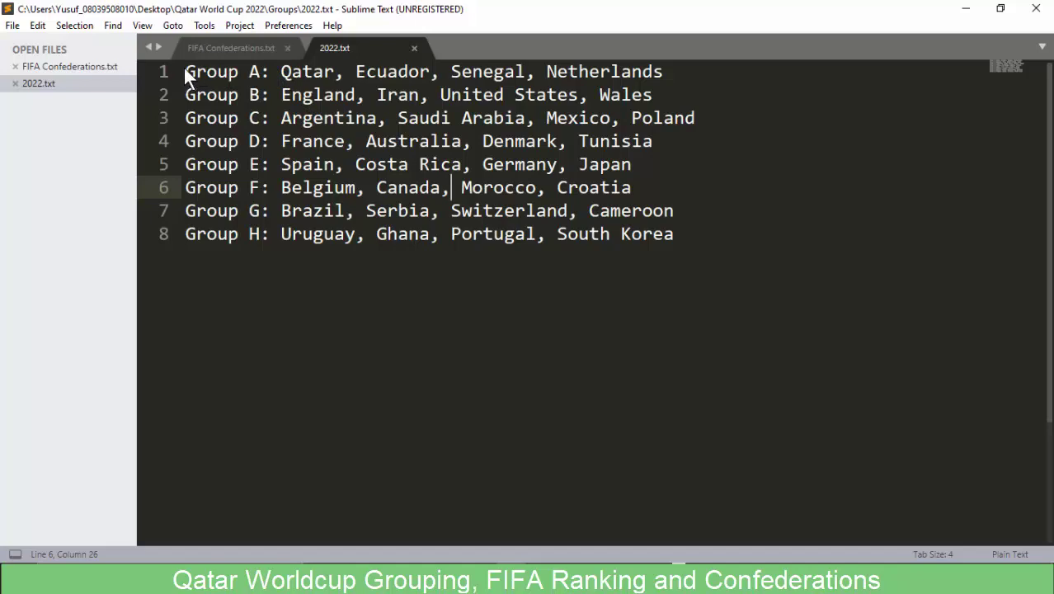
Examine the World Cup group lines in 2022.txt, checking which countries belong to Groups A to E.
triple_click(184, 69)
left_click(348, 84)
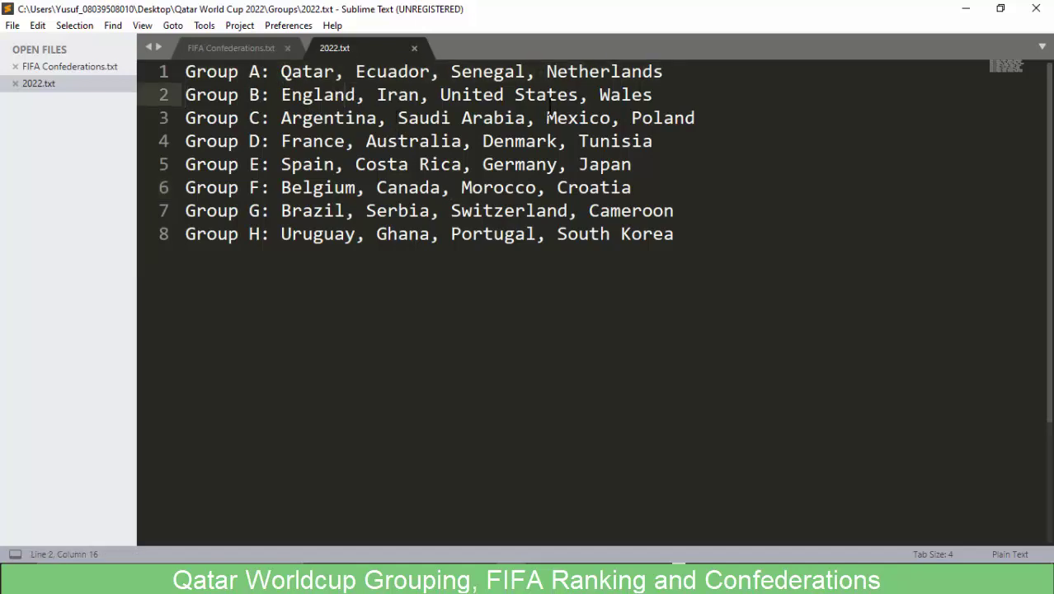
left_click(650, 98)
left_click(302, 118)
left_click(301, 141)
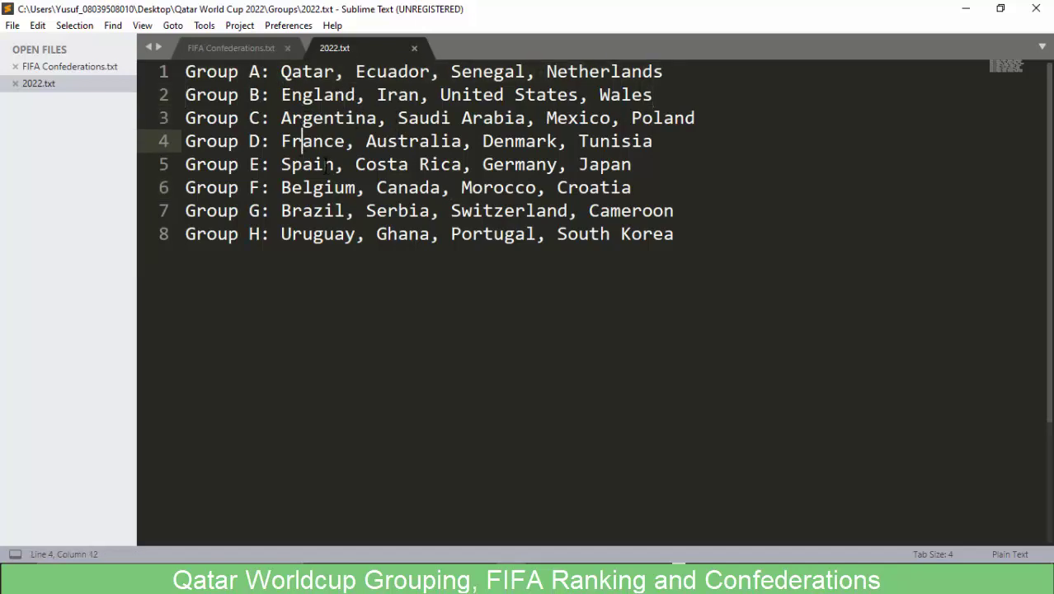
left_click(323, 164)
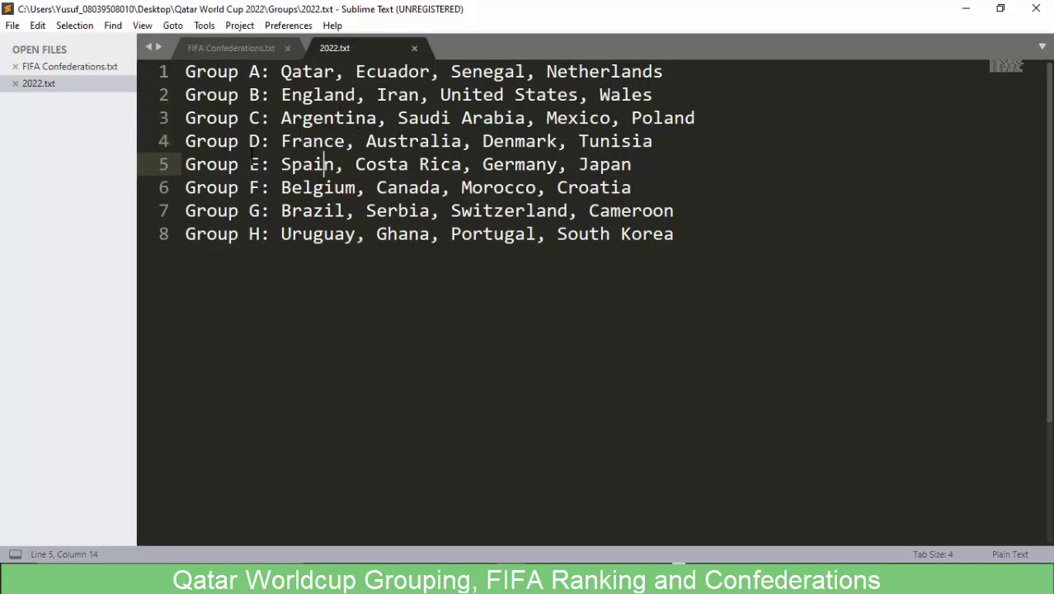
left_click(239, 141)
left_click(392, 73)
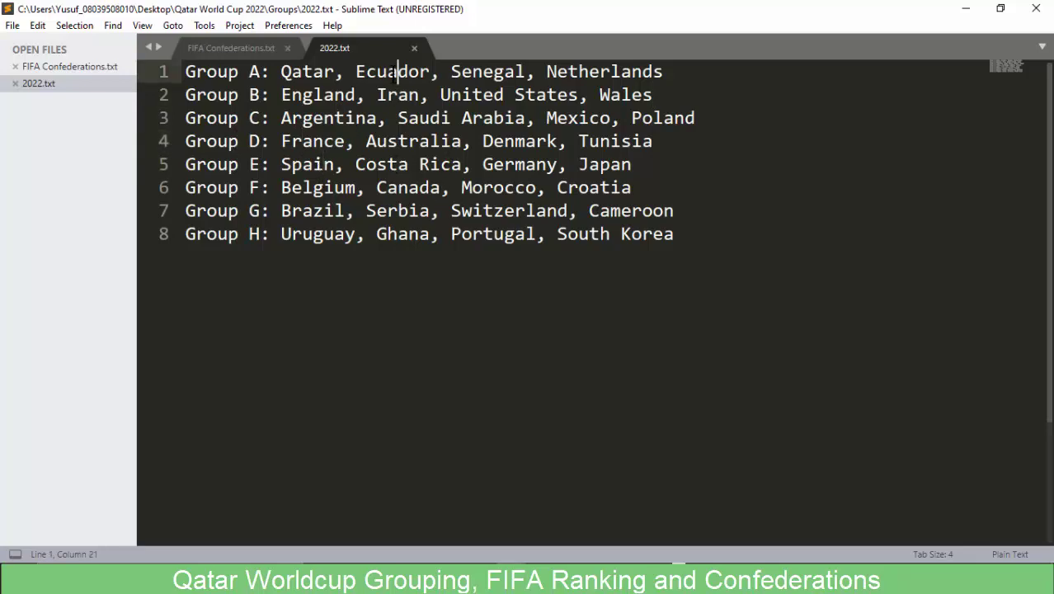
left_click(292, 96)
left_click(346, 147)
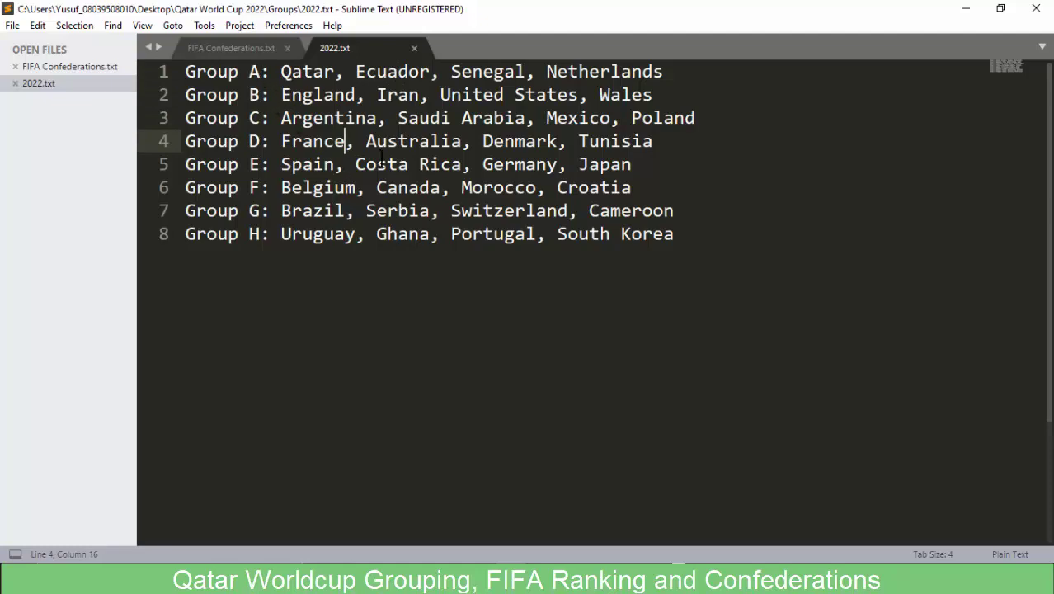
Look through the country lists of each football confederation in FIFA Confederations.txt.
left_click(231, 48)
scroll(280, 156, "down", 15)
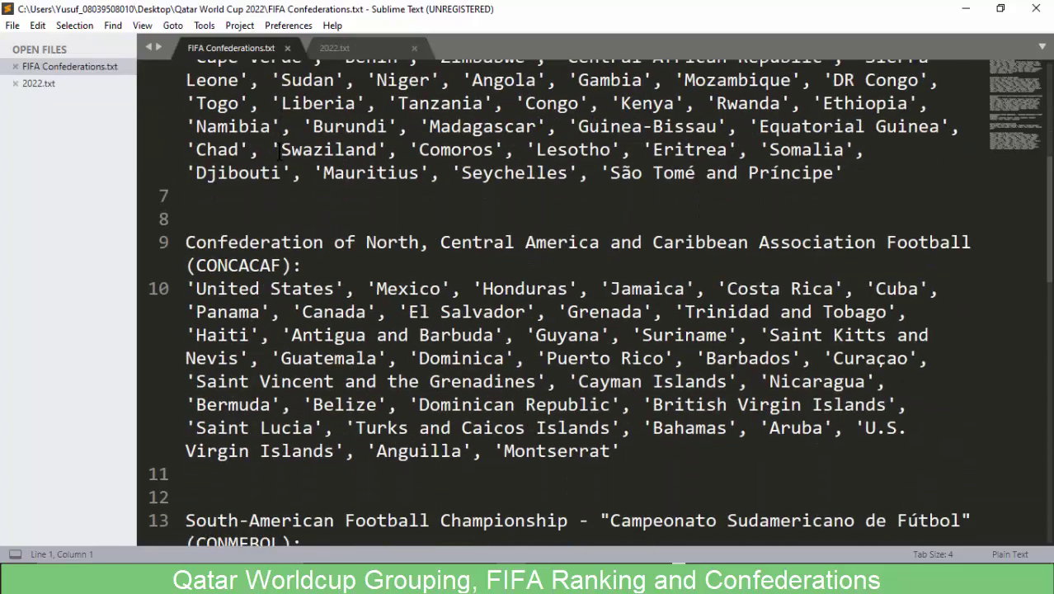
scroll(277, 153, "up", 4)
scroll(278, 154, "up", 10)
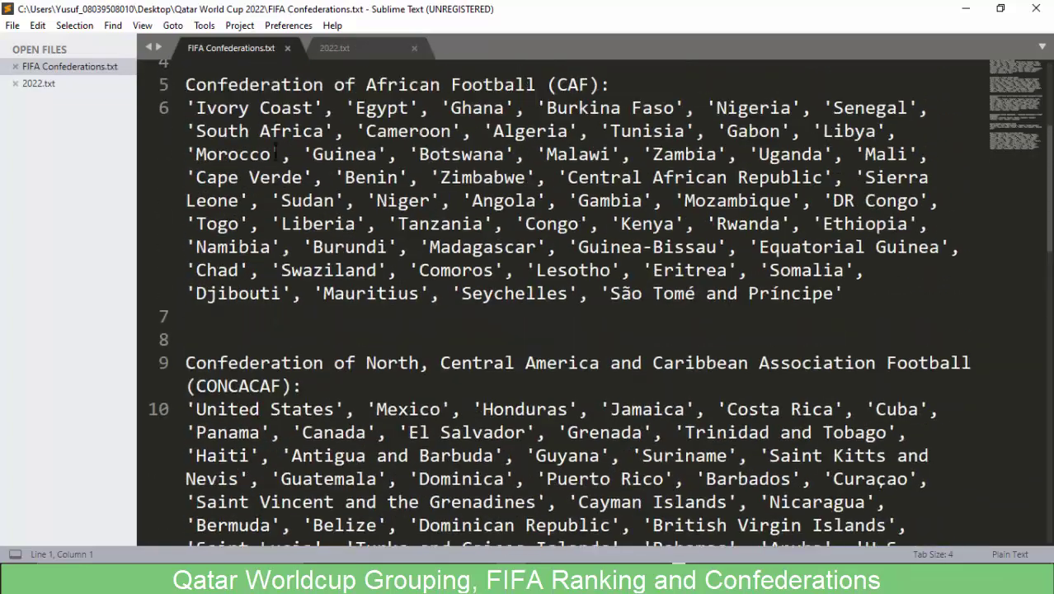
Return to 2022.txt and examine how the countries are distributed across Groups A to H.
left_click(347, 47)
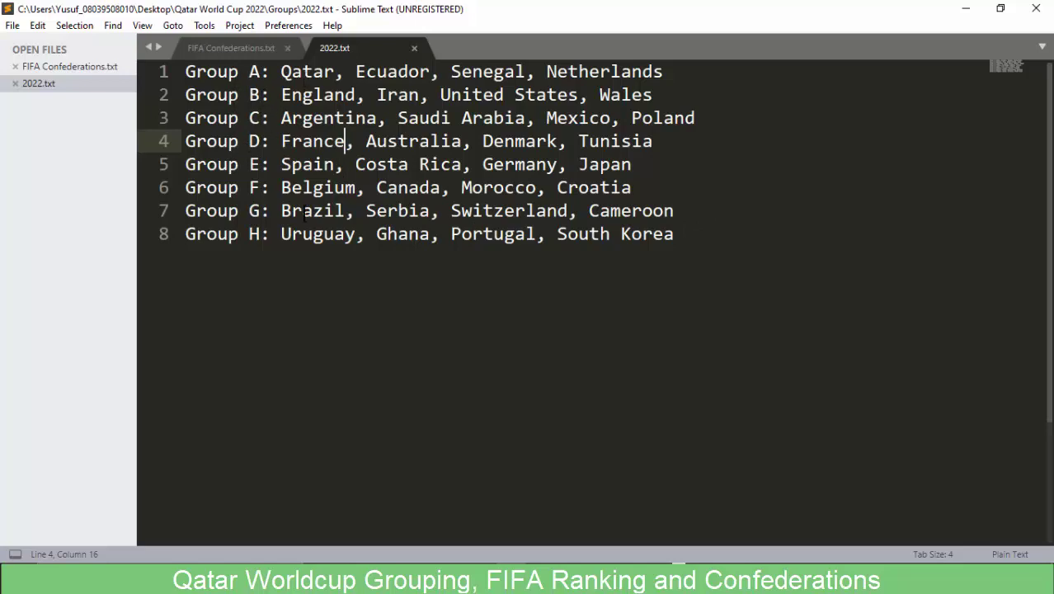
left_click_drag(281, 73, 664, 72)
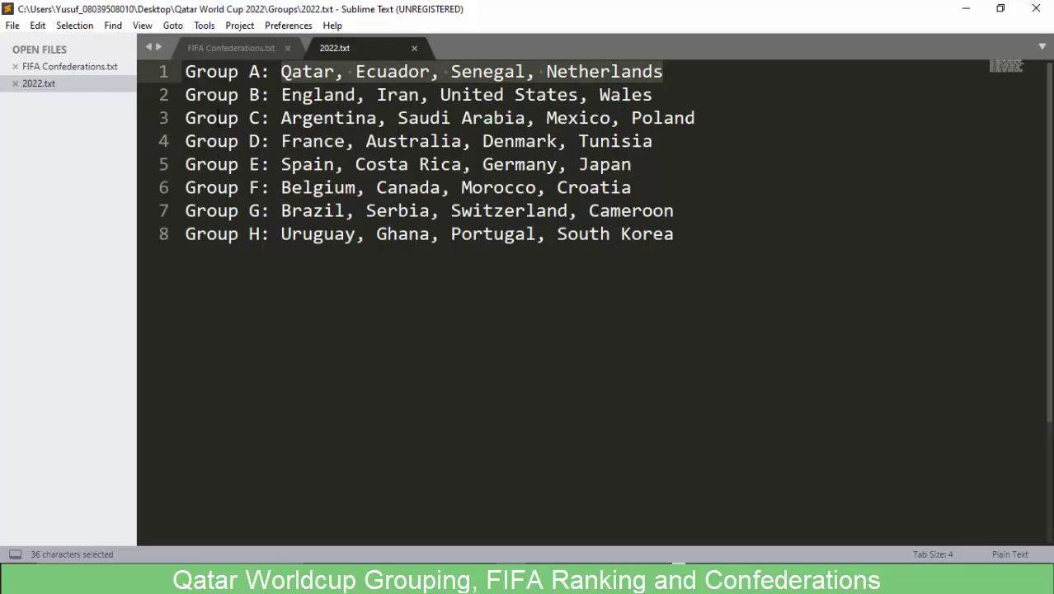
left_click(376, 187)
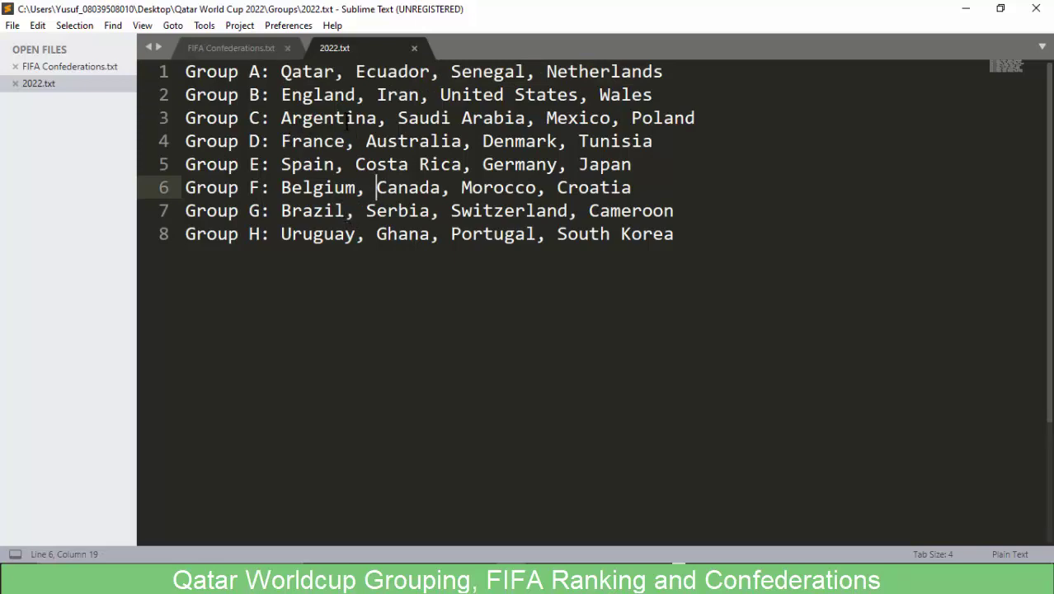
left_click(301, 118)
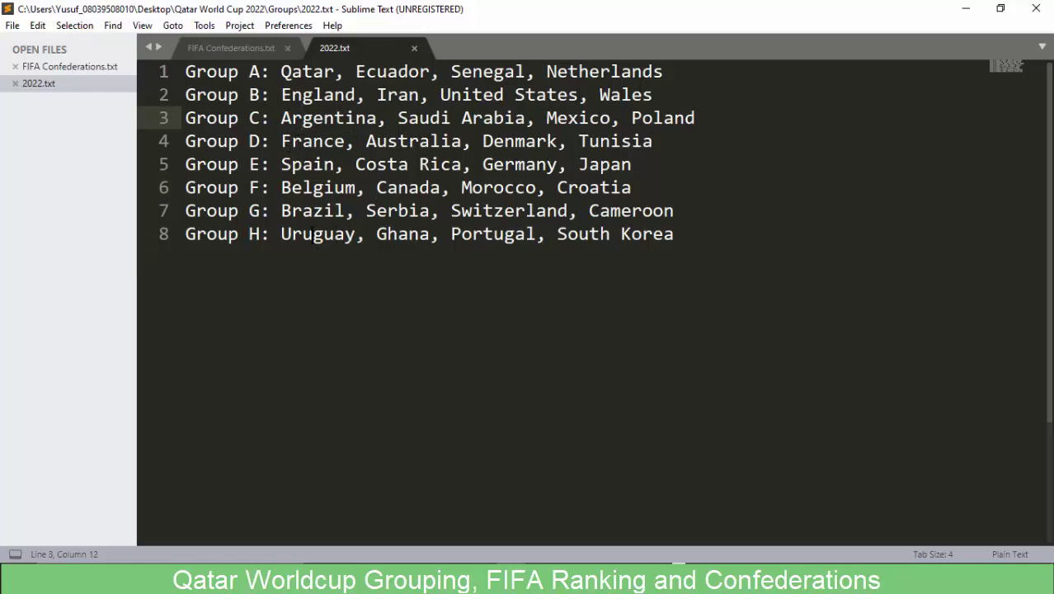
left_click(312, 234)
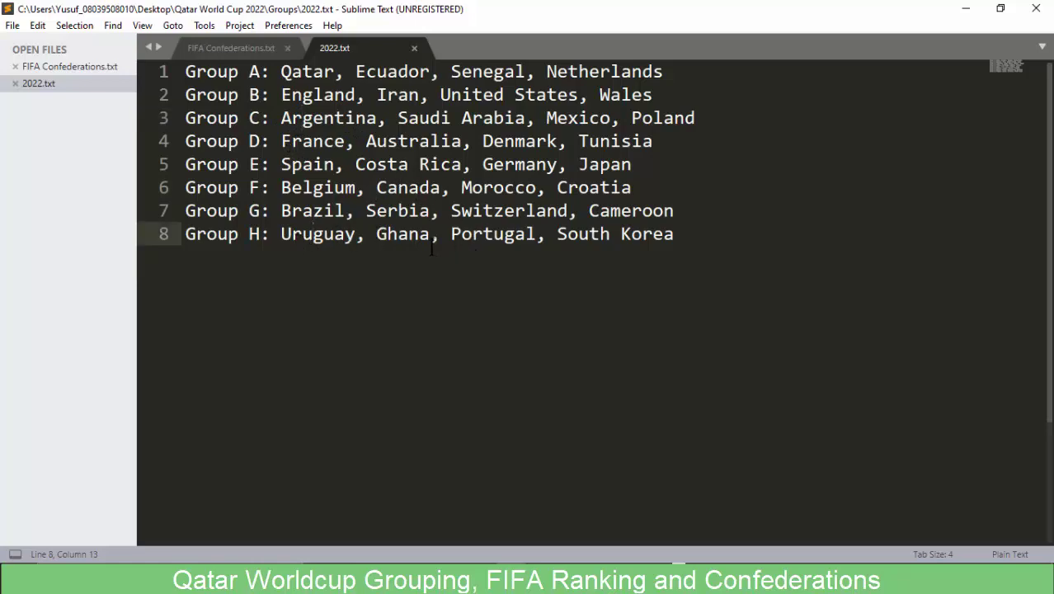
left_click(322, 115)
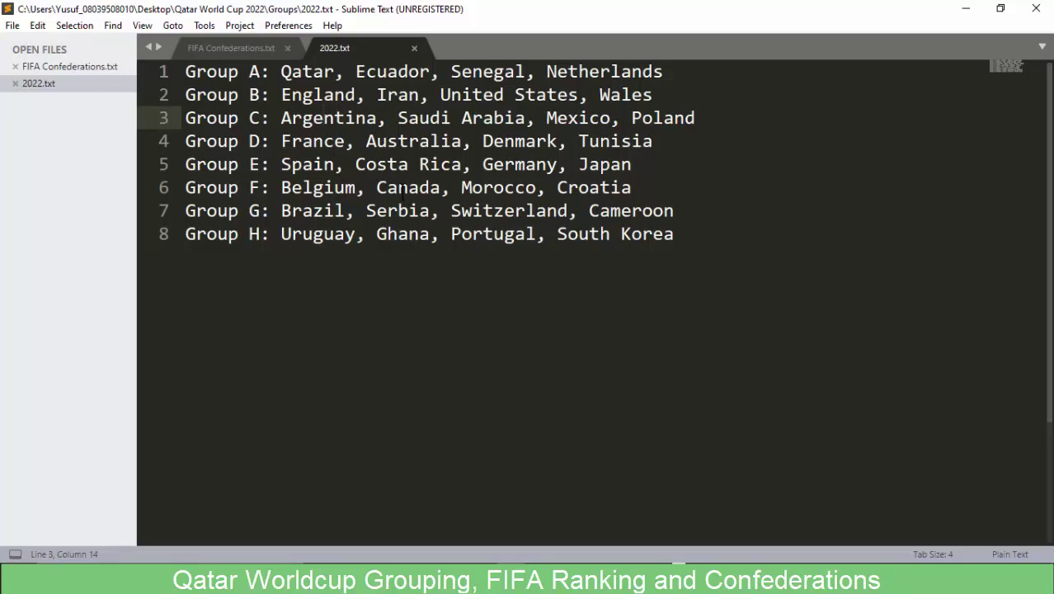
left_click(315, 146)
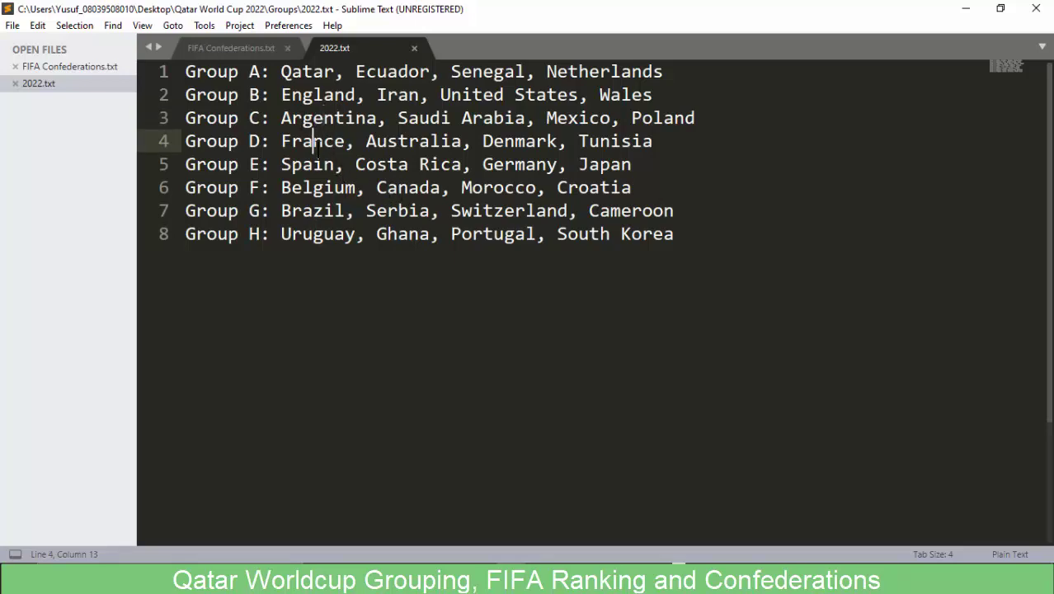
left_click(397, 73)
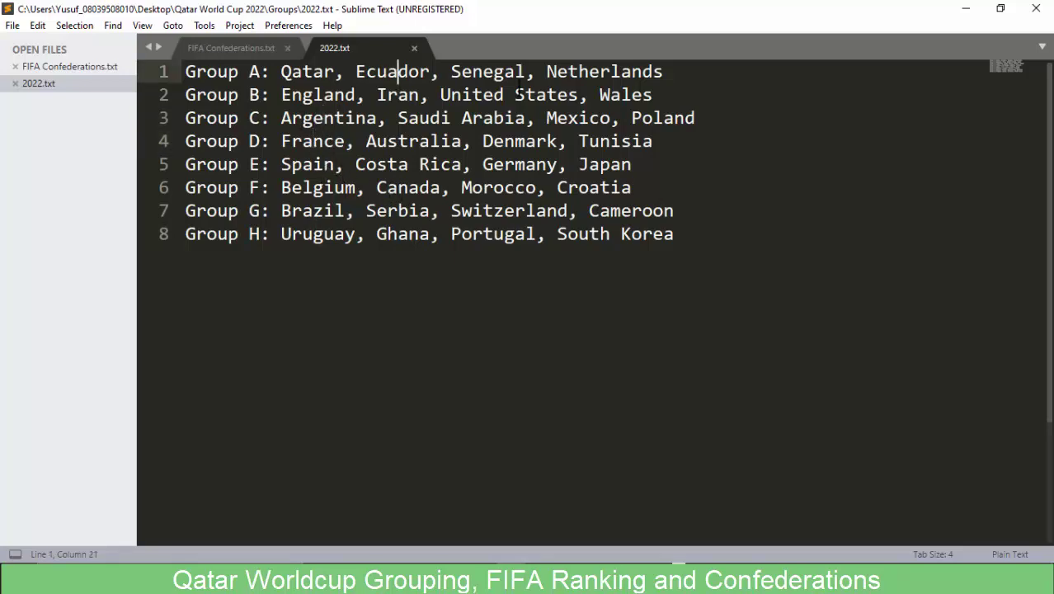
left_click(662, 96)
left_click(618, 141)
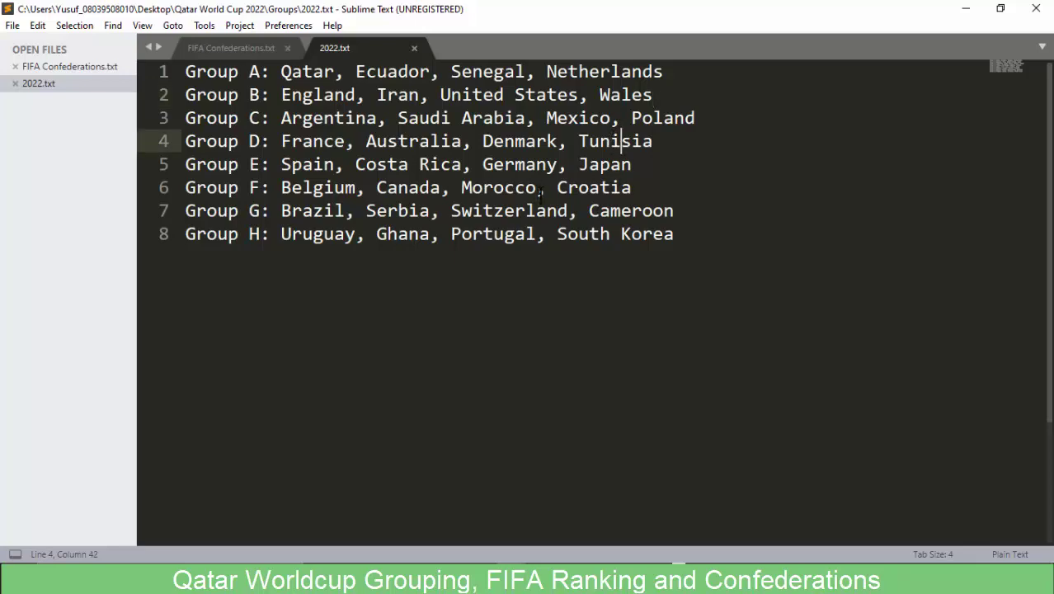
left_click(239, 121)
left_click(341, 121)
left_click(335, 167)
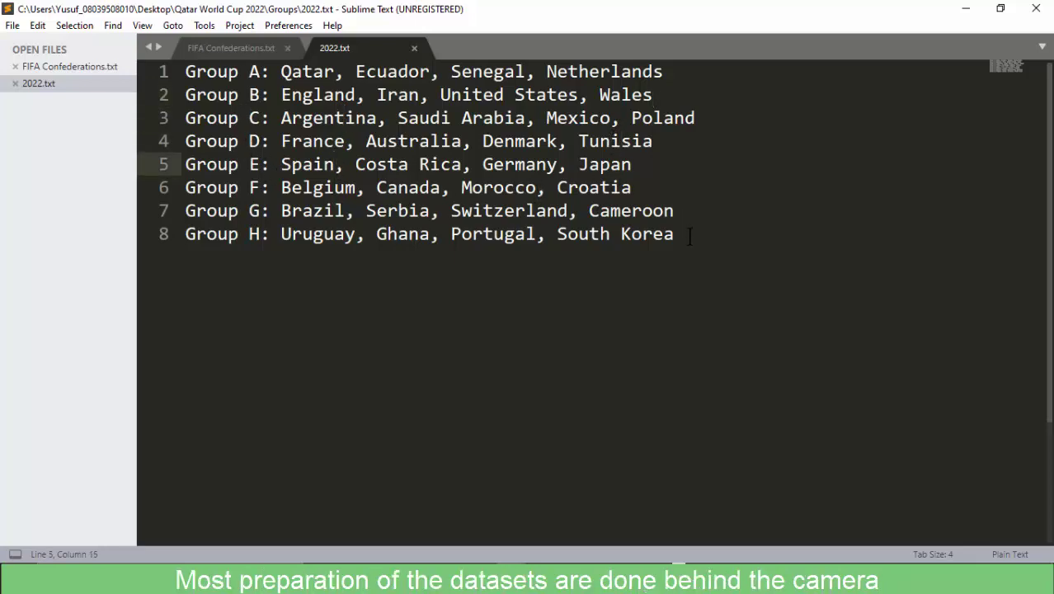
left_click(302, 72)
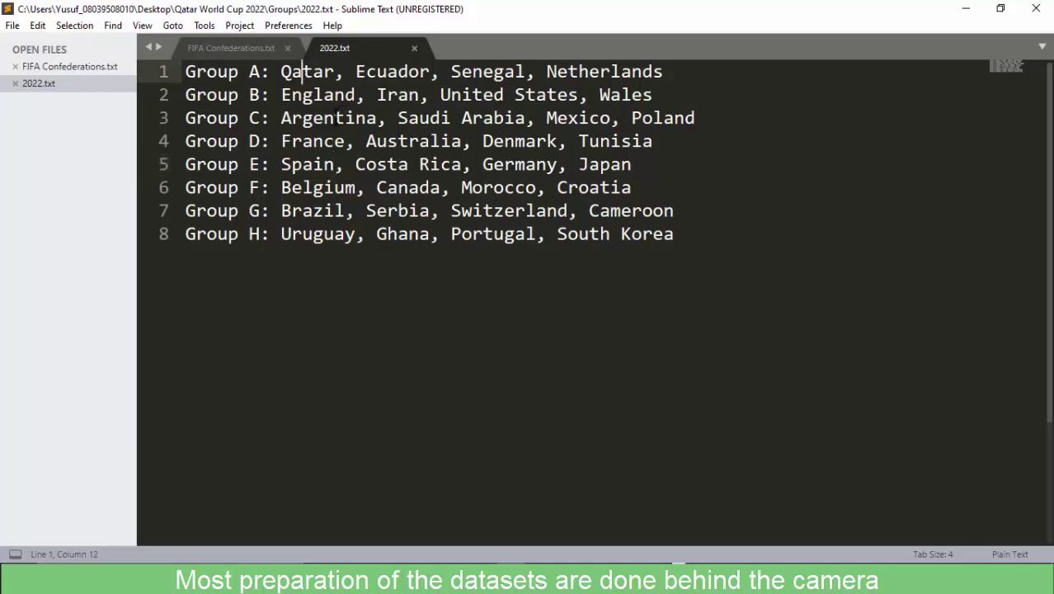
left_click(334, 189)
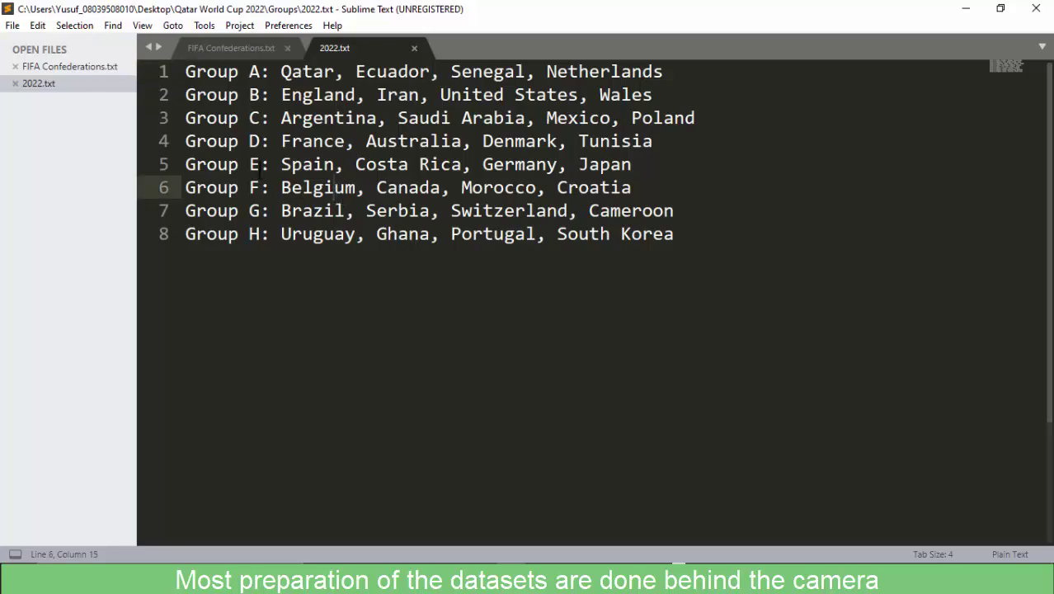
left_click_drag(185, 73, 637, 96)
left_click(238, 118)
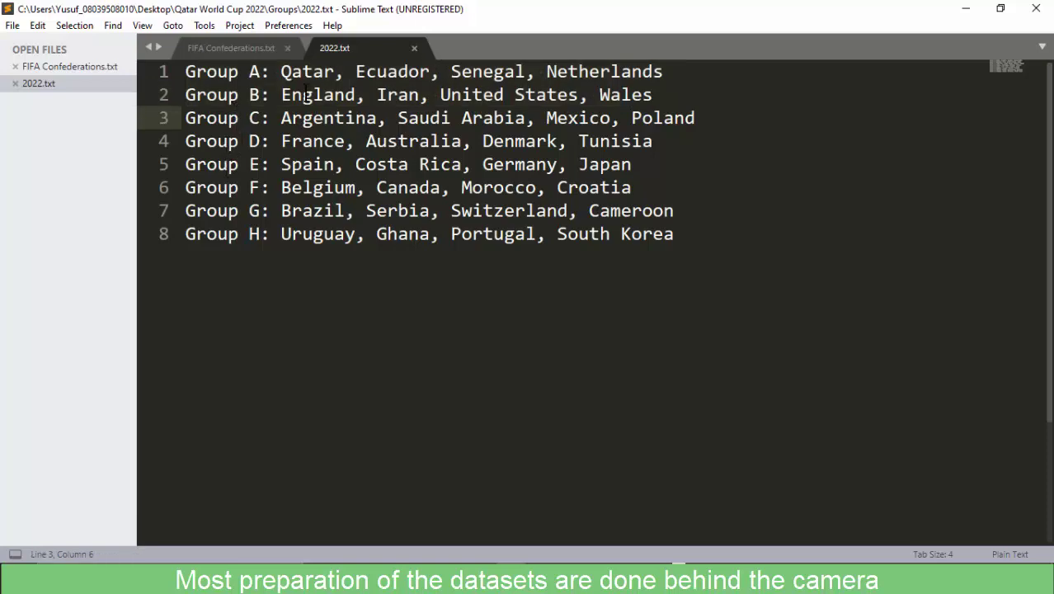
left_click(460, 141)
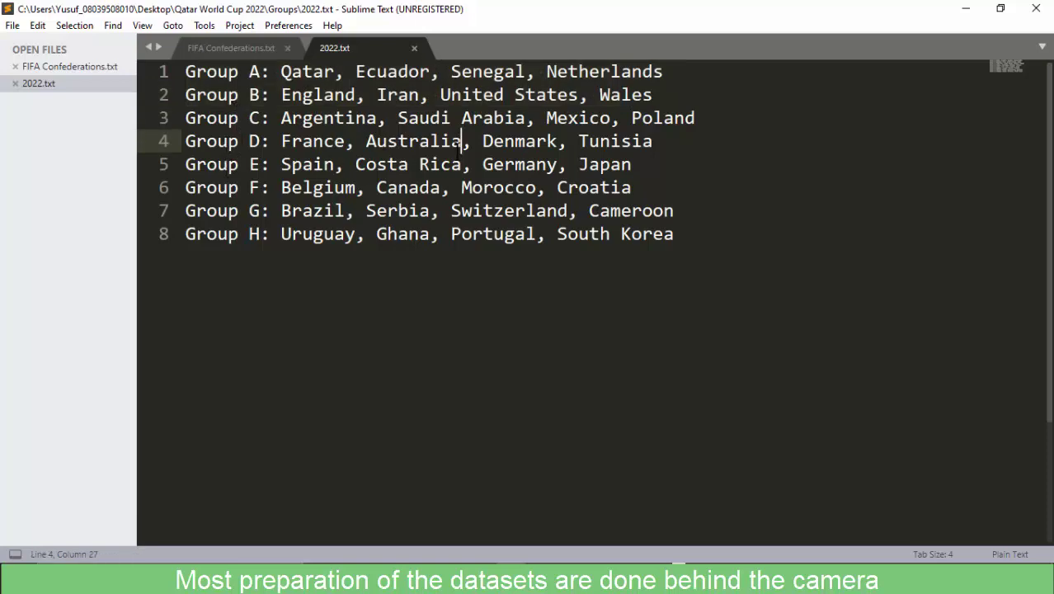
left_click(416, 166)
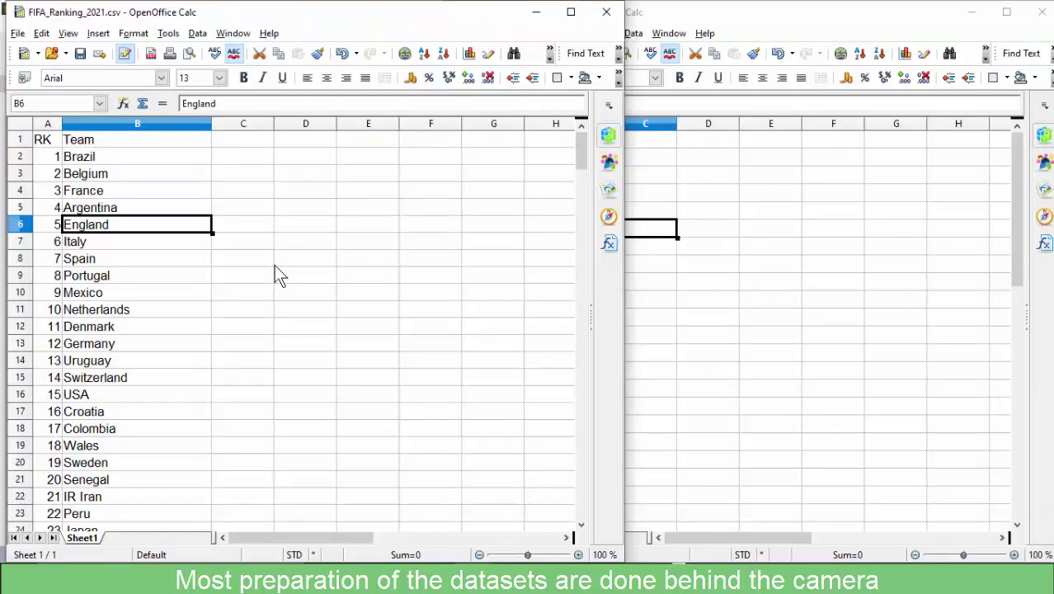
Examine the Team and Group columns of Qatar_2022_Grouping.csv in OpenOffice Calc, down to the last team.
left_click(704, 212)
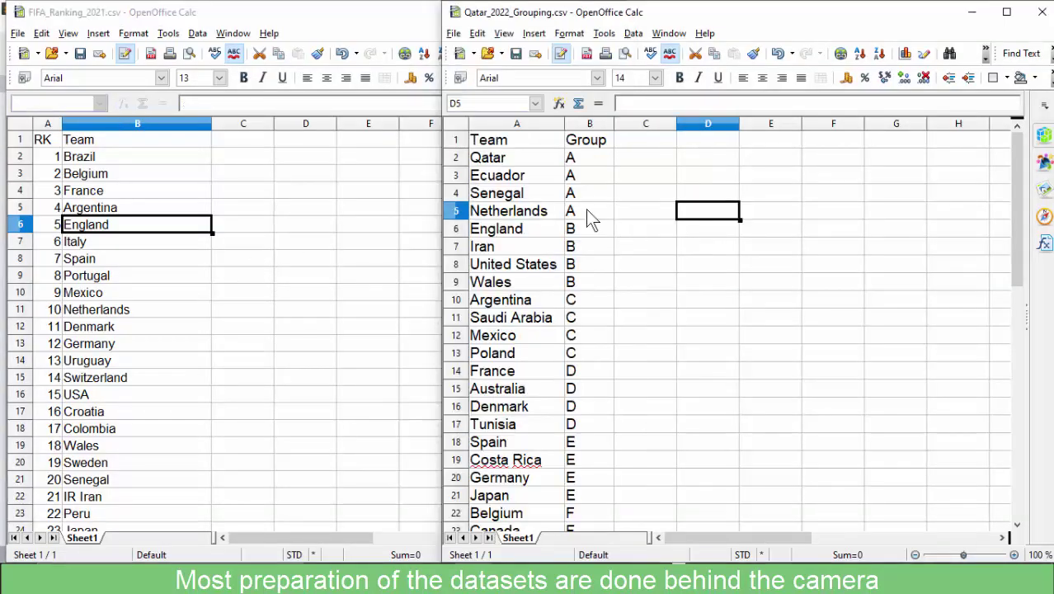
left_click(513, 163)
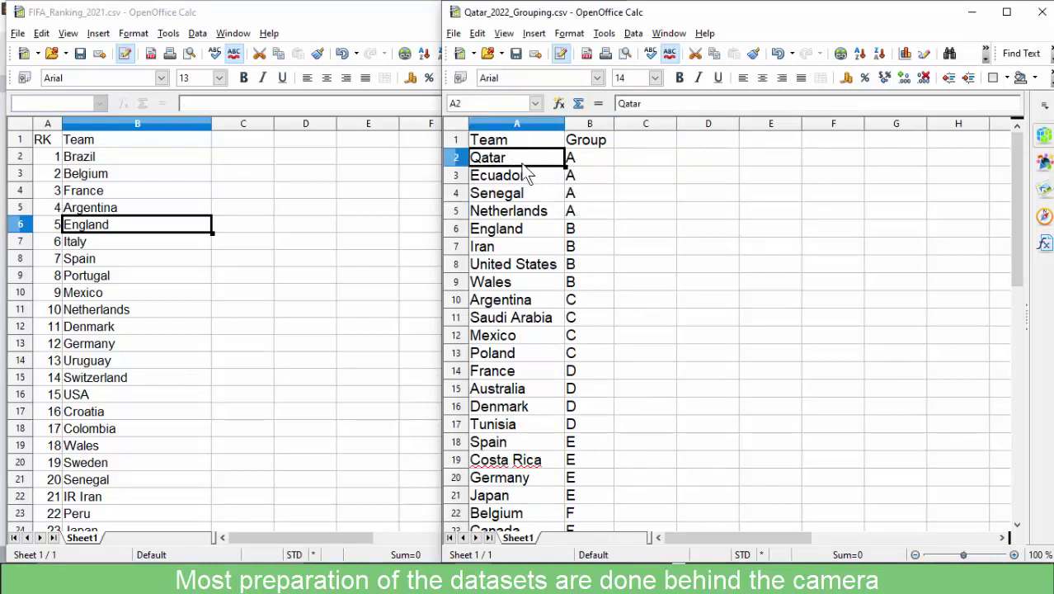
left_click(523, 145)
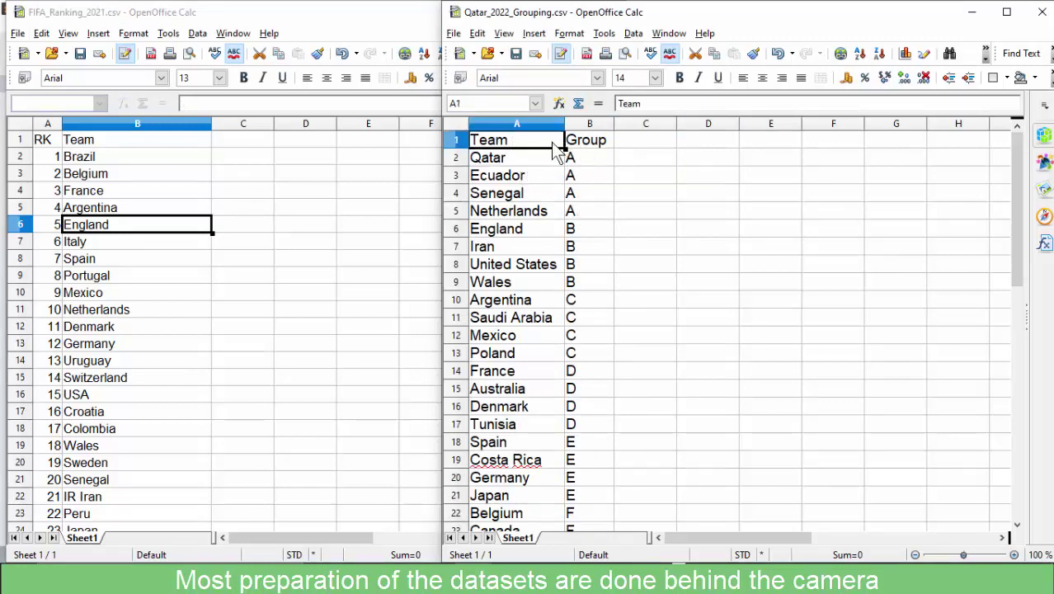
left_click(602, 145)
left_click_drag(523, 163, 505, 462)
left_click(588, 160)
left_click(587, 193)
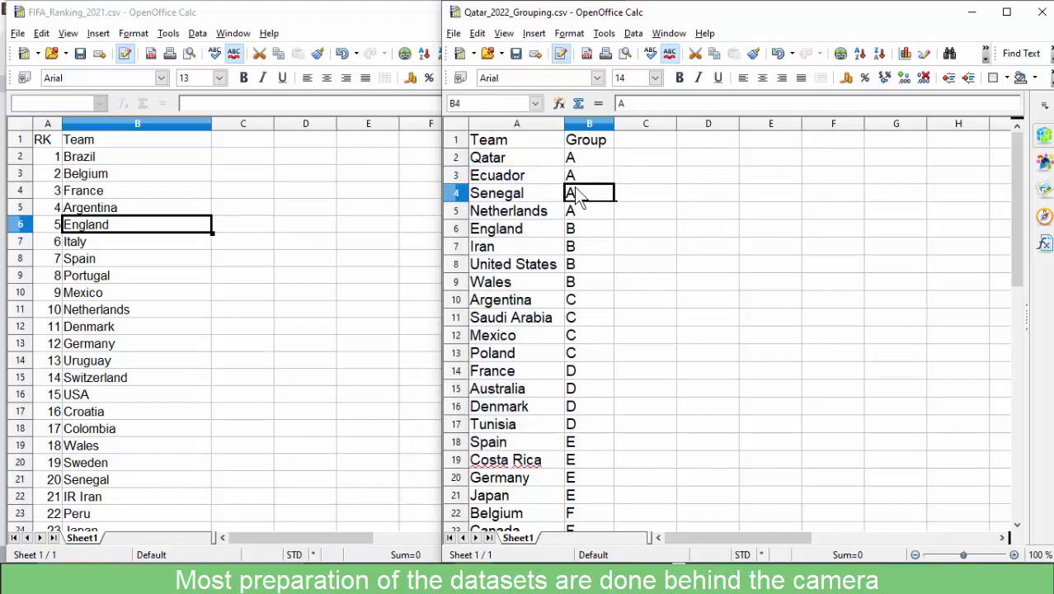
left_click(587, 246)
left_click(578, 299)
scroll(579, 307, "down", 7)
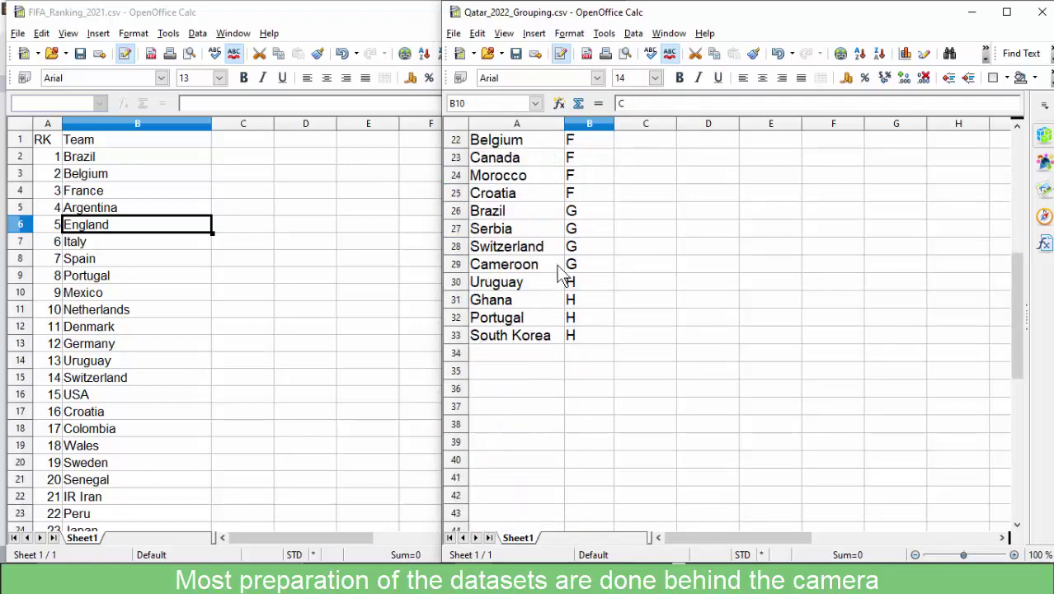
scroll(560, 268, "up", 7)
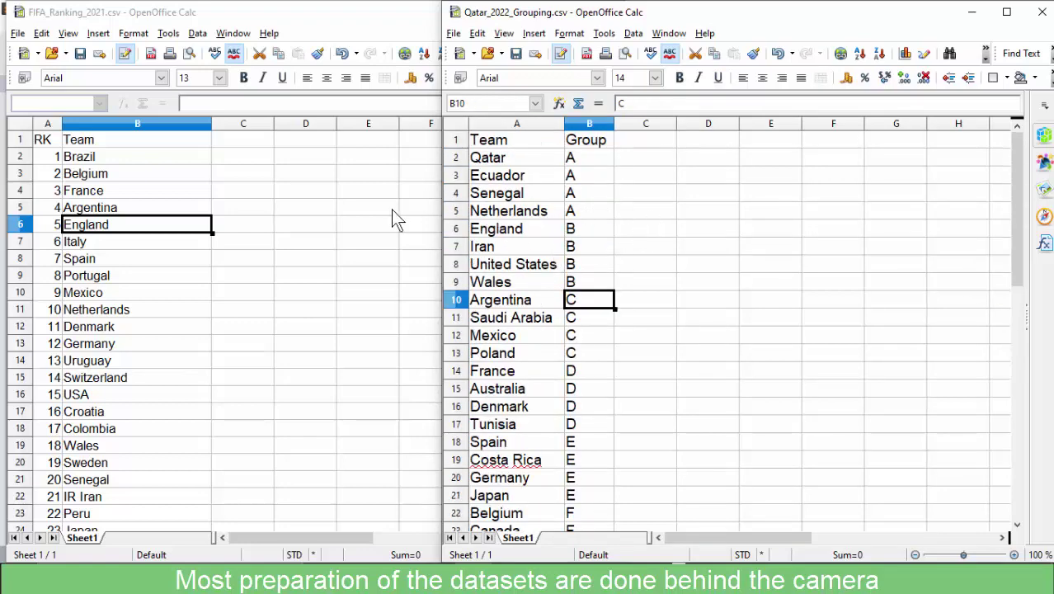
Switch to FIFA_Ranking_2021.csv and examine the RK numbers beside the first eight teams.
left_click(176, 185)
left_click(165, 173)
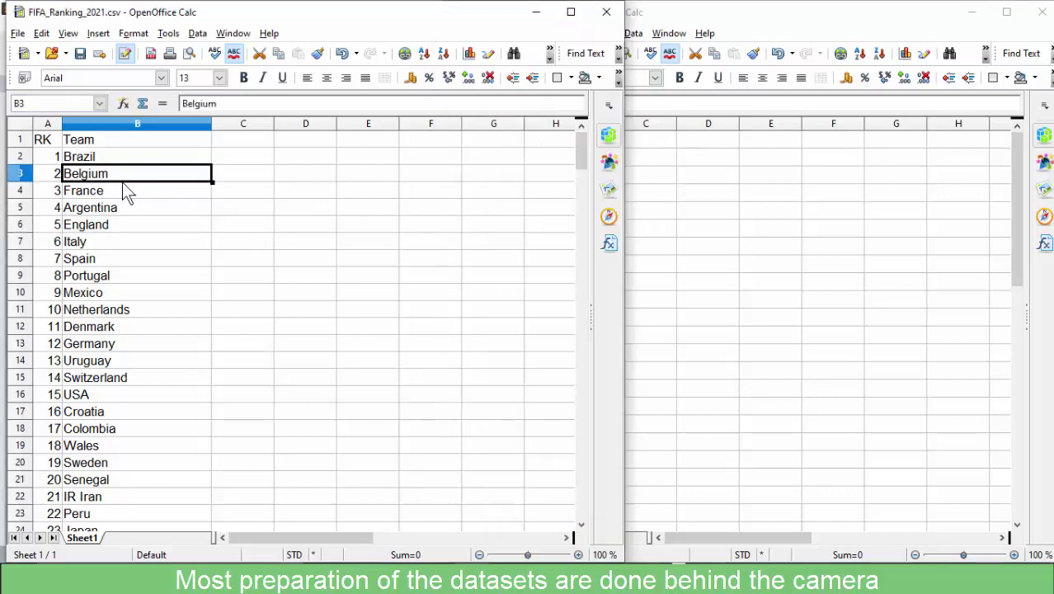
key("ctrl+Up")
left_click(54, 158)
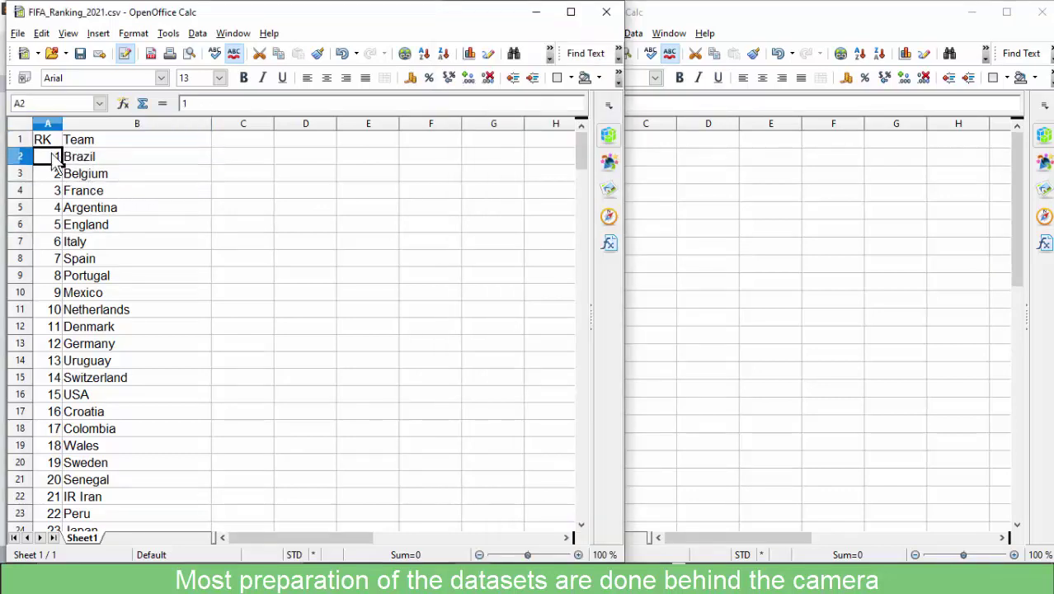
key("Down")
key("Down")
key("Down")
key("Down")
key("Down")
key("Down")
key("Down")
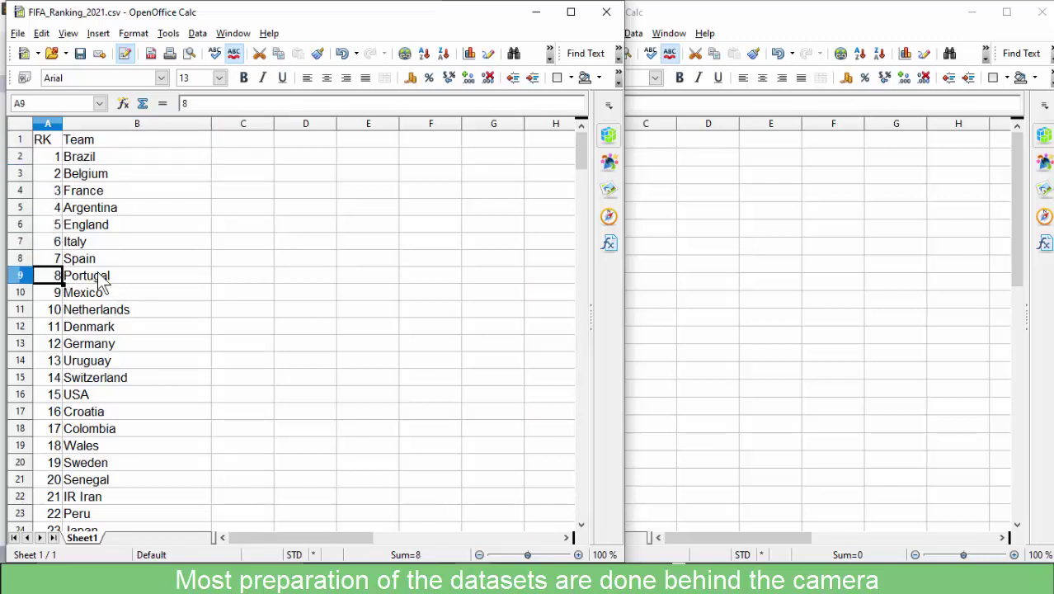
left_click(101, 281)
left_click(54, 157)
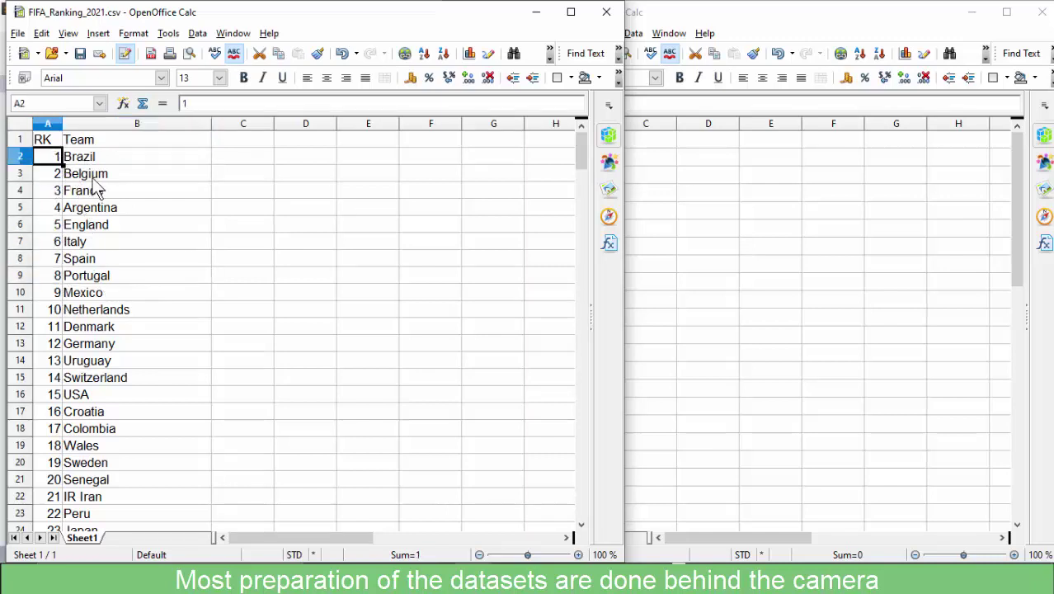
Look through the lower-ranked teams in FIFA_Ranking_2021.csv and return to the highest-ranked ones.
left_click(91, 173)
scroll(93, 224, "down", 10)
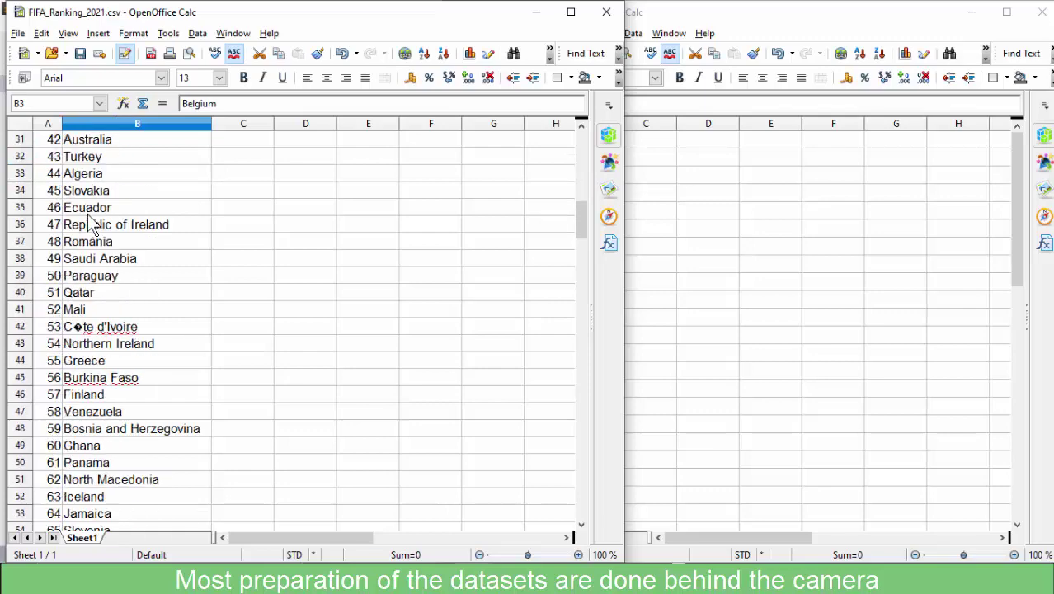
scroll(93, 224, "down", 4)
scroll(93, 218, "up", 14)
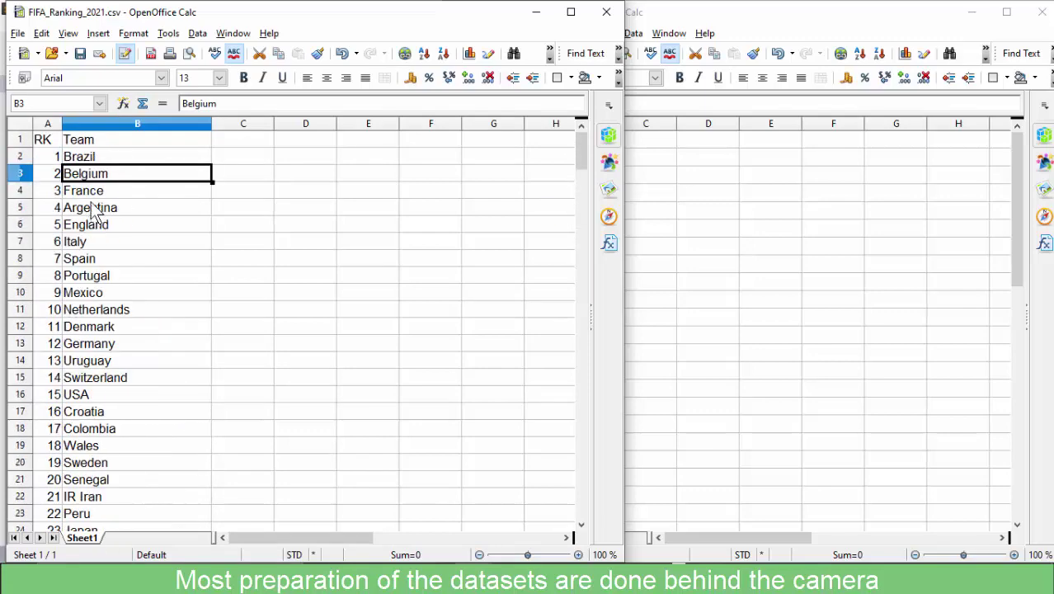
left_click(99, 158)
left_click(97, 208)
left_click(97, 277)
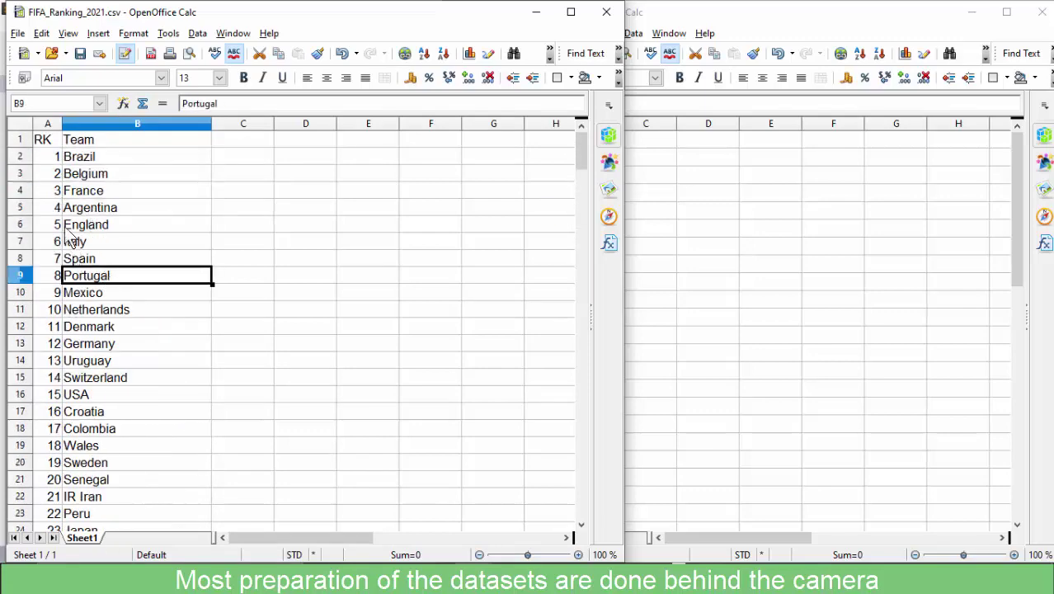
Examine the RK numbers in FIFA_Ranking_2021.csv from the first team down past rank 159 and return to the highest-ranked teams.
left_click(58, 159)
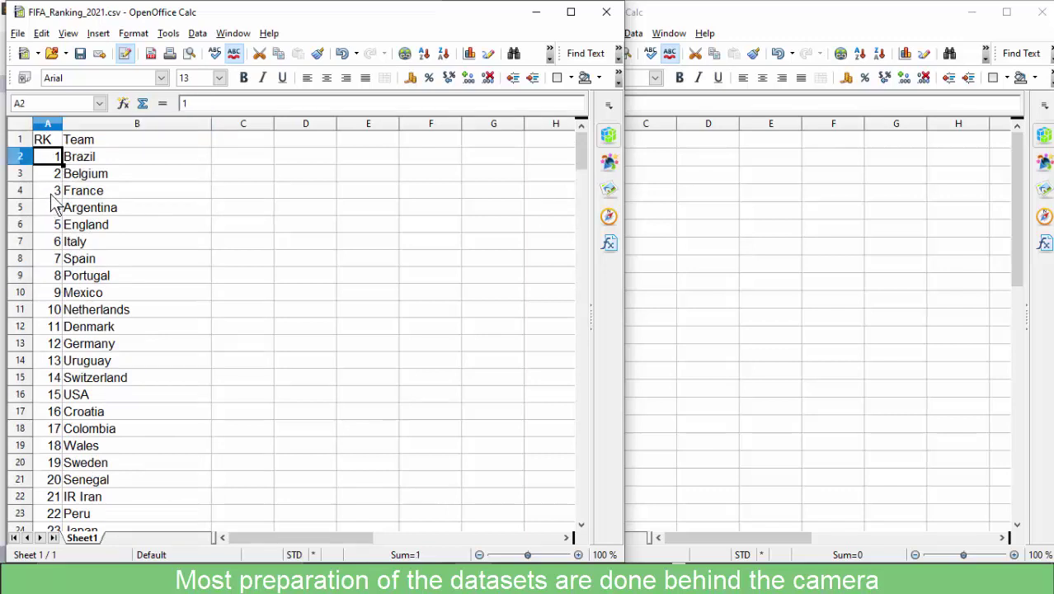
left_click(54, 178)
left_click(52, 195)
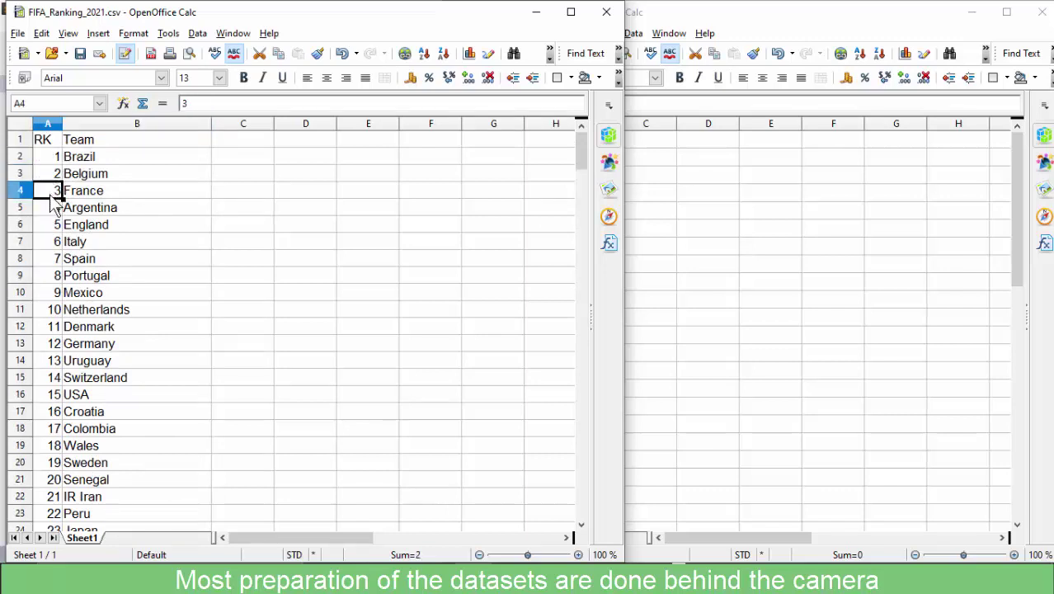
left_click(56, 223)
left_click(55, 258)
left_click(54, 292)
scroll(50, 297, "down", 11)
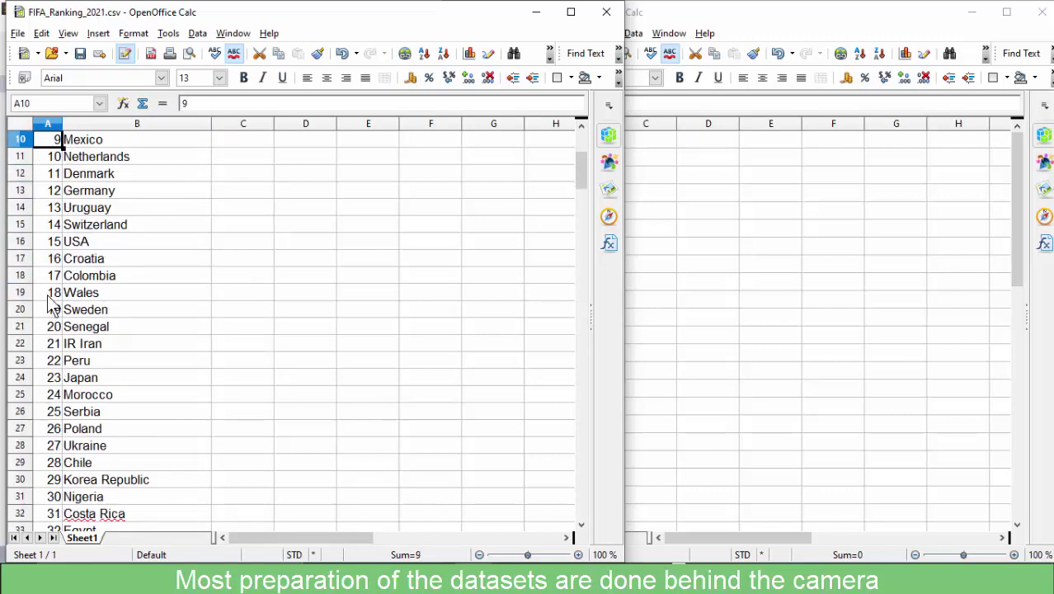
scroll(50, 299, "down", 20)
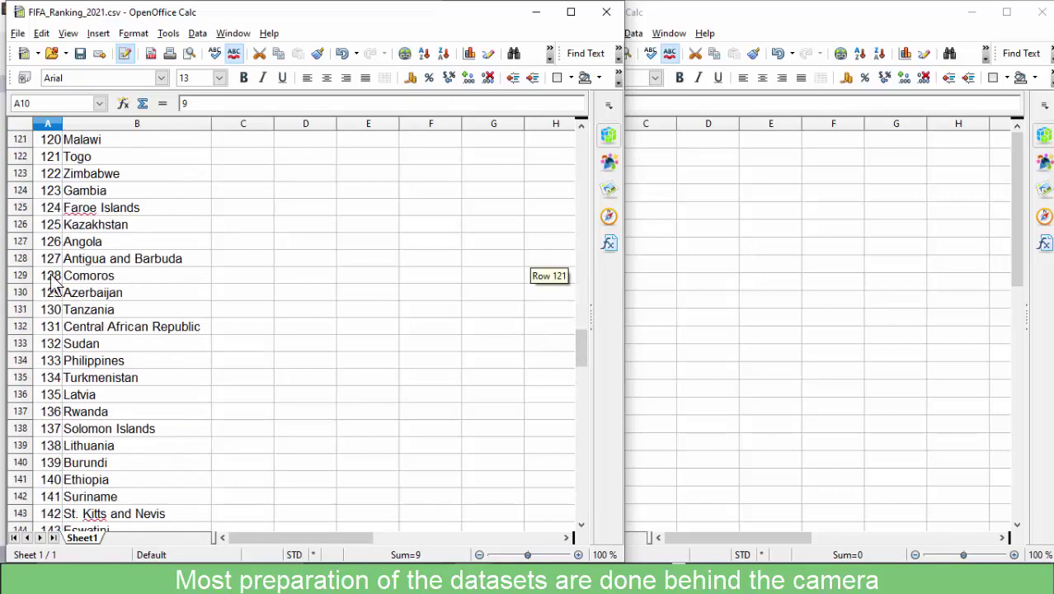
scroll(54, 281, "down", 19)
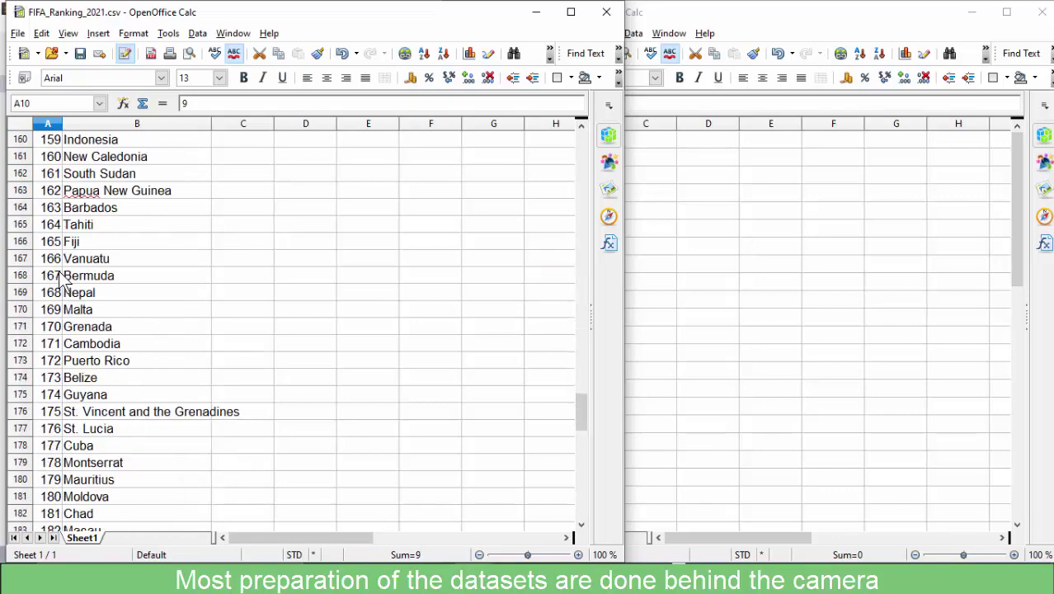
scroll(58, 280, "up", 20)
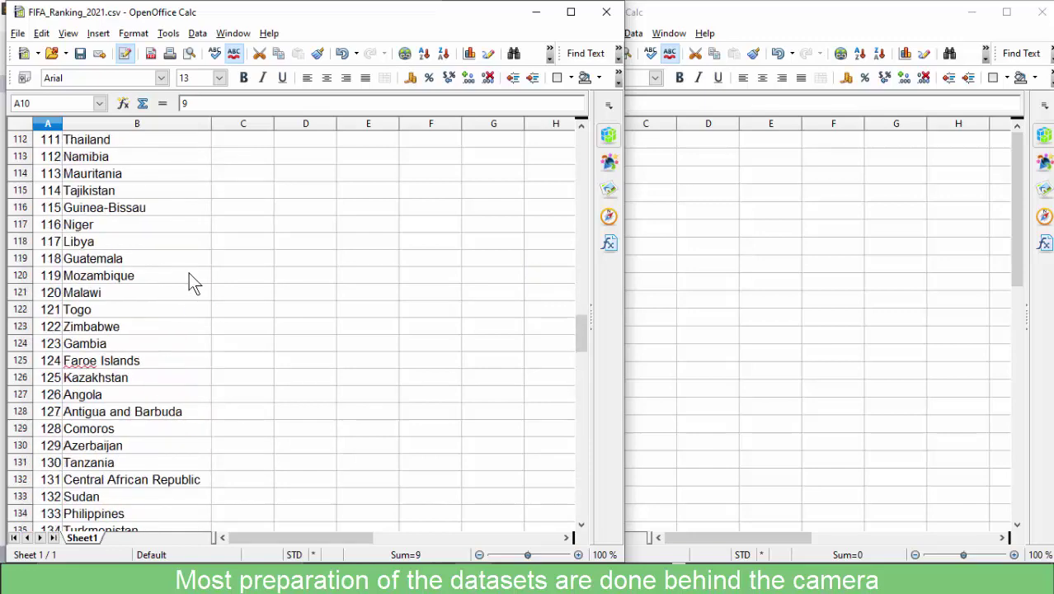
scroll(195, 270, "up", 20)
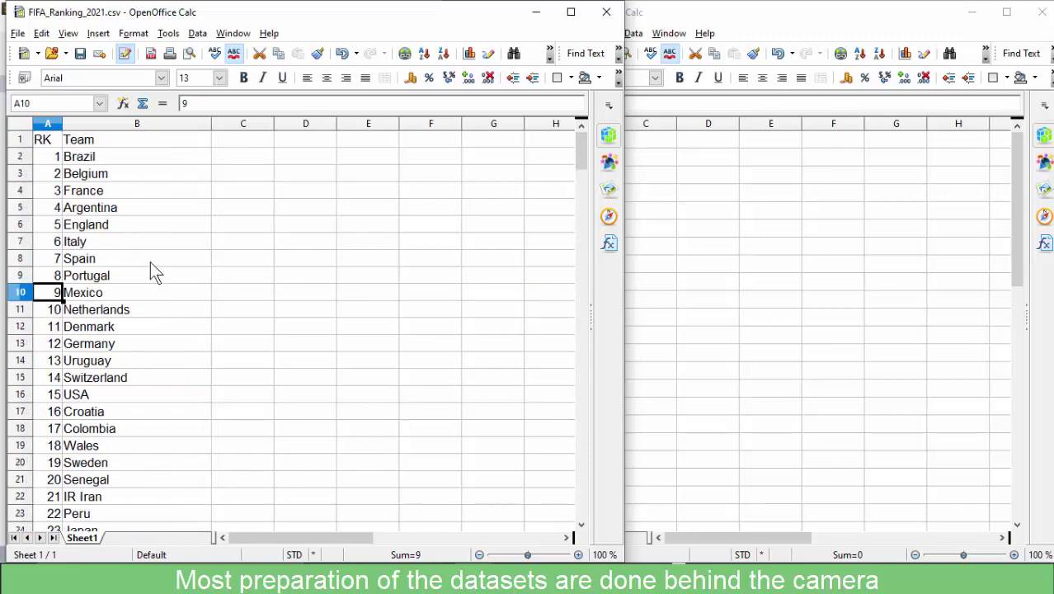
Compare the team names in Qatar_2022_Grouping.csv with those in FIFA_Ranking_2021.csv, going back and forth between the two sheets.
left_click(726, 246)
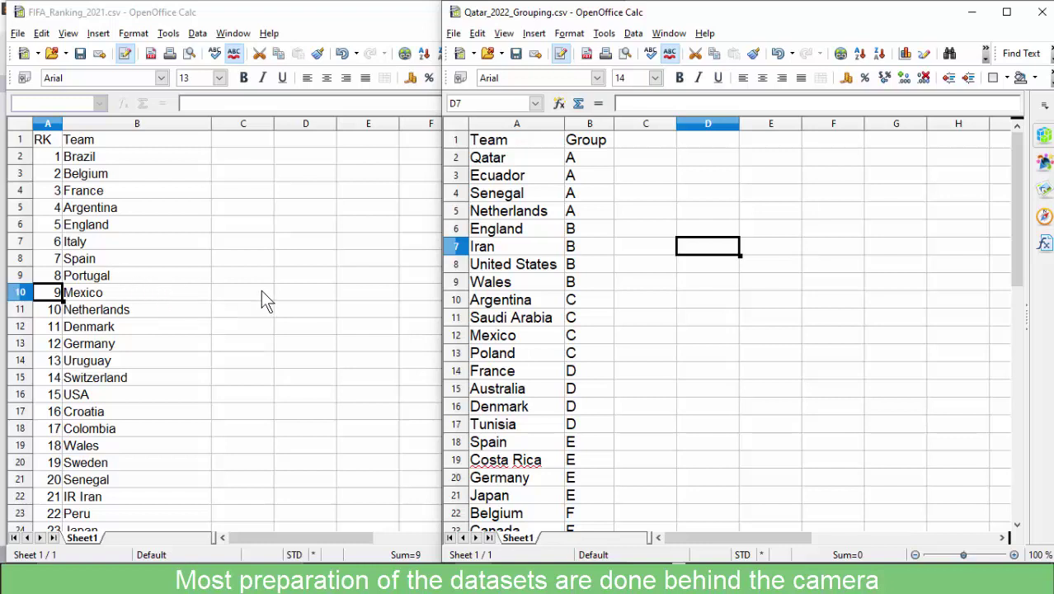
left_click(131, 212)
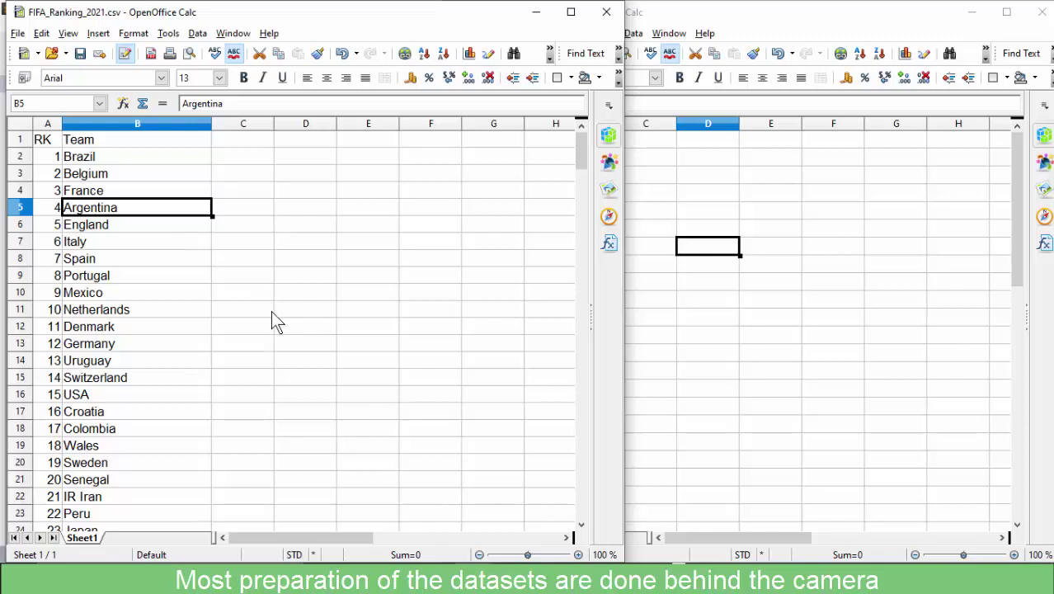
left_click(679, 275)
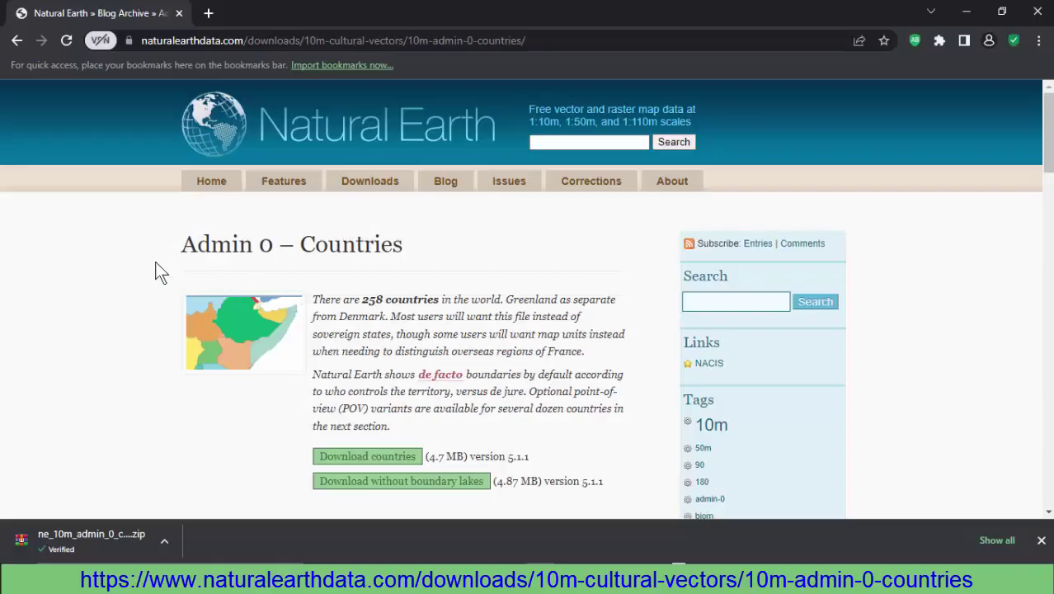
Look through the Natural Earth Admin 0 – Countries page in the browser, including its About, Disclaimer and Version History sections.
scroll(155, 262, "down", 2)
scroll(155, 262, "up", 2)
scroll(357, 283, "down", 4)
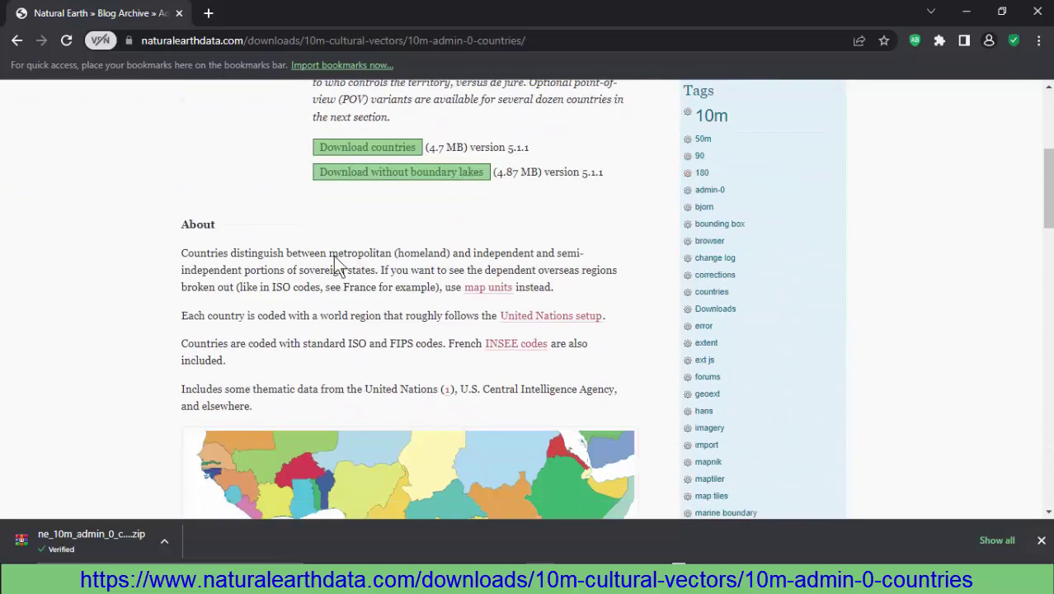
scroll(311, 244, "down", 3)
scroll(174, 297, "down", 6)
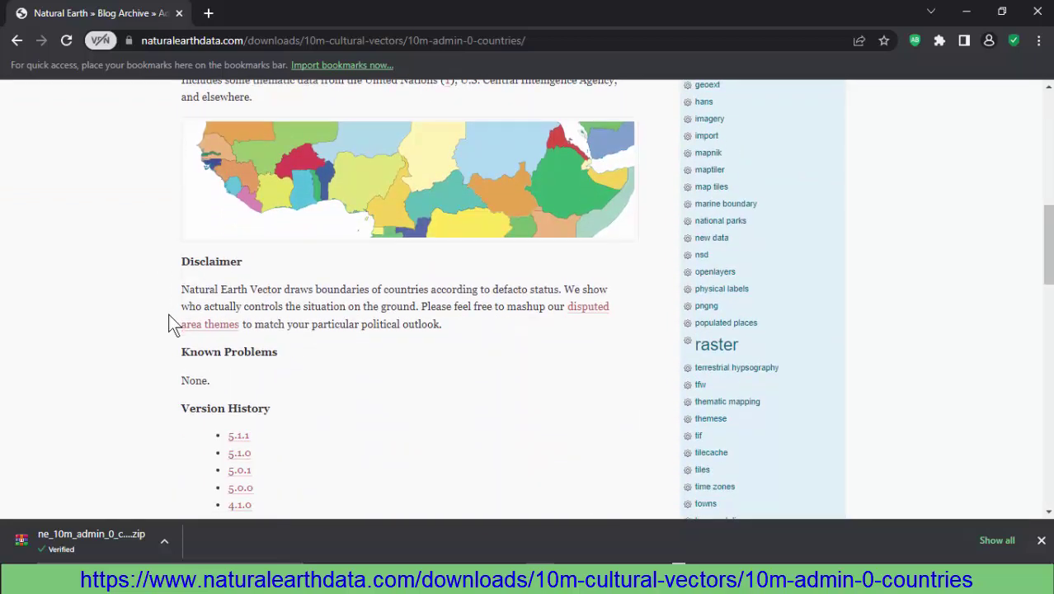
scroll(160, 305, "up", 6)
scroll(159, 299, "up", 8)
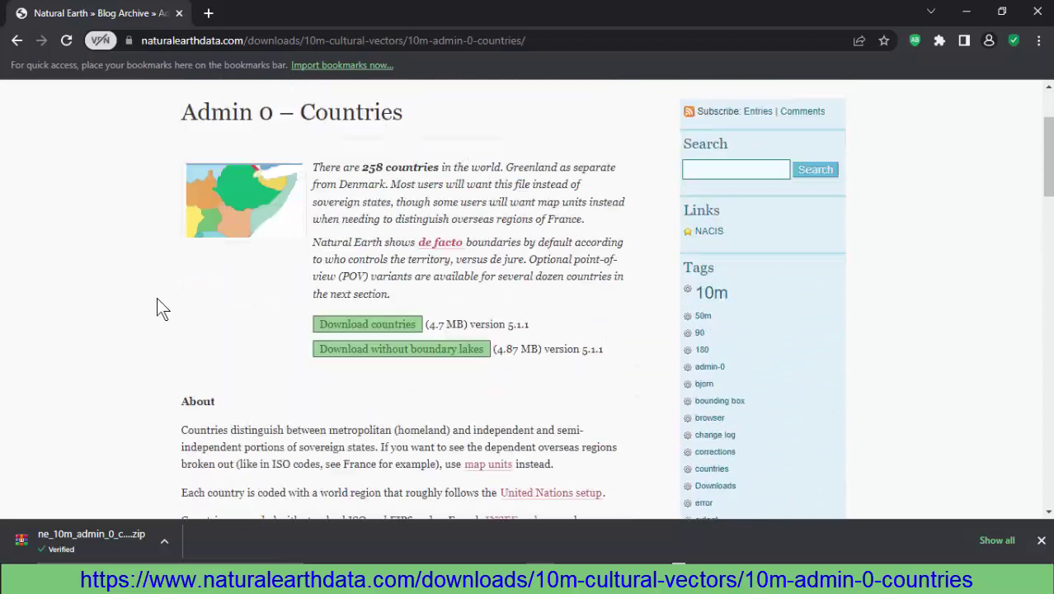
Examine the Admin 0 – Countries heading and the file size and version given beside the countries download.
left_click_drag(186, 248, 389, 268)
double_click(388, 244)
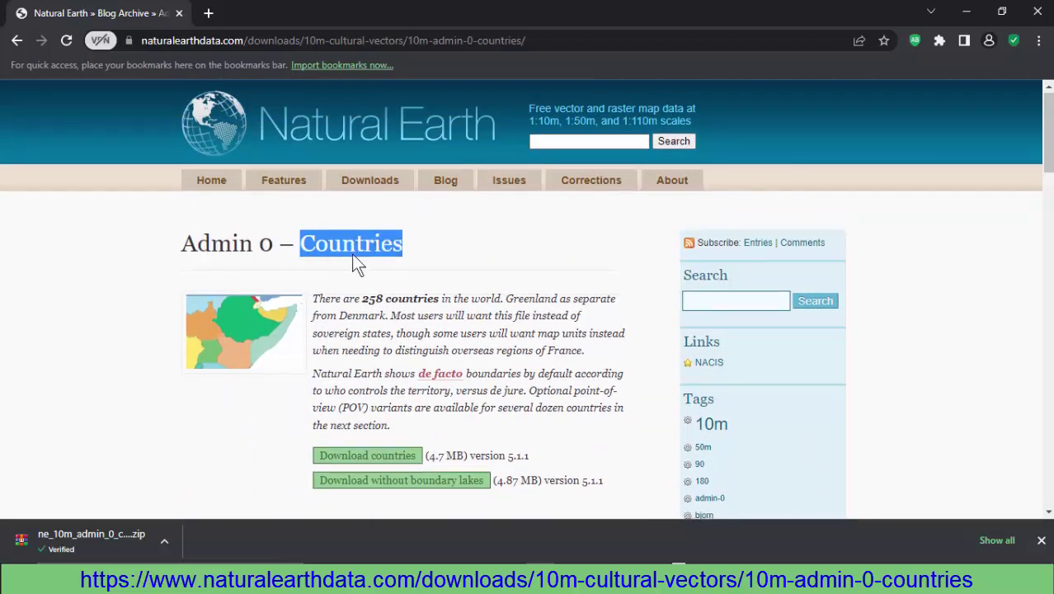
scroll(351, 272, "down", 2)
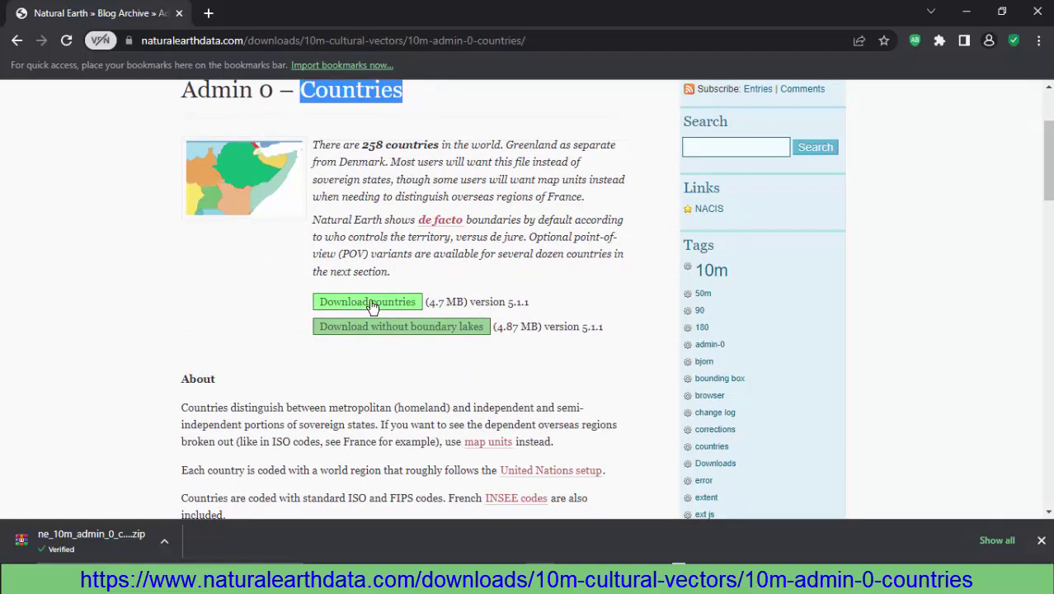
left_click_drag(485, 301, 429, 299)
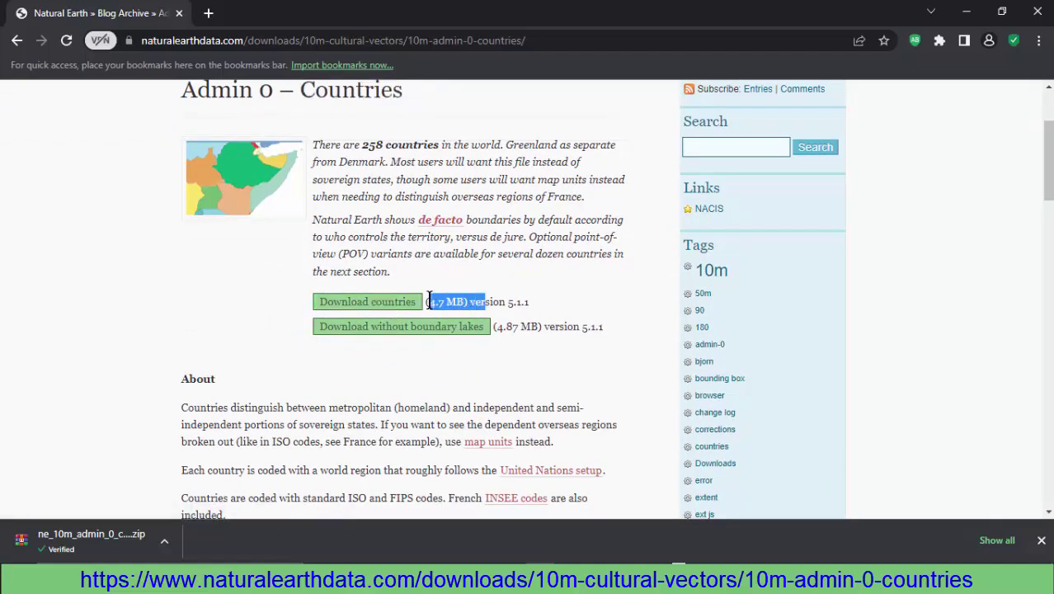
left_click_drag(548, 303, 450, 303)
left_click(470, 302)
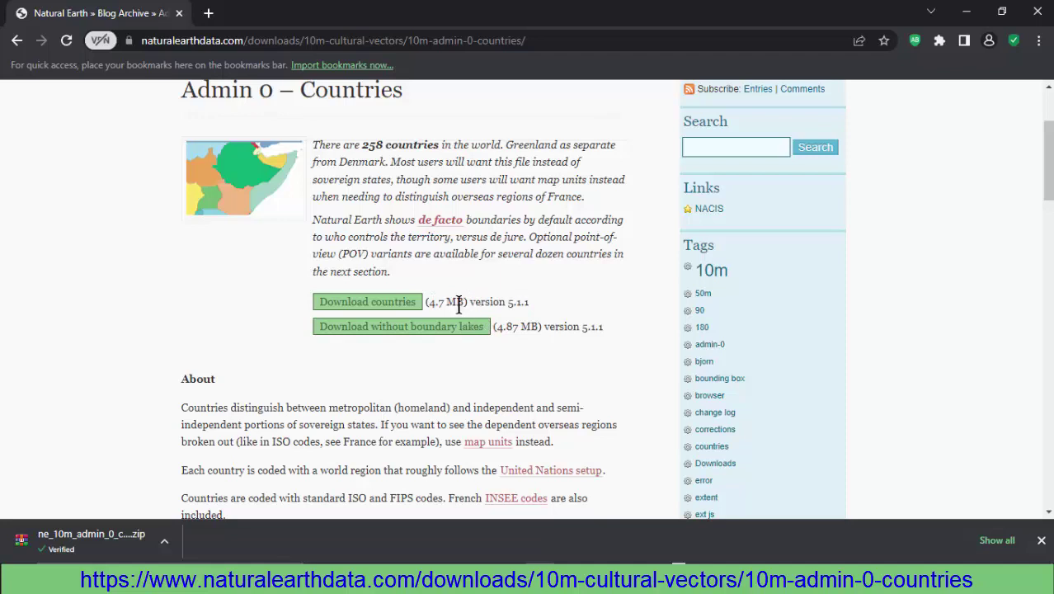
scroll(460, 303, "up", 2)
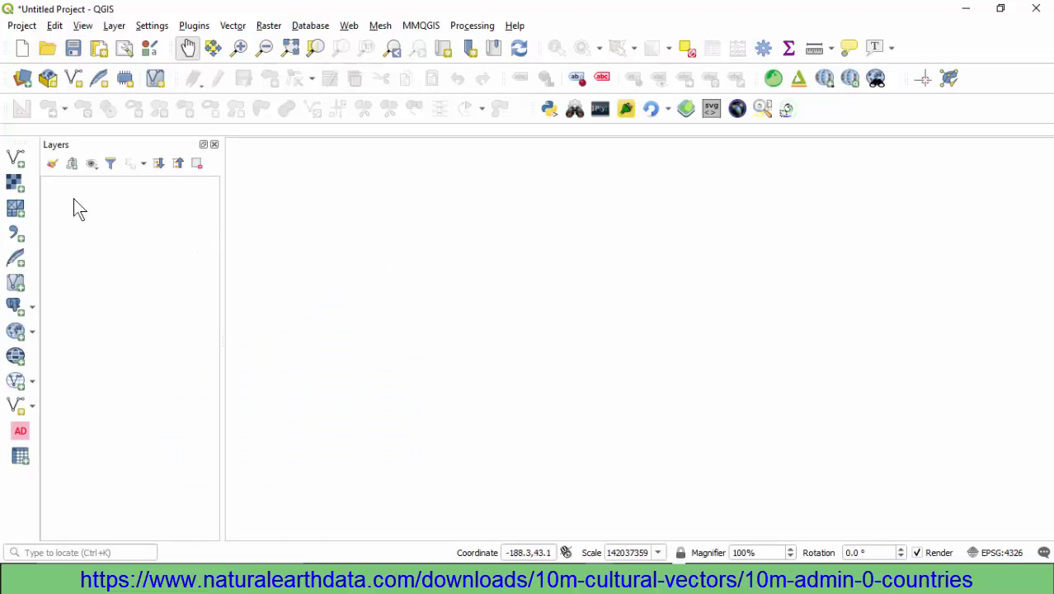
In QGIS, add the ne_10m_admin_0_countries shapefile to the project as a vector layer.
left_click(15, 159)
left_click(870, 202)
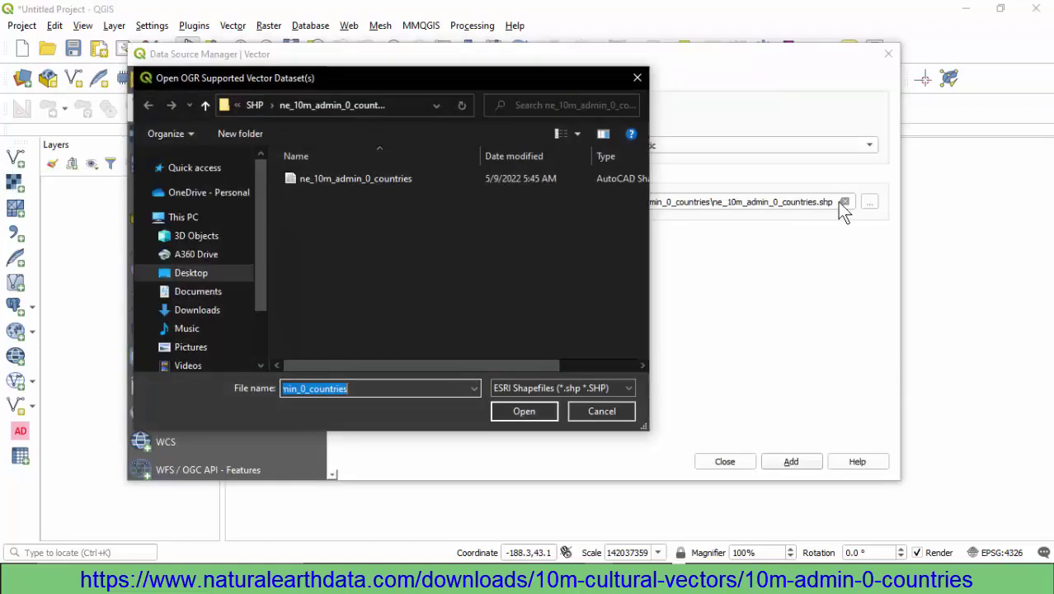
left_click(387, 178)
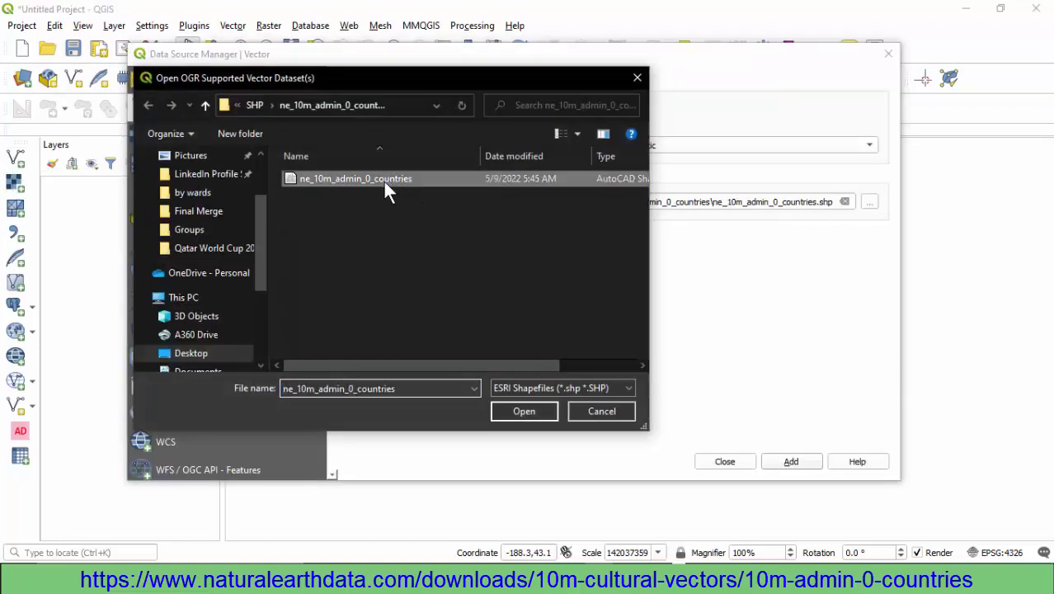
left_click(520, 409)
left_click(799, 465)
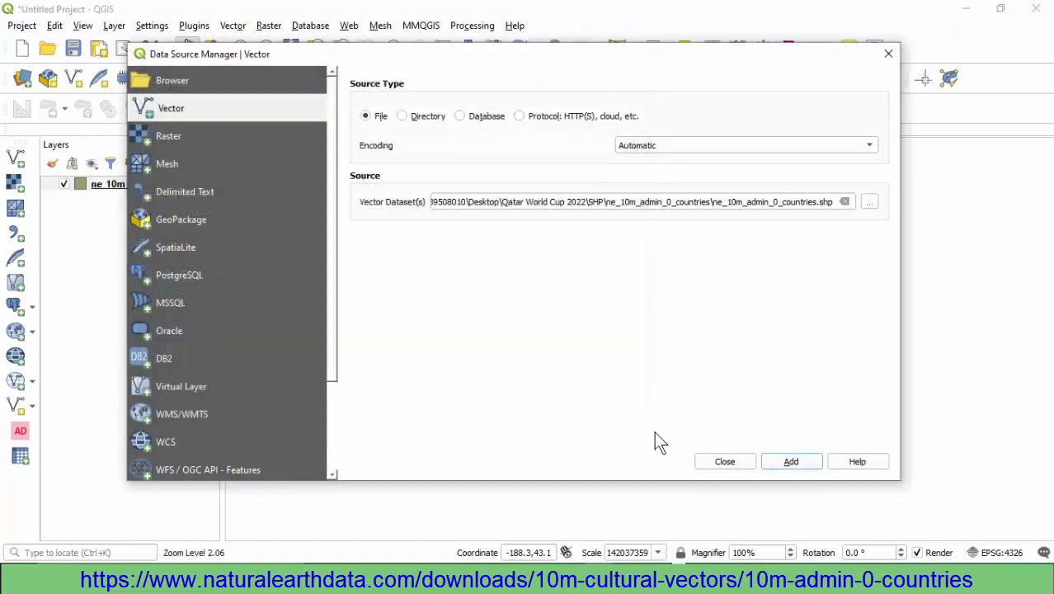
left_click(723, 462)
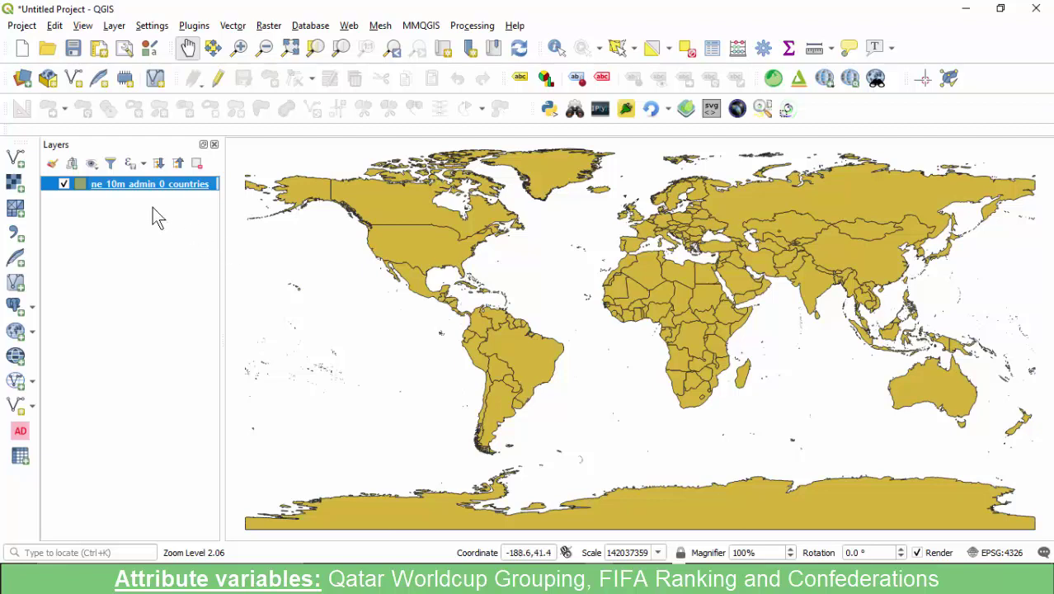
Open the attribute table of the ne_10m_admin_0_countries layer and bring its NAME and NAME_LONG fields into view.
right_click(117, 182)
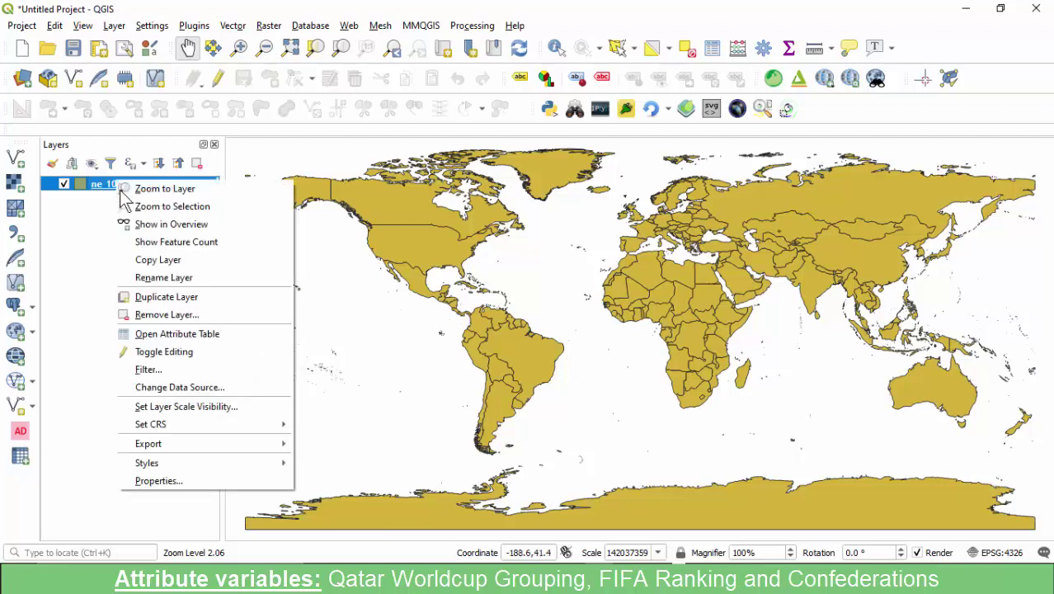
left_click(148, 336)
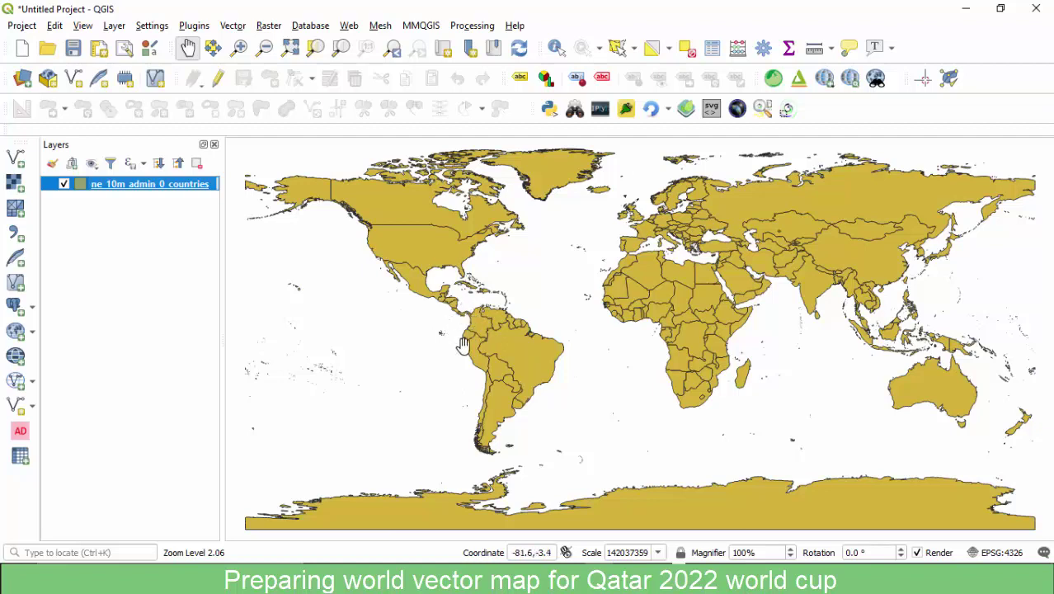
left_click(598, 581)
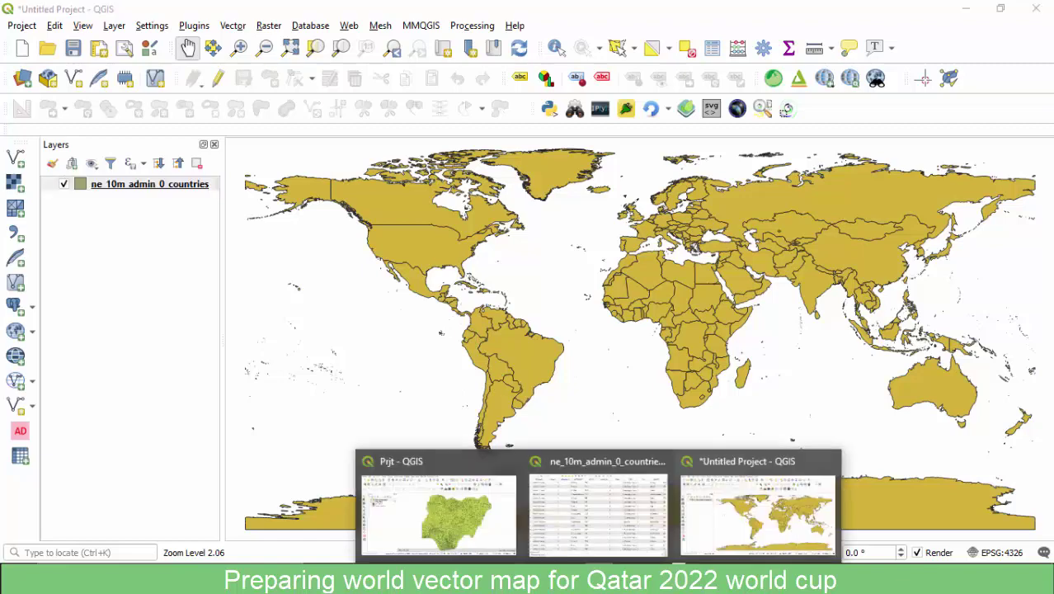
left_click(624, 502)
left_click_drag(169, 512, 161, 490)
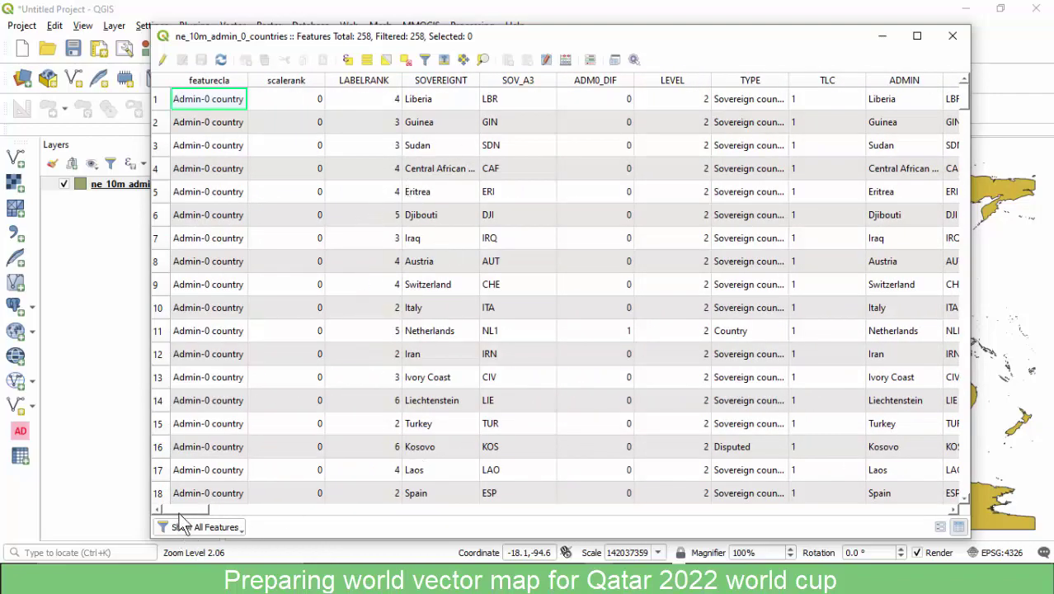
left_click_drag(183, 511, 255, 520)
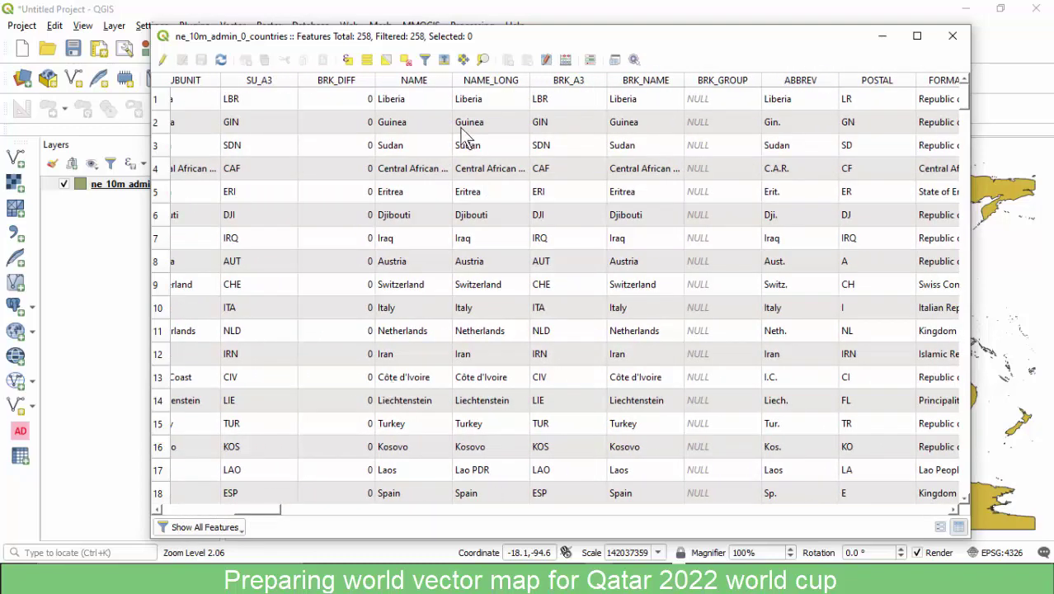
Widen the NAME and NAME_LONG columns of the attribute table and sort the records ascending by each of them in turn.
left_click(415, 82)
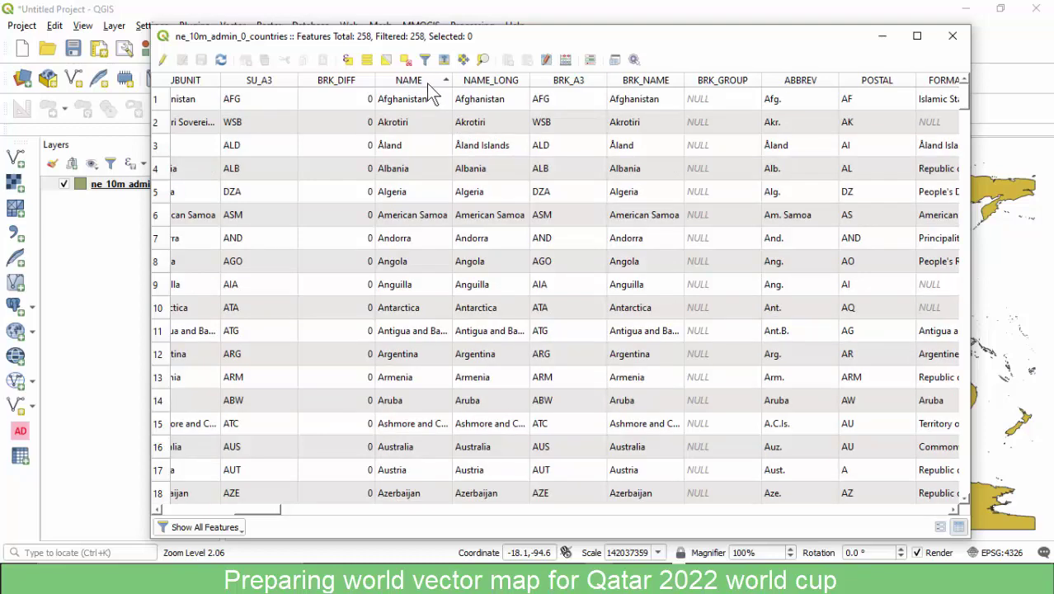
left_click_drag(452, 81, 564, 86)
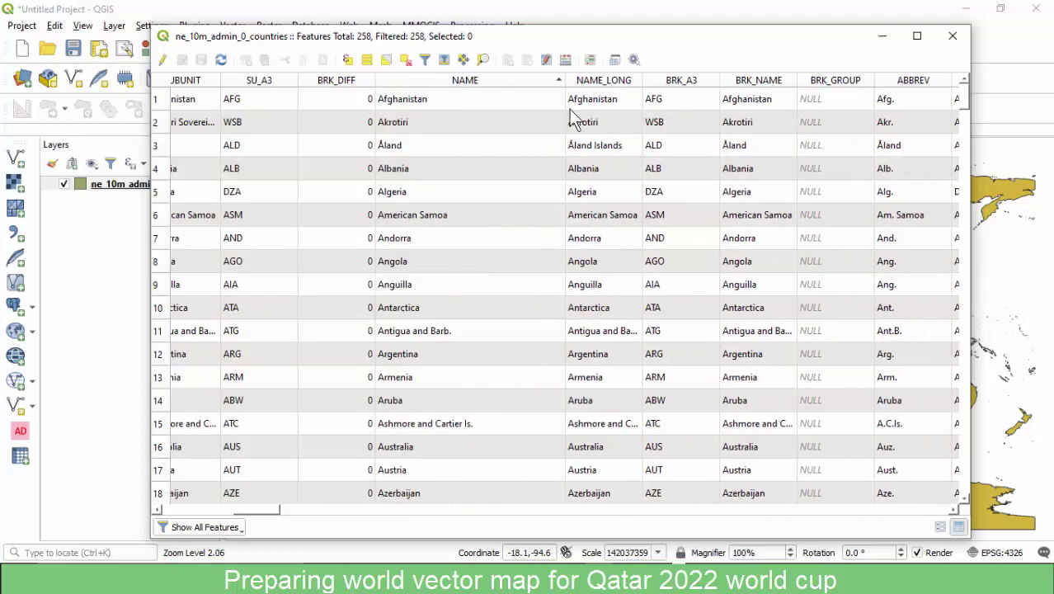
left_click_drag(642, 81, 733, 85)
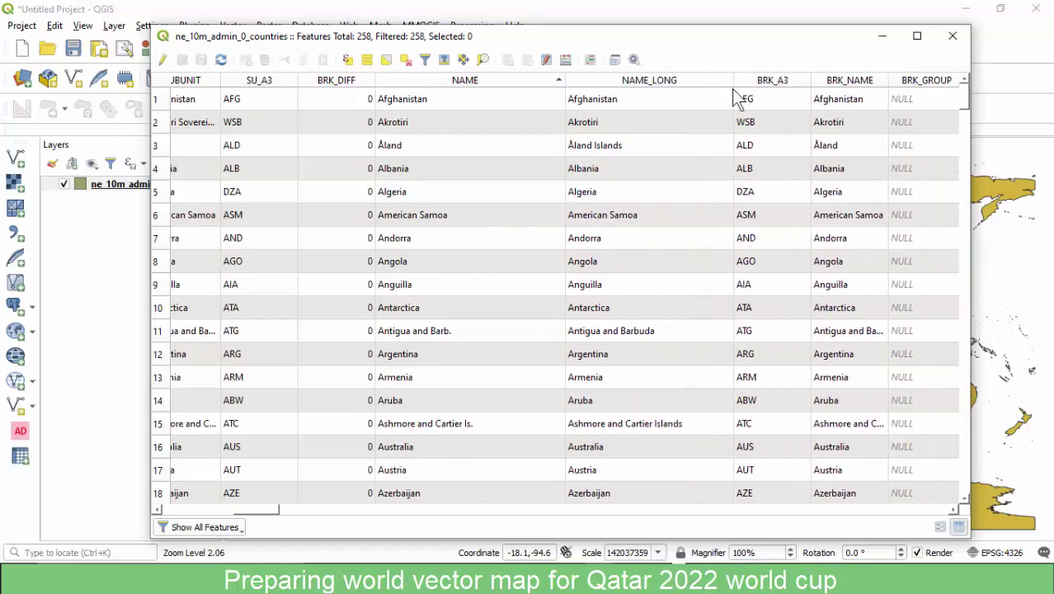
left_click(612, 80)
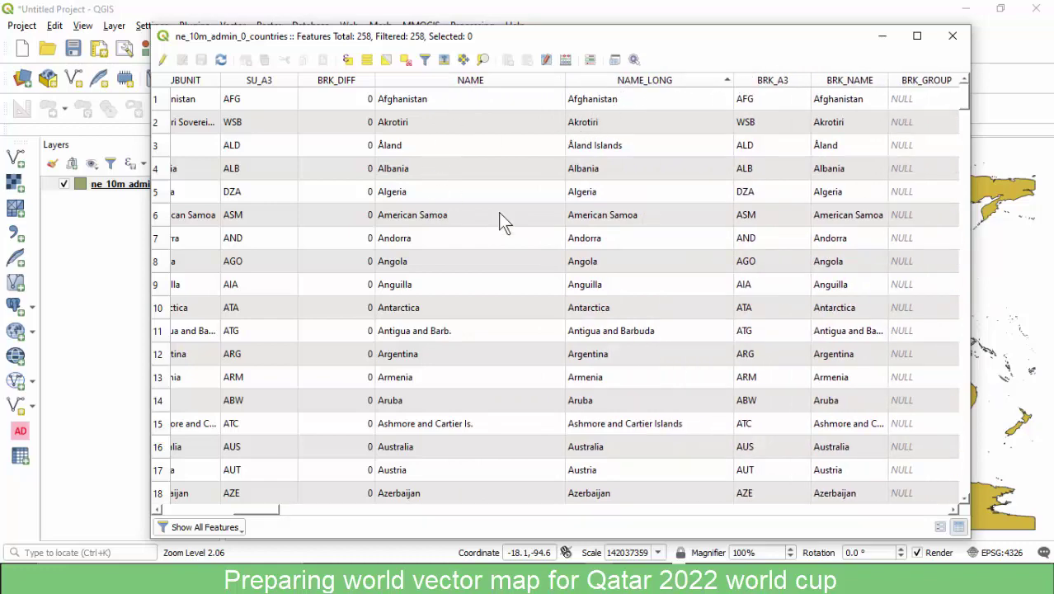
Compare the NAME and NAME_LONG entries down the country list, including those for the British Indian Ocean Territory.
scroll(472, 423, "down", 4)
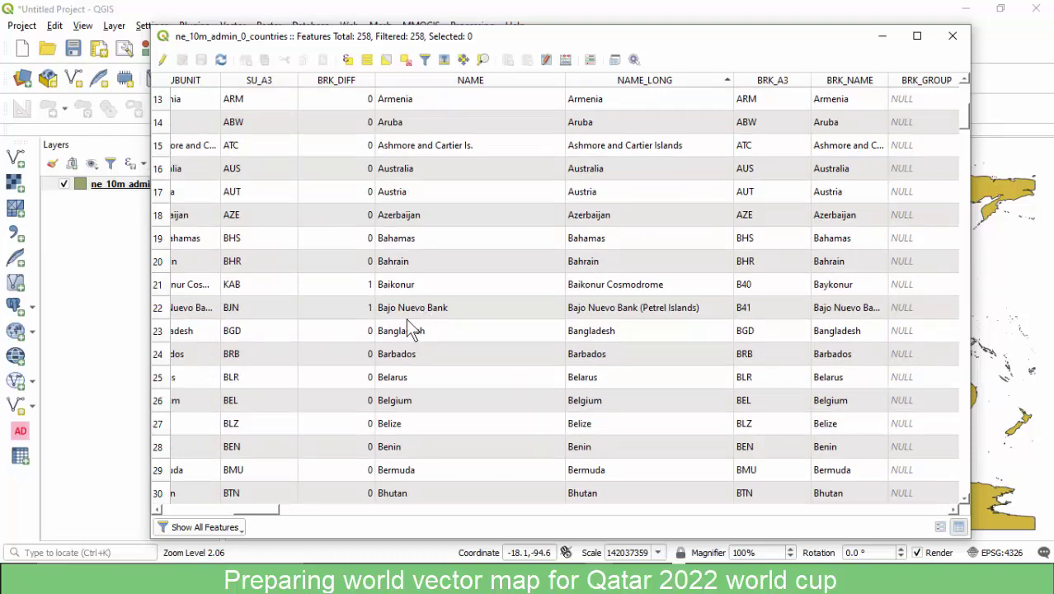
scroll(419, 346, "down", 2)
scroll(447, 344, "down", 4)
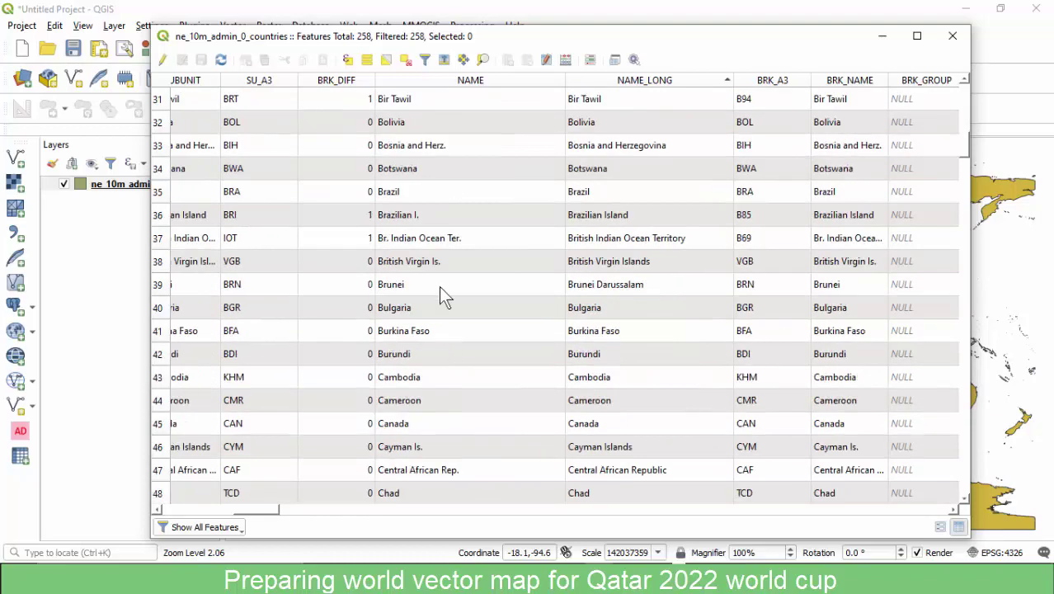
left_click(385, 239)
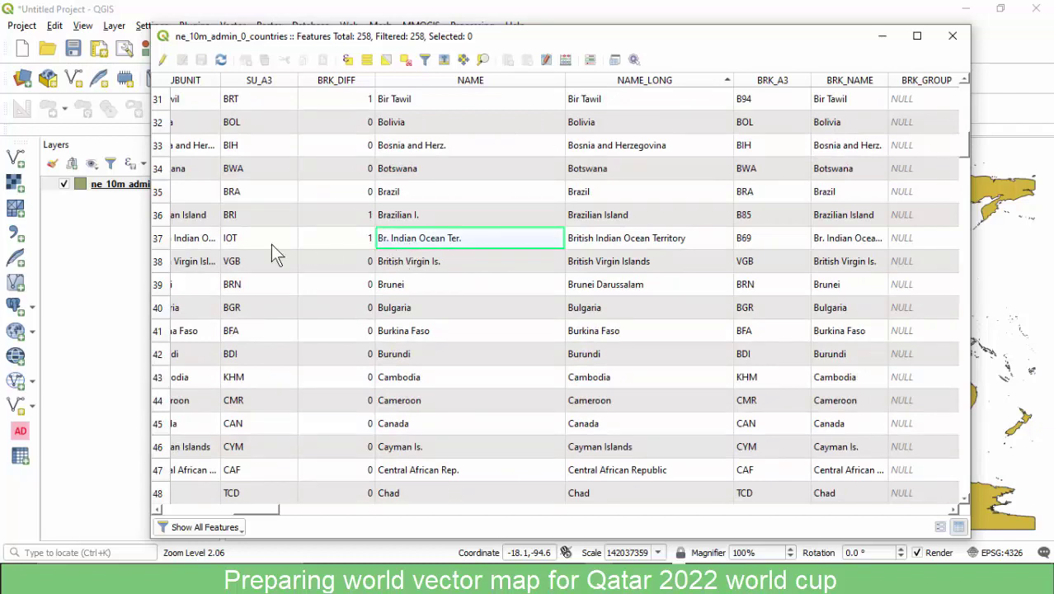
left_click(650, 241)
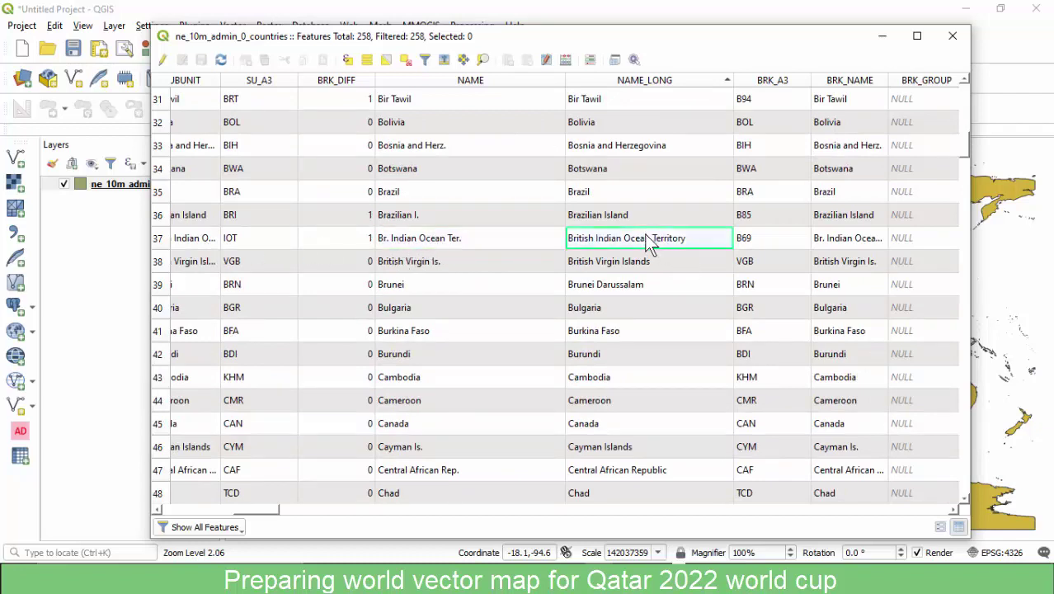
Look further through the country names, widening the BRK_NAME and FORMAL_EN columns to read their full entries.
scroll(651, 272, "down", 19)
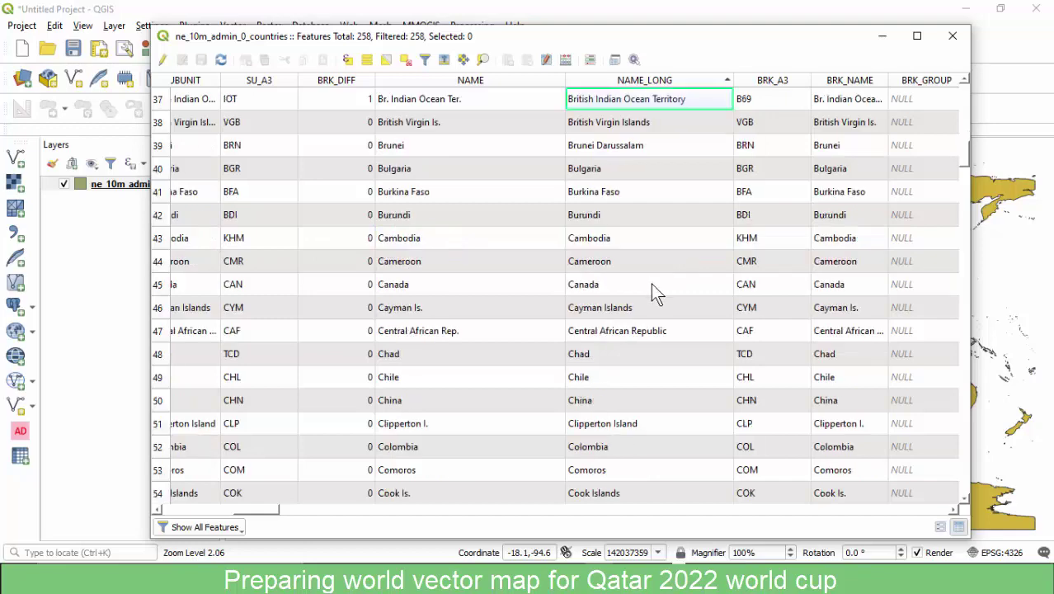
scroll(630, 283, "down", 9)
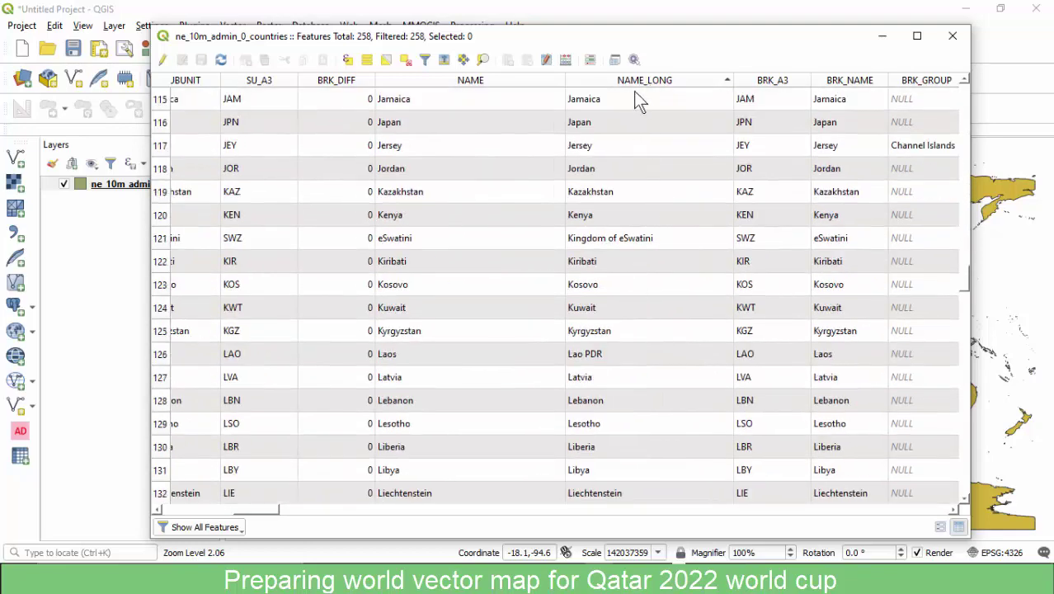
scroll(644, 201, "up", 20)
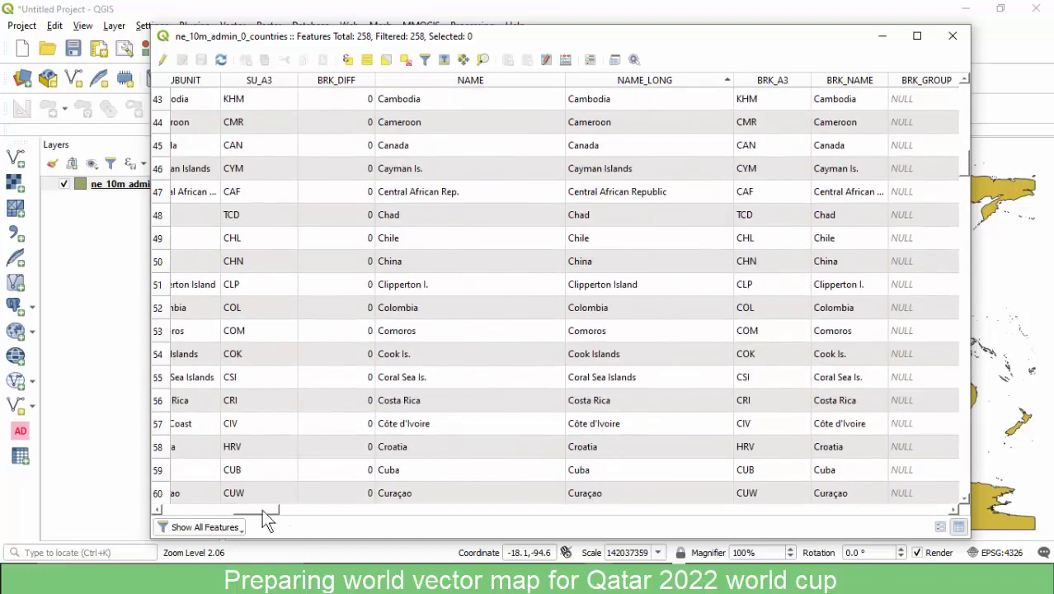
left_click_drag(261, 508, 278, 508)
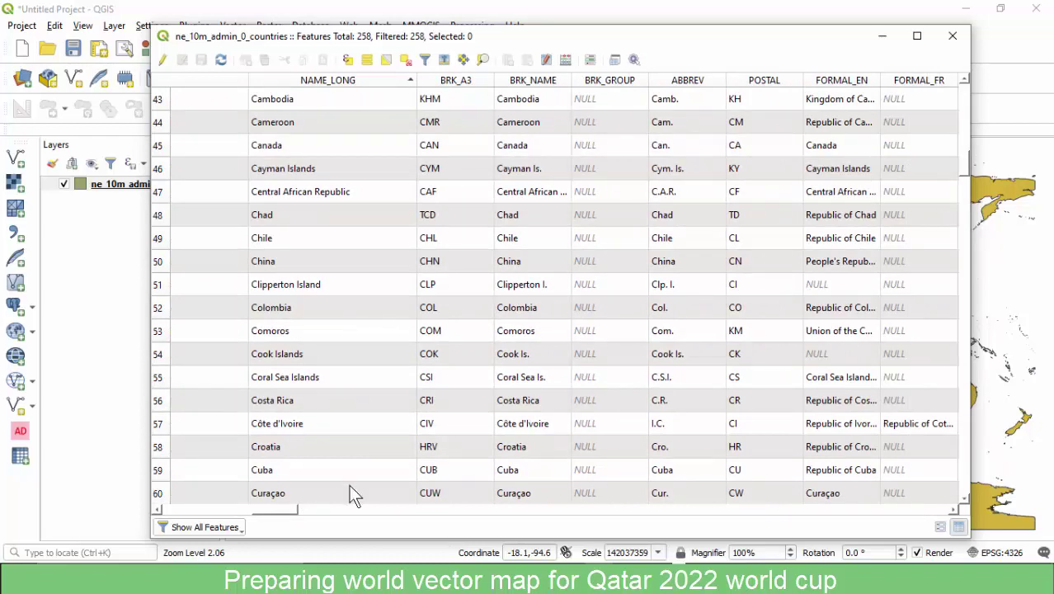
left_click_drag(570, 80, 648, 86)
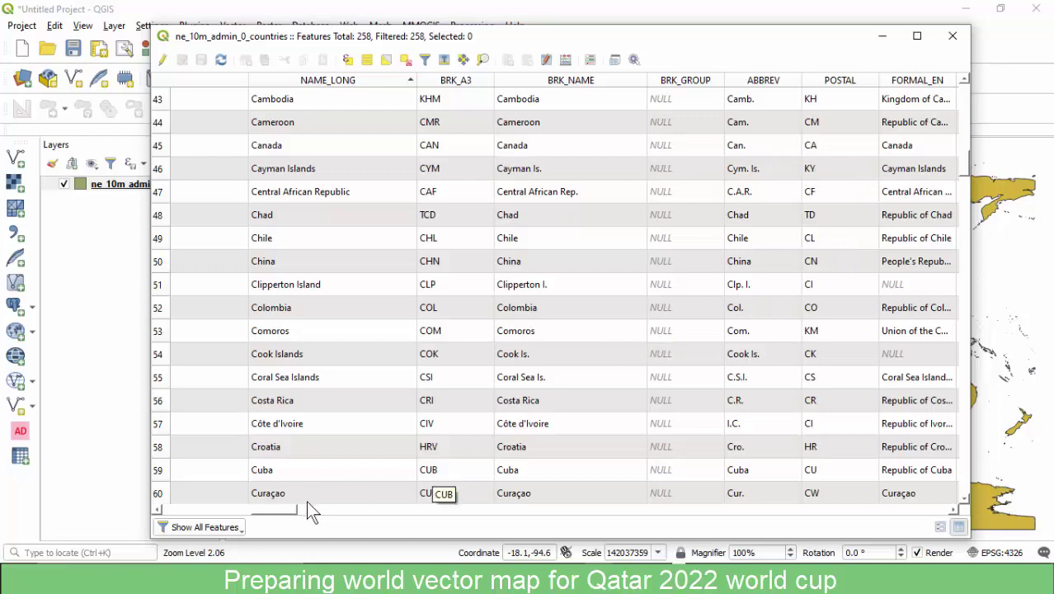
left_click_drag(279, 509, 312, 509)
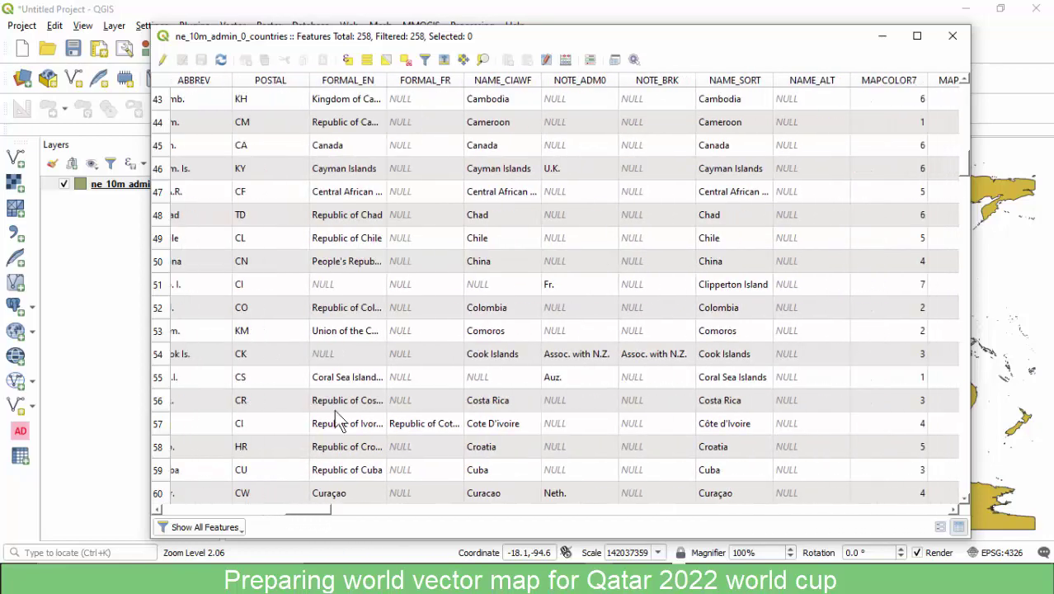
left_click_drag(385, 80, 487, 97)
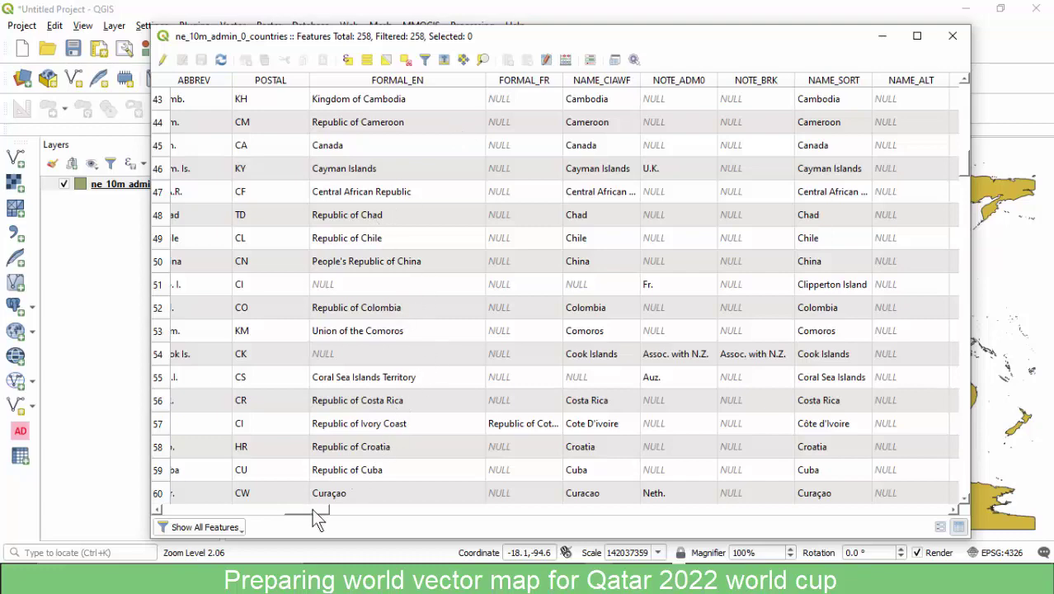
Widen the INCOME_GRP column, look across the remaining fields of the country records, and close the attribute table.
left_click_drag(315, 511, 287, 511)
left_click_drag(281, 509, 399, 517)
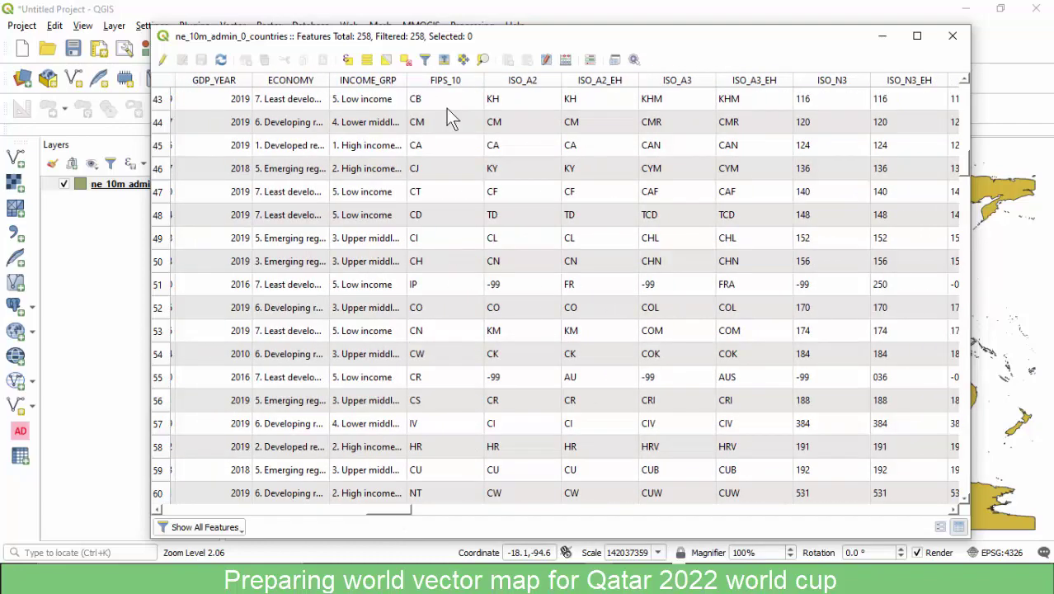
left_click_drag(407, 92, 475, 99)
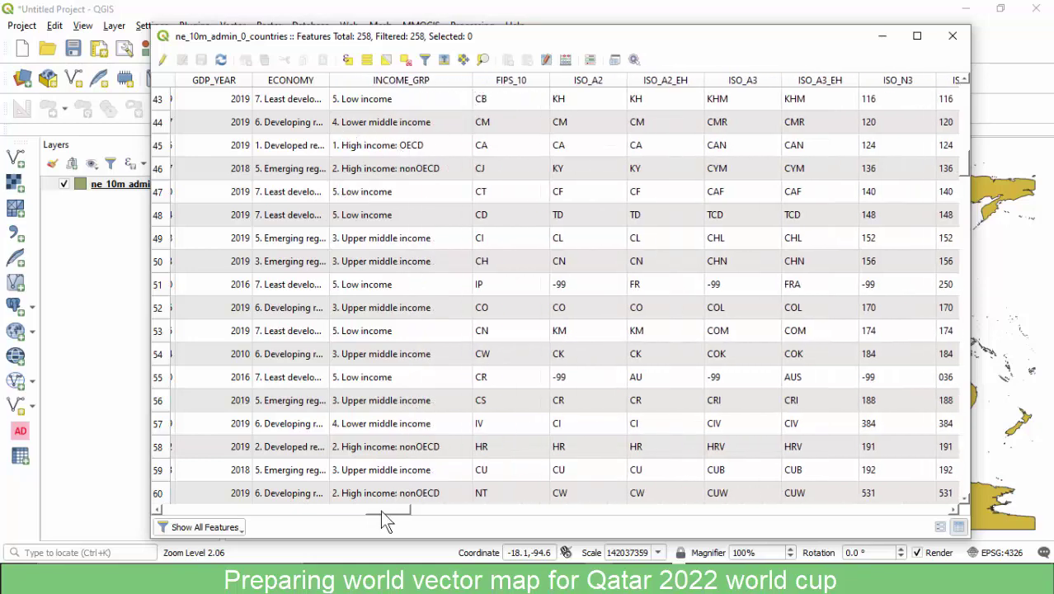
left_click_drag(380, 510, 710, 506)
left_click_drag(775, 506, 177, 502)
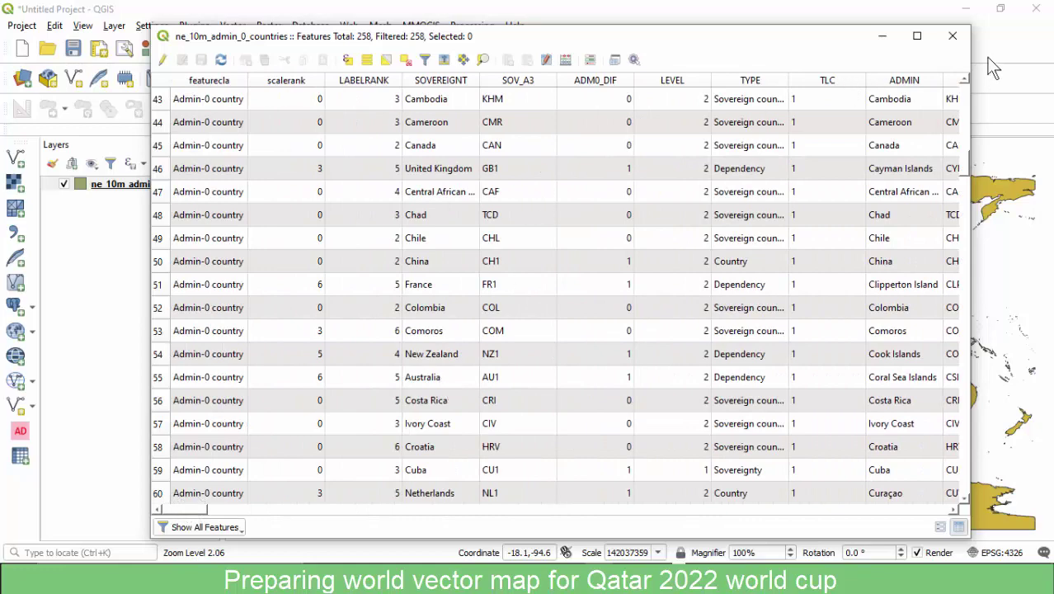
left_click(955, 37)
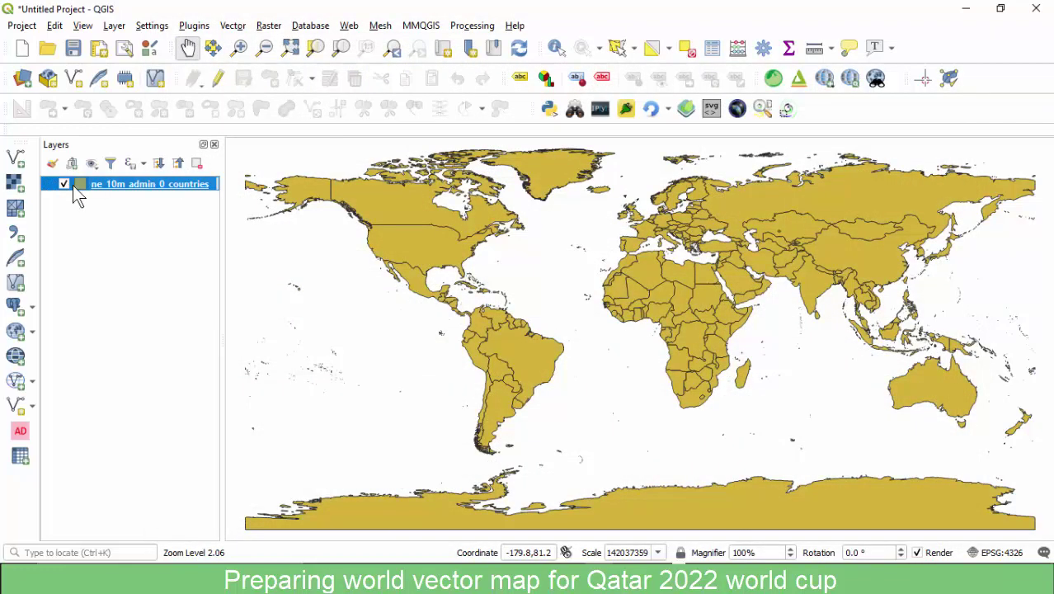
Start exporting the features of the ne_10m_admin_0_countries layer and set the output format to GeoPackage.
right_click(113, 185)
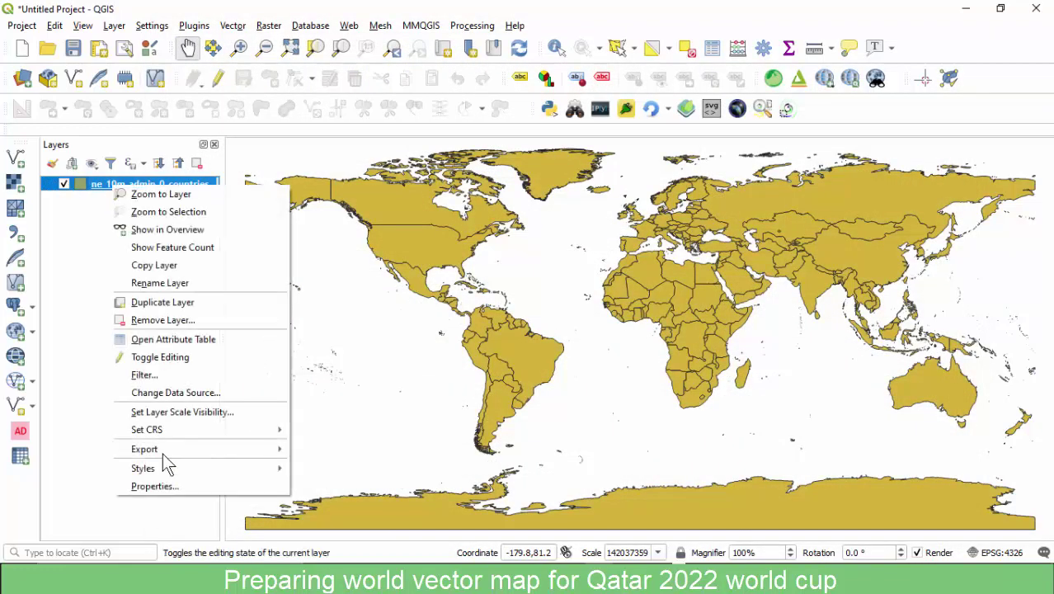
mouse_move(163, 454)
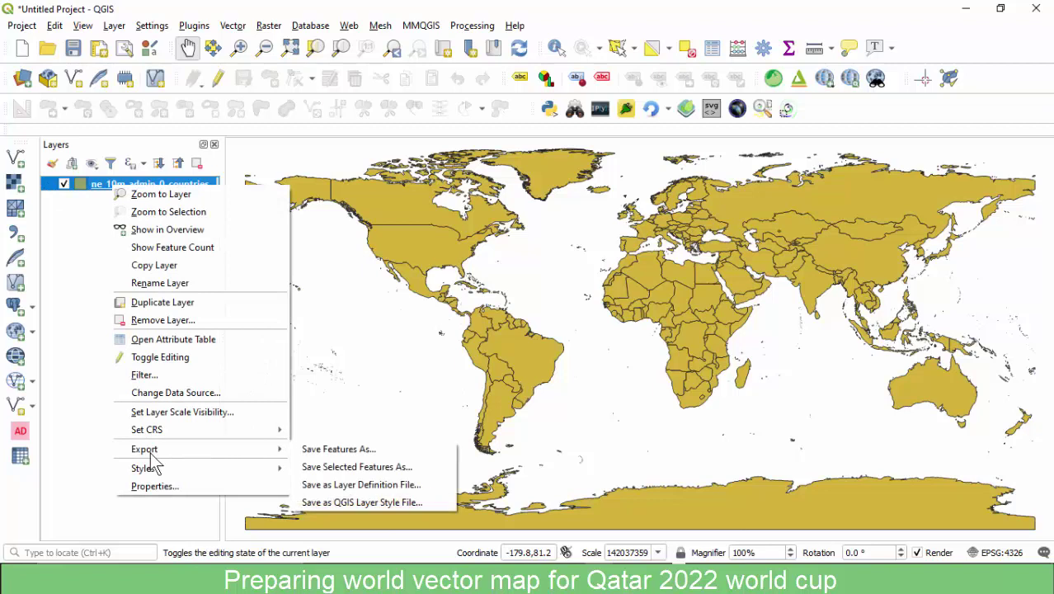
left_click(359, 450)
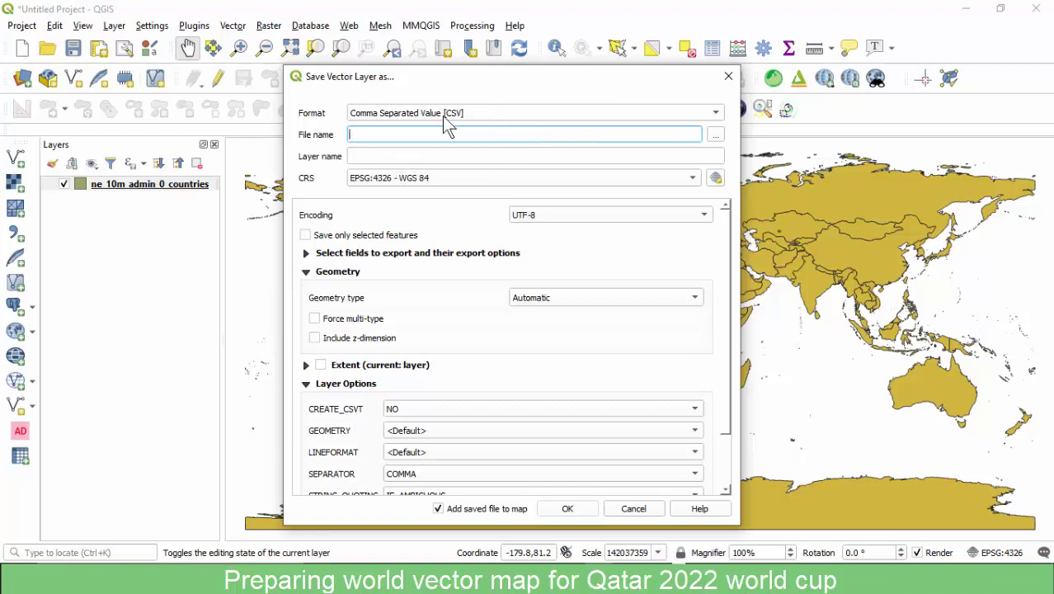
left_click(396, 113)
left_click(418, 65)
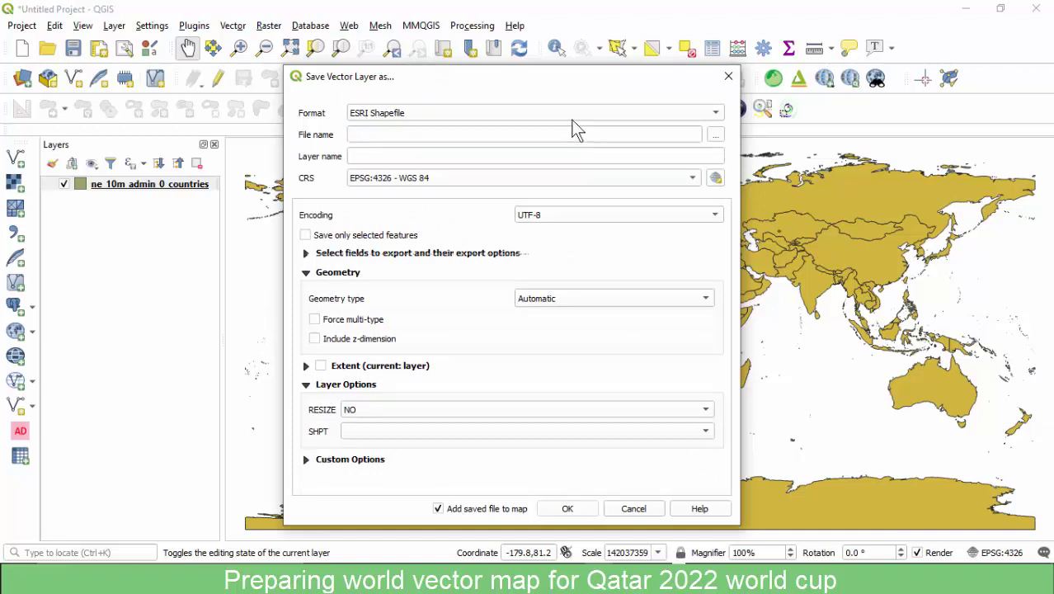
left_click(404, 115)
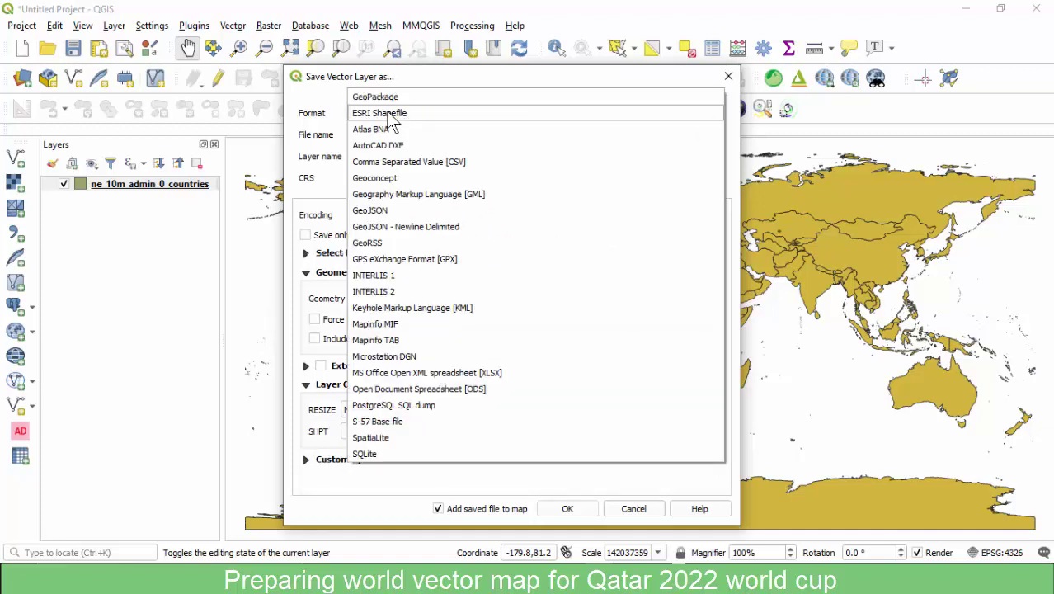
left_click(397, 97)
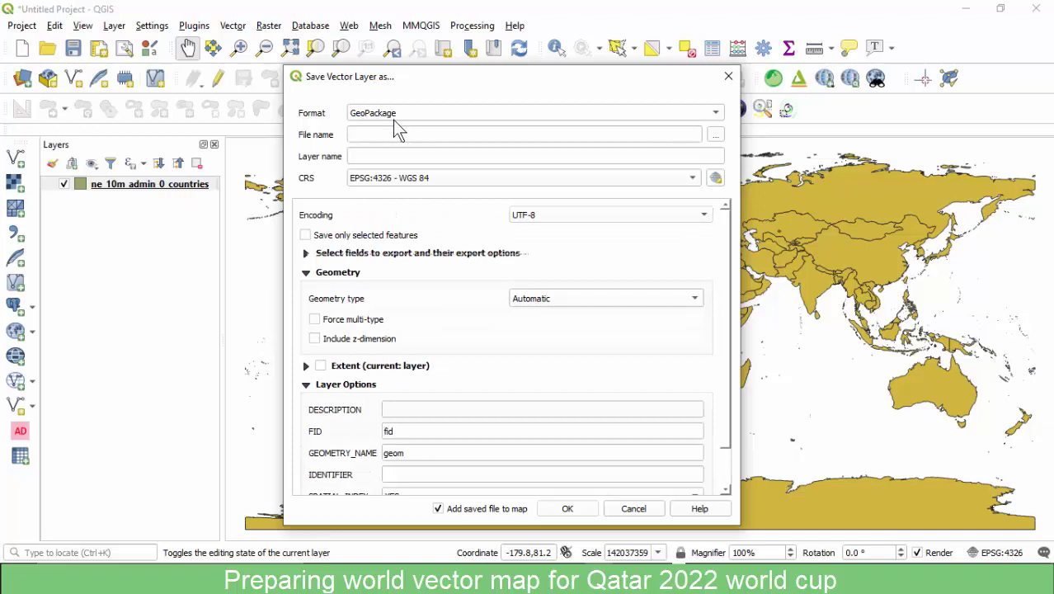
left_click(394, 117)
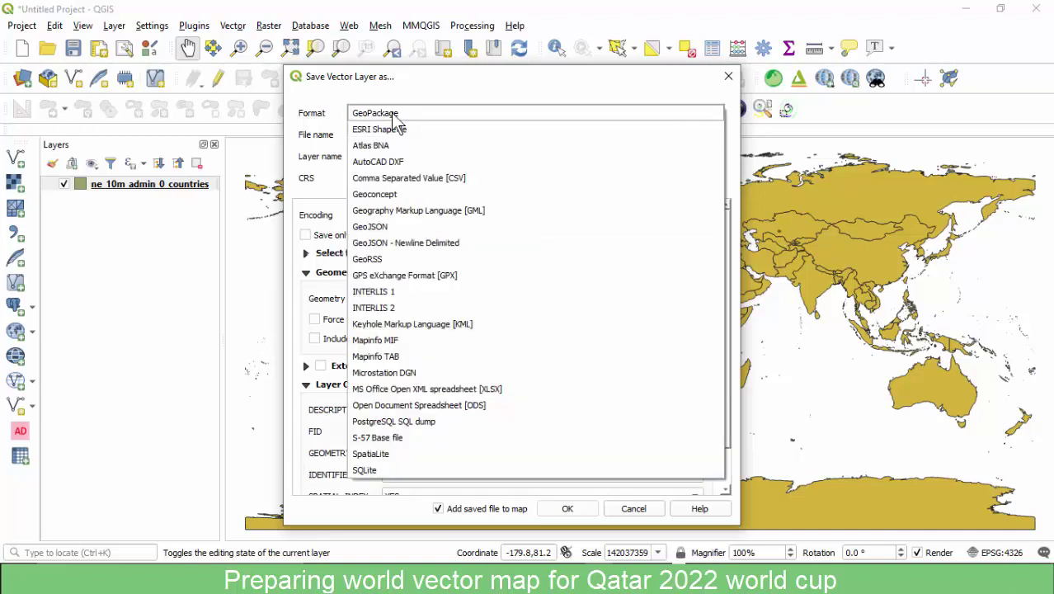
left_click(394, 115)
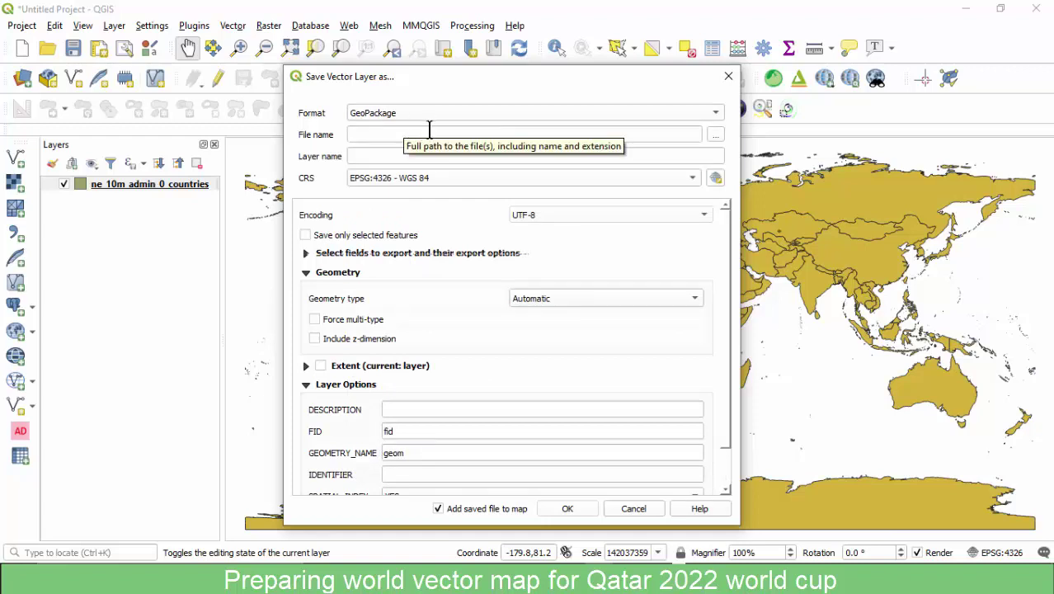
left_click(407, 117)
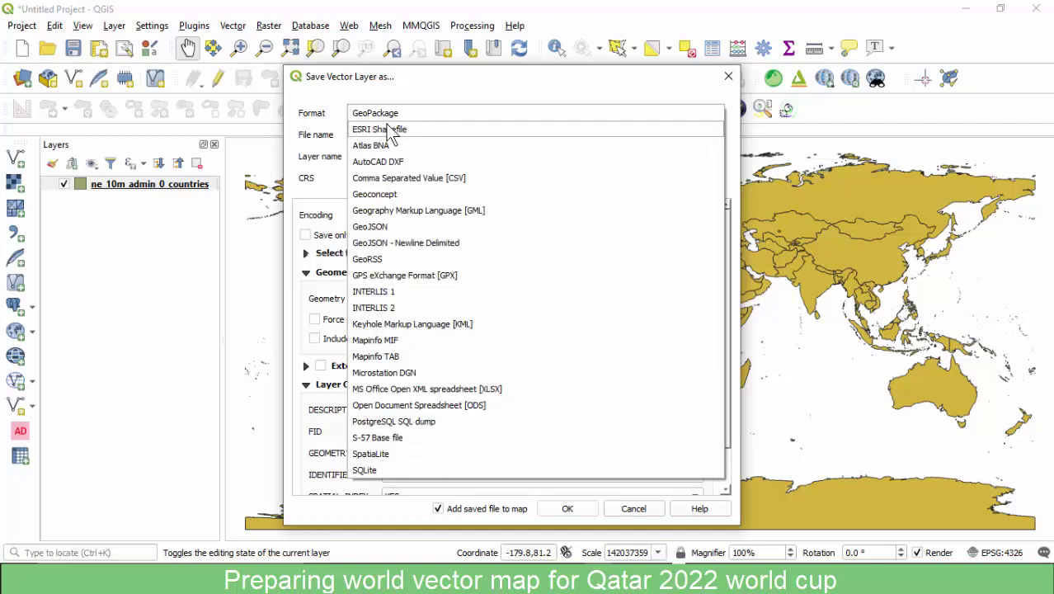
left_click(445, 114)
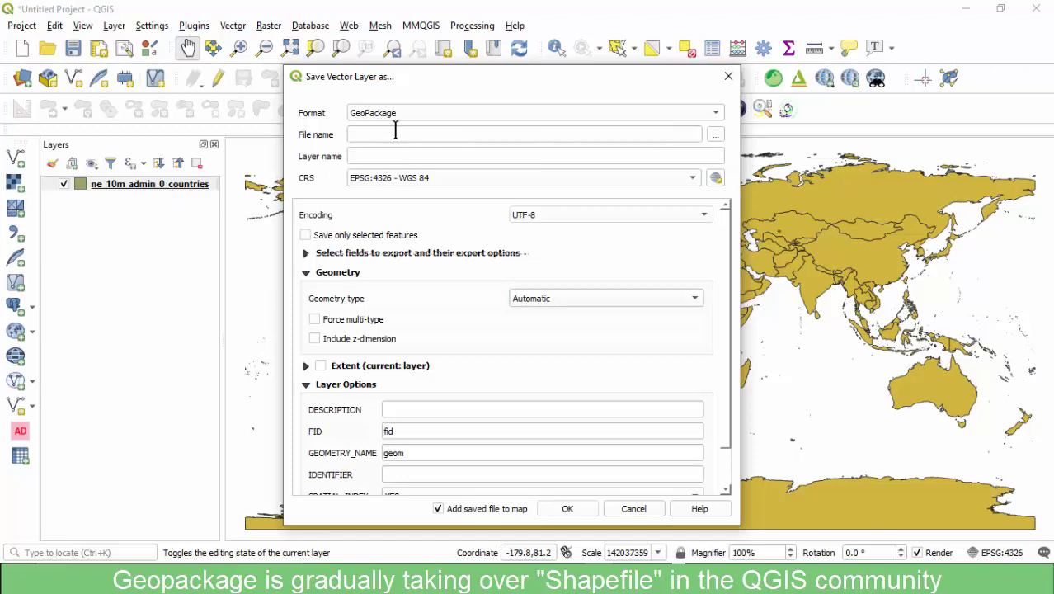
Export the layer as WorldMap into the SHP folder of Qatar World Cup 2022 and add it to the map.
left_click(716, 135)
type("WorldMap")
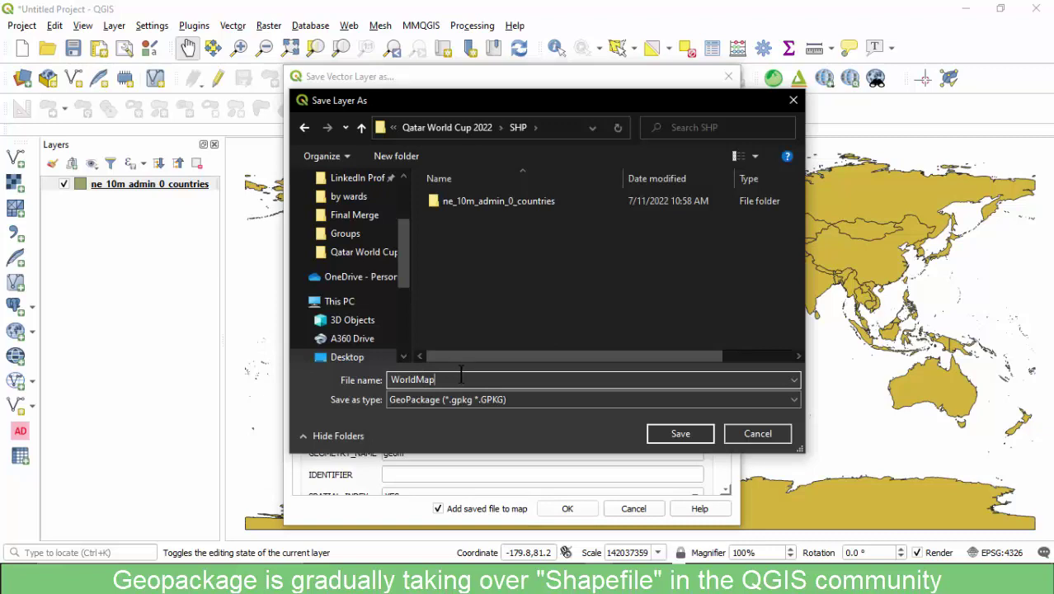
left_click(415, 380)
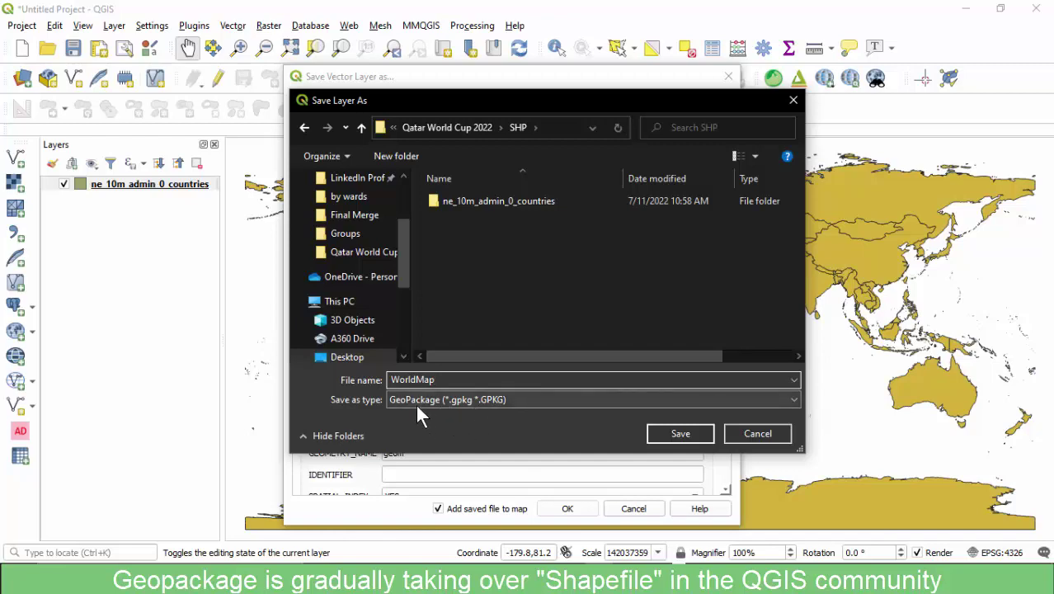
left_click(659, 430)
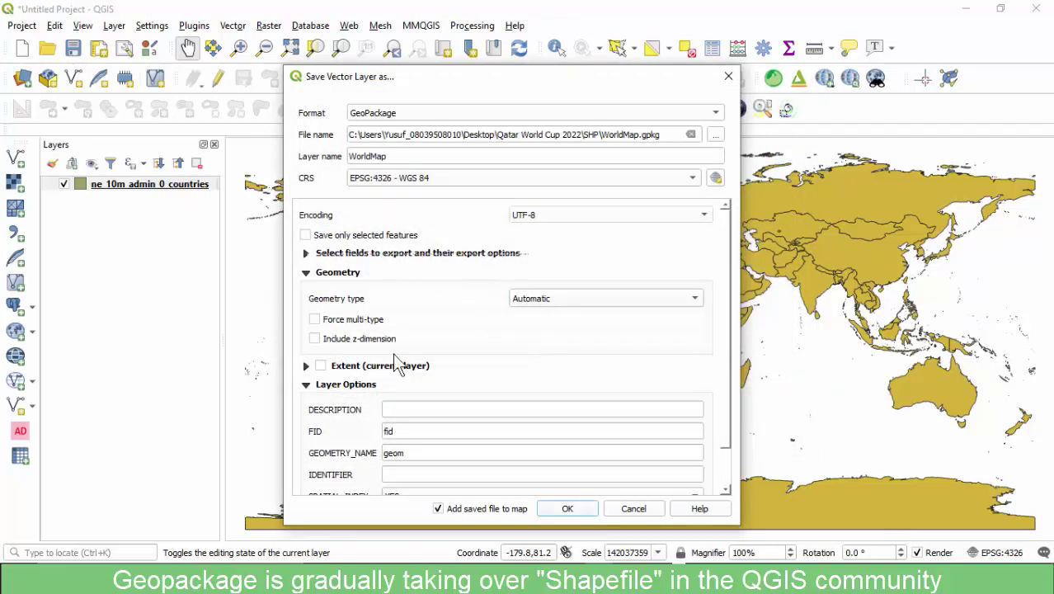
left_click(564, 515)
left_click(568, 509)
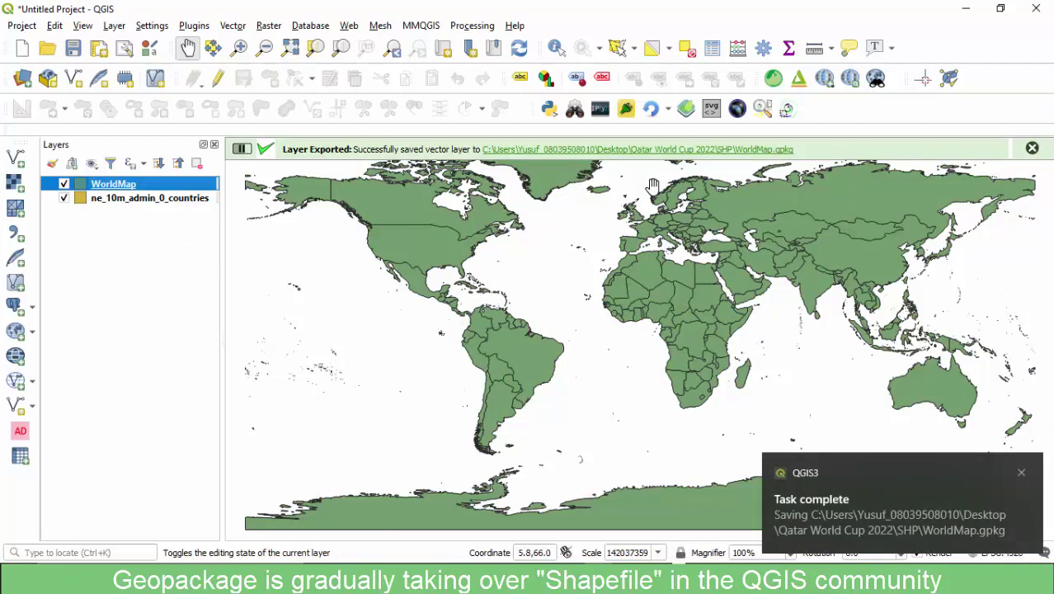
left_click(1032, 149)
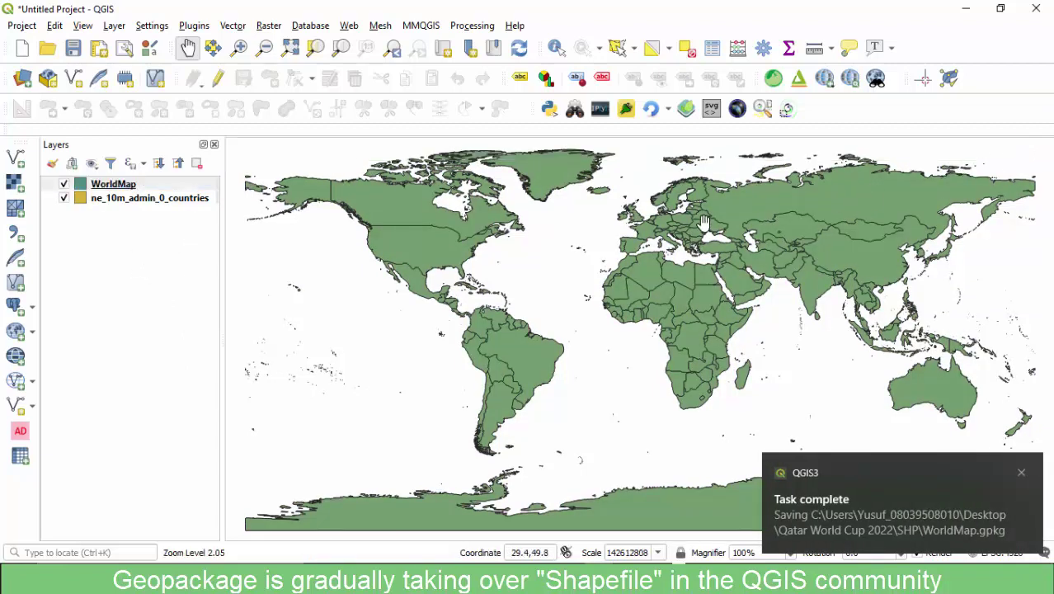
Open the attribute table of the WorldMap layer, turn on editing, and look across its fields.
left_click(106, 190)
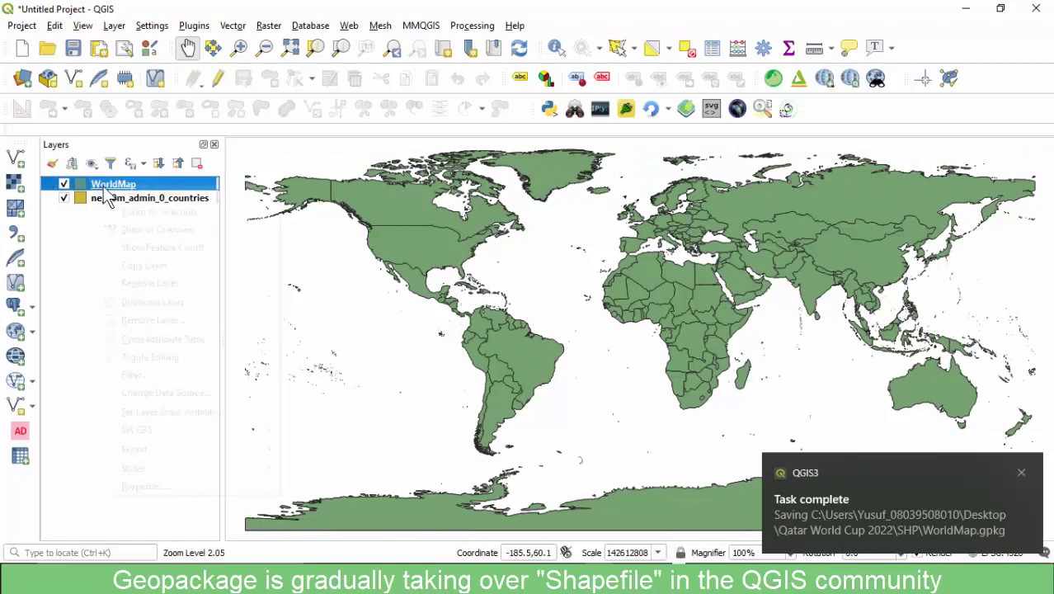
right_click(105, 188)
left_click(128, 341)
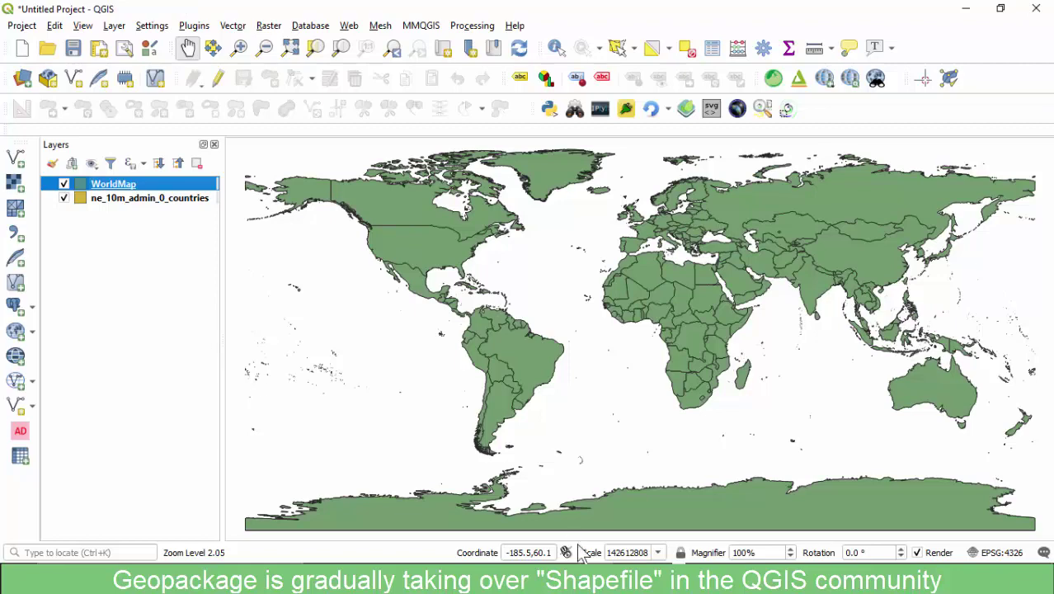
left_click(608, 528)
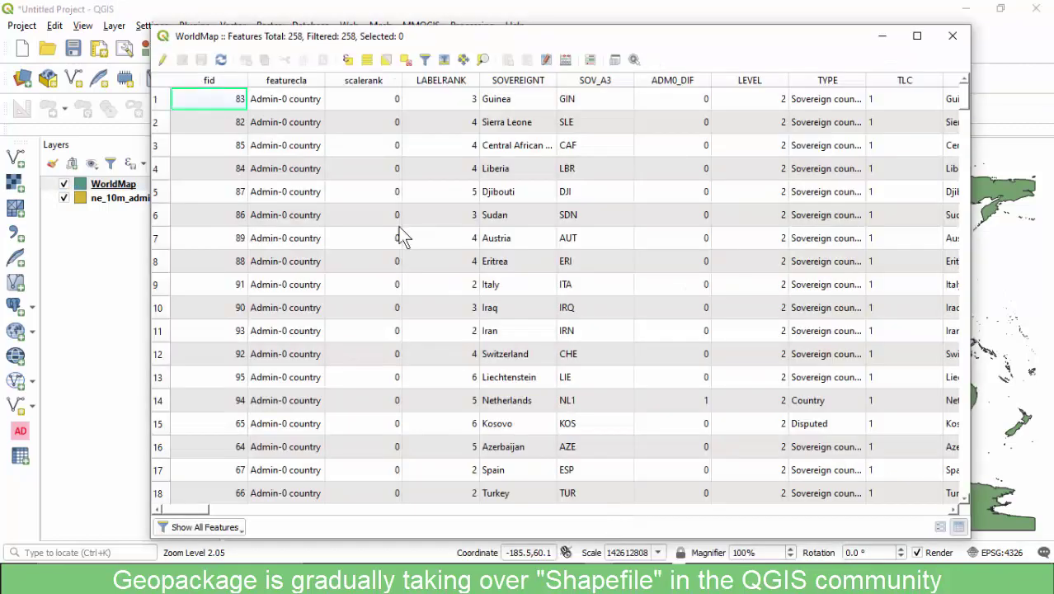
left_click(164, 62)
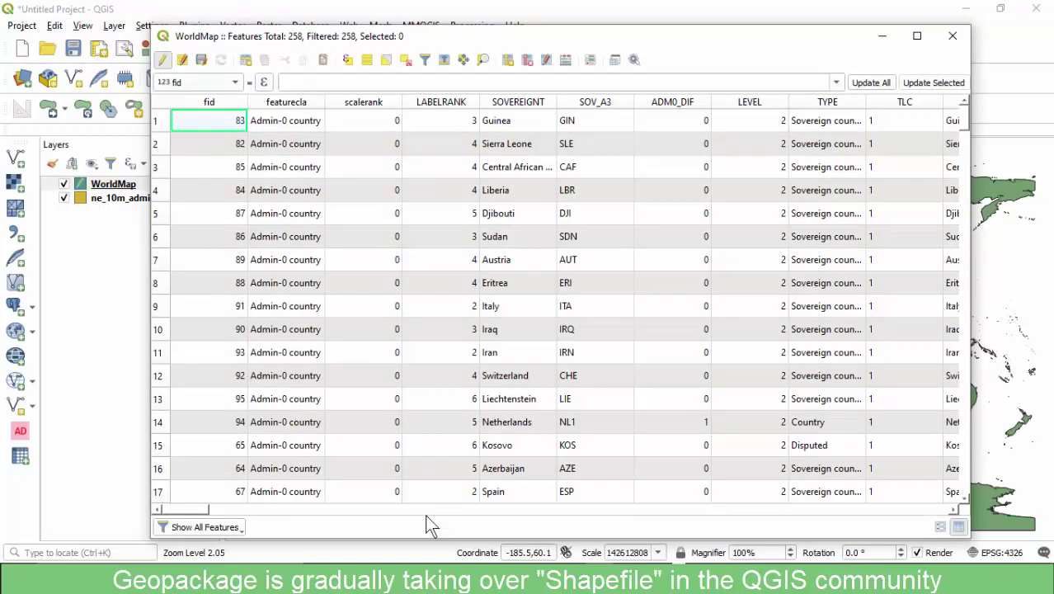
left_click_drag(170, 509, 928, 476)
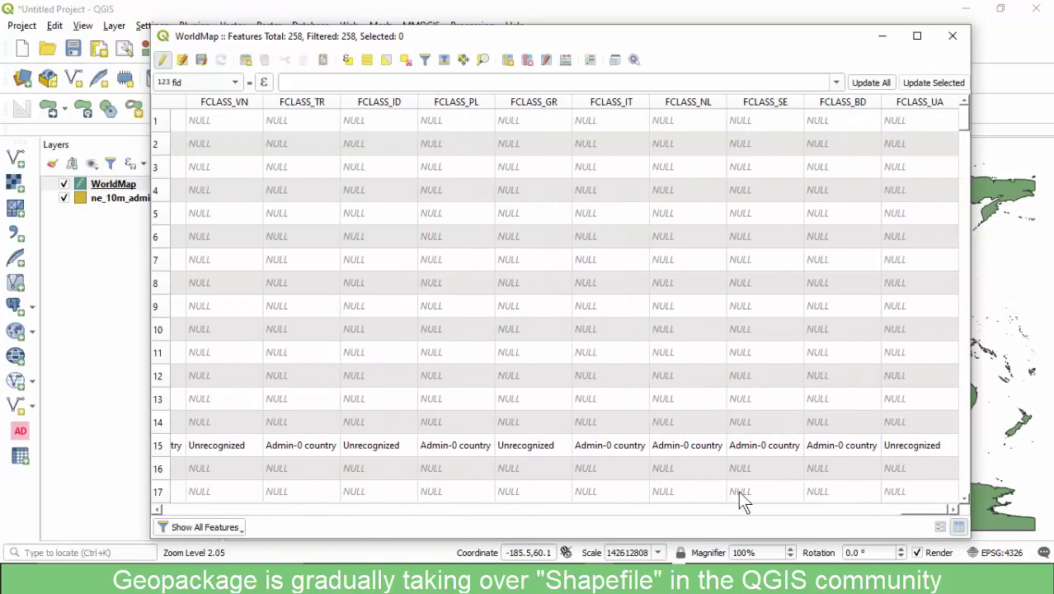
scroll(740, 495, "left", 15)
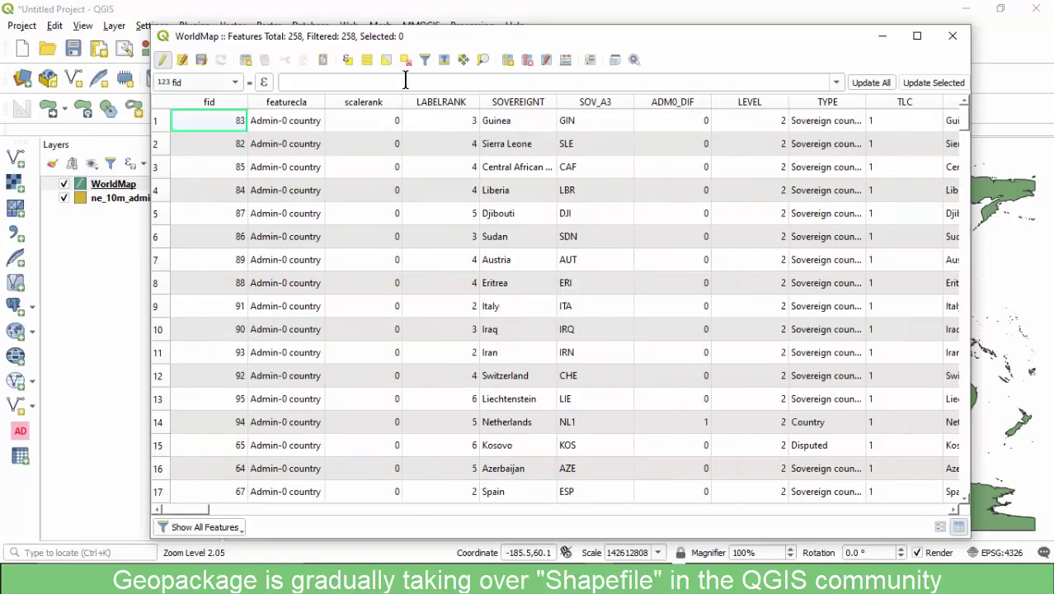
Start deleting fields from the WorldMap attribute table and select the fields from featurecla through NAME.
left_click(527, 61)
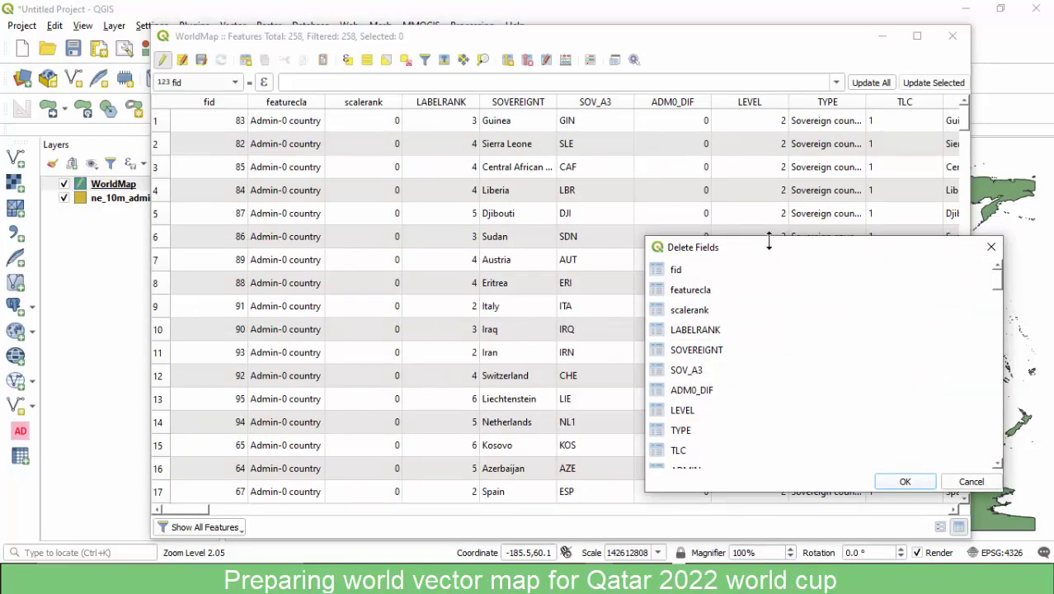
left_click_drag(756, 250, 600, 181)
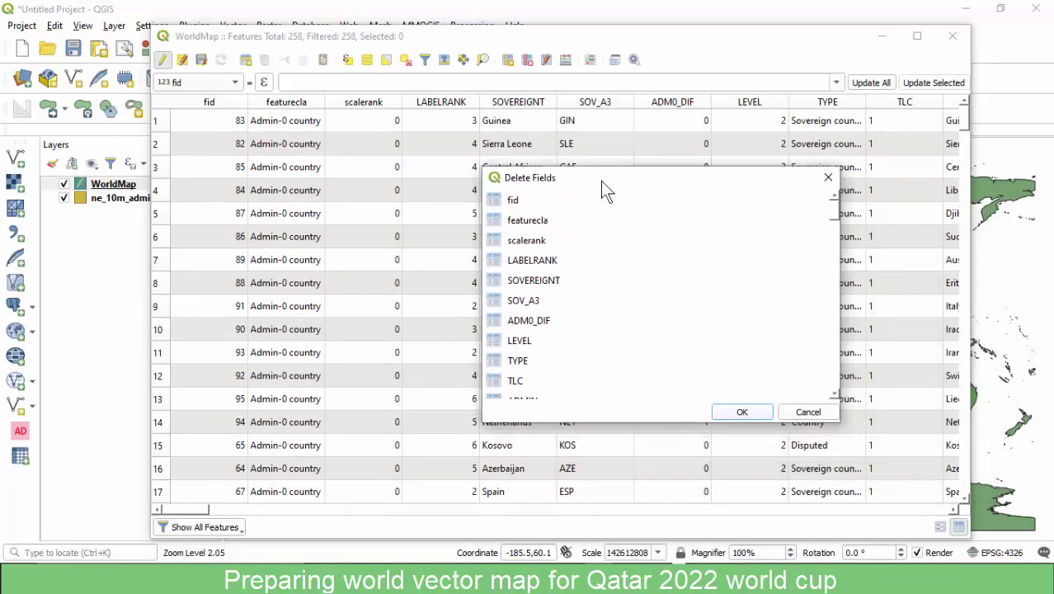
left_click(507, 202)
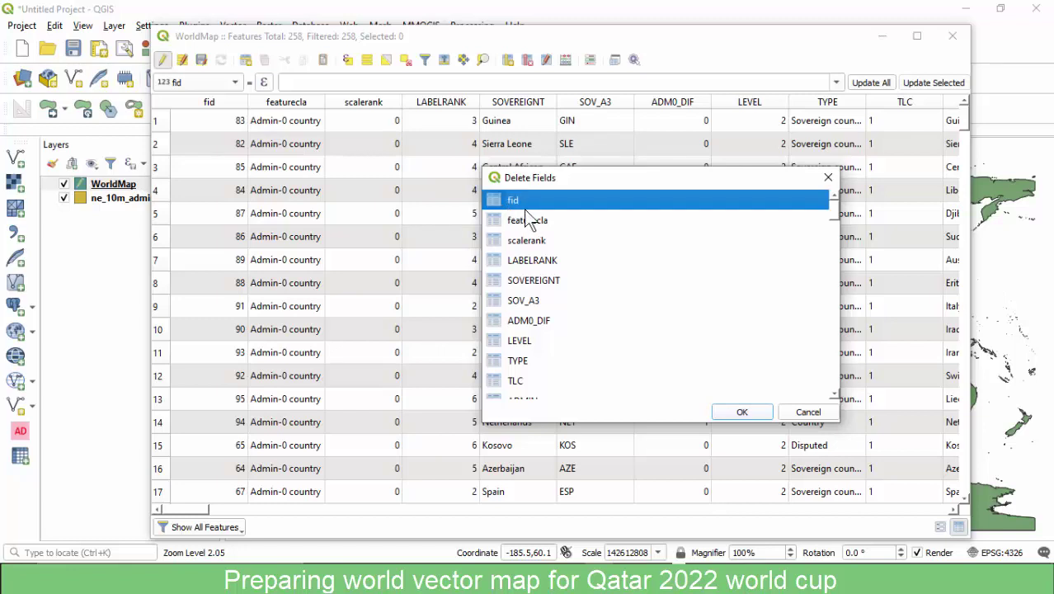
left_click_drag(518, 221, 518, 381)
scroll(545, 347, "down", 2)
left_click_drag(544, 301, 524, 379)
scroll(545, 335, "down", 3)
scroll(546, 334, "down", 3)
left_click_drag(545, 334, 526, 335)
scroll(532, 370, "down", 3)
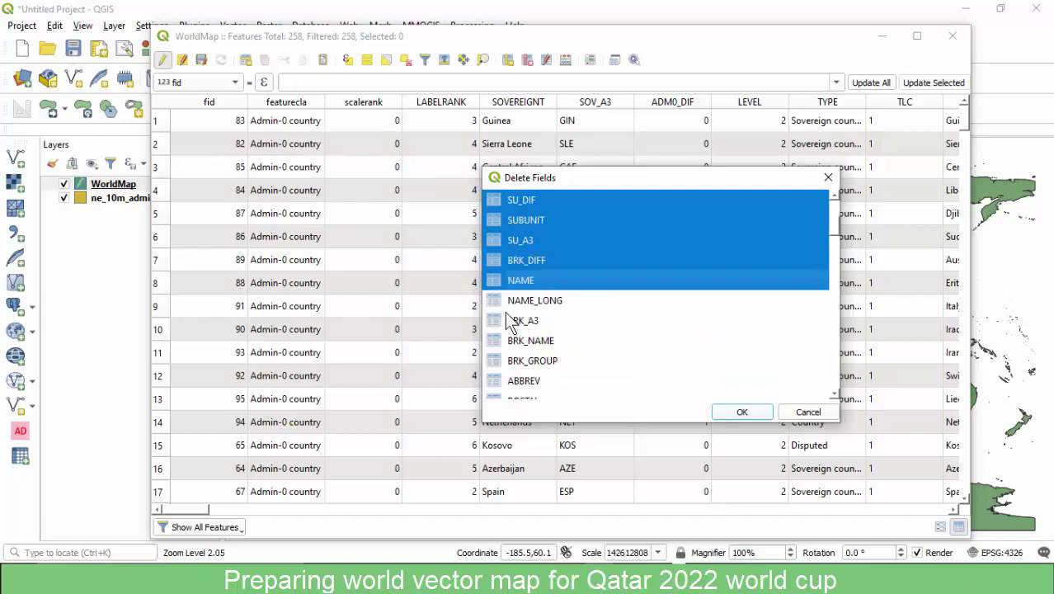
Add the fields BRK_A3 through FORMAL_EN to the deletion selection, leaving out NAME_LONG.
left_click(522, 322, "ctrl")
left_click(521, 344, "ctrl")
left_click(525, 364, "ctrl")
left_click(520, 377, "ctrl")
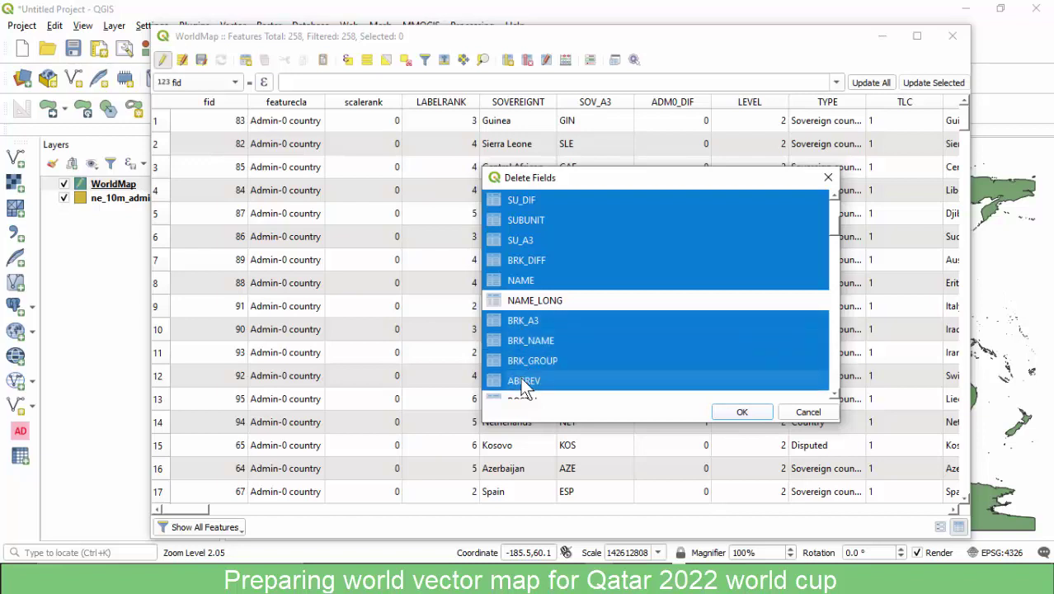
scroll(535, 366, "down", 2)
left_click(520, 288, "ctrl")
left_click(522, 304, "ctrl")
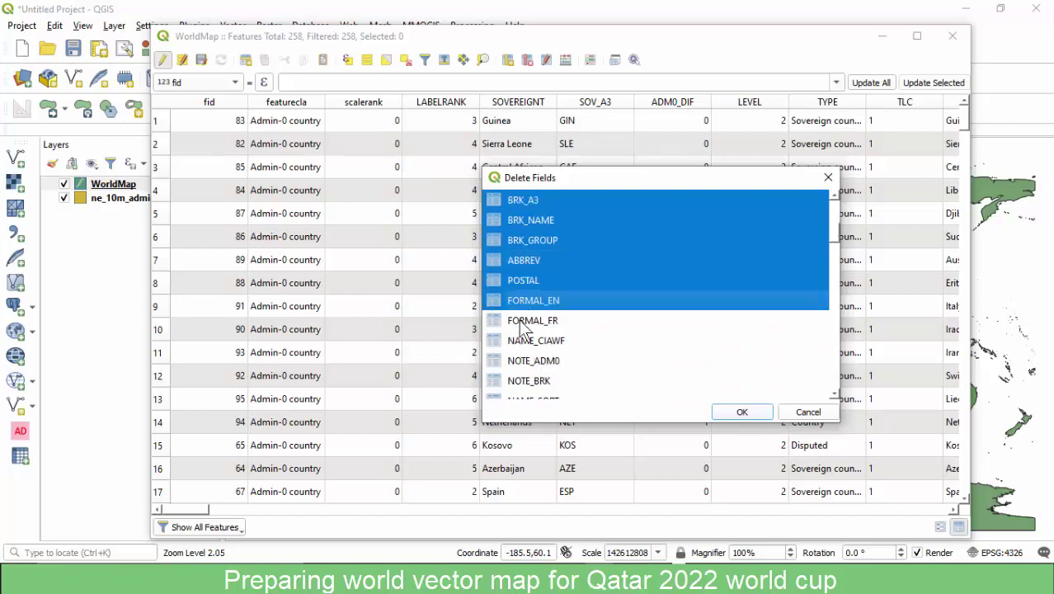
Add the fields FORMAL_FR through MAPCOLOR13 to the selection and delete all the selected fields.
left_click(521, 323, "ctrl")
left_click(522, 344, "ctrl")
left_click(521, 362, "ctrl")
left_click(530, 381, "ctrl")
scroll(529, 355, "down", 2)
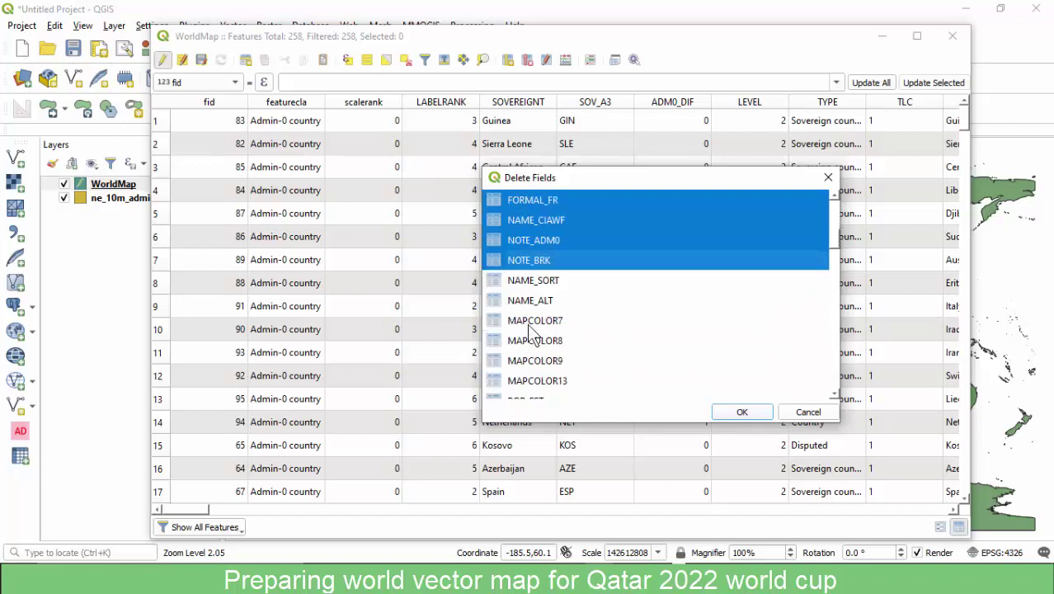
left_click(530, 281, "ctrl")
left_click(532, 301, "ctrl")
left_click(528, 320, "ctrl")
left_click(529, 340, "ctrl")
Start another field deletion for WorldMap and select the fields POP_EST through FIPS_10.
left_click(541, 321, "ctrl")
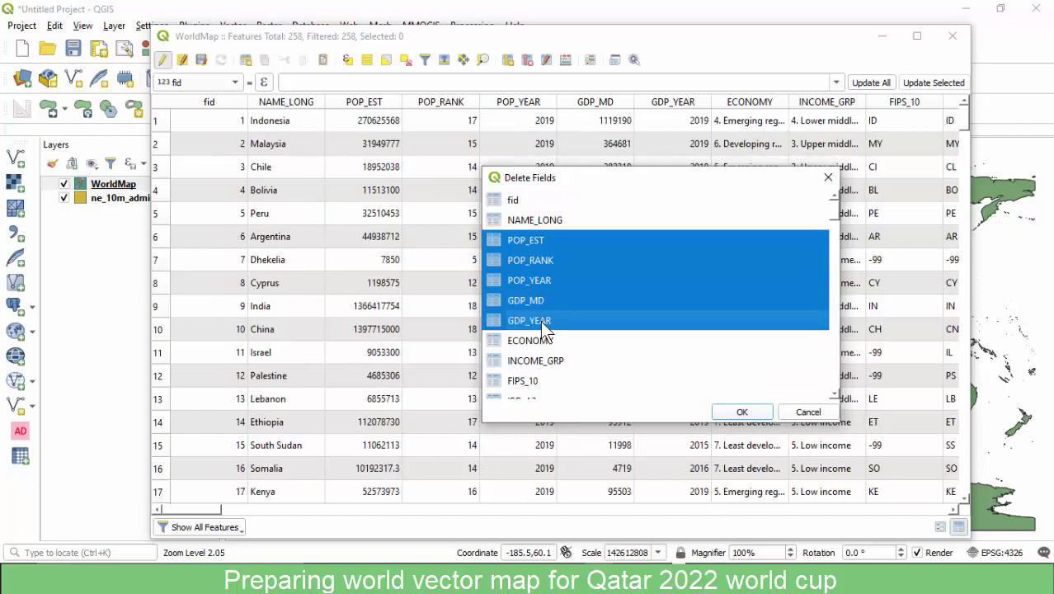
left_click(544, 340, "ctrl")
left_click(545, 361, "ctrl")
left_click(554, 377, "ctrl")
scroll(545, 363, "down", 2)
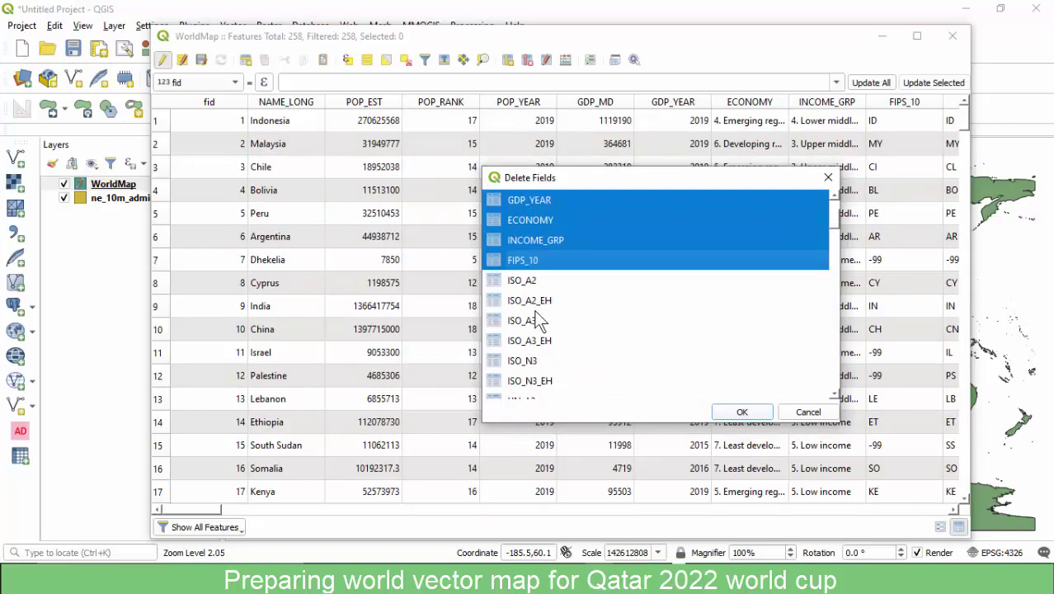
Add the ISO, UN, WB and WOE code fields through ADM0_TLC to the deletion selection.
left_click_drag(536, 280, 536, 380)
scroll(544, 370, "down", 3)
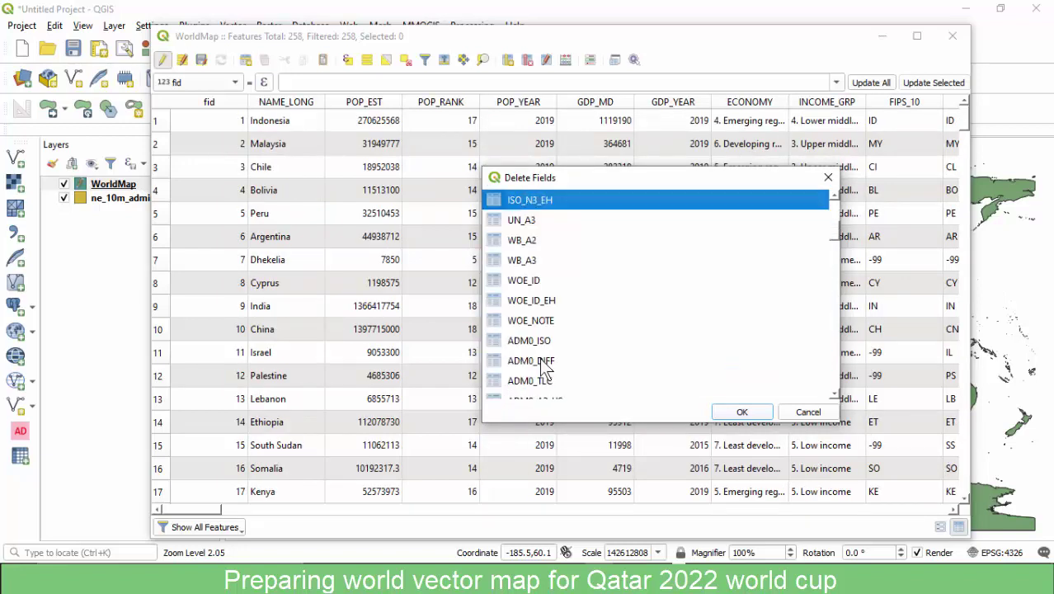
left_click(527, 221, "ctrl")
left_click(531, 241, "ctrl")
left_click_drag(544, 264, 541, 386)
scroll(549, 363, "down", 2)
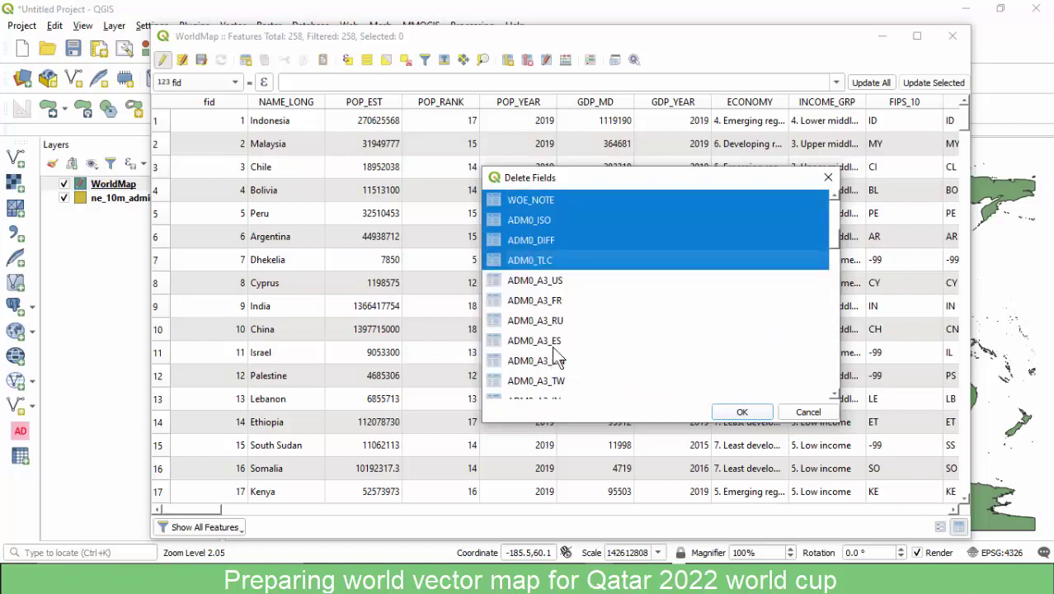
Select the ADM0_A3_US field and all fields after it, and delete them so that only fid and NAME_LONG are kept.
left_click(543, 281, "ctrl")
left_click(542, 318, "ctrl")
left_click_drag(542, 301, 548, 380)
scroll(542, 295, "down", 2)
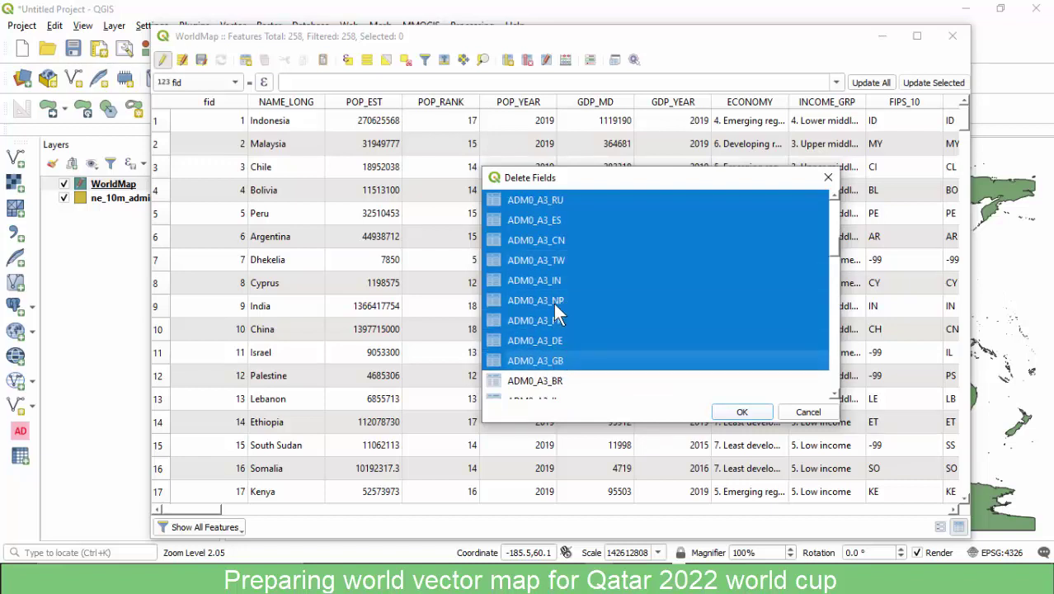
scroll(553, 303, "down", 2)
left_click_drag(555, 295, 555, 343)
scroll(551, 381, "down", 2)
key("Return")
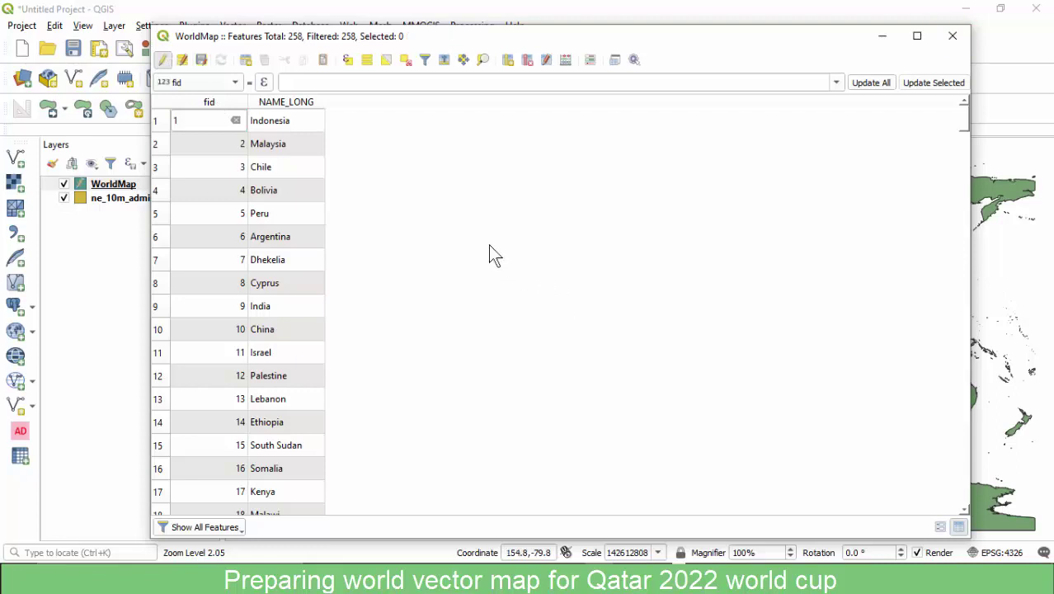
Look through the country names in the reduced WorldMap table, narrow the table window, and close it.
scroll(376, 188, "down", 2)
scroll(369, 193, "up", 2)
scroll(334, 191, "down", 8)
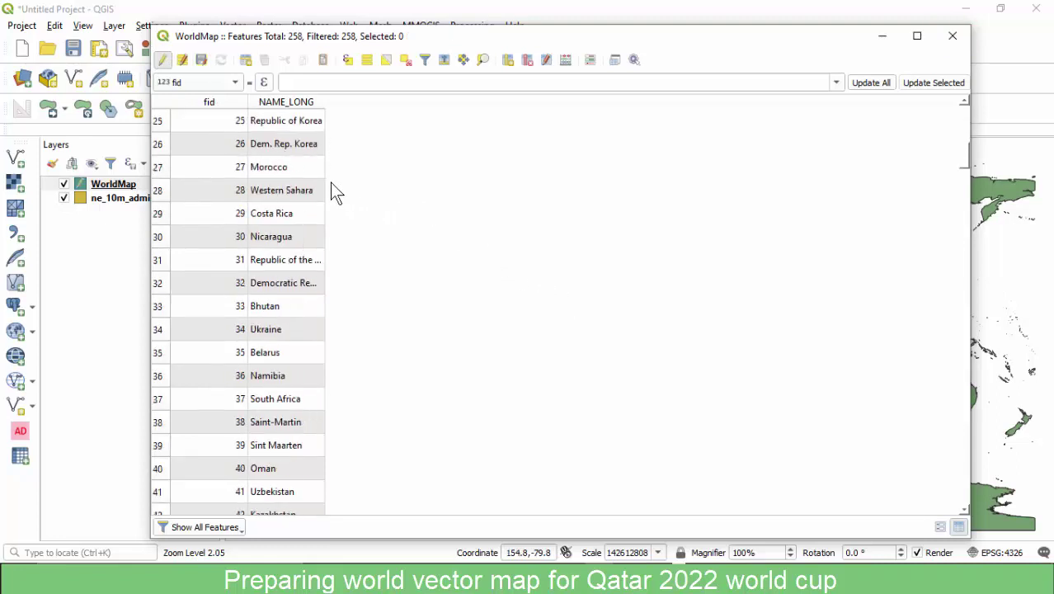
scroll(333, 191, "up", 4)
scroll(336, 192, "up", 4)
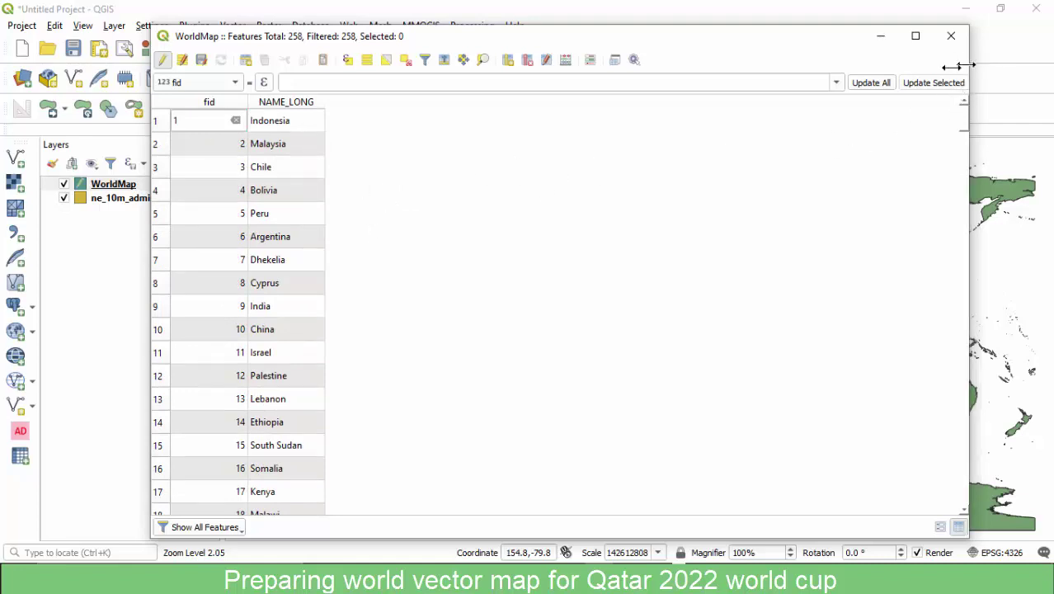
left_click_drag(968, 132, 707, 192)
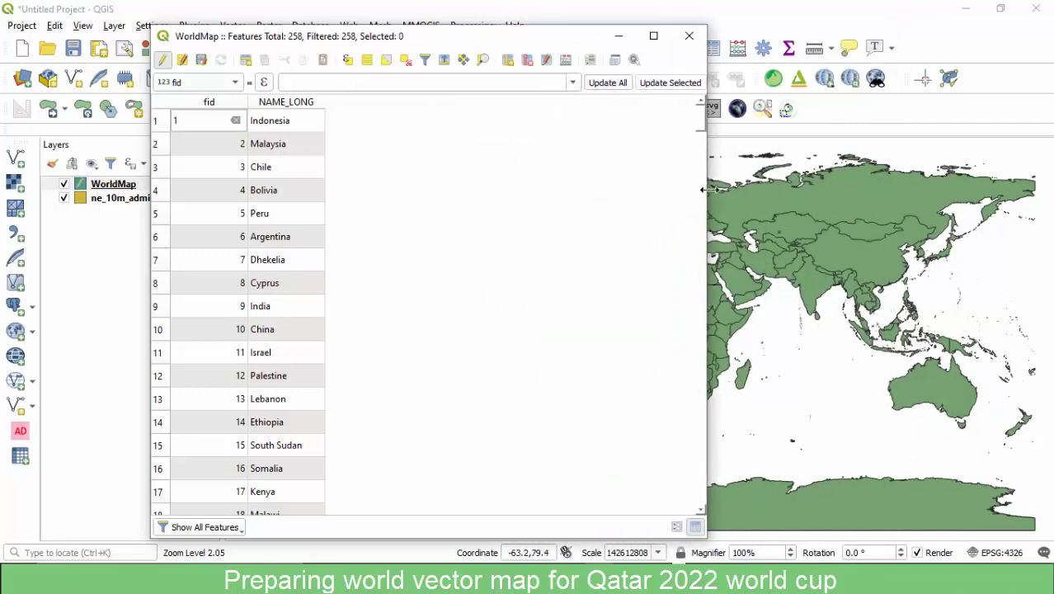
left_click(689, 40)
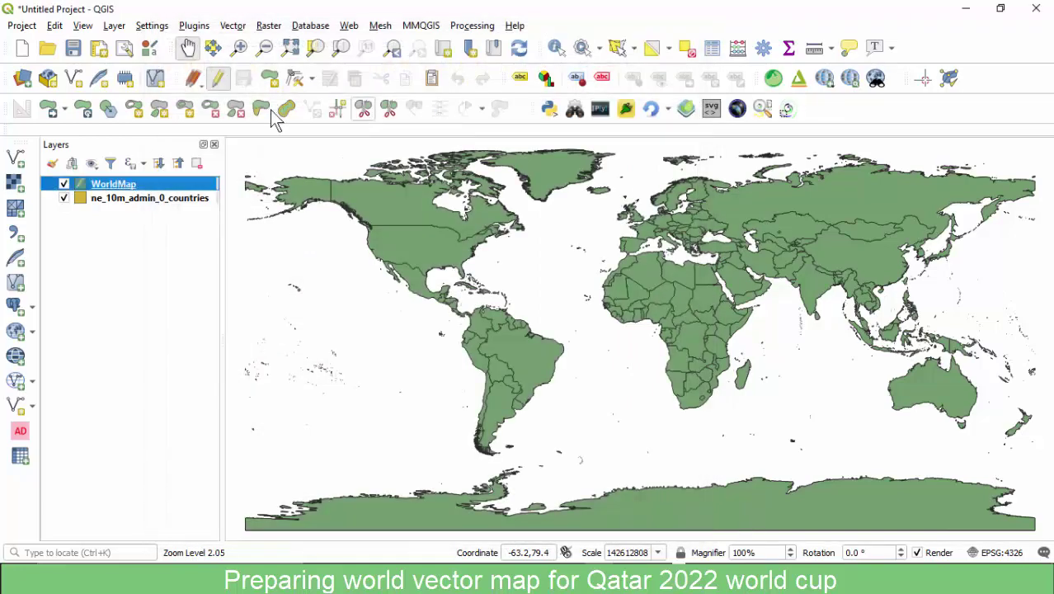
End editing of WorldMap and remove the ne_10m_admin_0_countries layer from the project.
left_click(218, 78)
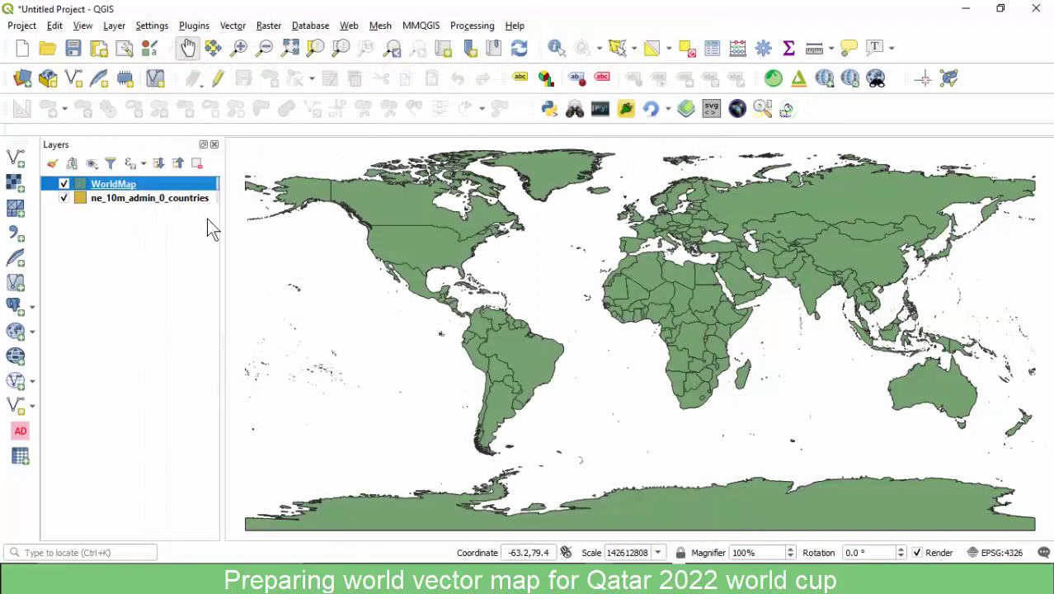
left_click(64, 199)
left_click(127, 201)
left_click(196, 162)
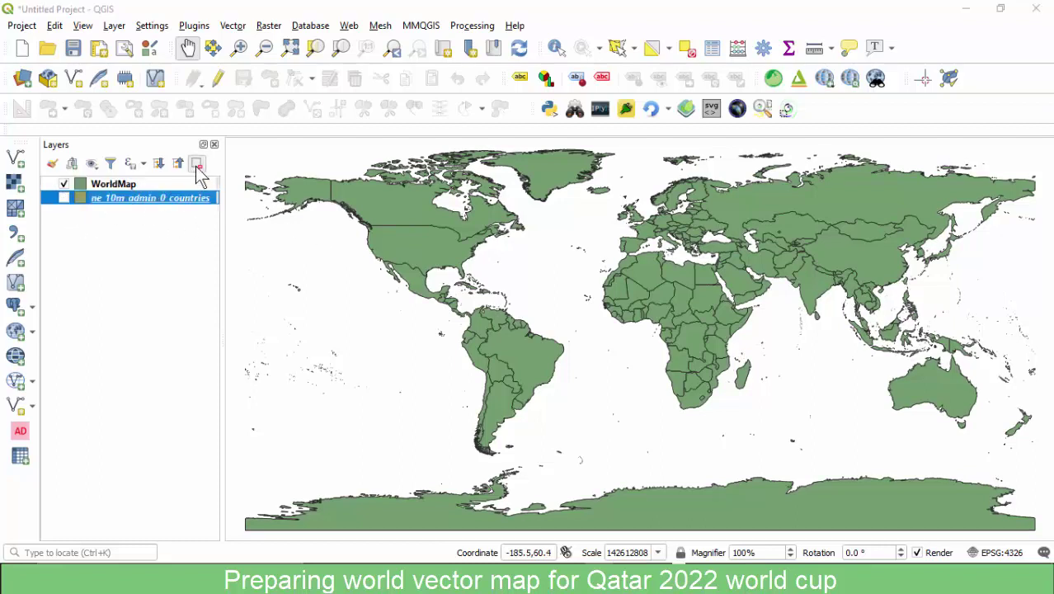
left_click(502, 303)
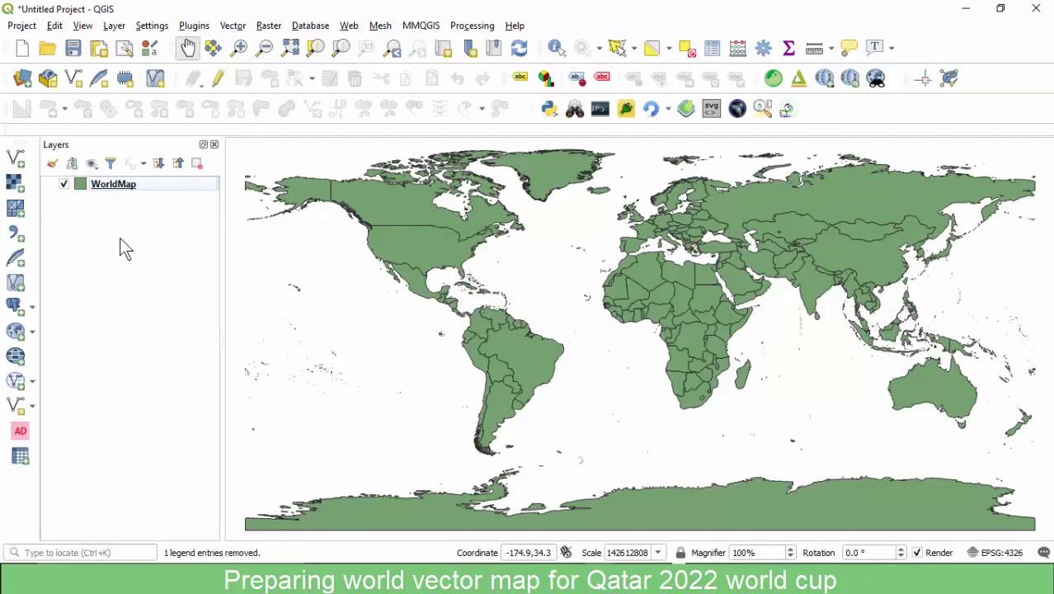
Check the fields in the attribute table of the WorldMap layer and close the table.
right_click(113, 186)
left_click(136, 338)
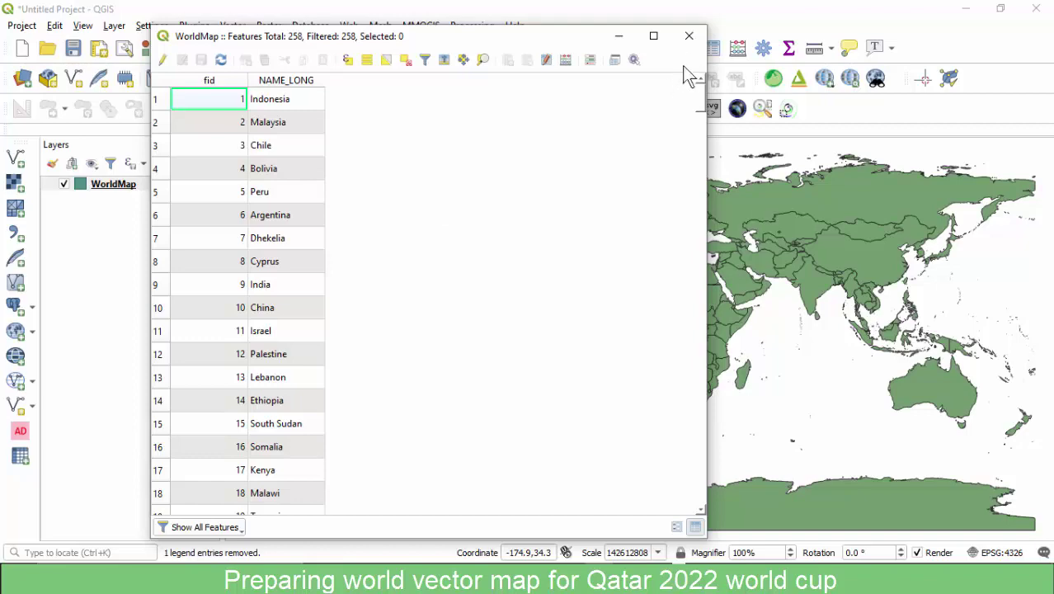
left_click(689, 36)
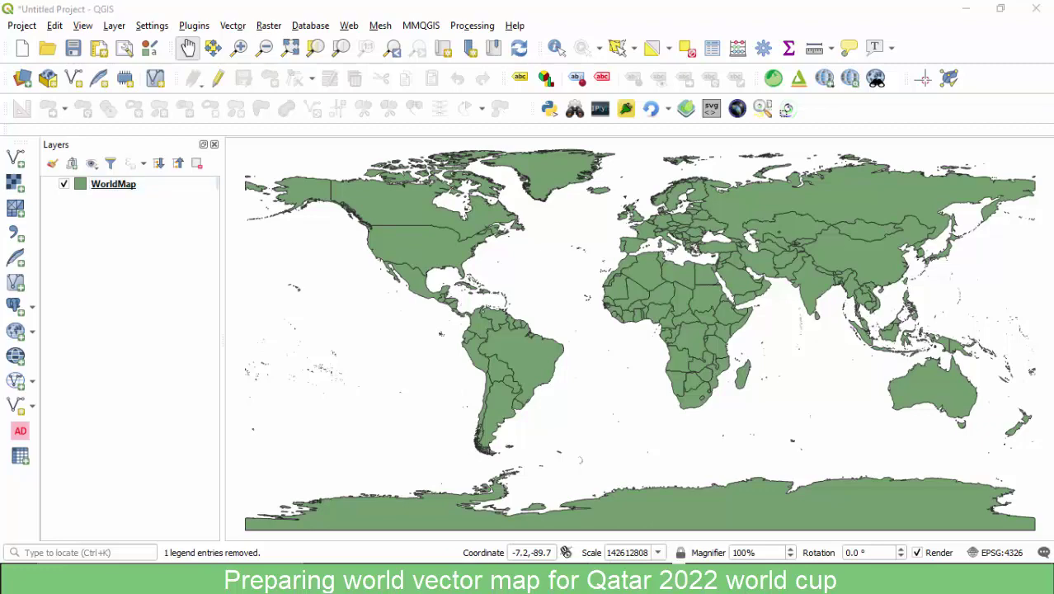
Switch to OpenOffice Calc and view FIFA_Ranking_2021.csv and Qatar_2022_Grouping.csv side by side.
left_click(439, 531)
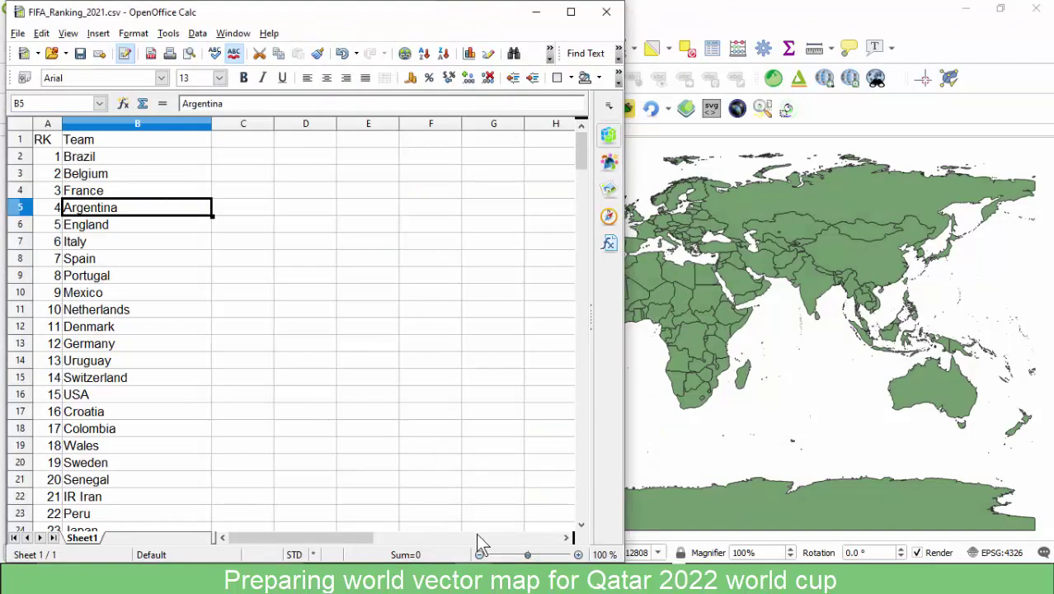
mouse_move(473, 577)
left_click(528, 507)
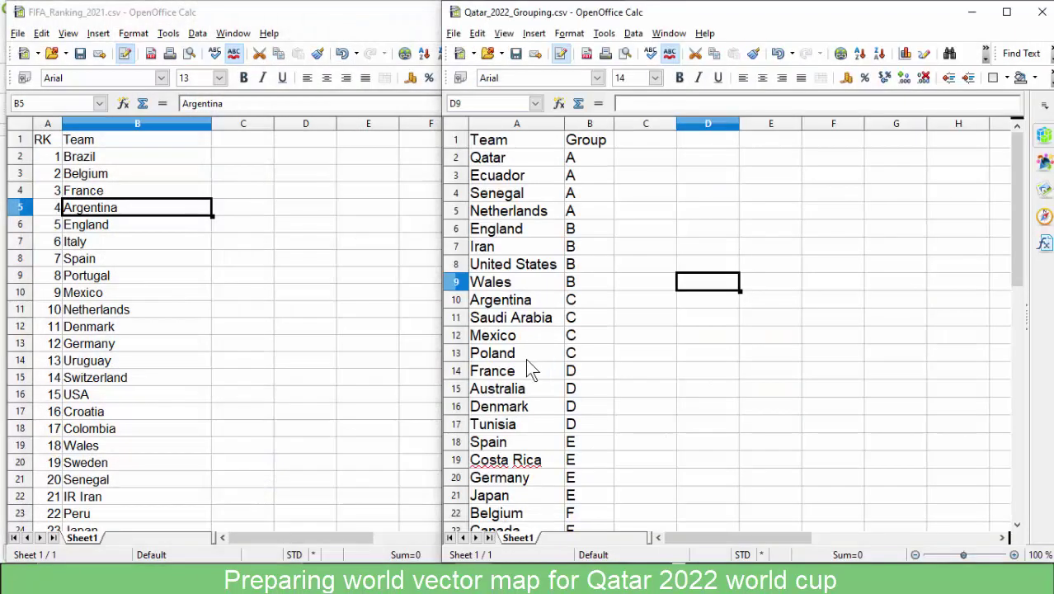
left_click(600, 252)
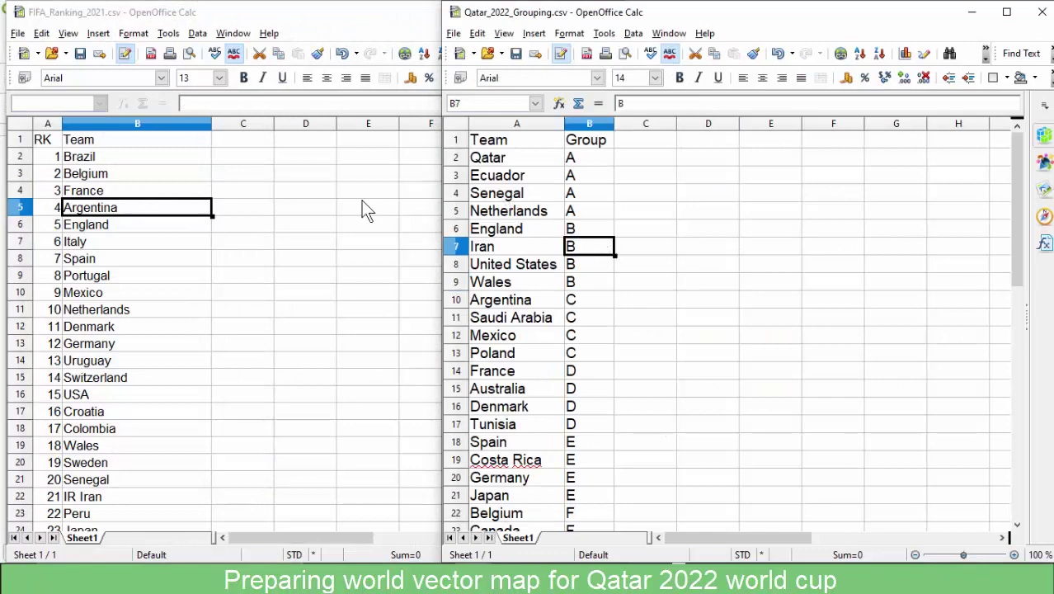
left_click(203, 246)
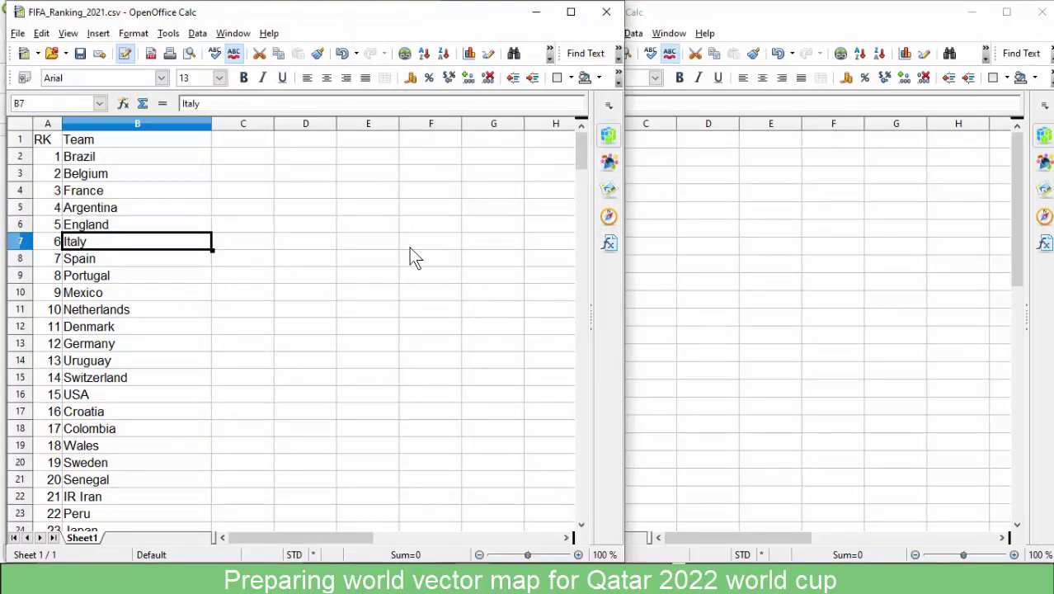
left_click(678, 210)
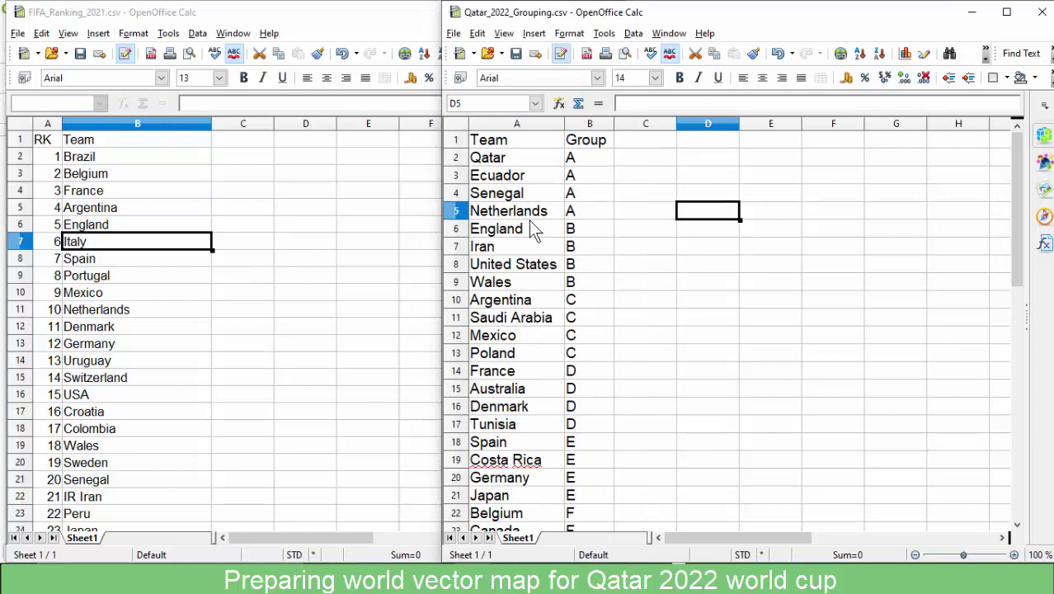
Examine the Team and Group columns of Qatar_2022_Grouping.csv to see which teams belong to which group.
left_click(519, 177)
left_click(527, 230)
left_click(536, 283)
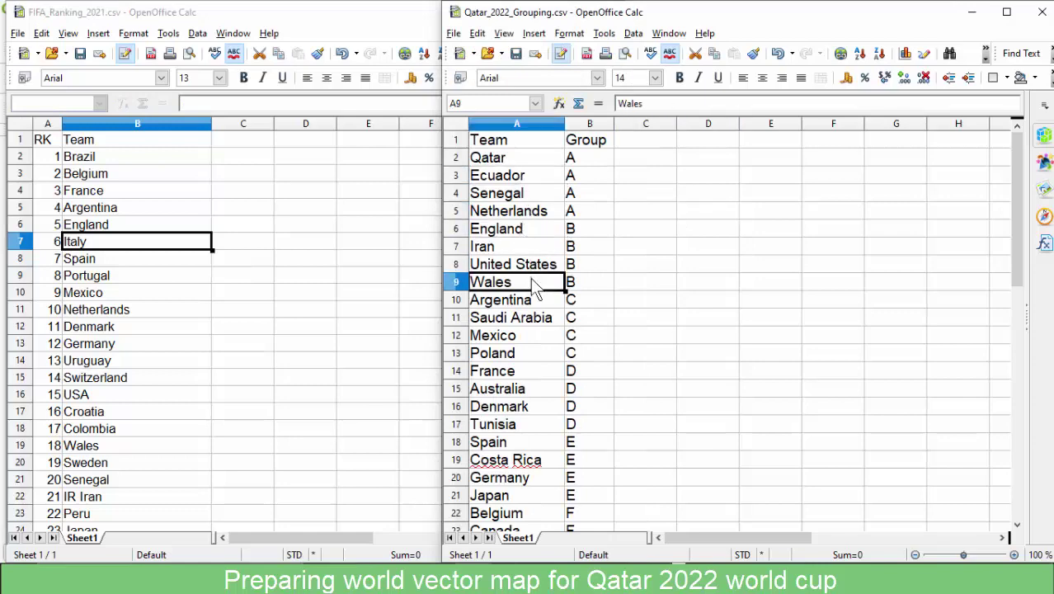
left_click(535, 194)
left_click(576, 247)
scroll(540, 301, "down", 6)
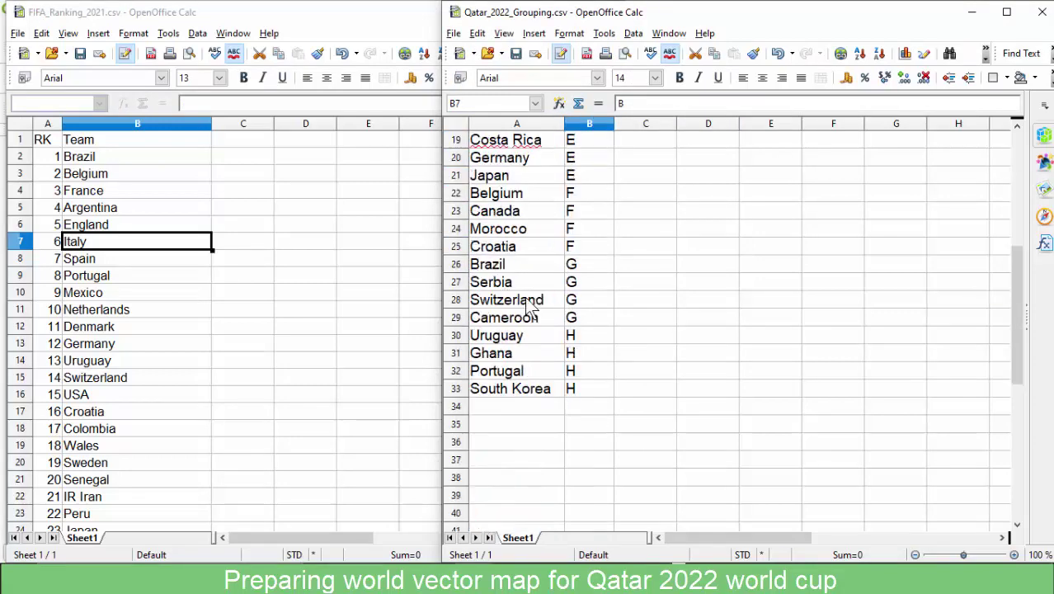
scroll(532, 293, "up", 6)
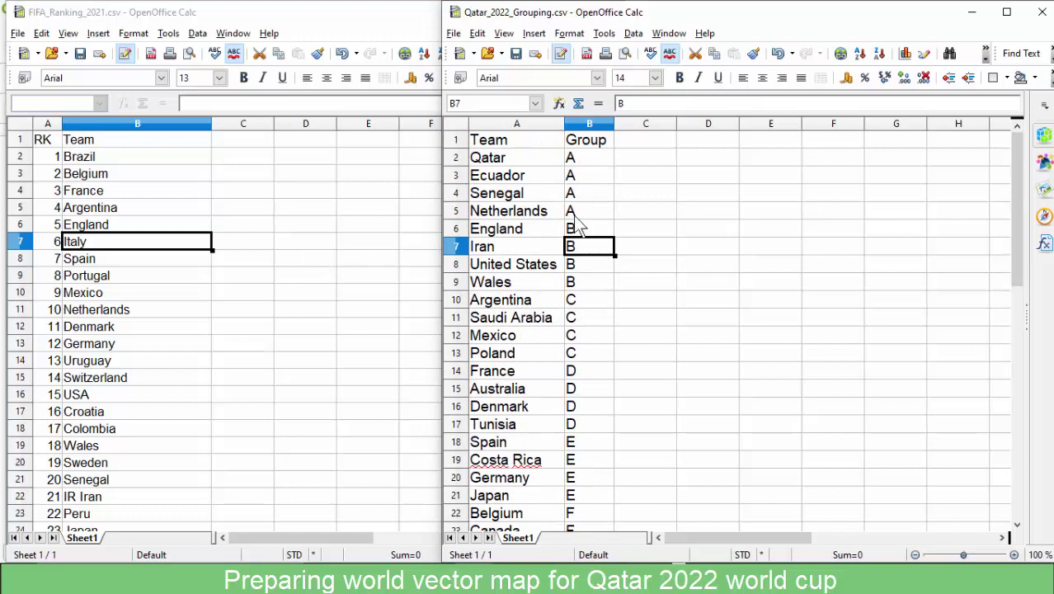
left_click(532, 160)
left_click(609, 163)
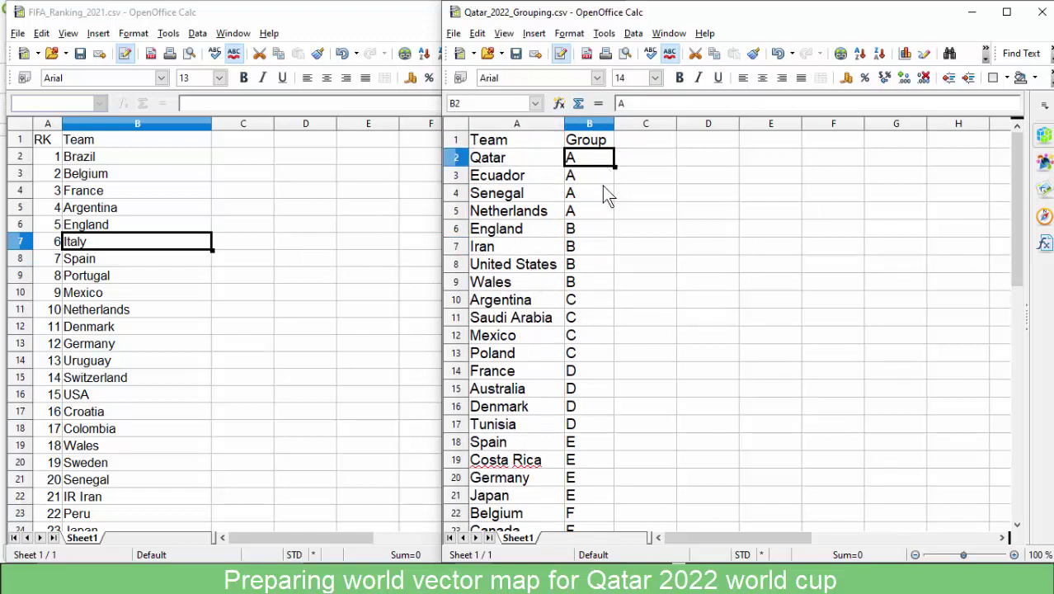
left_click(505, 198)
left_click(505, 231)
left_click(508, 300)
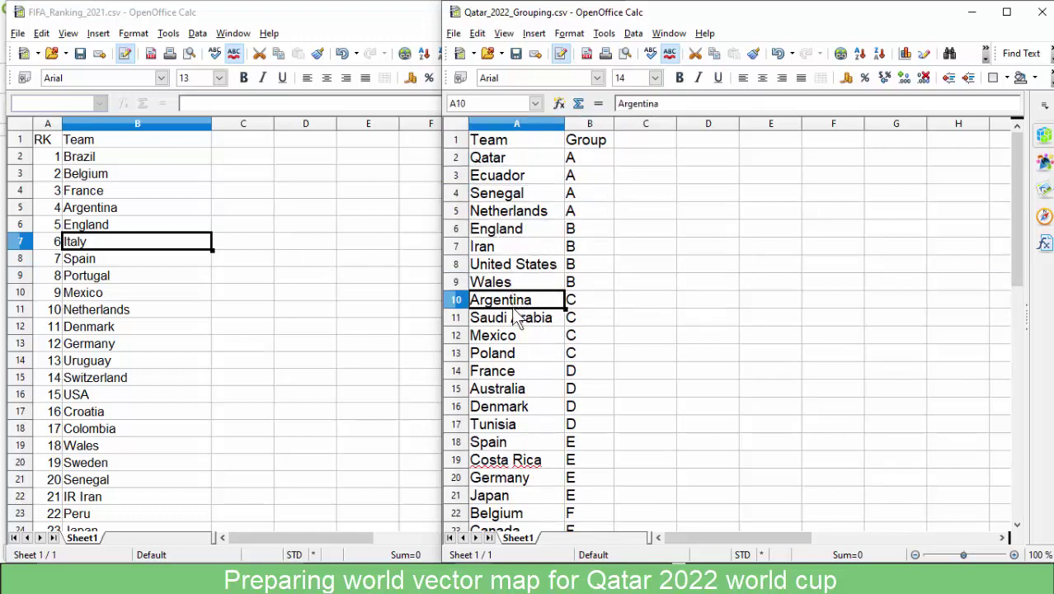
left_click(577, 320)
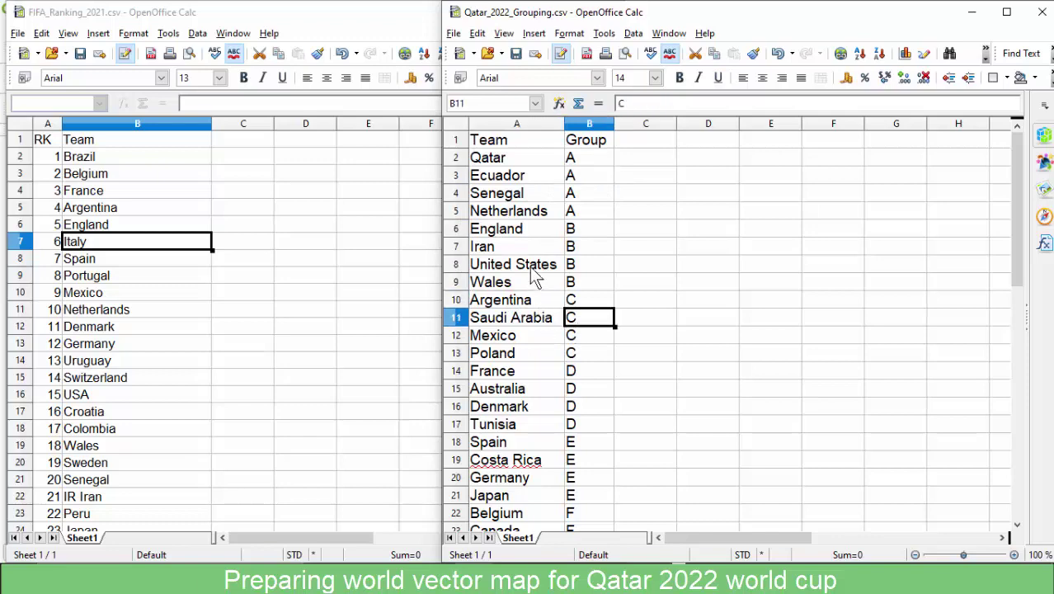
Switch back to QGIS and browse for a new vector dataset in the Qatar World Cup 2022 folder.
left_click(972, 11)
left_click(536, 13)
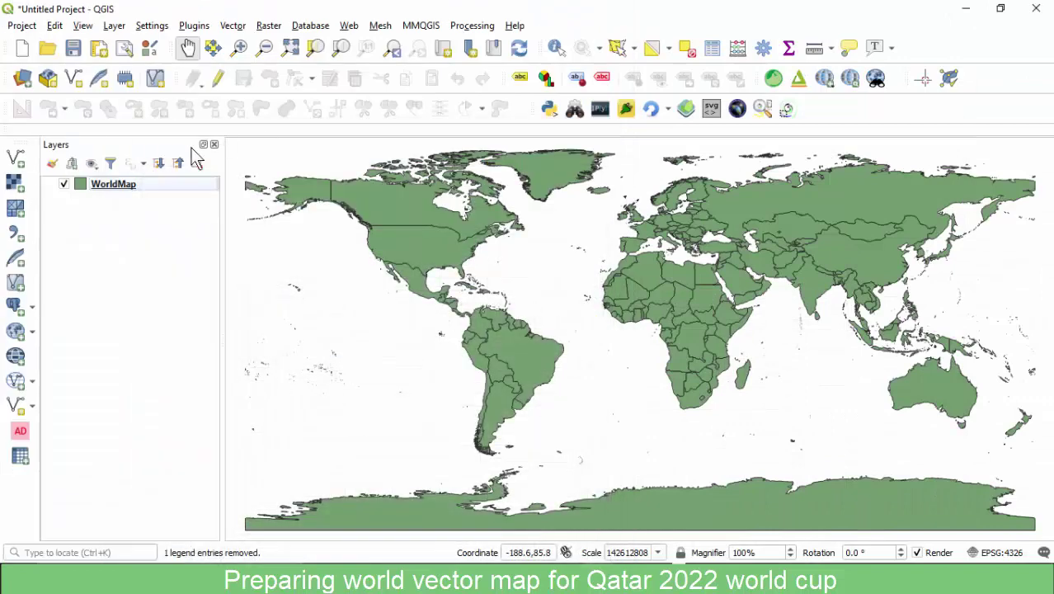
left_click(17, 162)
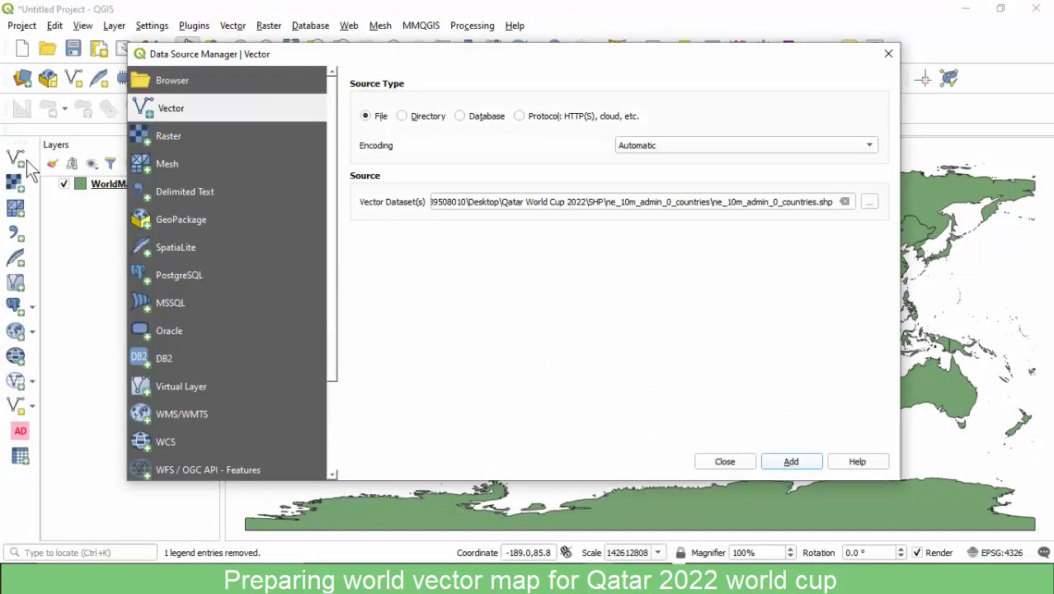
left_click(870, 201)
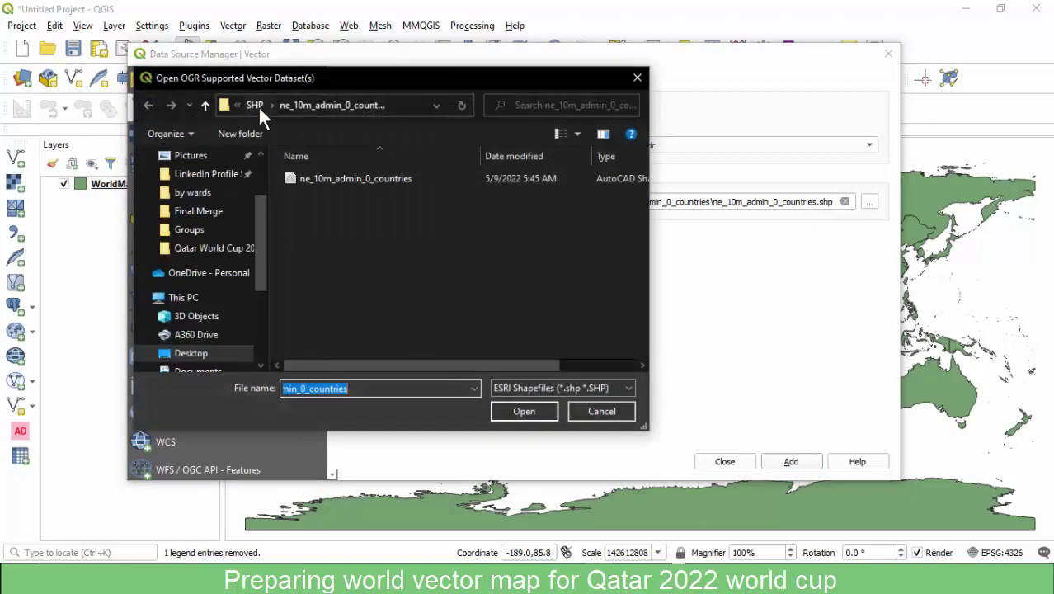
left_click(251, 102)
left_click(289, 105)
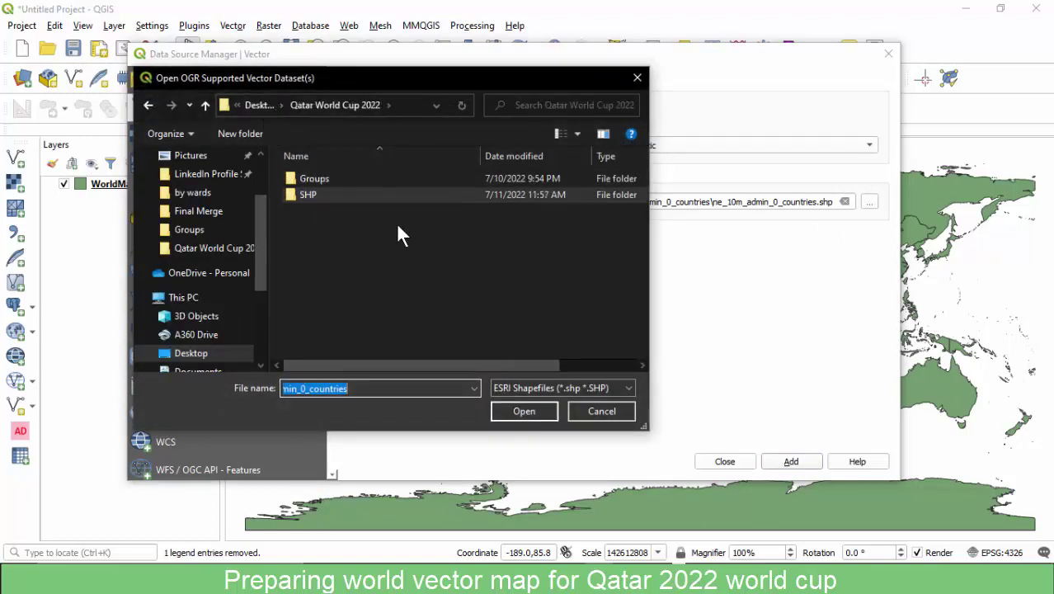
List all file types and add Qatar_2022_Grouping.csv to the project as a table layer.
left_click(562, 388)
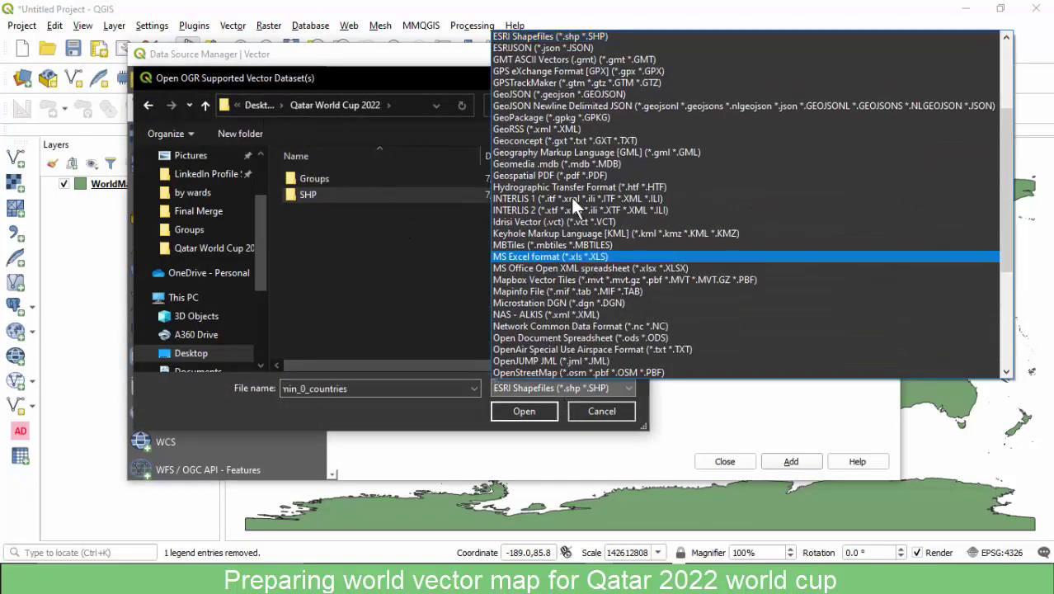
scroll(569, 182, "up", 4)
left_click(519, 37)
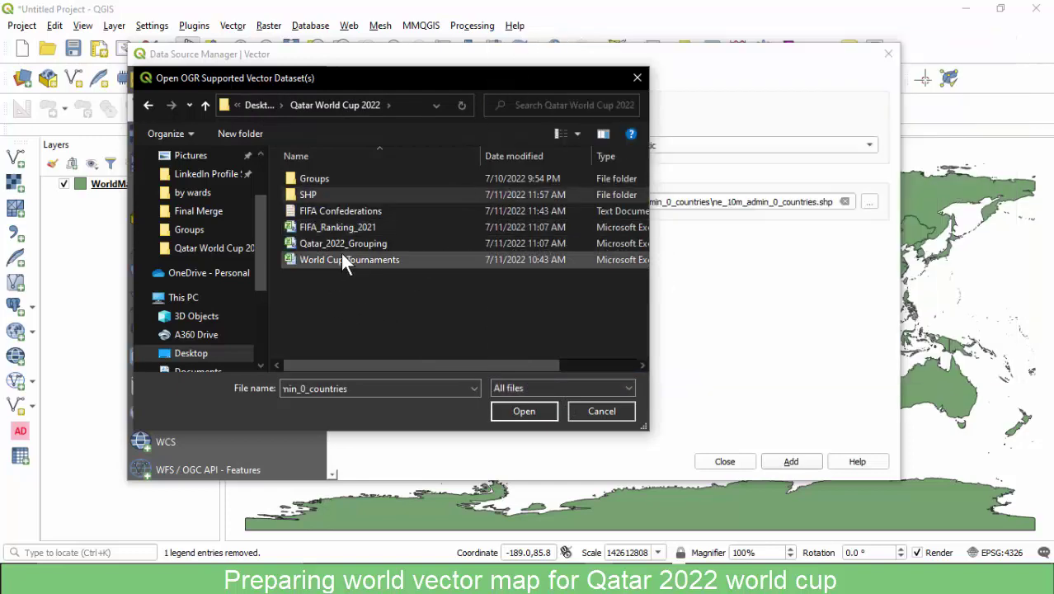
left_click(341, 243)
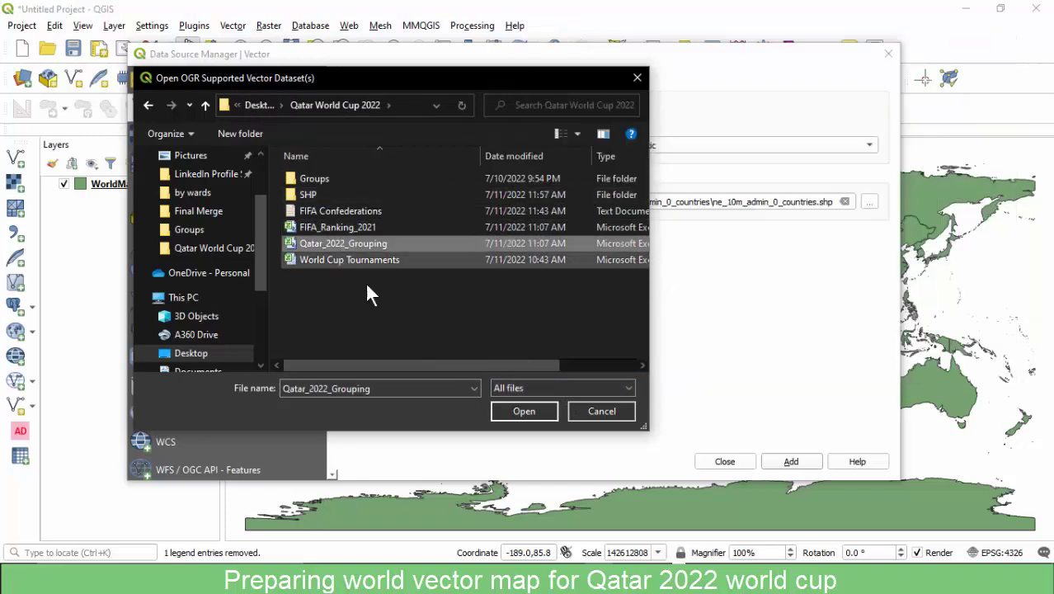
left_click(520, 410)
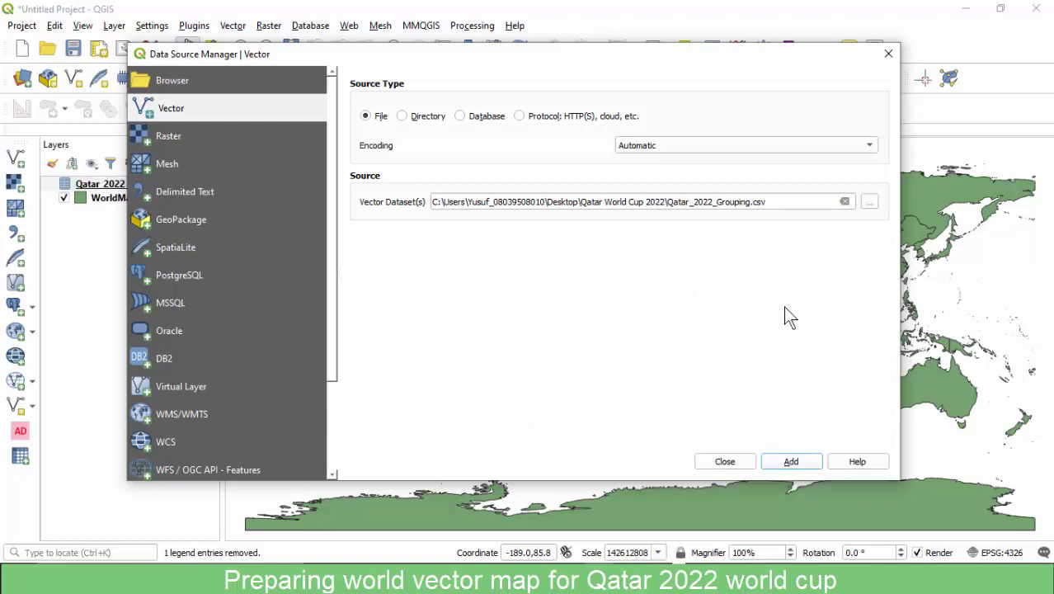
left_click(724, 464)
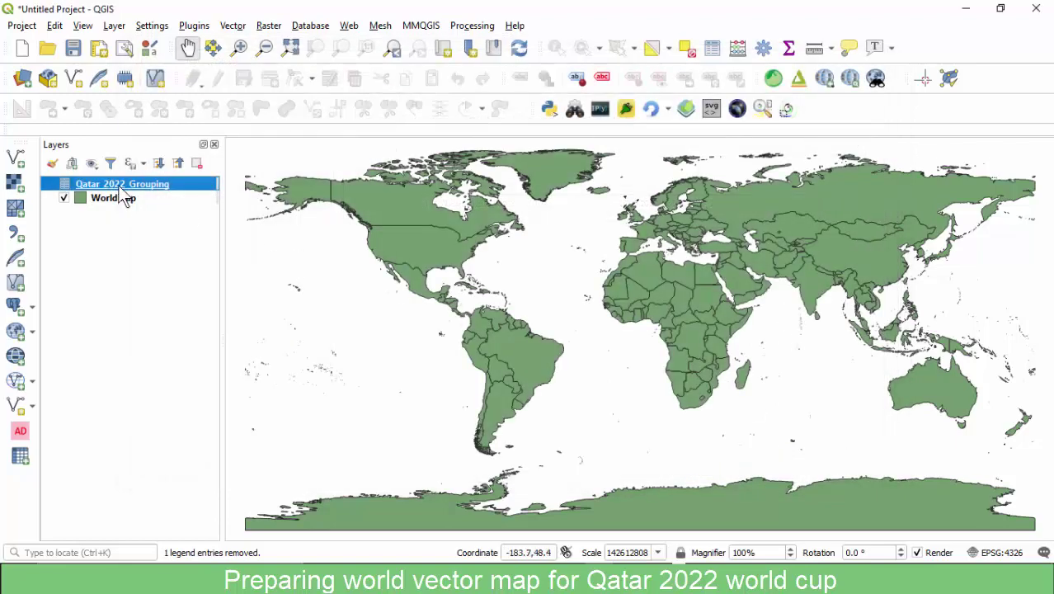
Check the Qatar_2022_Grouping attribute table against the original spreadsheet in OpenOffice Calc and close the table.
right_click(126, 188)
left_click(153, 285)
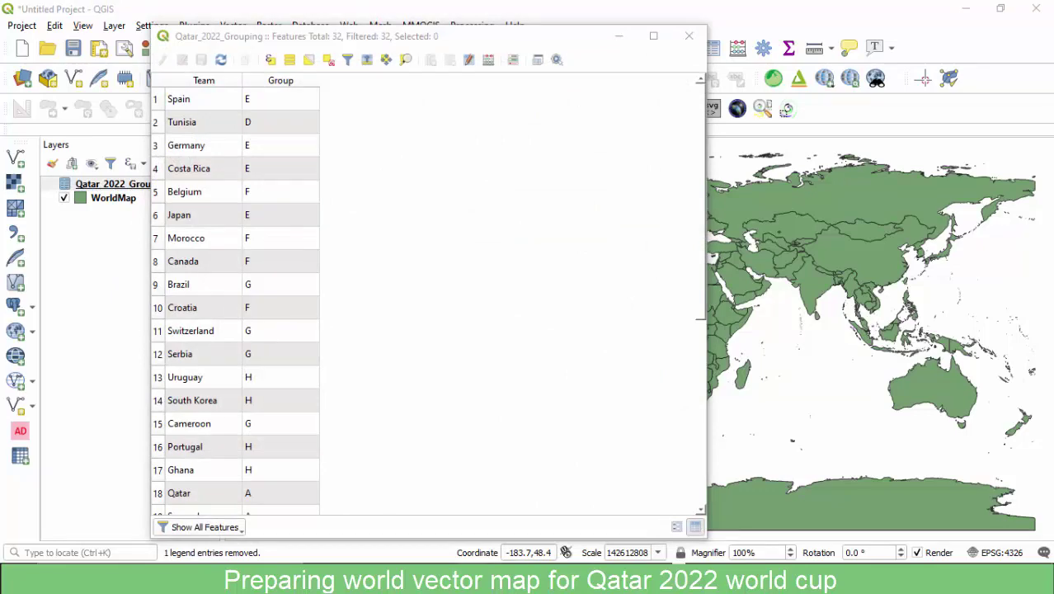
left_click(550, 519)
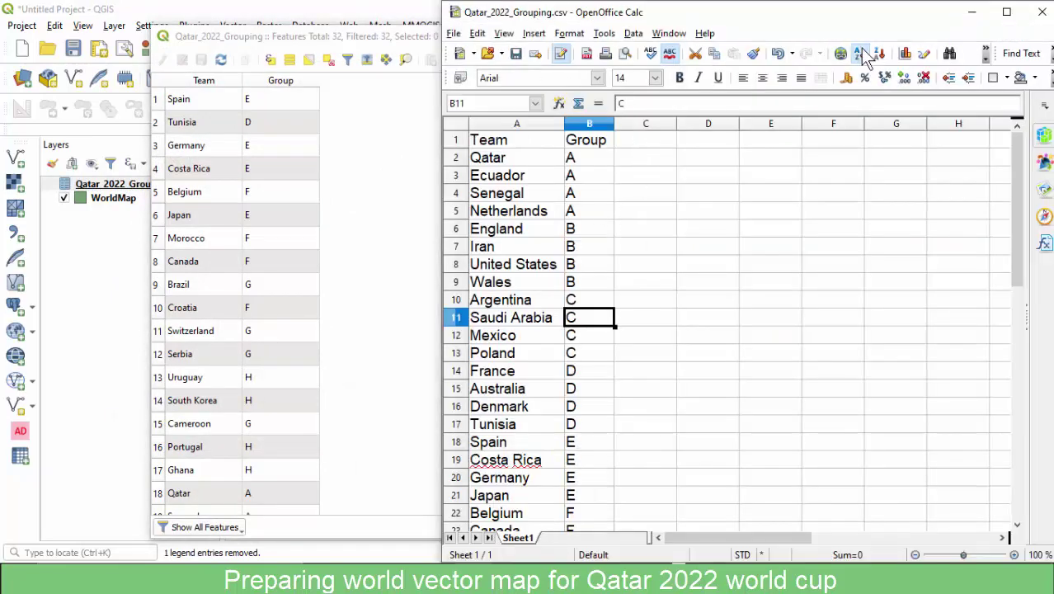
left_click(1006, 11)
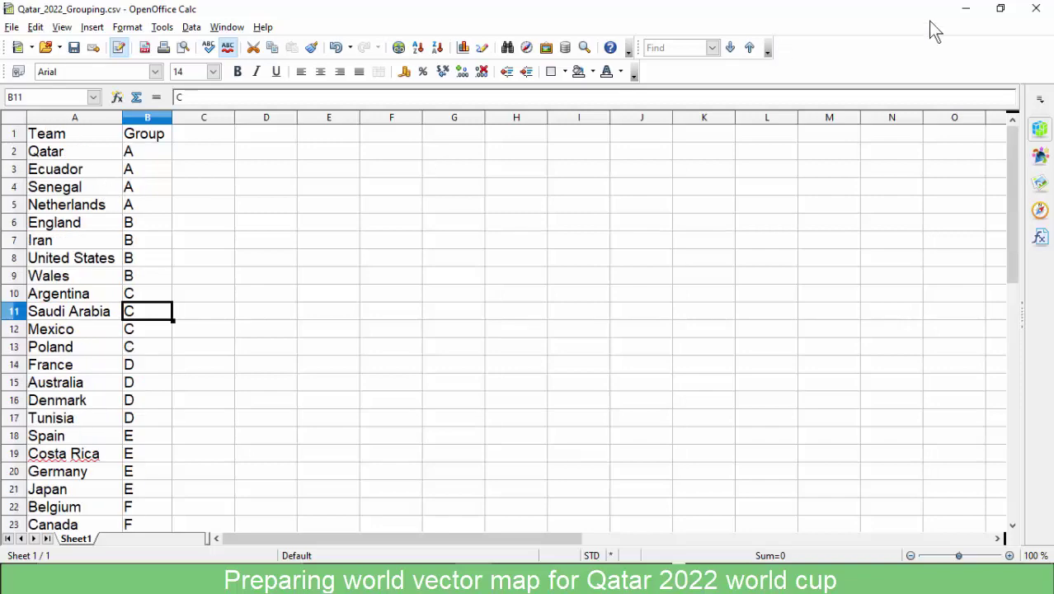
left_click(965, 10)
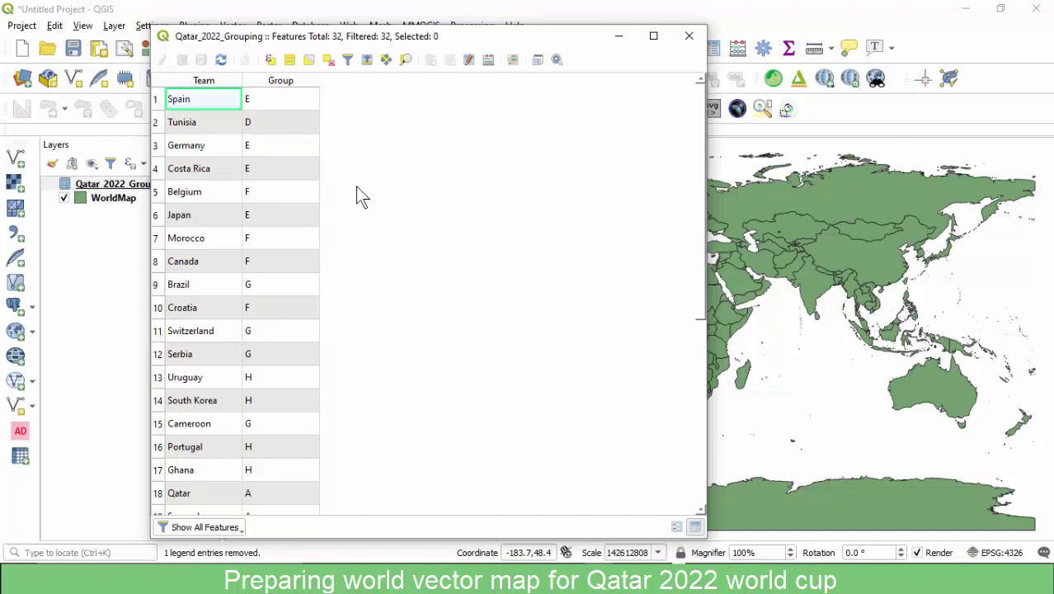
scroll(317, 186, "down", 5)
scroll(307, 181, "up", 5)
left_click(688, 35)
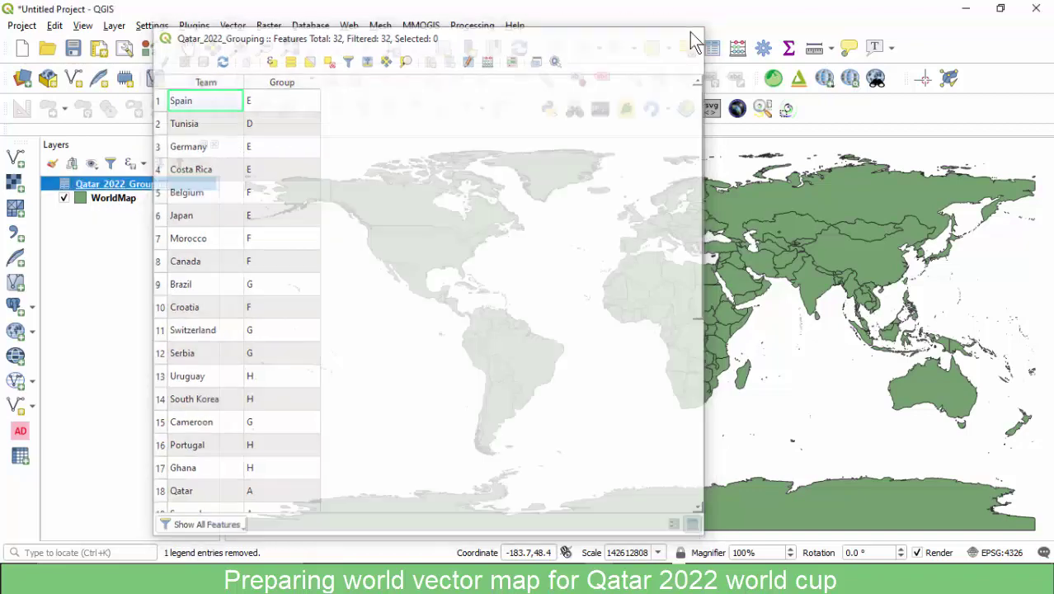
Start a join on the WorldMap layer with Qatar_2022_Grouping, using join field Team and target field NAME_LONG.
left_click(117, 203)
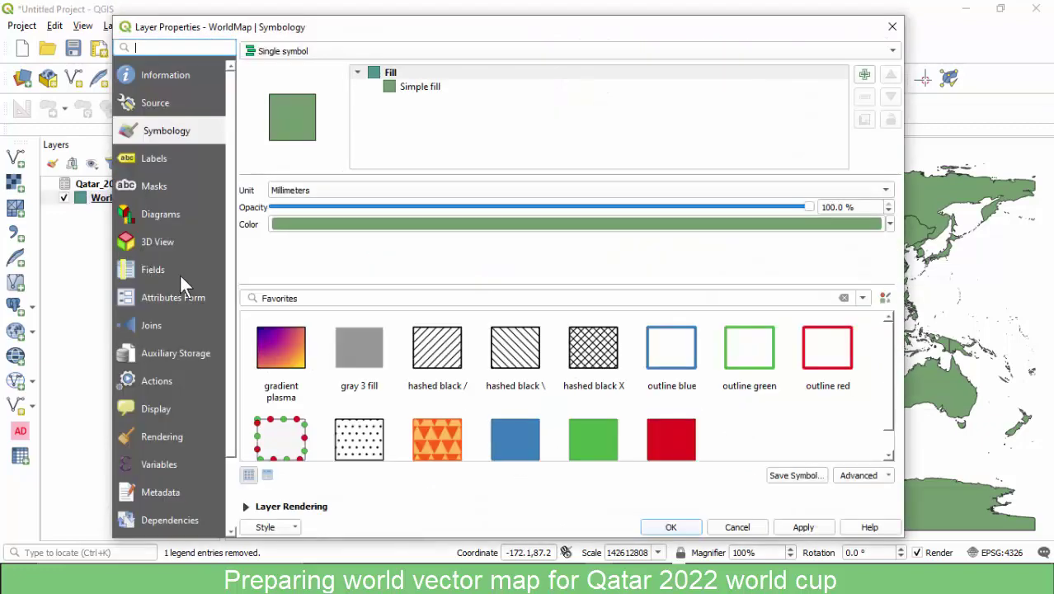
left_click(153, 327)
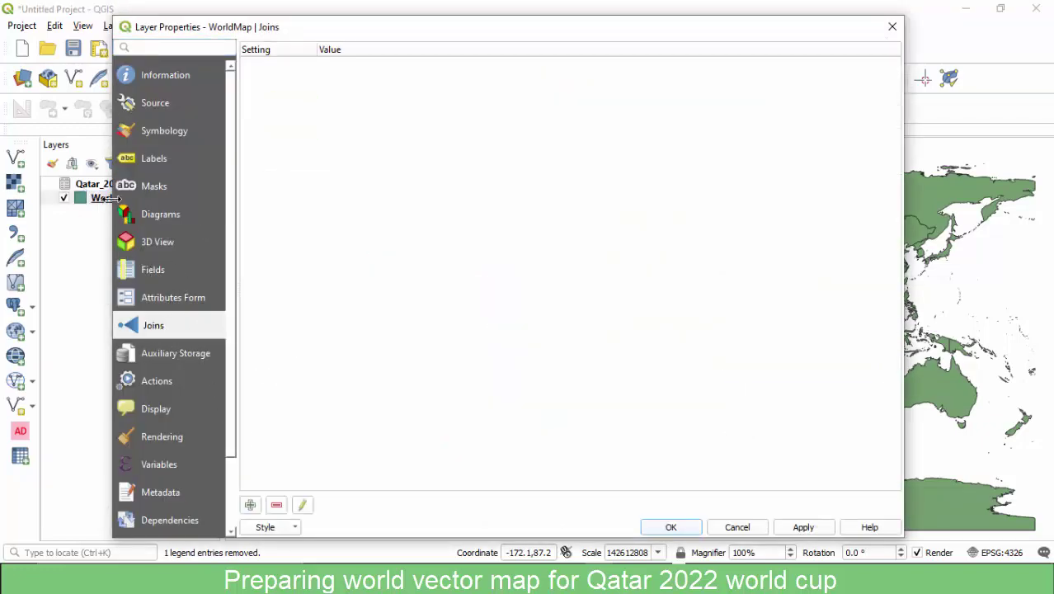
left_click_drag(240, 31, 292, 25)
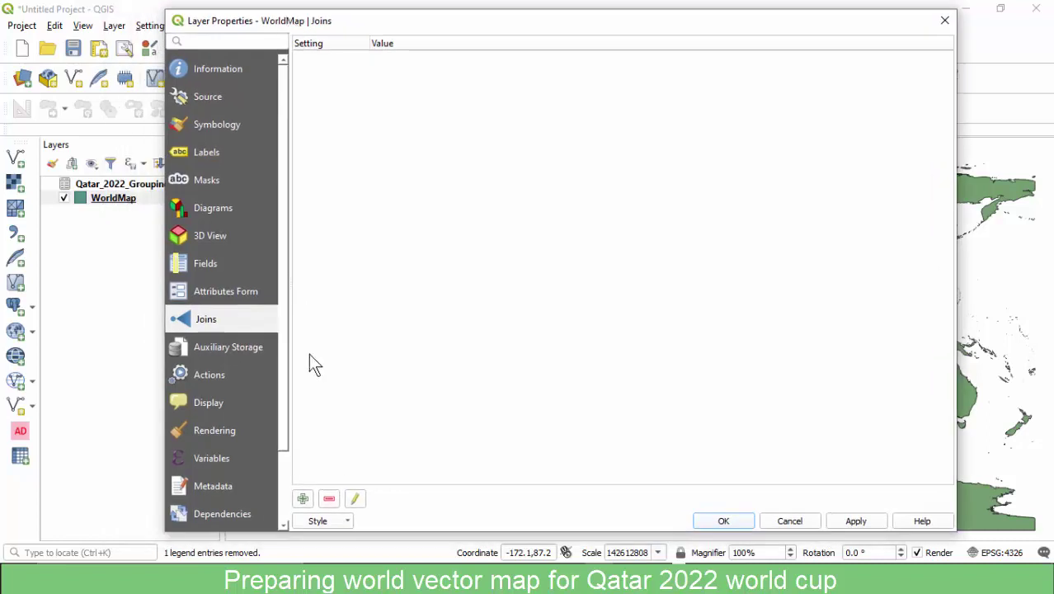
left_click(304, 498)
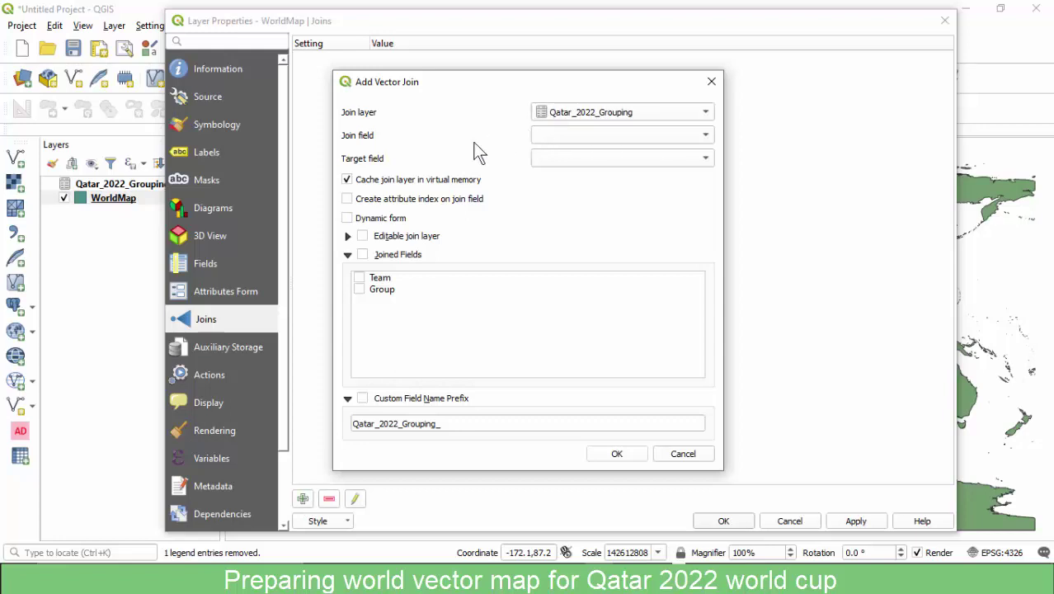
left_click(580, 134)
left_click(567, 135)
left_click(555, 158)
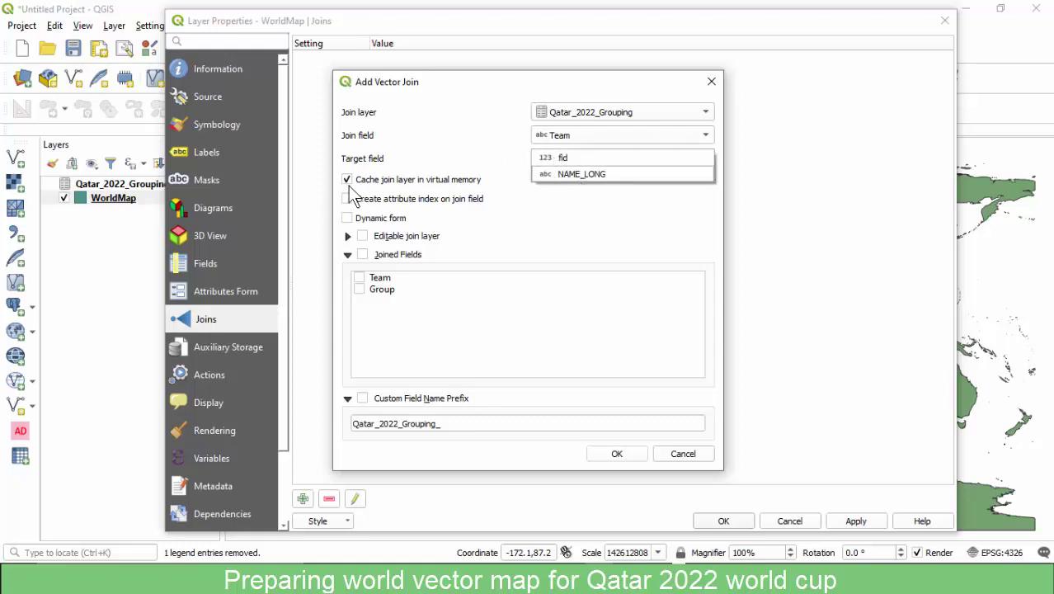
left_click(587, 176)
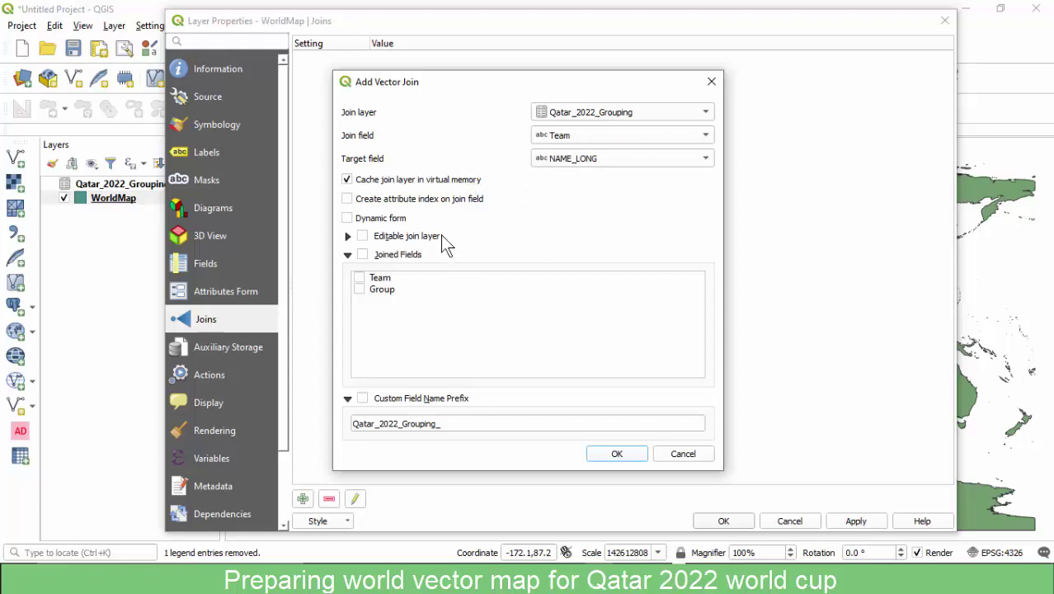
Include the Team and Group fields in the join with the custom prefix QG_ and apply it to WorldMap.
left_click(362, 254)
left_click(362, 399)
left_click_drag(435, 425, 362, 428)
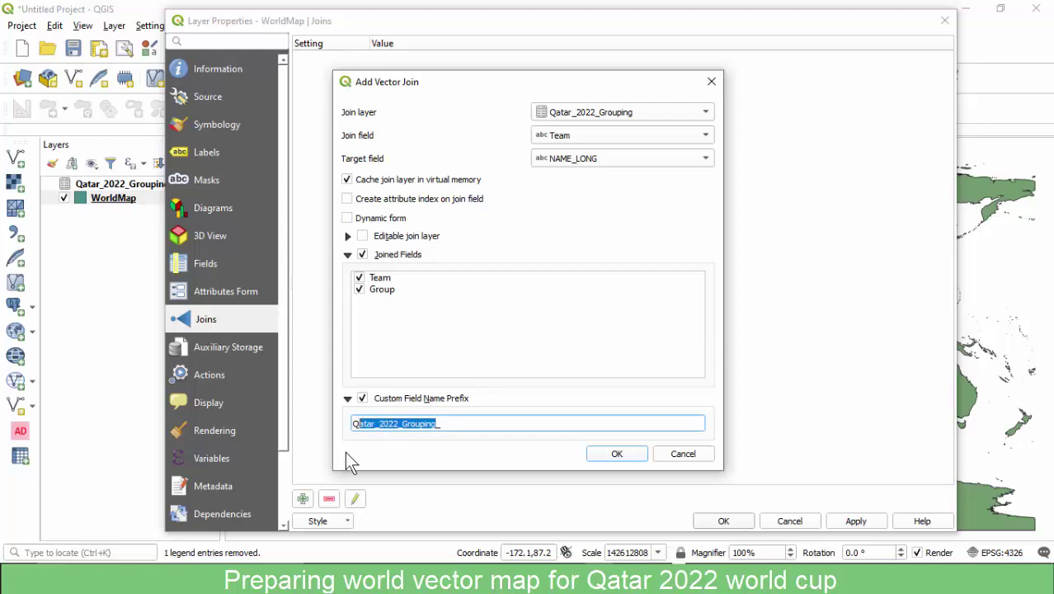
type("G_")
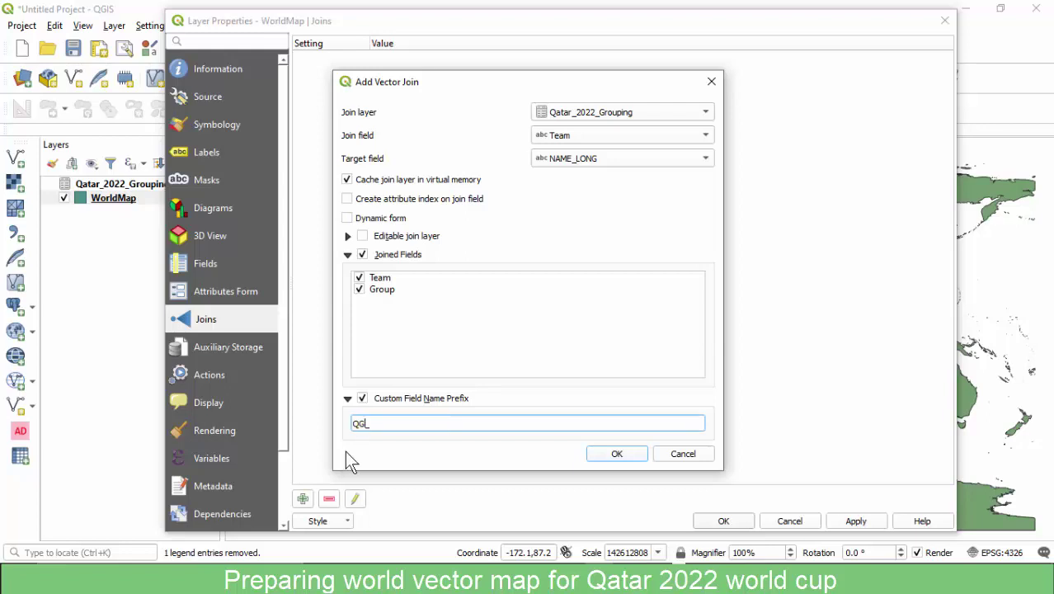
key("End")
left_click(610, 456)
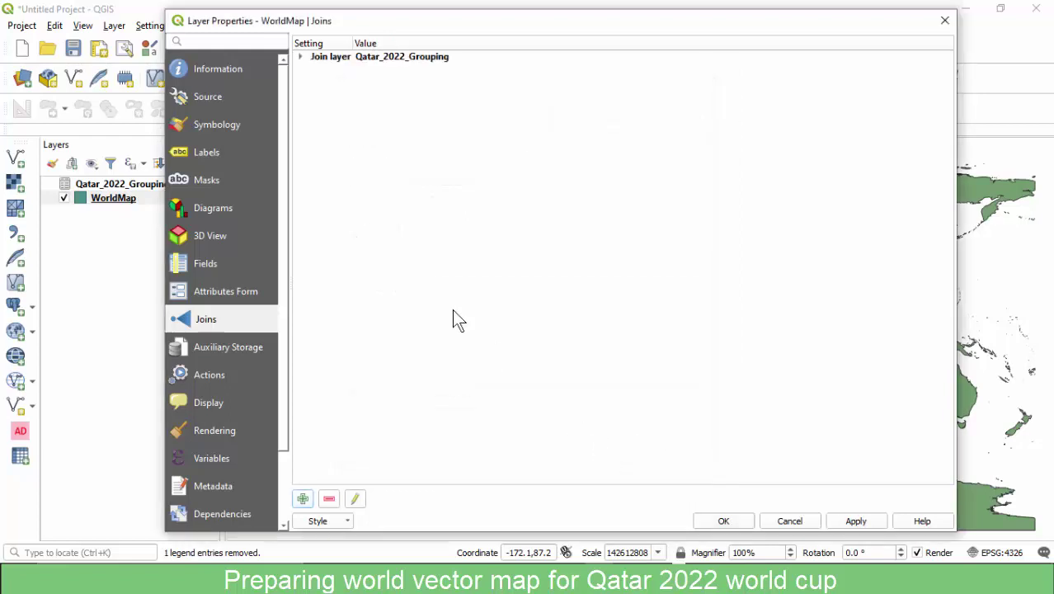
left_click(733, 522)
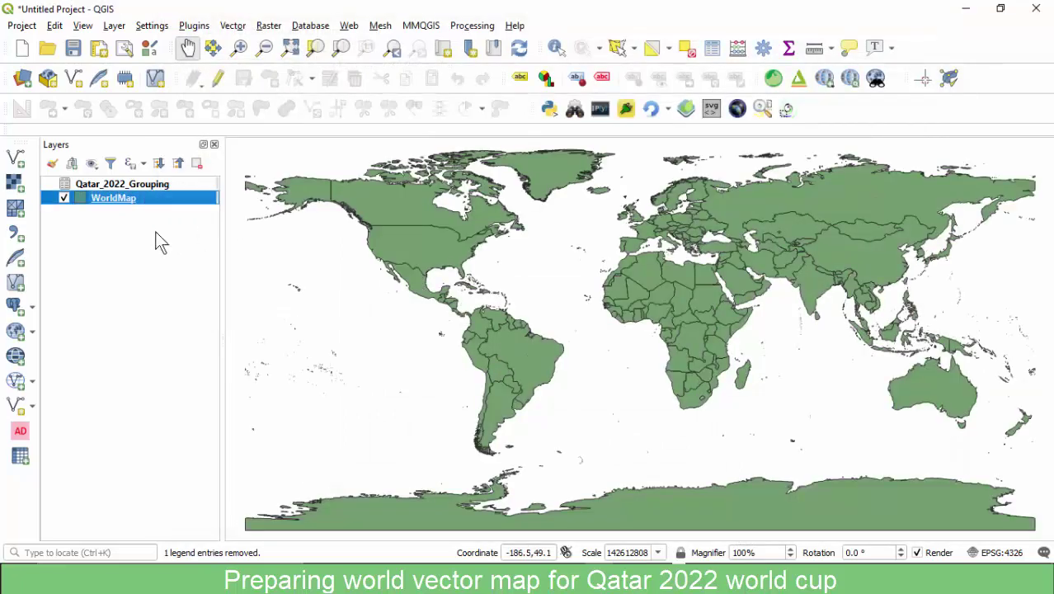
Open the WorldMap attribute table and sort it by QG_Team in descending order.
right_click(106, 199)
left_click(151, 372)
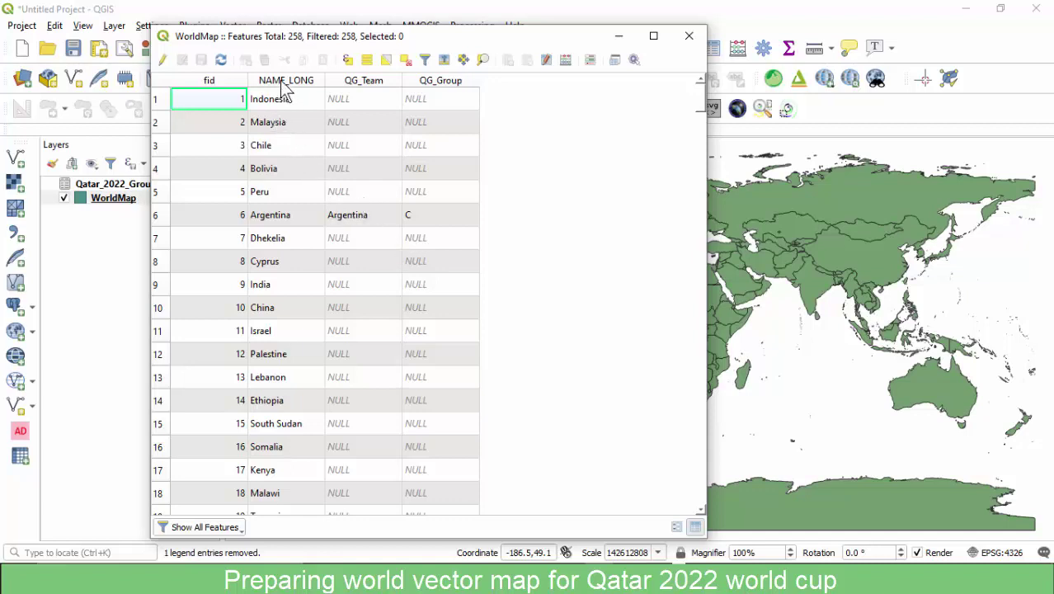
left_click(367, 85)
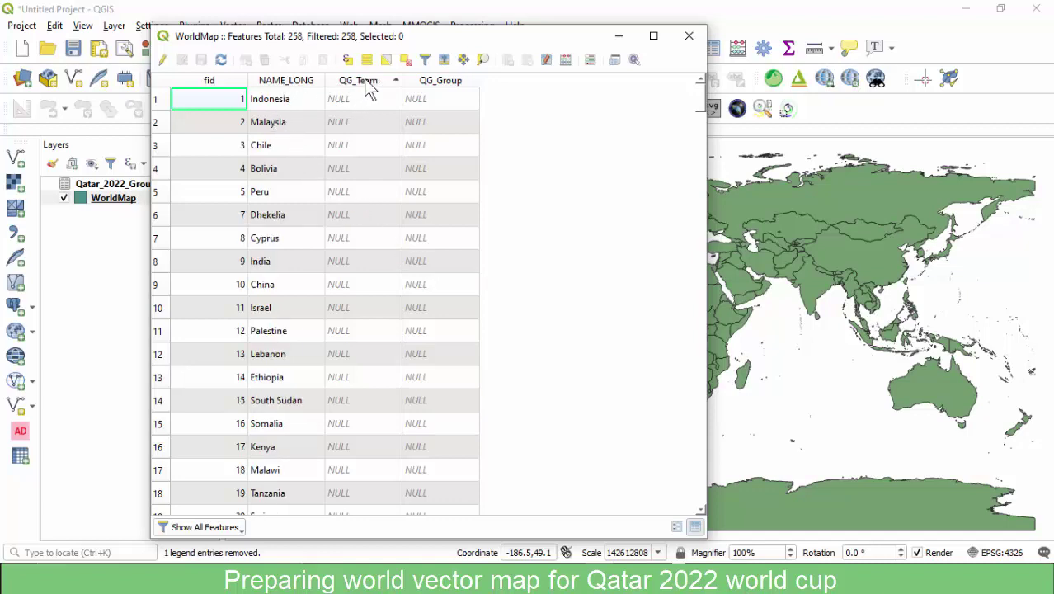
left_click(367, 86)
Examine the QG_Team and QG_Group columns to see how many countries were matched, marking the Argentina row as the last match.
scroll(342, 205, "down", 9)
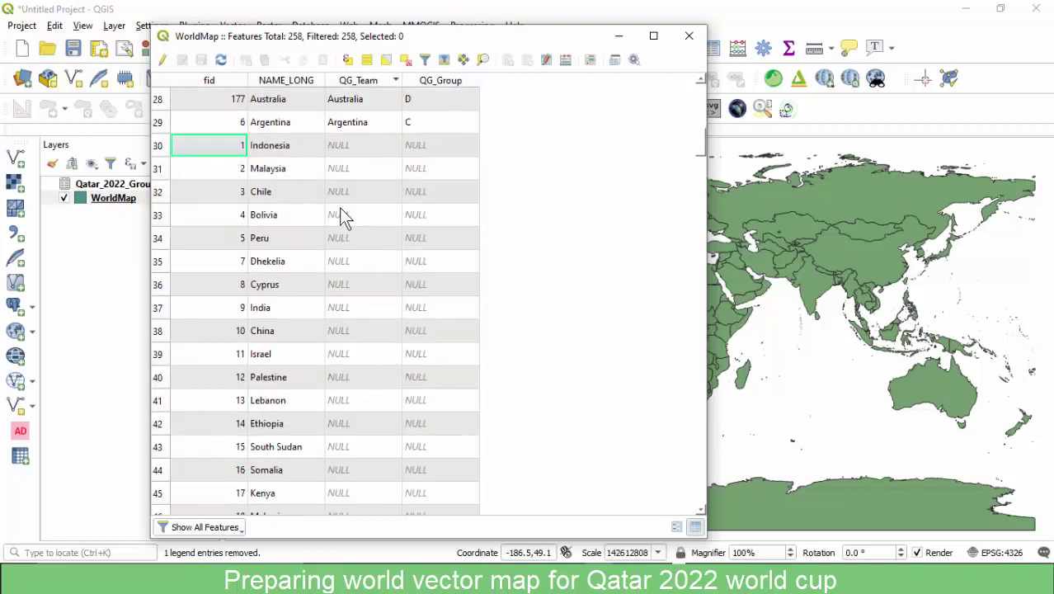
scroll(339, 208, "up", 4)
scroll(340, 209, "up", 5)
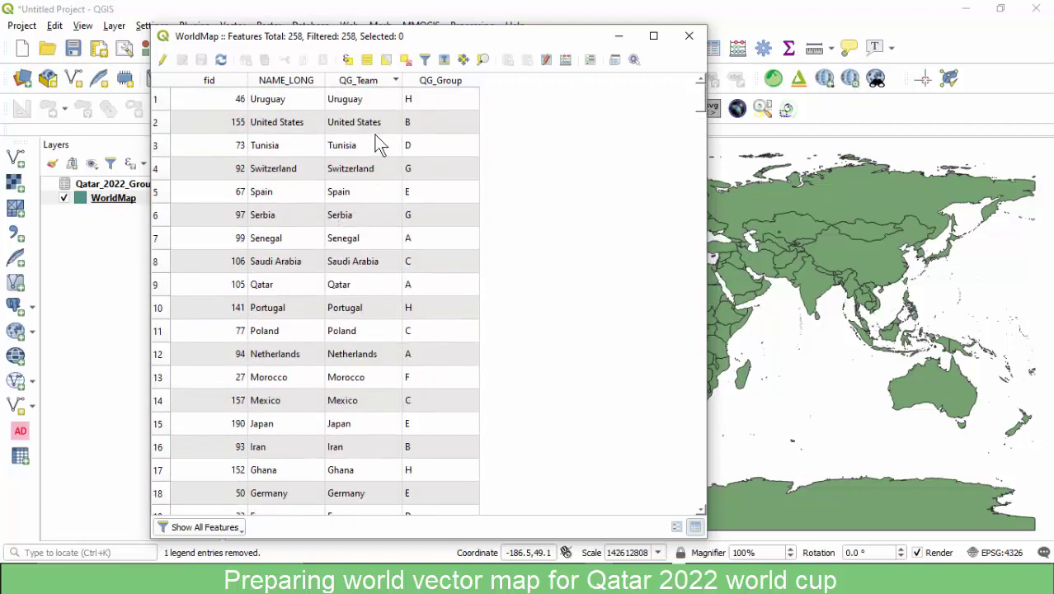
scroll(363, 219, "down", 2)
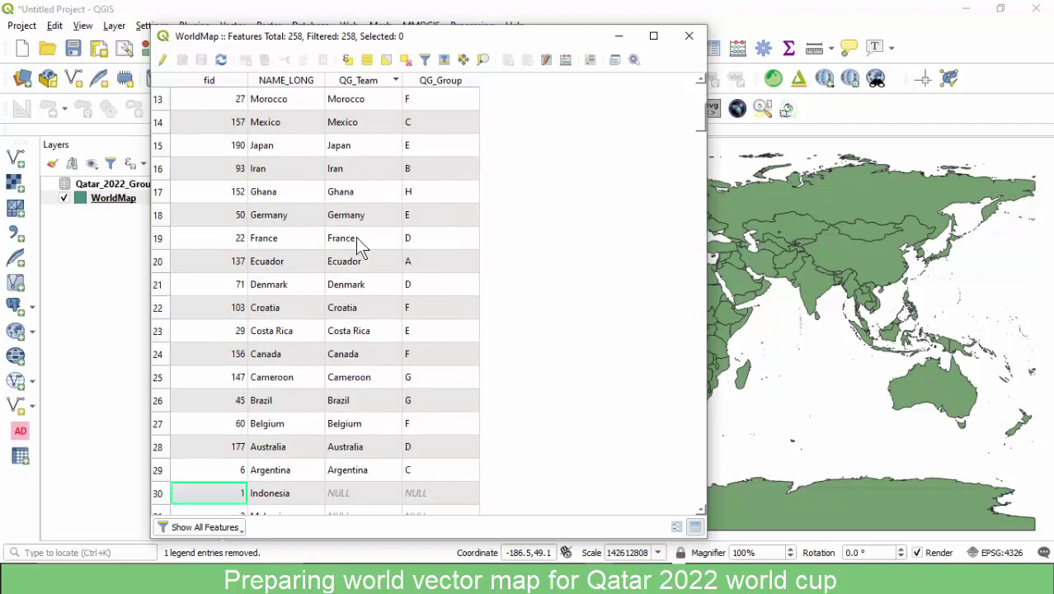
scroll(336, 387, "down", 2)
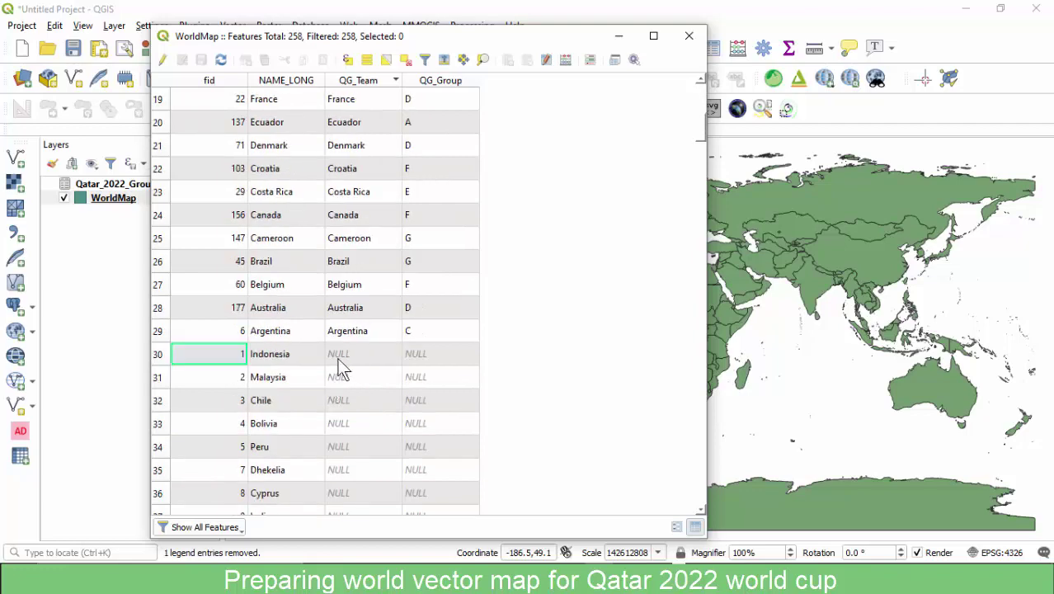
left_click(165, 334)
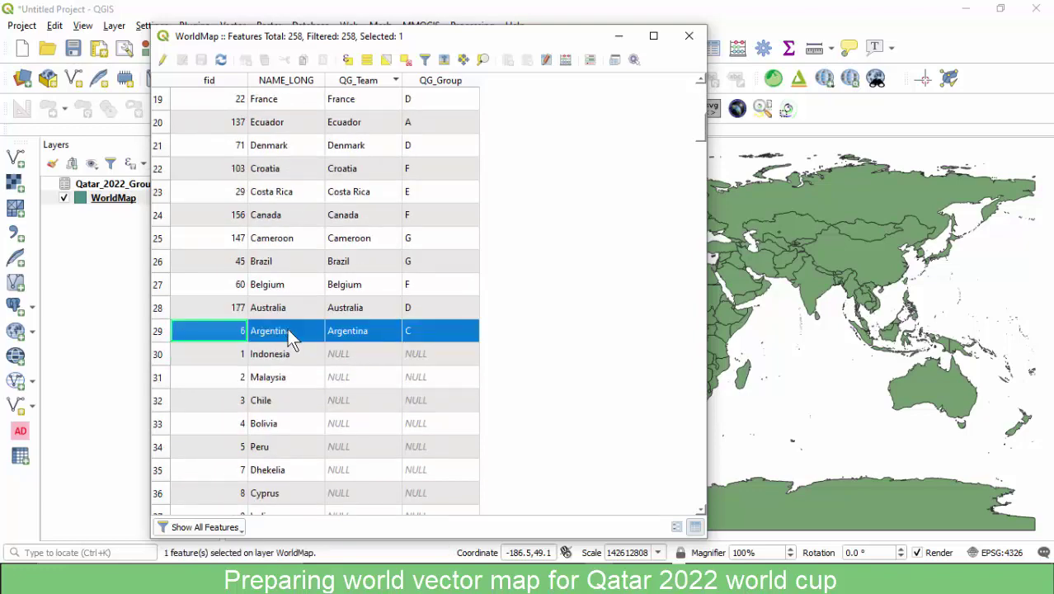
scroll(334, 338, "up", 6)
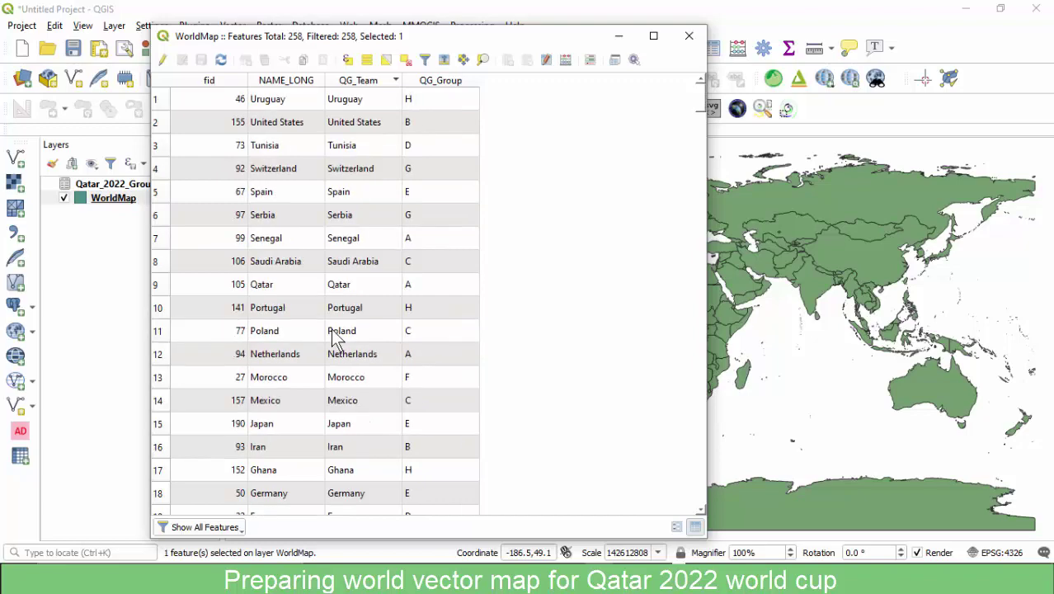
scroll(363, 224, "down", 9)
scroll(371, 239, "up", 9)
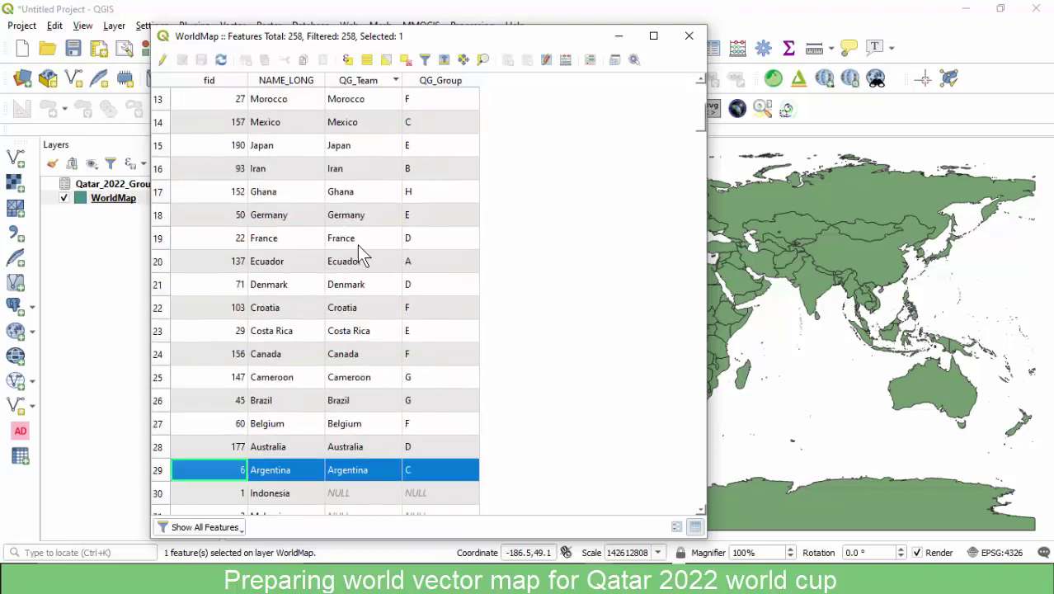
left_click(366, 86)
left_click(367, 87)
scroll(357, 173, "down", 6)
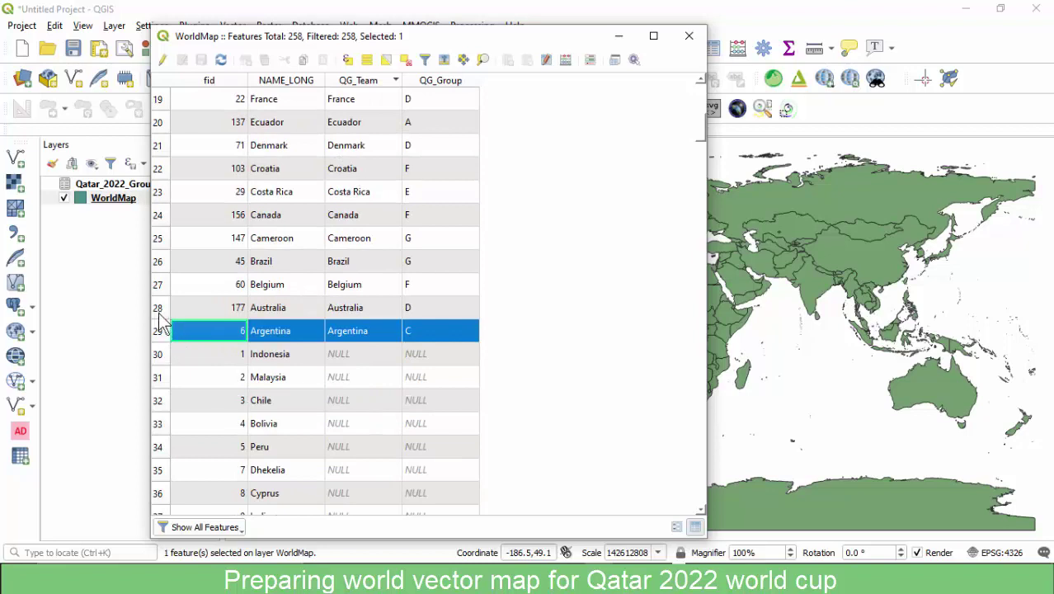
scroll(163, 310, "up", 6)
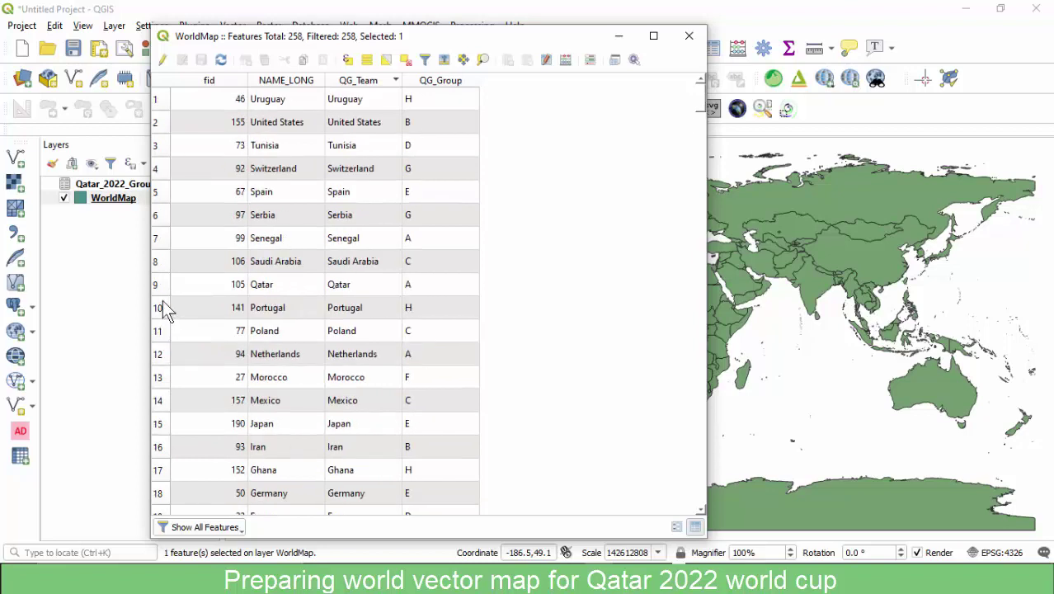
Select all matched rows in the WorldMap attribute table, from Uruguay through Argentina.
left_click(160, 100, "ctrl")
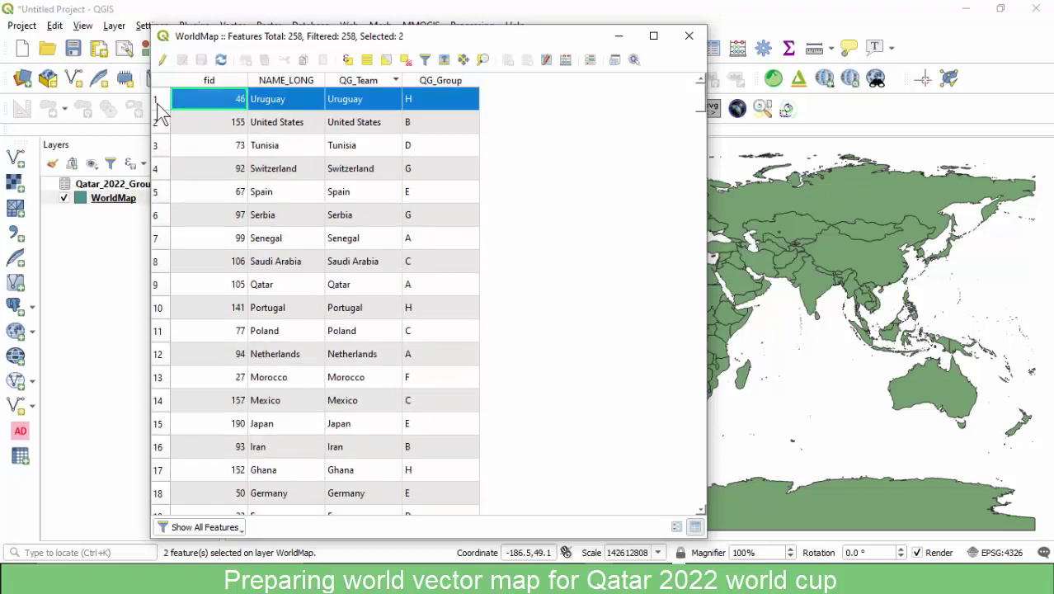
scroll(198, 247, "down", 9)
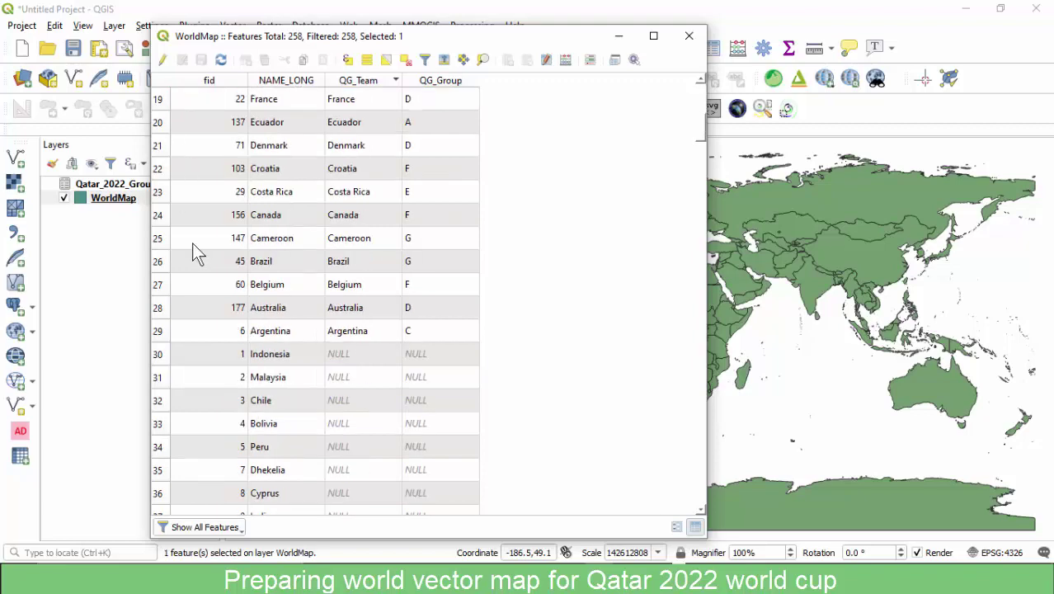
left_click(161, 126, "shift")
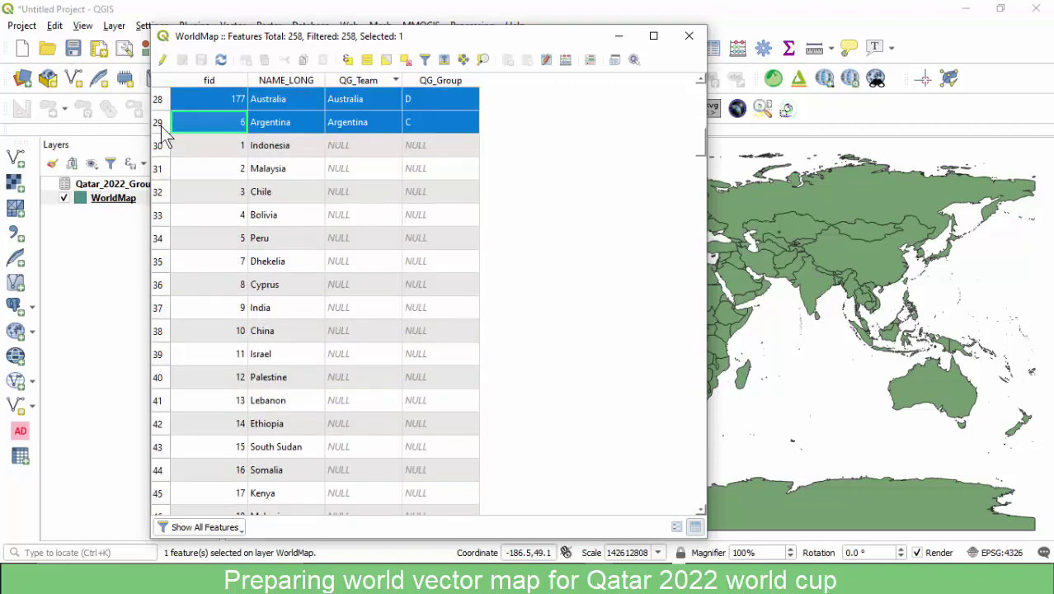
scroll(266, 192, "up", 4)
scroll(268, 207, "up", 5)
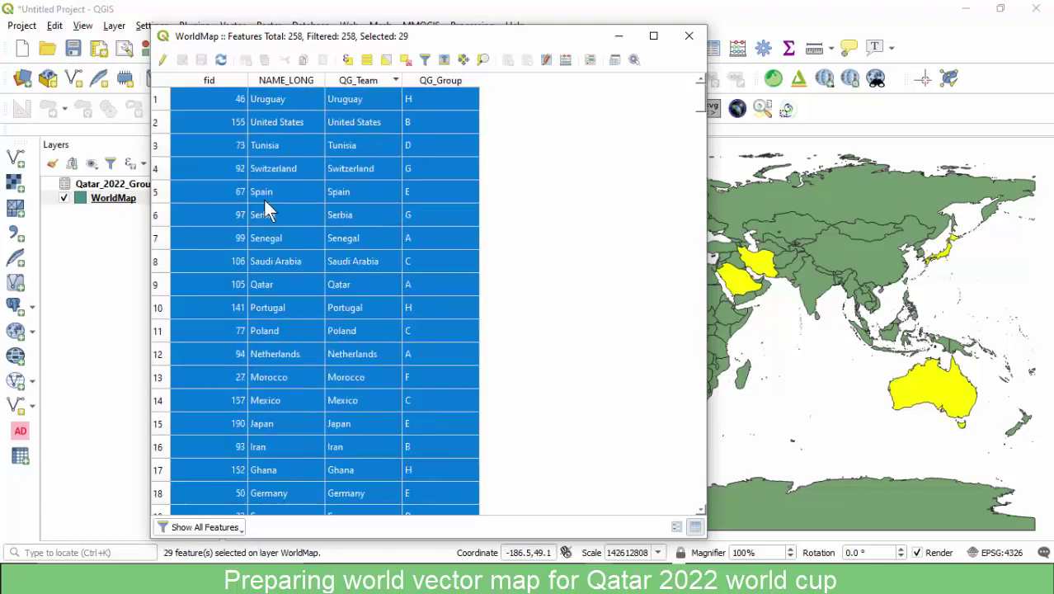
scroll(404, 140, "down", 4)
scroll(367, 168, "down", 3)
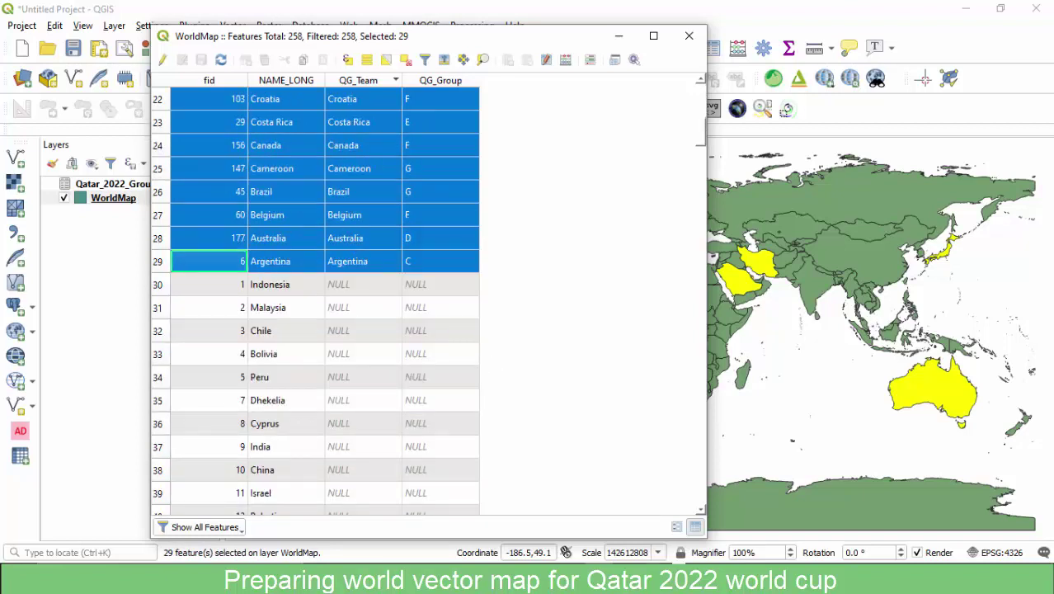
Switch to Qatar_2022_Grouping.csv in OpenOffice Calc and examine the full Team and Group list against the number of matched countries.
key("alt+Tab")
mouse_move(511, 550)
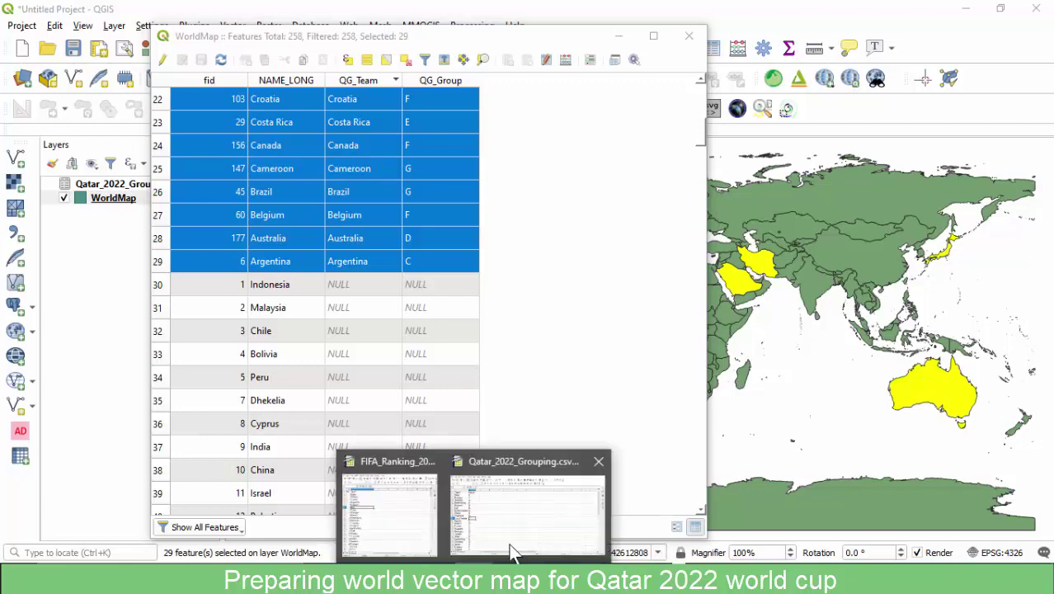
left_click(531, 530)
scroll(85, 198, "down", 8)
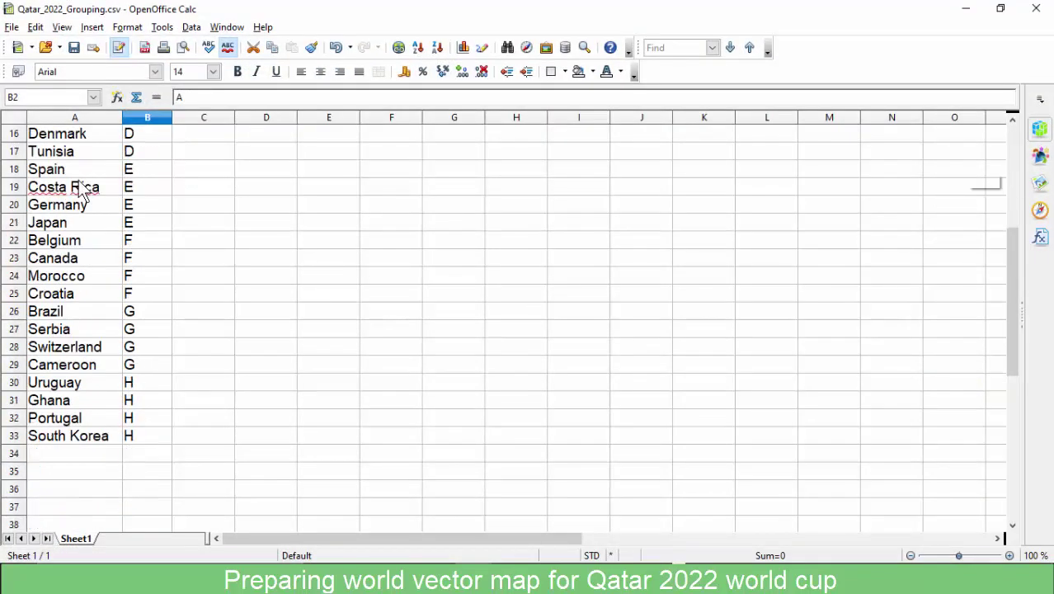
left_click(61, 277)
left_click(43, 262)
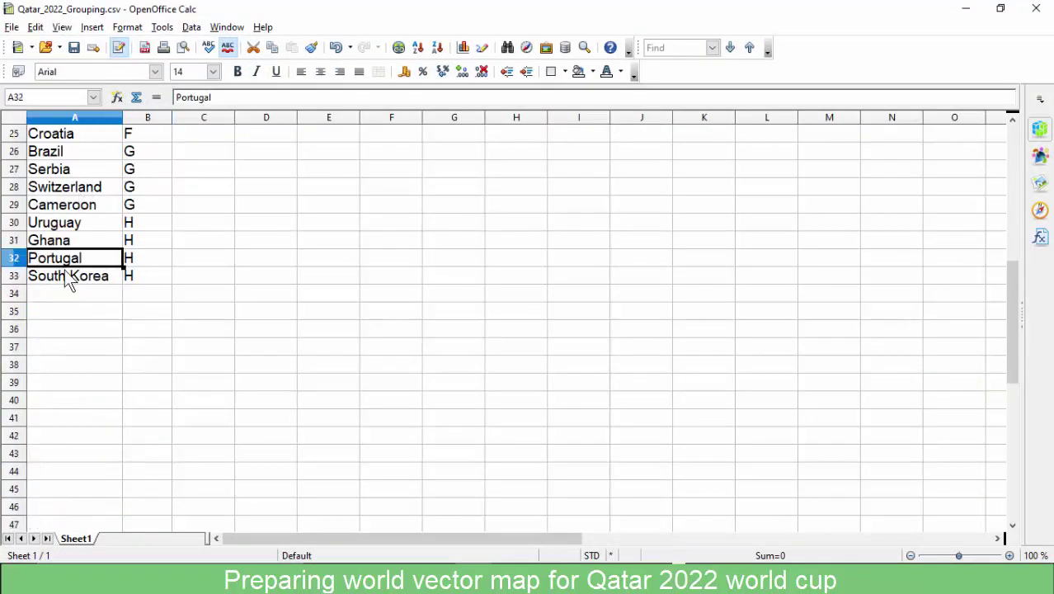
scroll(68, 264, "up", 8)
left_click(51, 138)
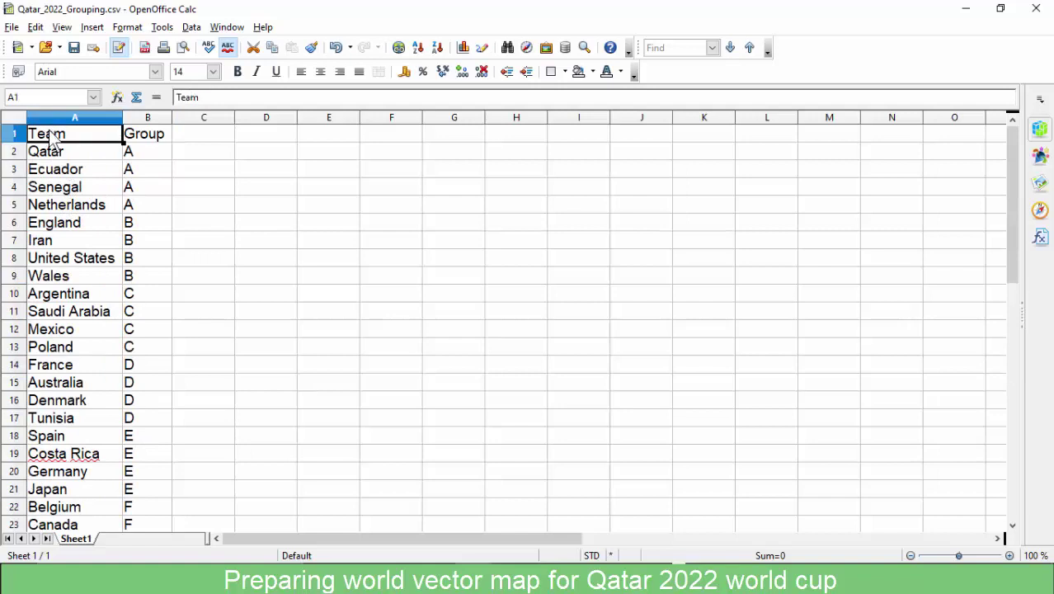
left_click(146, 141, "shift")
left_click(165, 155, "shift")
left_click(157, 140, "shift")
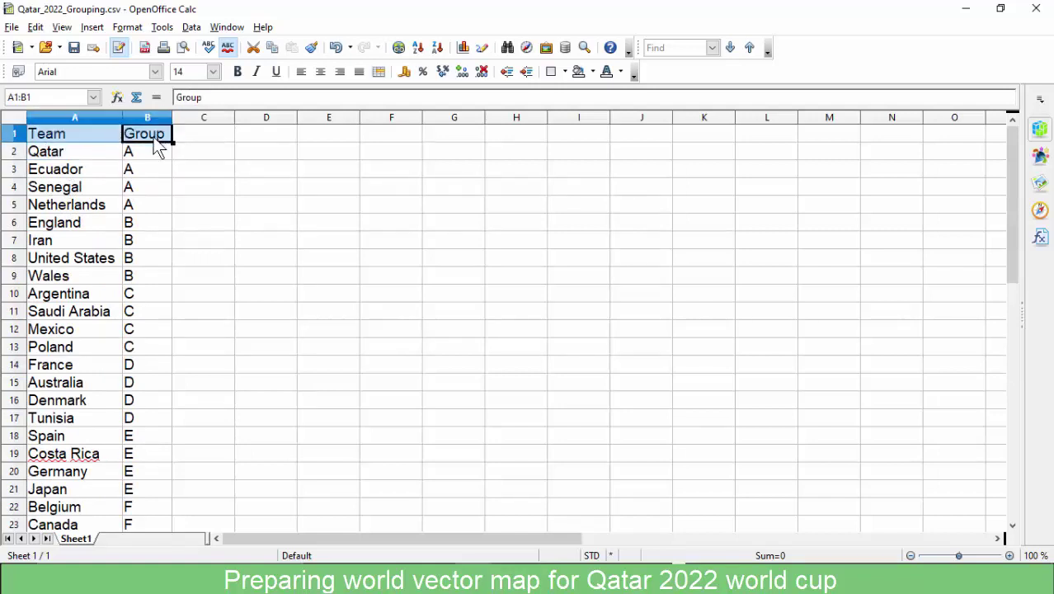
scroll(125, 239, "down", 10)
scroll(53, 239, "up", 2)
left_click(54, 261)
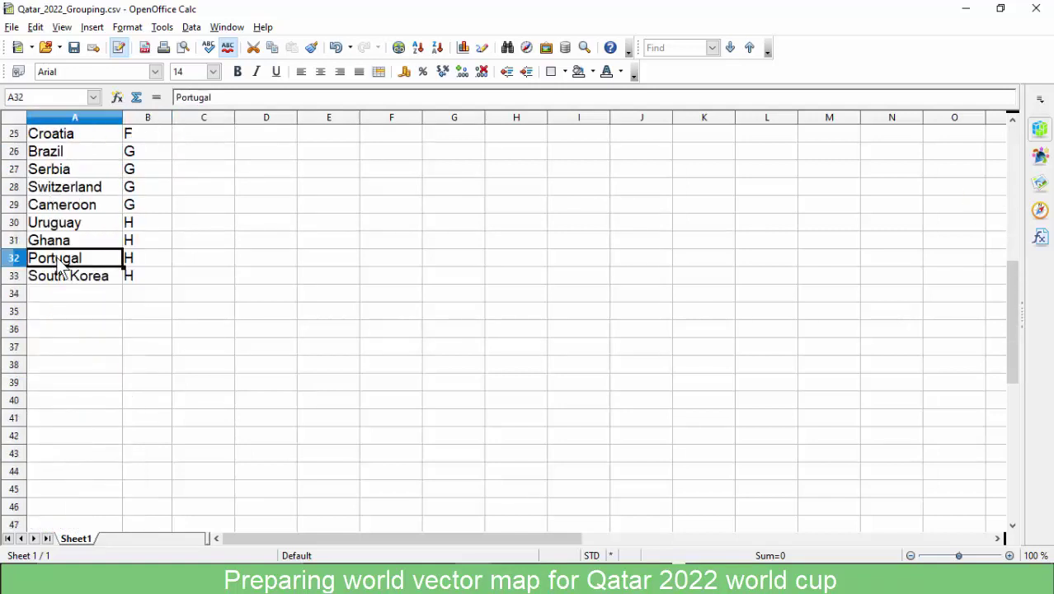
scroll(70, 263, "up", 8)
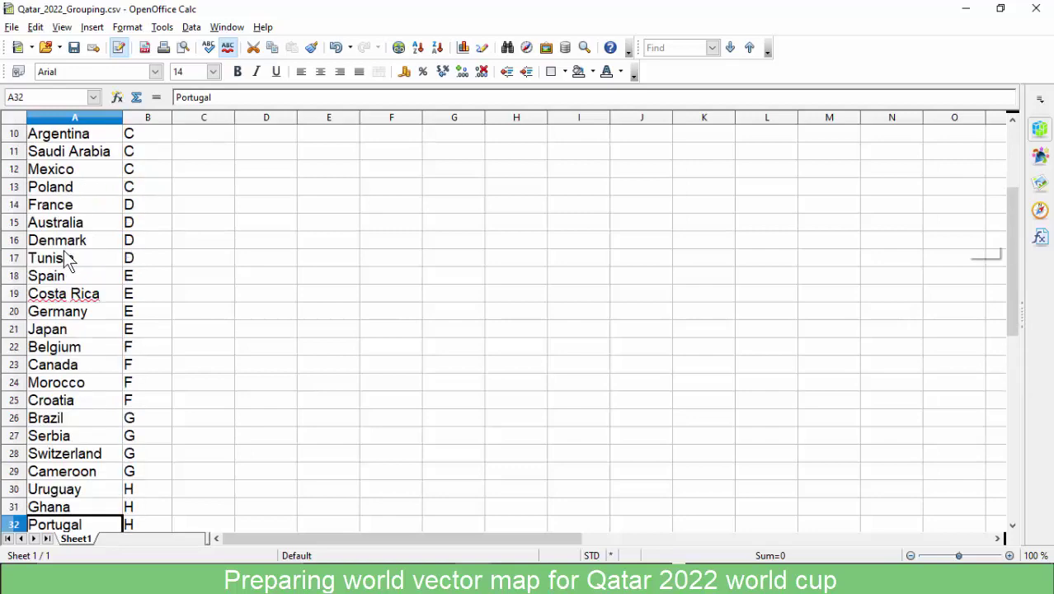
Return to the WorldMap attribute table in QGIS and sort it by QG_Group in descending order.
left_click(966, 10)
scroll(267, 249, "up", 7)
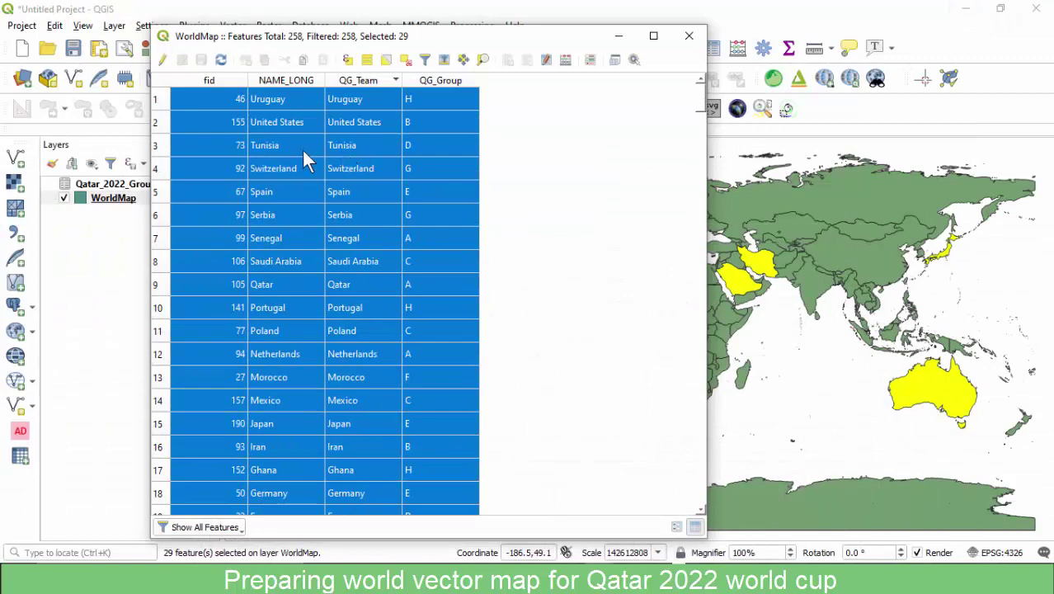
scroll(240, 214, "down", 5)
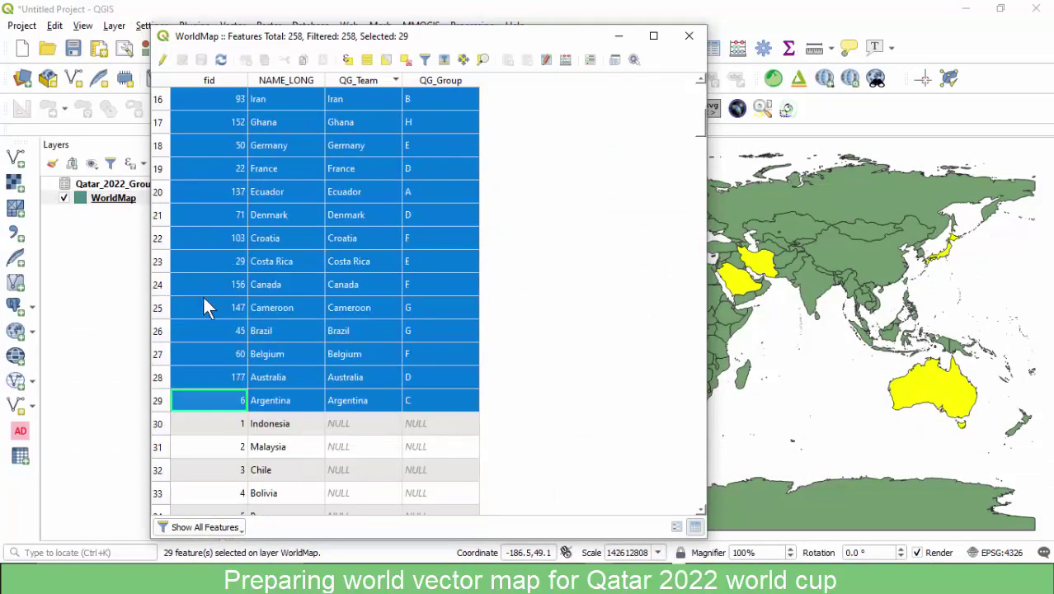
scroll(339, 347, "up", 5)
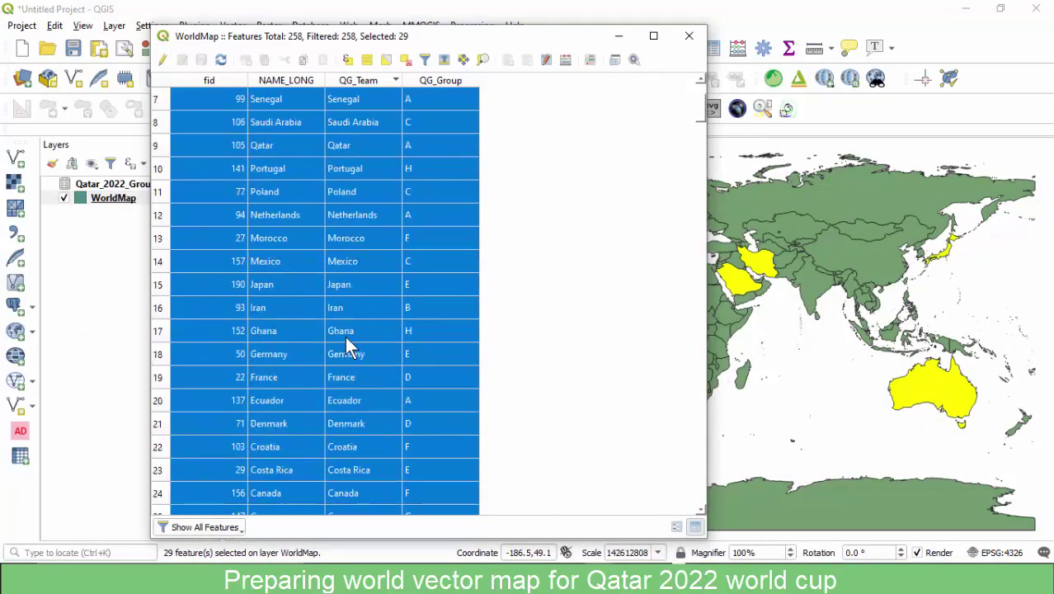
left_click(432, 81)
left_click(430, 82)
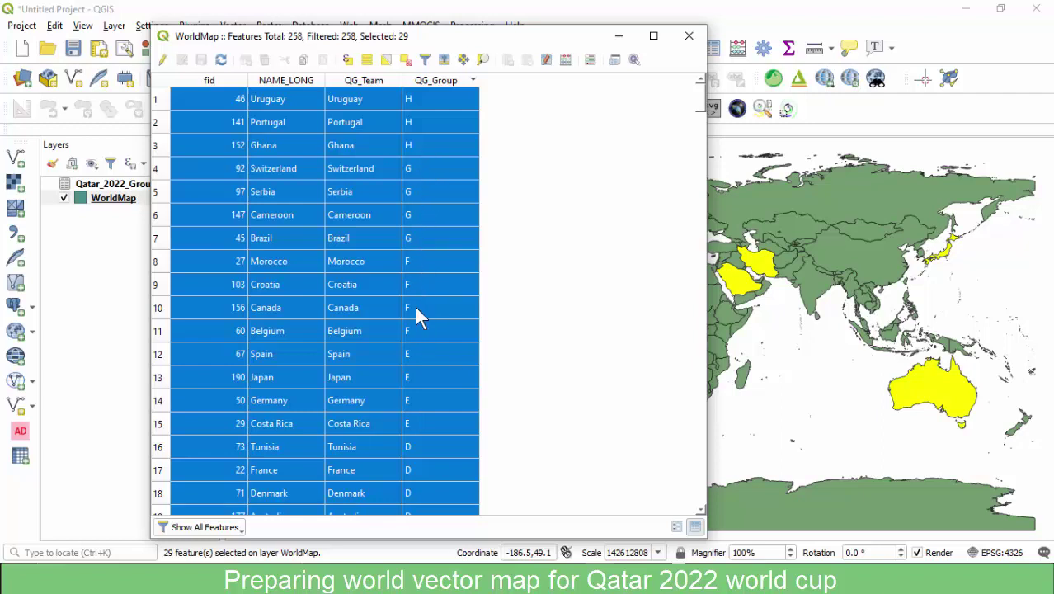
Examine the QG_Group column from H to A for groups that have fewer than four teams.
scroll(415, 369, "down", 1)
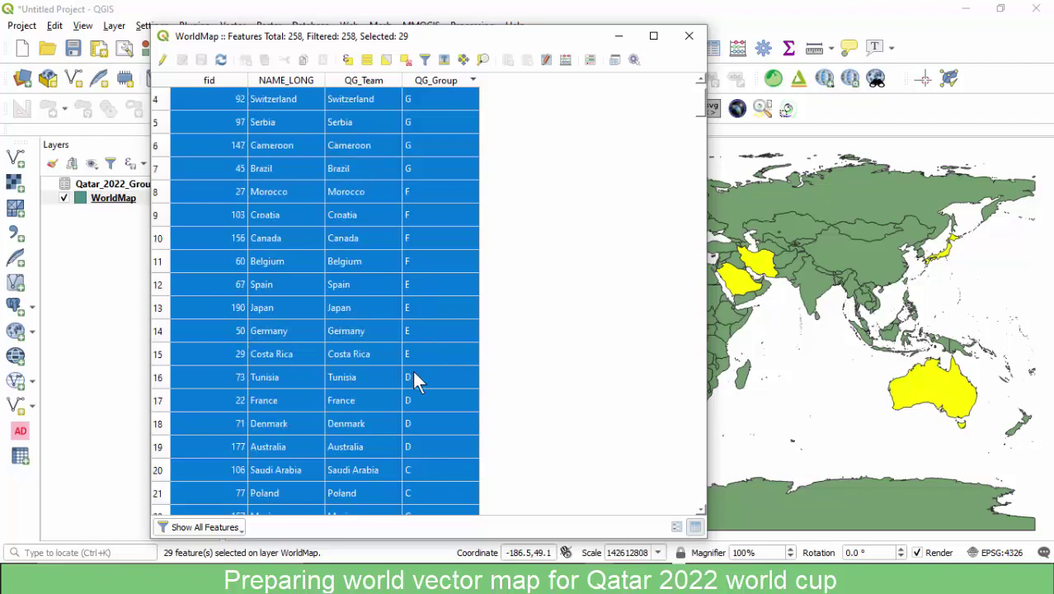
scroll(417, 380, "down", 1)
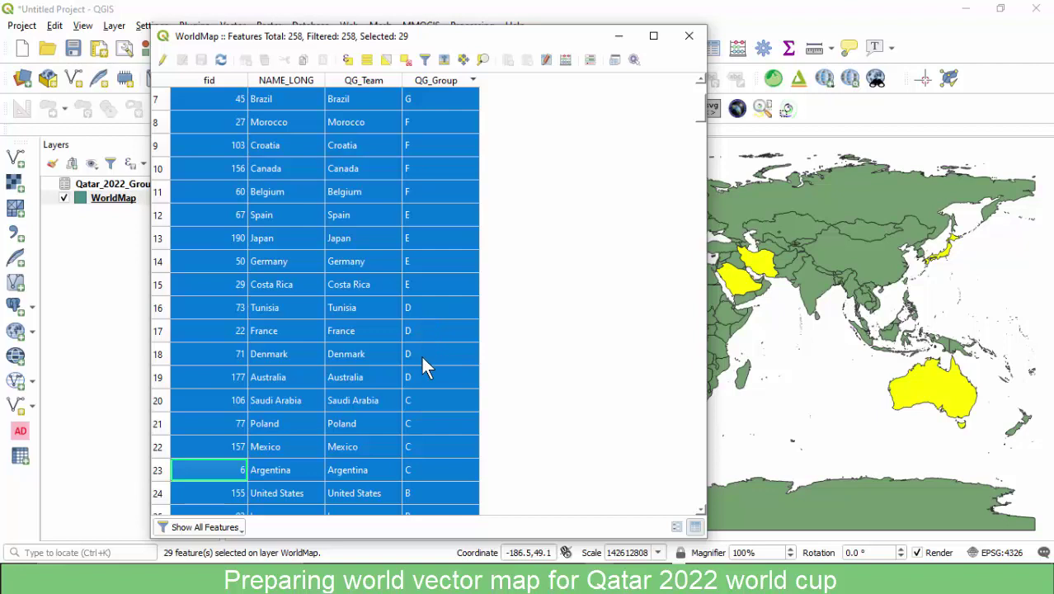
scroll(420, 372, "down", 1)
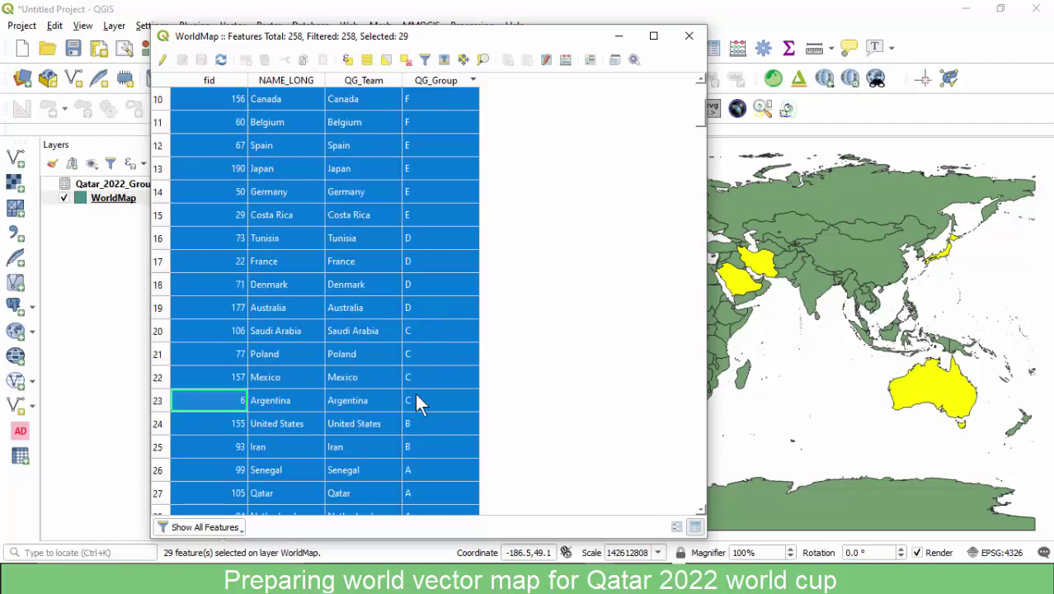
scroll(419, 411, "down", 2)
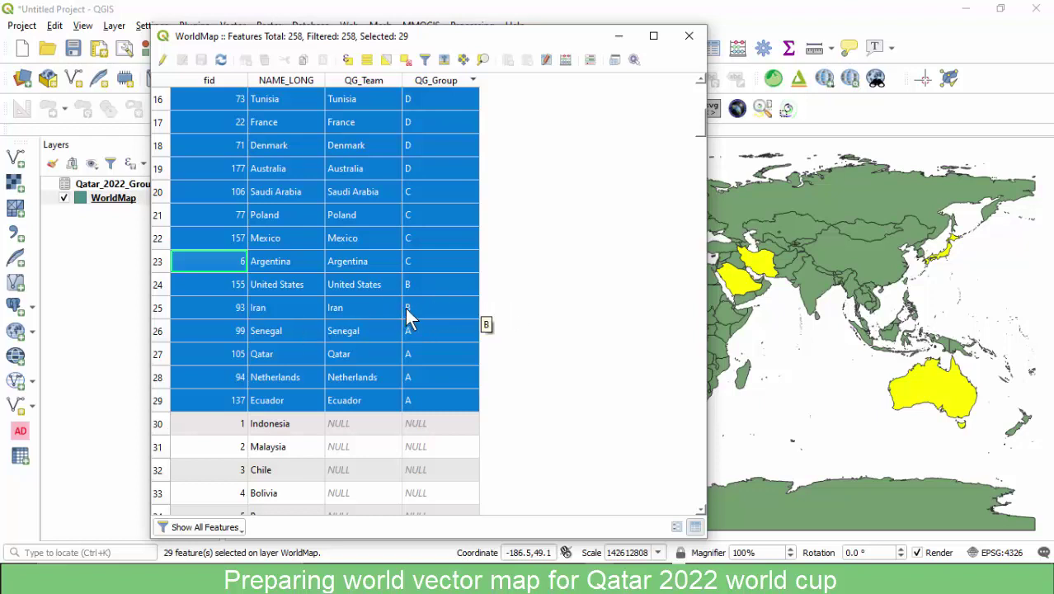
scroll(406, 308, "up", 5)
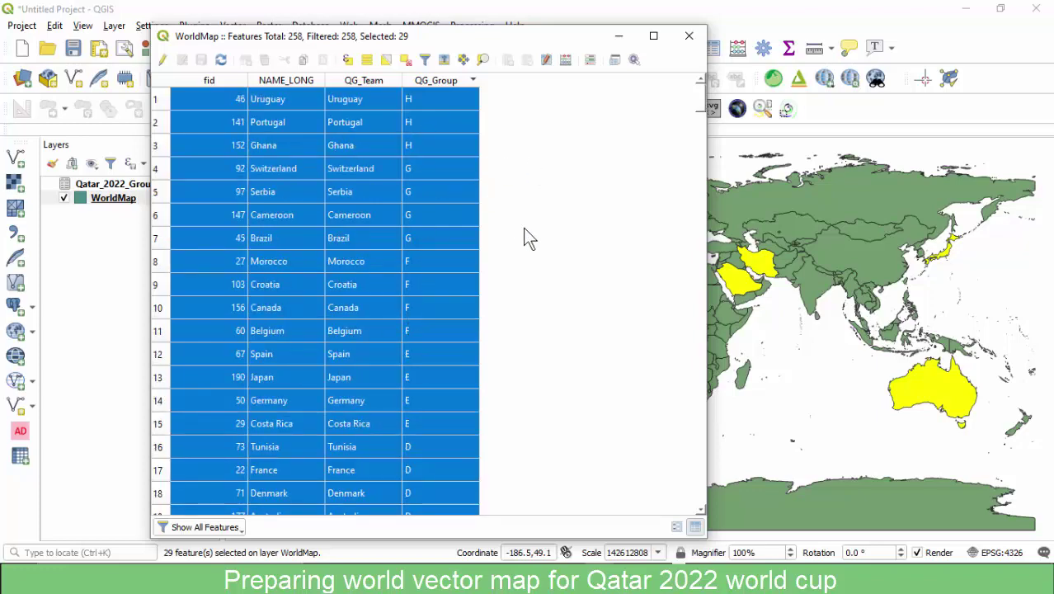
scroll(345, 464, "down", 4)
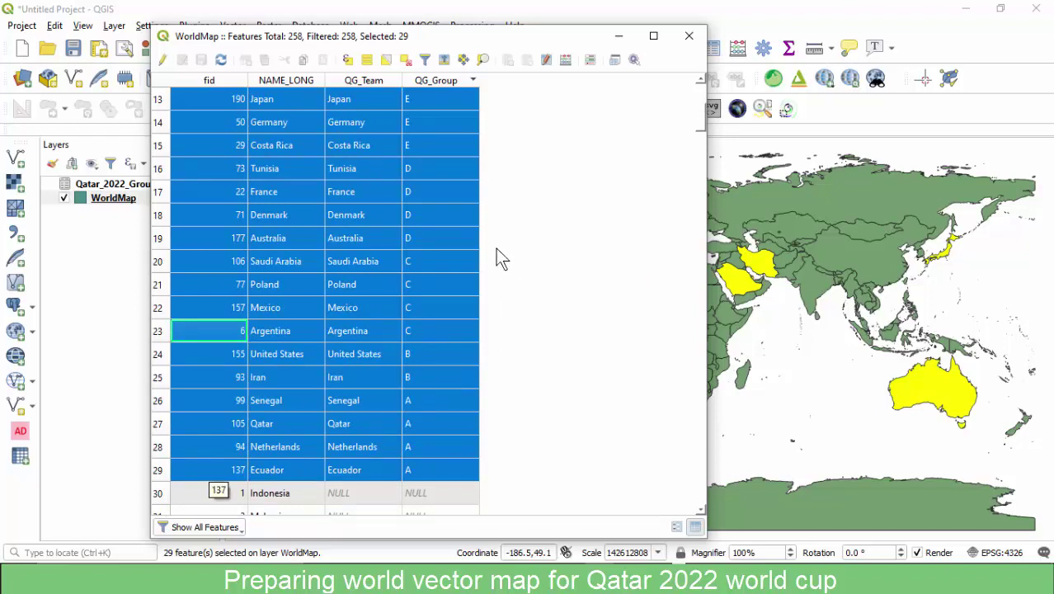
scroll(497, 248, "up", 4)
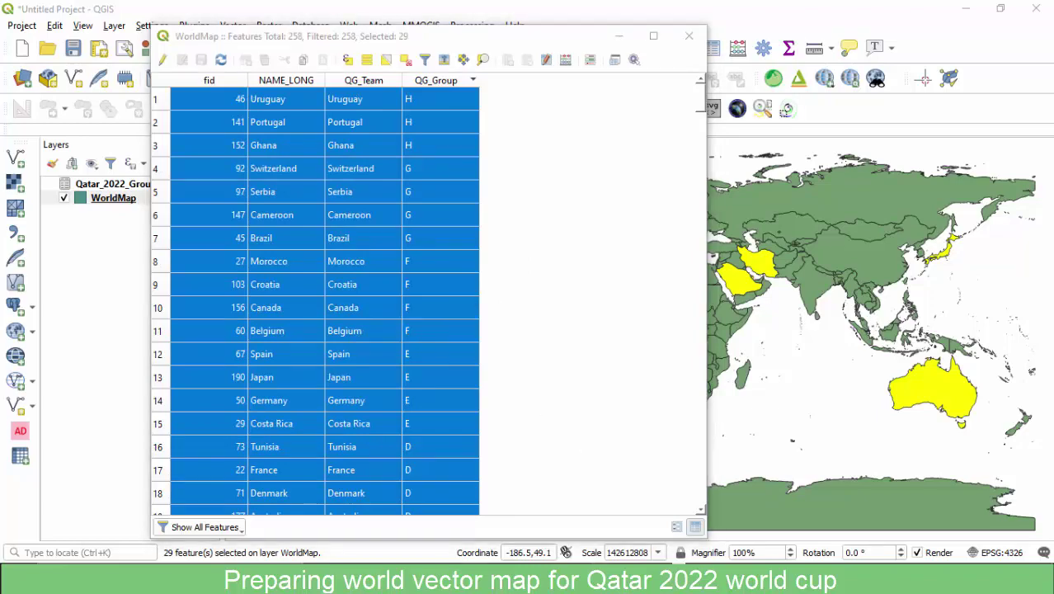
Switch to Qatar_2022_Grouping.csv in OpenOffice Calc and check the Group H teams from Uruguay to South Korea.
left_click(490, 531)
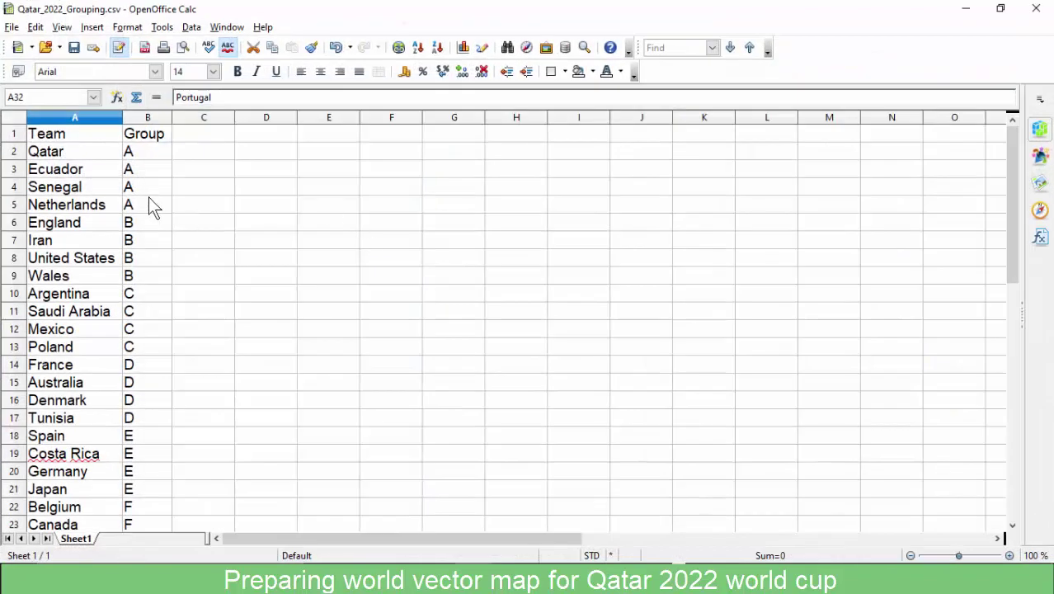
scroll(134, 219, "down", 2)
scroll(134, 219, "up", 1)
scroll(134, 219, "down", 3)
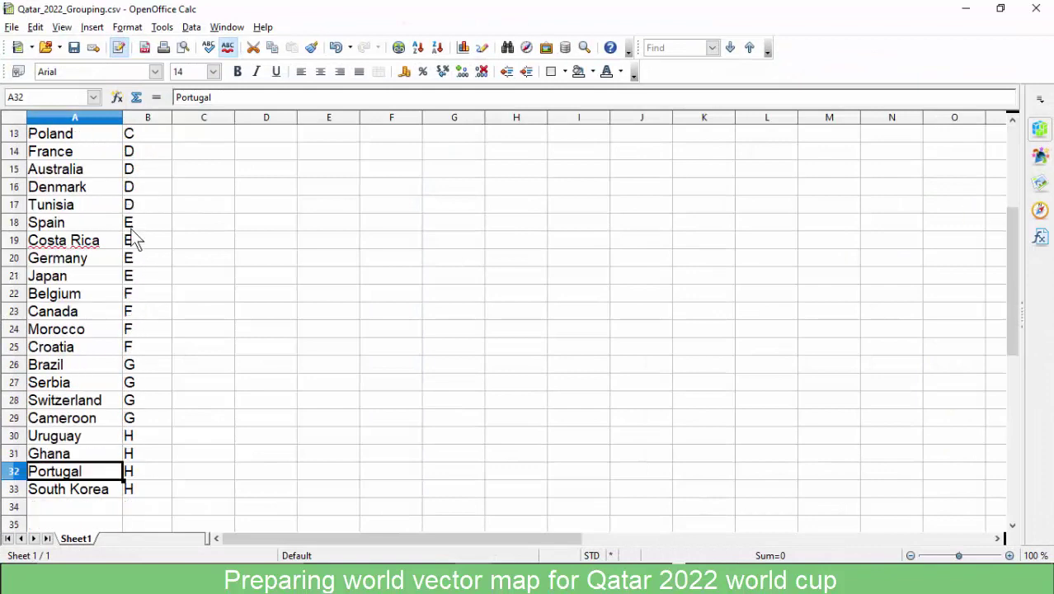
scroll(134, 239, "down", 1)
left_click(73, 386)
left_click(76, 403)
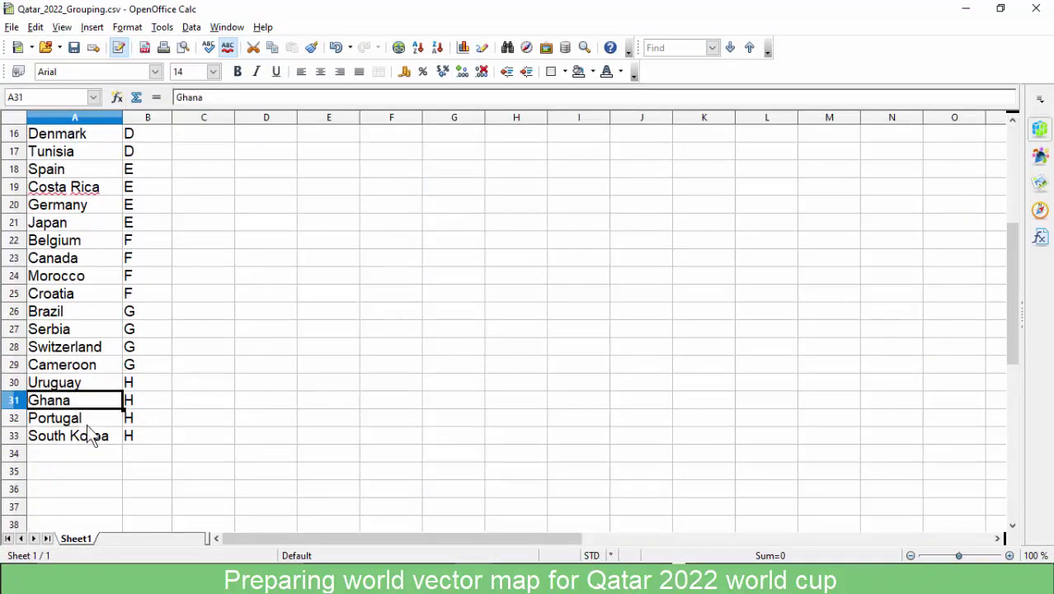
left_click(89, 437)
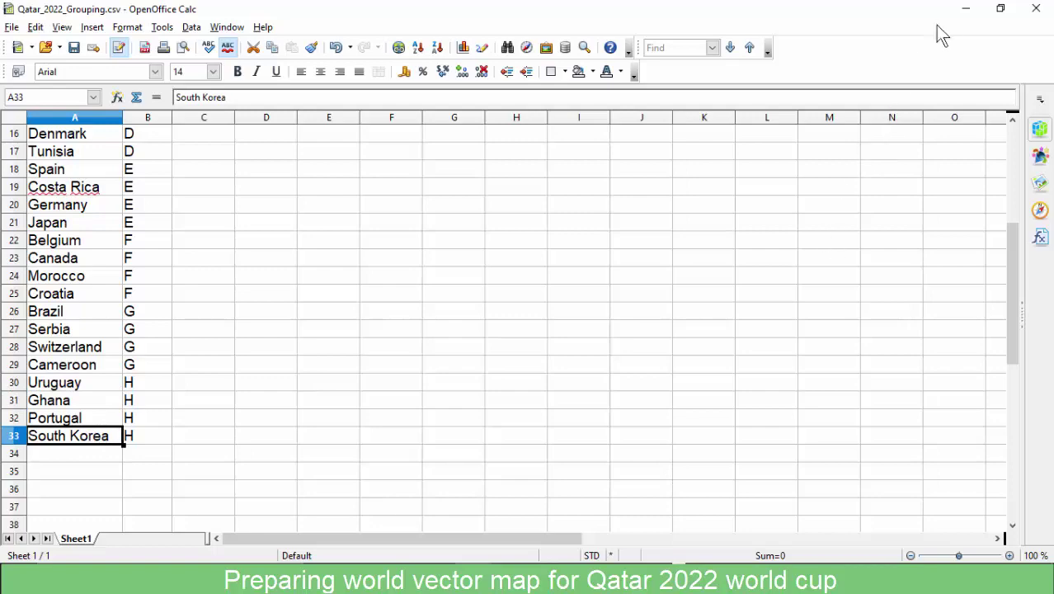
Arrange the grouping spreadsheet beside the WorldMap attribute table and compare their Group H teams, checking Portugal and South Korea.
left_click(1001, 9)
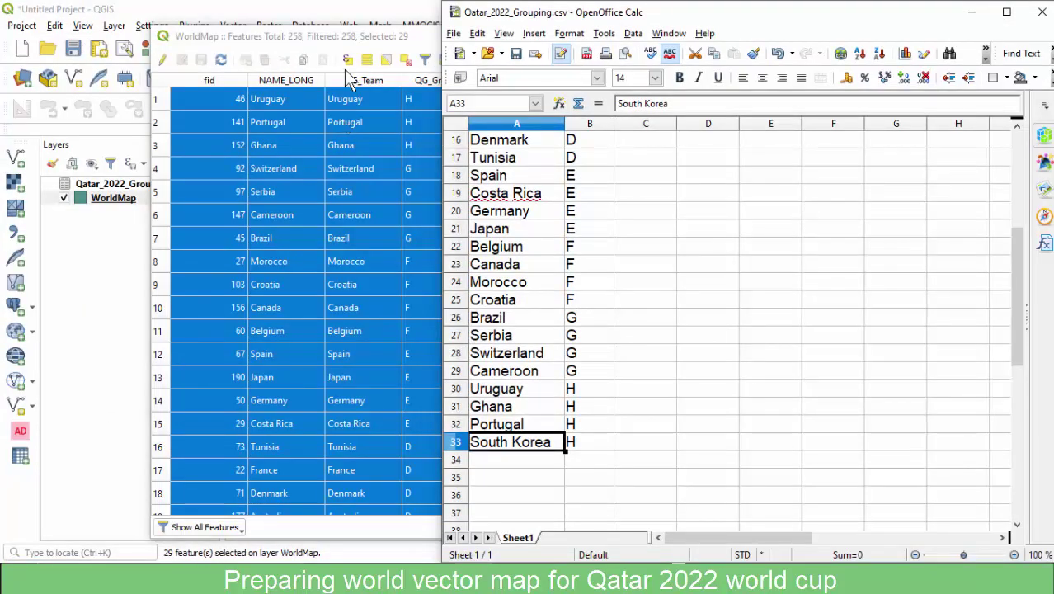
left_click_drag(357, 34, 264, 38)
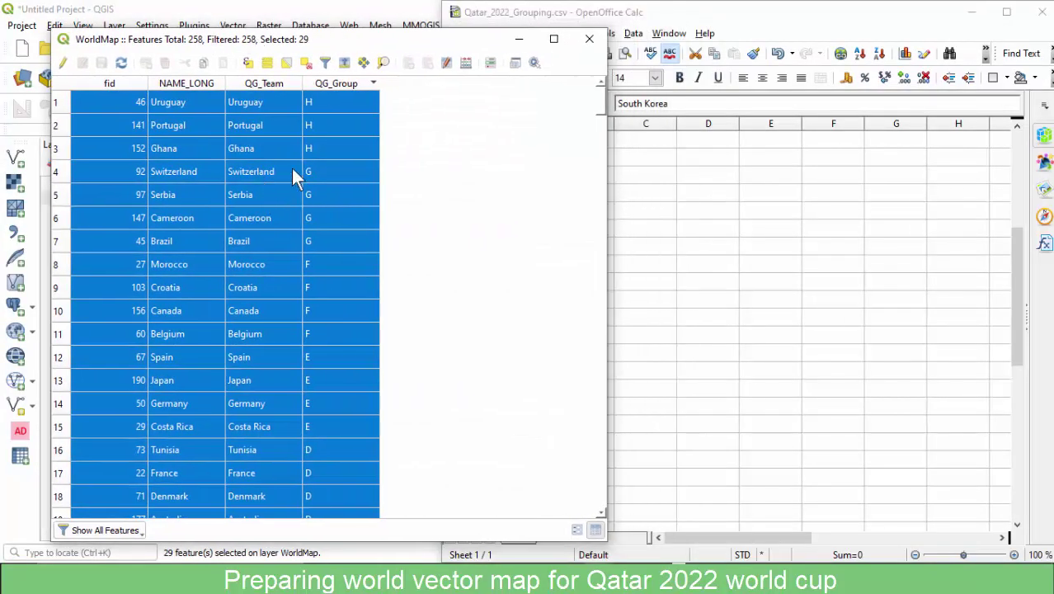
left_click(707, 16)
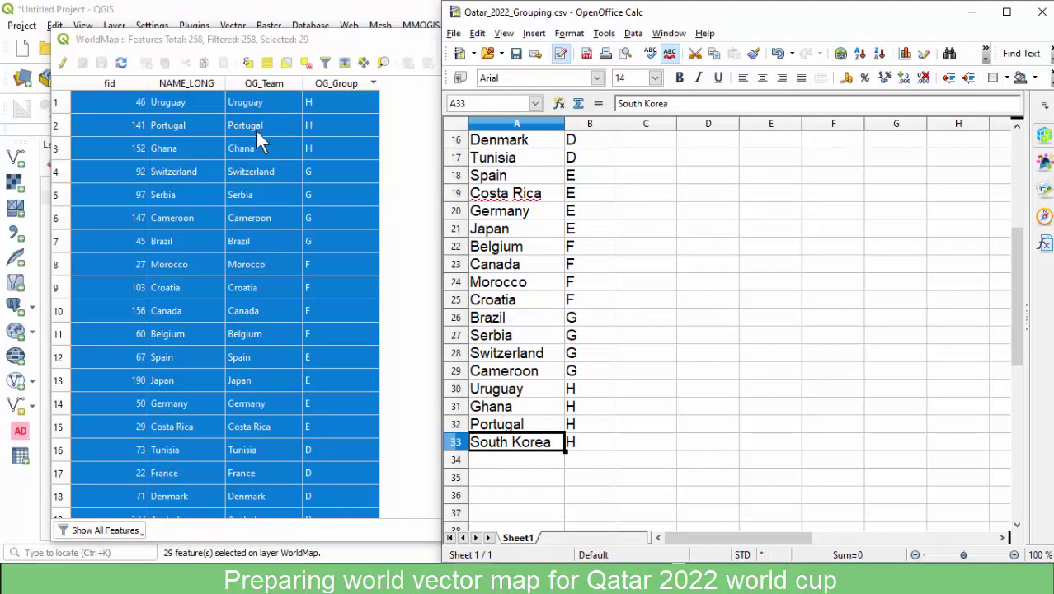
left_click(518, 426)
left_click(512, 446)
Switch back to the QGIS project and bring its WorldMap attribute table to the front.
left_click(147, 10)
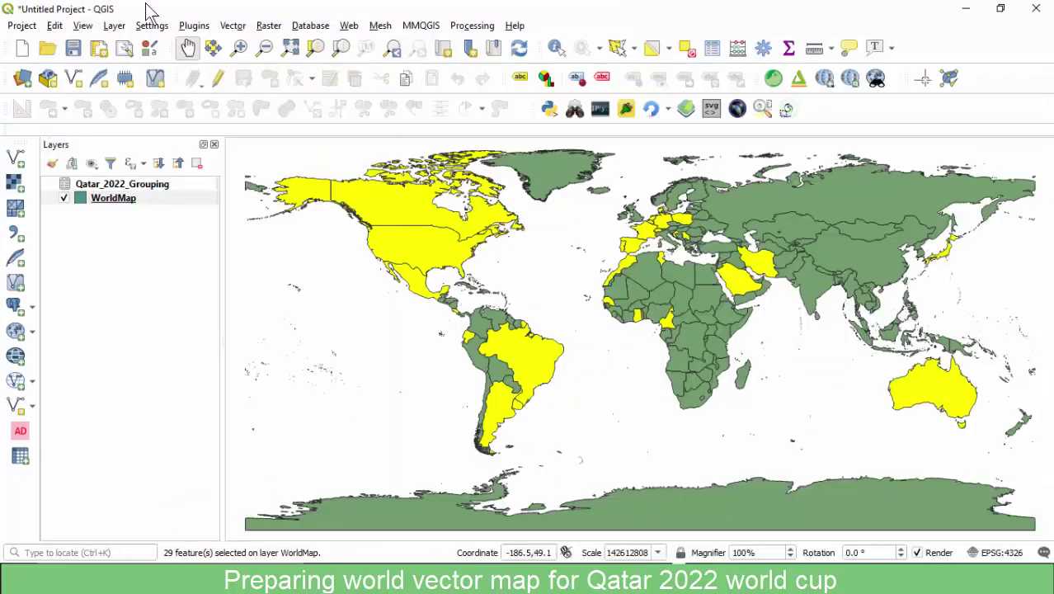
right_click(128, 208)
left_click(348, 15)
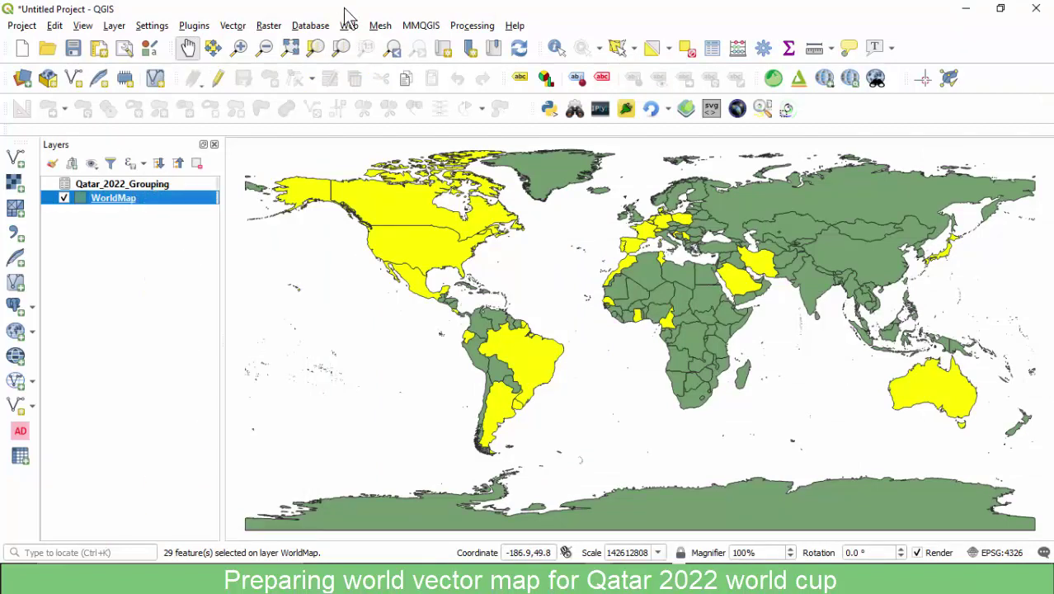
mouse_move(601, 582)
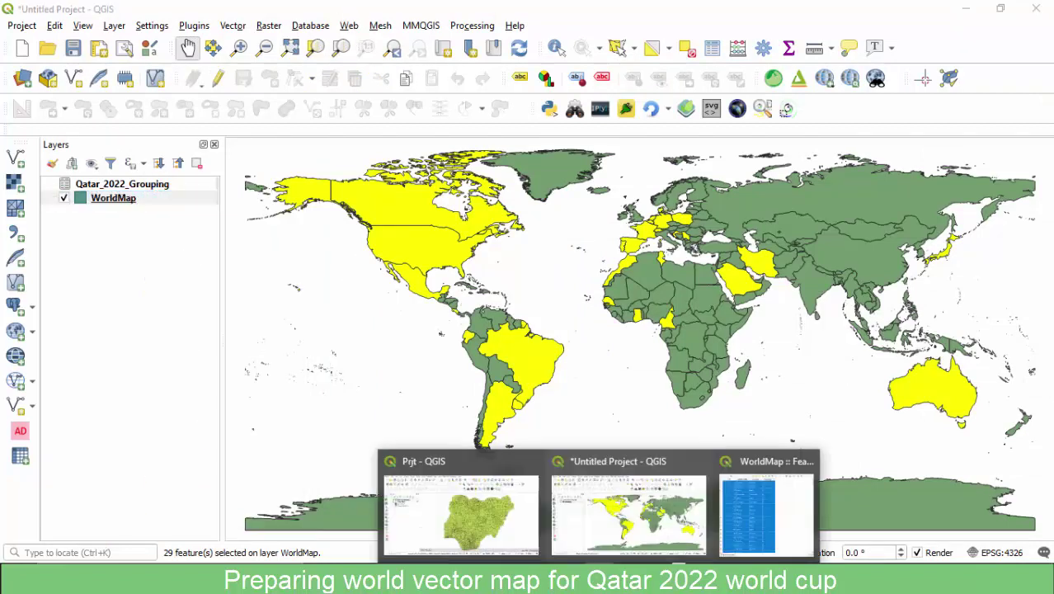
left_click(767, 495)
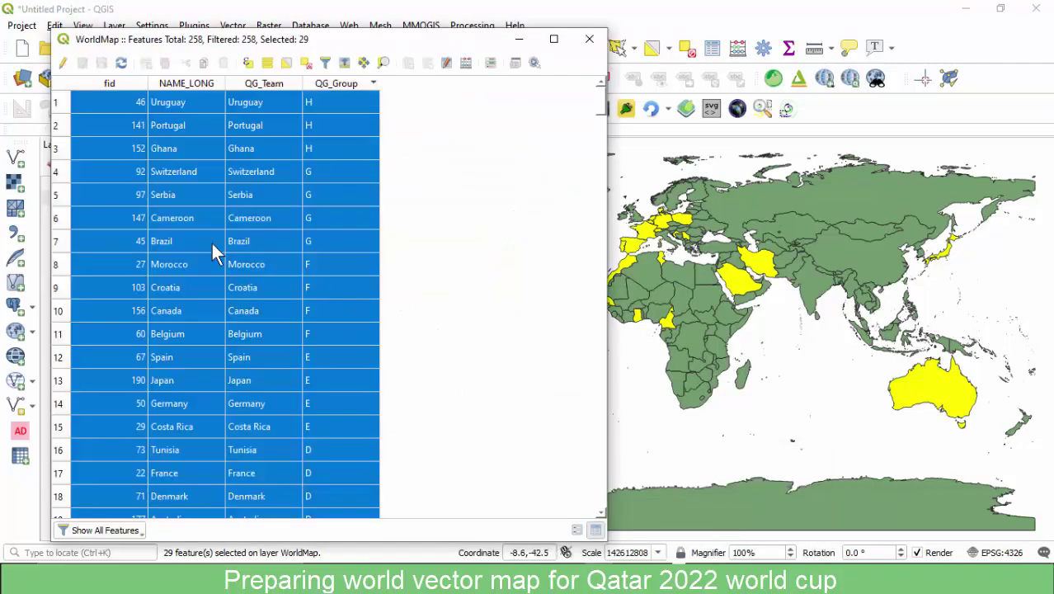
Sort the WorldMap attribute table by NAME_LONG in ascending order.
scroll(185, 206, "down", 7)
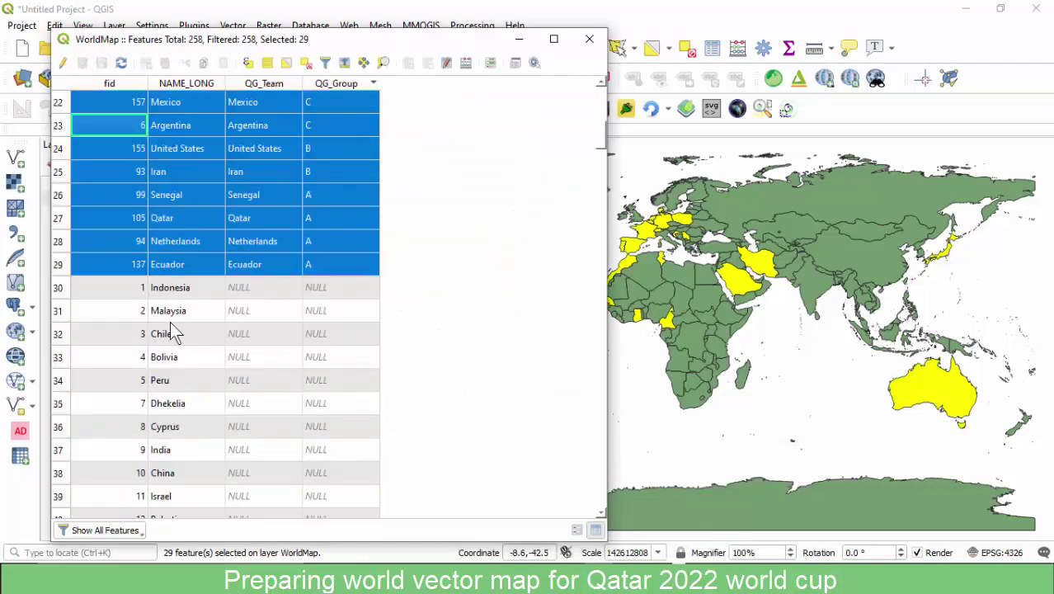
scroll(174, 334, "down", 4)
scroll(170, 334, "down", 4)
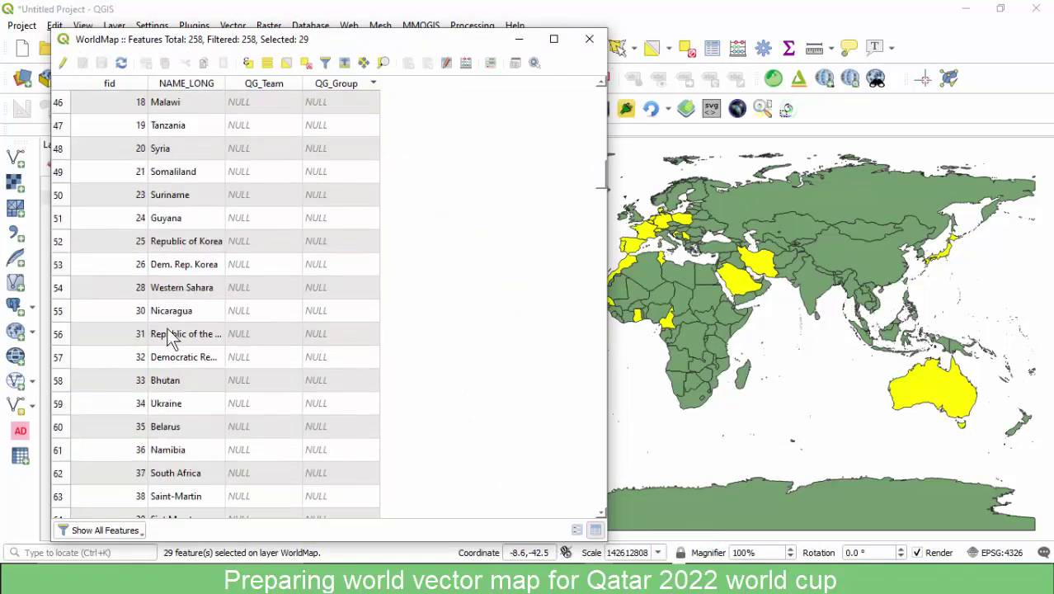
scroll(167, 330, "up", 4)
left_click(186, 89)
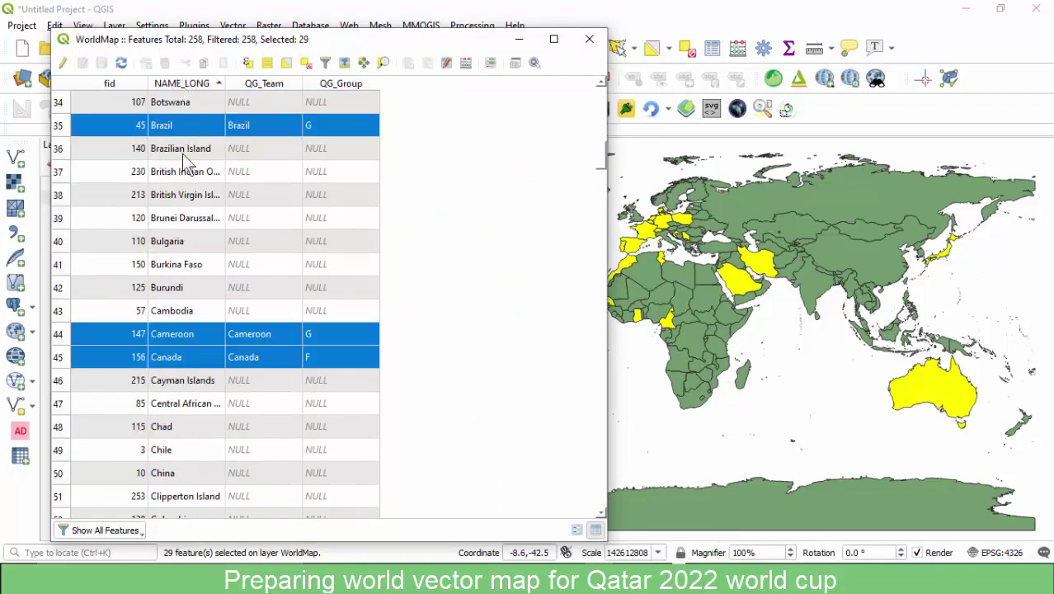
scroll(177, 245, "up", 7)
scroll(171, 222, "up", 4)
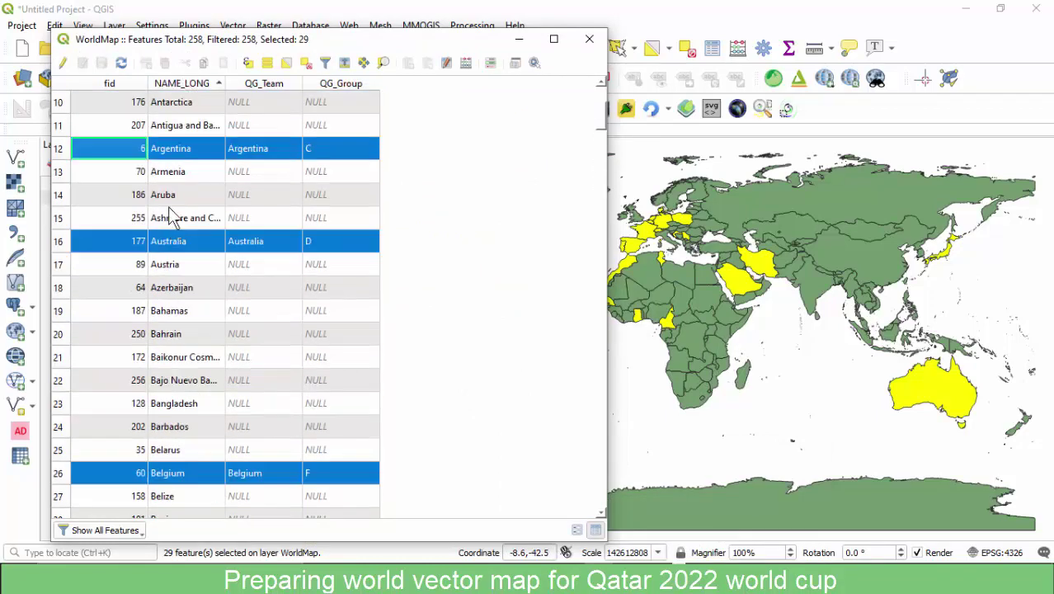
Look through the alphabetical NAME_LONG values for an entry that corresponds to South Korea.
scroll(169, 212, "down", 16)
scroll(166, 206, "down", 9)
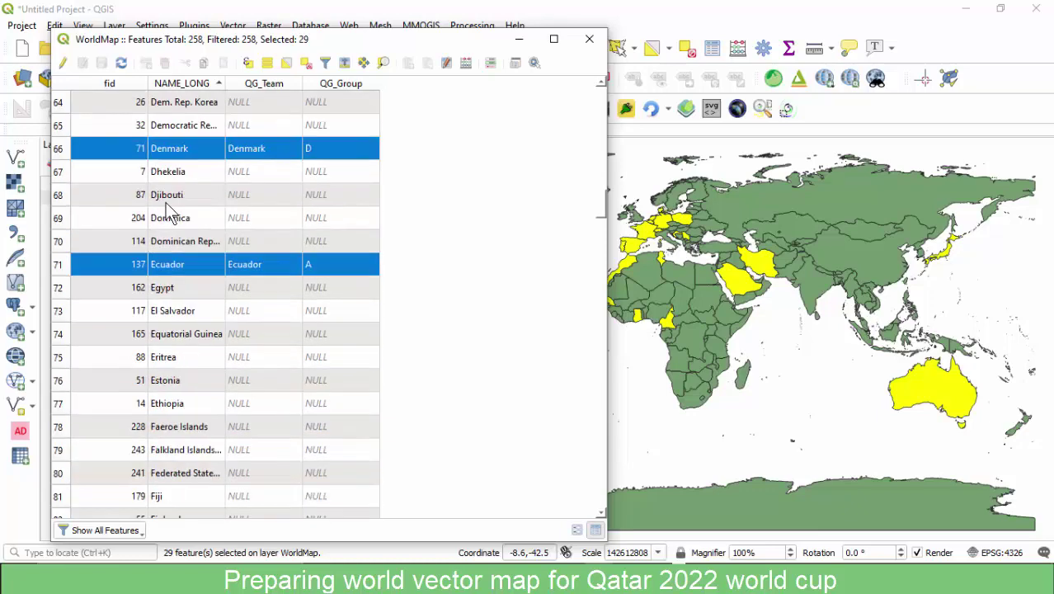
scroll(167, 214, "down", 3)
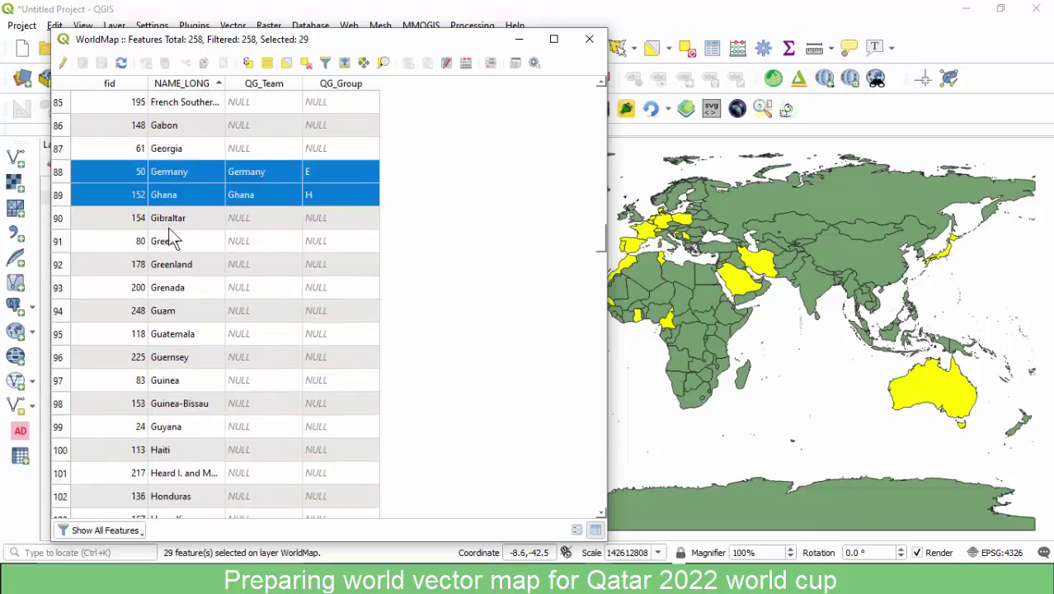
scroll(168, 232, "down", 20)
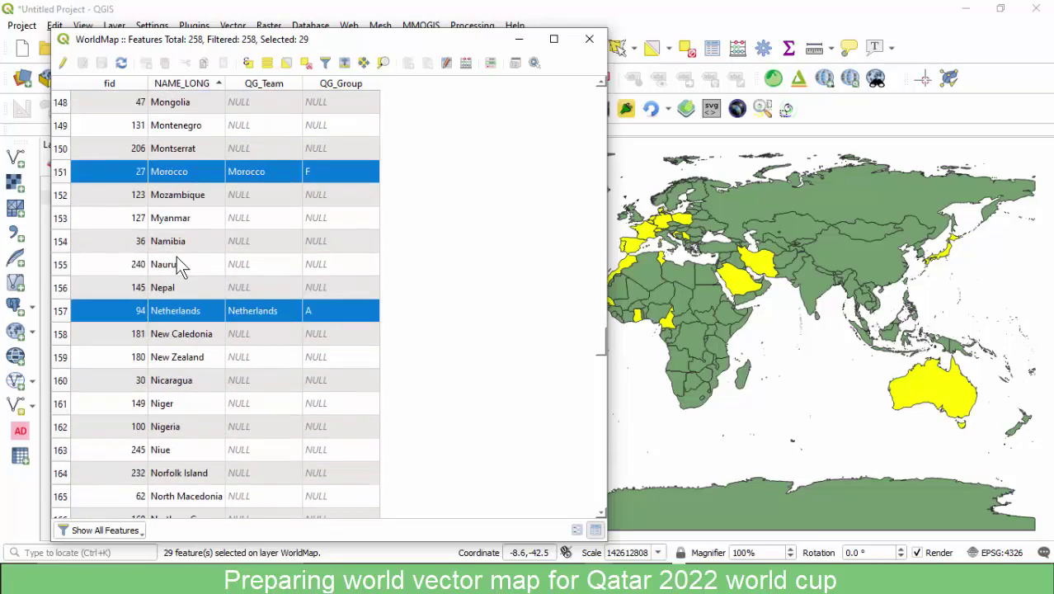
scroll(180, 266, "down", 4)
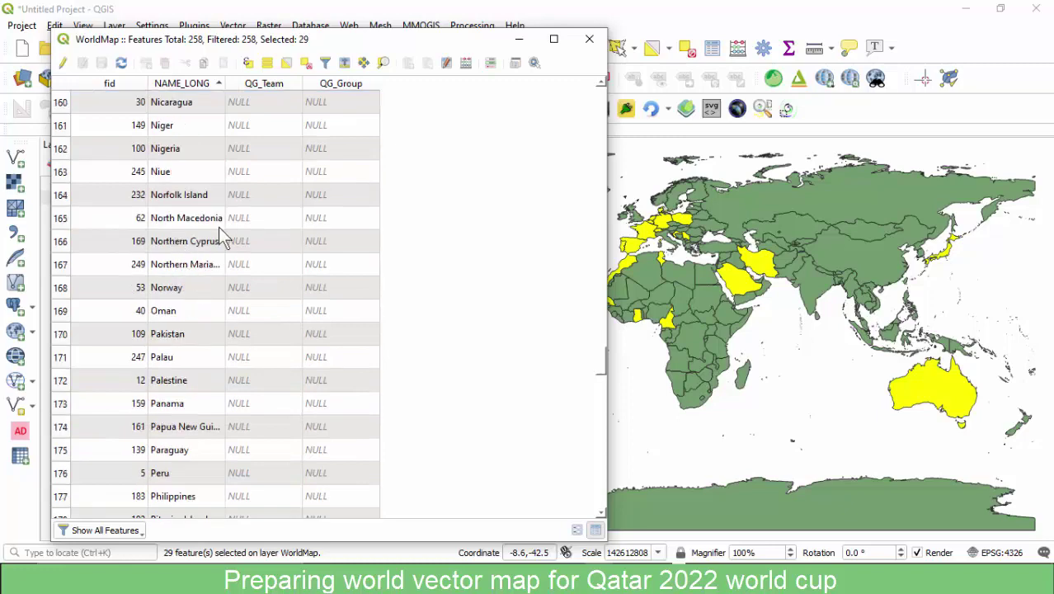
scroll(219, 231, "down", 20)
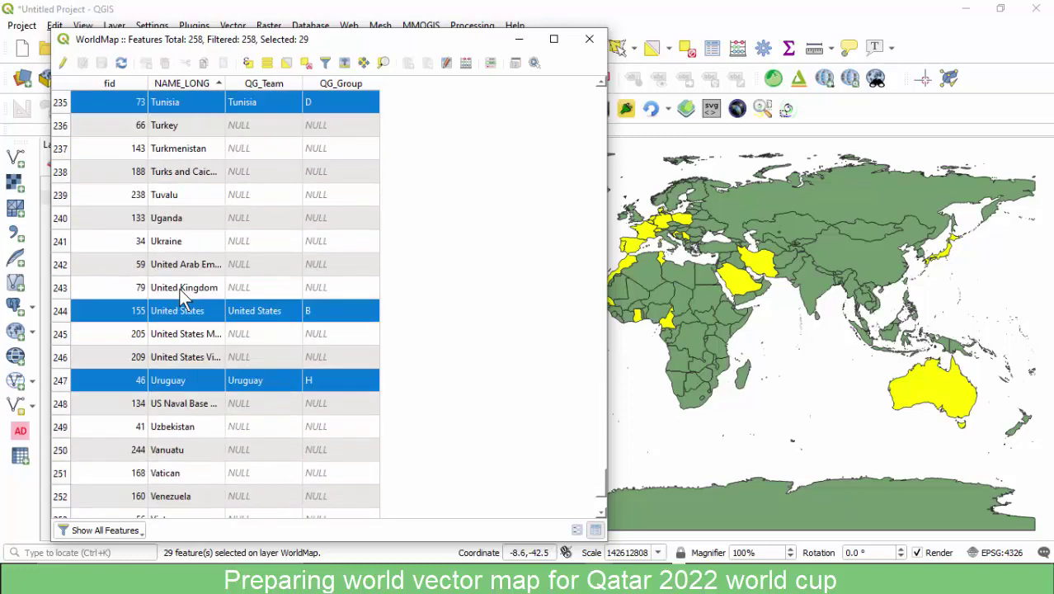
scroll(180, 289, "up", 6)
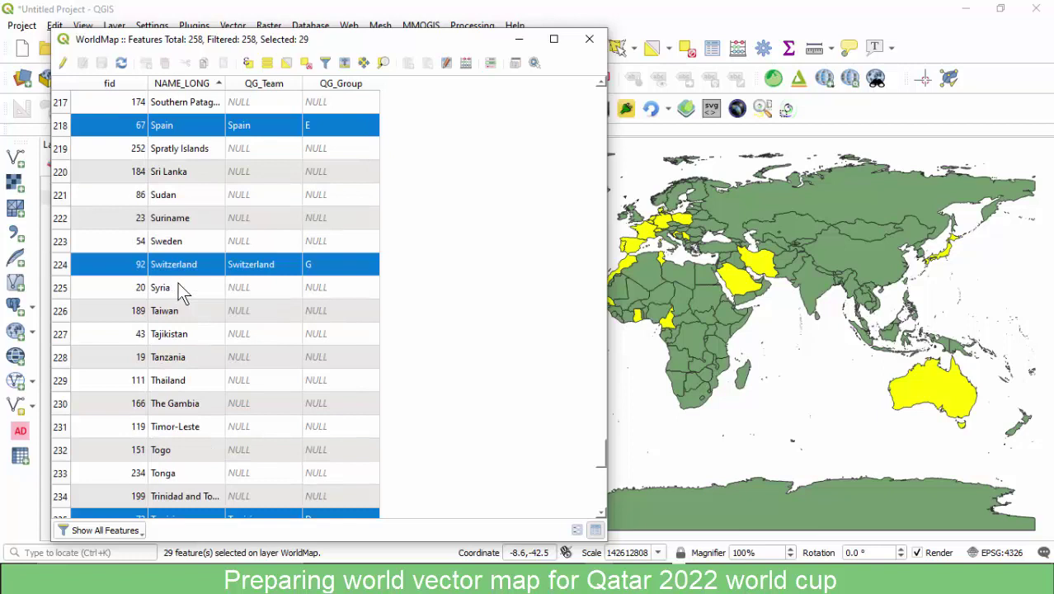
scroll(186, 180, "up", 1)
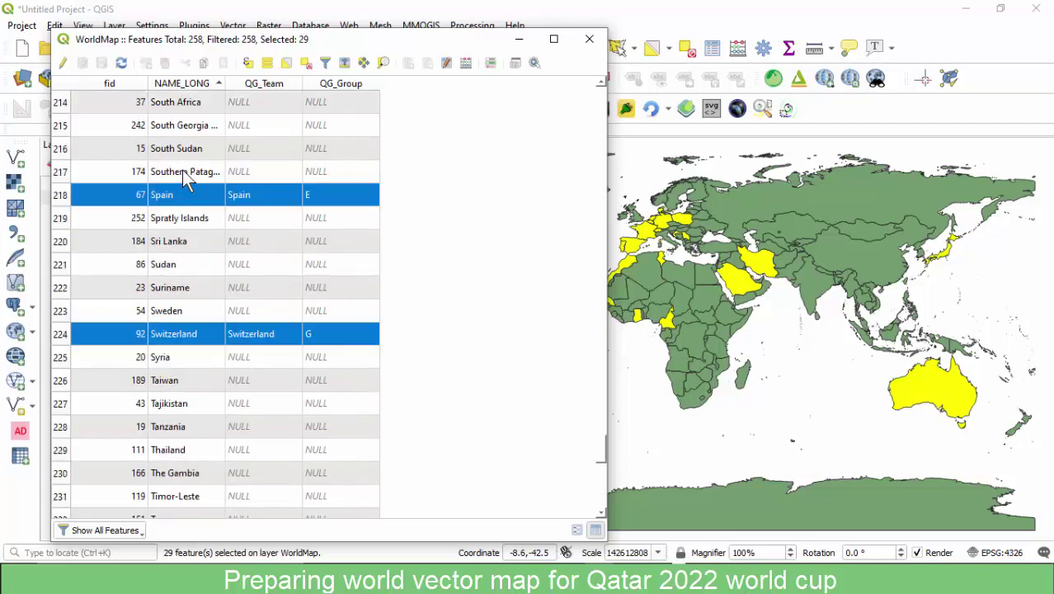
Widen the NAME_LONG column to fit the full country names and find the Republic of Korea row.
double_click(224, 82)
scroll(205, 189, "up", 1)
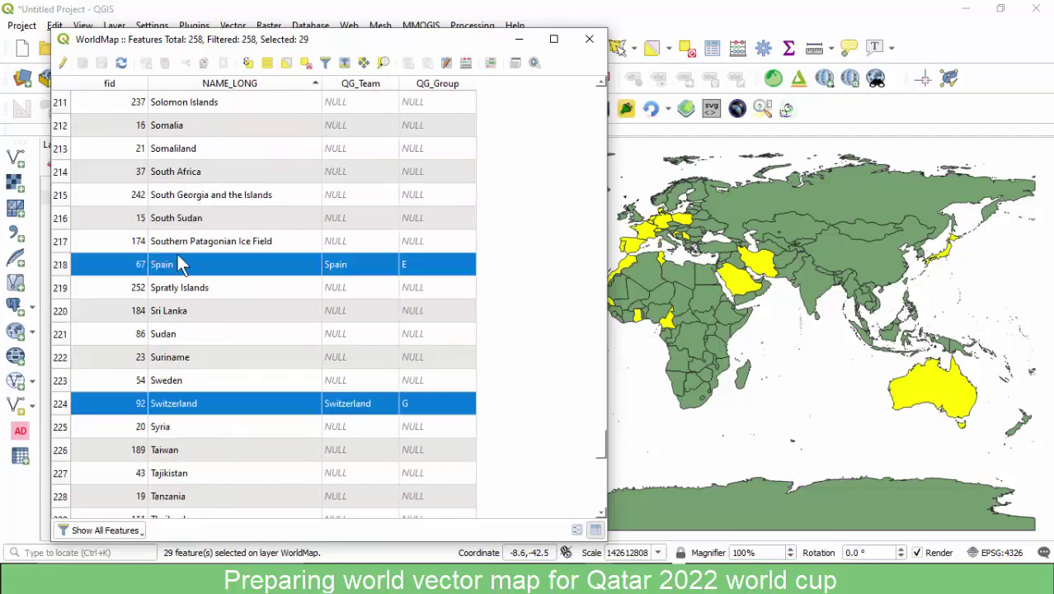
scroll(171, 243, "up", 1)
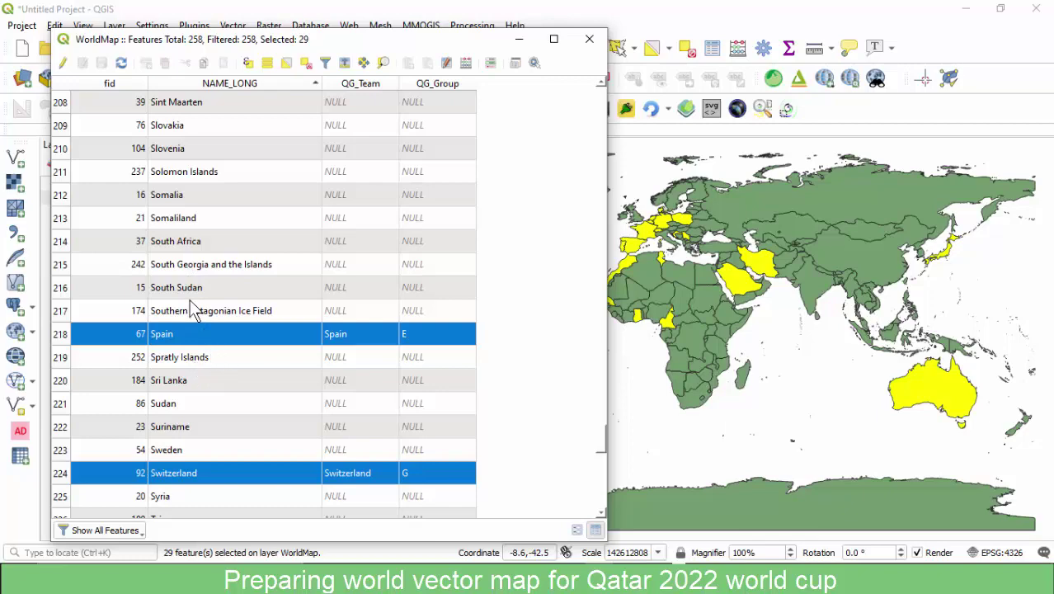
scroll(192, 309, "up", 4)
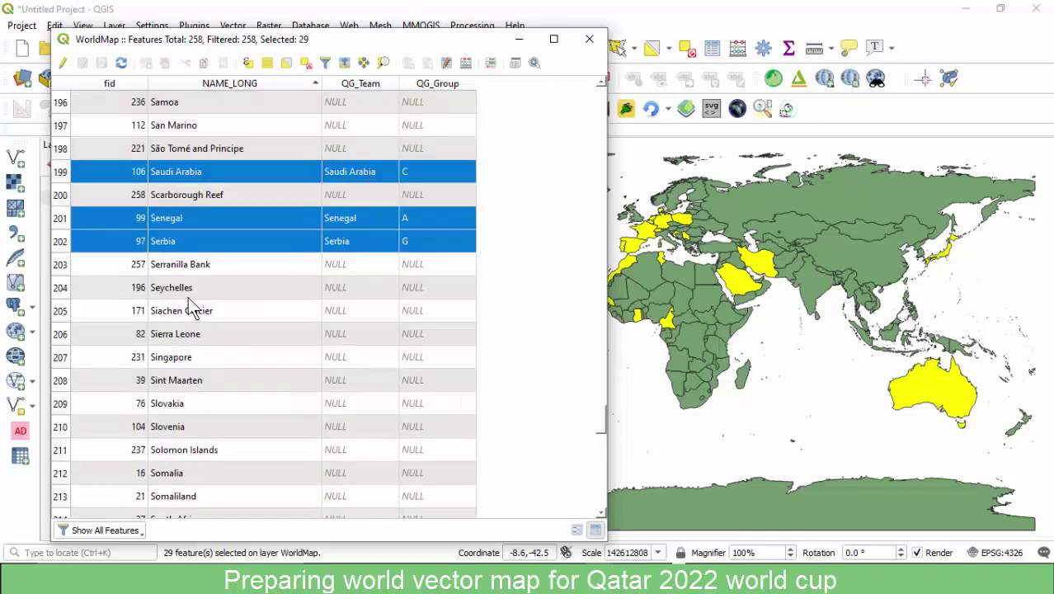
scroll(188, 297, "up", 8)
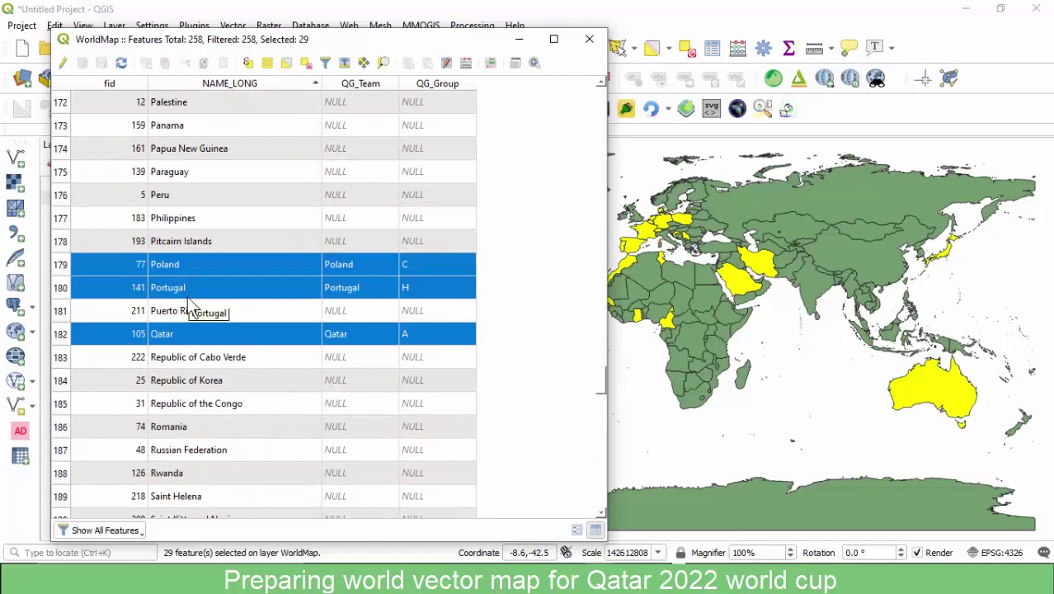
left_click(192, 387)
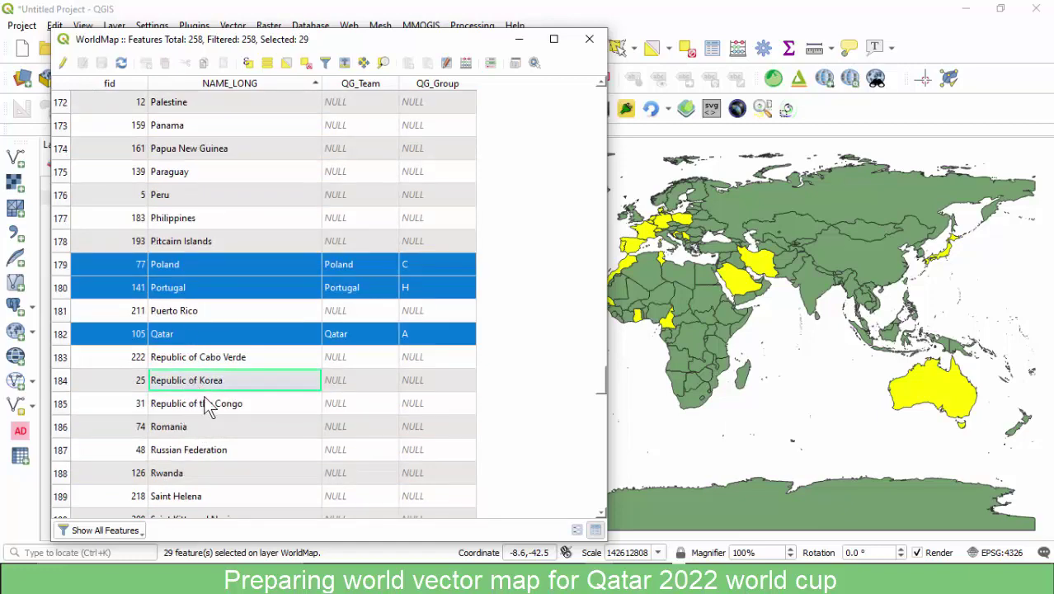
scroll(206, 398, "down", 1)
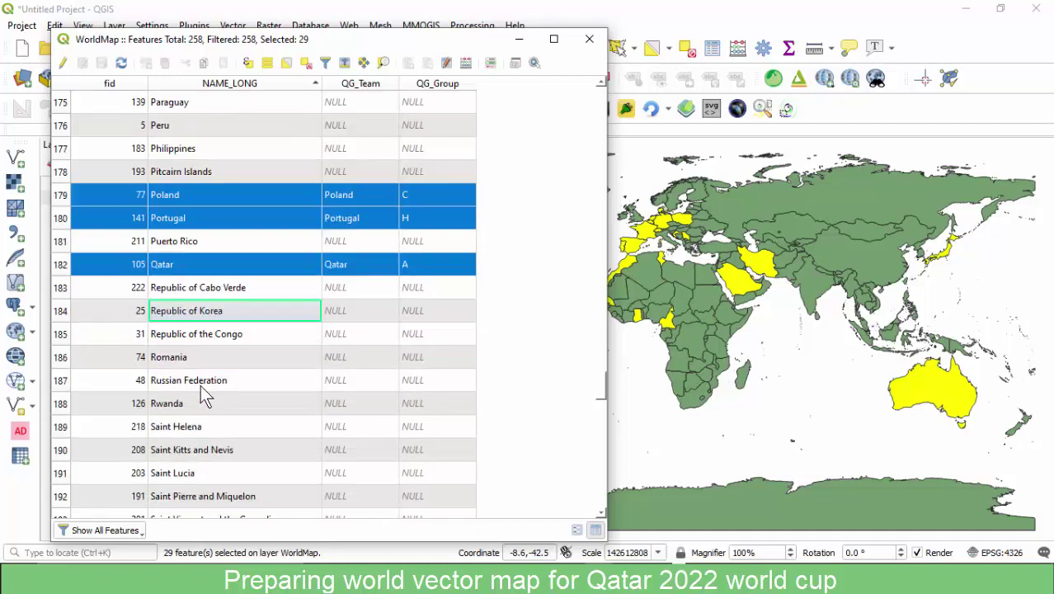
Select the Republic of Korea record and view the highlighted country up close on the map.
left_click(60, 311)
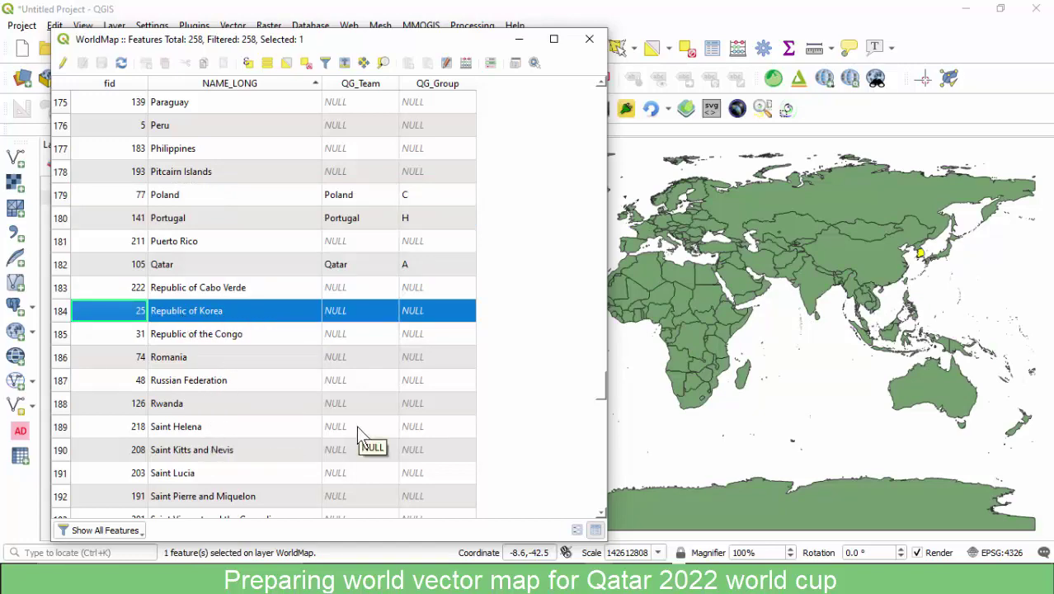
scroll(917, 255, "up", 4)
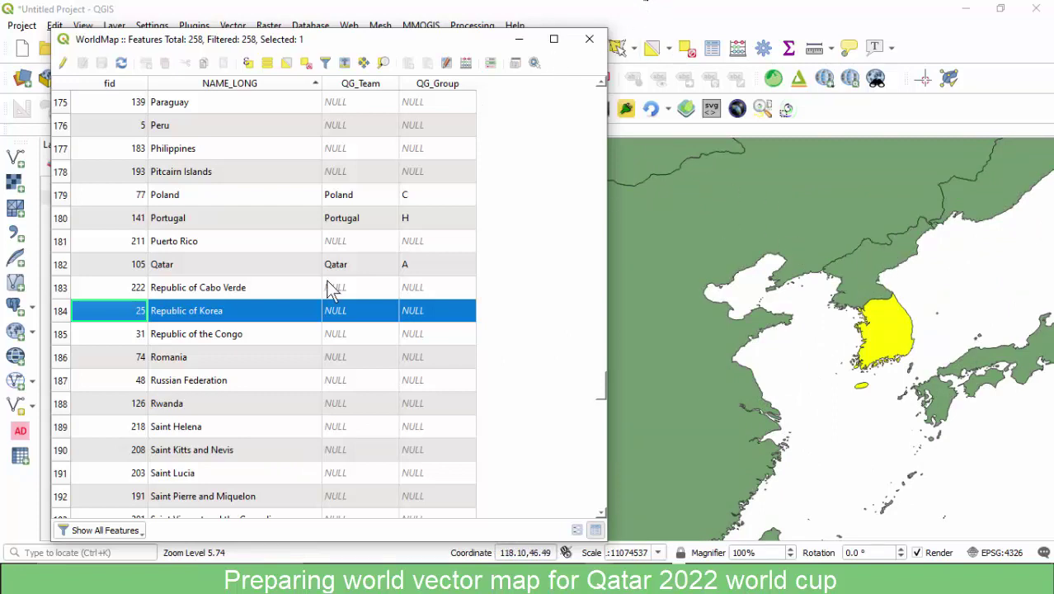
left_click(589, 38)
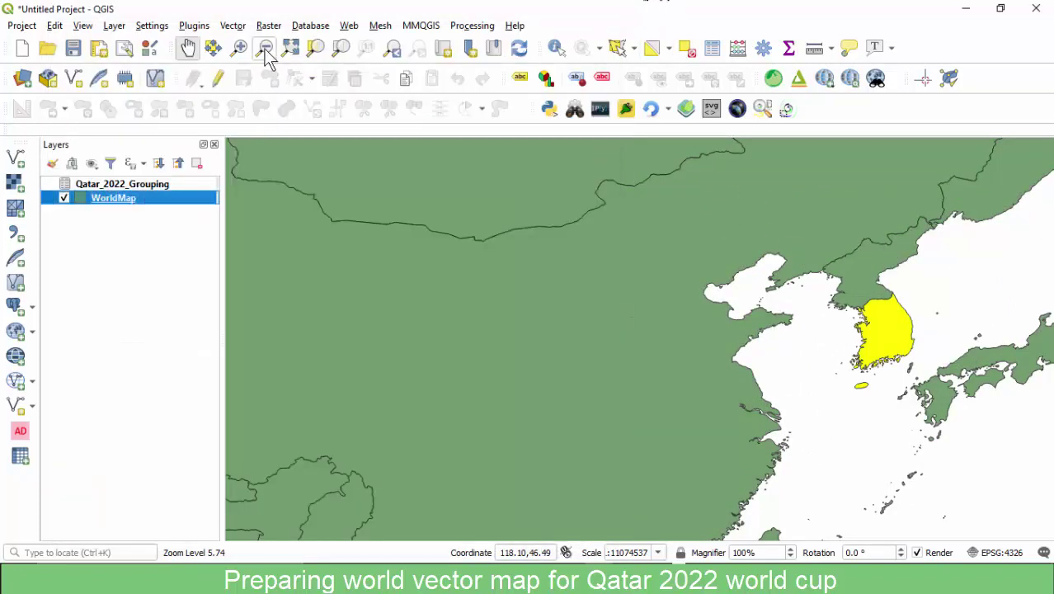
Identify the North and South Korea polygons on the map and compare their NAME_LONG attributes.
left_click(556, 48)
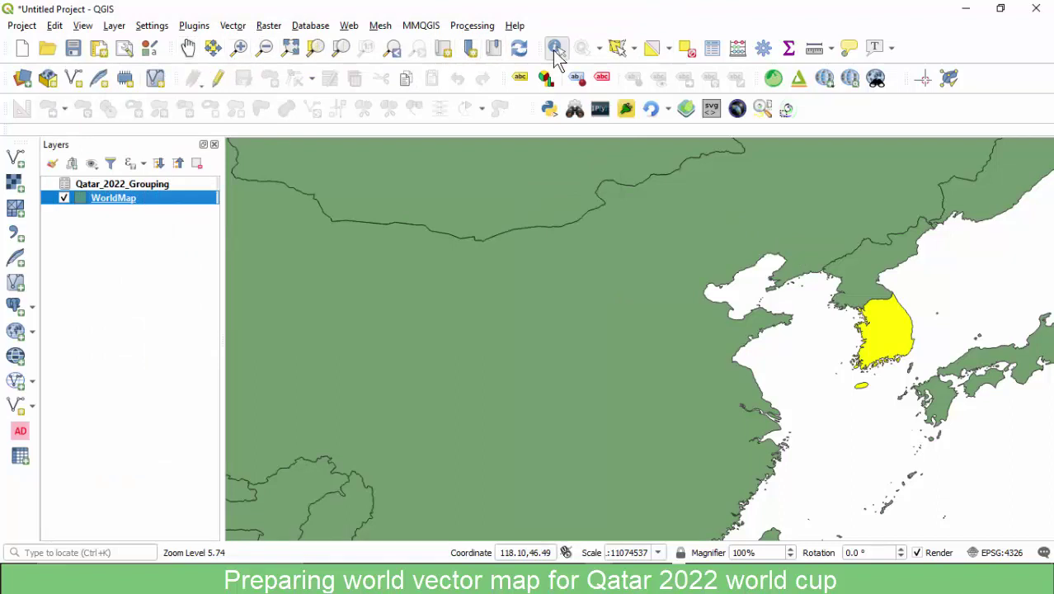
left_click(871, 293)
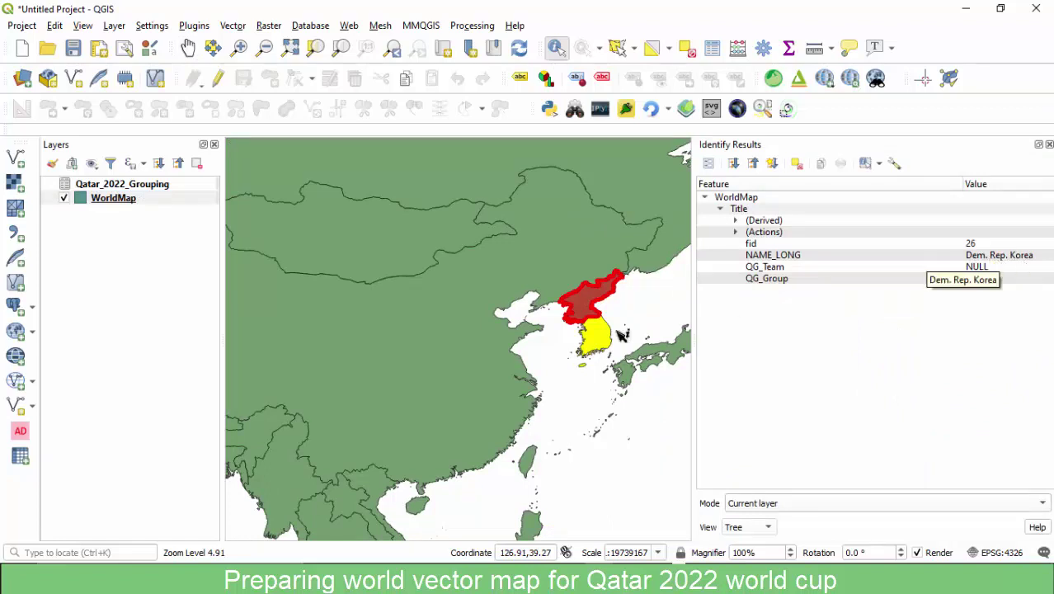
left_click(598, 338)
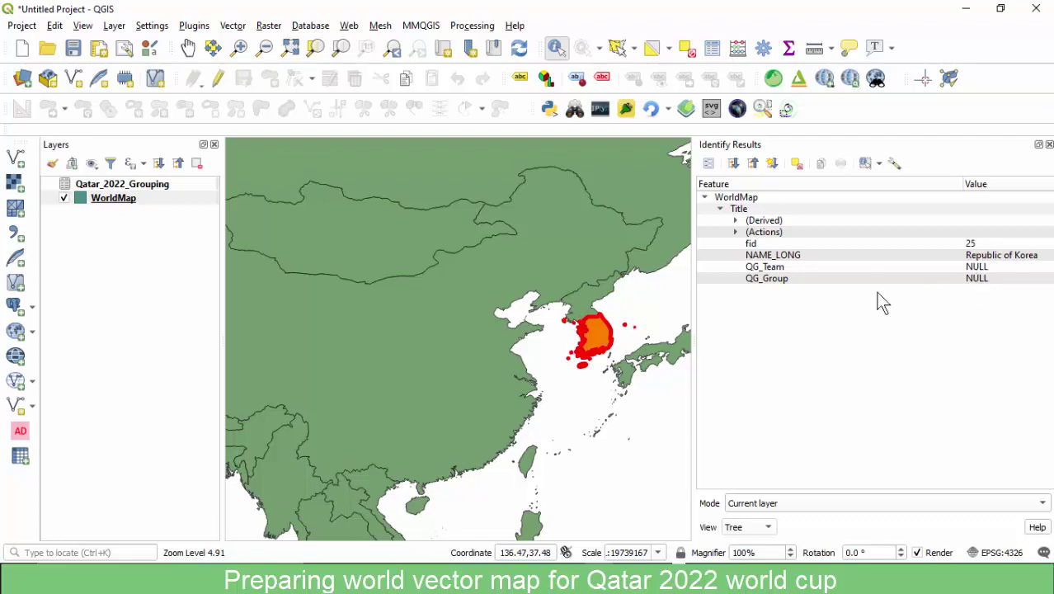
left_click(587, 308)
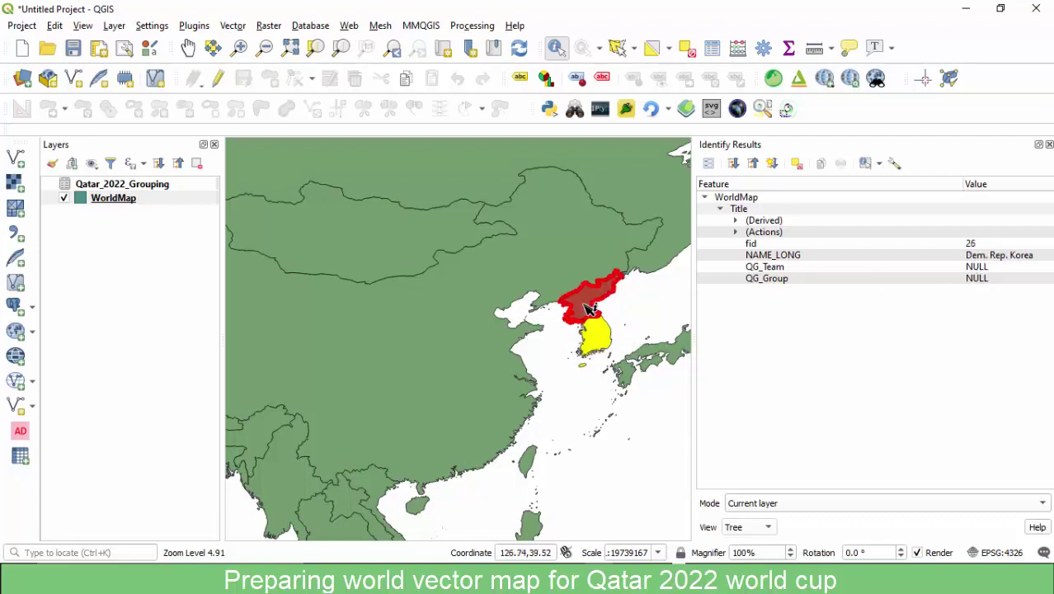
scroll(586, 308, "up", 2)
scroll(576, 306, "down", 2)
scroll(501, 330, "up", 1)
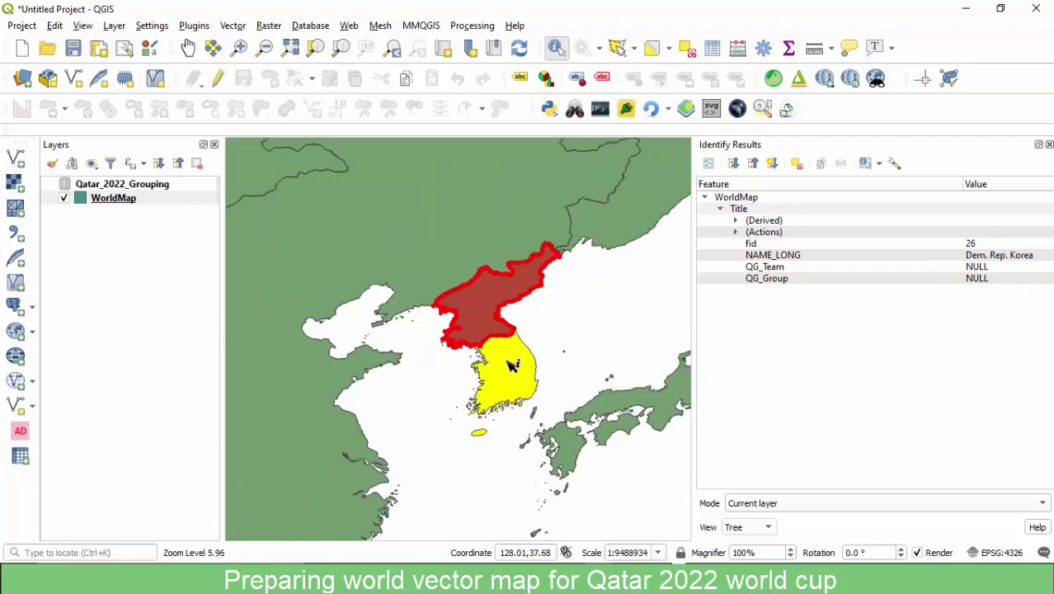
left_click(512, 379)
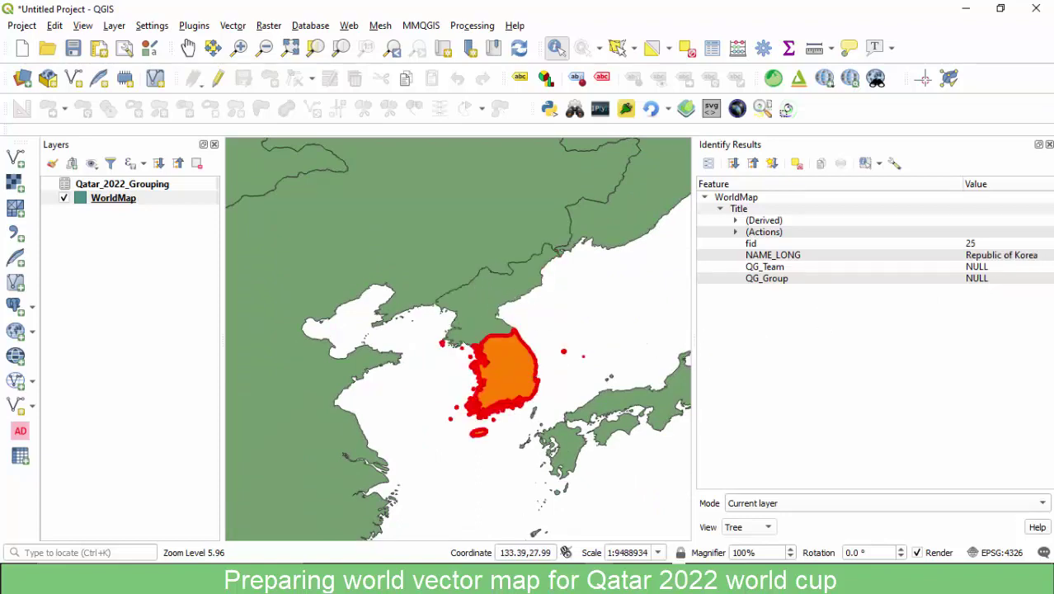
Enable editing on the WorldMap attribute table and rename the Republic of Korea record's NAME_LONG value to South Korea.
mouse_move(601, 582)
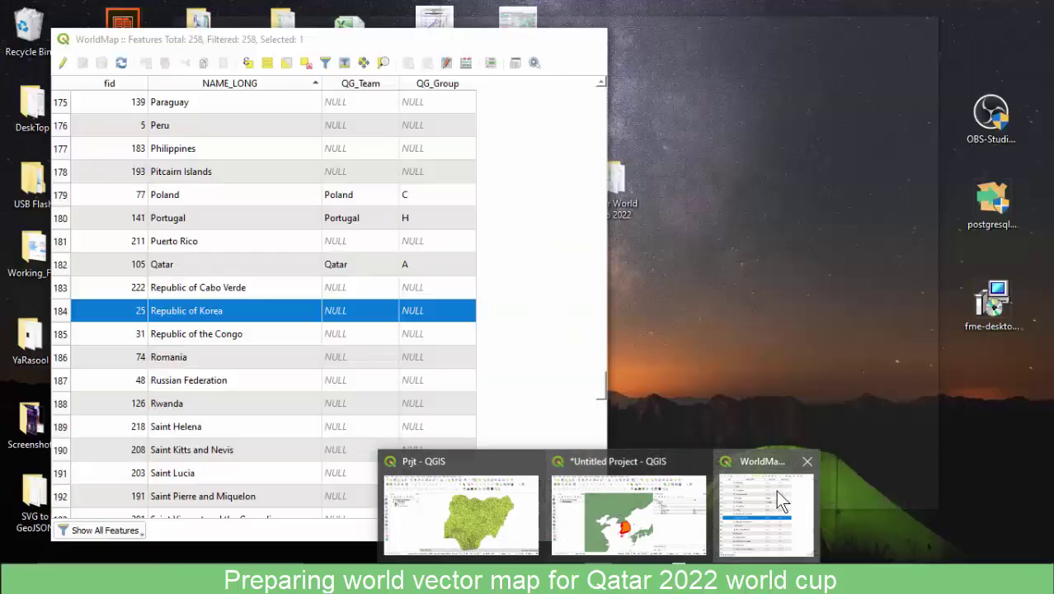
left_click(777, 490)
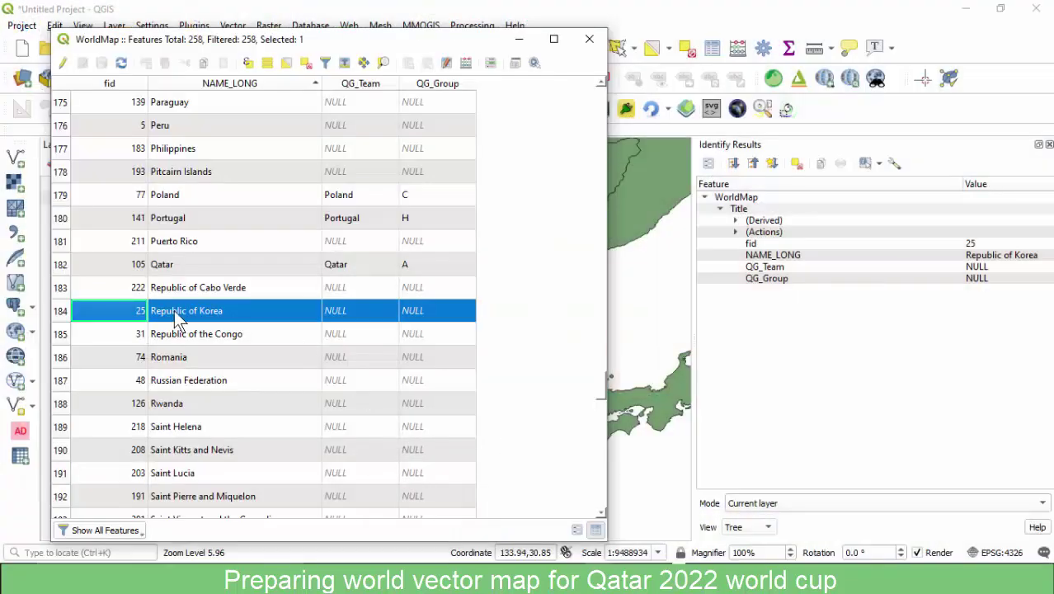
left_click(63, 63)
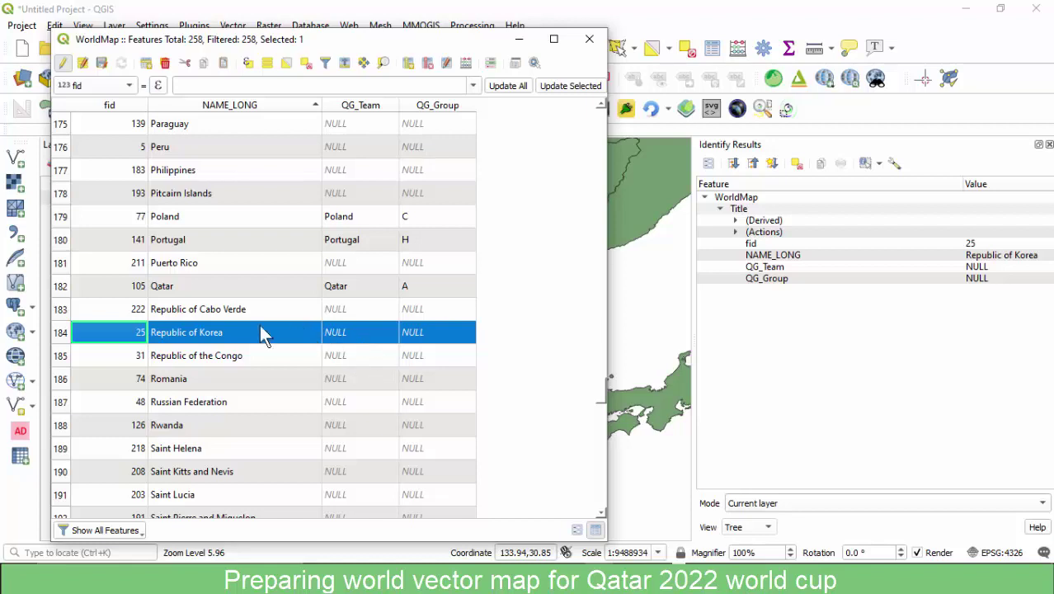
left_click(360, 333)
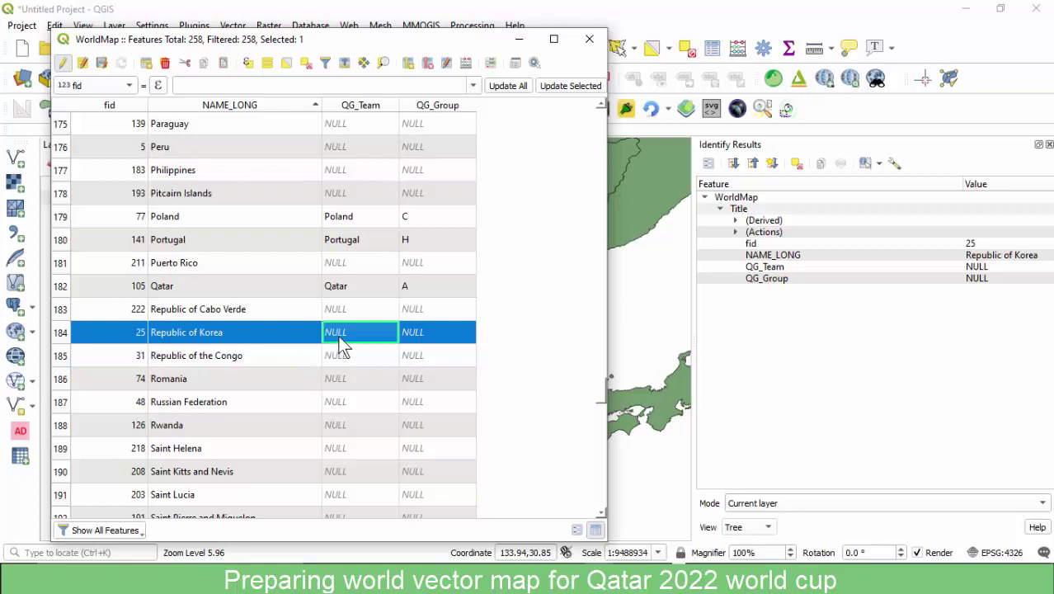
double_click(185, 338)
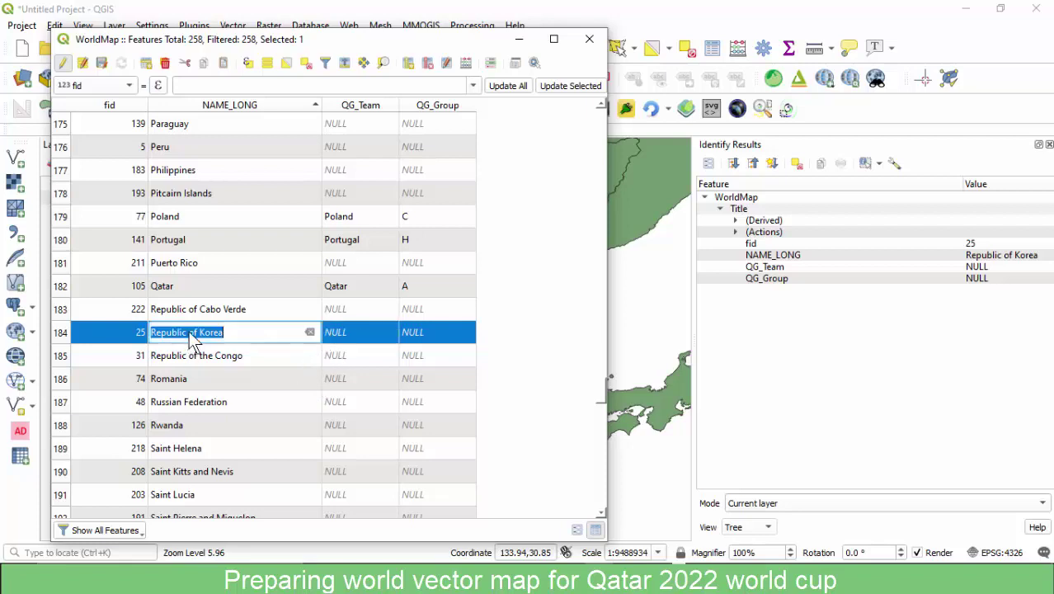
double_click(191, 333)
key("ctrl+a")
type("South Korea")
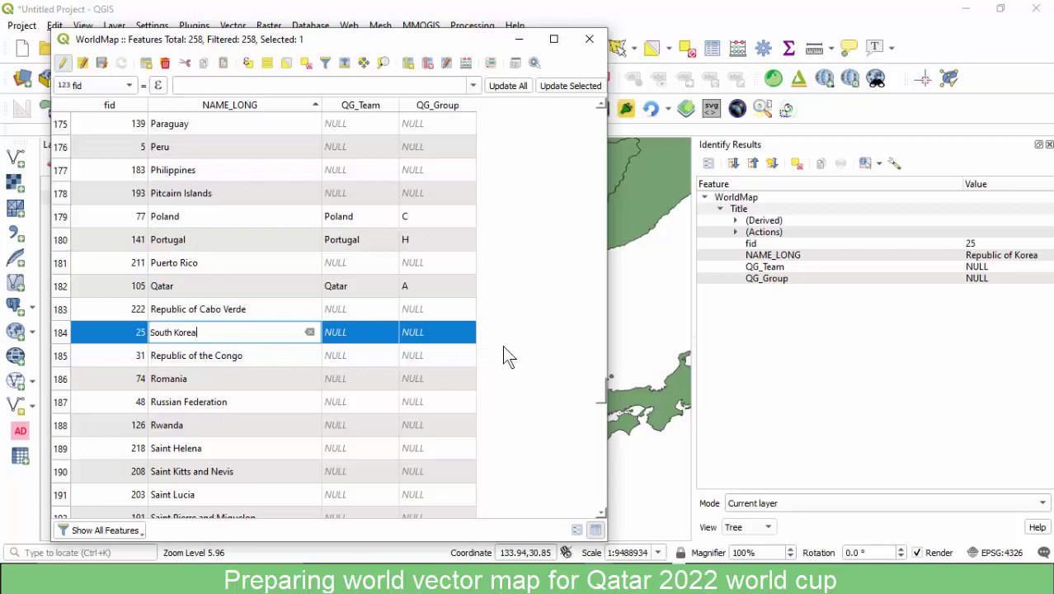
key("Return")
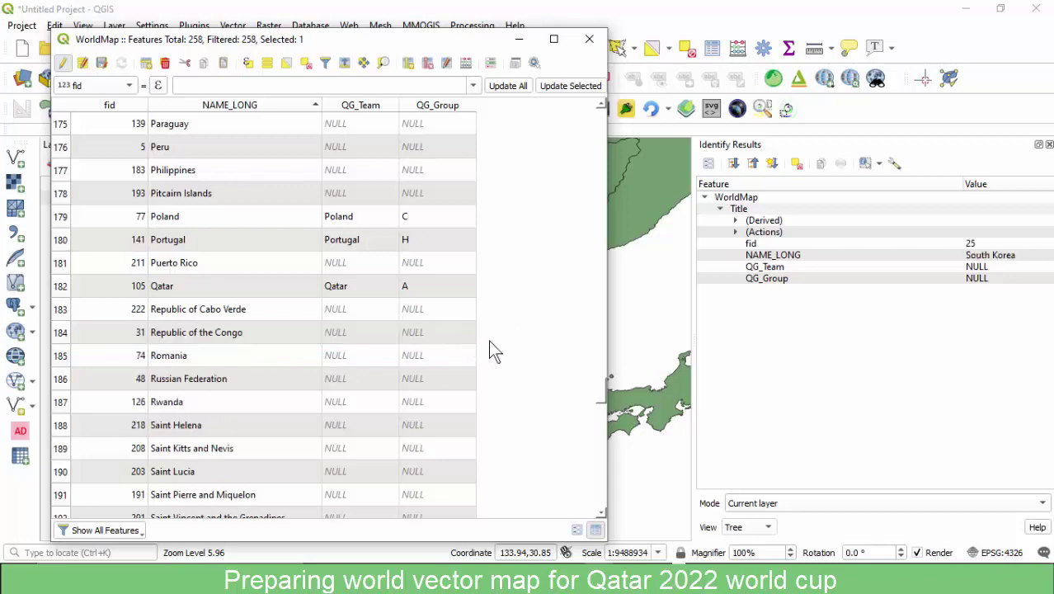
Sort the WorldMap attribute table by QG_Team in descending order and view the matched teams.
scroll(382, 323, "up", 20)
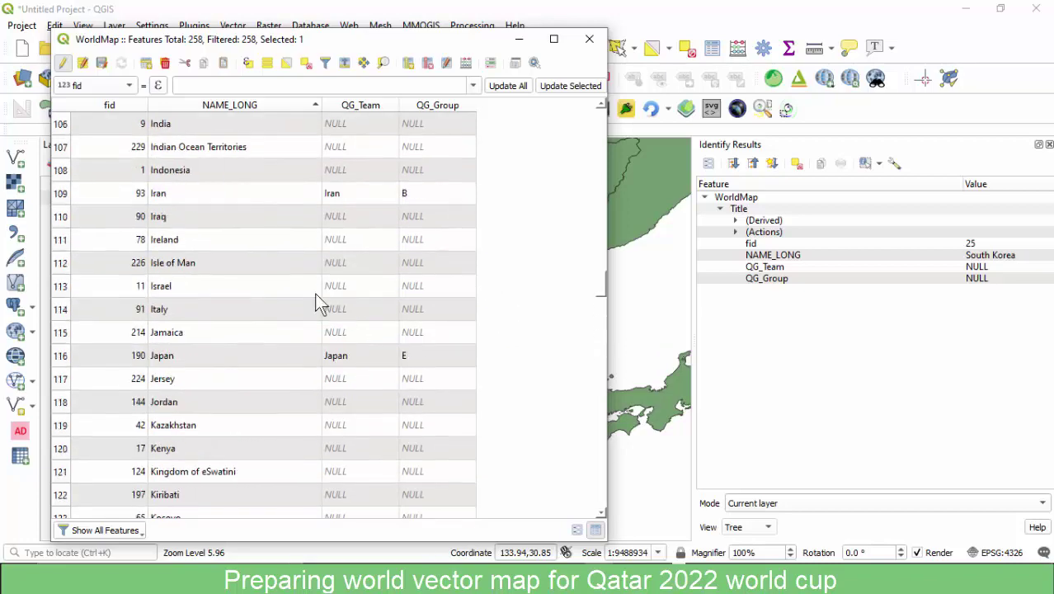
scroll(259, 254, "up", 11)
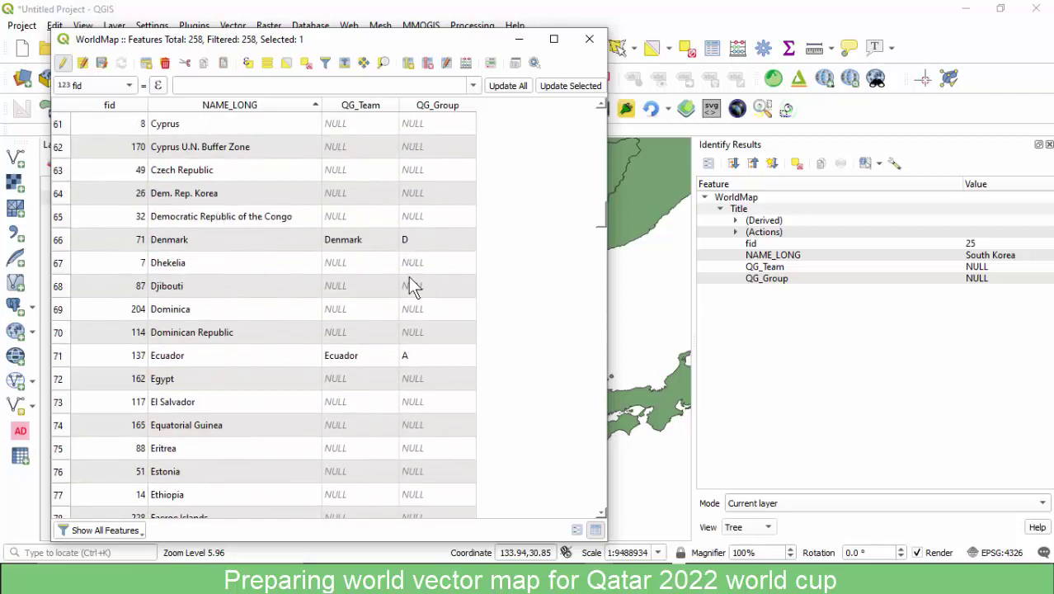
scroll(412, 285, "up", 4)
left_click(368, 108)
left_click(366, 105)
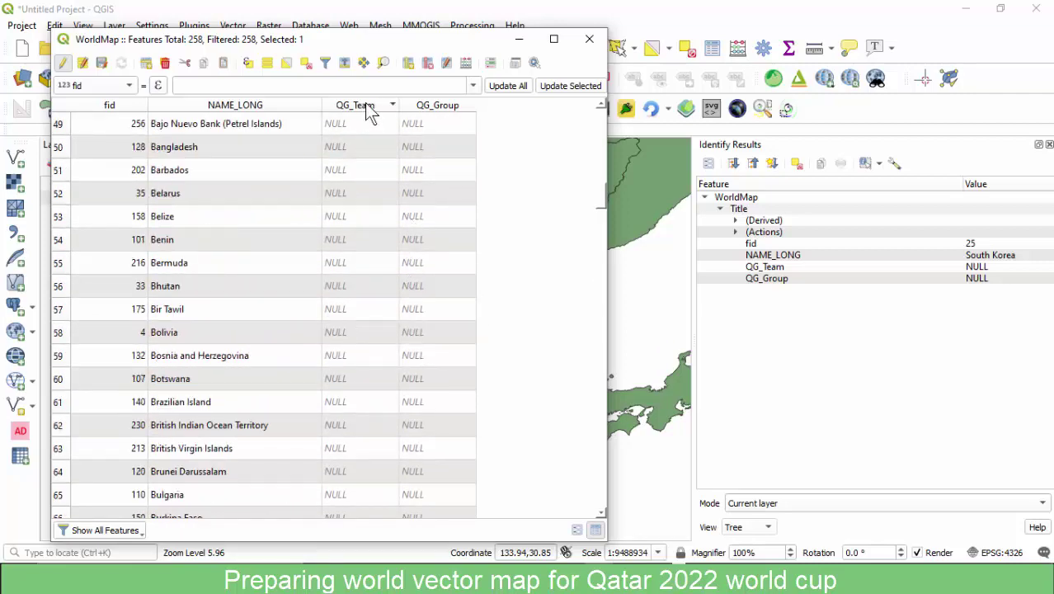
scroll(377, 185, "up", 10)
scroll(400, 194, "up", 6)
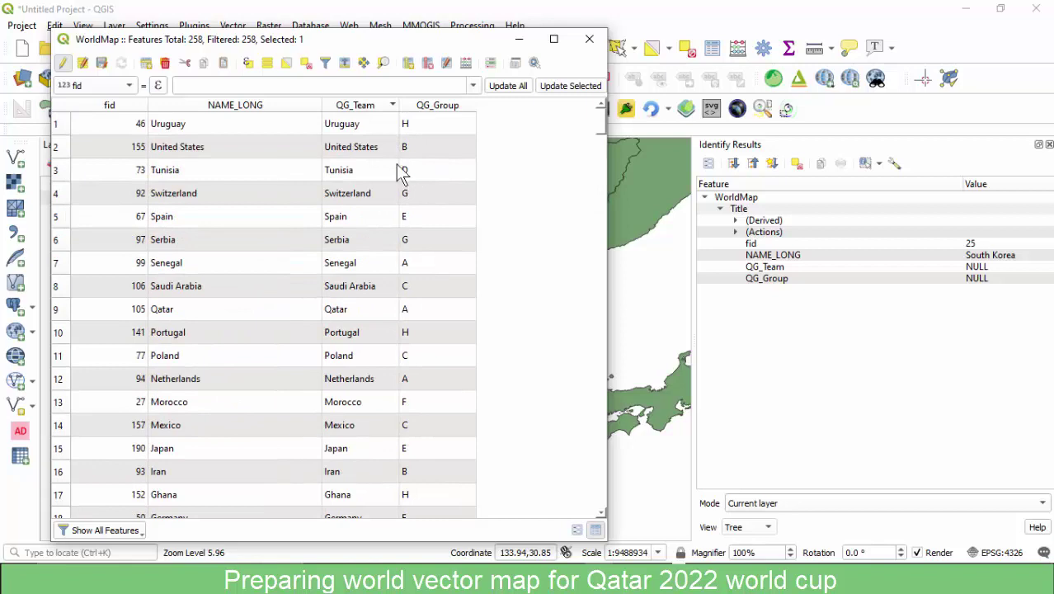
Sort the table by QG_Group in descending order and check where the joined group values end.
left_click(438, 110)
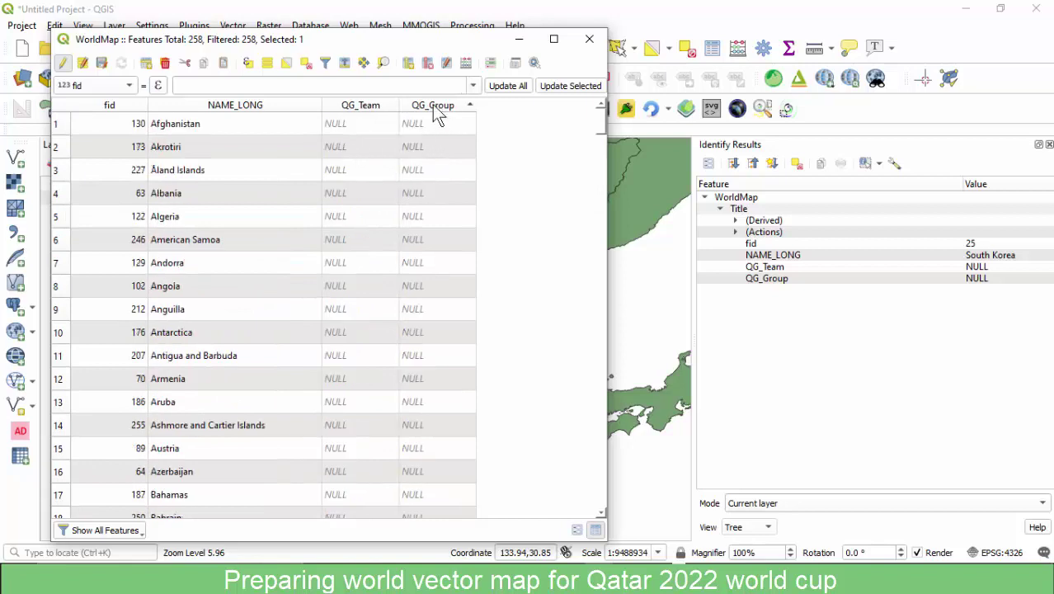
left_click(434, 107)
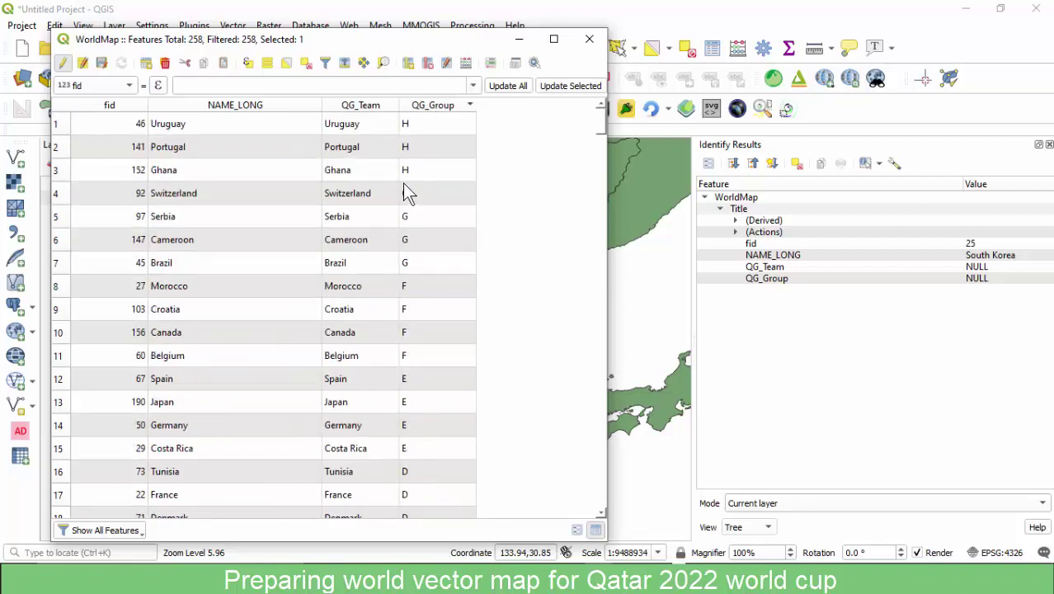
scroll(418, 280, "down", 11)
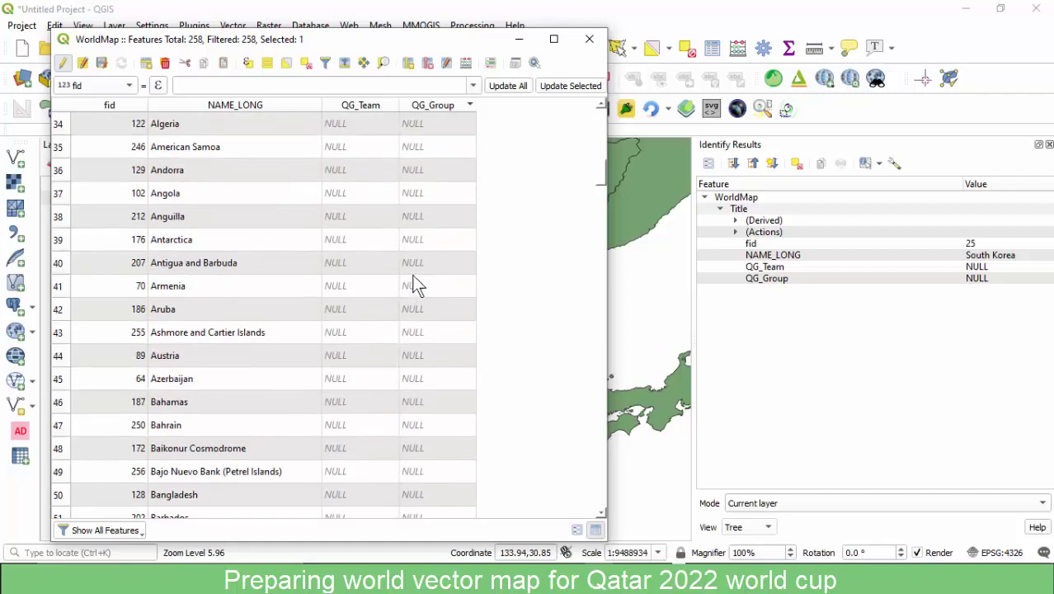
scroll(411, 274, "up", 3)
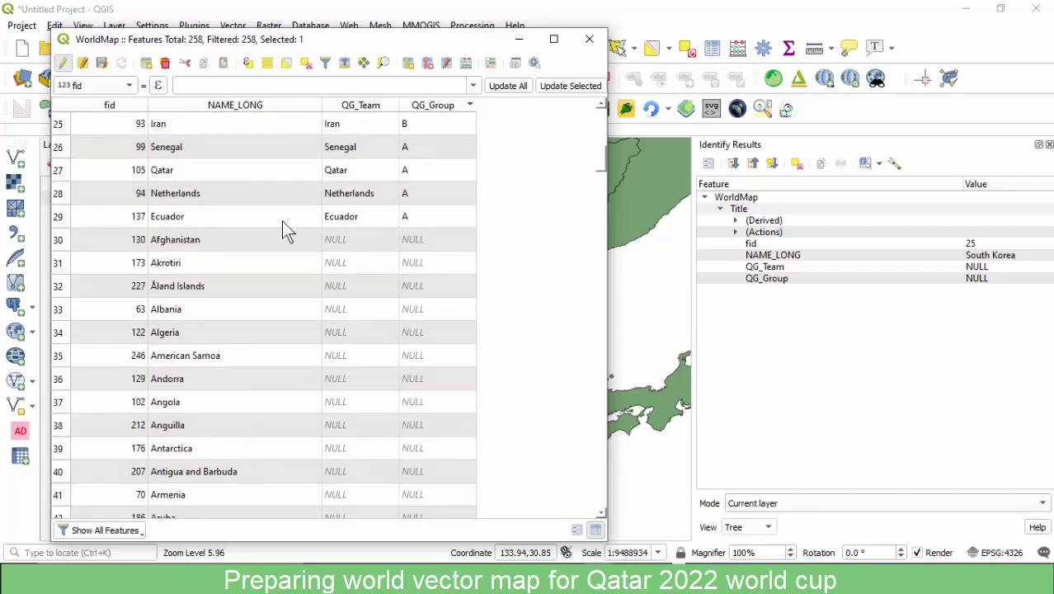
scroll(364, 223, "up", 1)
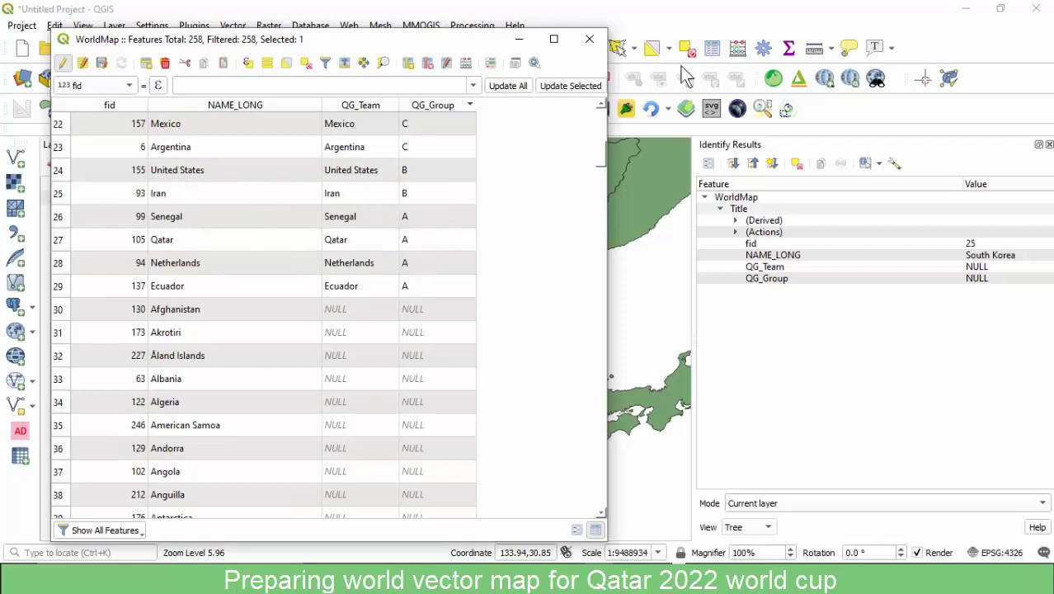
Close the identify results and show Qatar_2022_Grouping.csv in OpenOffice Calc beside the WorldMap attribute table.
left_click(1052, 157)
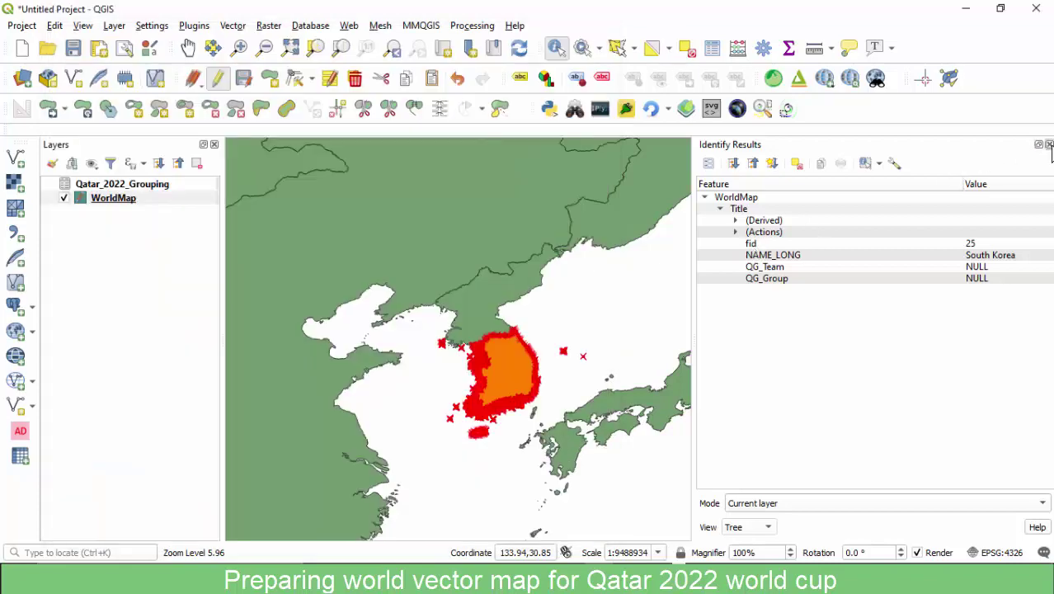
left_click(1049, 144)
scroll(627, 445, "up", 2)
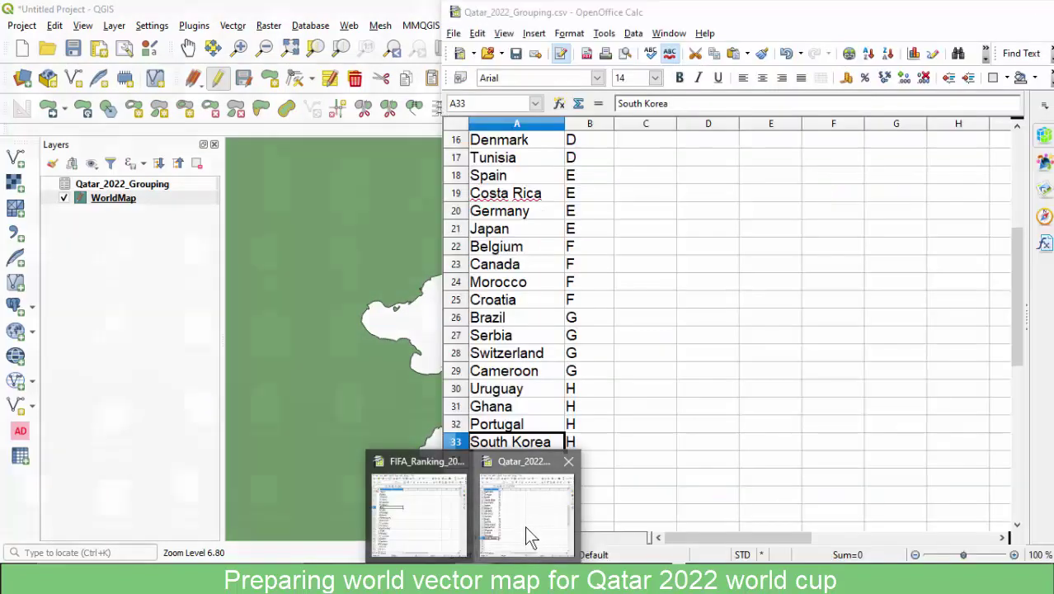
left_click(525, 526)
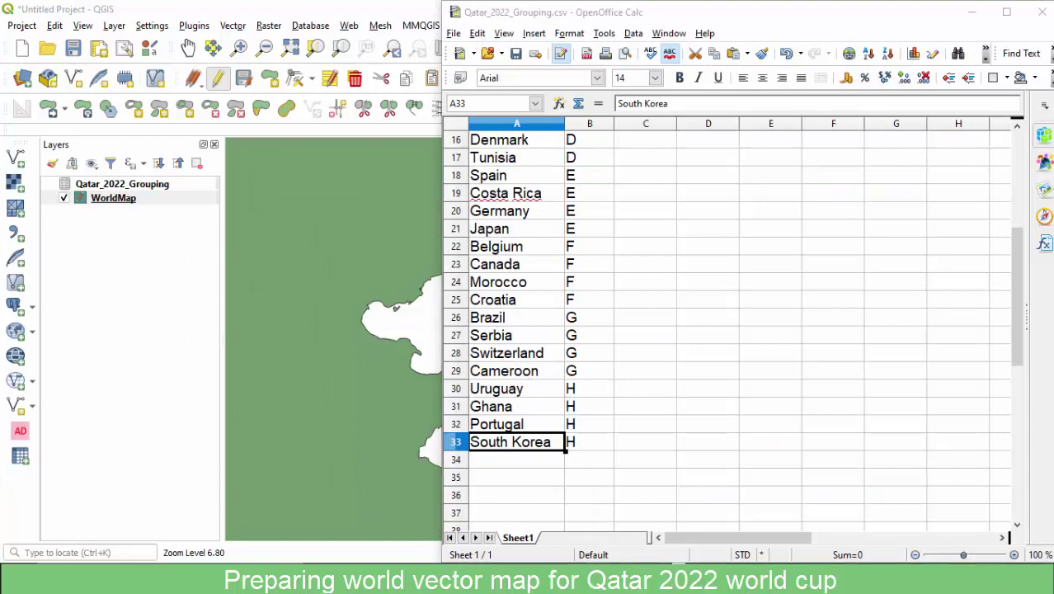
mouse_move(594, 582)
left_click(779, 492)
left_click(697, 300)
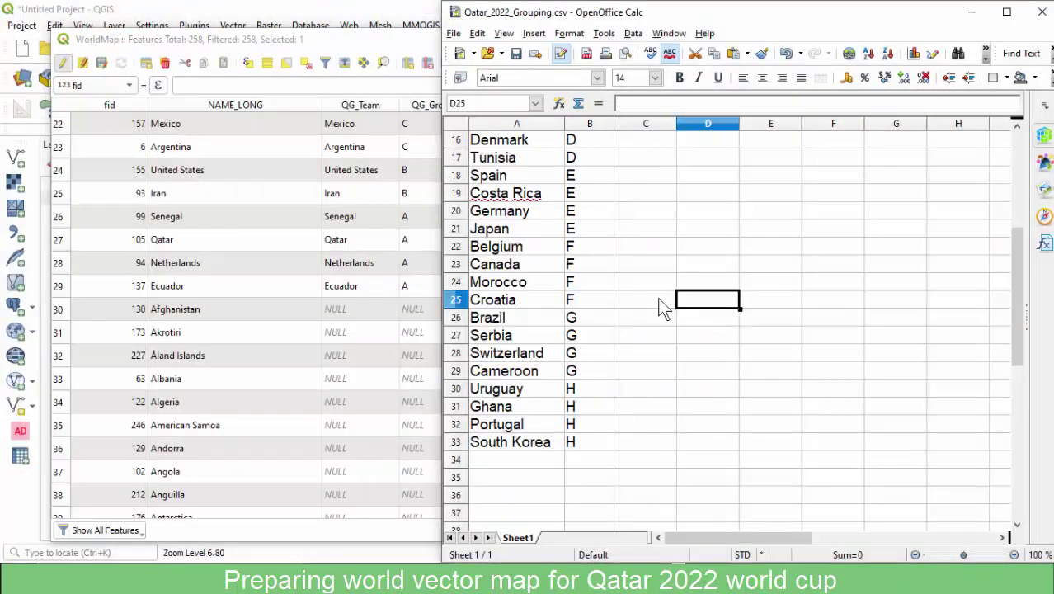
Compare the Group B teams in the grouping spreadsheet with the joined WorldMap rows, checking England, Iran, United States and Wales.
scroll(528, 359, "up", 4)
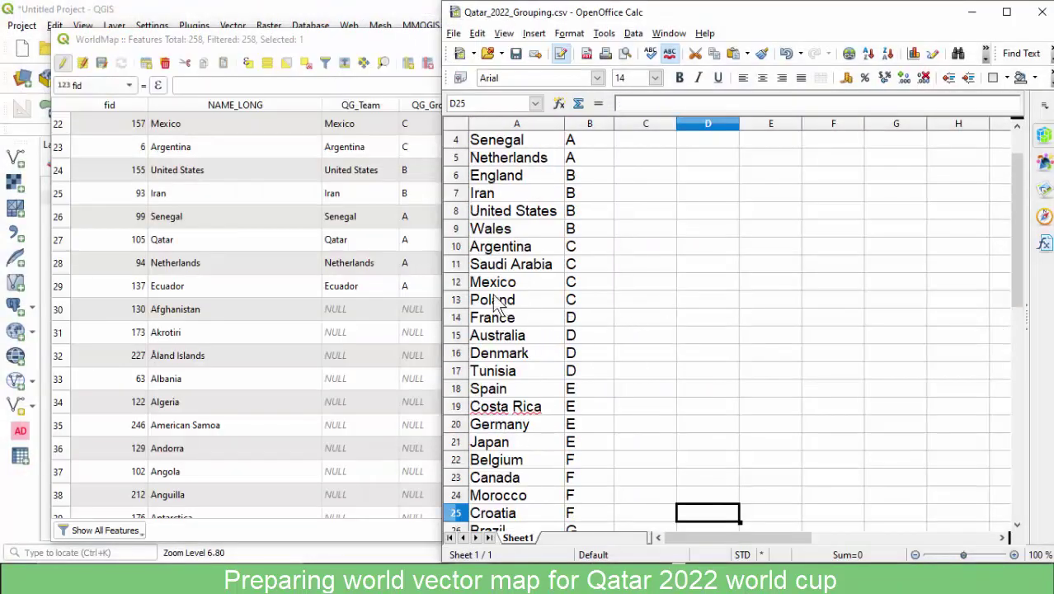
left_click(573, 176)
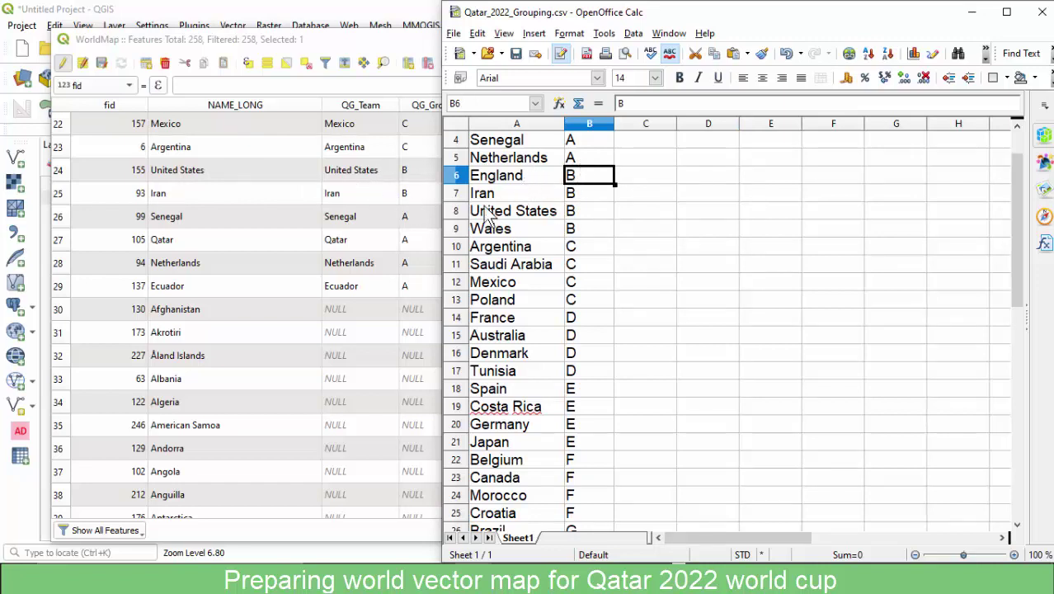
left_click(544, 212)
left_click(528, 196)
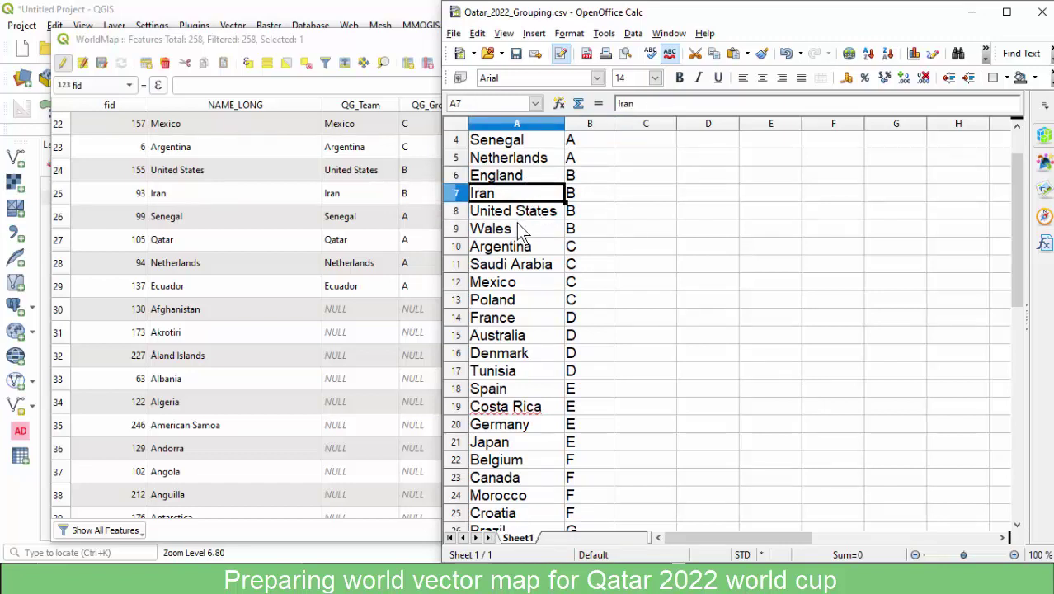
left_click_drag(528, 196, 512, 233)
left_click(528, 176)
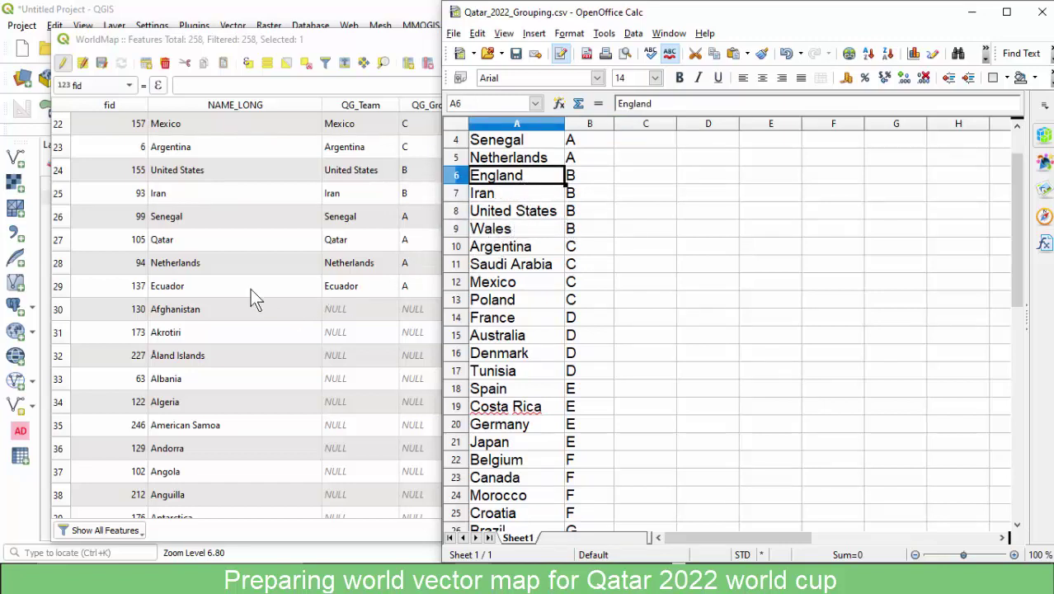
Sort the WorldMap table by NAME_LONG in ascending order and search the country names for an England entry.
scroll(228, 256, "down", 8)
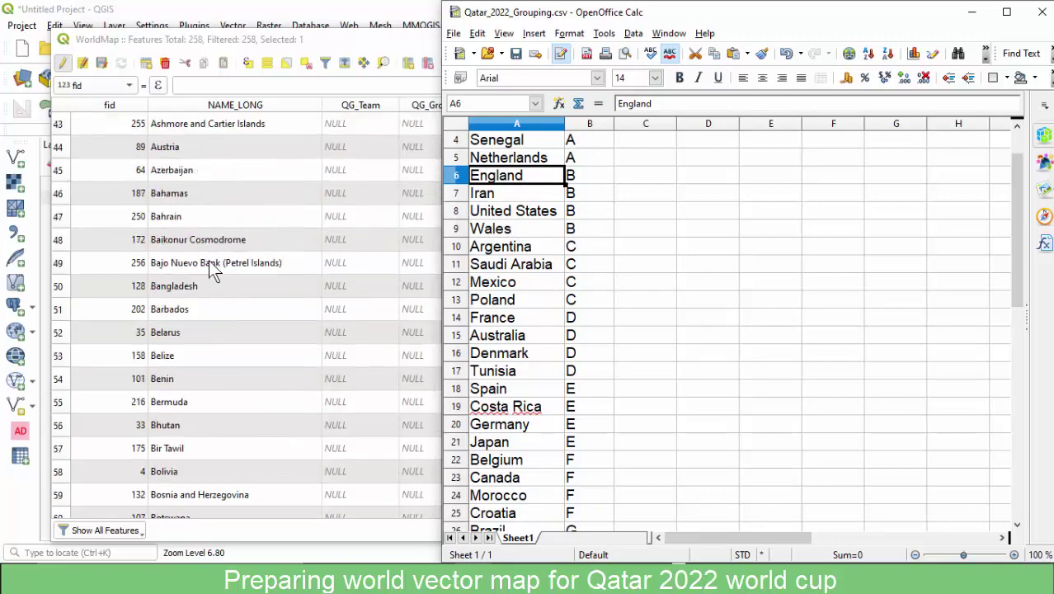
scroll(208, 264, "down", 1)
scroll(207, 264, "up", 8)
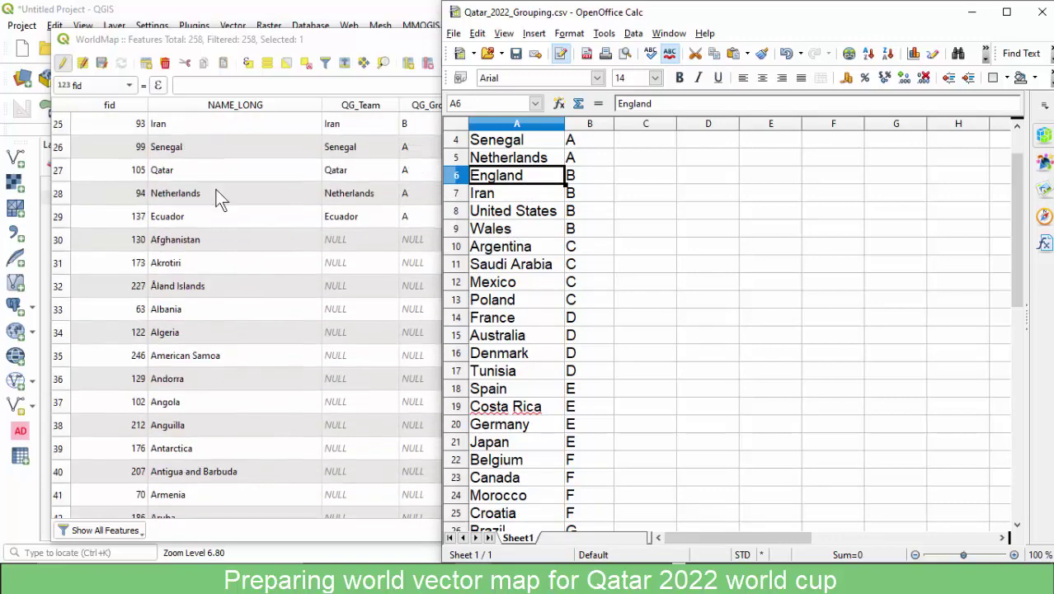
left_click(221, 106)
left_click(221, 106)
scroll(208, 185, "up", 8)
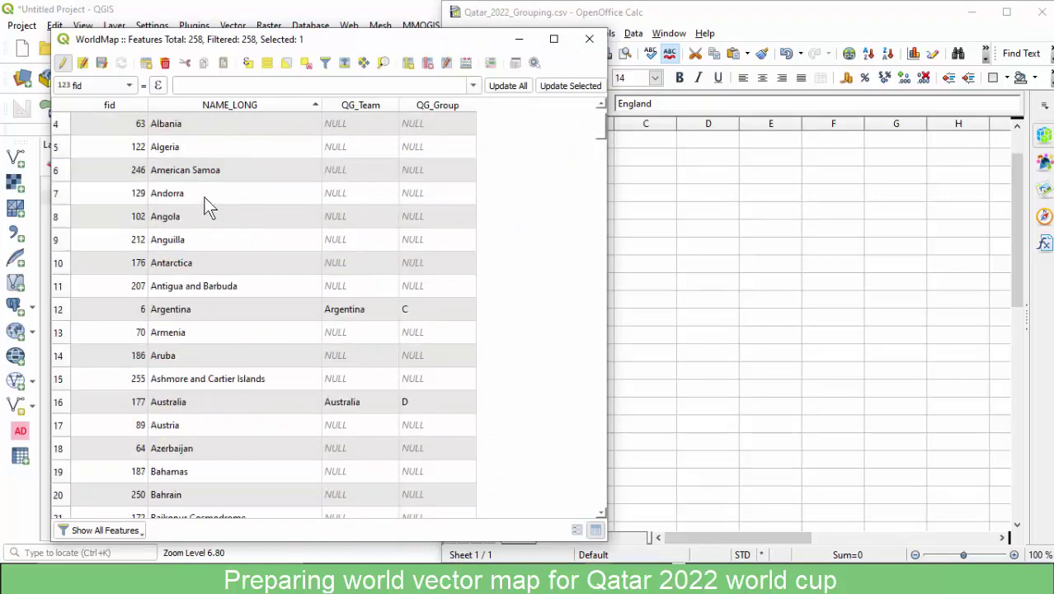
scroll(202, 198, "down", 16)
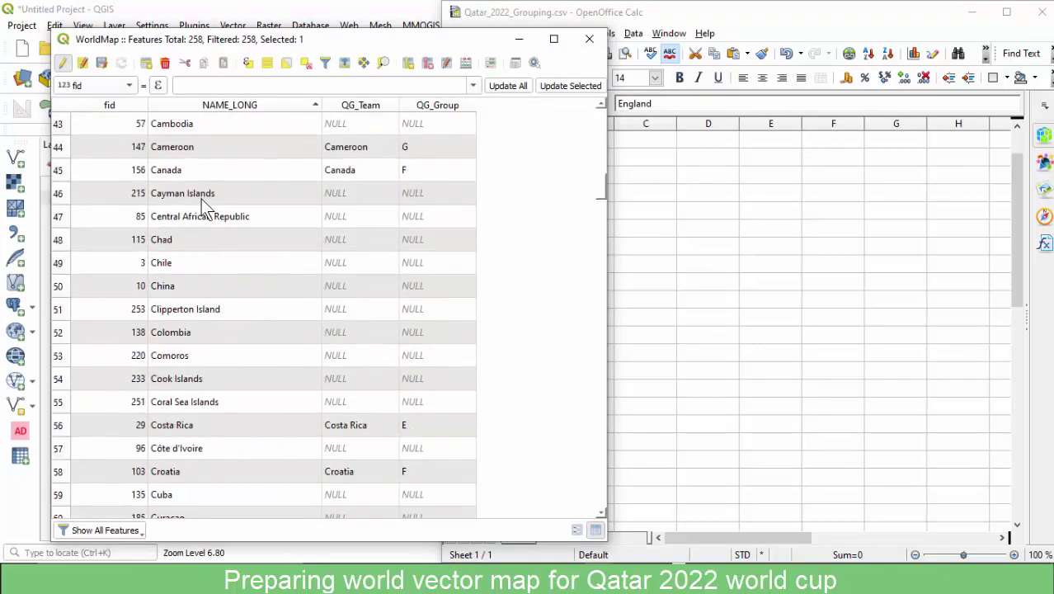
scroll(202, 199, "down", 10)
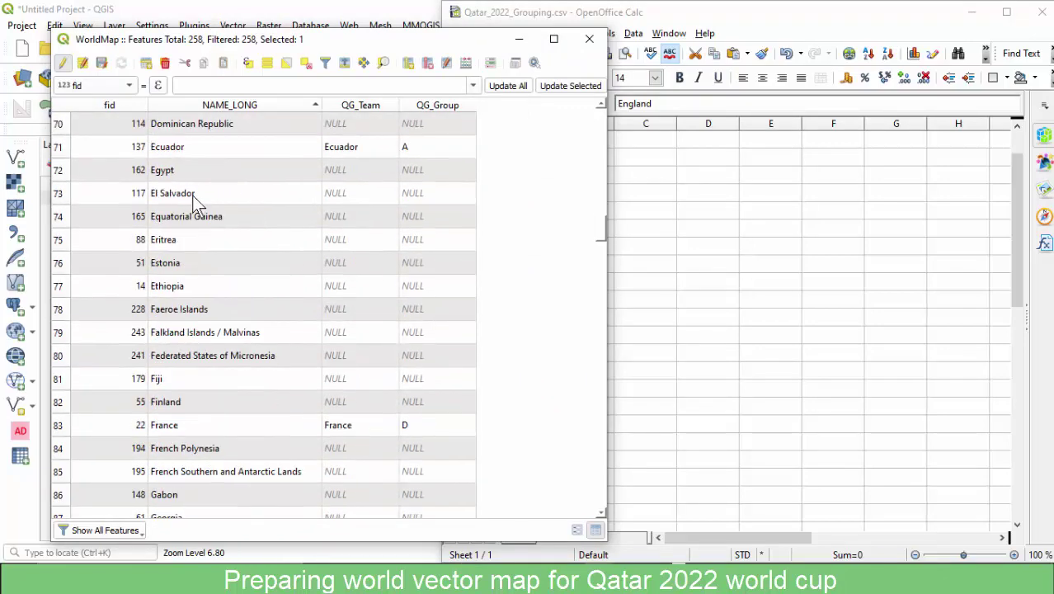
scroll(193, 198, "down", 6)
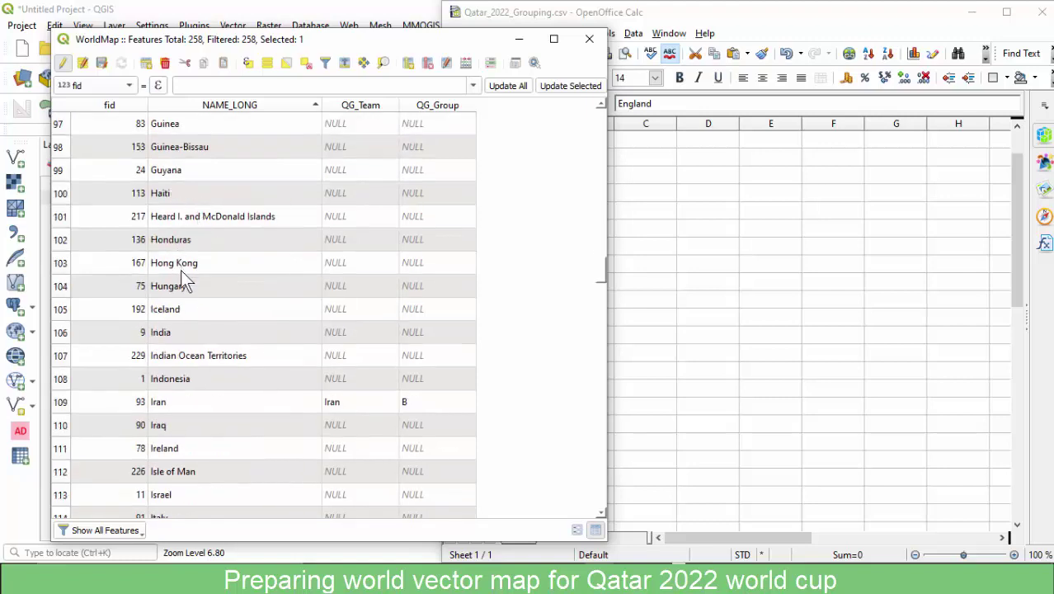
scroll(185, 341, "down", 1)
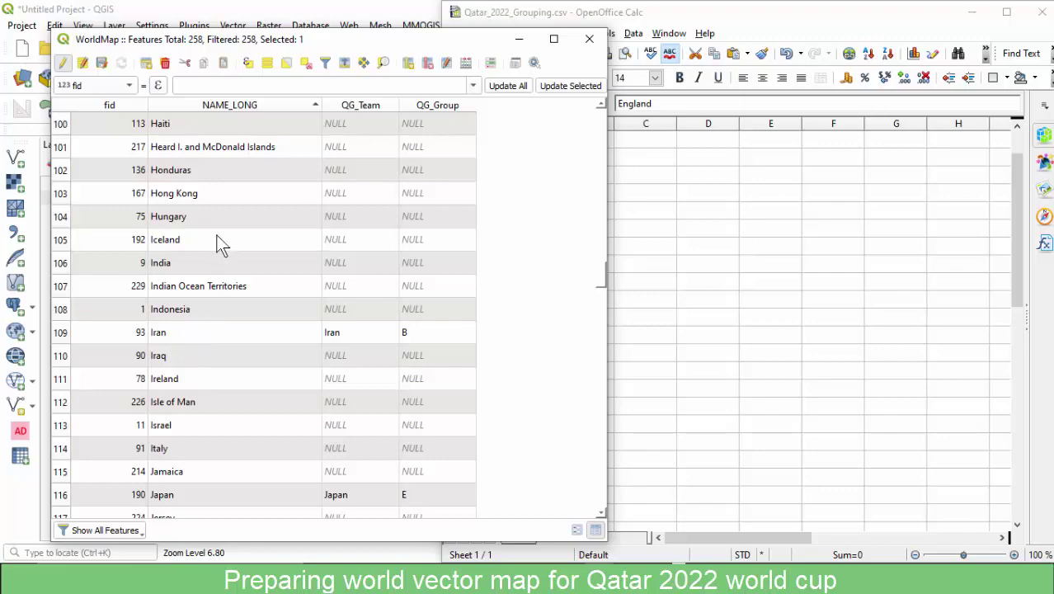
scroll(206, 234, "up", 20)
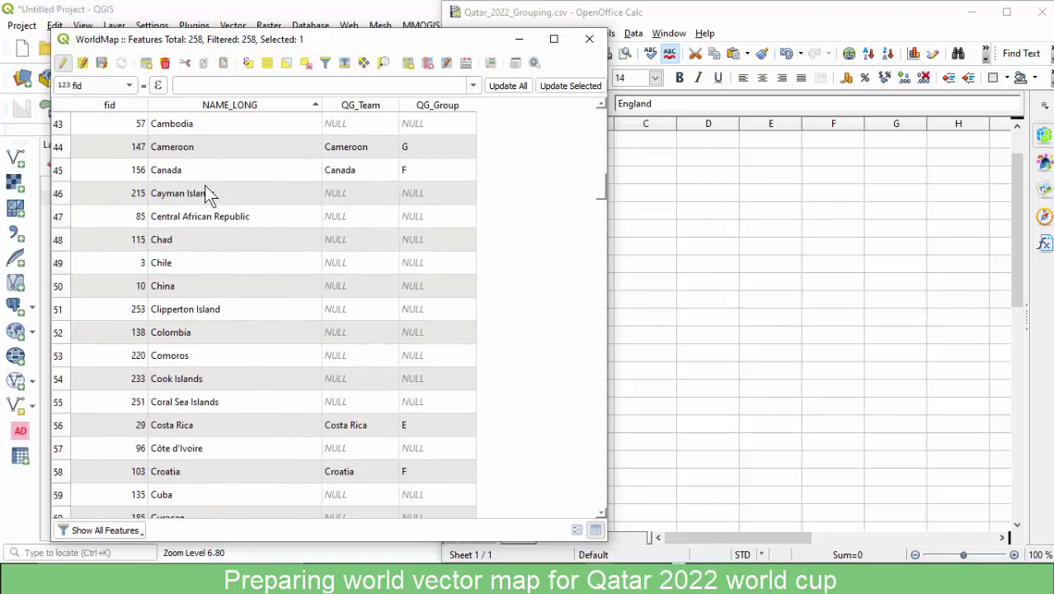
scroll(207, 194, "up", 9)
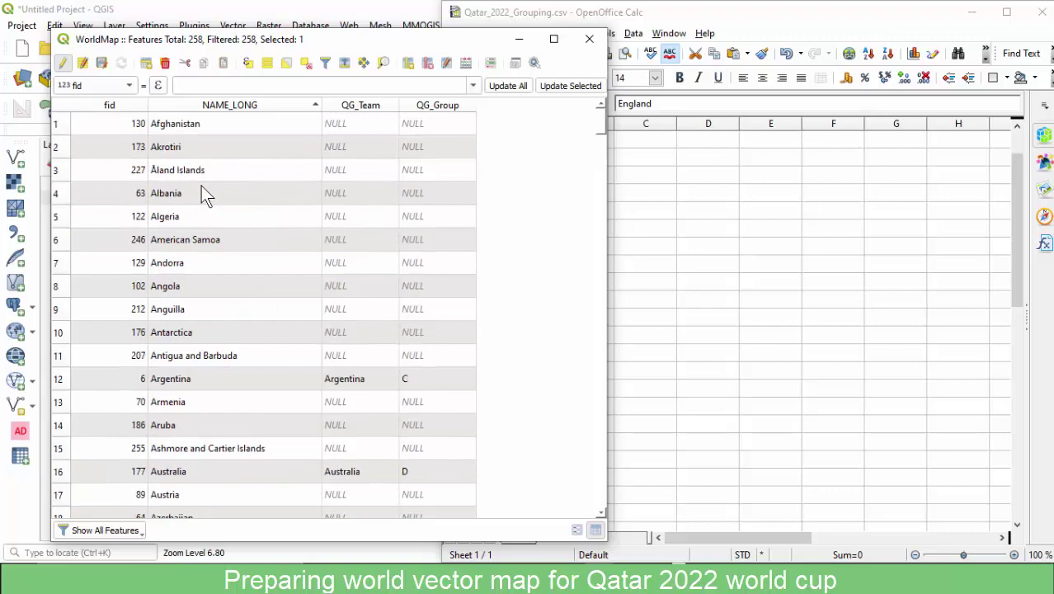
scroll(356, 180, "down", 5)
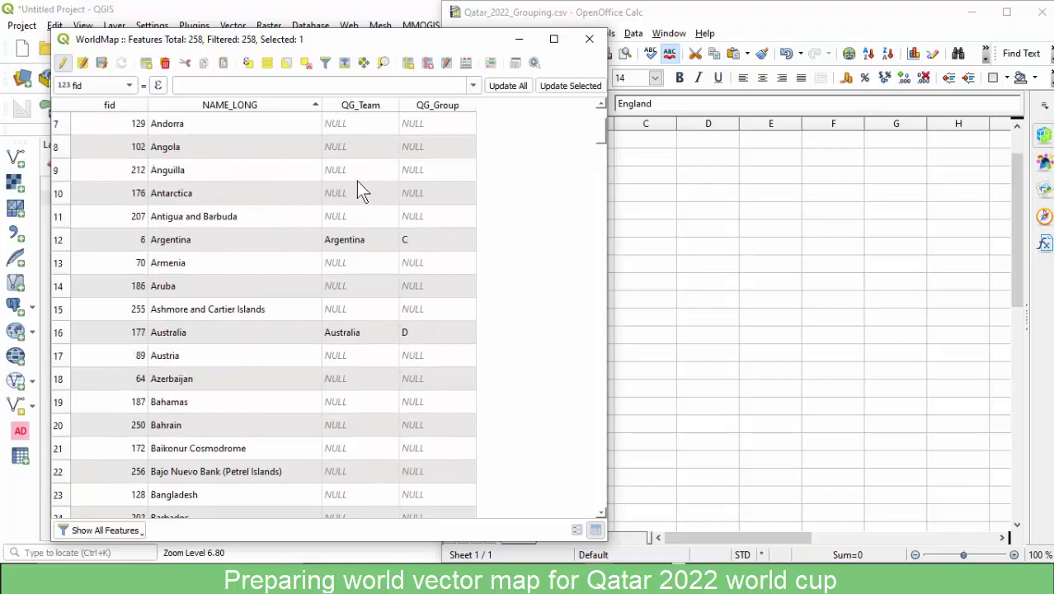
scroll(190, 245, "down", 11)
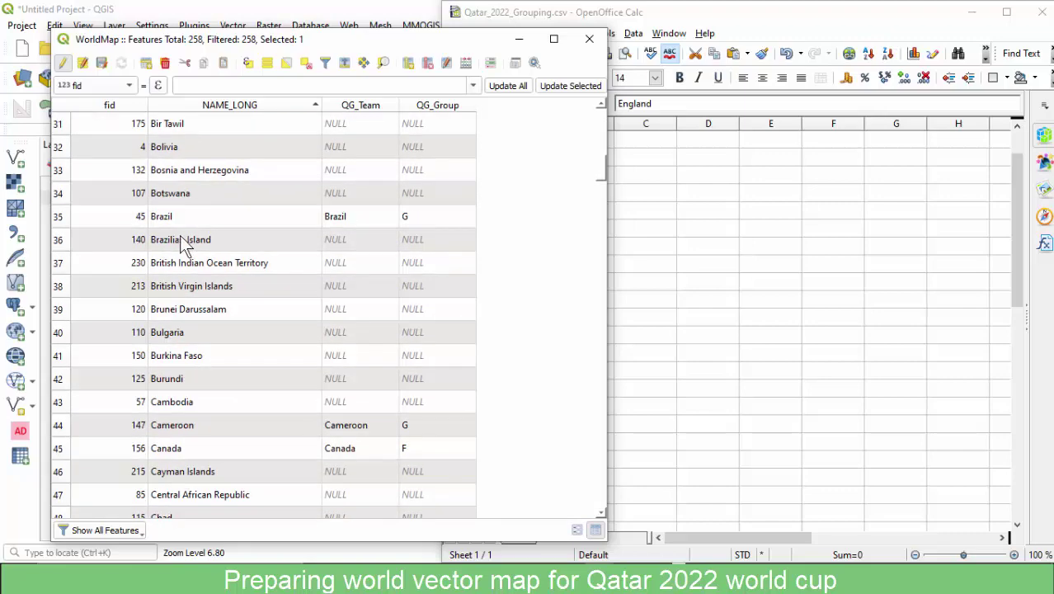
Continue through the alphabetical NAME_LONG values past the E entries, checking for England and other unmatched team names.
scroll(184, 240, "down", 4)
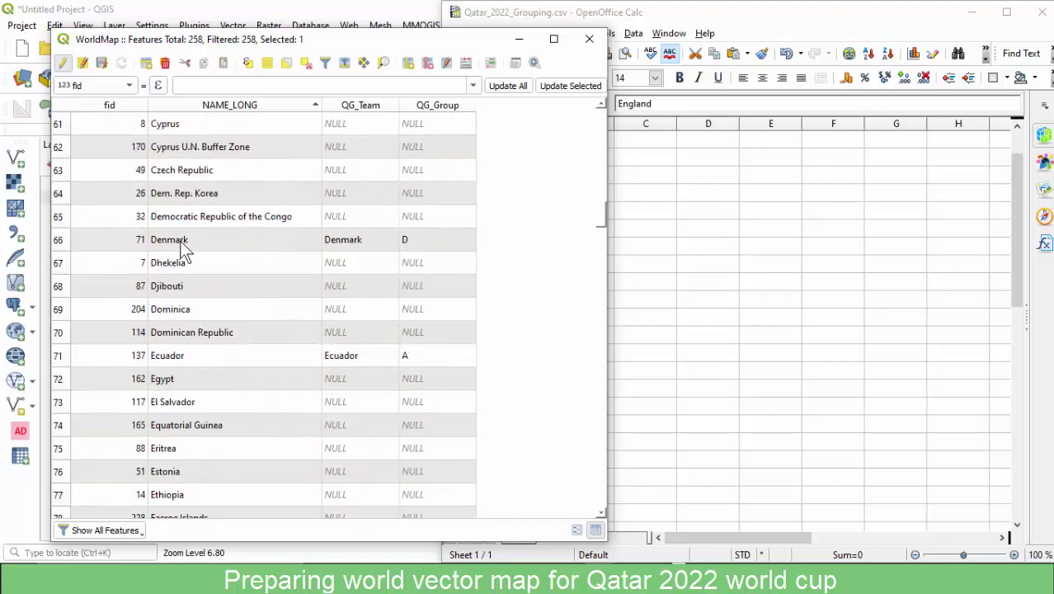
scroll(207, 355, "down", 4)
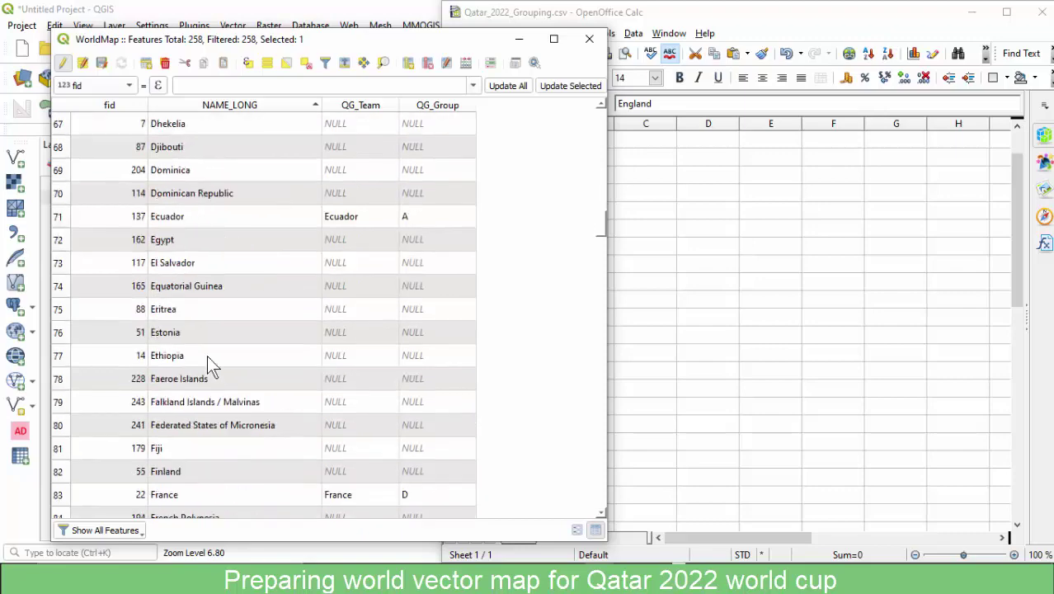
scroll(201, 350, "down", 5)
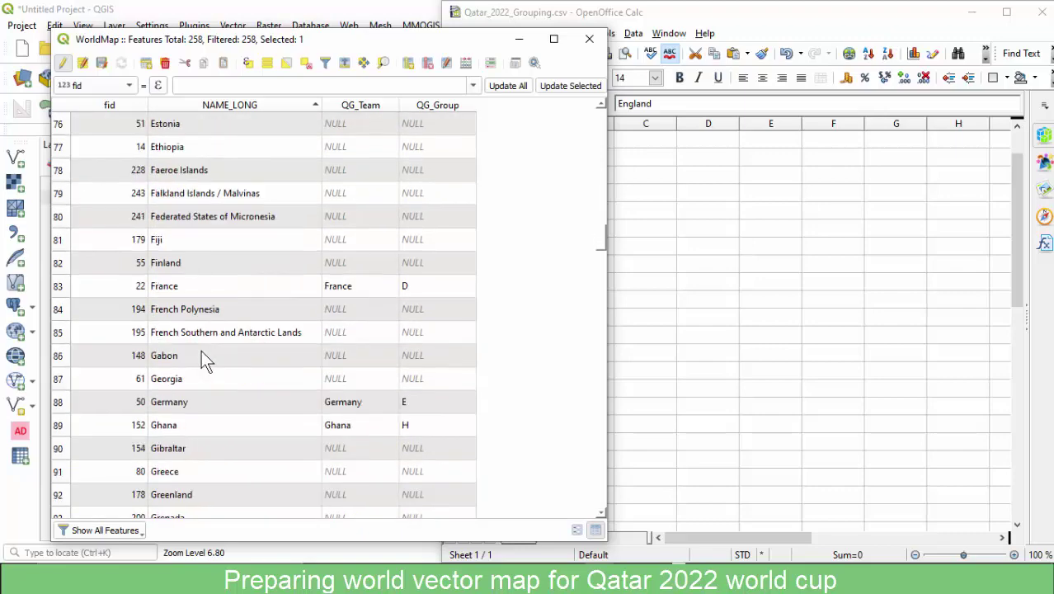
scroll(201, 353, "down", 9)
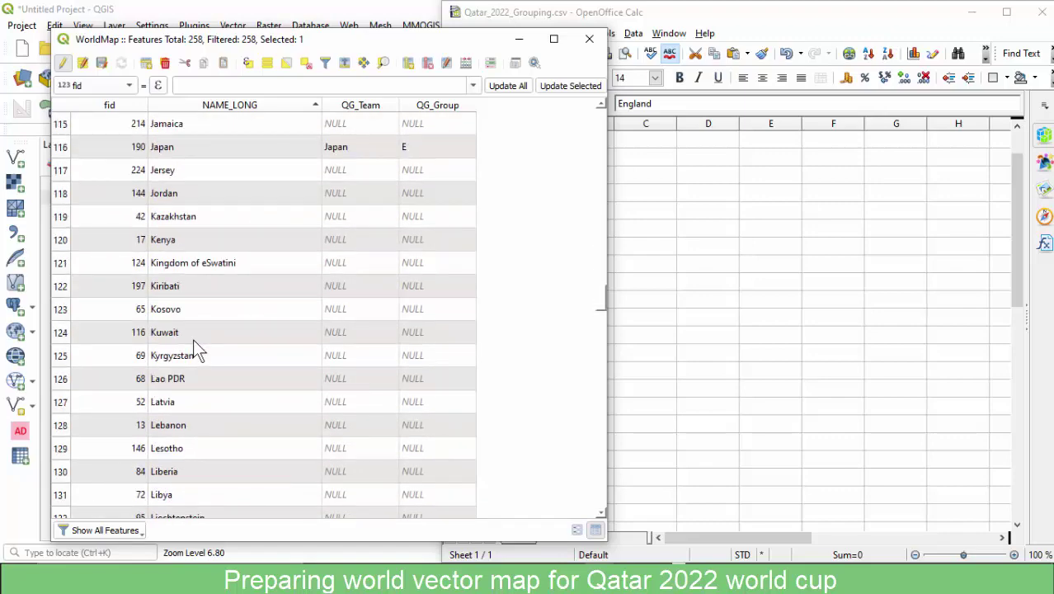
scroll(193, 347, "down", 2)
scroll(194, 345, "up", 2)
scroll(192, 335, "down", 3)
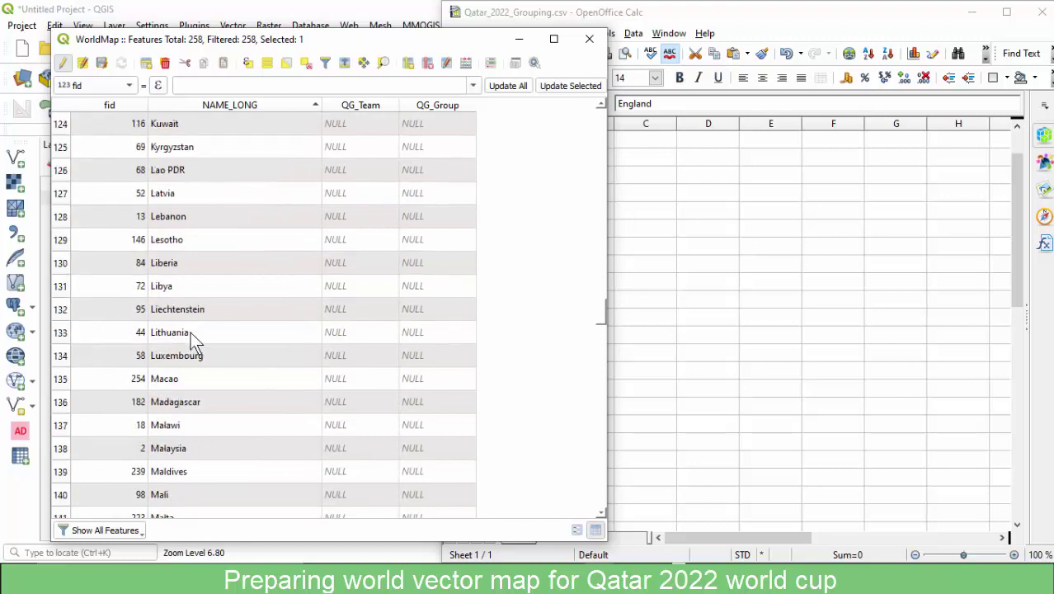
Review the Group B teams United States, Iran, England and Wales in the Qatar_2022_Grouping spreadsheet.
left_click(703, 246)
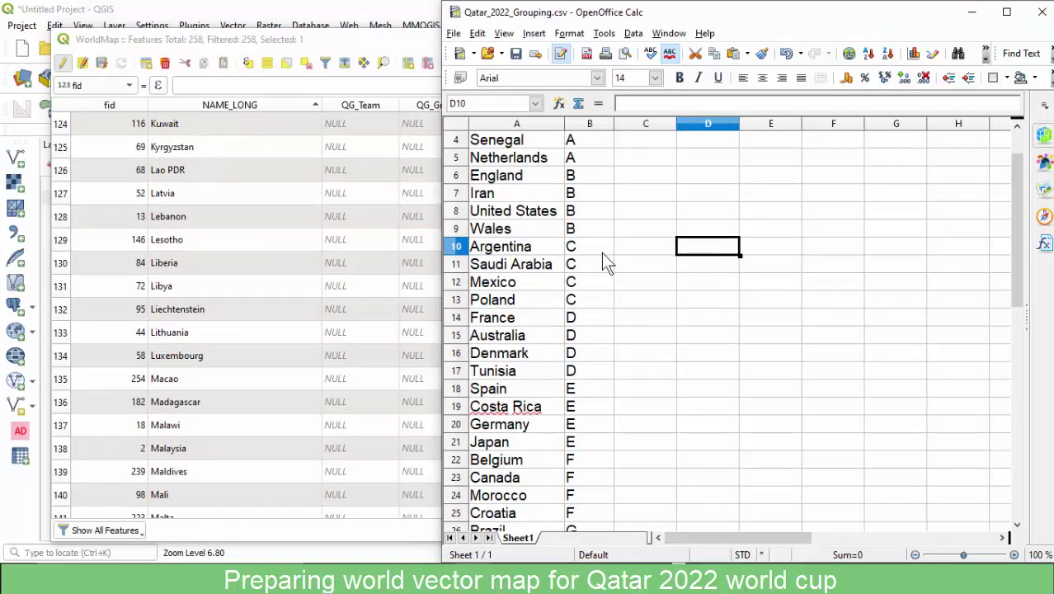
left_click(541, 211)
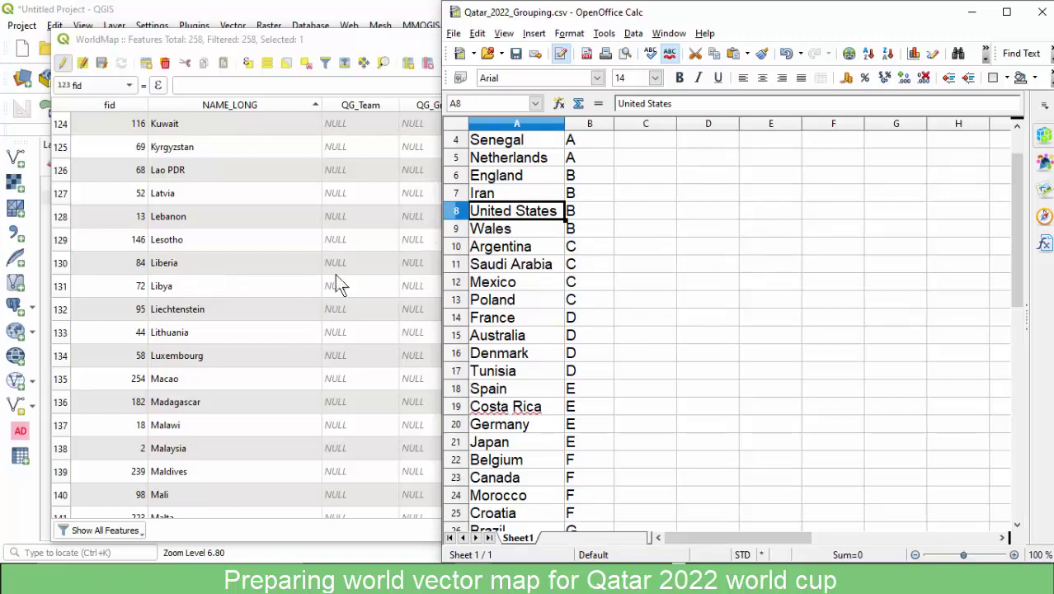
left_click(511, 194)
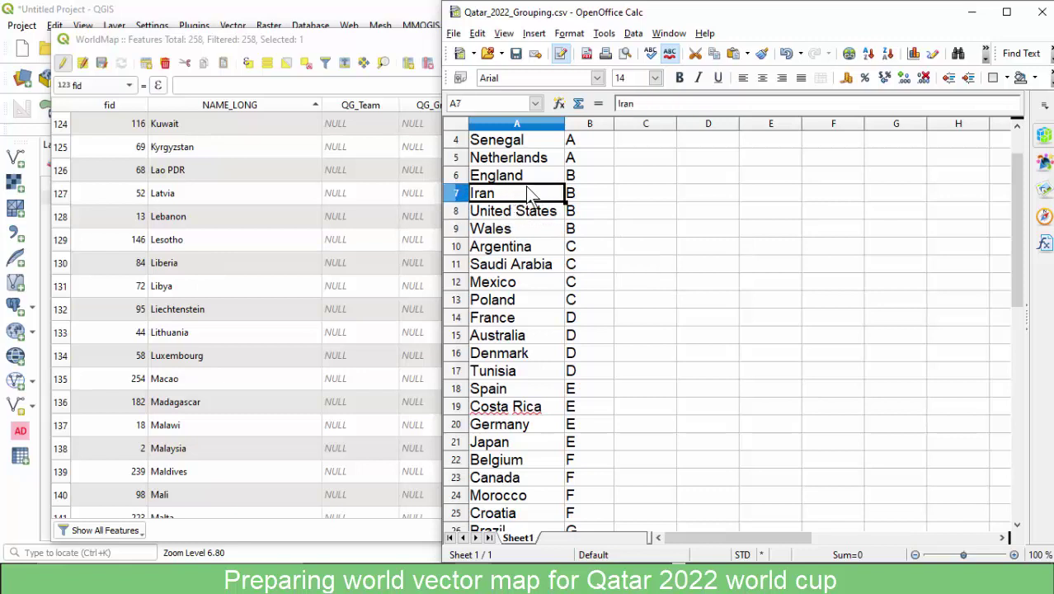
left_click(536, 183)
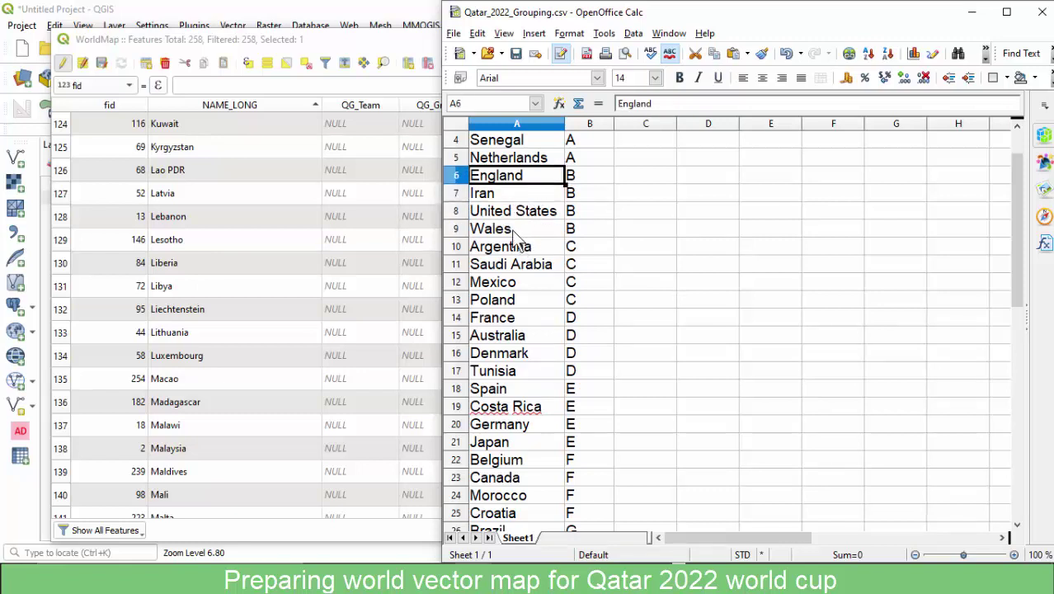
left_click(513, 230)
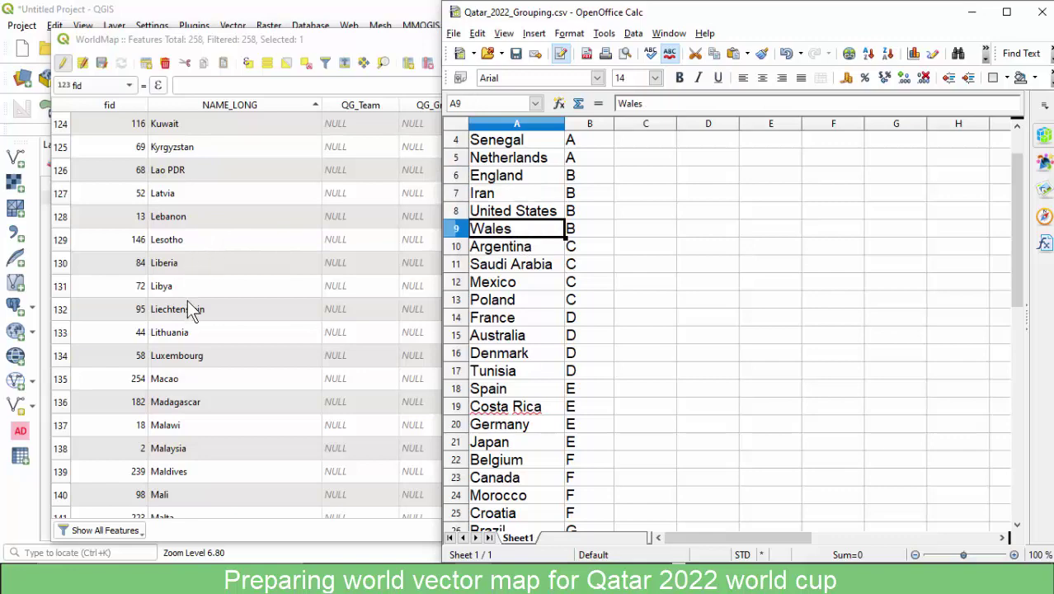
scroll(192, 297, "down", 2)
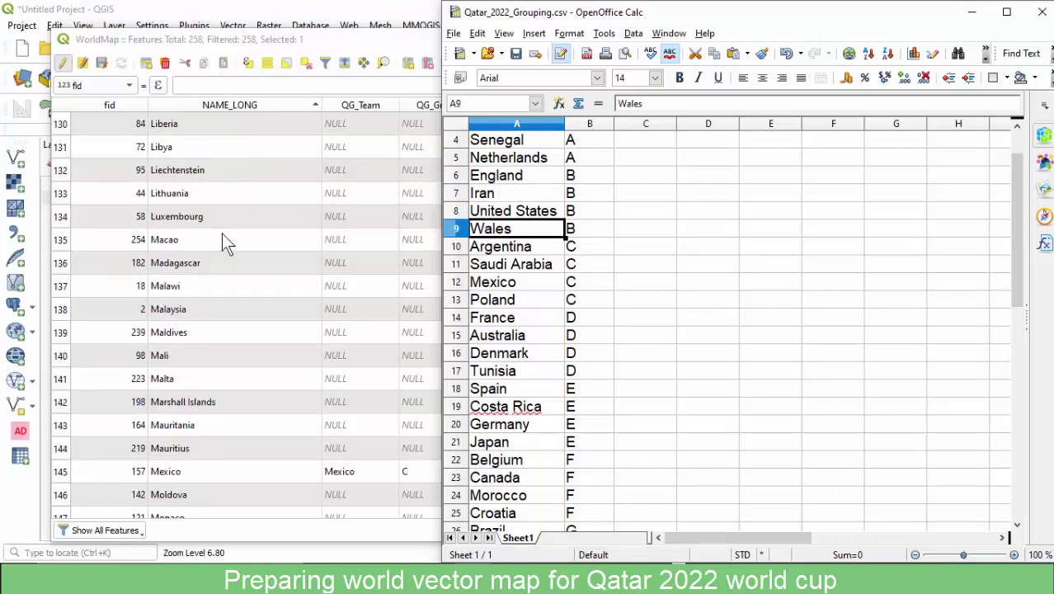
Switch to the QGIS map and identify the Great Britain and Ireland features in the WorldMap layer.
left_click(248, 20)
scroll(817, 394, "down", 2)
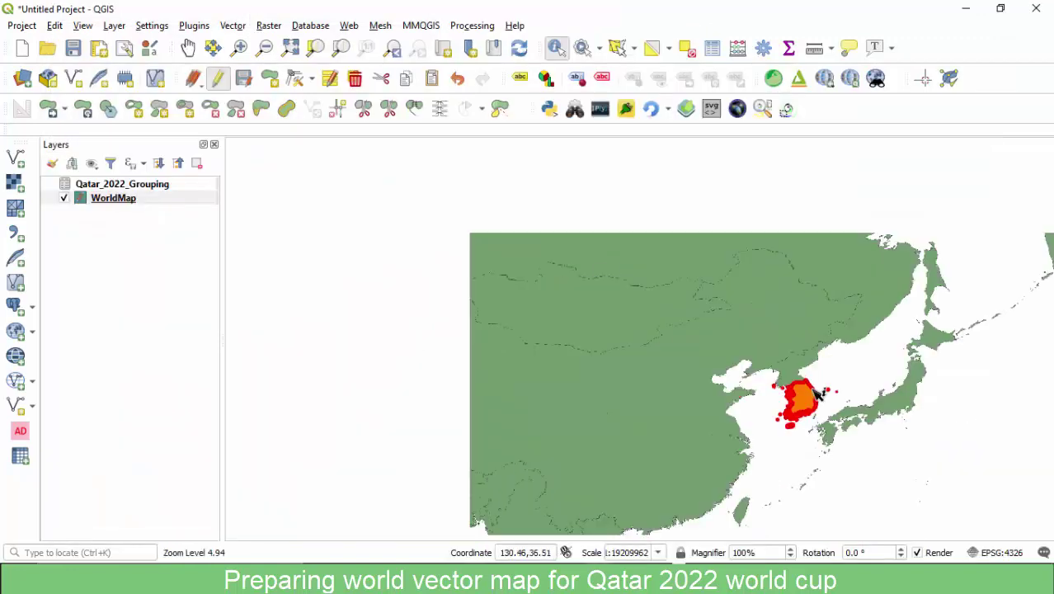
scroll(816, 395, "down", 3)
scroll(670, 313, "up", 2)
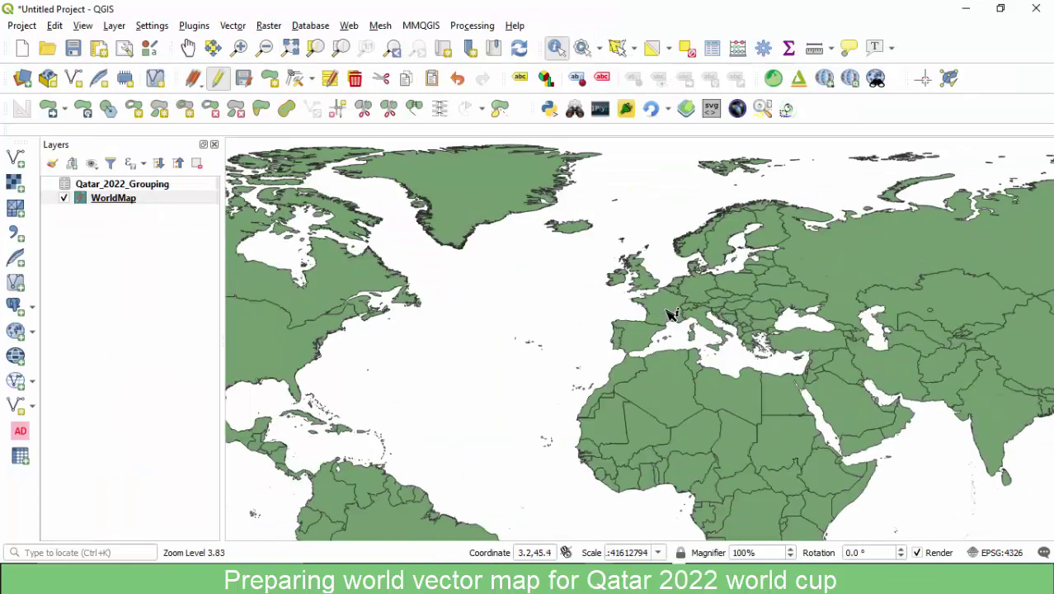
scroll(670, 314, "up", 1)
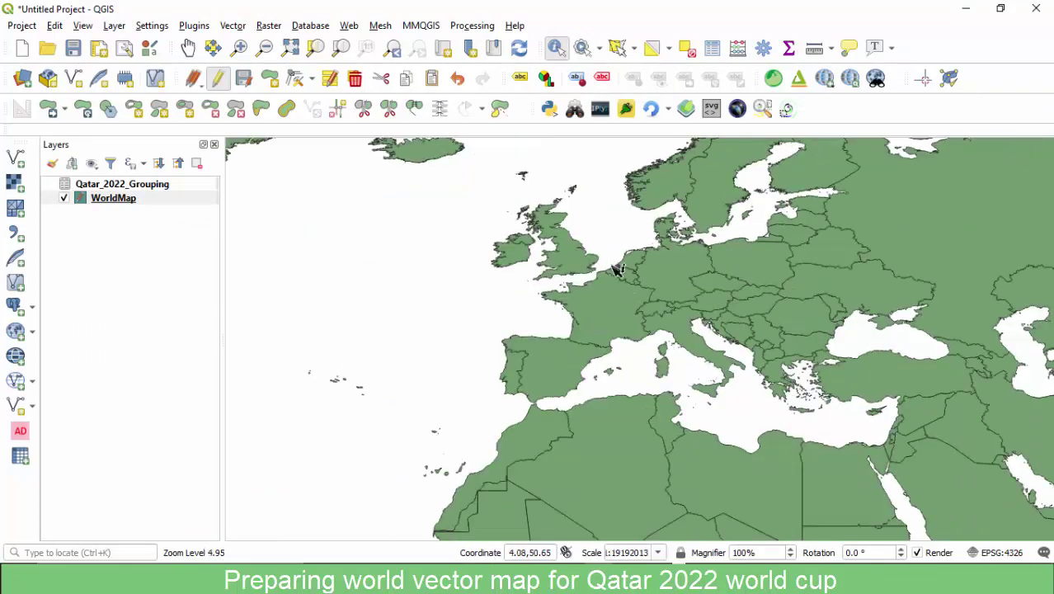
scroll(573, 255, "up", 1)
left_click(576, 259)
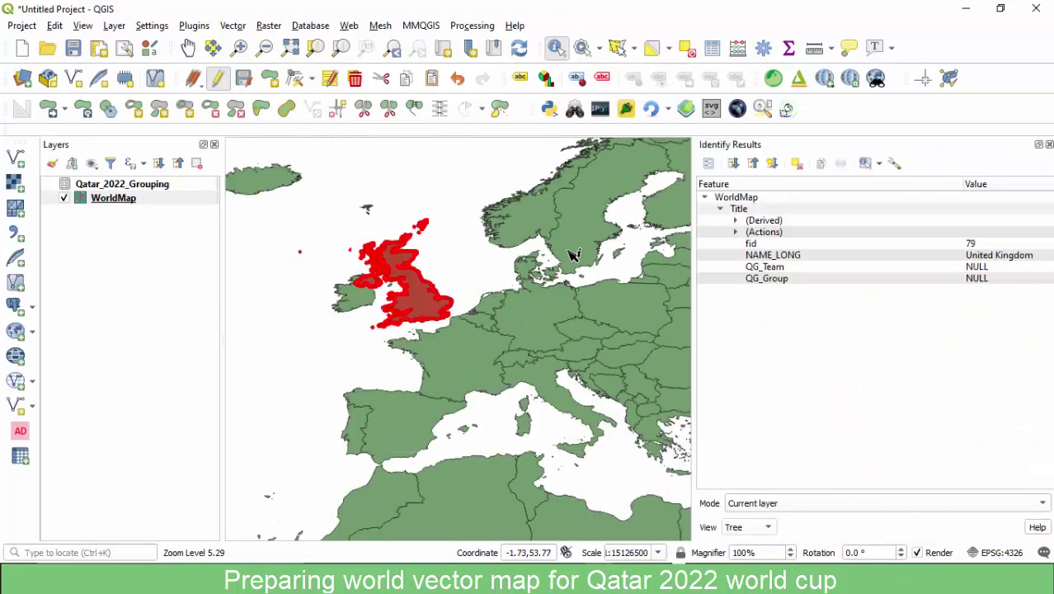
left_click(357, 291)
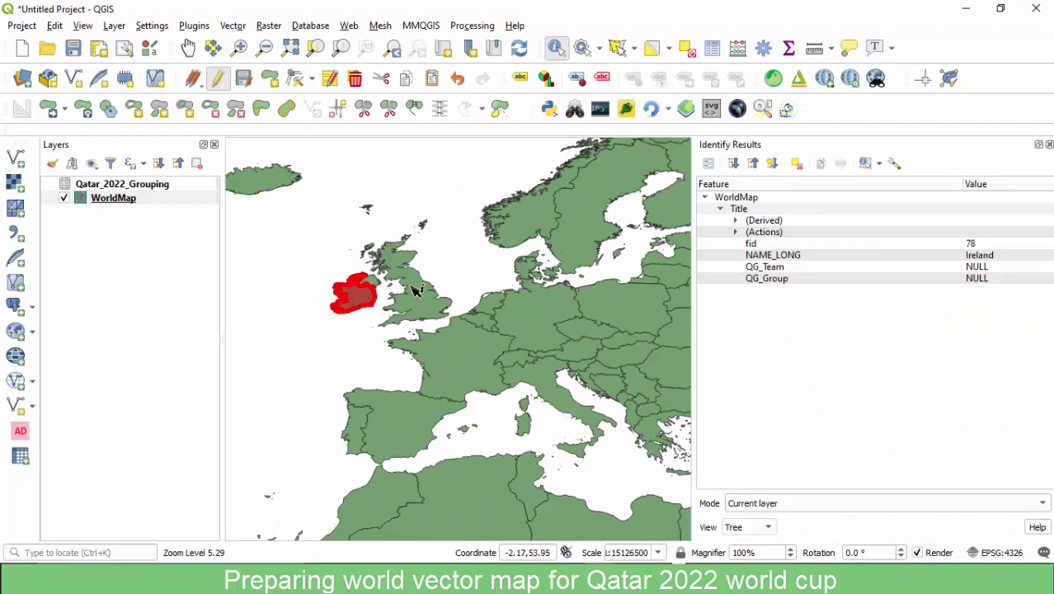
Identify the Scottish islands and the Faeroe Islands to check which WorldMap feature each belongs to.
scroll(386, 258, "up", 2)
left_click(359, 243)
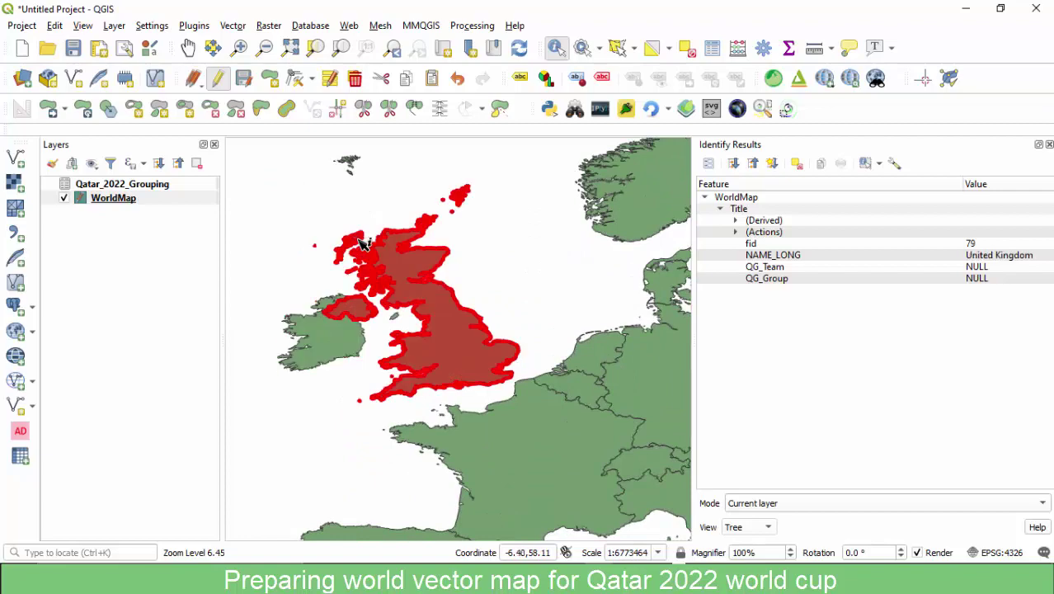
scroll(429, 305, "down", 4)
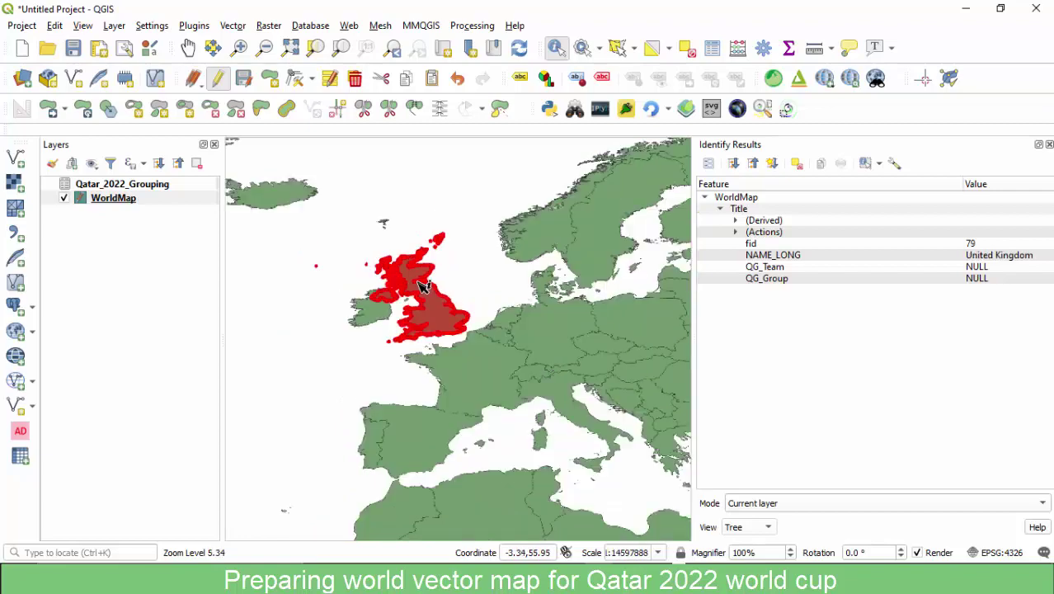
scroll(405, 250, "up", 4)
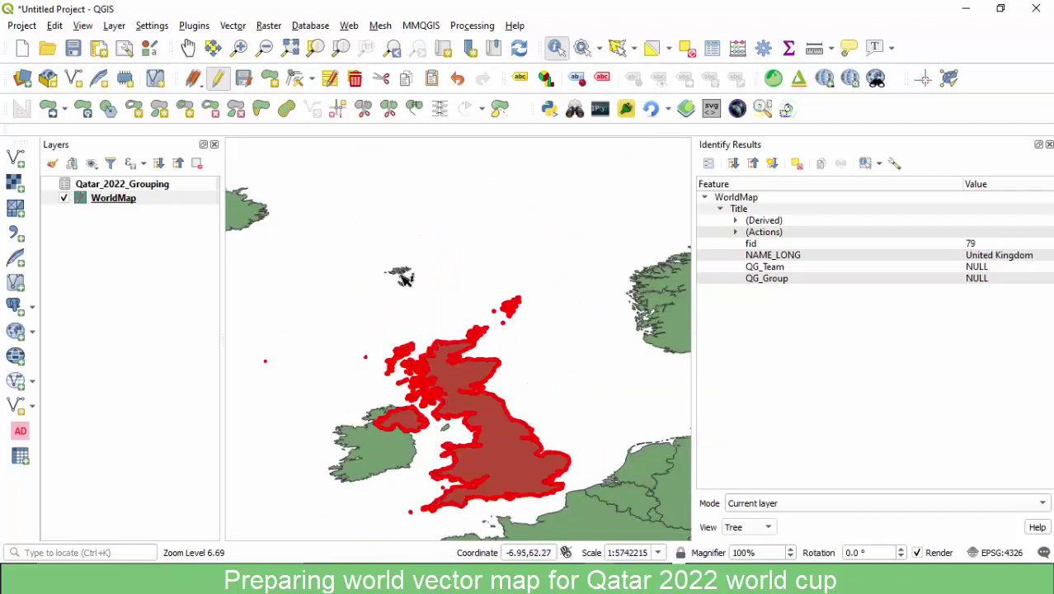
left_click(403, 276)
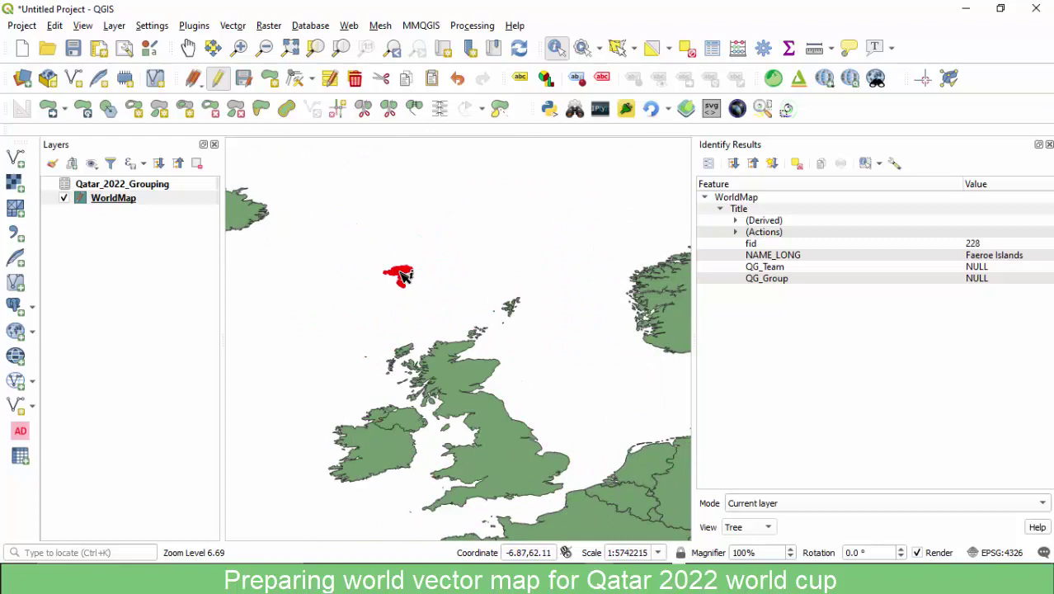
left_click(405, 357)
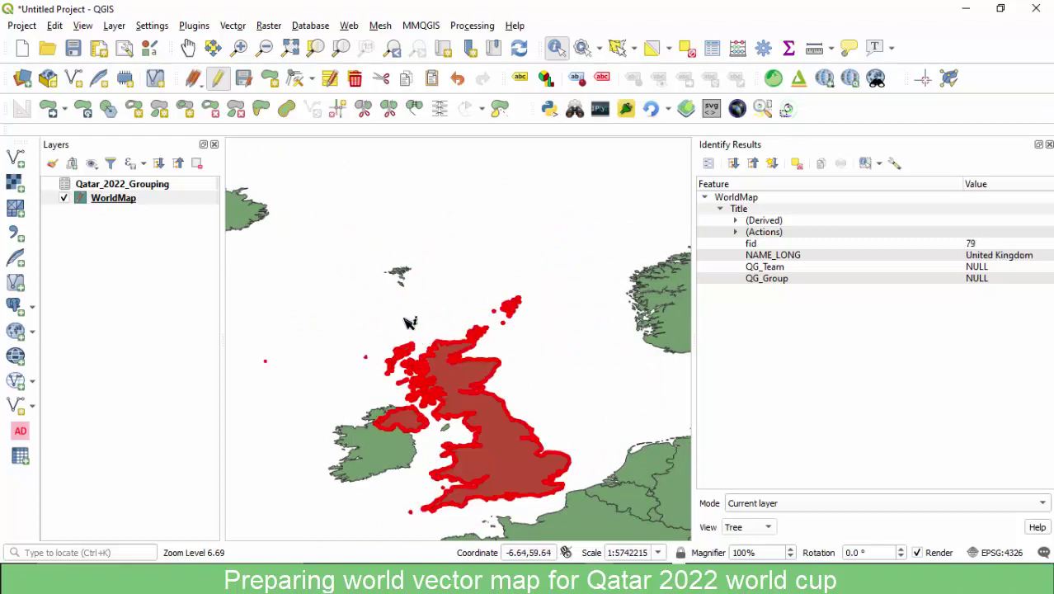
Identify Iceland, Ireland, the Isle of Man and mainland Britain to check their NAME_LONG values.
scroll(410, 322, "down", 2)
left_click(353, 286)
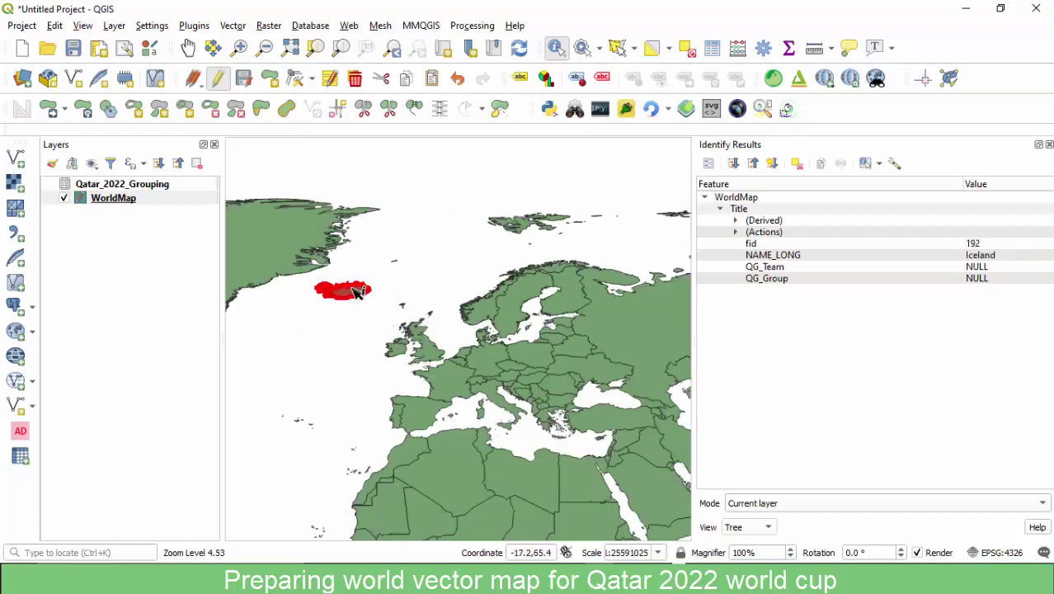
left_click(399, 350)
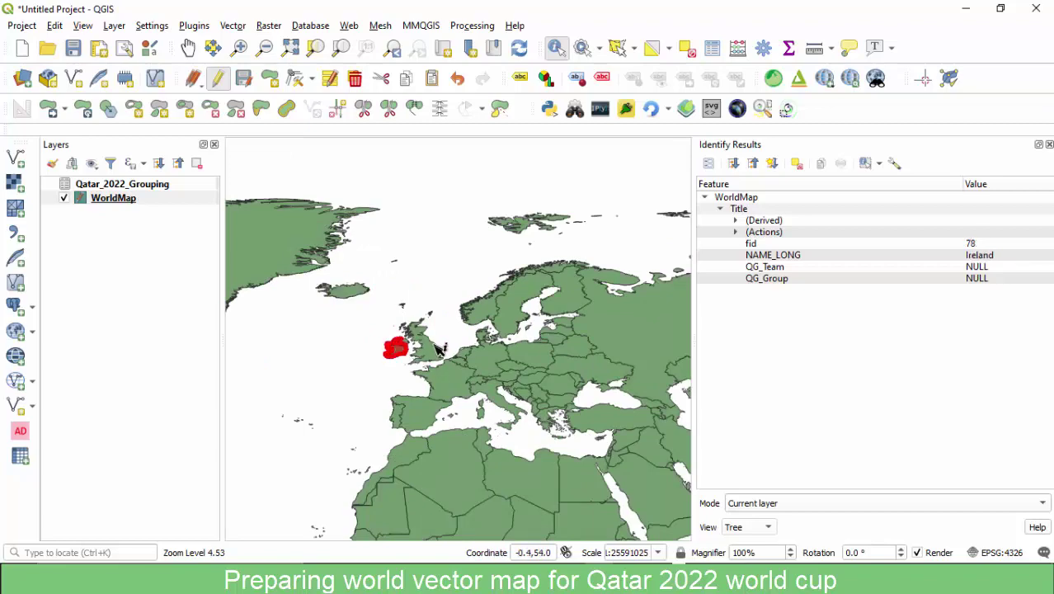
left_click(438, 350)
scroll(428, 345, "up", 2)
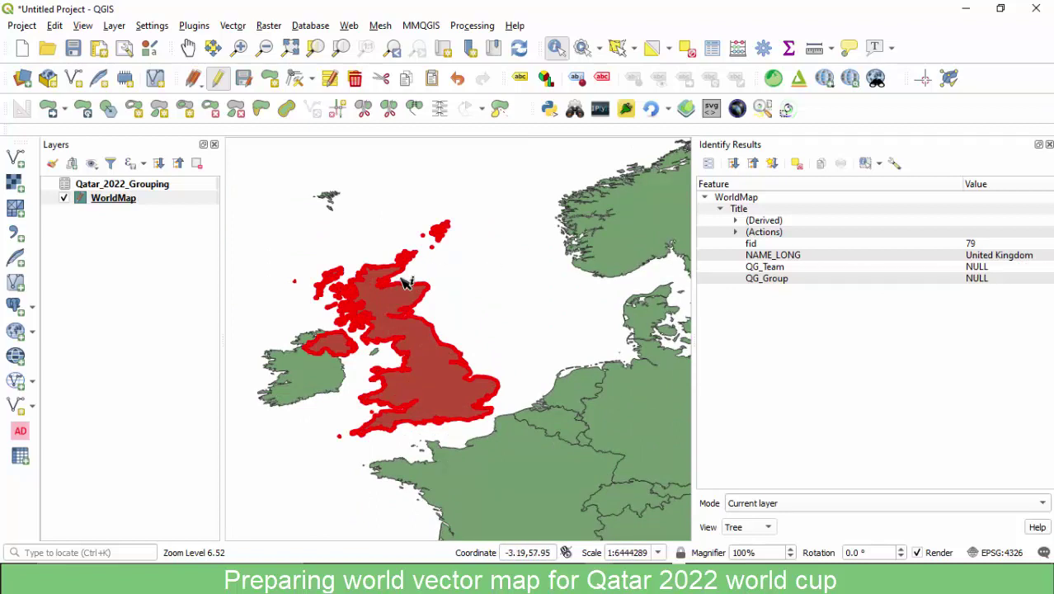
scroll(377, 358, "up", 1)
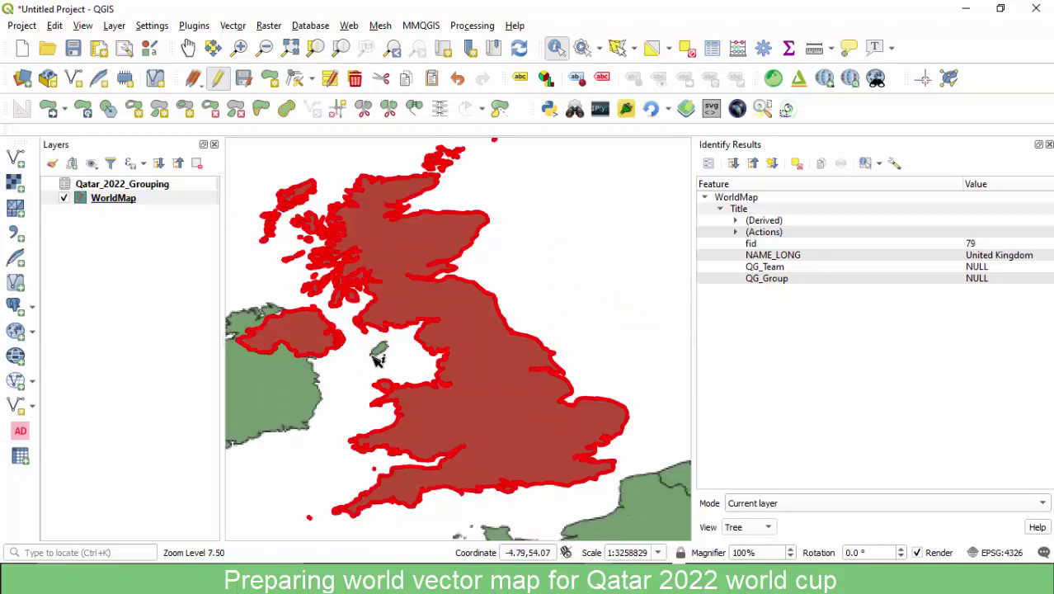
left_click(382, 347)
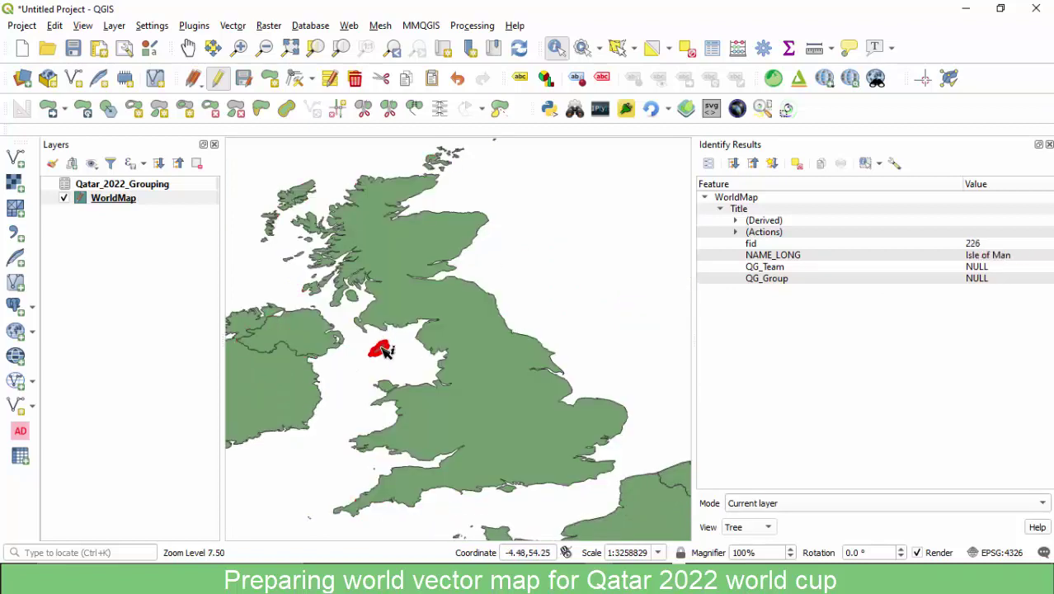
left_click(393, 312)
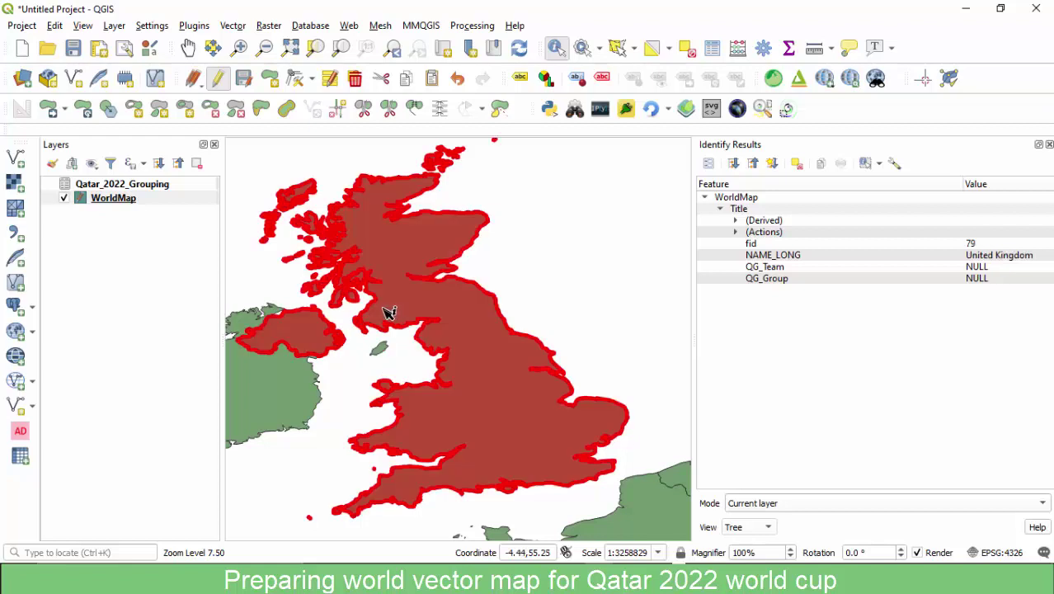
Compare the Ireland and United Kingdom features by identifying each of them in turn.
scroll(387, 312, "down", 1)
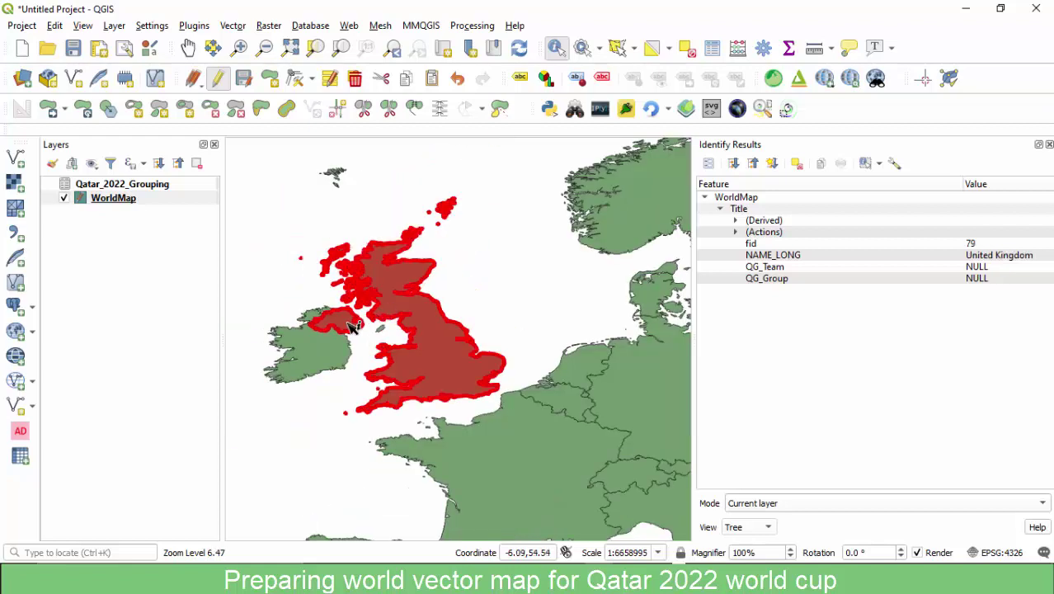
left_click(316, 363)
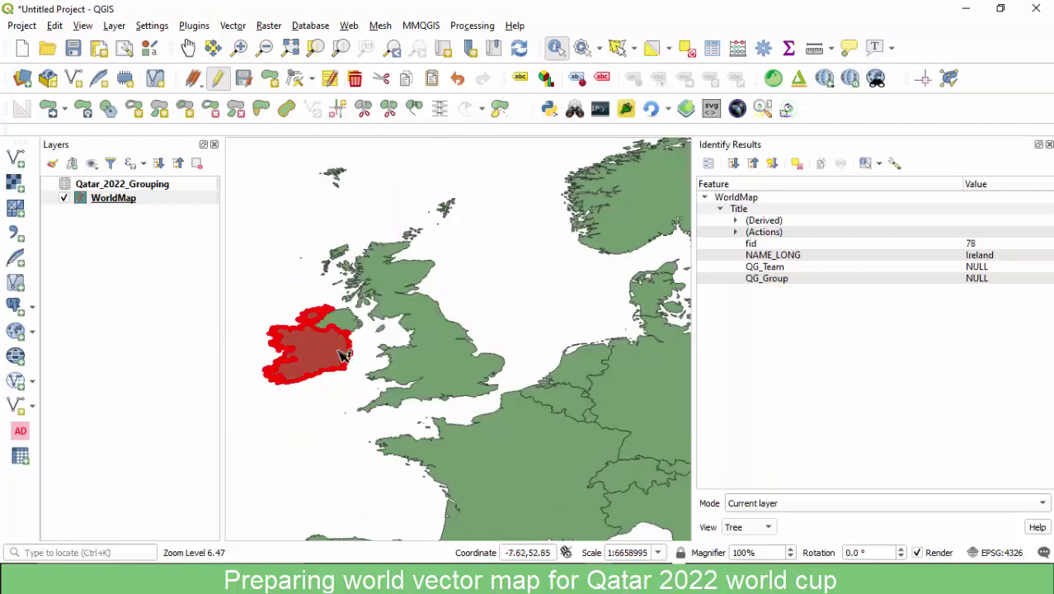
left_click(396, 315)
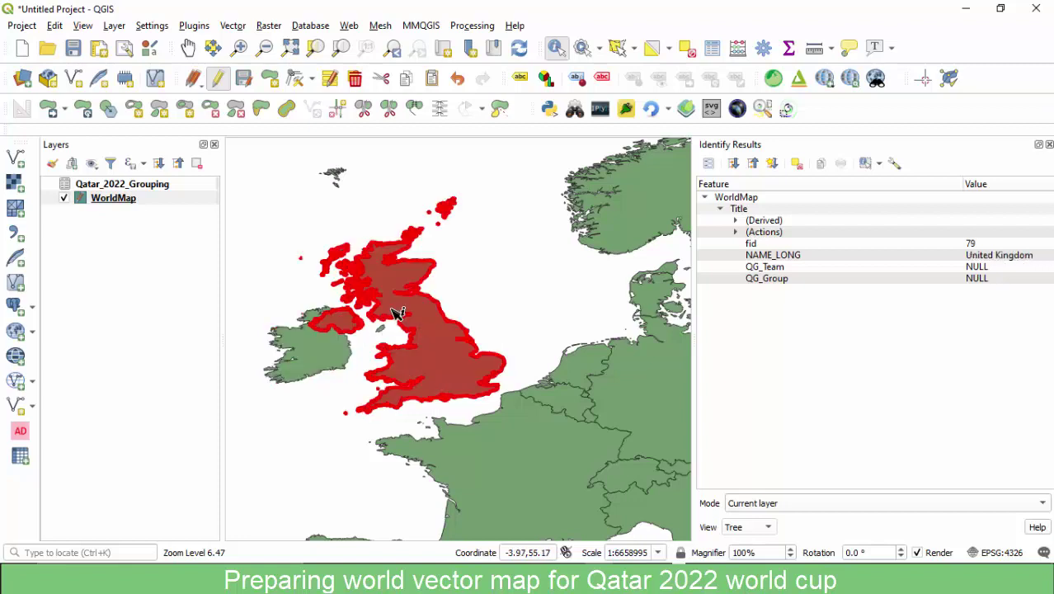
left_click(327, 342)
left_click(403, 313)
Examine the extent of the United Kingdom feature, including Northern Ireland, and close the identify results.
scroll(363, 270, "down", 1)
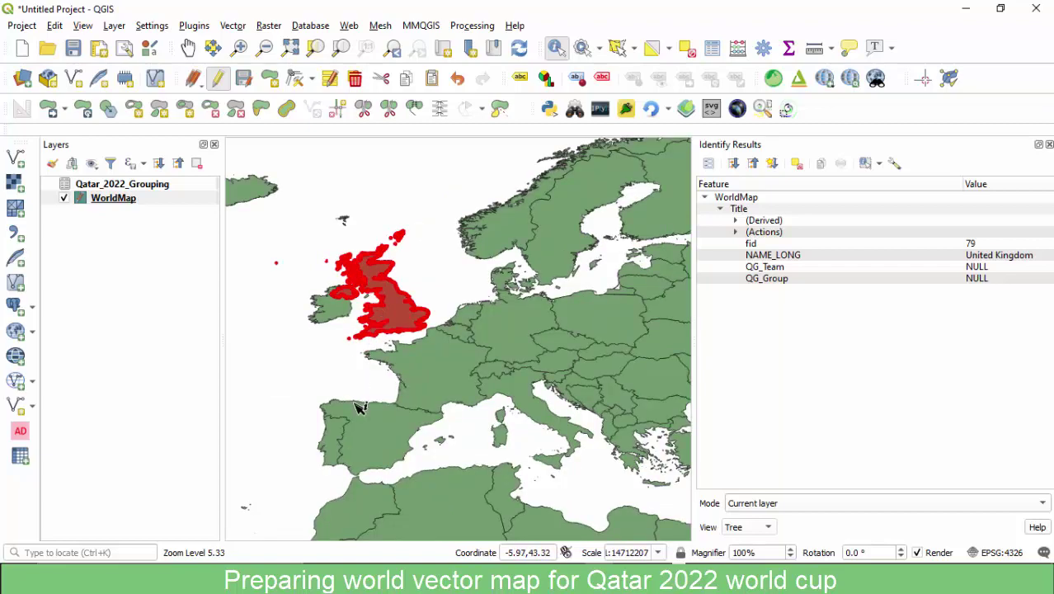
scroll(383, 329, "up", 1)
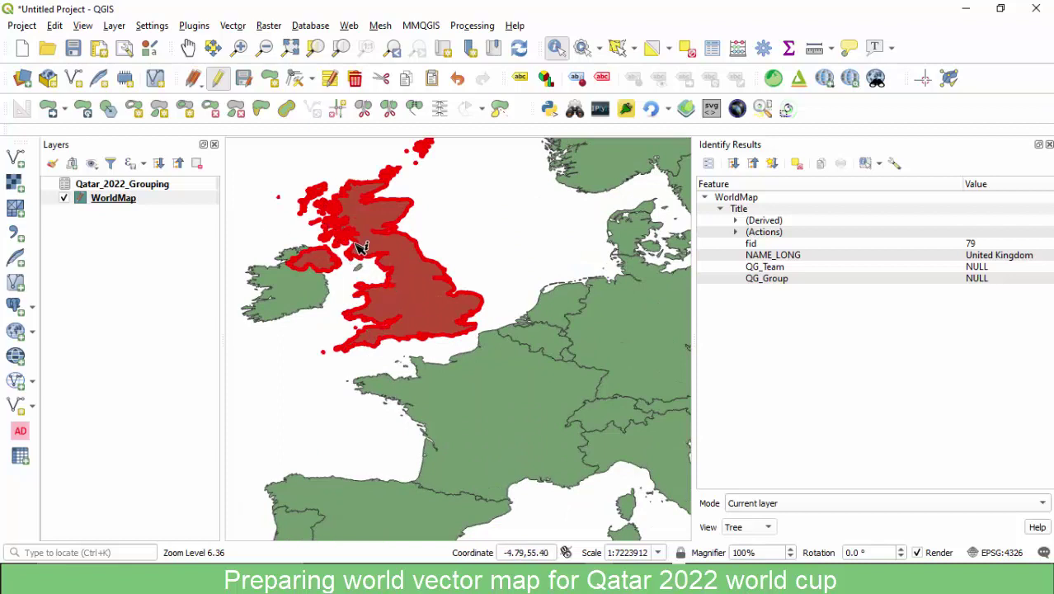
scroll(382, 281, "down", 1)
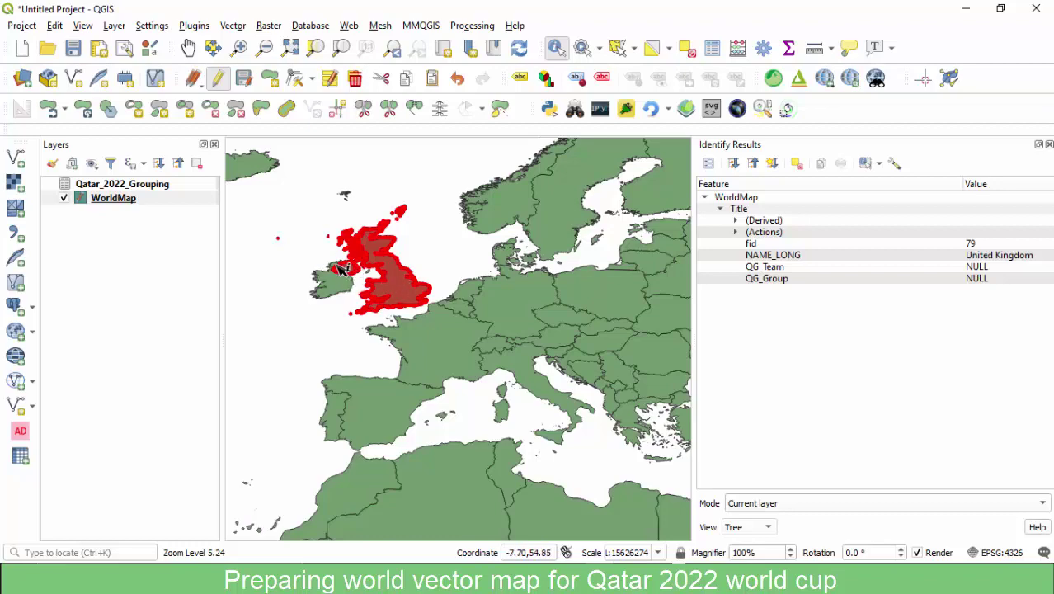
scroll(392, 264, "up", 1)
scroll(391, 264, "up", 1)
scroll(412, 291, "down", 1)
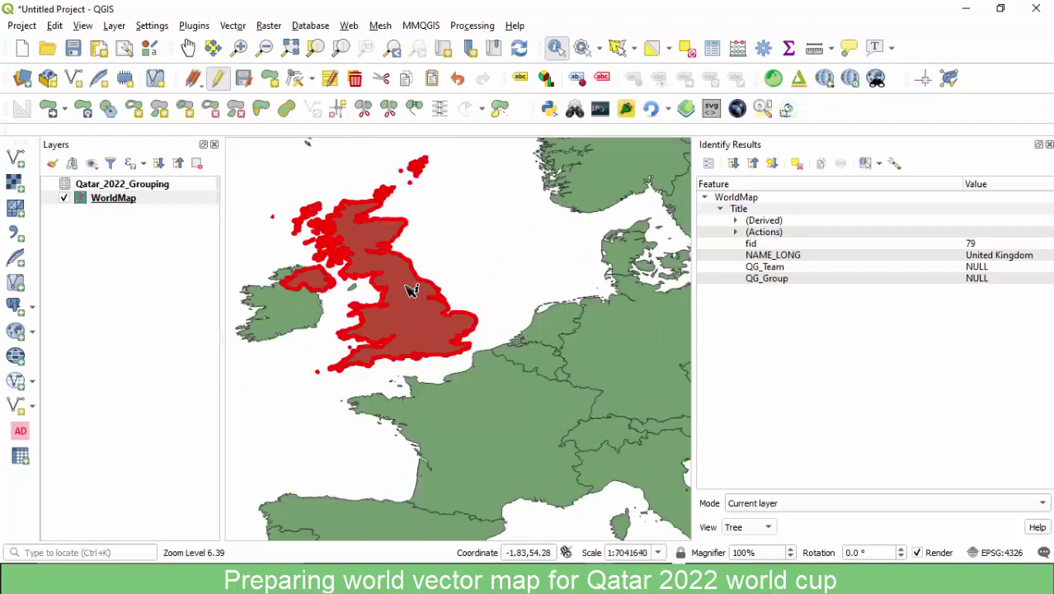
scroll(365, 247, "up", 1)
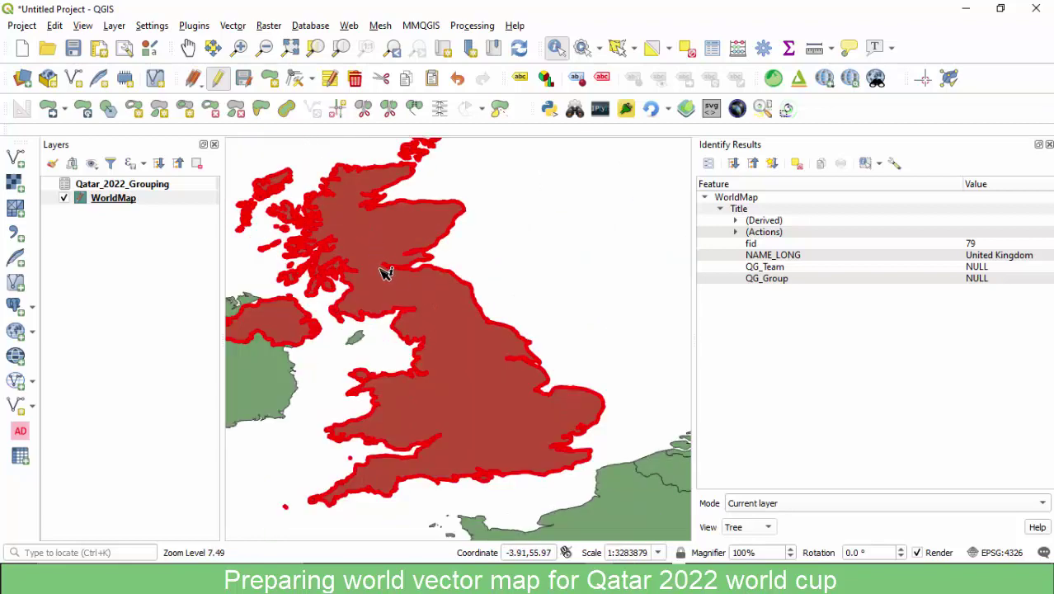
scroll(385, 274, "down", 1)
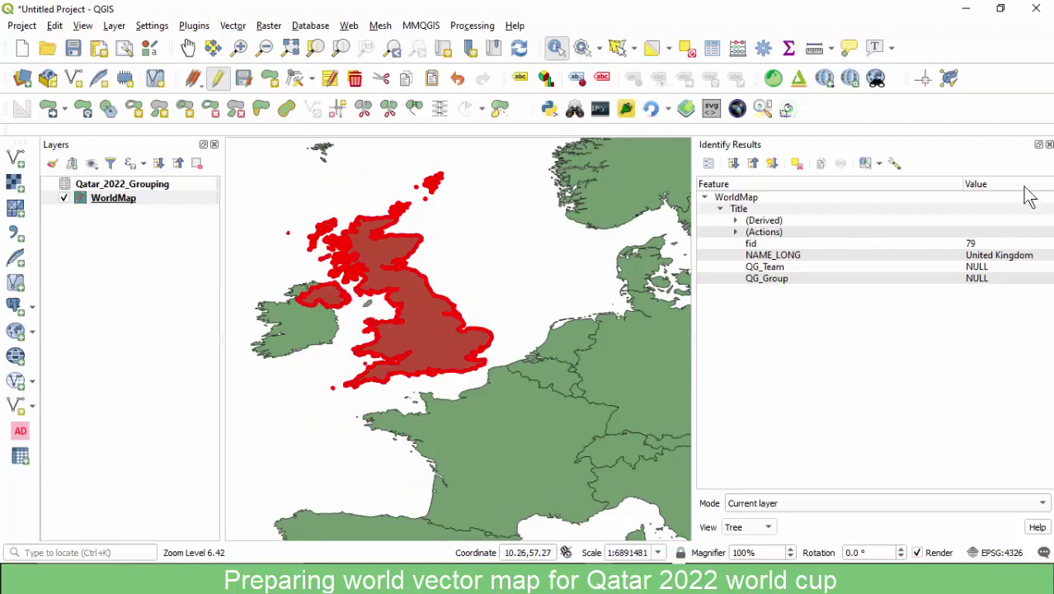
left_click(1049, 145)
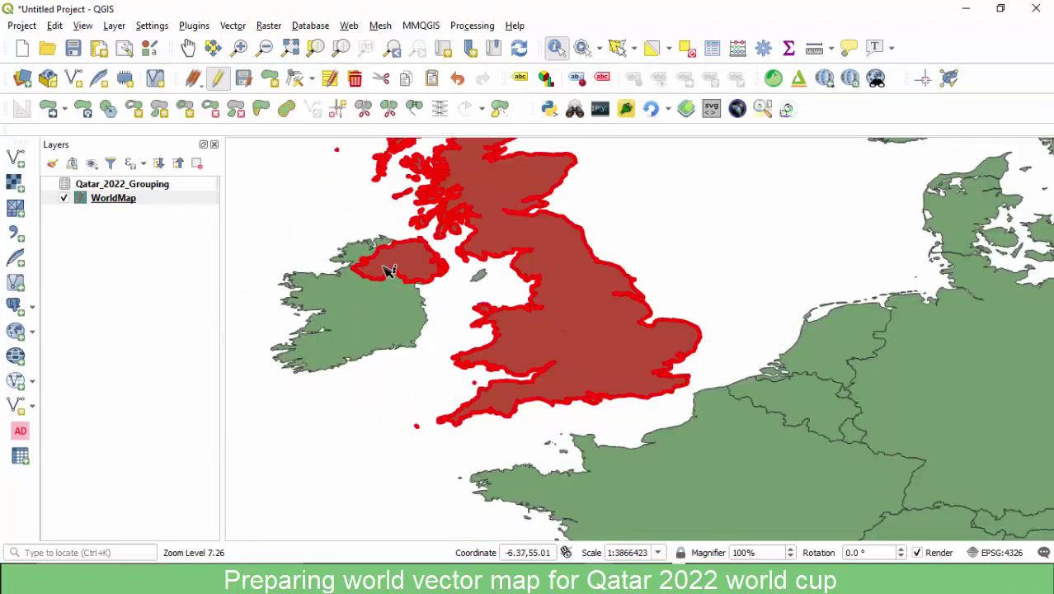
Clear the feature selection and toggle the GBR_adm1 layer's visibility to compare it with WorldMap around the United Kingdom.
scroll(384, 266, "down", 1)
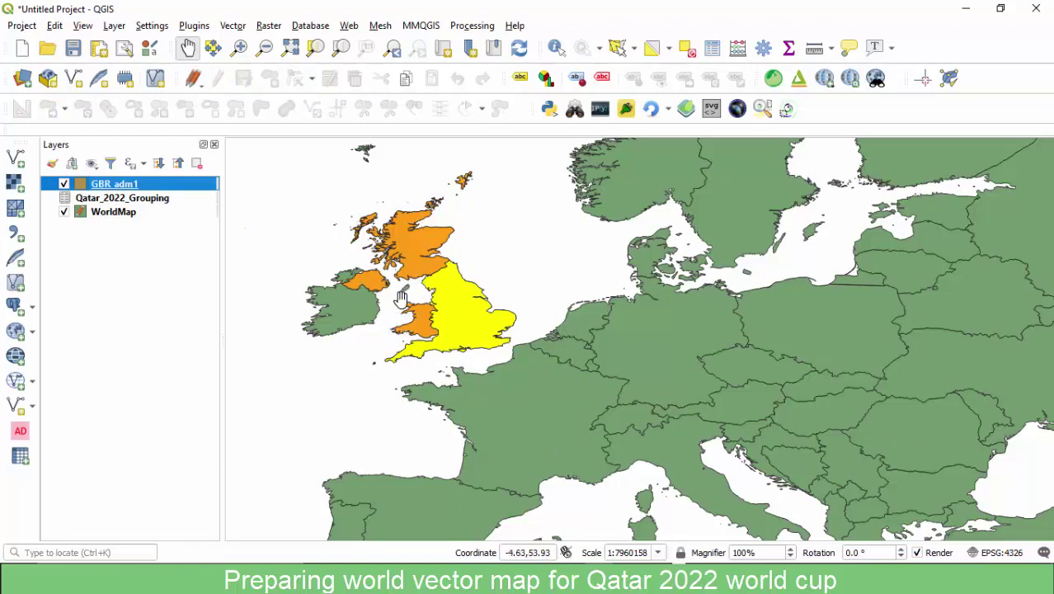
scroll(438, 291, "down", 1)
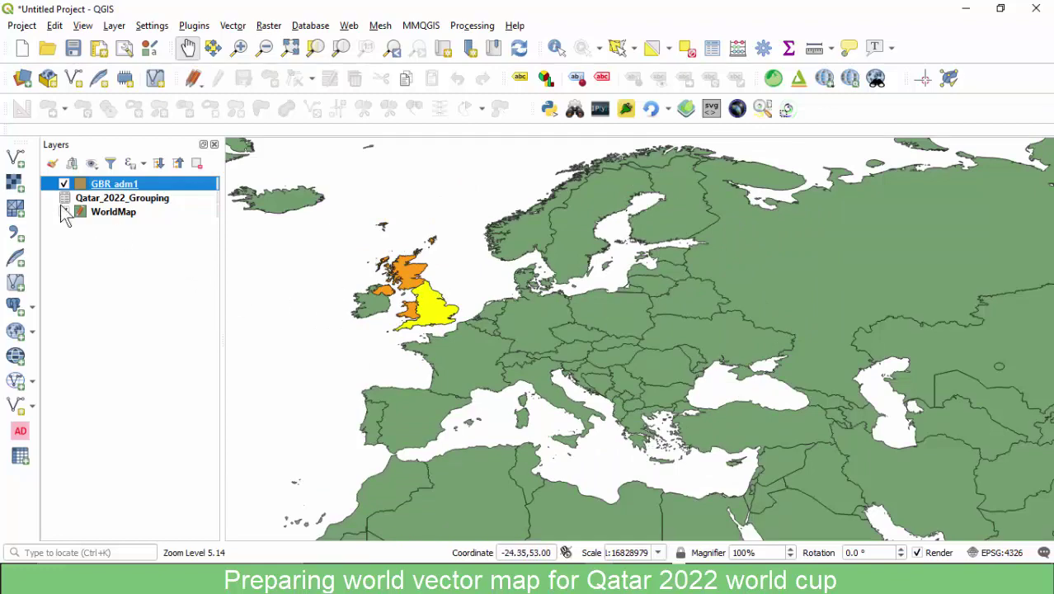
scroll(370, 306, "up", 2)
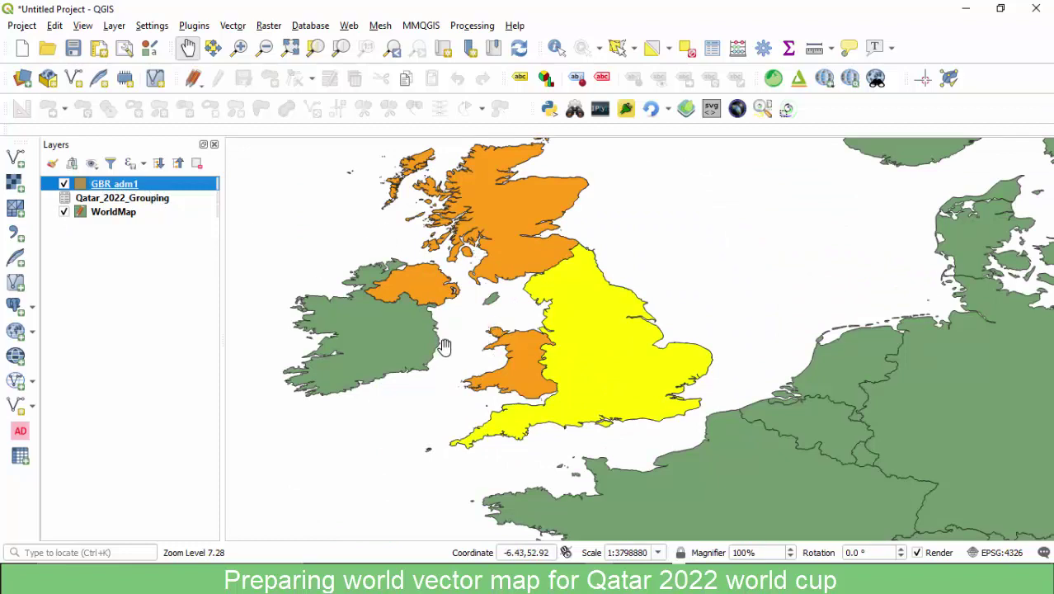
left_click(685, 48)
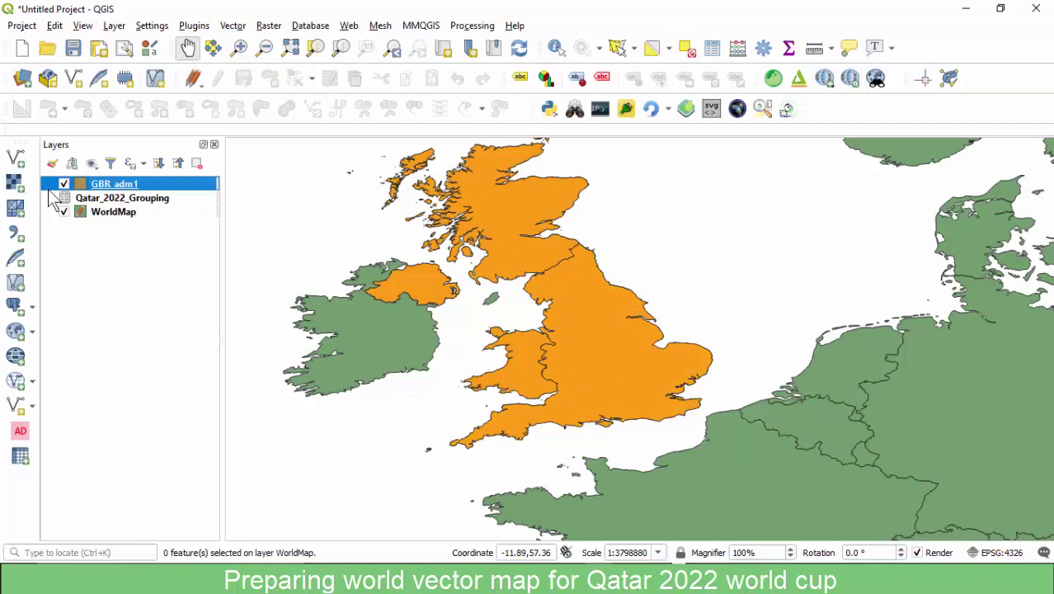
left_click(63, 184)
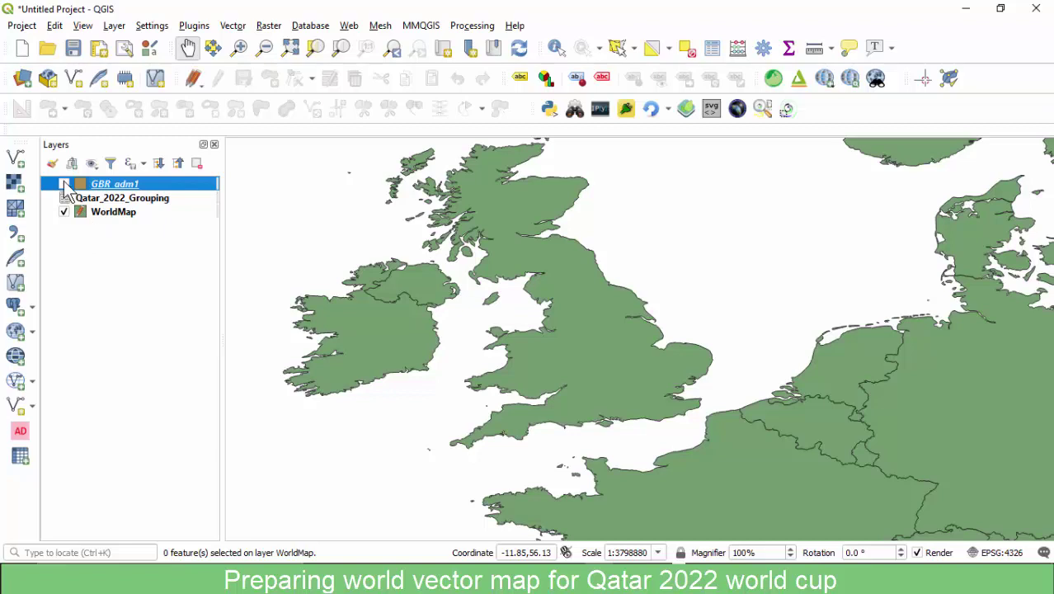
left_click(65, 184)
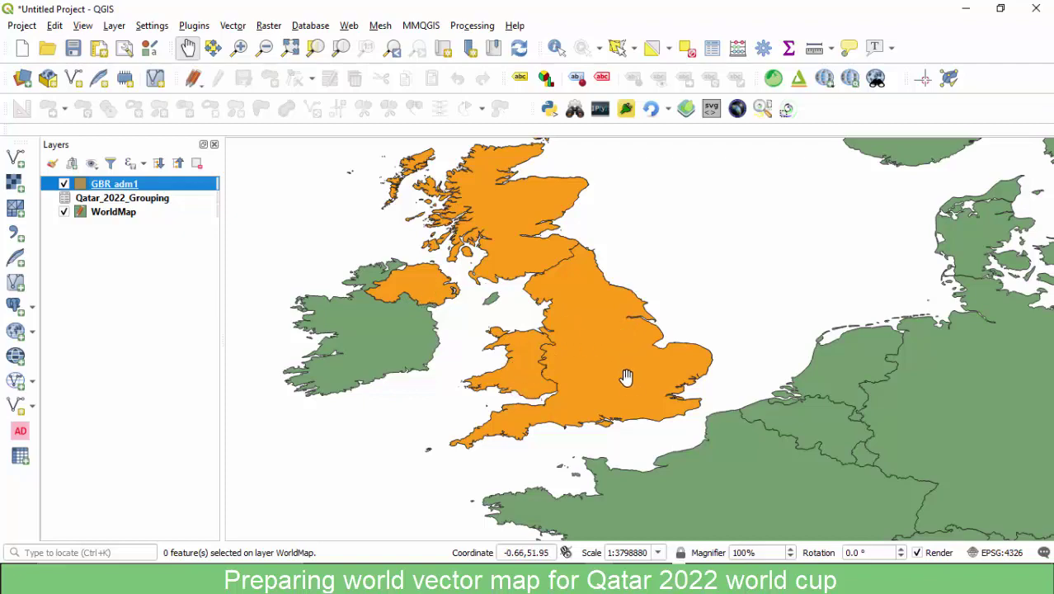
scroll(537, 379, "down", 2)
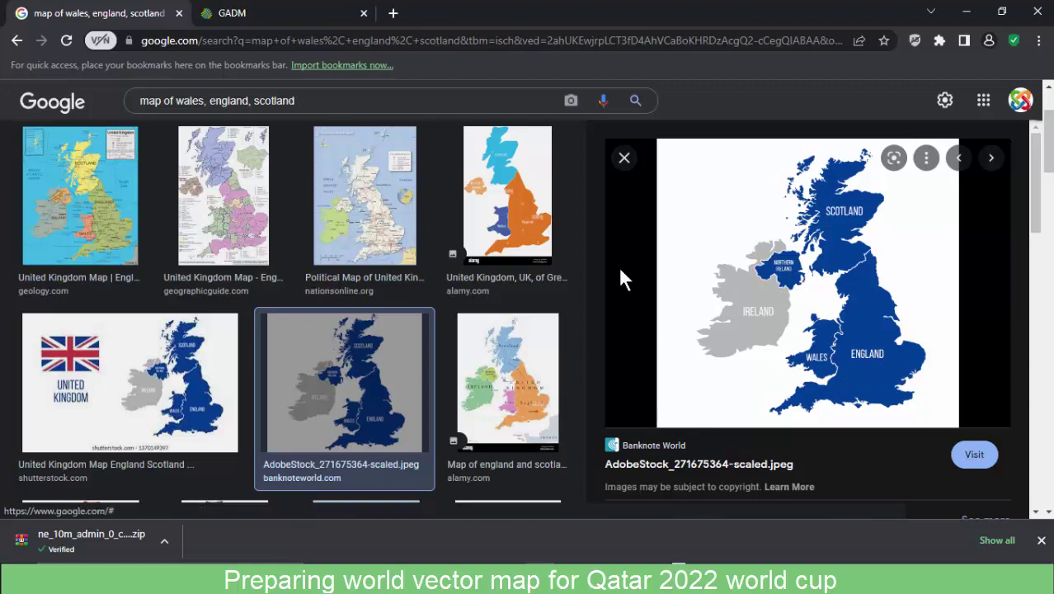
Switch to the GADM page in the browser, review the United Kingdom download options, and return to QGIS.
left_click(268, 11)
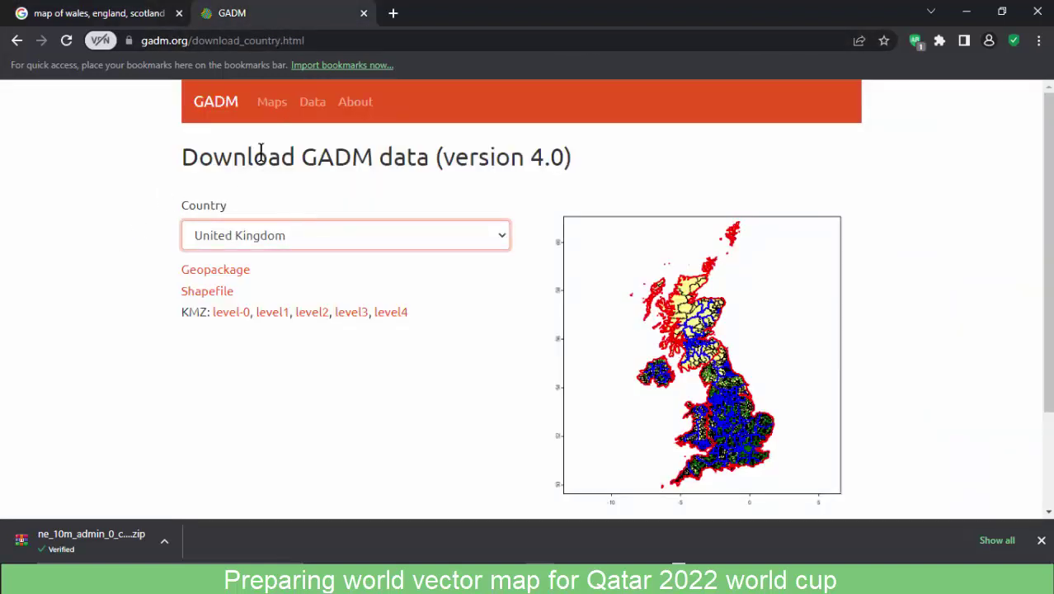
scroll(160, 304, "down", 2)
scroll(176, 295, "up", 1)
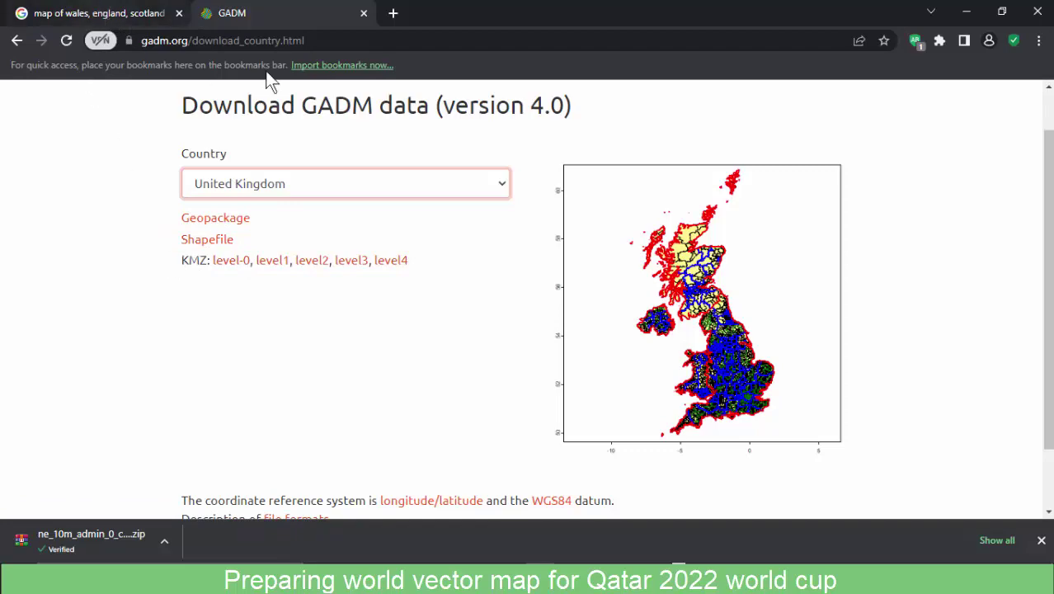
left_click(965, 12)
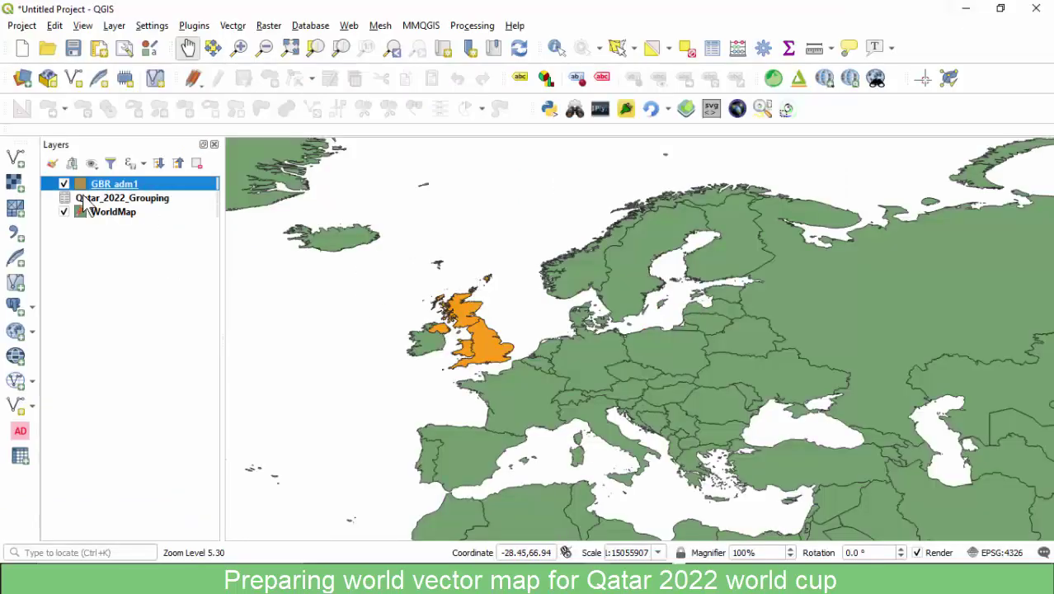
Open the GBR_adm1 layer's attribute table and look through its columns.
scroll(482, 334, "up", 1)
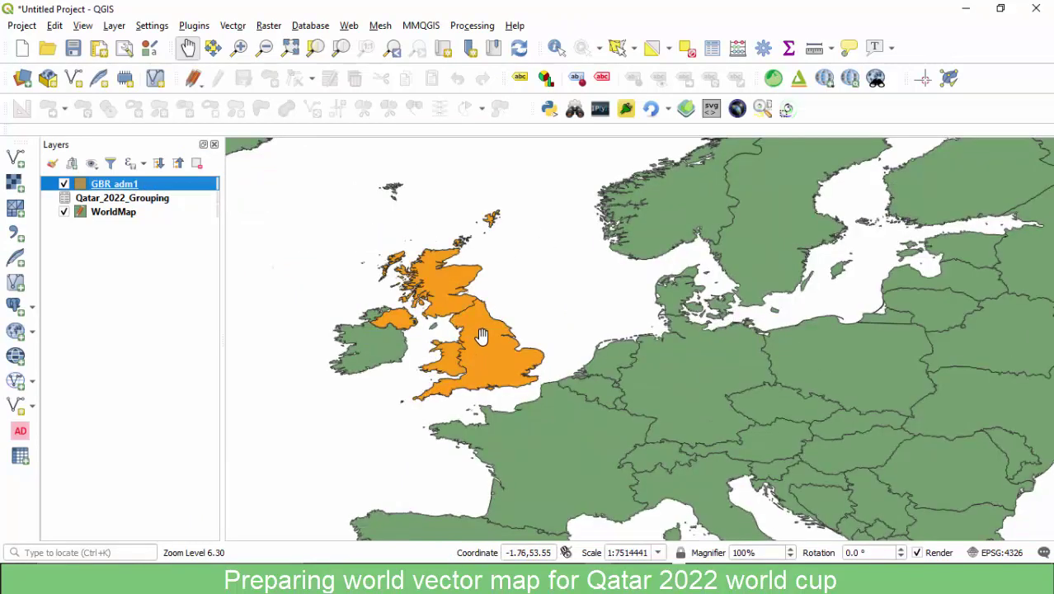
right_click(134, 185)
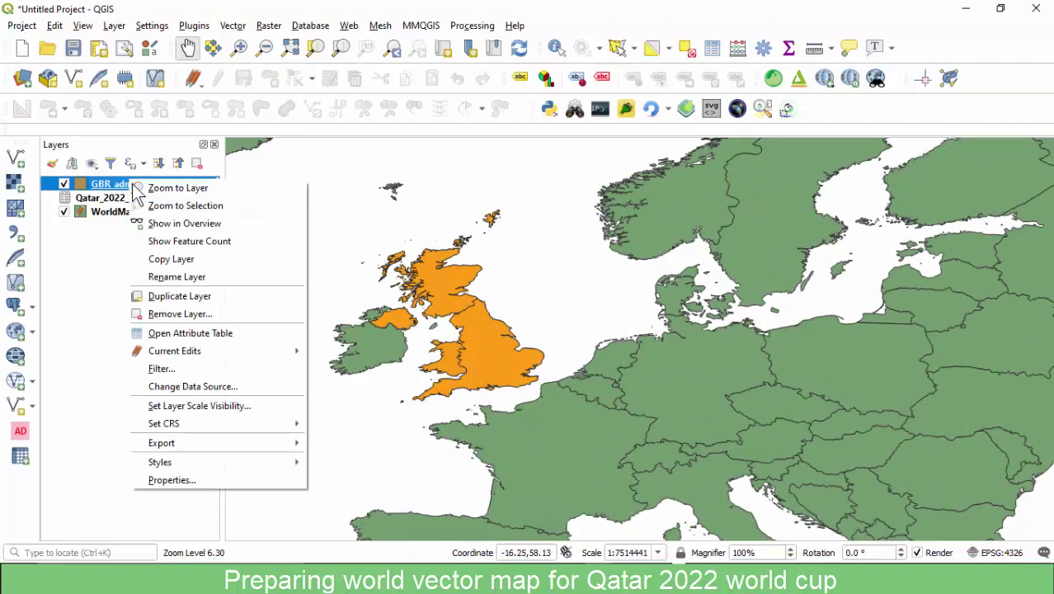
left_click(174, 336)
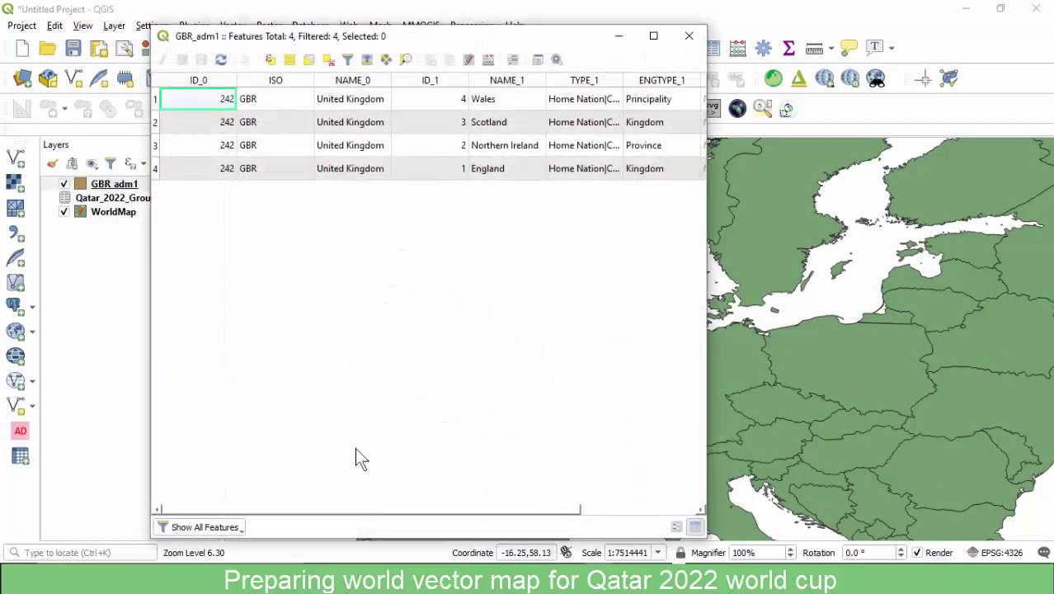
left_click_drag(310, 510, 358, 457)
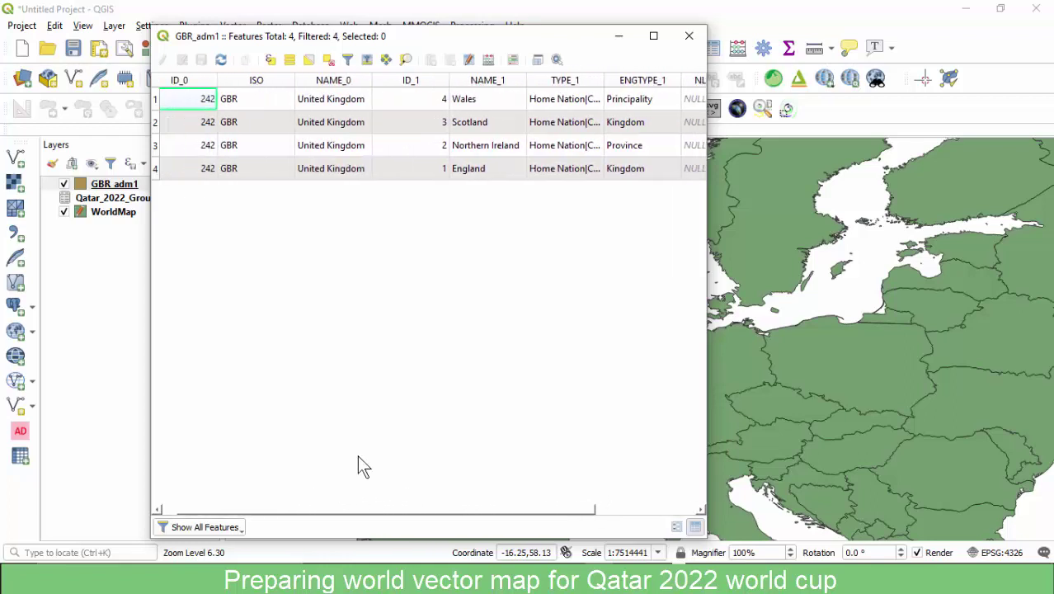
Select the Wales, Scotland, Northern Ireland and England records in turn to locate each one on the map.
left_click(155, 99)
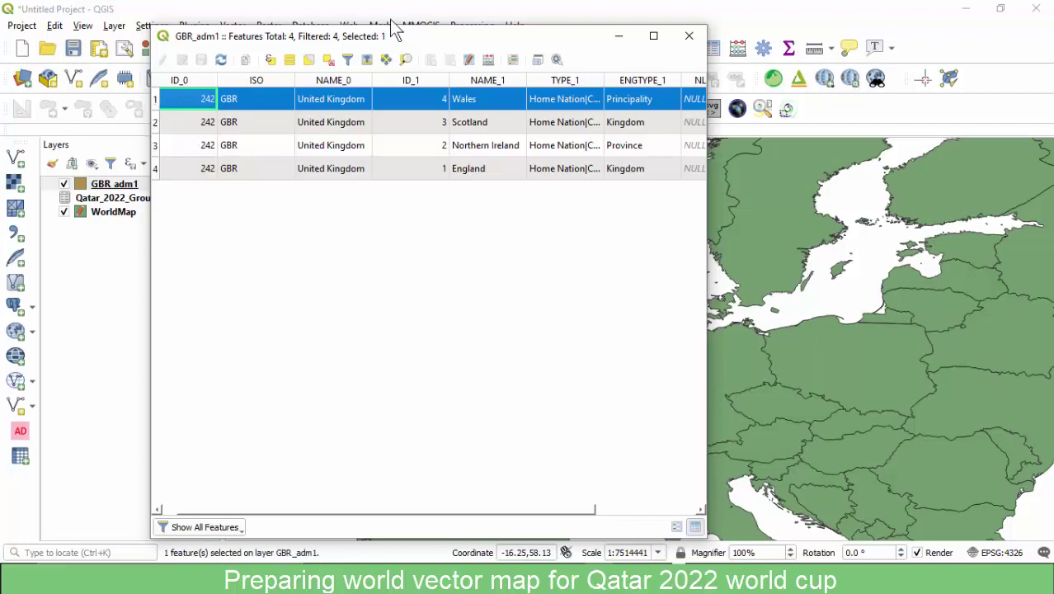
left_click_drag(383, 46, 711, 40)
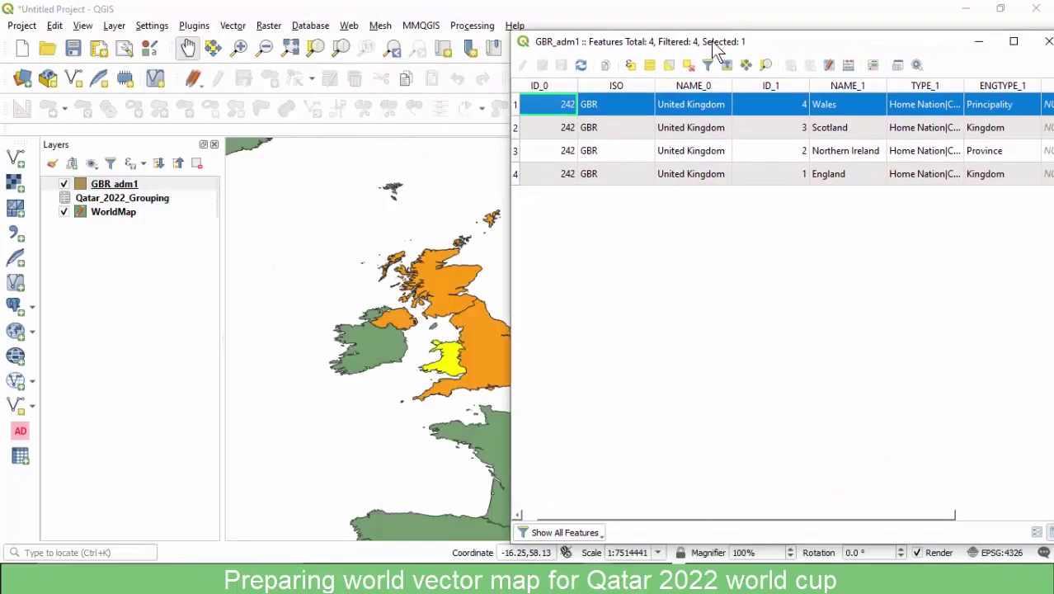
left_click(515, 130)
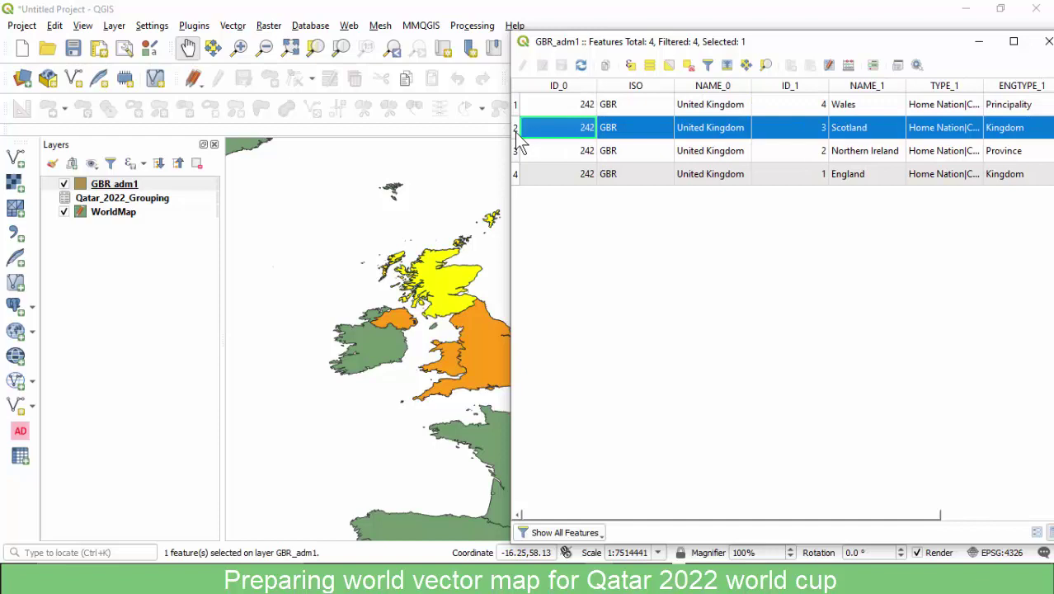
left_click(515, 151)
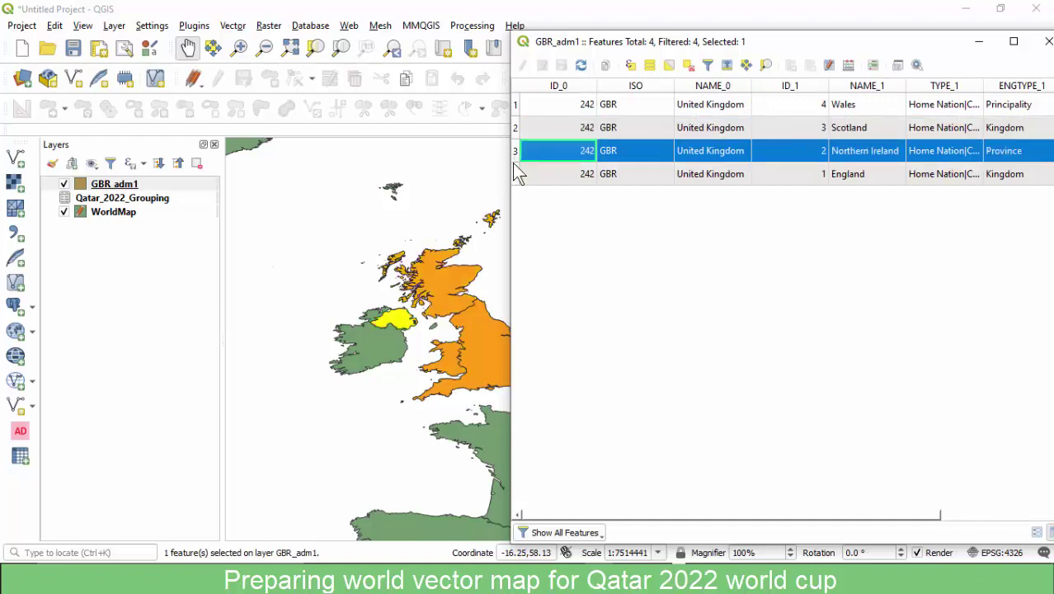
left_click(515, 176)
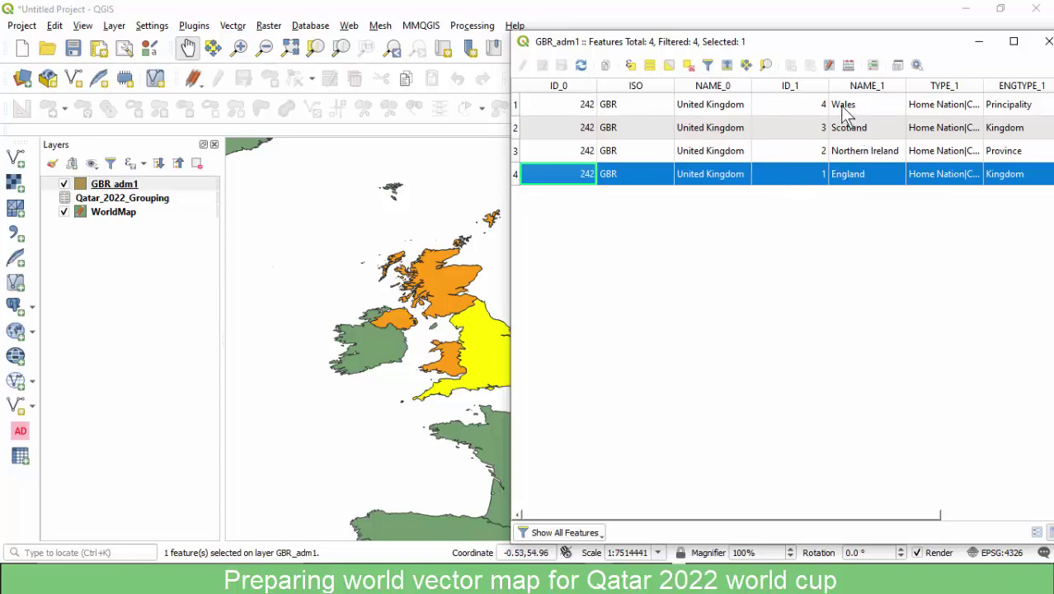
left_click_drag(854, 43, 525, 25)
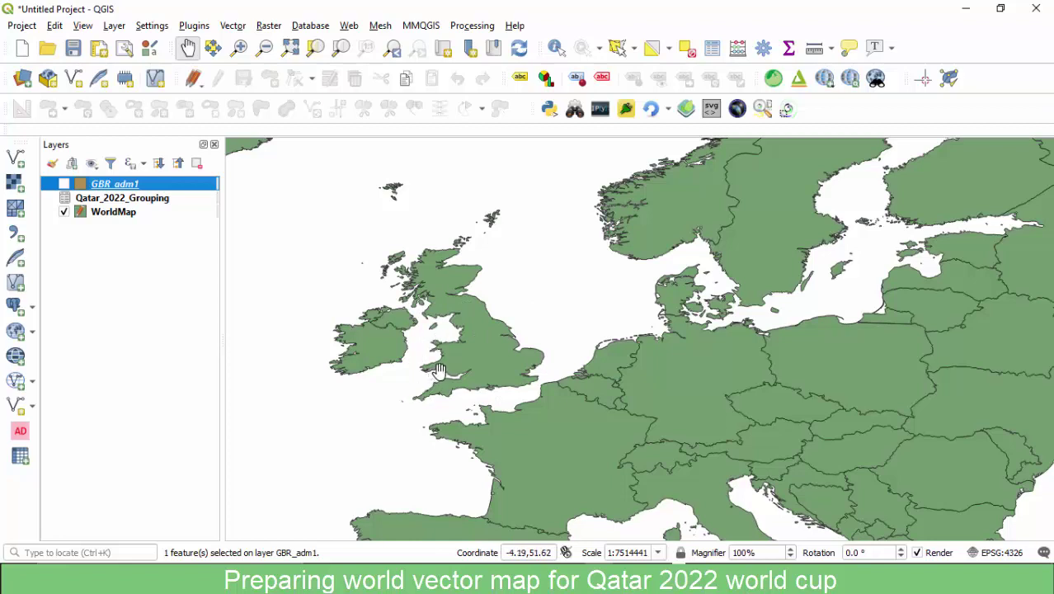
Select and delete the United Kingdom features in the WorldMap layer, with the GBR_adm1 layer displayed again.
left_click(111, 214)
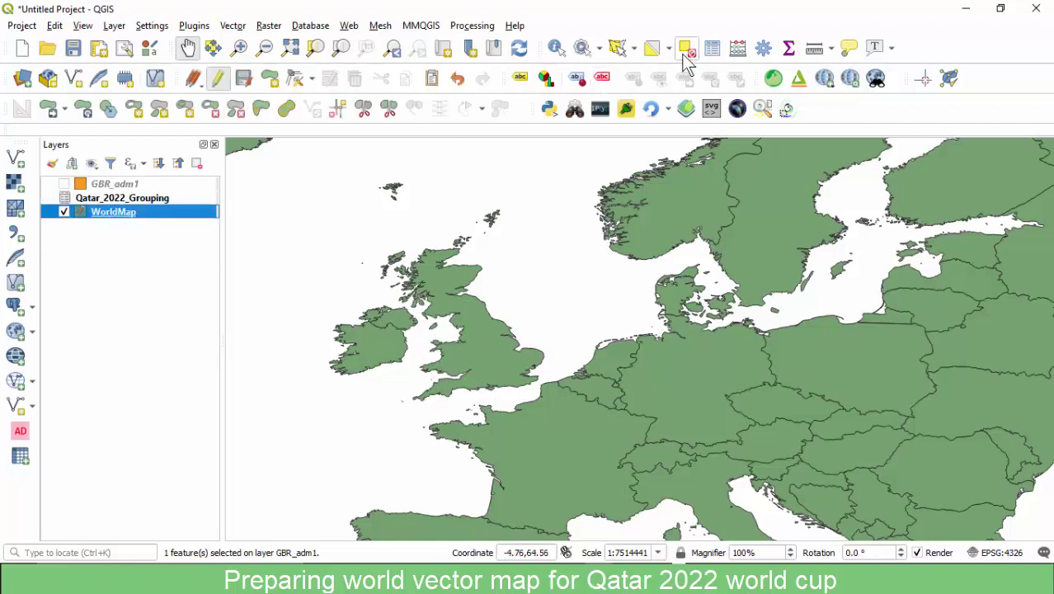
left_click(619, 51)
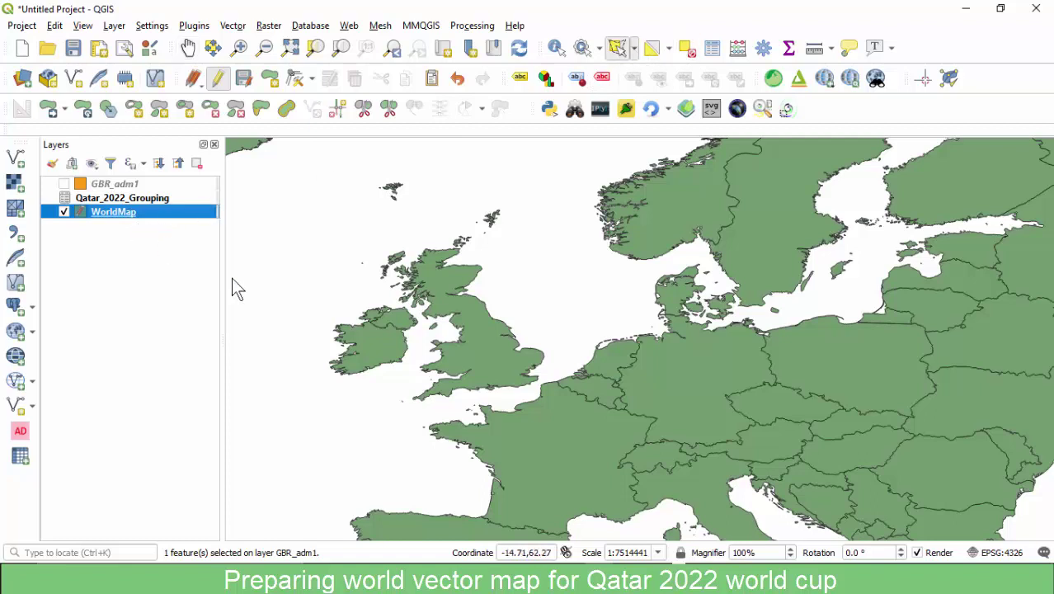
mouse_move(452, 288)
left_mouse_down()
mouse_move(403, 308)
mouse_move(449, 350)
left_mouse_up()
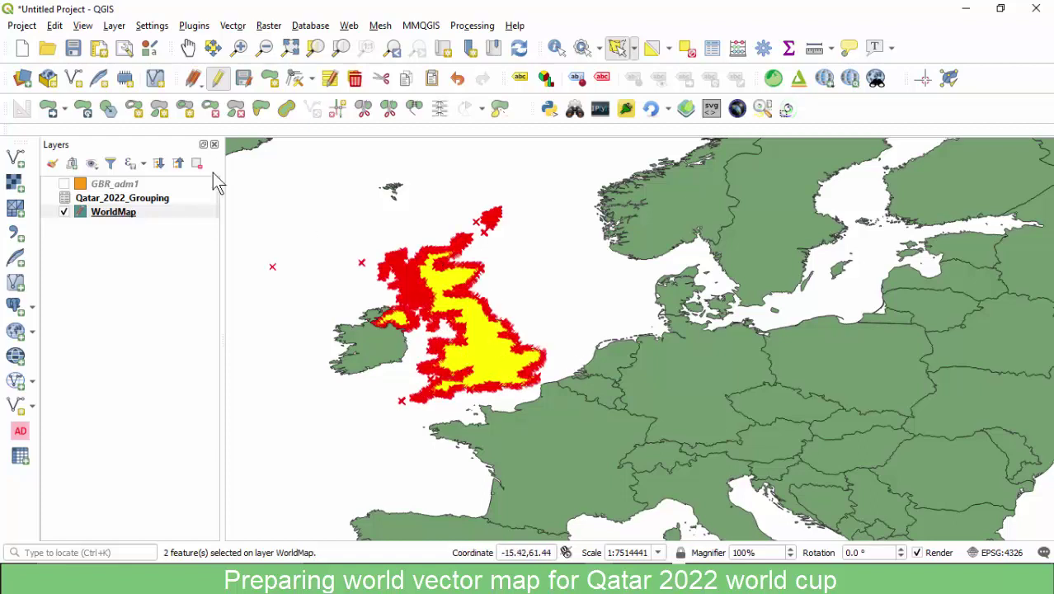
left_click(356, 80)
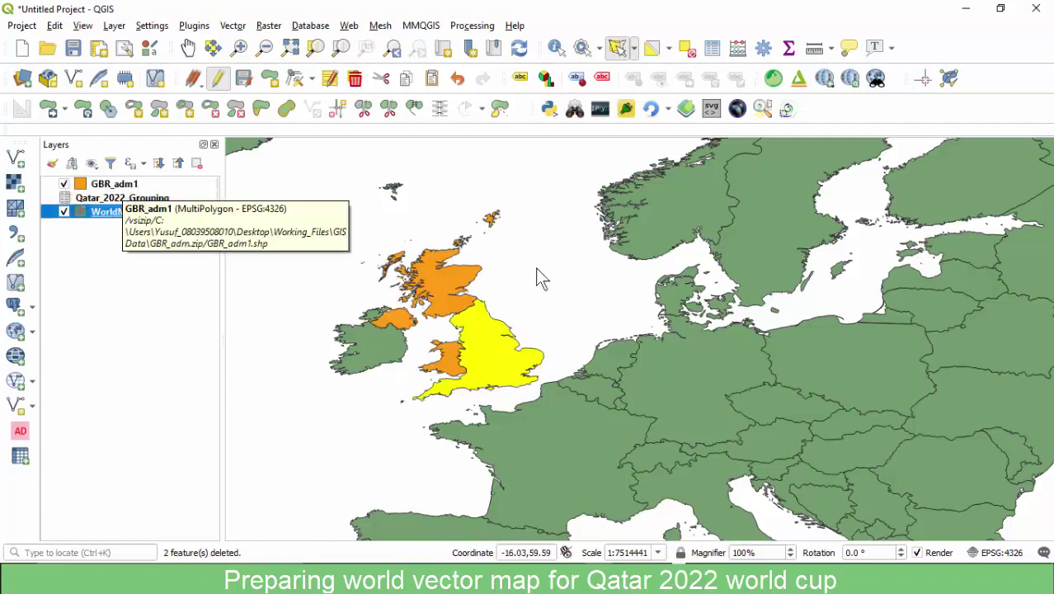
left_click(63, 184)
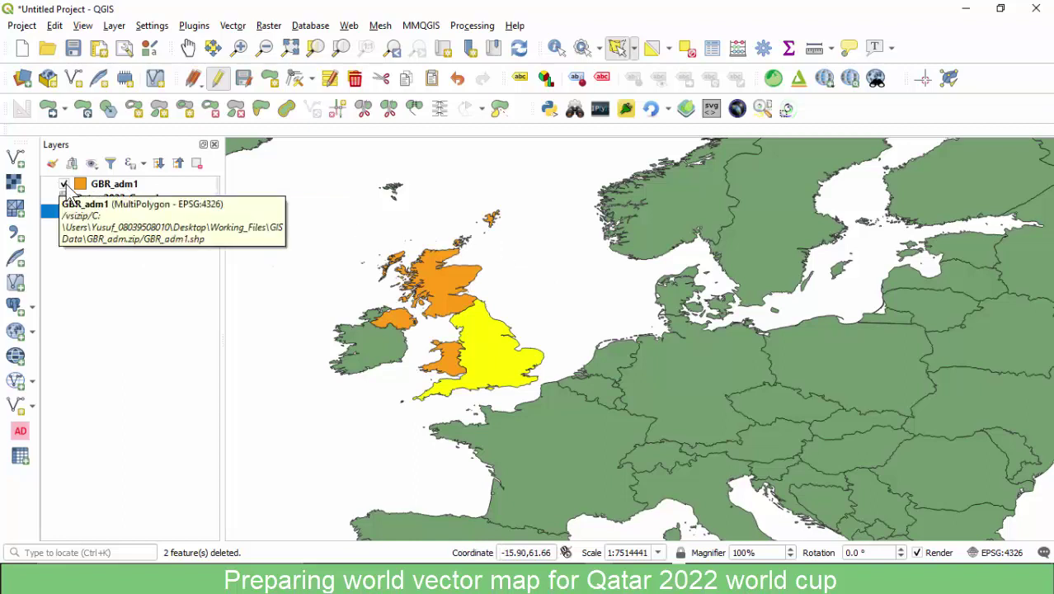
left_click(63, 185)
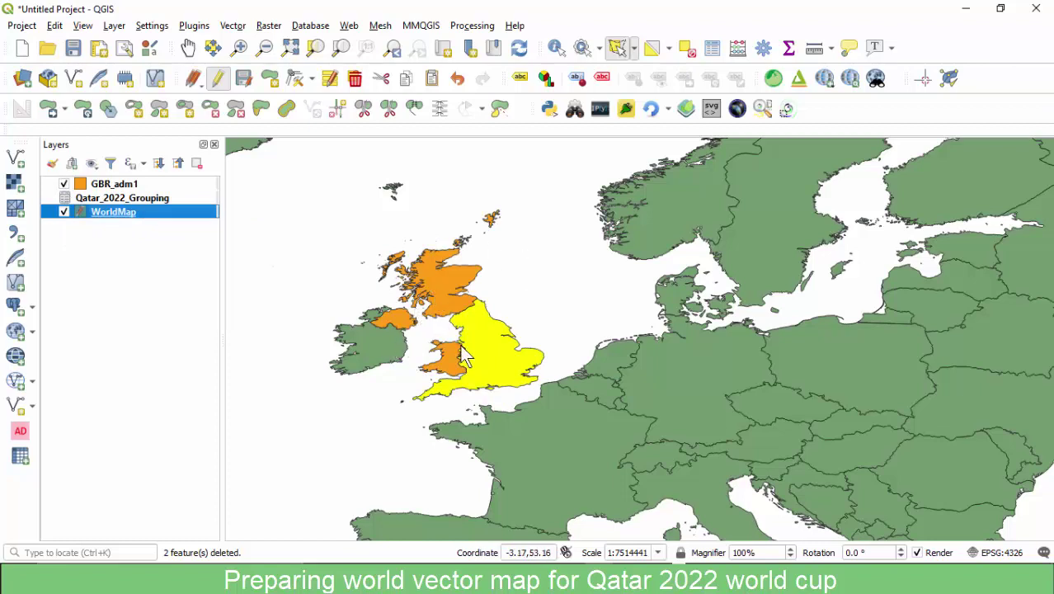
Check the home nation records in the GBR_adm1 attribute table and close it.
left_click(86, 184)
right_click(105, 184)
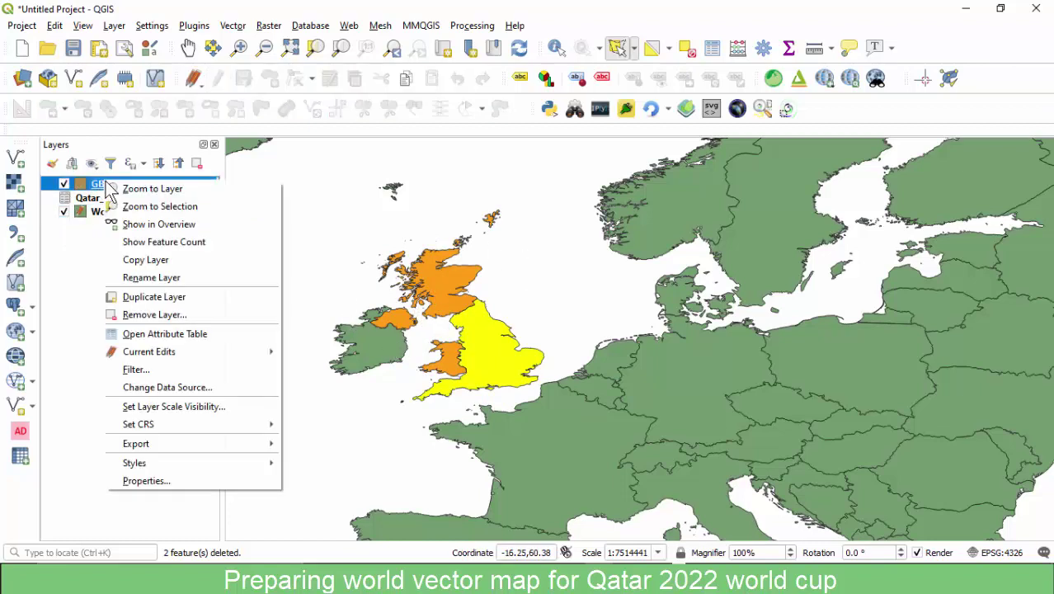
left_click(174, 334)
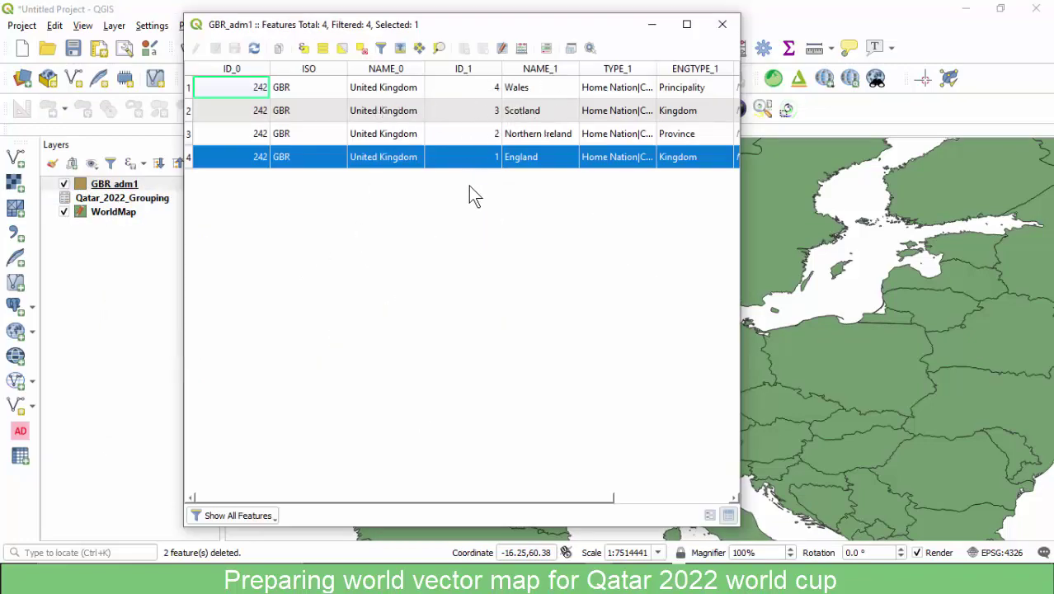
left_click(722, 27)
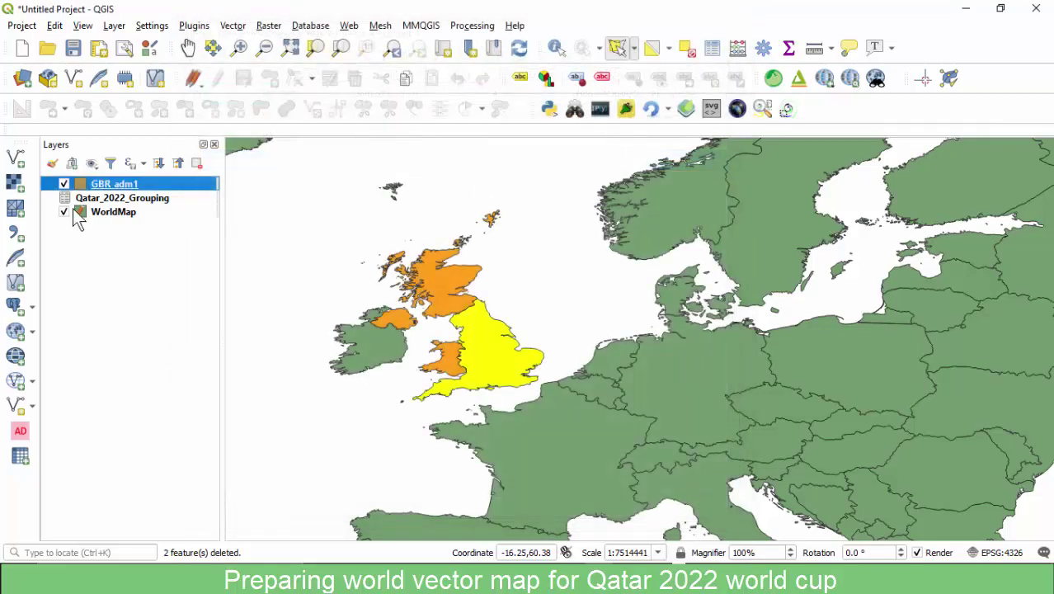
End the editing session on the WorldMap layer.
left_click(99, 215)
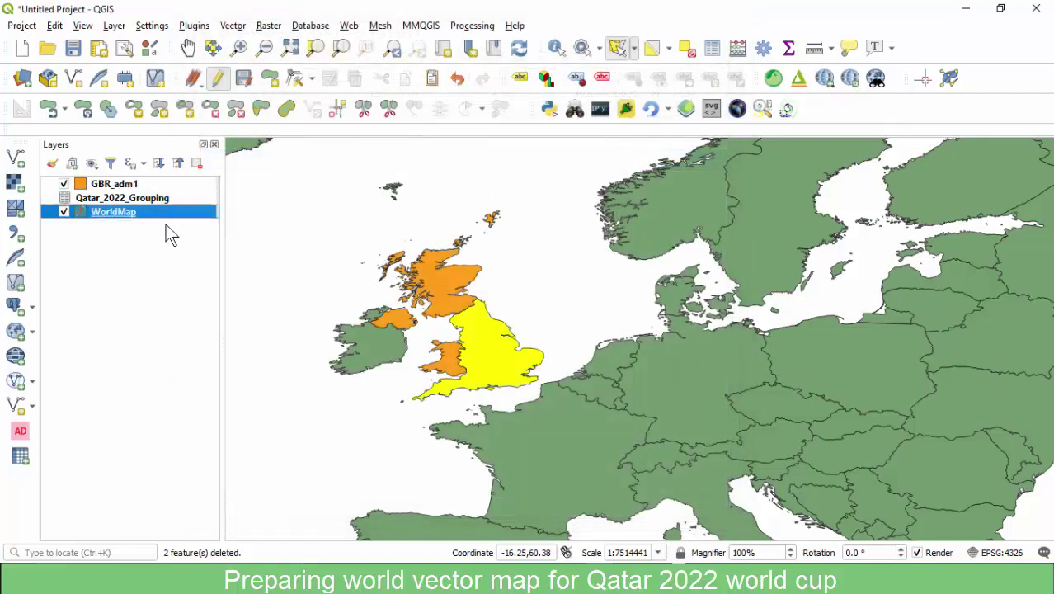
left_click(217, 82)
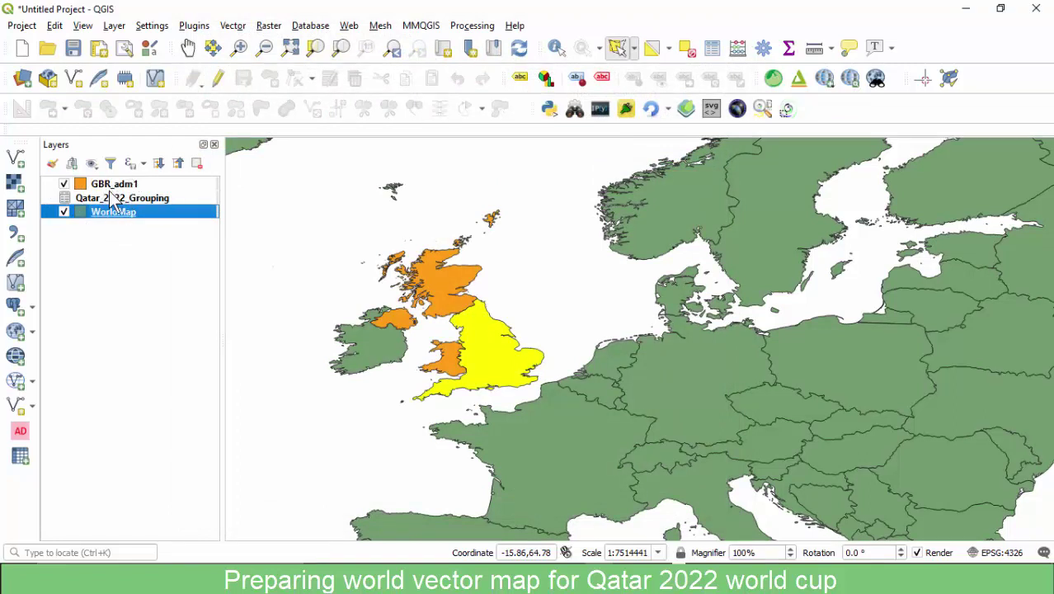
Set up Merge Vector Layers with GBR_adm1 and WorldMap as inputs and the project CRS EPSG:4326 - WGS 84 as destination.
left_click(233, 26)
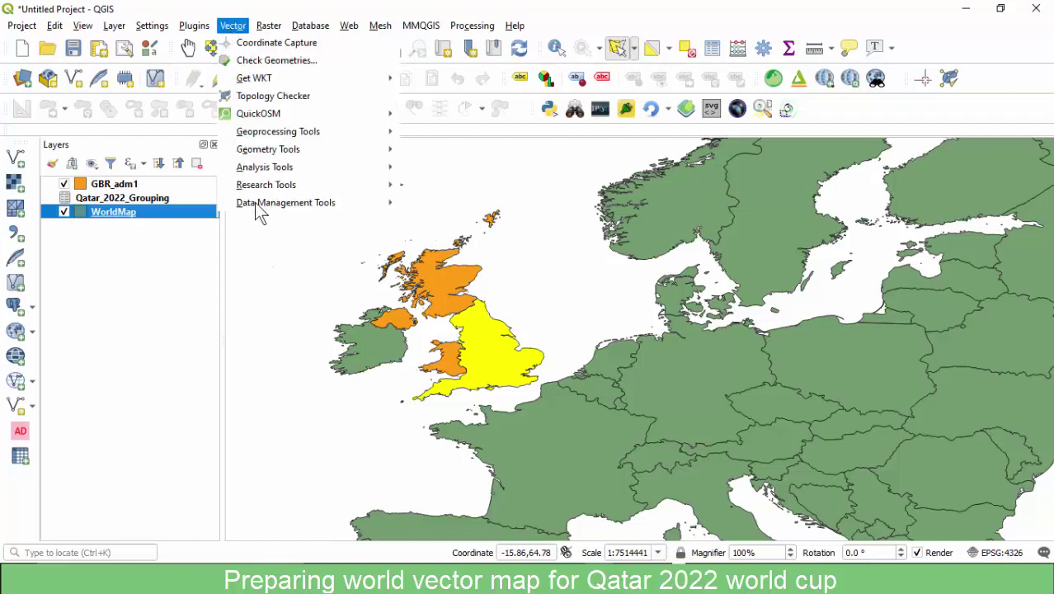
mouse_move(259, 207)
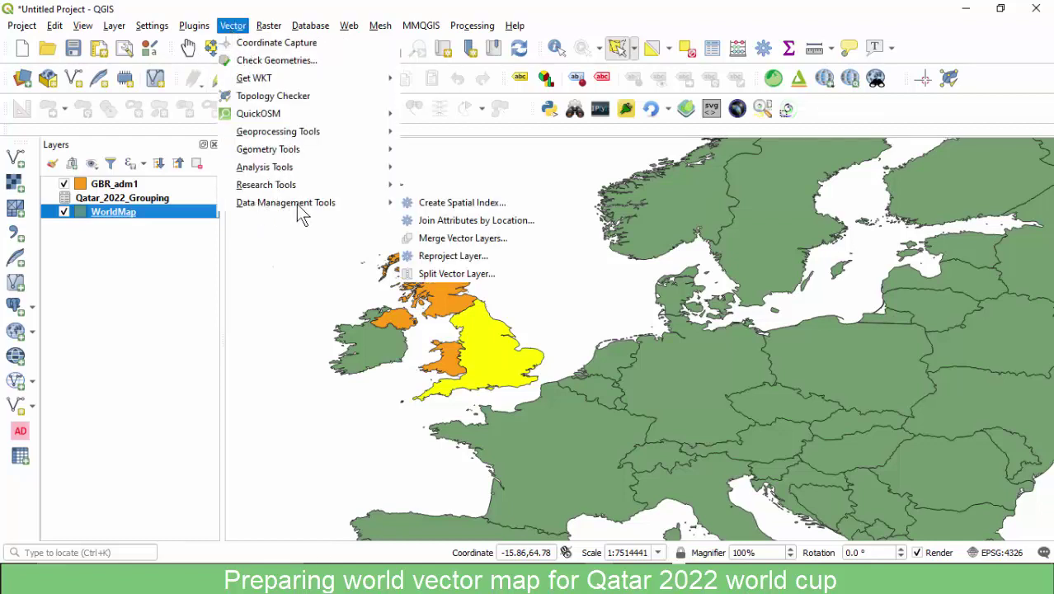
left_click(451, 239)
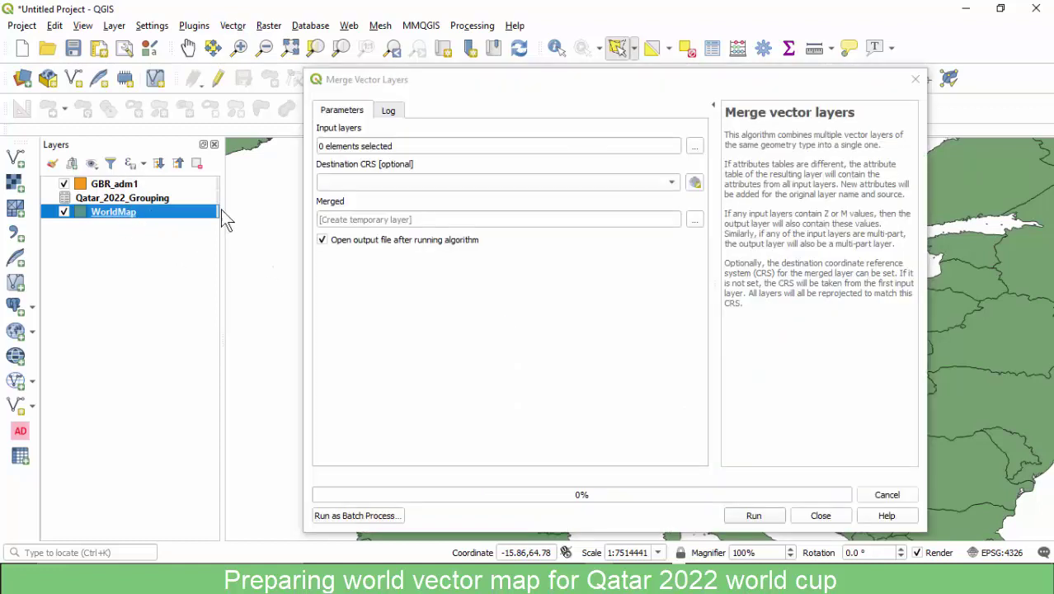
left_click_drag(485, 82, 439, 86)
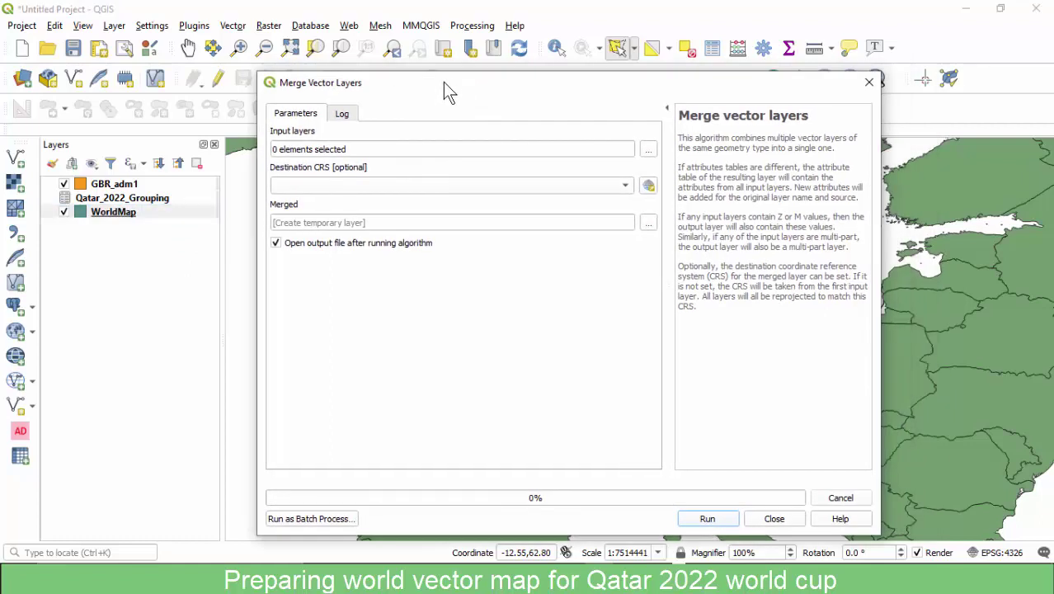
left_click(650, 151)
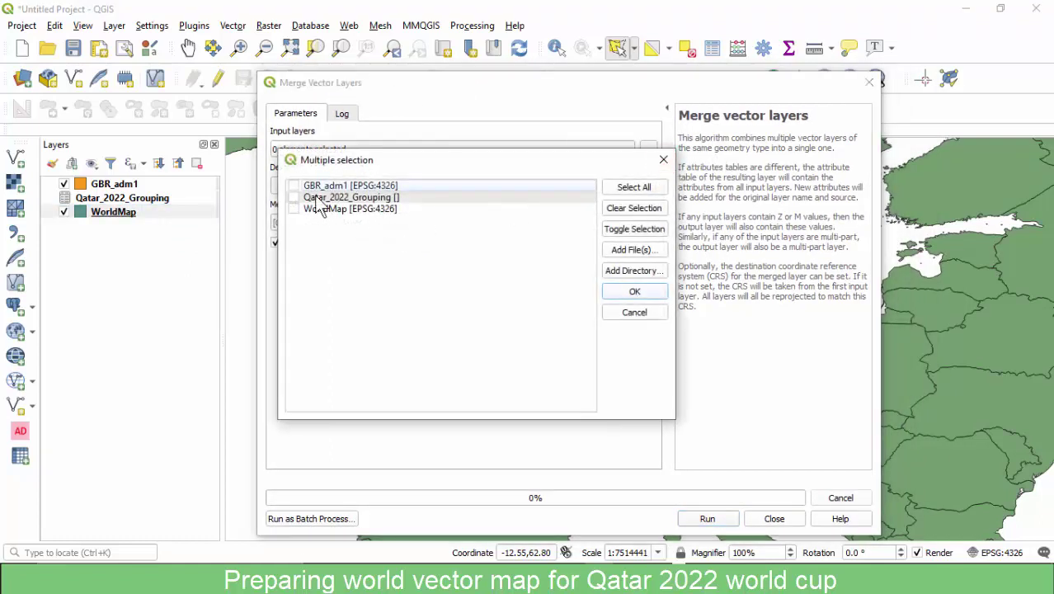
left_click(294, 186)
left_click(617, 296)
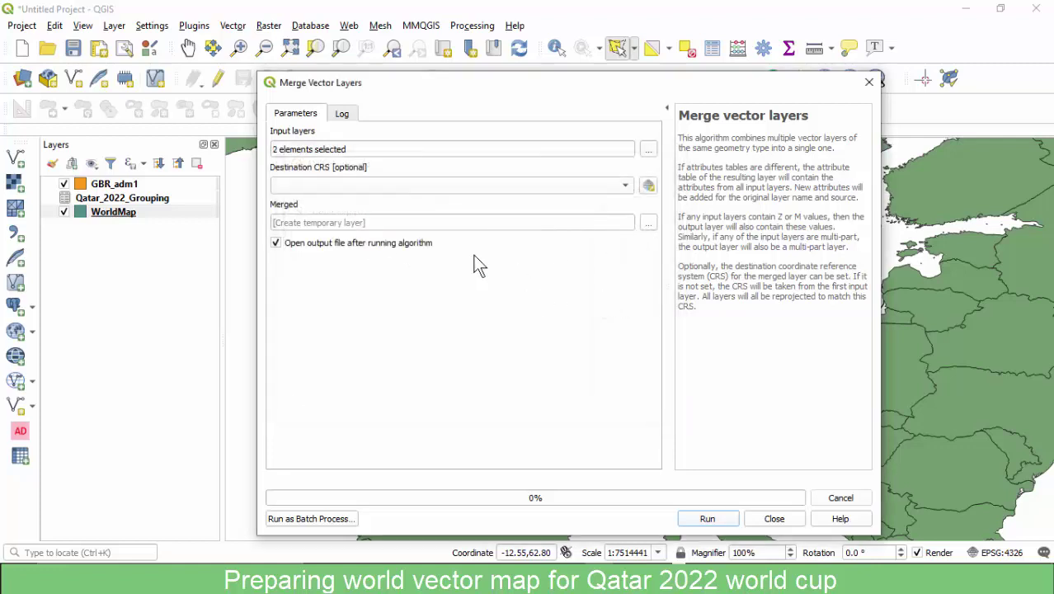
left_click(396, 184)
left_click(363, 201)
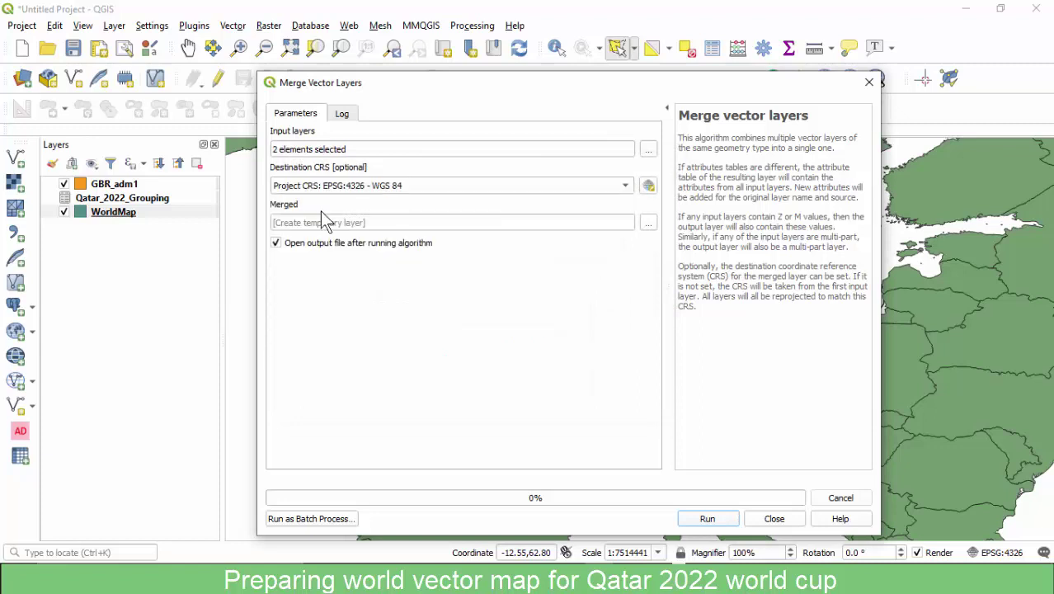
Set the merge output to the shapefile WorldMap_v1 in the Qatar World Cup 2022 SHP folder and run the merge.
left_click(649, 224)
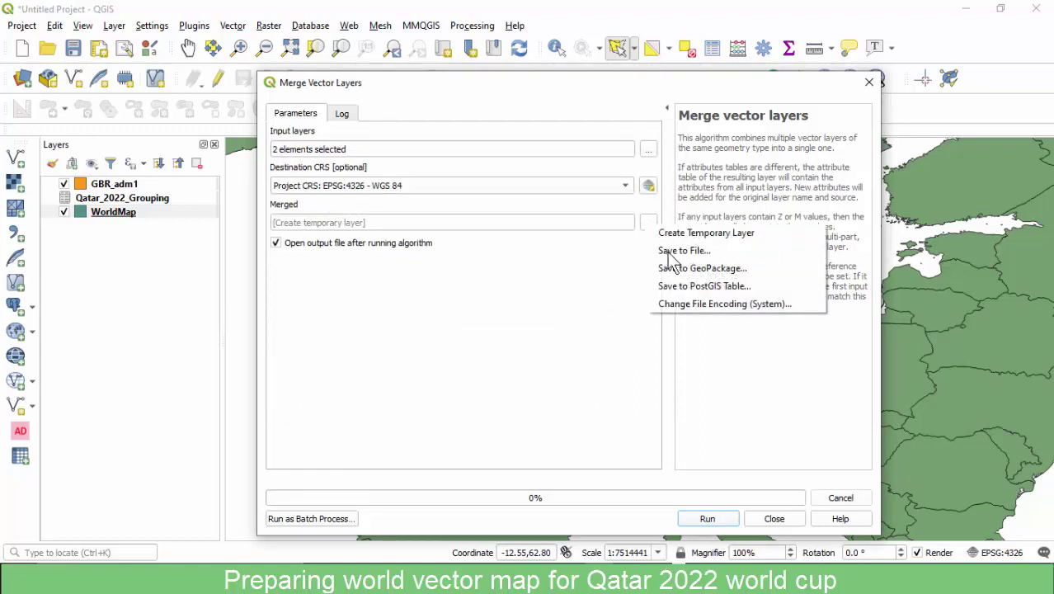
left_click(671, 251)
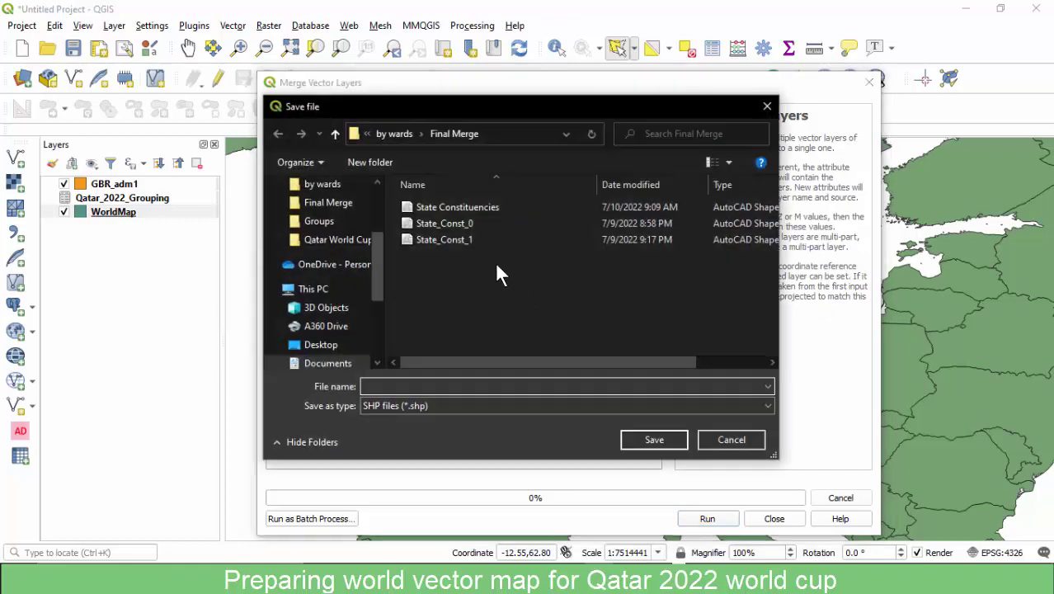
left_click(429, 386)
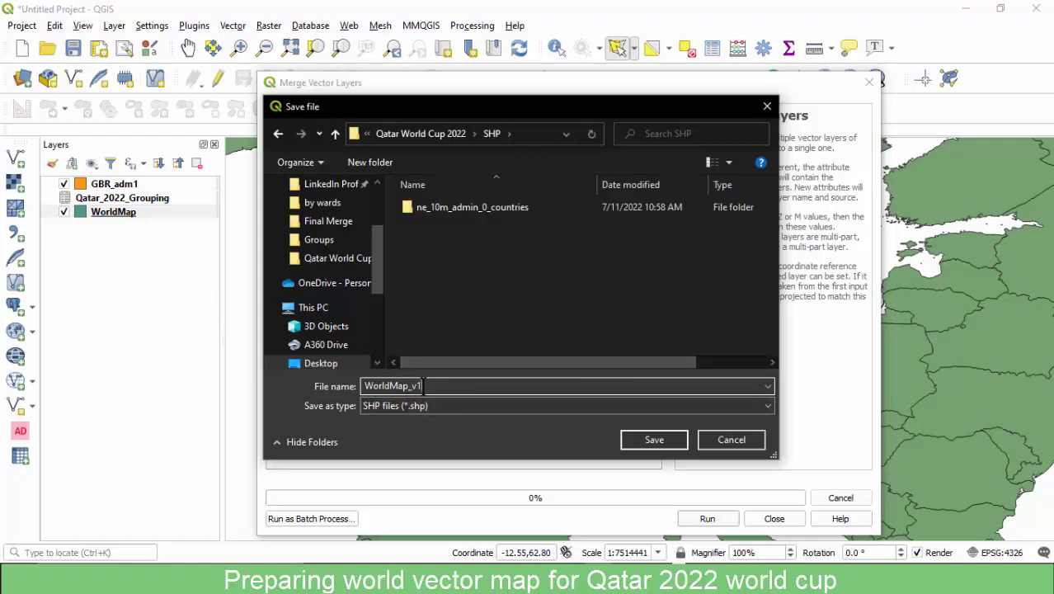
left_click(651, 441)
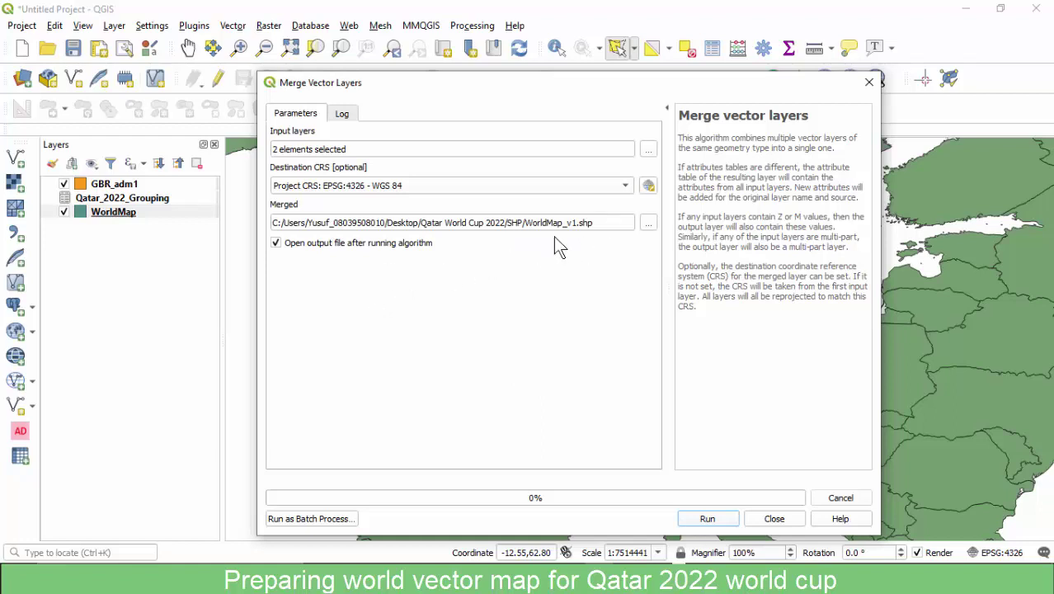
left_click(705, 520)
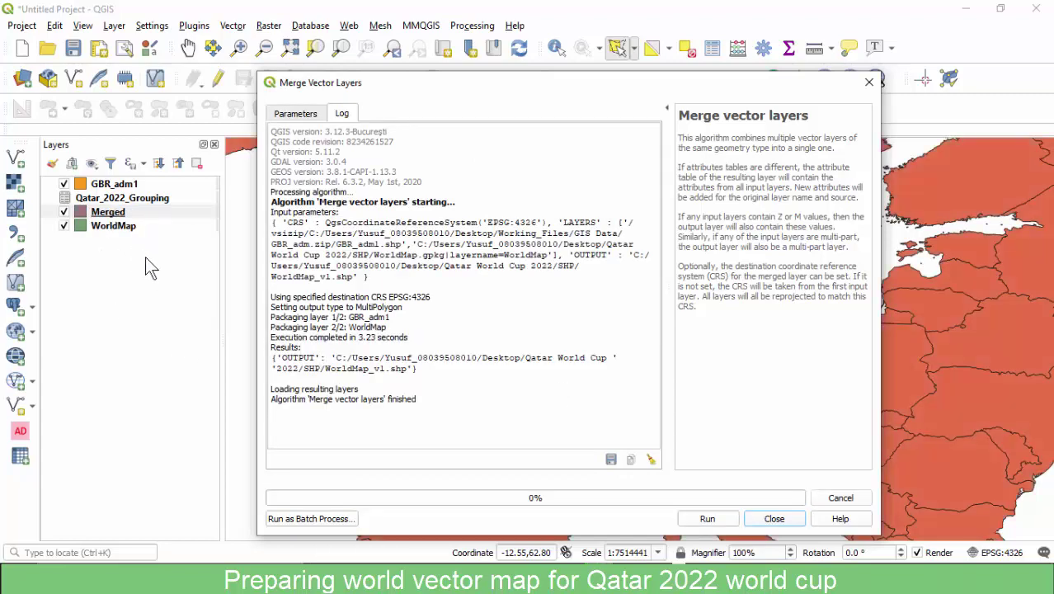
left_click(779, 519)
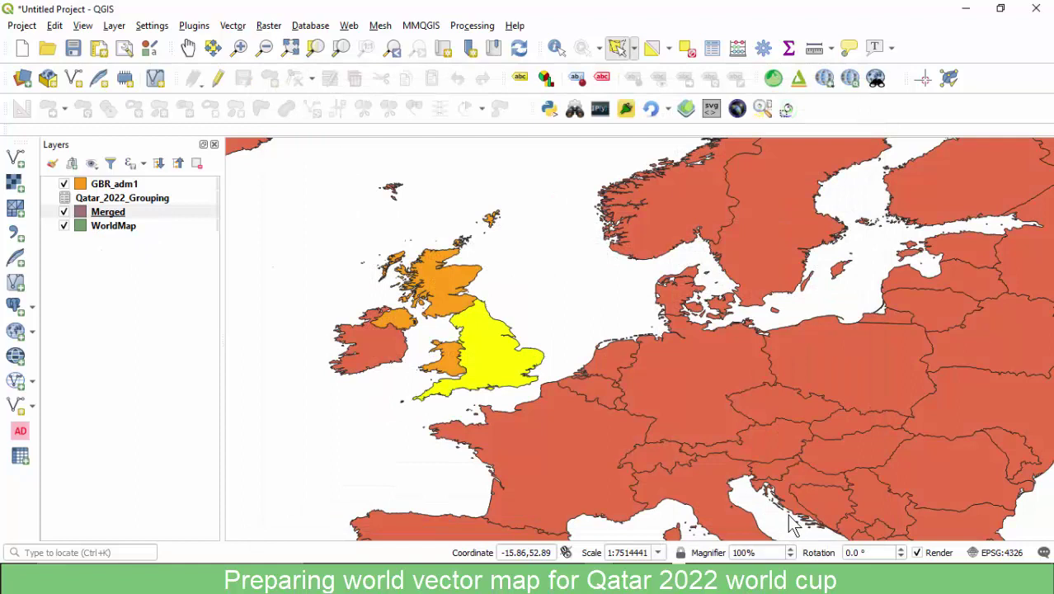
Hide the GBR_adm1 and WorldMap layers and remove both from the project.
left_click(64, 184)
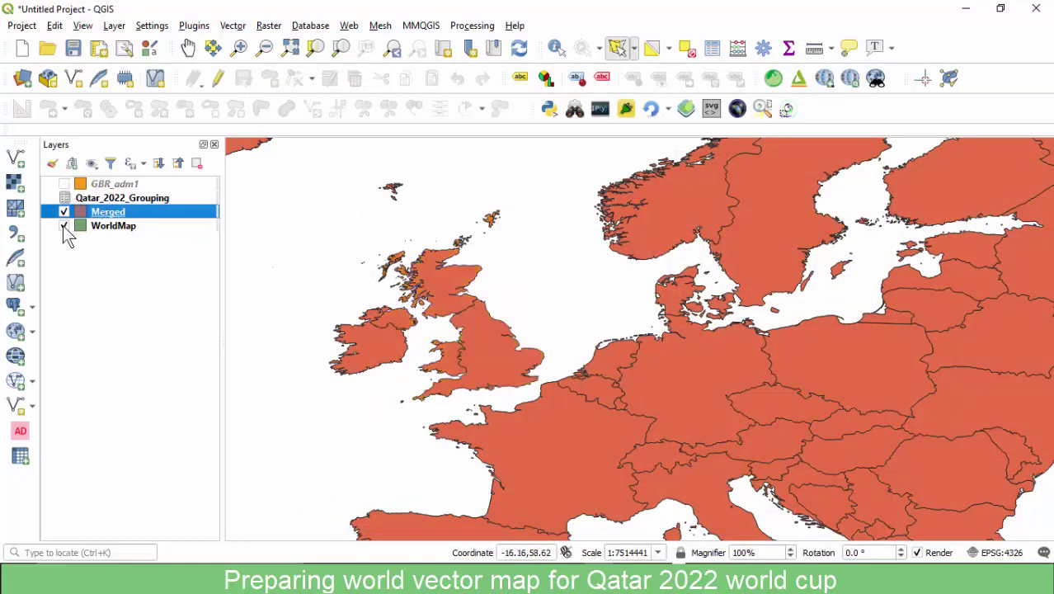
left_click(64, 226)
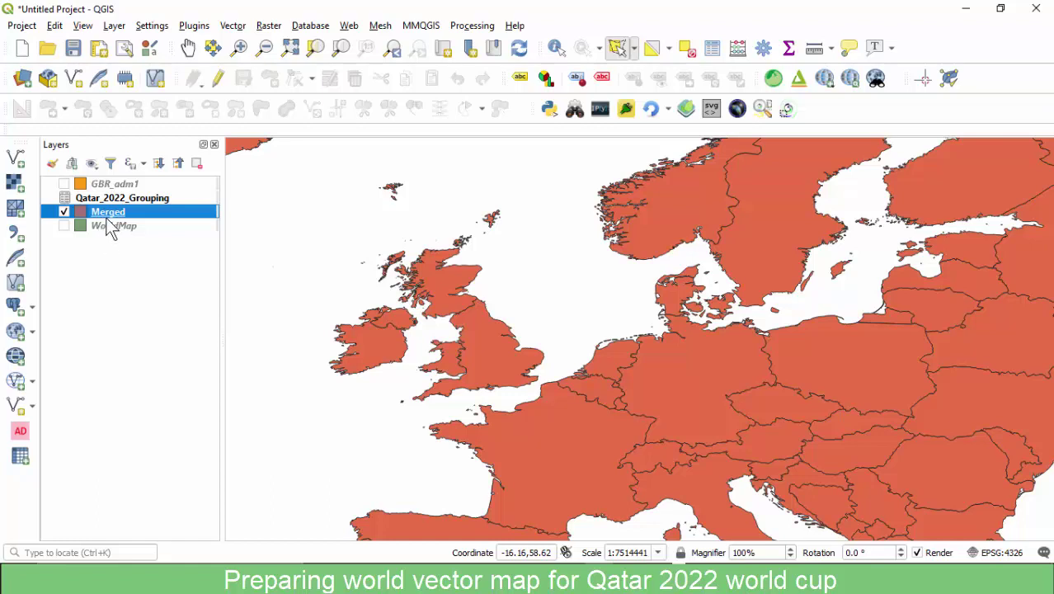
left_click(108, 226)
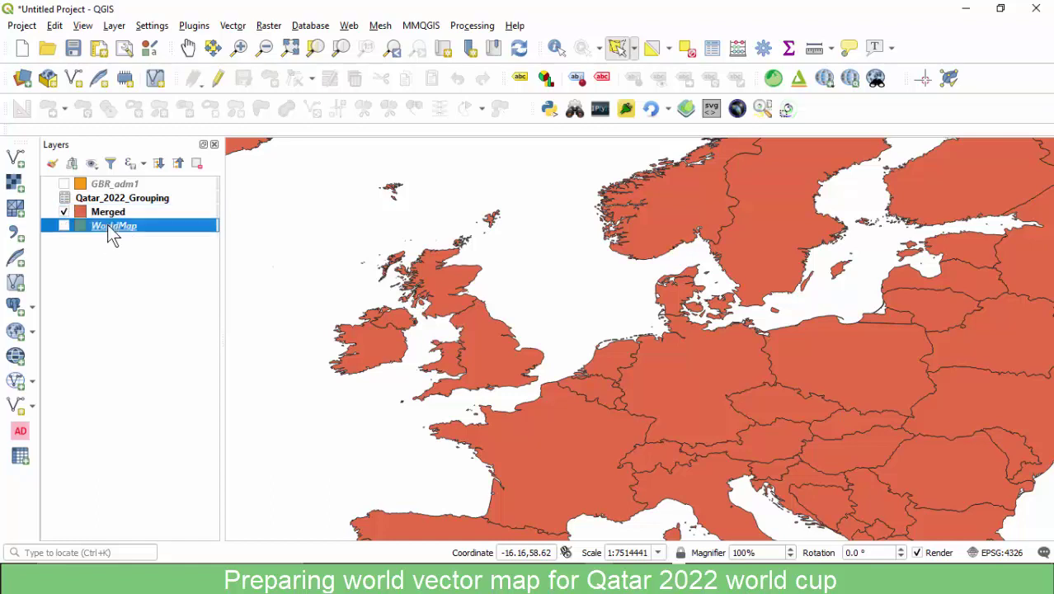
left_click(198, 164)
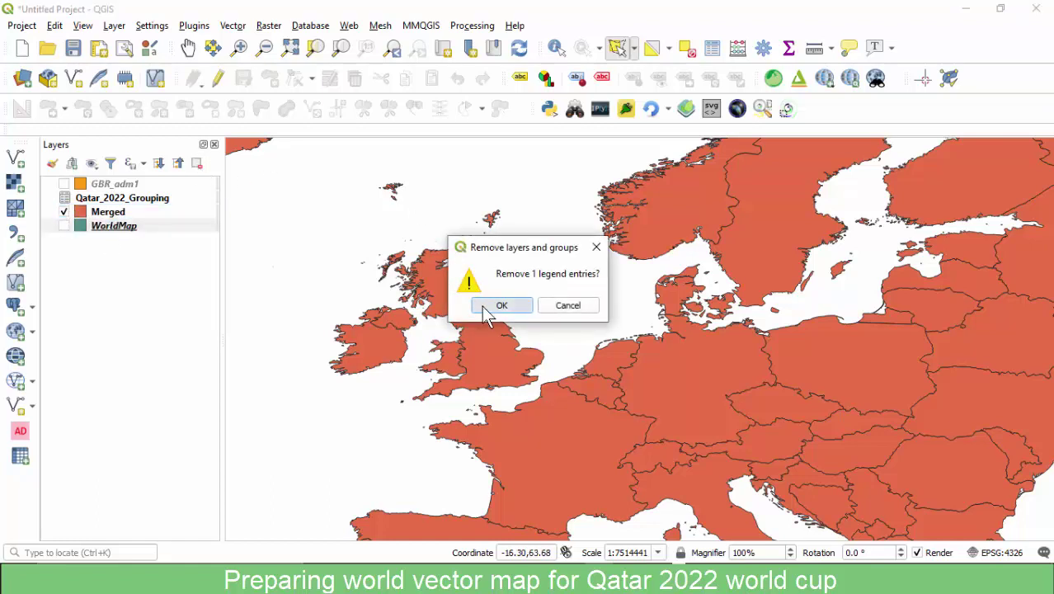
left_click(495, 304)
left_click(123, 183)
left_click(197, 163)
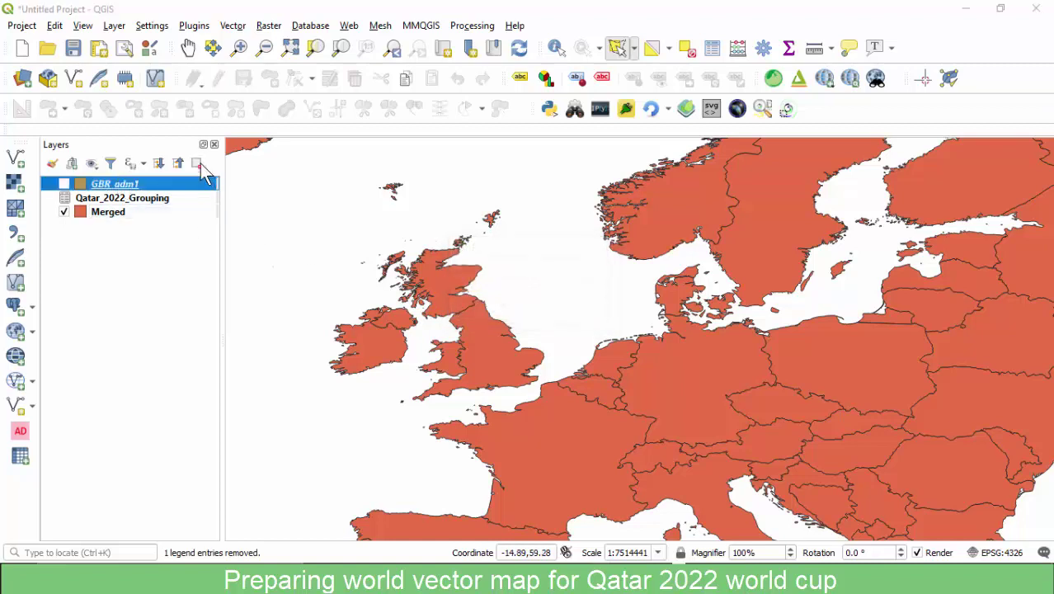
left_click(500, 305)
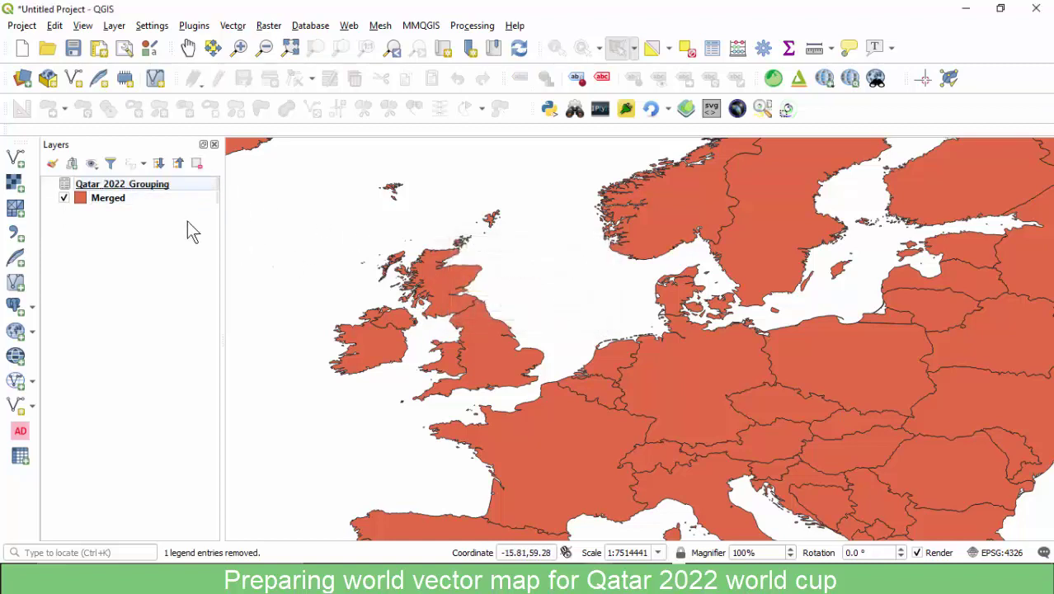
Open the Merged layer's attribute table, check its fields through to path, and start editing the layer.
left_click(107, 202)
right_click(112, 211)
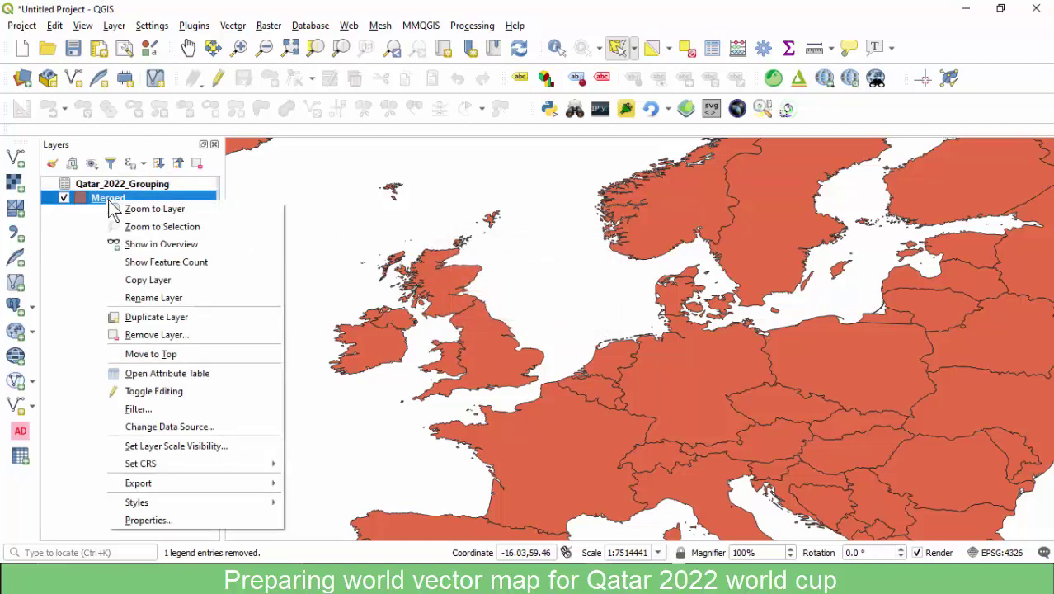
left_click(162, 373)
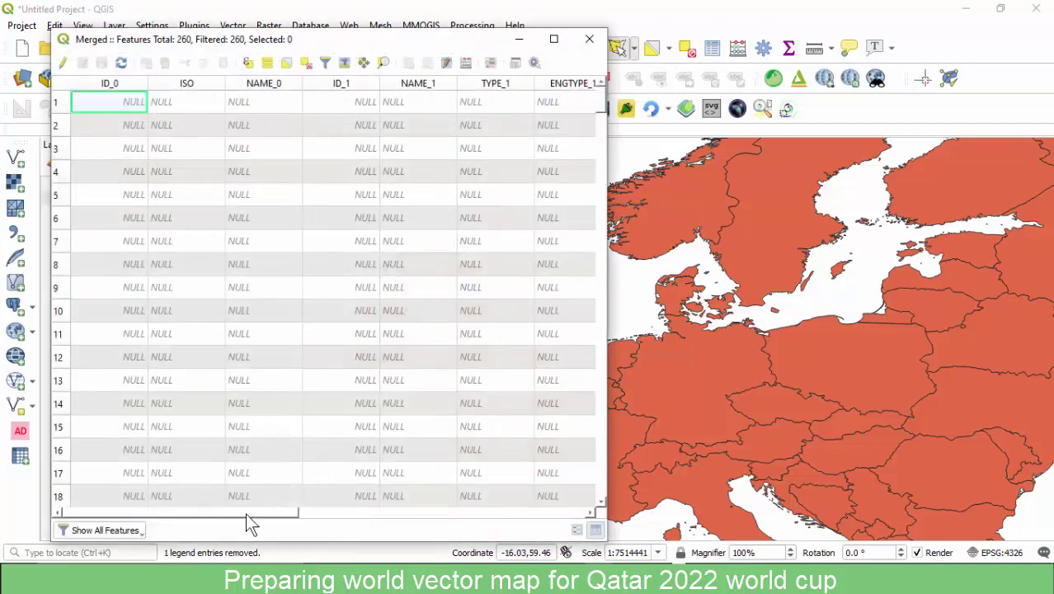
left_click_drag(246, 513, 568, 490)
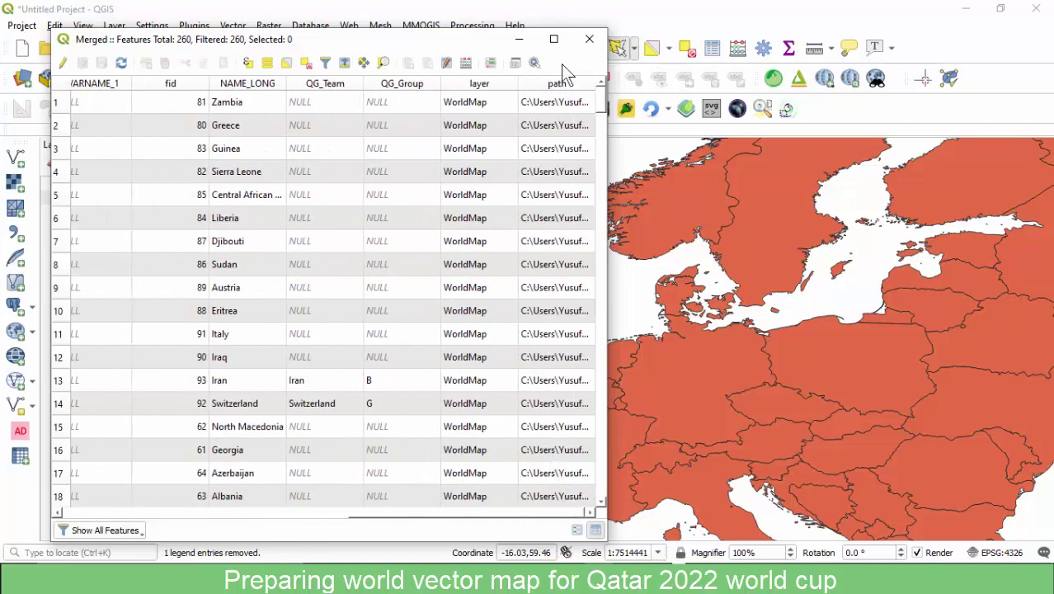
left_click_drag(608, 63, 836, 63)
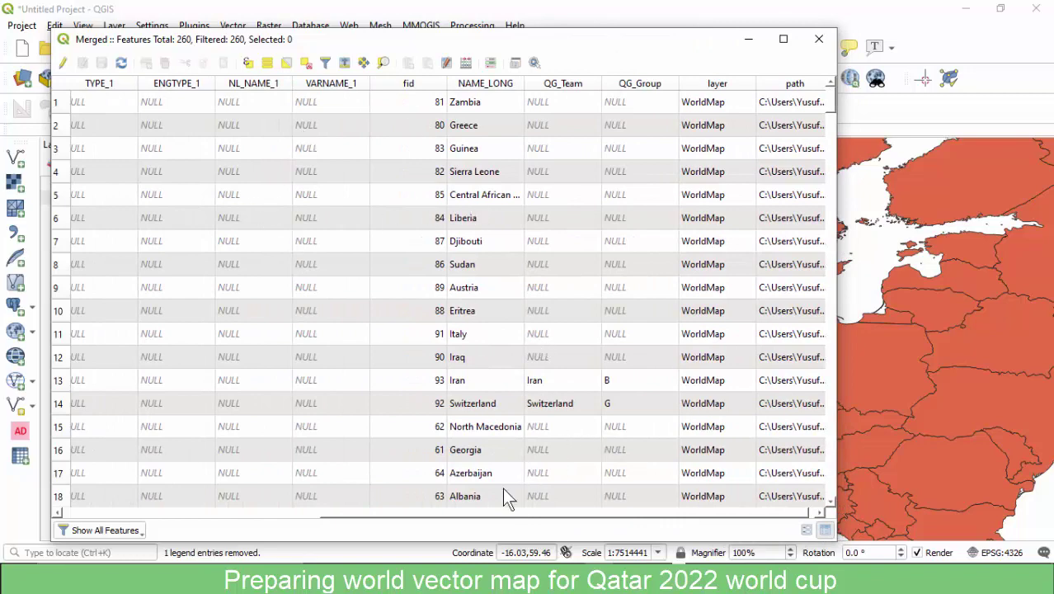
left_click_drag(486, 517, 564, 483)
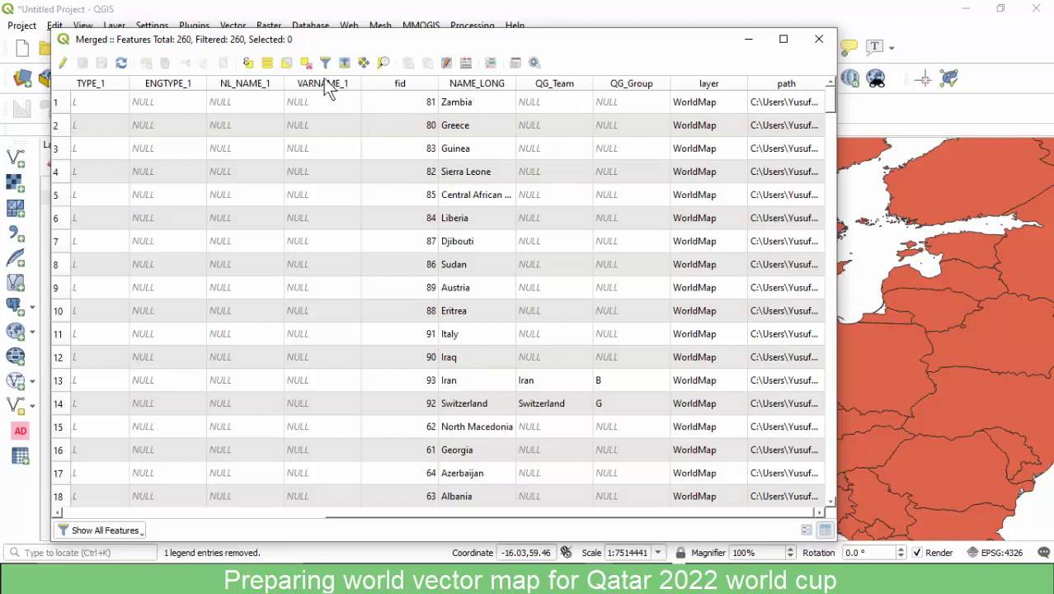
left_click(63, 62)
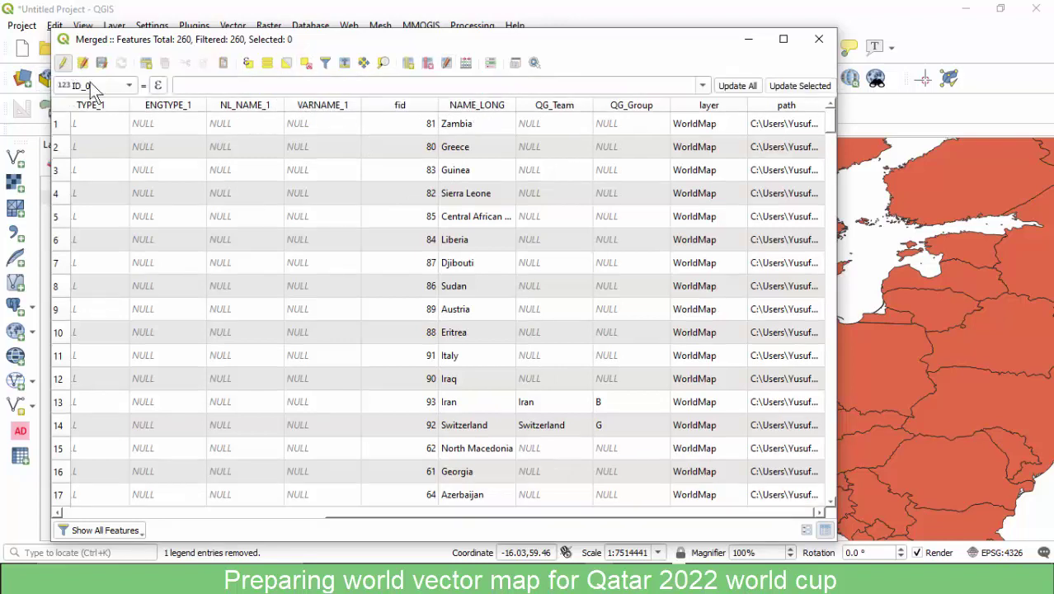
left_click(427, 64)
left_click(520, 200)
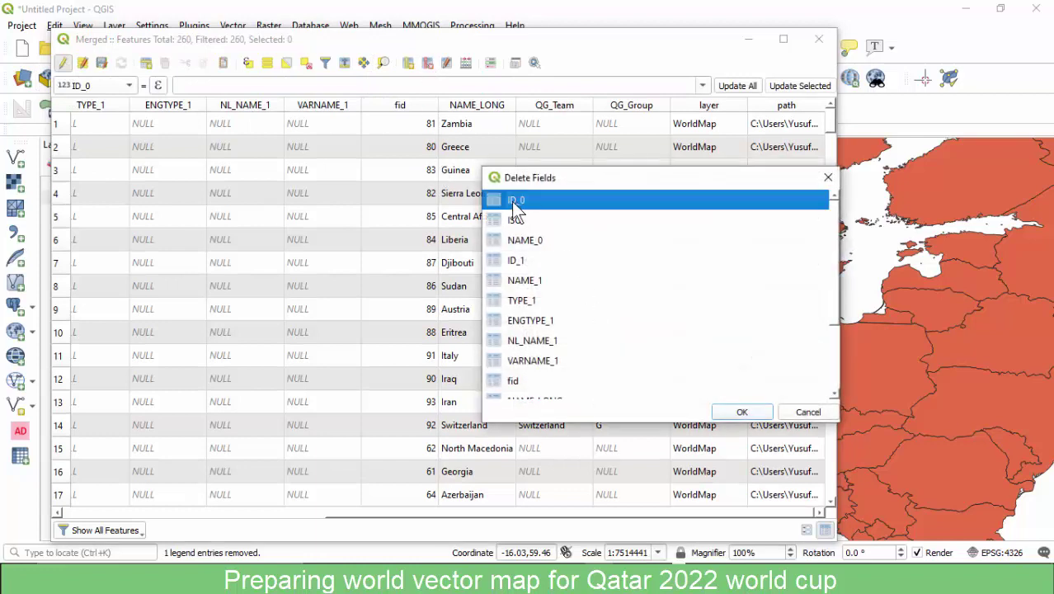
left_click(519, 219, "ctrl")
left_click(523, 240, "ctrl")
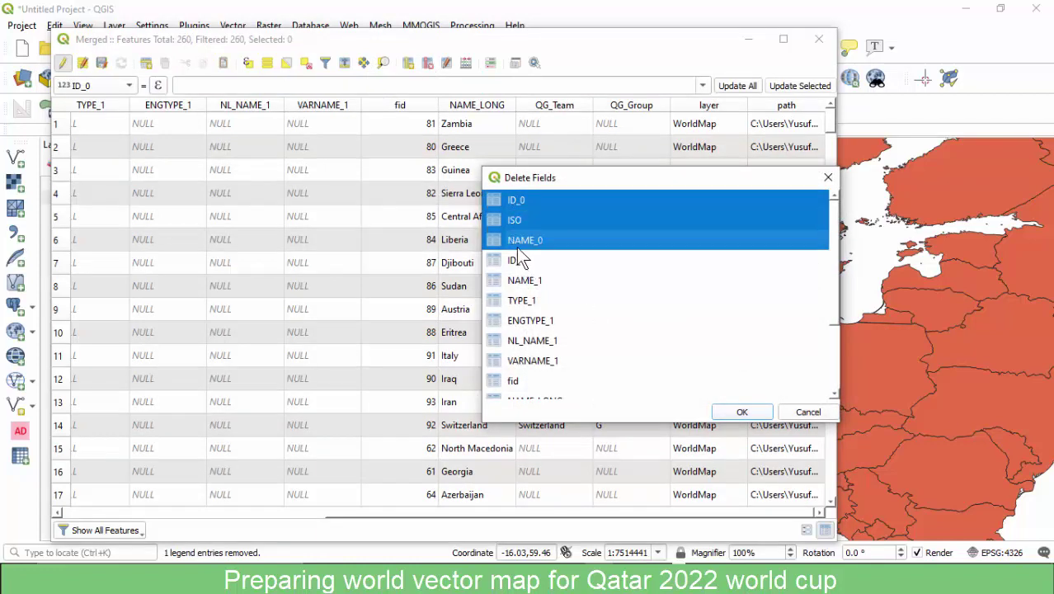
left_click(520, 260, "ctrl")
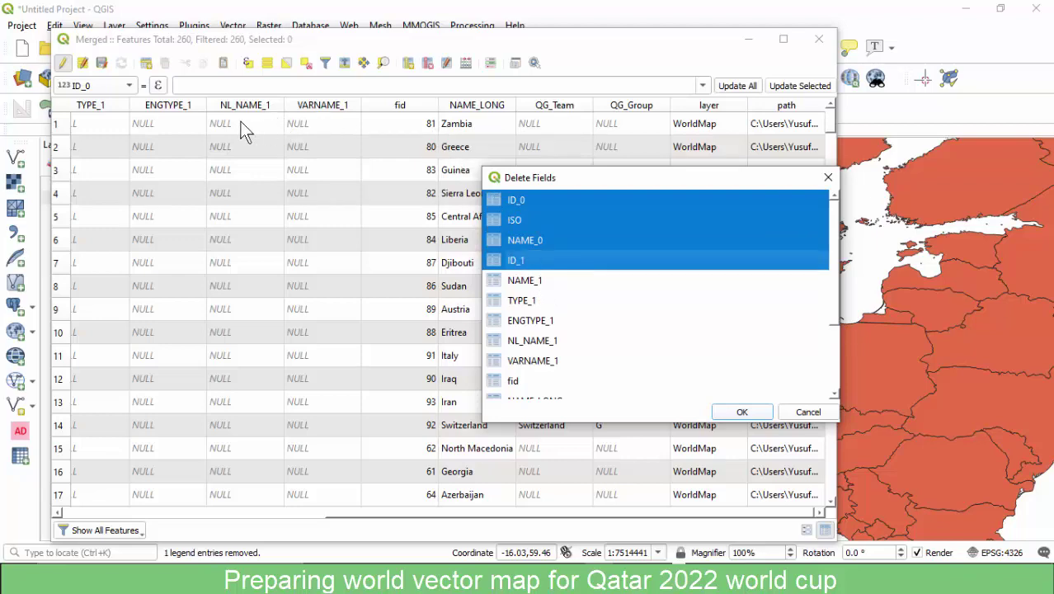
left_click(827, 178)
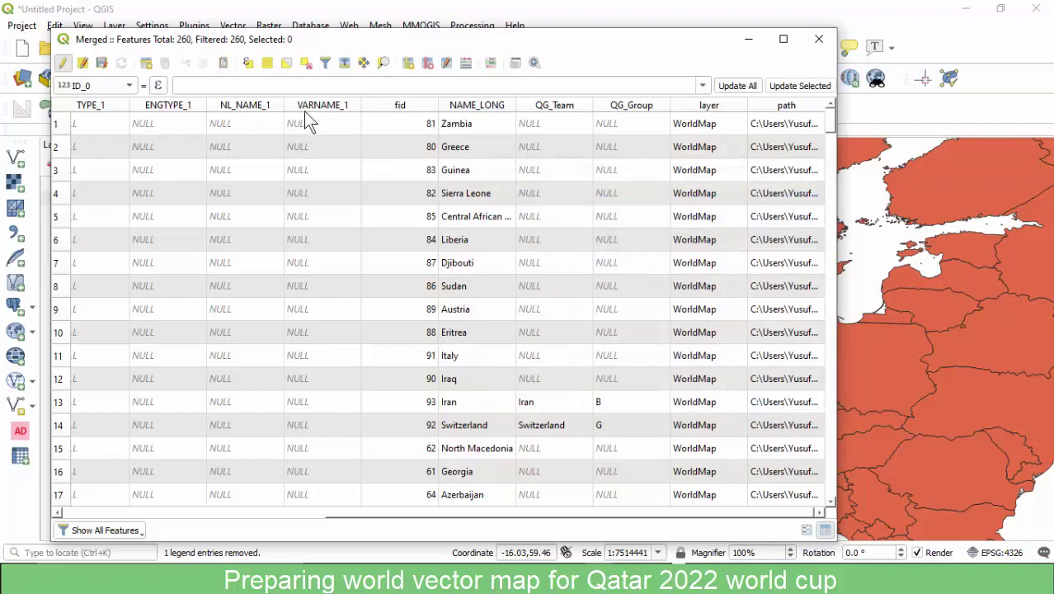
Sort the Merged table by NL_NAME_1, locate the GBR_adm1 home nation records and check their NAME_1 values.
left_click(242, 105)
scroll(262, 229, "down", 20)
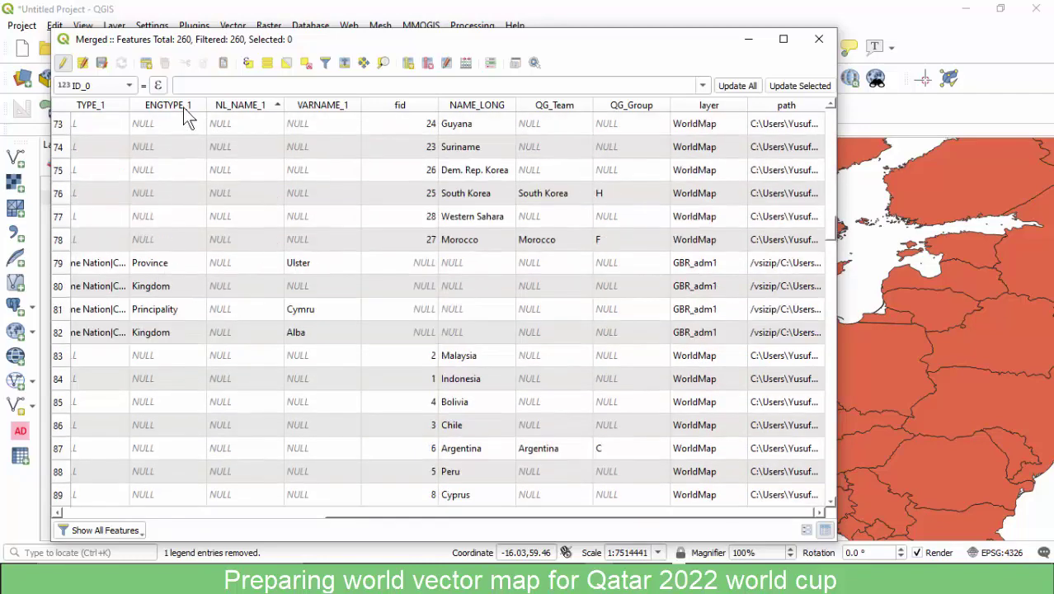
left_click_drag(207, 104, 293, 105)
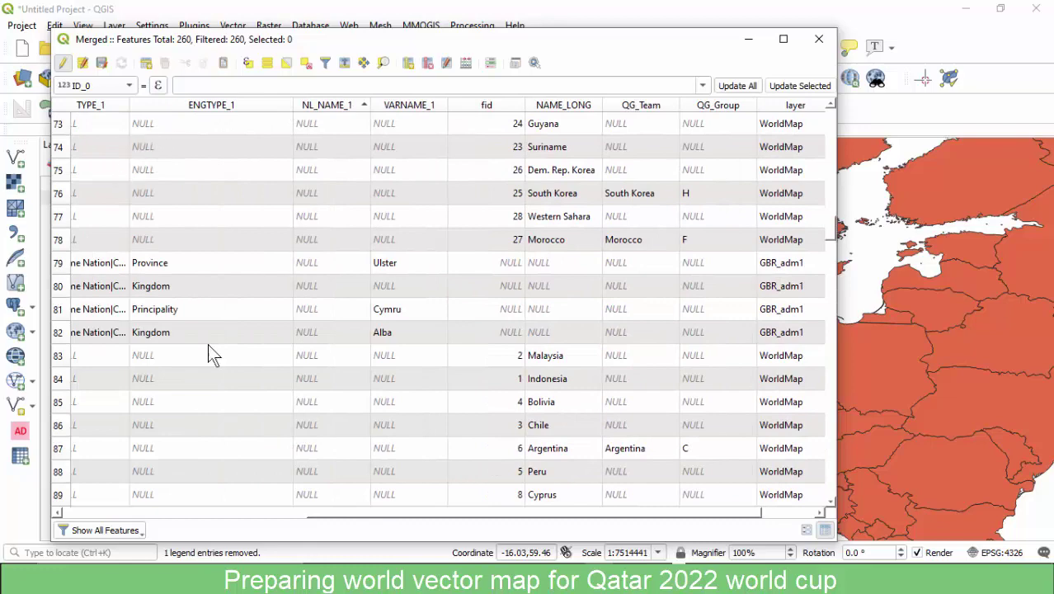
scroll(389, 518, "left", 5)
scroll(374, 310, "up", 2)
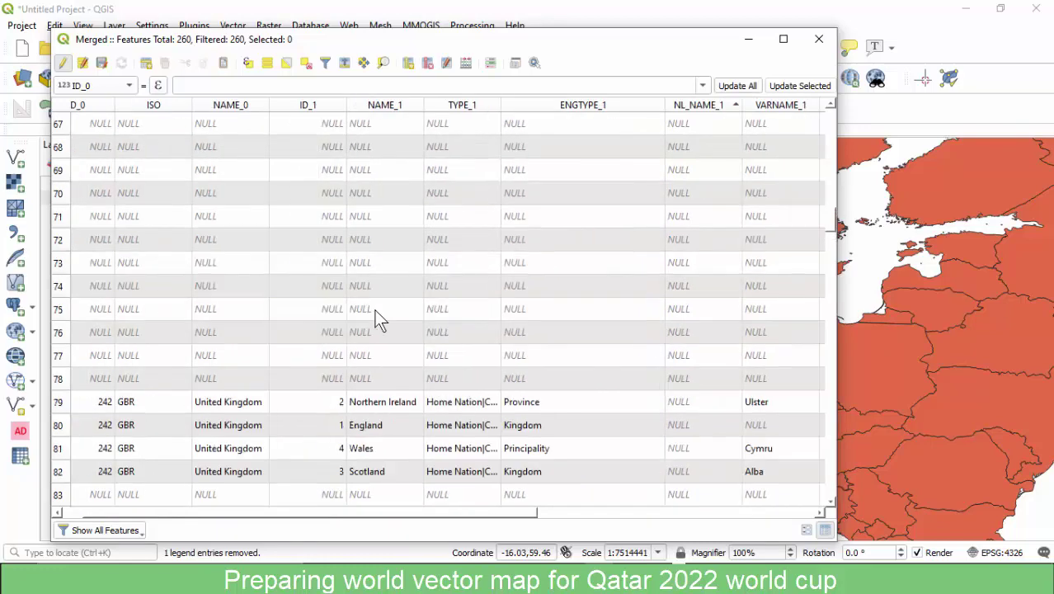
scroll(374, 320, "down", 2)
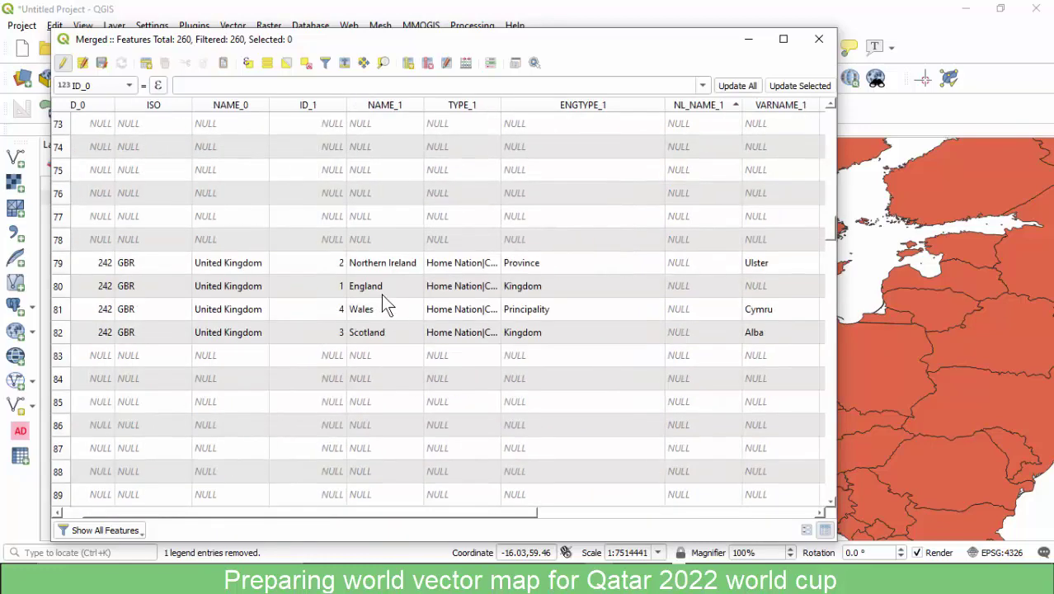
double_click(394, 264)
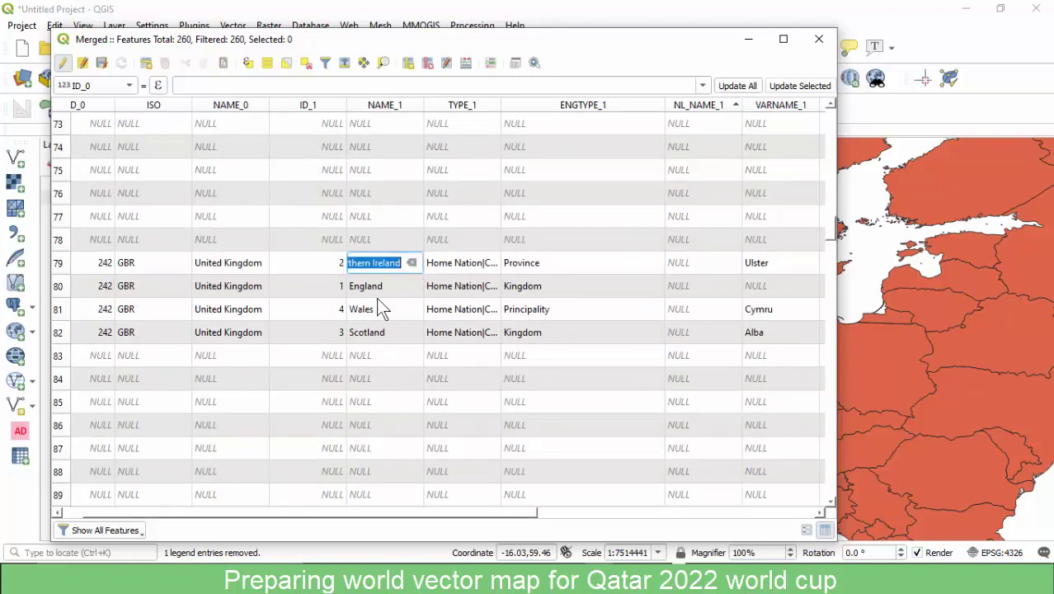
double_click(383, 288)
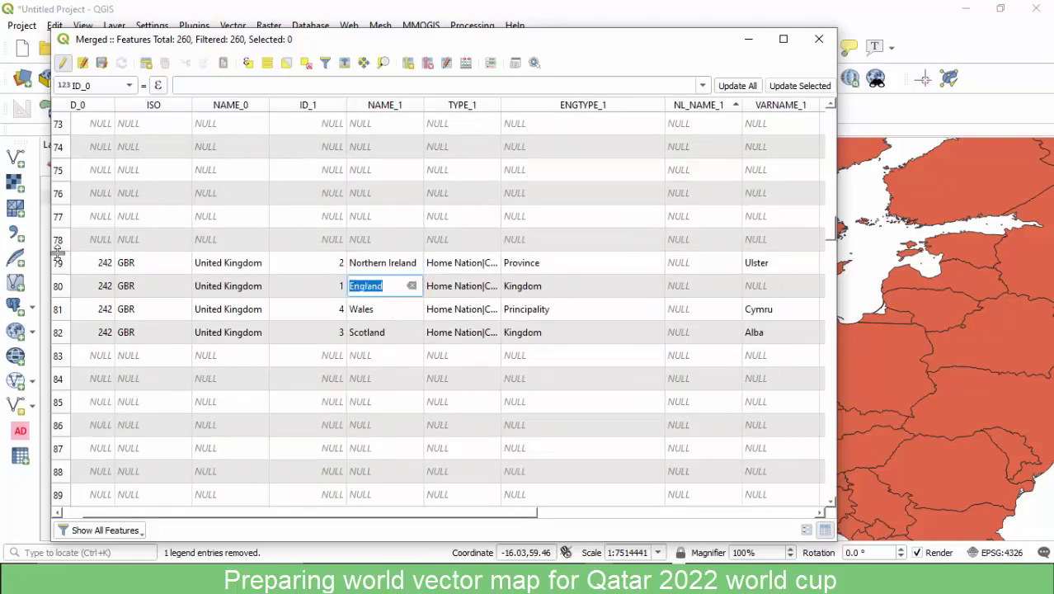
Select the four GBR_adm1 home nation records in the Merged table and bring their NAME_LONG, QG_Team and QG_Group fields into view.
left_click_drag(59, 266, 61, 330)
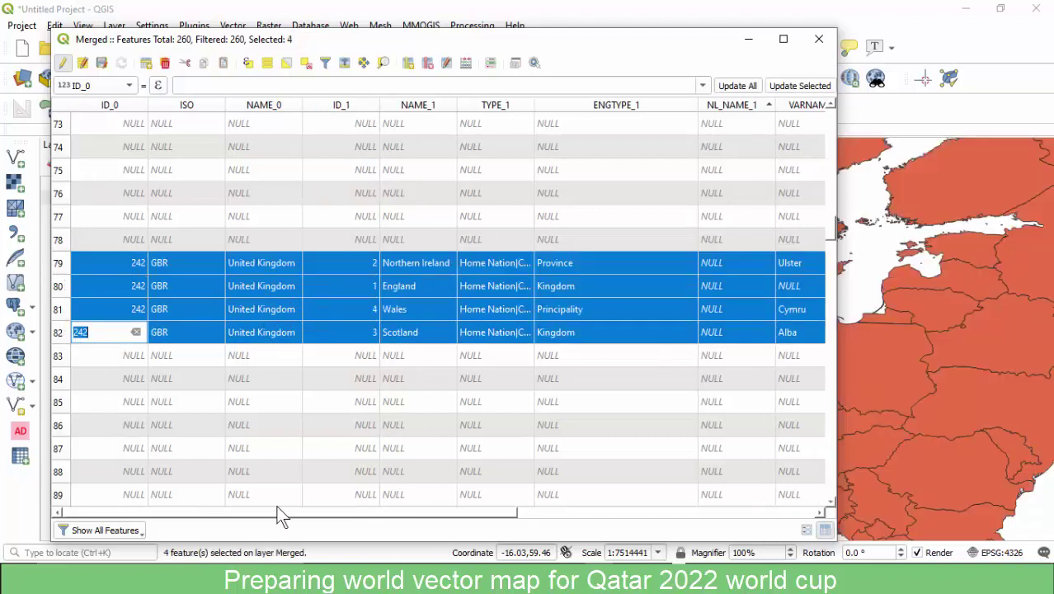
key("Escape")
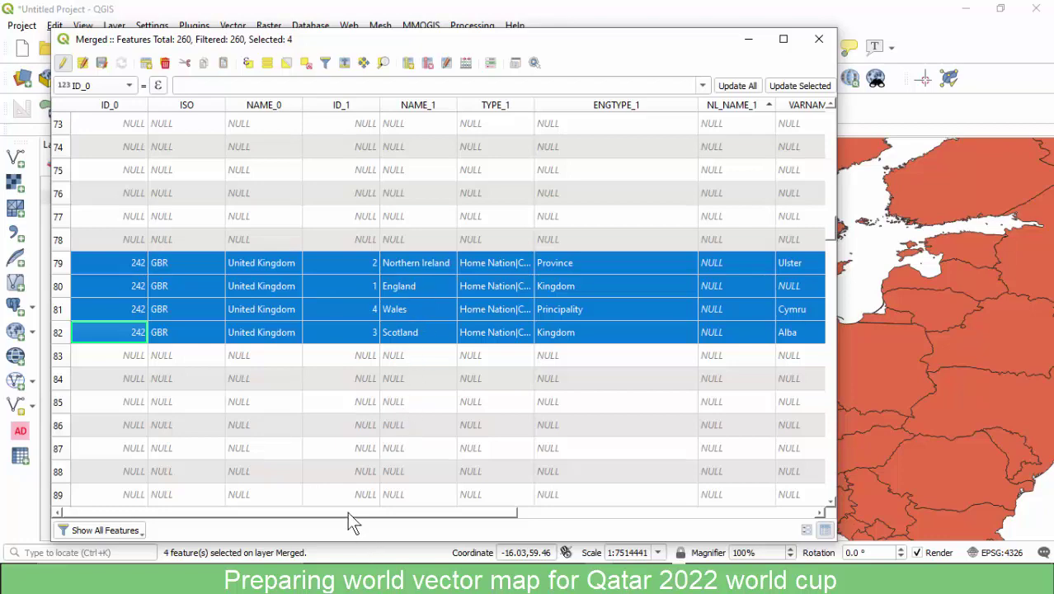
left_click_drag(346, 510, 740, 518)
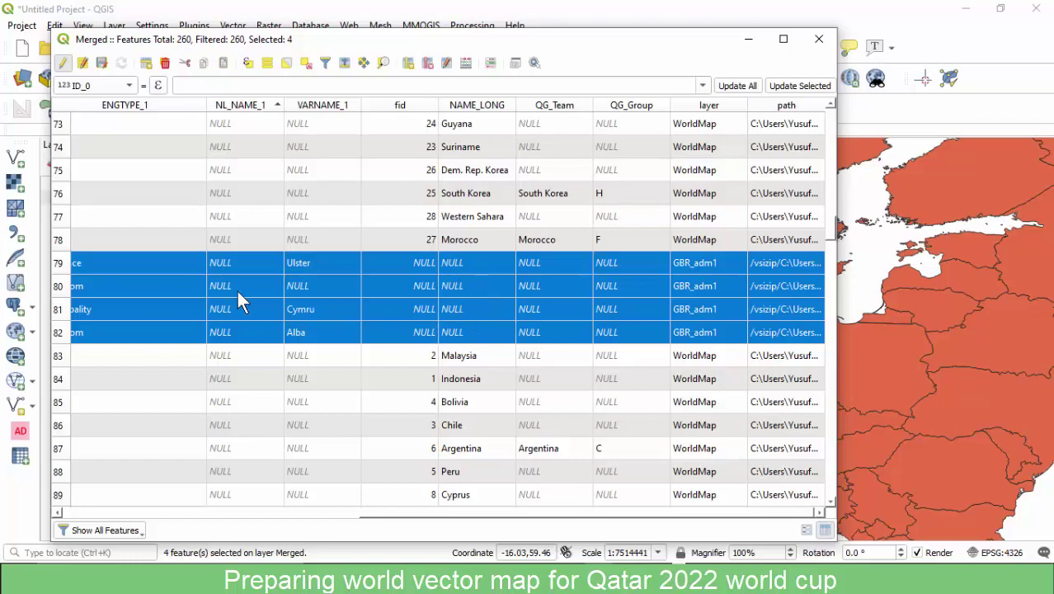
left_click_drag(338, 42, 456, 91)
left_click_drag(371, 46, 371, 44)
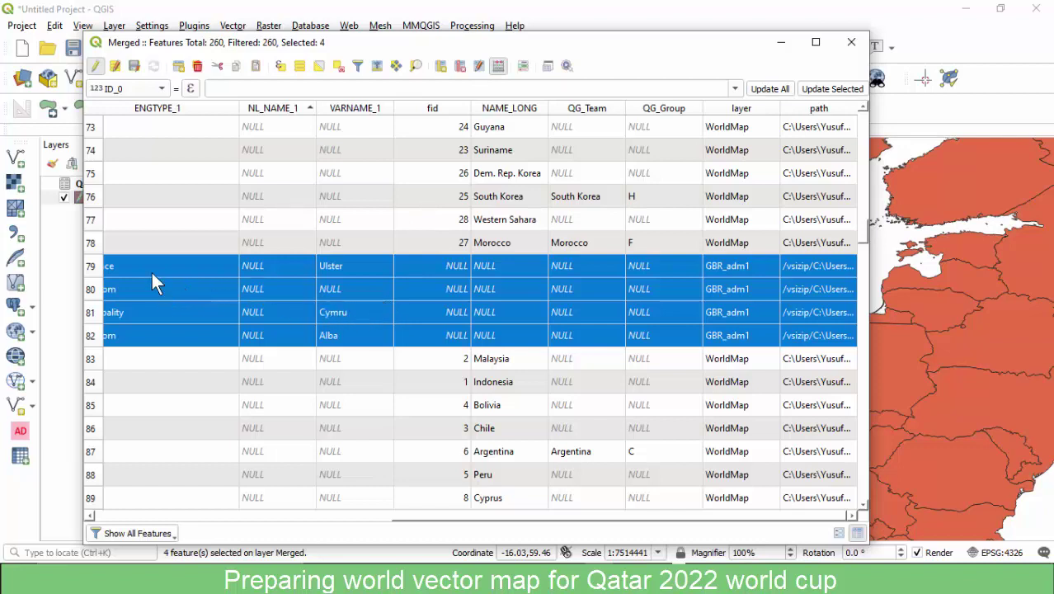
Update the existing NAME_LONG field of the selected records with the expression "NAME_1" in the Field Calculator, and compare both name columns.
key("ctrl+i")
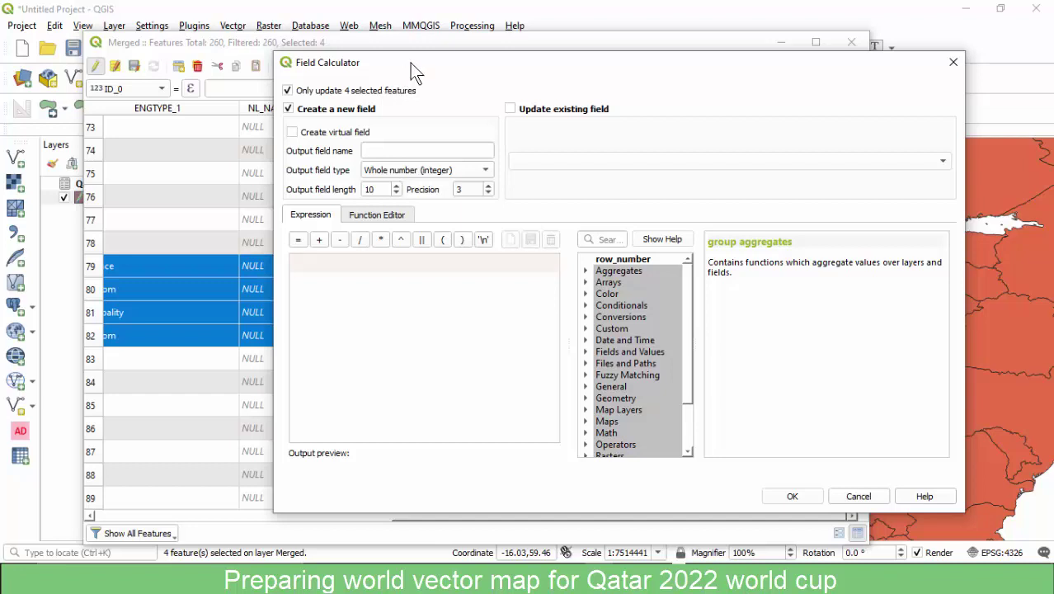
left_click(545, 112)
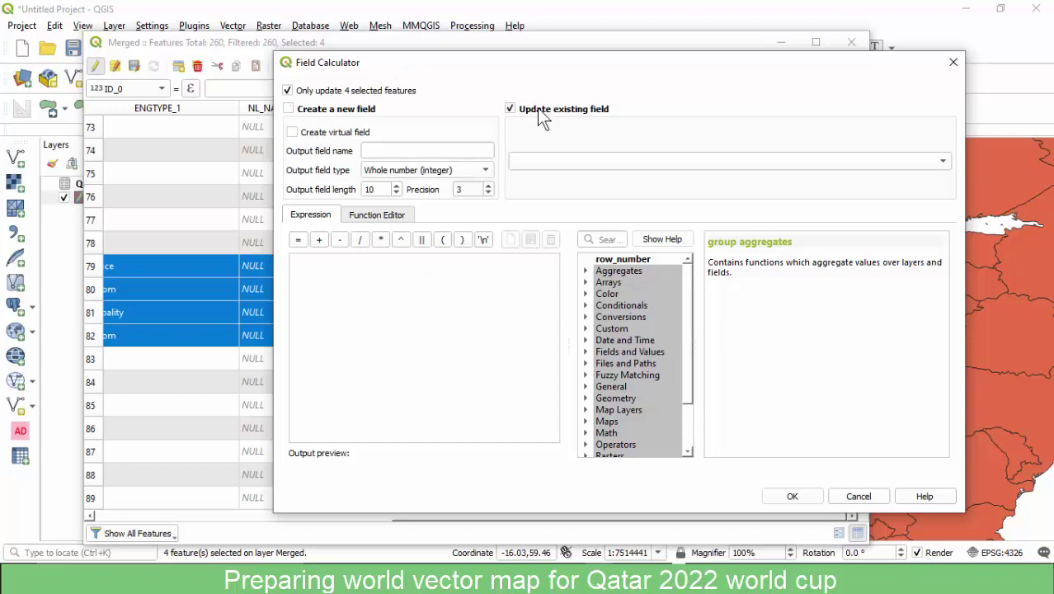
left_click(579, 160)
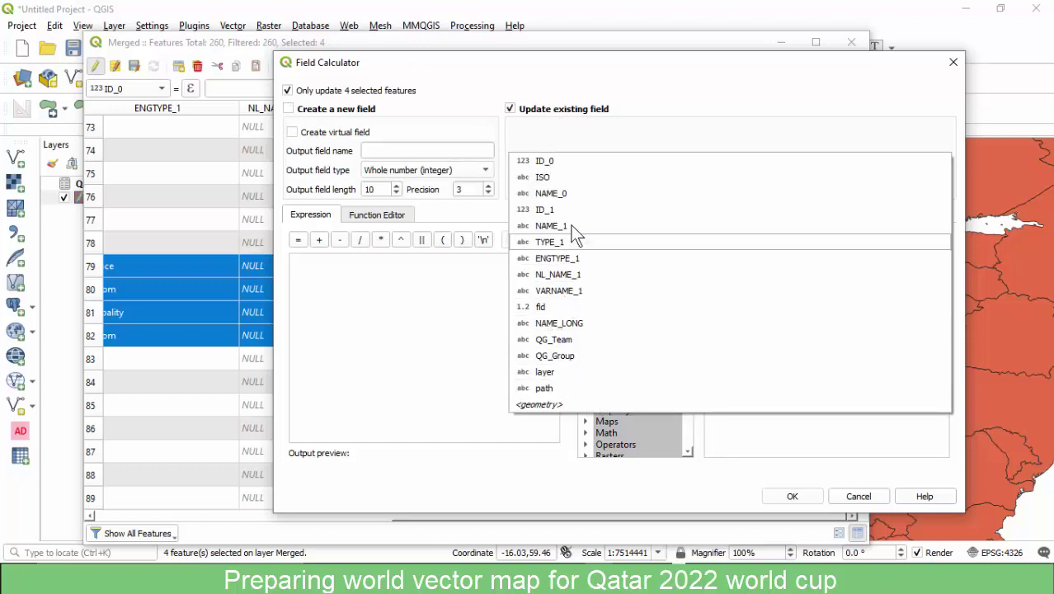
left_click(561, 324)
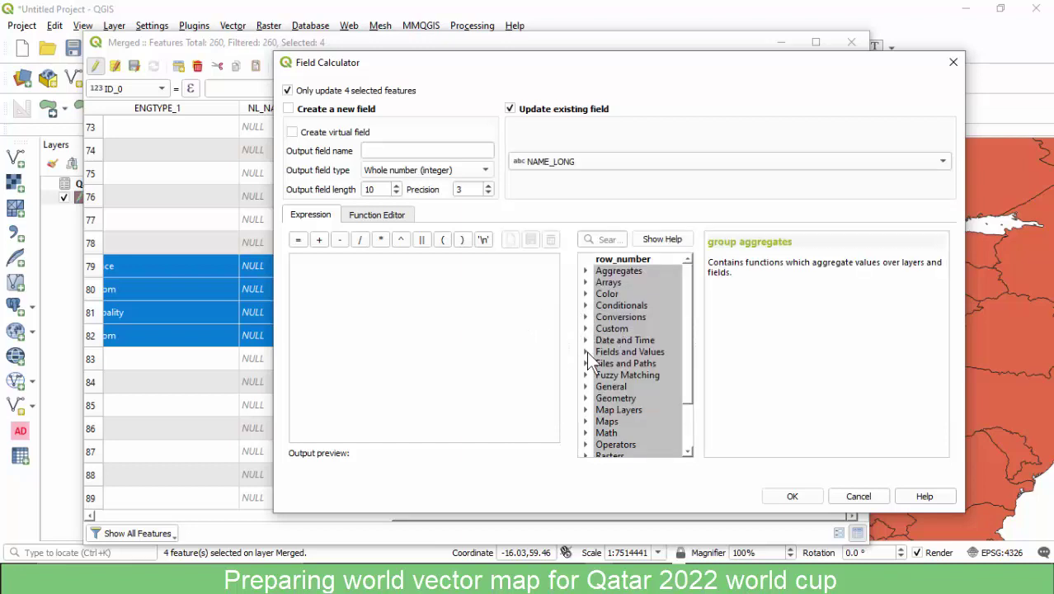
left_click(587, 351)
scroll(604, 385, "down", 1)
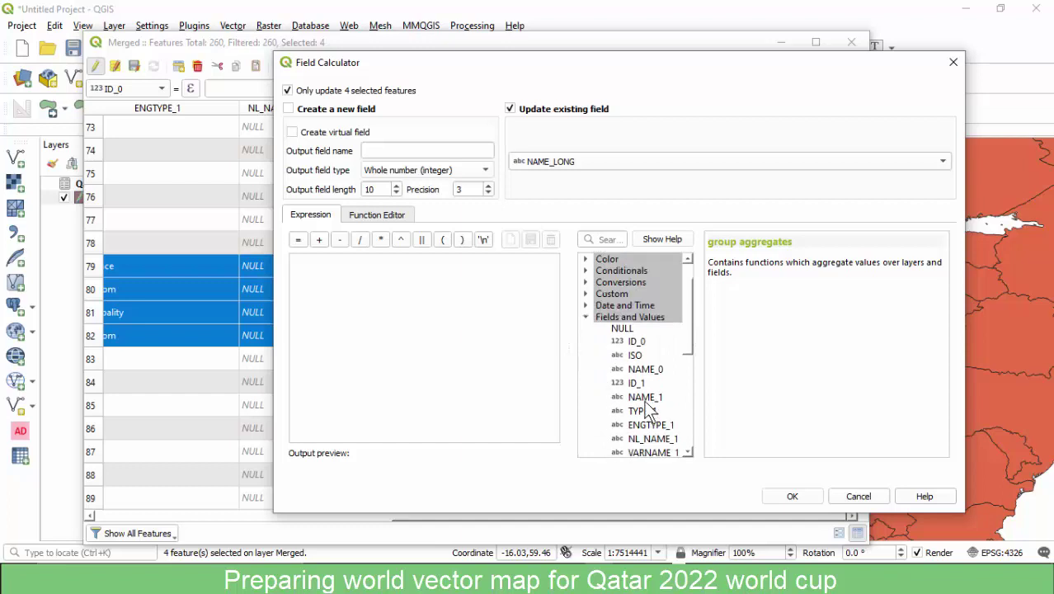
double_click(645, 397)
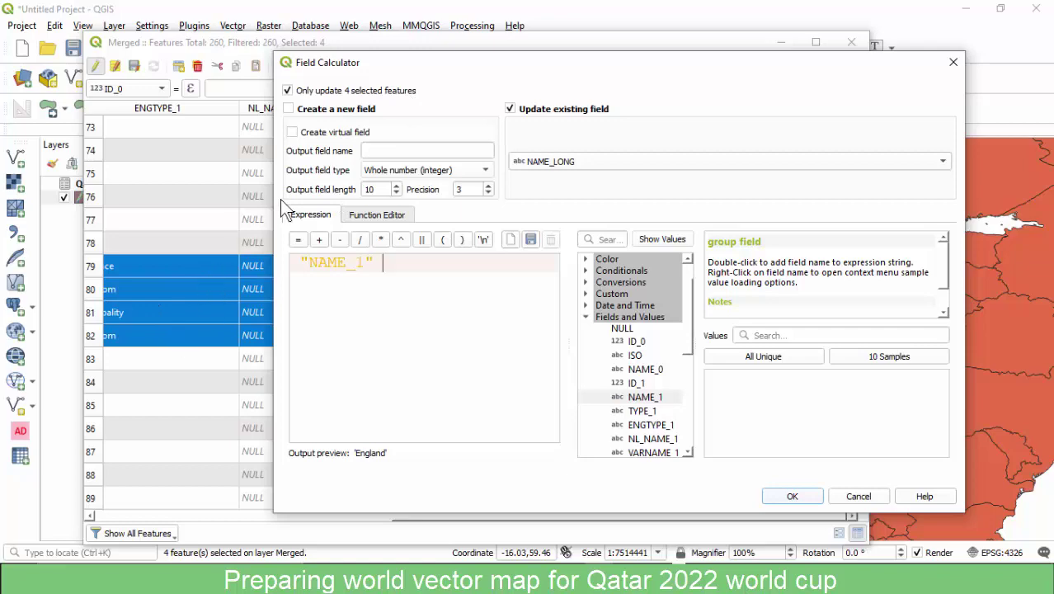
left_click_drag(368, 63, 345, 60)
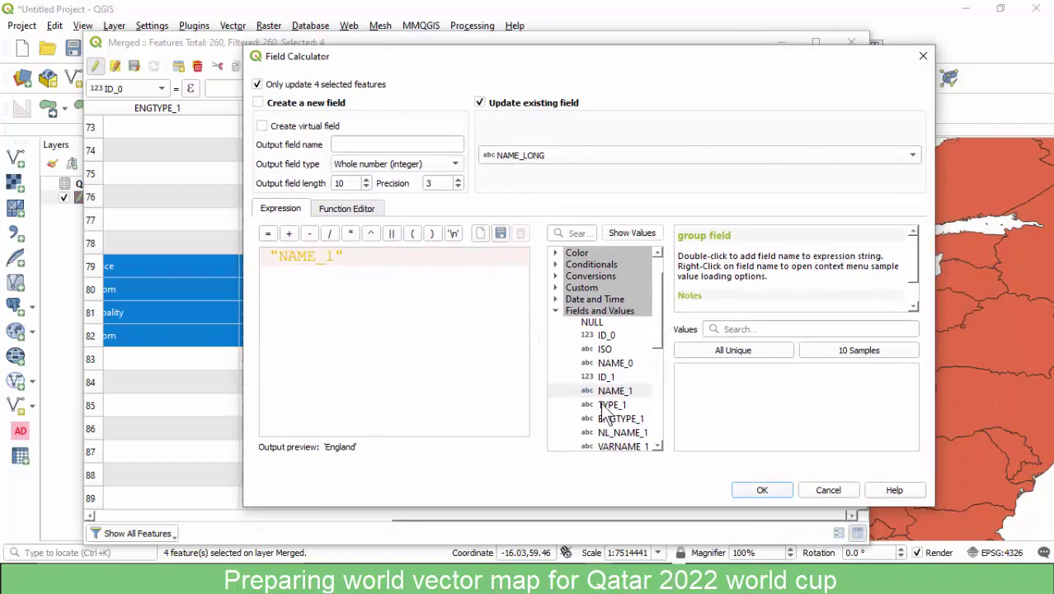
left_click(760, 492)
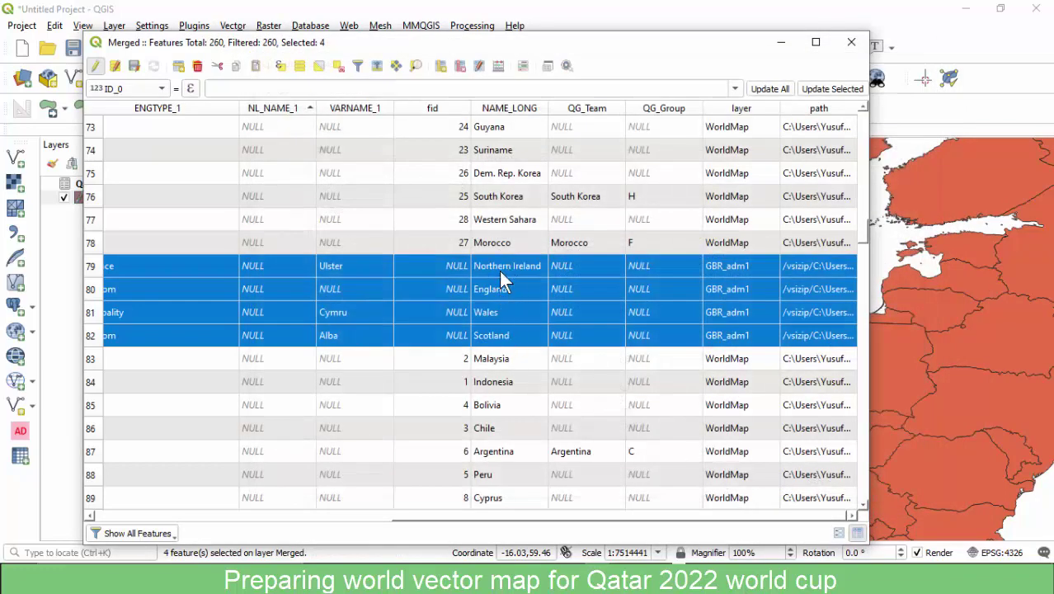
left_click_drag(547, 513, 261, 522)
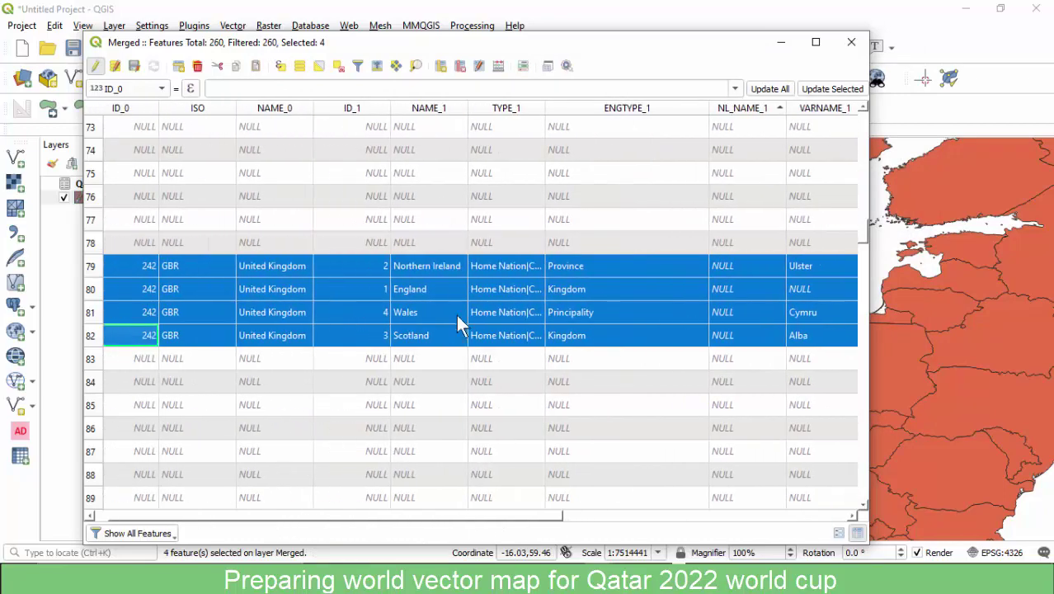
left_click_drag(381, 518, 664, 507)
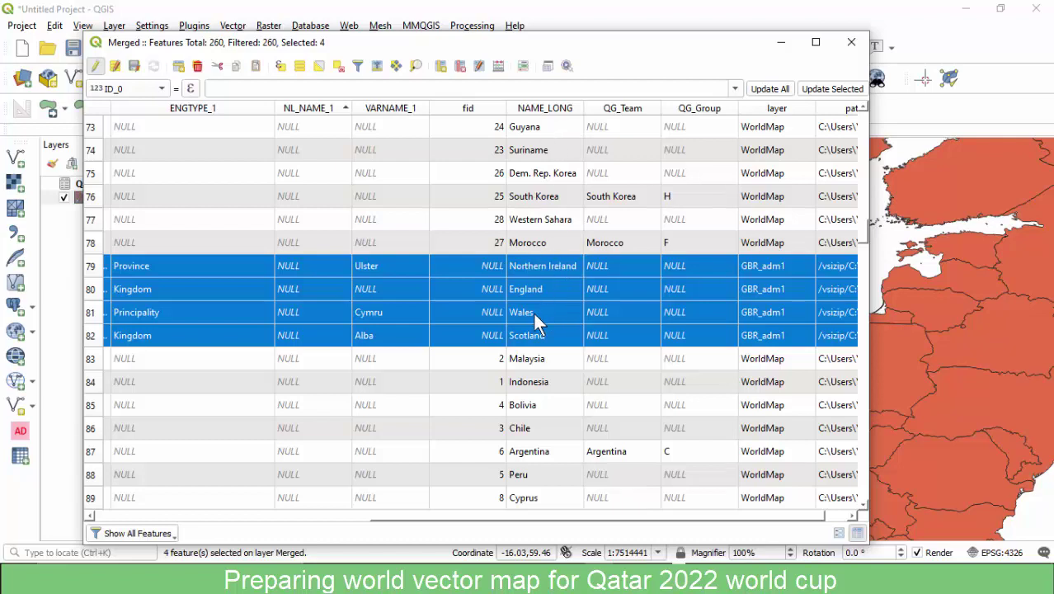
Delete the fields ID_0 through VARNAME_1 plus layer and path from the Merged table, keeping fid, NAME_LONG, QG_Team and QG_Group.
left_click(153, 66)
left_click(461, 68)
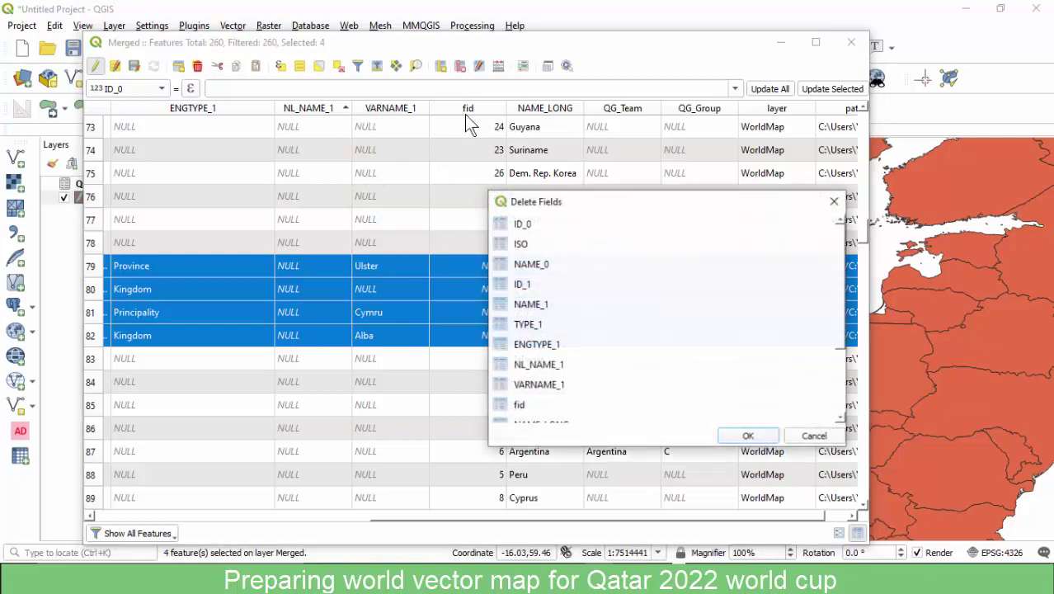
left_click(525, 229)
left_click(522, 250, "ctrl")
left_click_drag(522, 249, 541, 386)
scroll(558, 294, "down", 2)
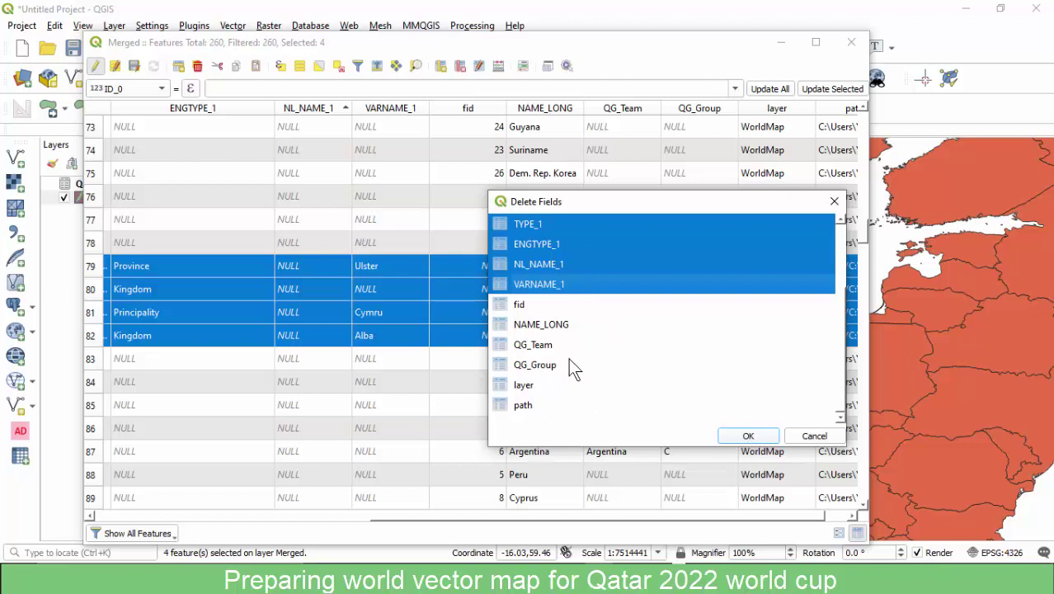
left_click_drag(530, 406, 535, 387)
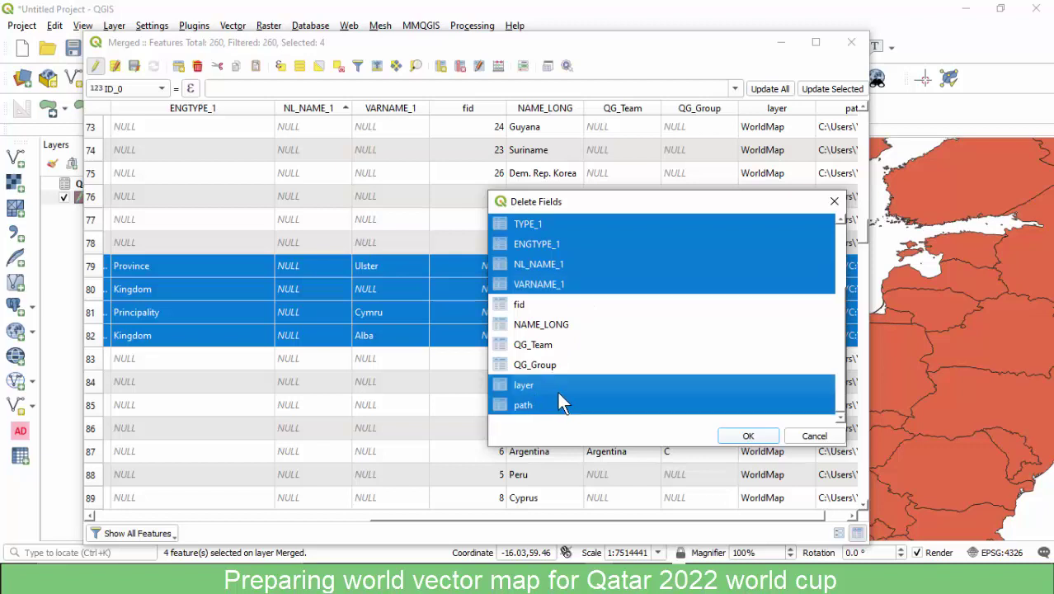
scroll(564, 323, "up", 2)
scroll(562, 323, "down", 2)
scroll(561, 315, "up", 2)
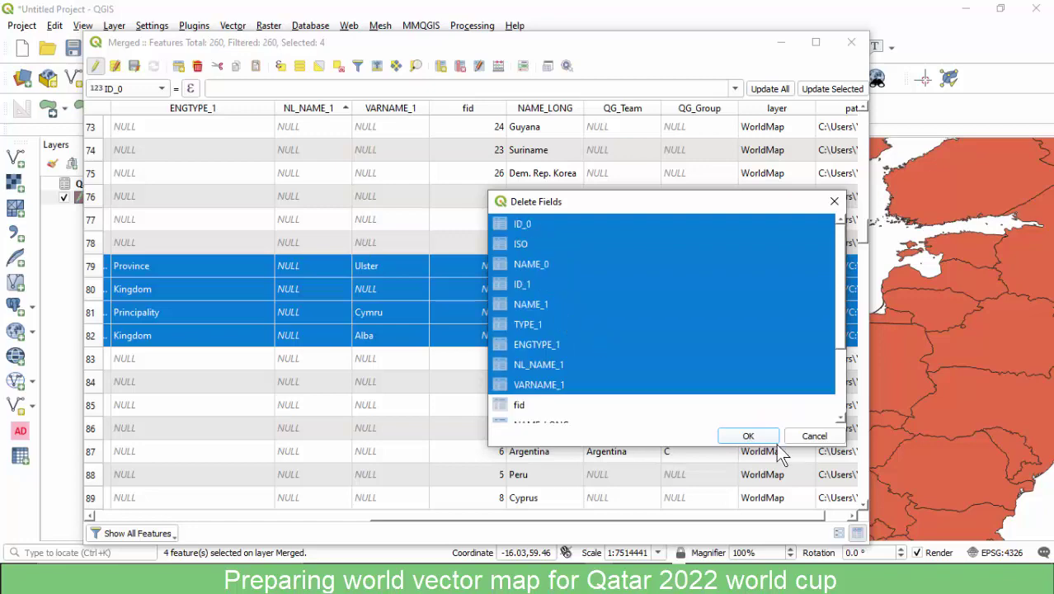
left_click(747, 436)
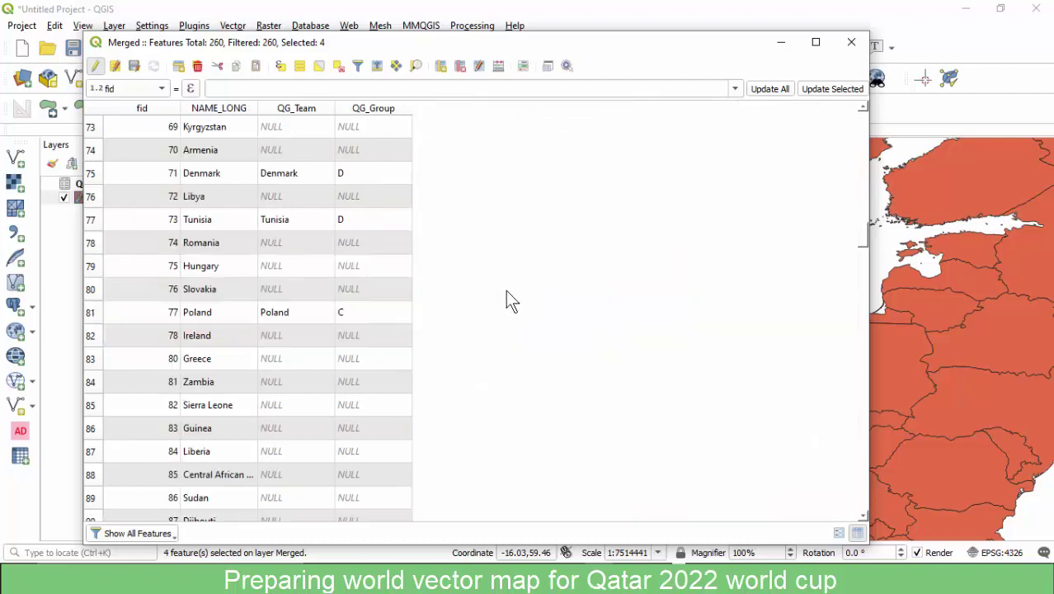
Sort the Merged table by QG_Group in descending order and review the grouped teams and the home nation records.
left_click(288, 110)
left_click(377, 110)
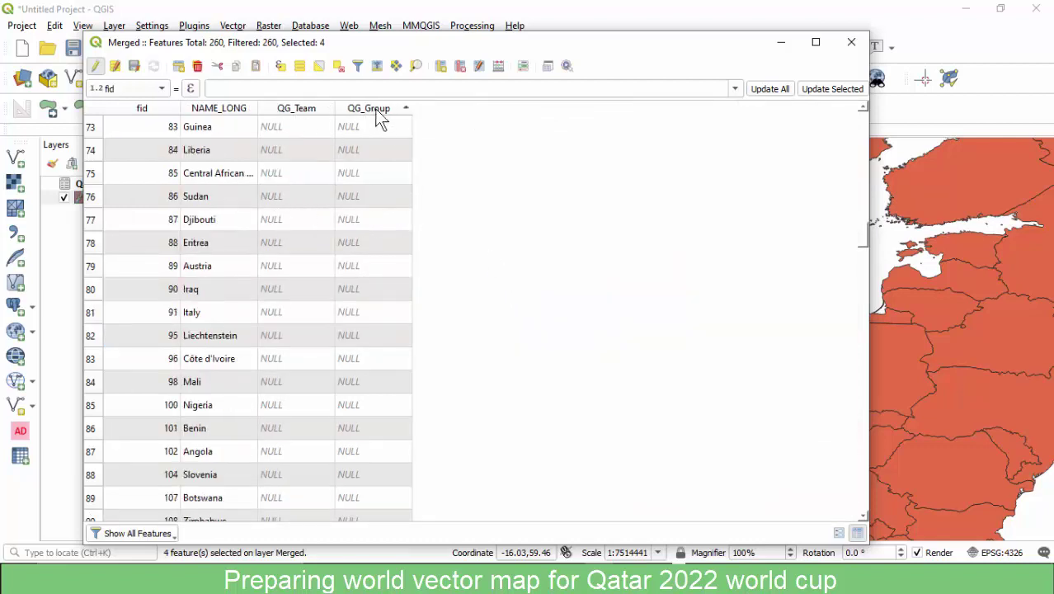
scroll(303, 184, "down", 20)
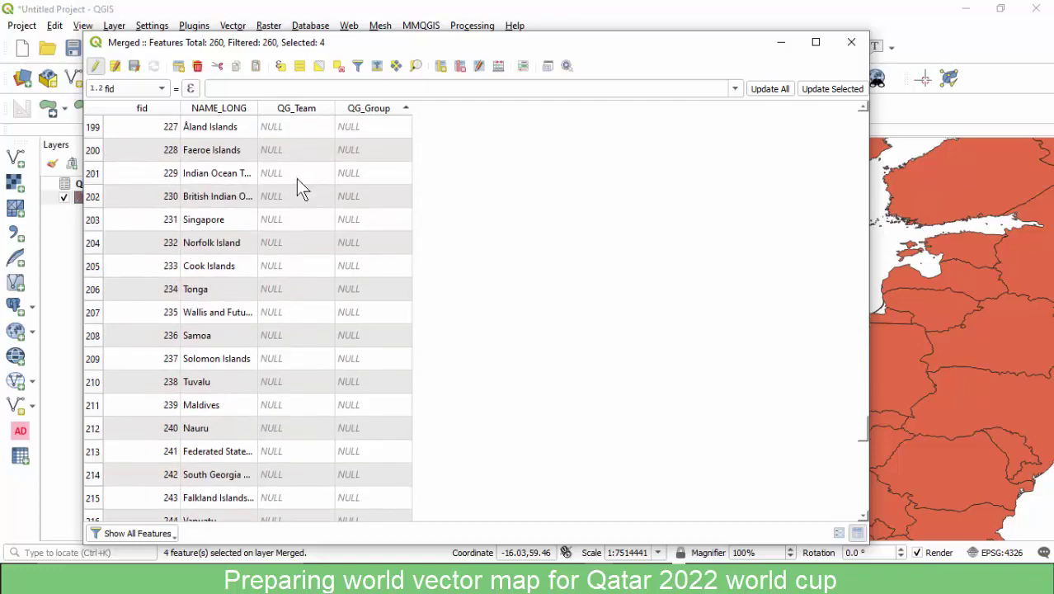
left_click(377, 108)
scroll(379, 209, "down", 7)
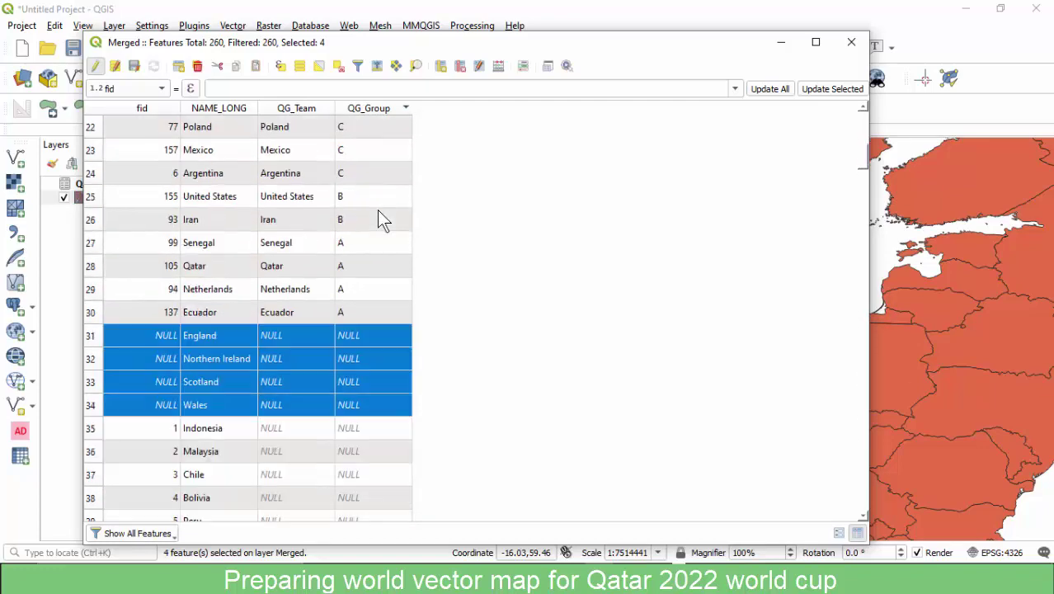
scroll(377, 210, "up", 7)
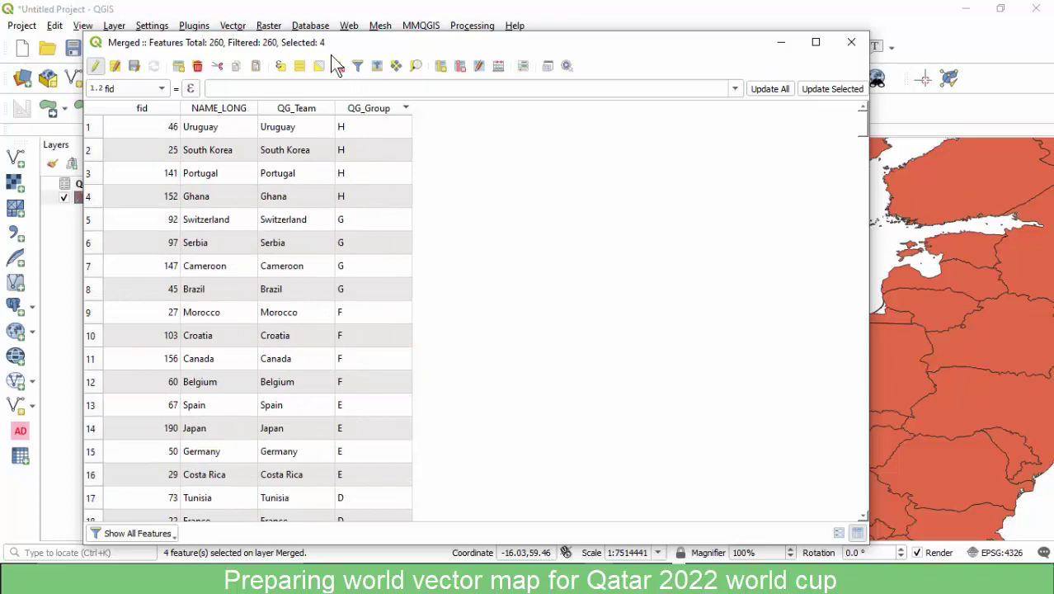
Narrow and reposition the attribute table so the British Isles show on the map, with the selected home nation records in view.
left_click_drag(310, 42, 194, 36)
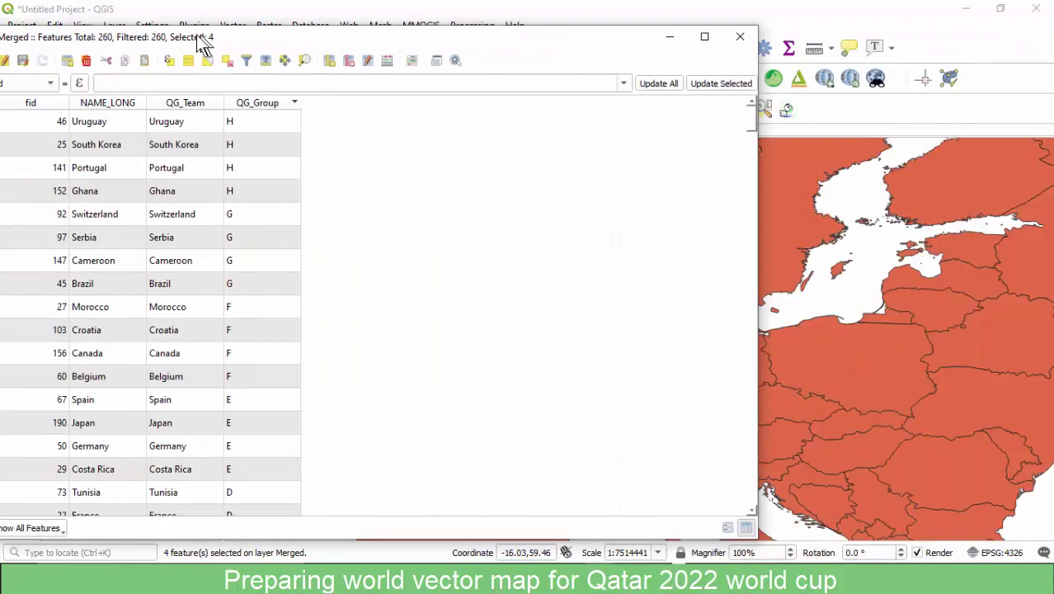
left_click_drag(756, 149, 372, 153)
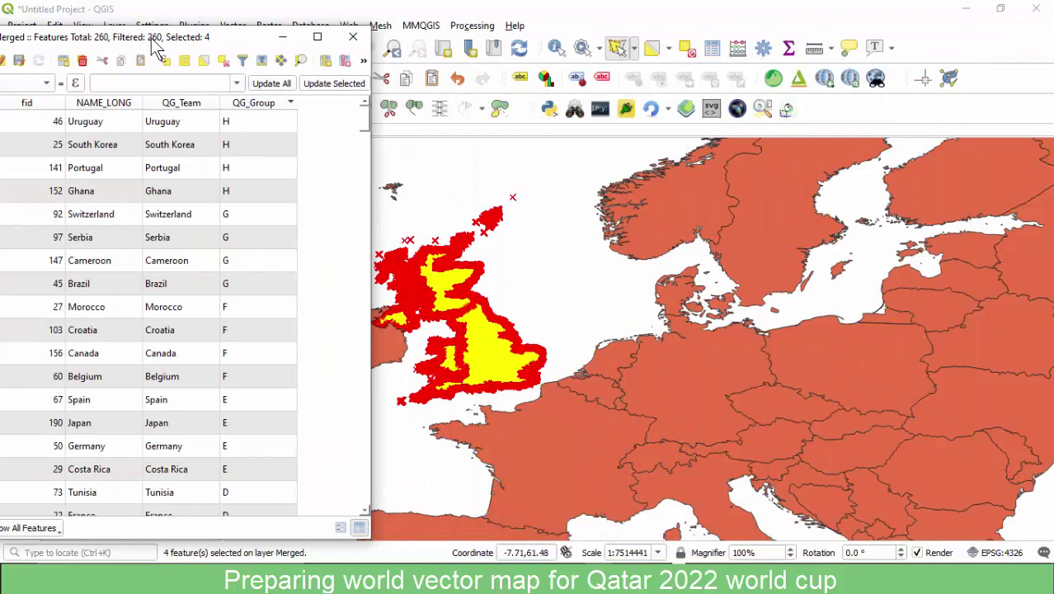
left_click_drag(177, 40, 725, 23)
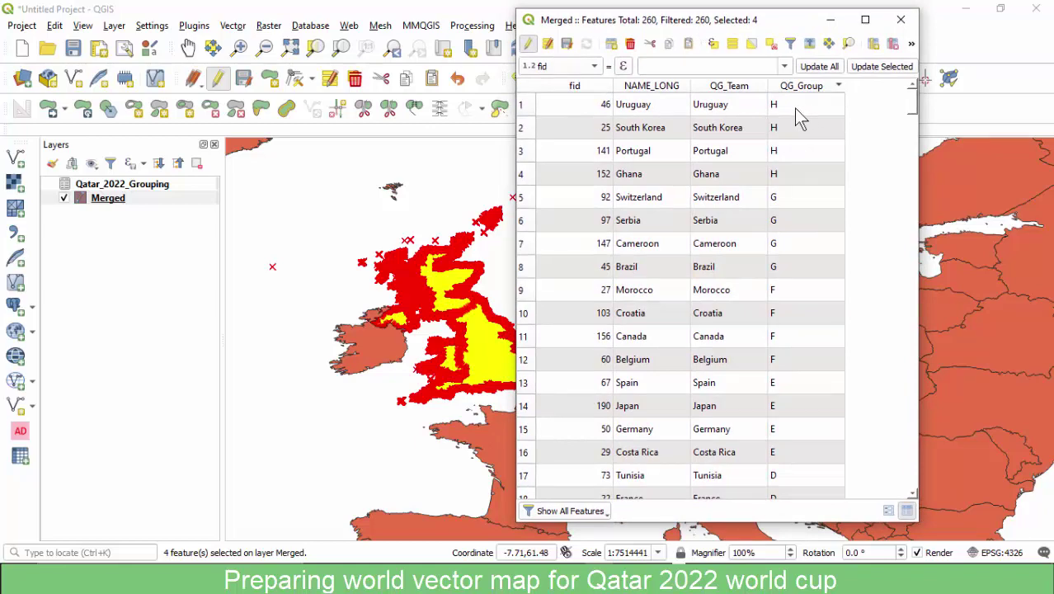
scroll(793, 111, "down", 10)
scroll(804, 165, "up", 4)
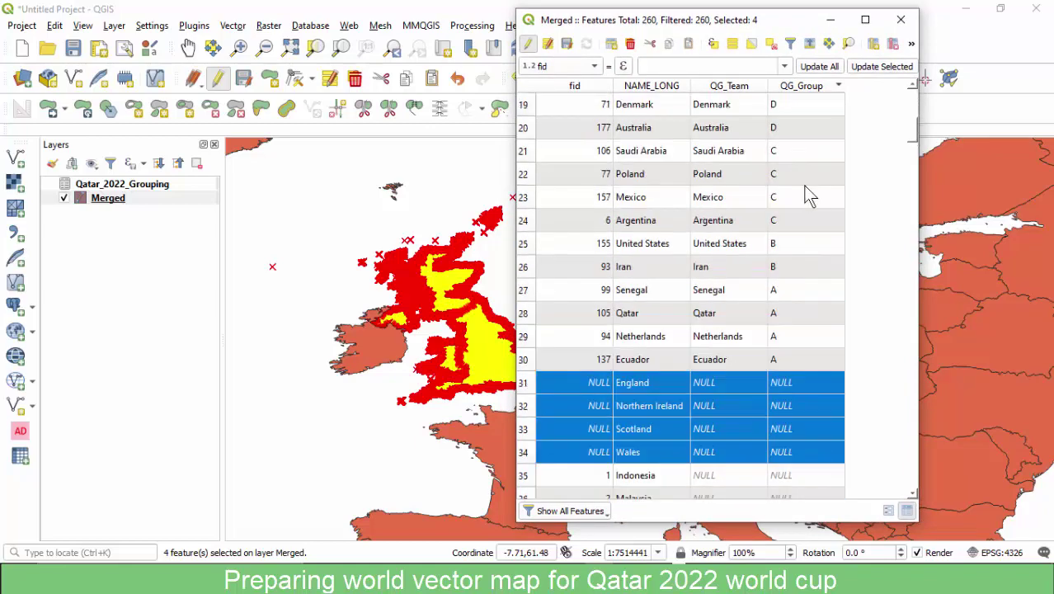
Reduce the record selection to England and Wales only.
double_click(738, 382)
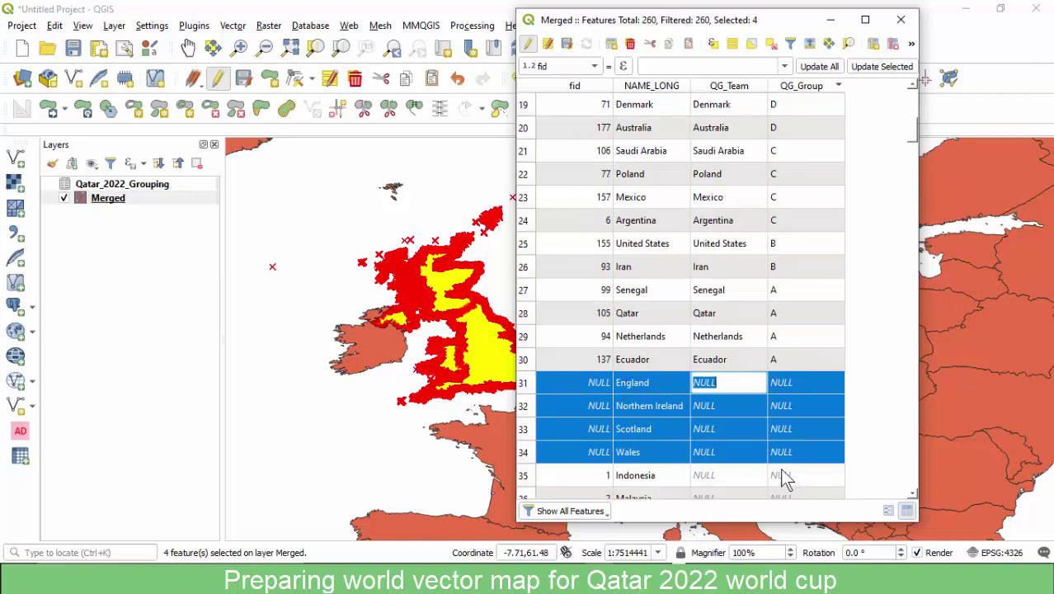
key("Escape")
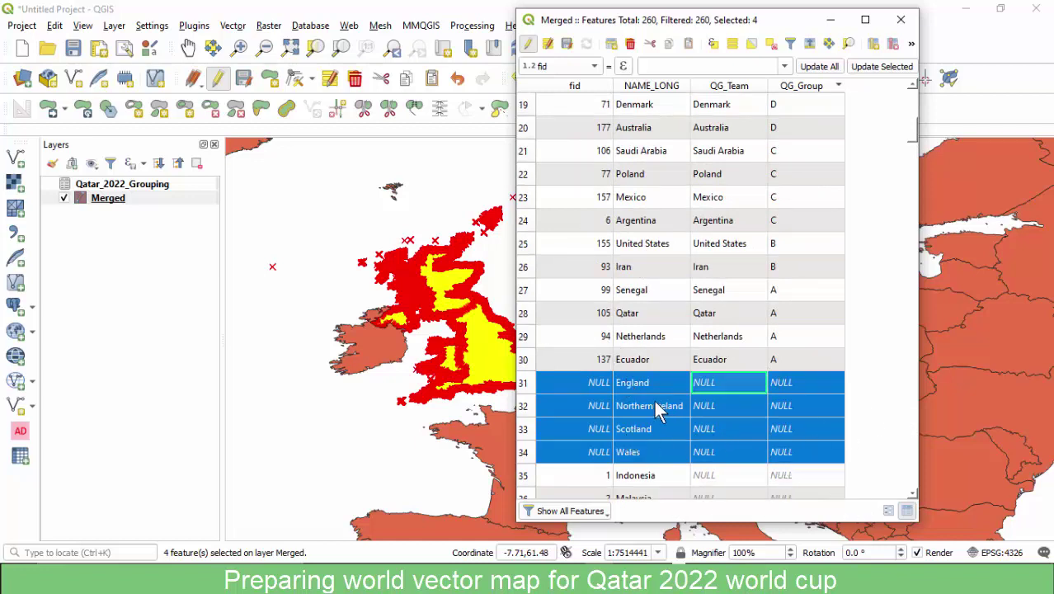
double_click(541, 386)
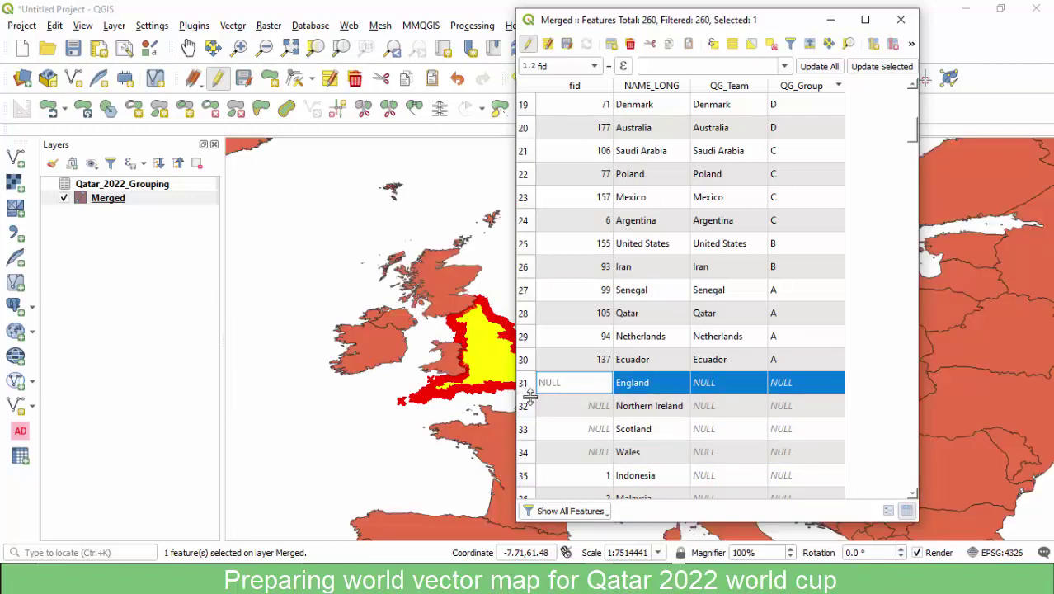
left_click(527, 456, "ctrl")
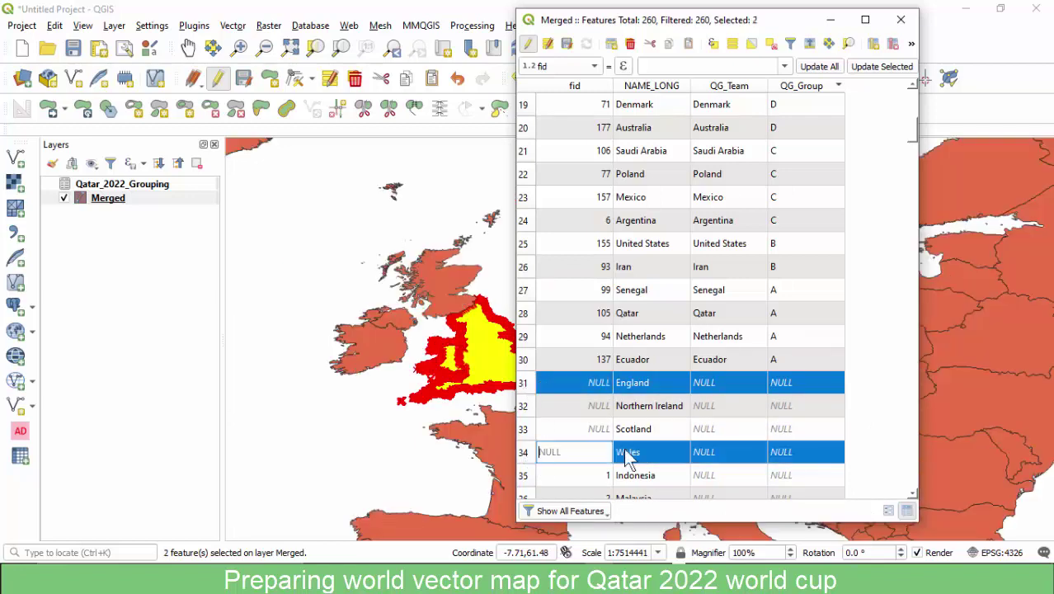
Fill in England's record in the Merged table with QG_Team England, copied from NAME_LONG, and QG_Group B.
left_click(716, 383)
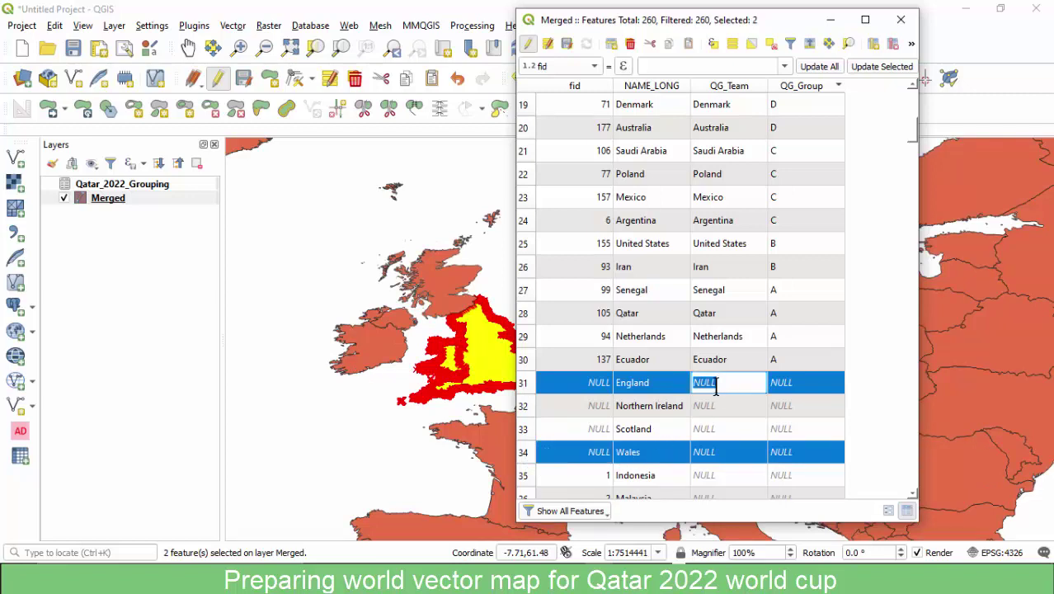
left_click(651, 382)
key("ctrl+c")
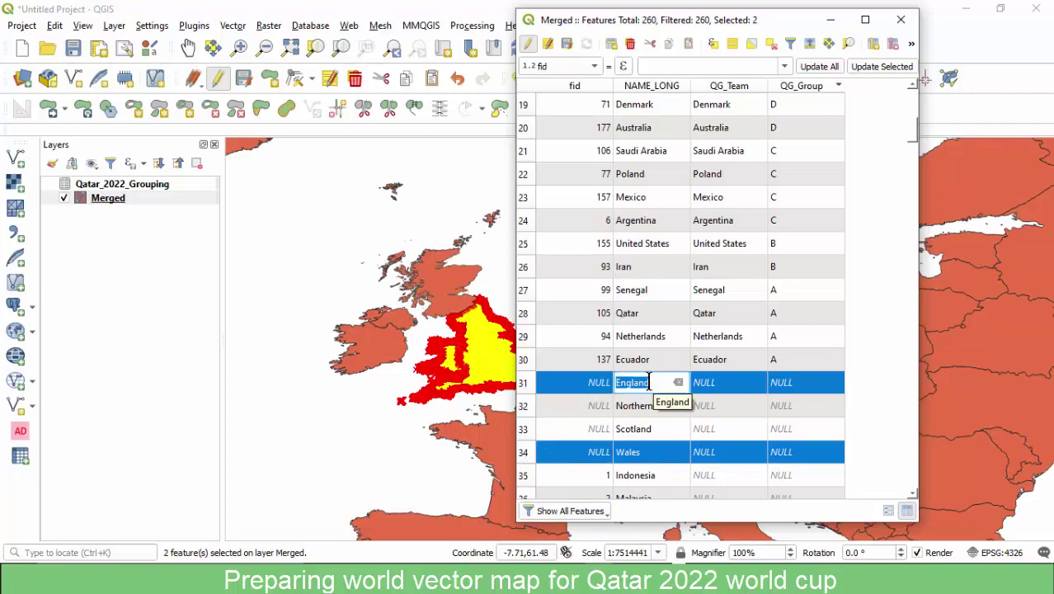
left_click(726, 383)
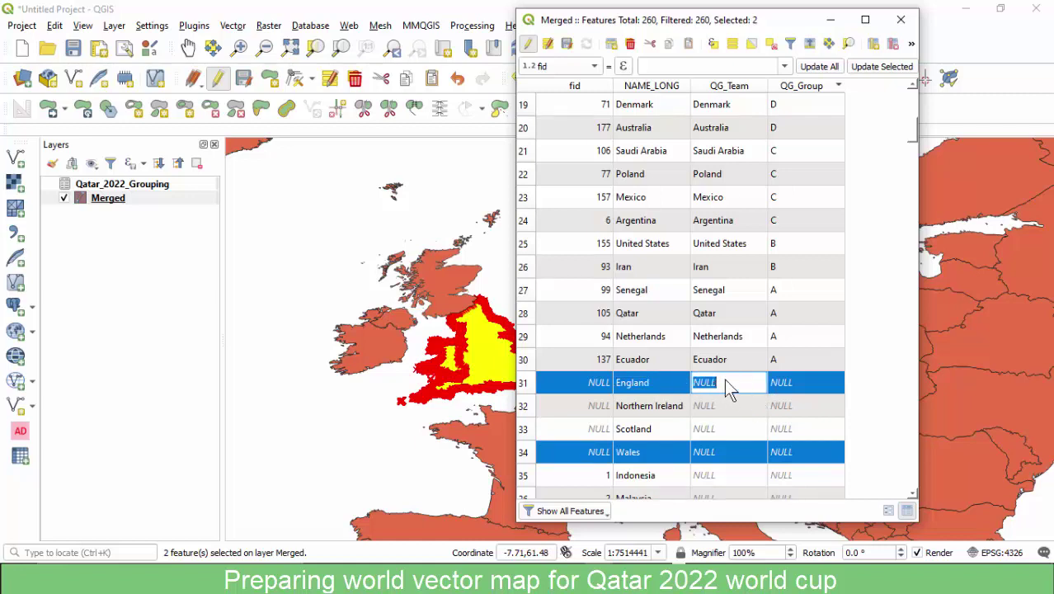
key("ctrl+v")
left_click(782, 387)
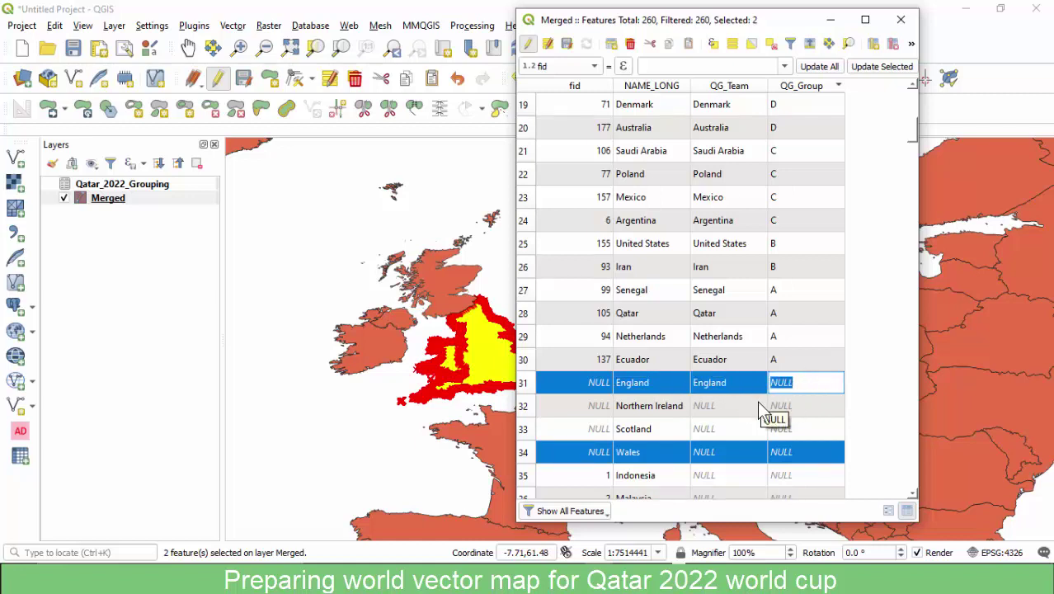
type("B")
Fill in Wales's record in the Merged table with QG_Team Wales and QG_Group B.
left_click(641, 455)
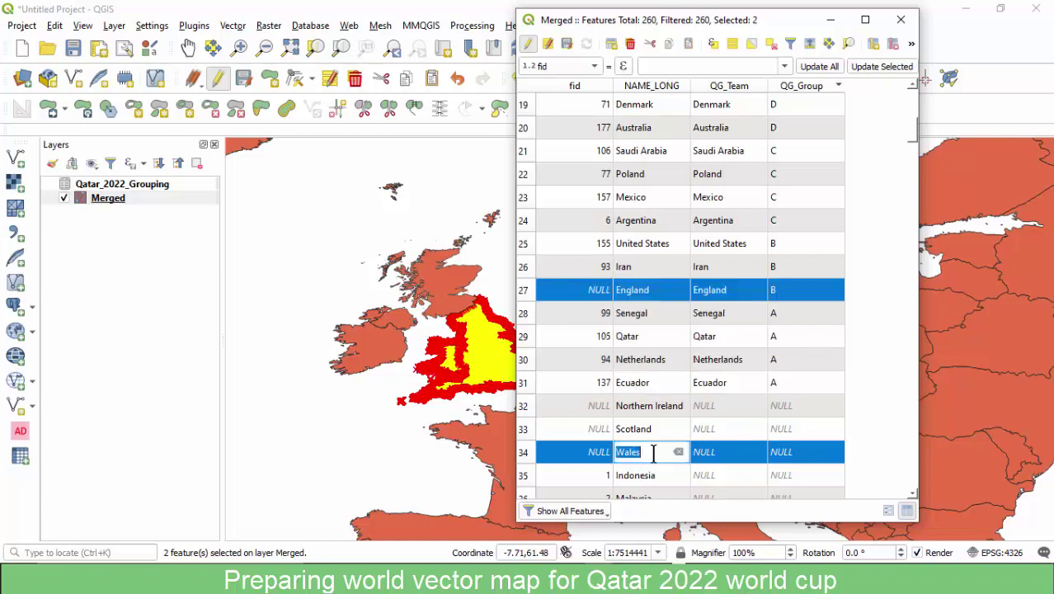
left_click(726, 452)
type("Wales")
left_click(800, 454)
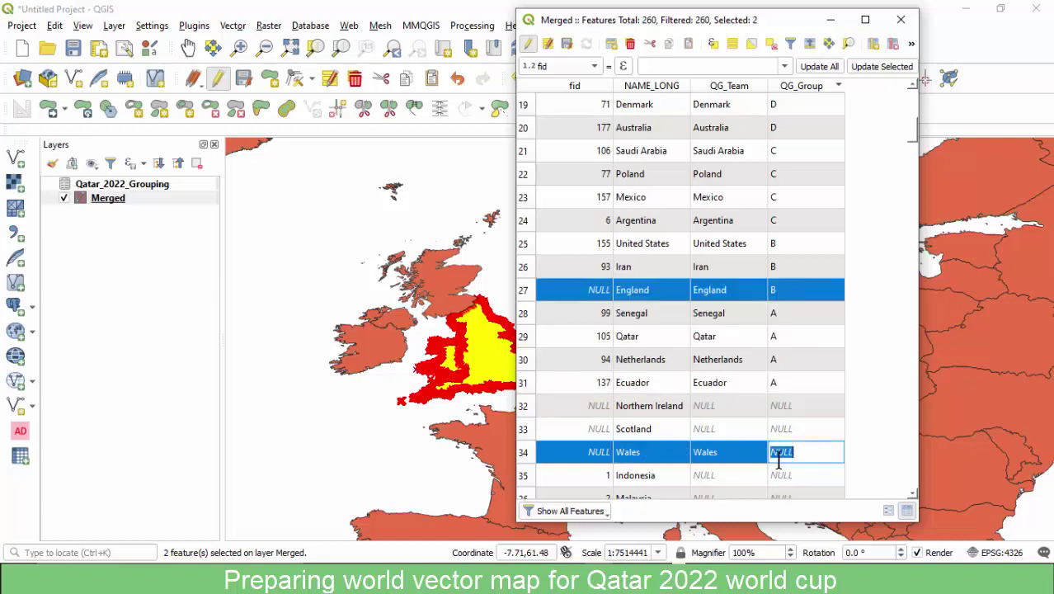
type("B")
key("Return")
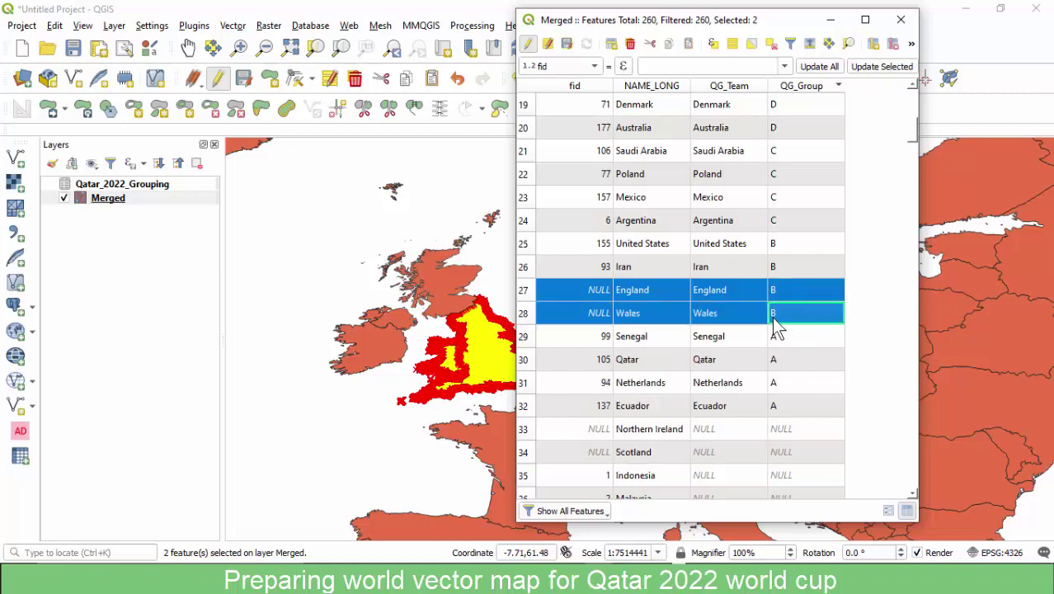
Select all records that have a QG_Group, from Uruguay through Ecuador, and move the attribute table aside to reveal more of the map.
scroll(656, 231, "up", 4)
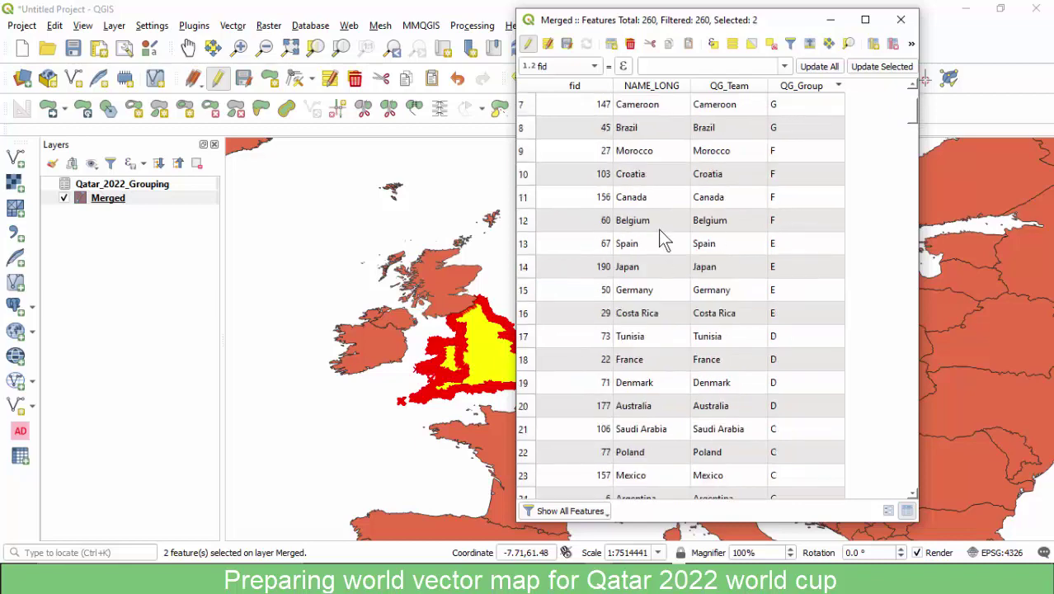
scroll(660, 234, "down", 5)
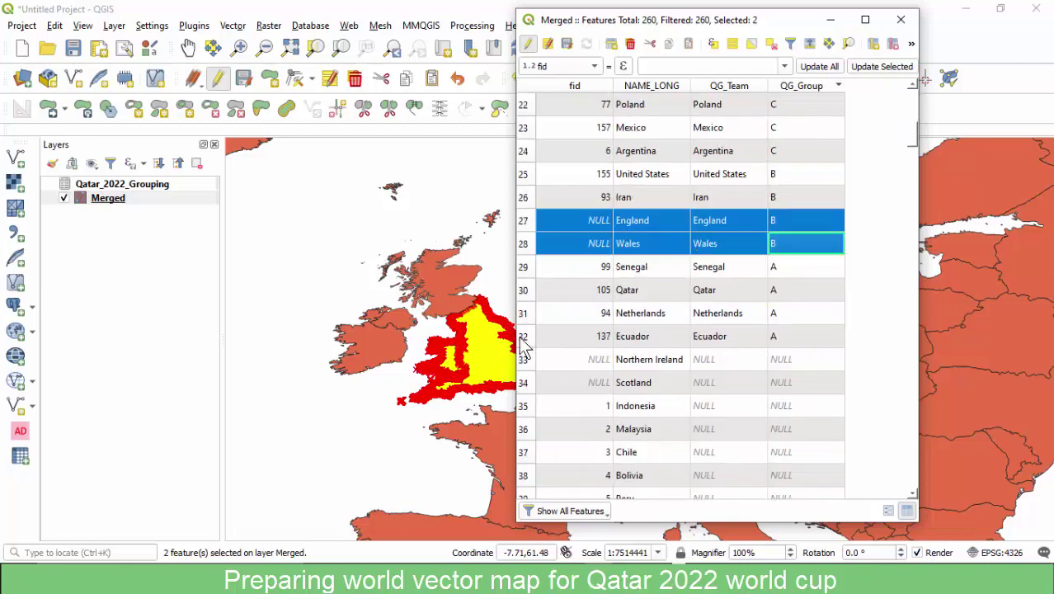
double_click(557, 336)
scroll(549, 351, "up", 7)
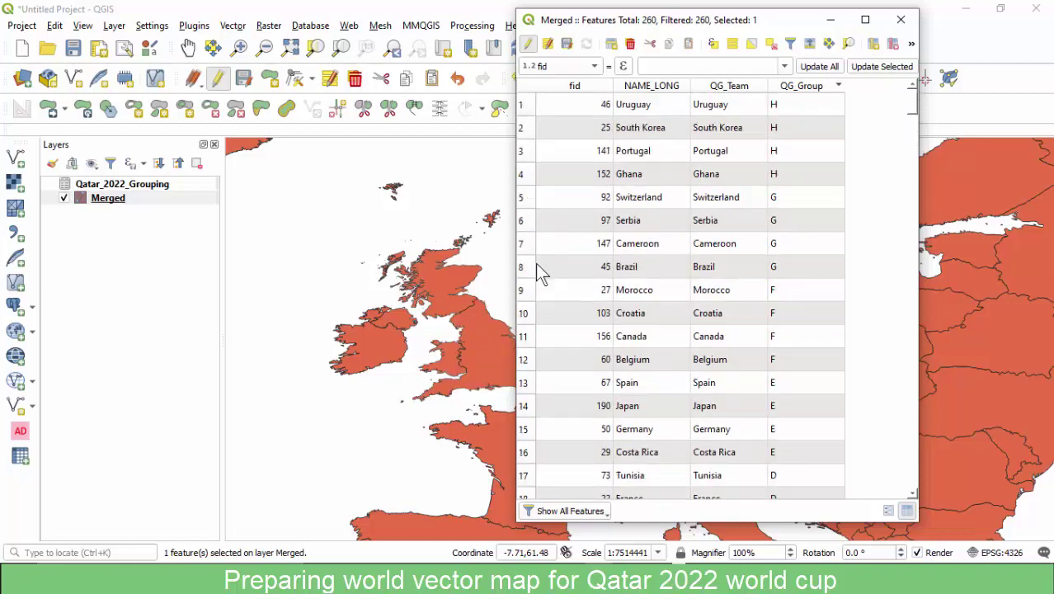
left_click(520, 105, "shift")
left_click_drag(672, 27, 560, 22)
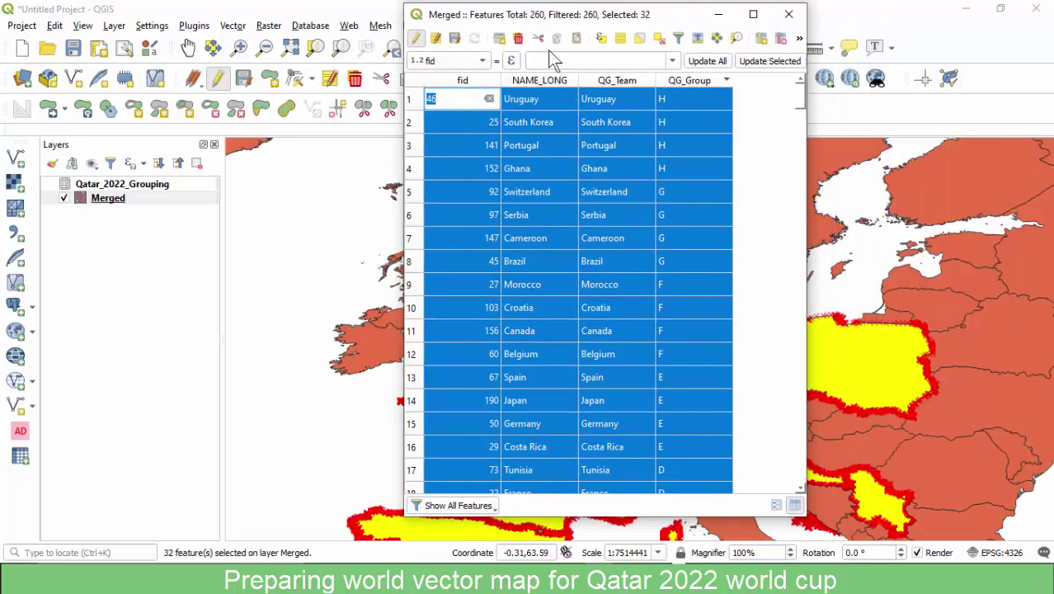
scroll(526, 284, "down", 9)
scroll(547, 254, "up", 4)
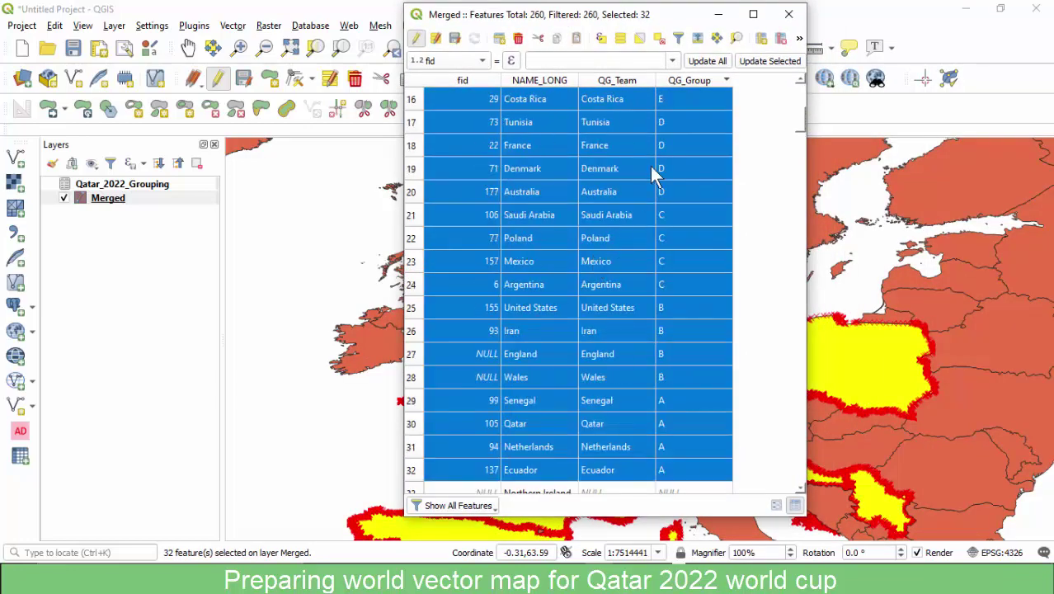
Sort the Merged table by QG_Group in ascending order and review the selected teams from group A to H.
left_click(684, 80)
scroll(685, 94, "up", 3)
scroll(678, 124, "down", 20)
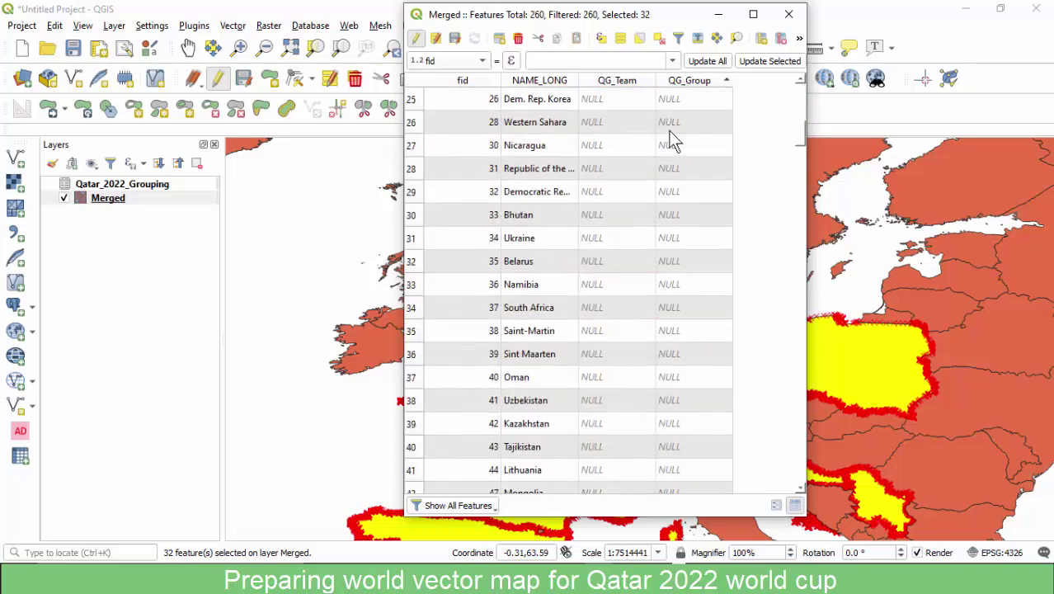
scroll(696, 220, "down", 20)
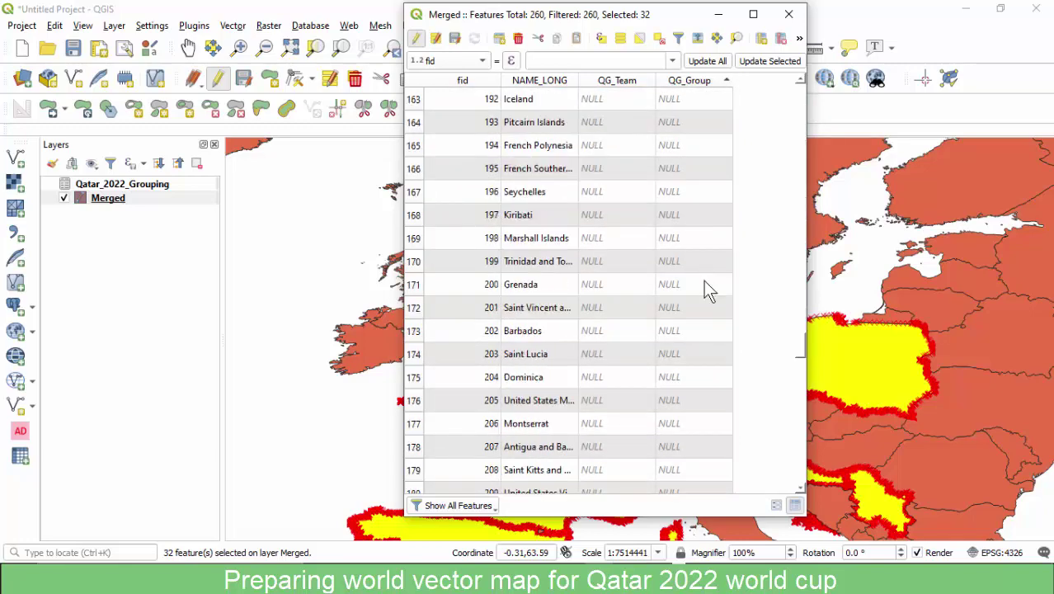
scroll(678, 260, "down", 2)
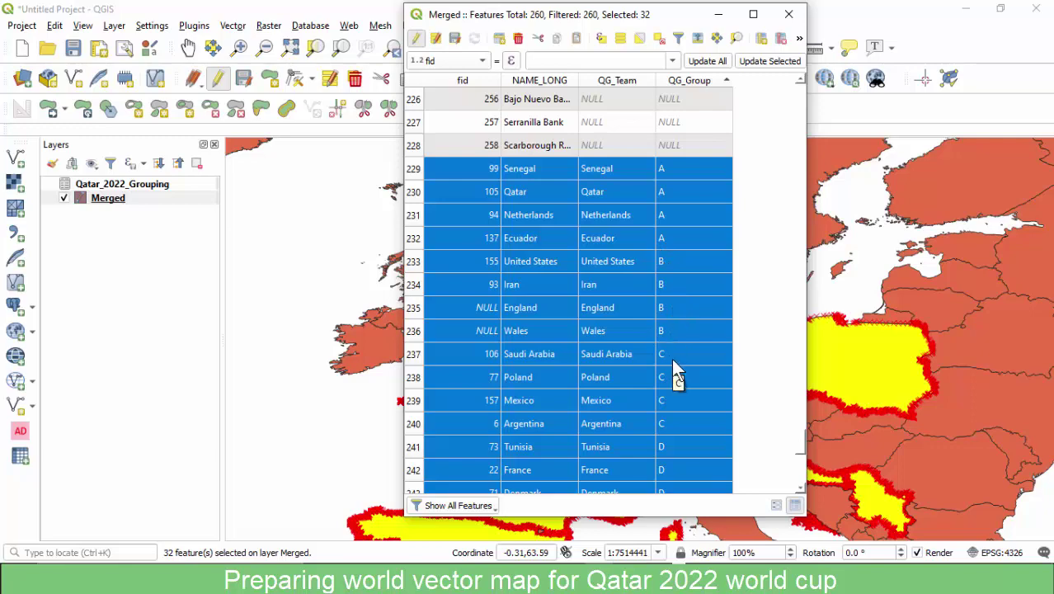
scroll(672, 370, "down", 1)
scroll(673, 375, "down", 5)
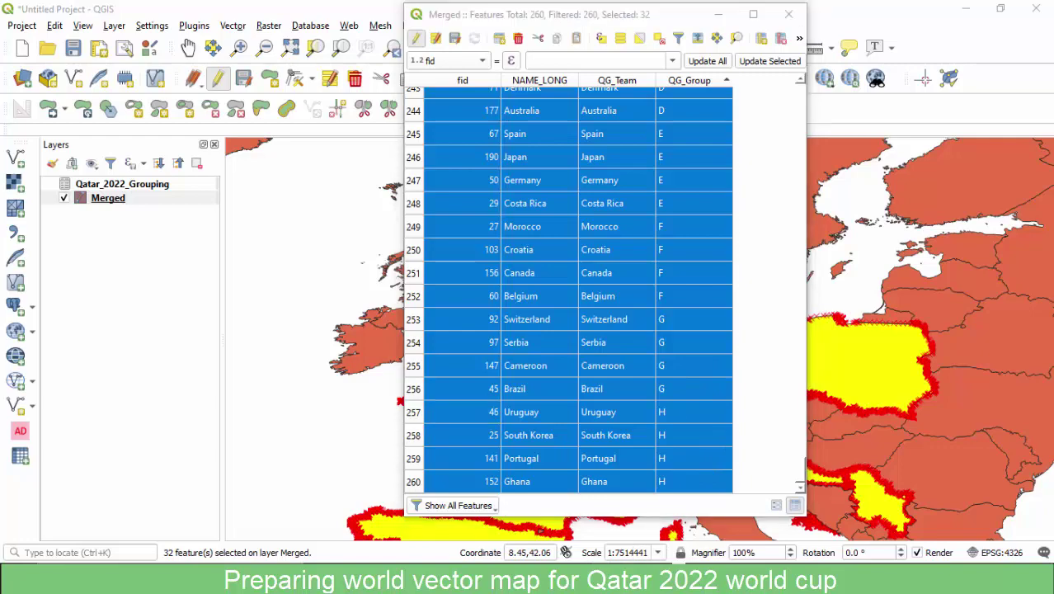
Switch to Qatar_2022_Grouping.csv in OpenOffice Calc and place the Merged attribute table beside it to compare the groupings.
left_click(553, 531)
left_click(645, 264)
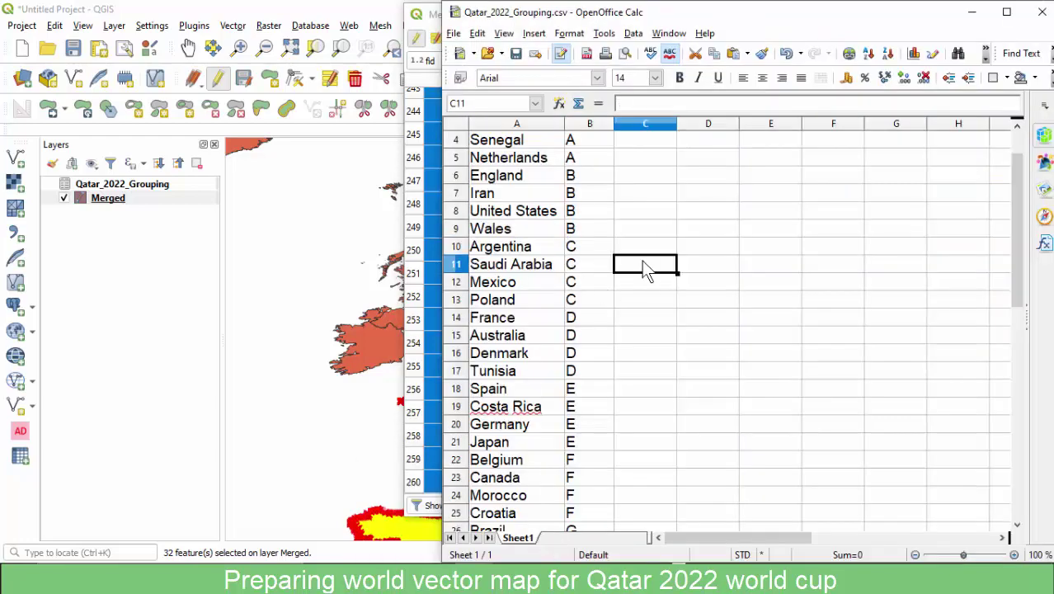
left_click_drag(419, 20, 70, 33)
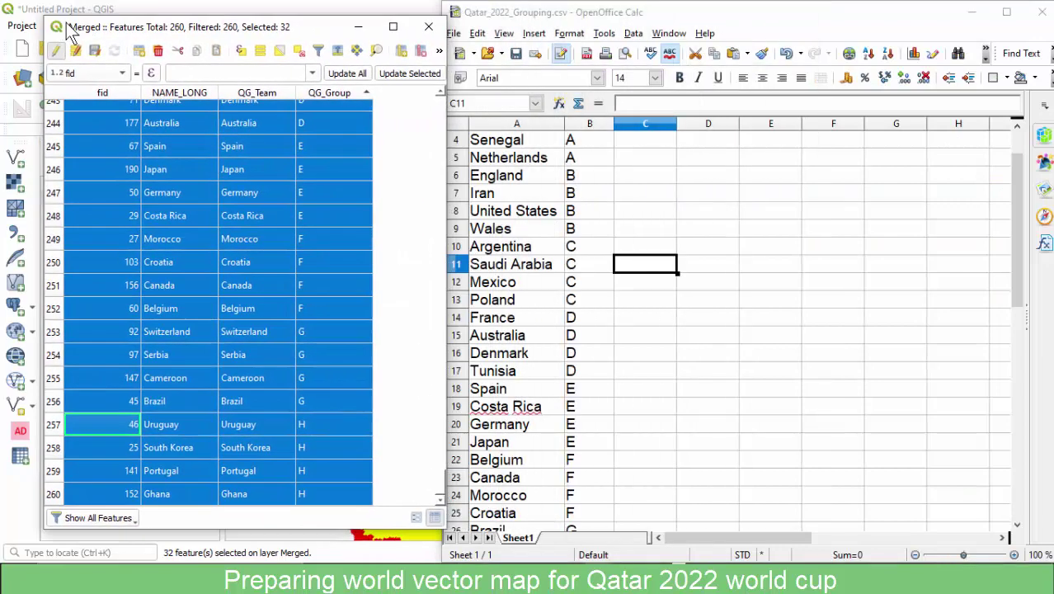
Return to the QGIS map, zoom to the Merged layer's extent, save its edits and end the editing session.
left_click(333, 12)
right_click(102, 198)
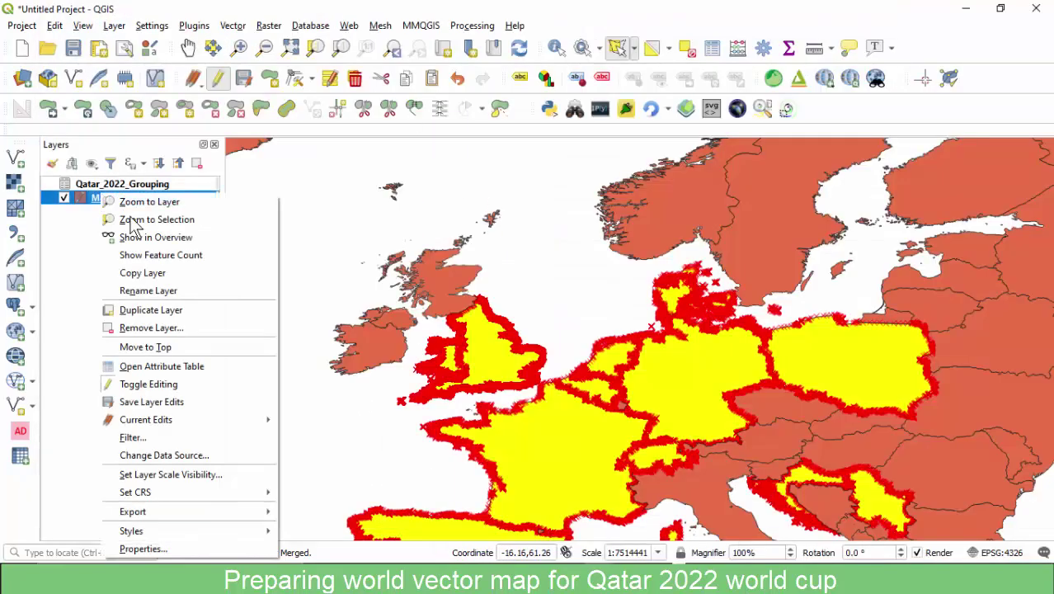
left_click(147, 203)
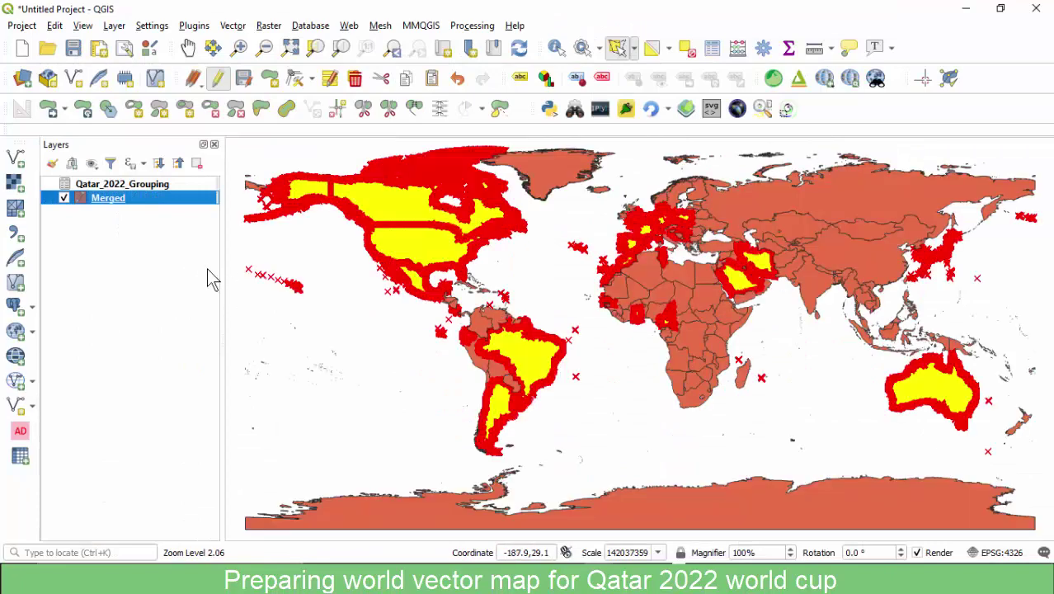
left_click(243, 79)
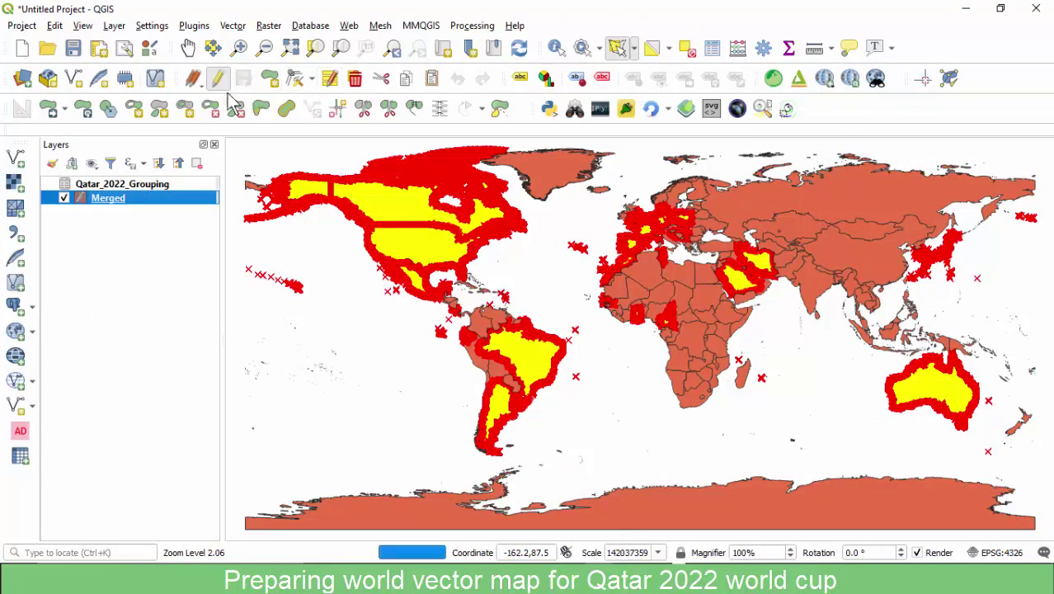
left_click(217, 78)
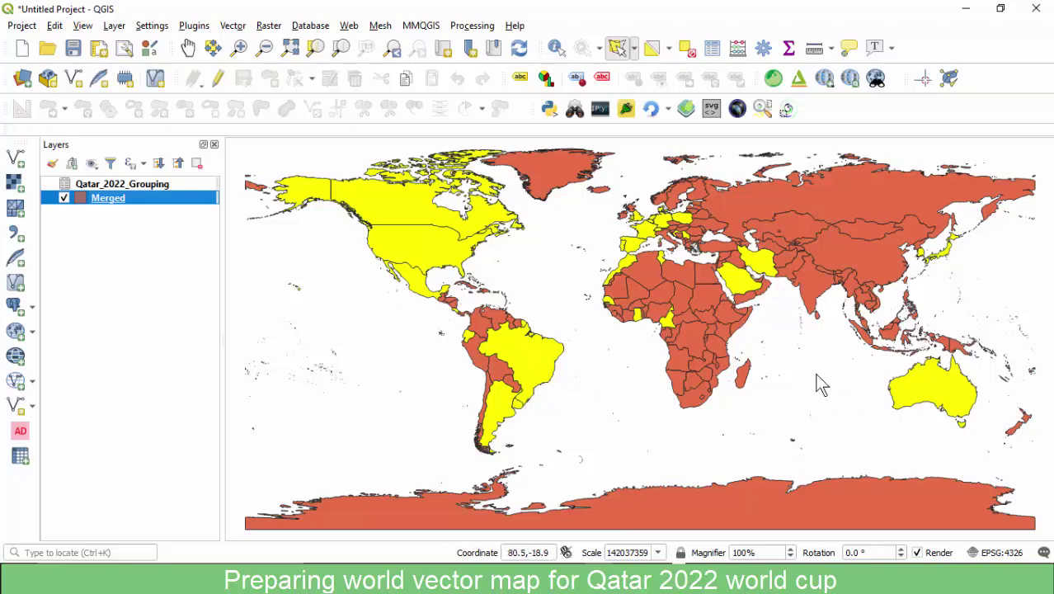
Look through the saved records in the Merged attribute table and close the table.
left_click(596, 579)
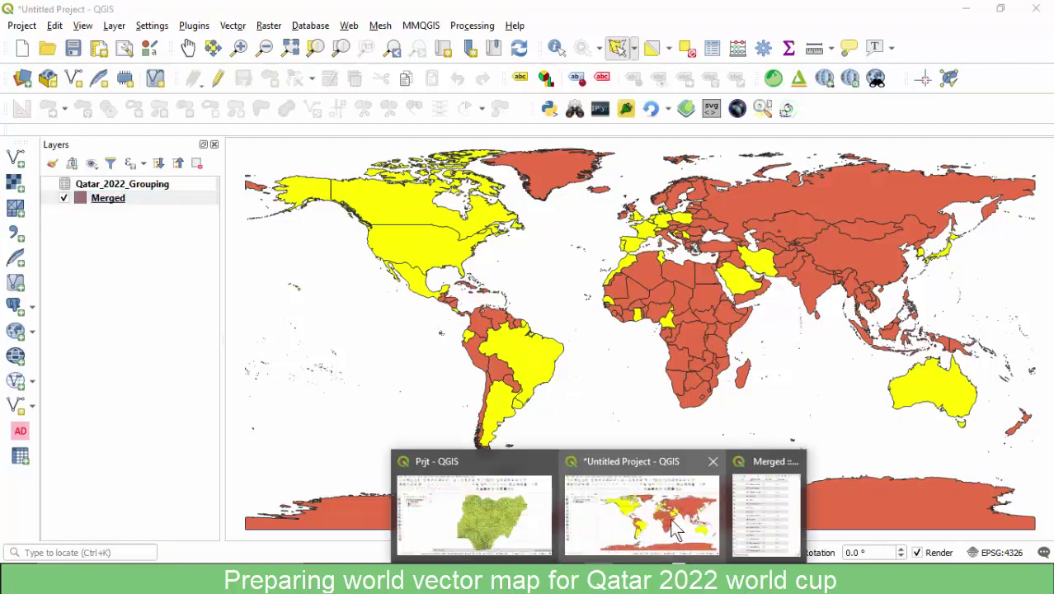
left_click(746, 499)
scroll(348, 254, "up", 13)
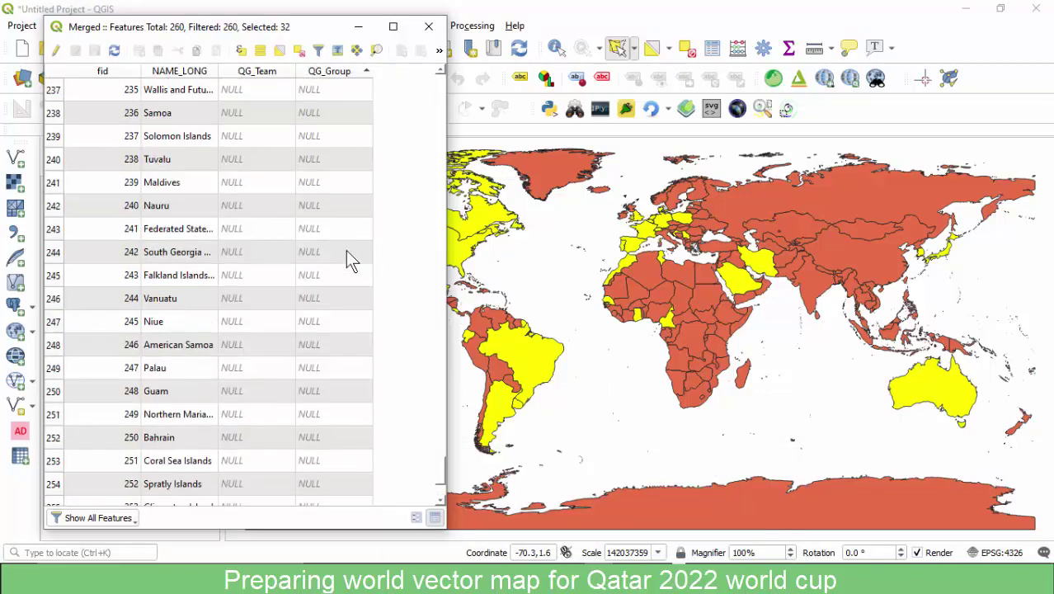
scroll(349, 255, "up", 20)
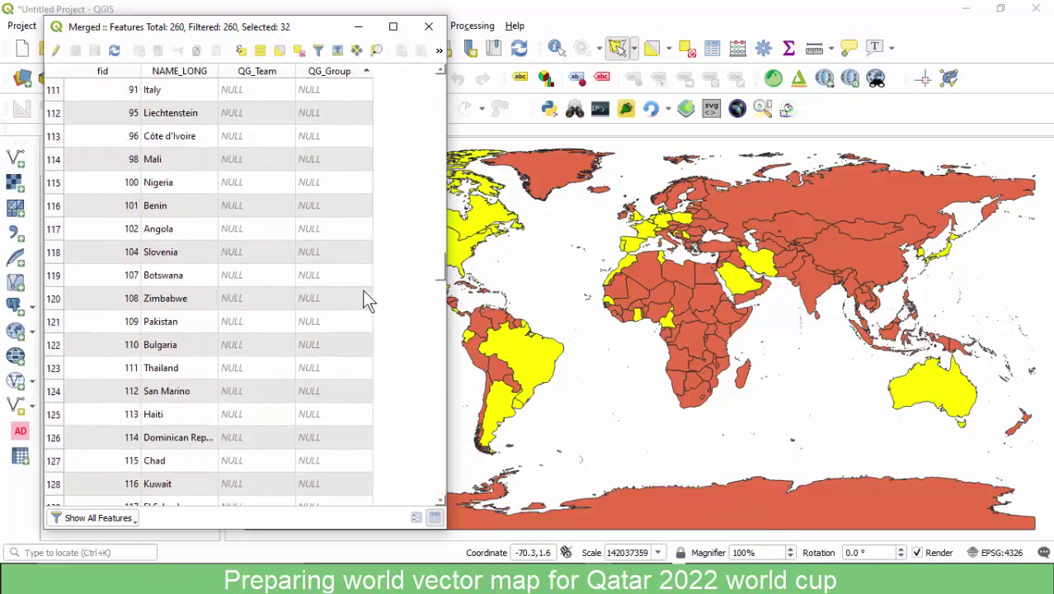
left_click(429, 26)
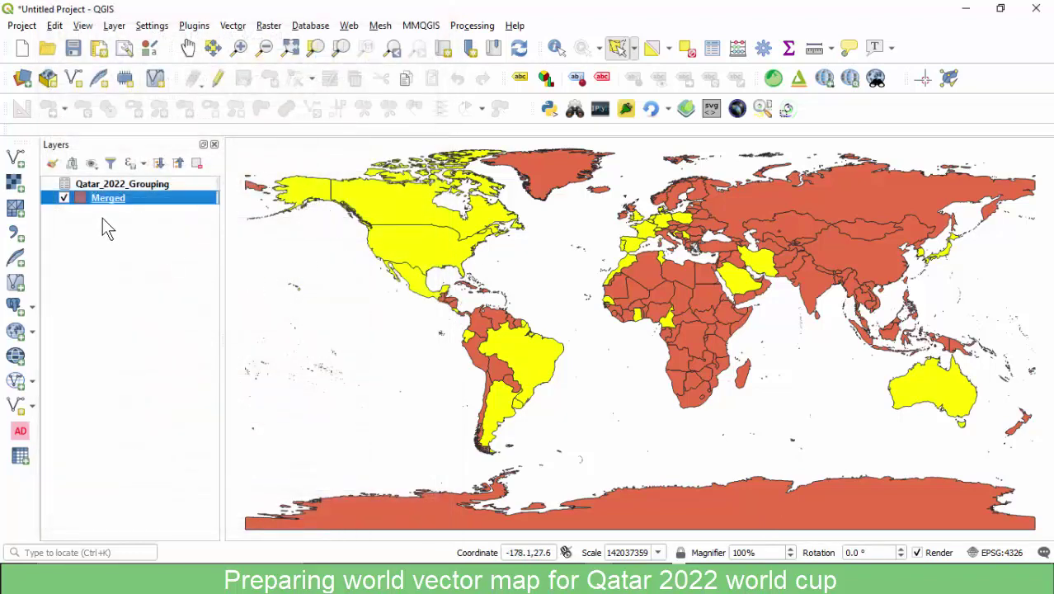
Remove the Qatar_2022_Grouping table from the project, confirming the removal.
key("Up")
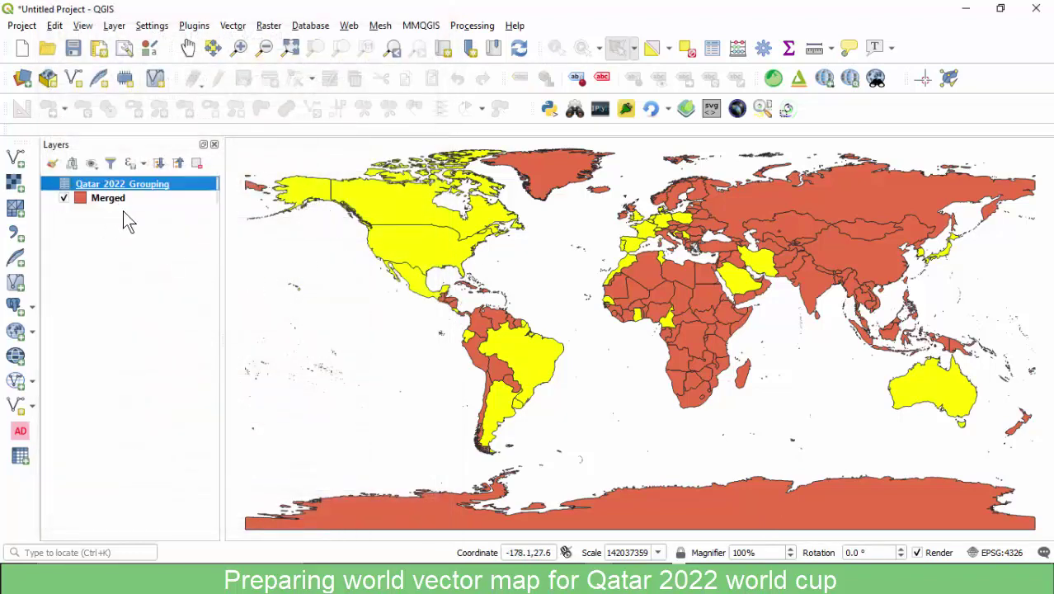
left_click(197, 163)
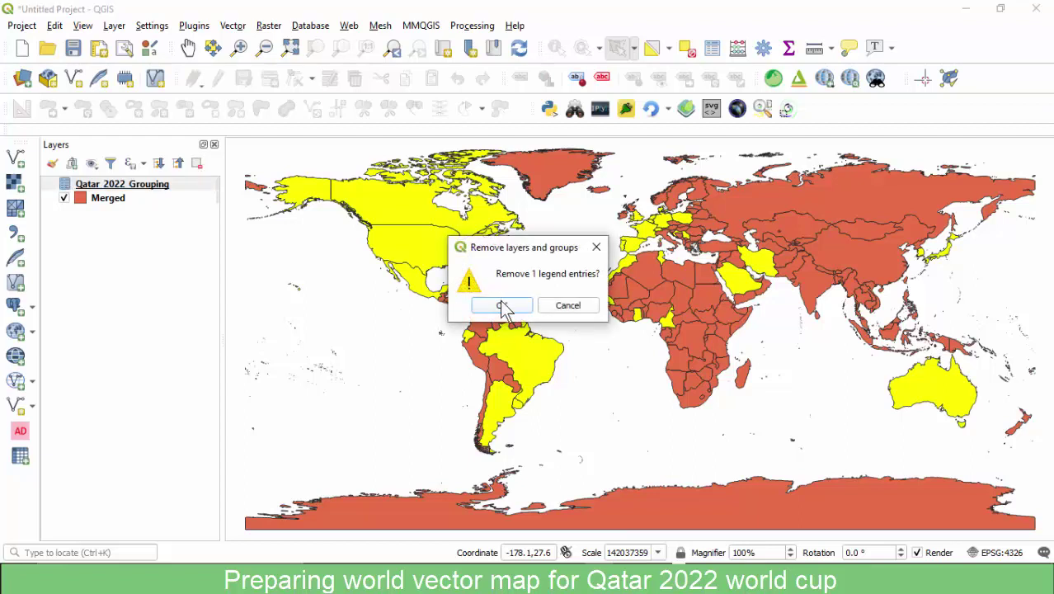
left_click(501, 302)
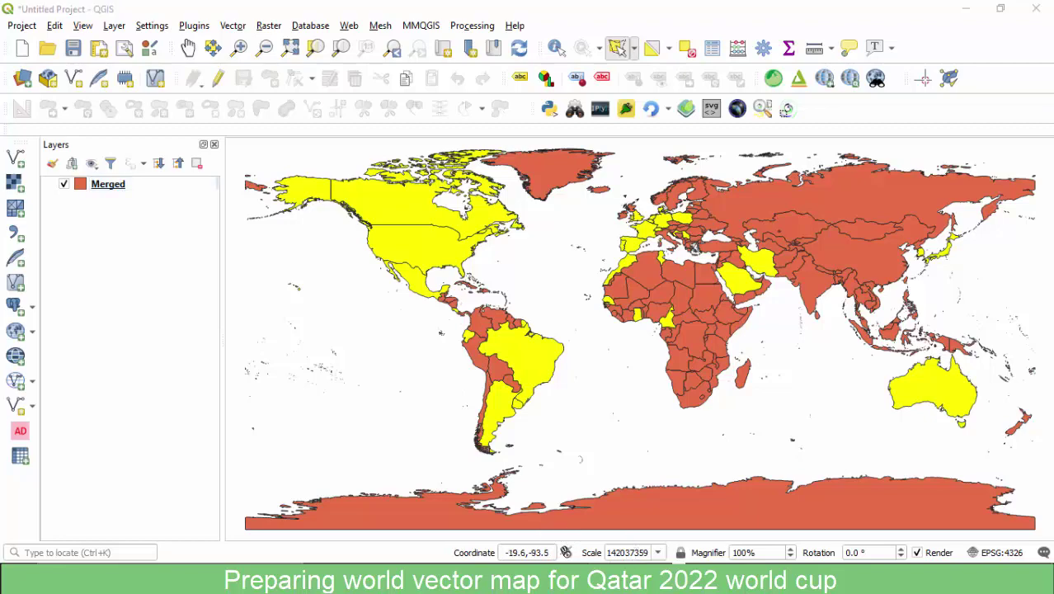
Switch to FIFA_Ranking_2021.csv in OpenOffice Calc and examine its RK and Team columns and the ranked country names.
left_click(413, 500)
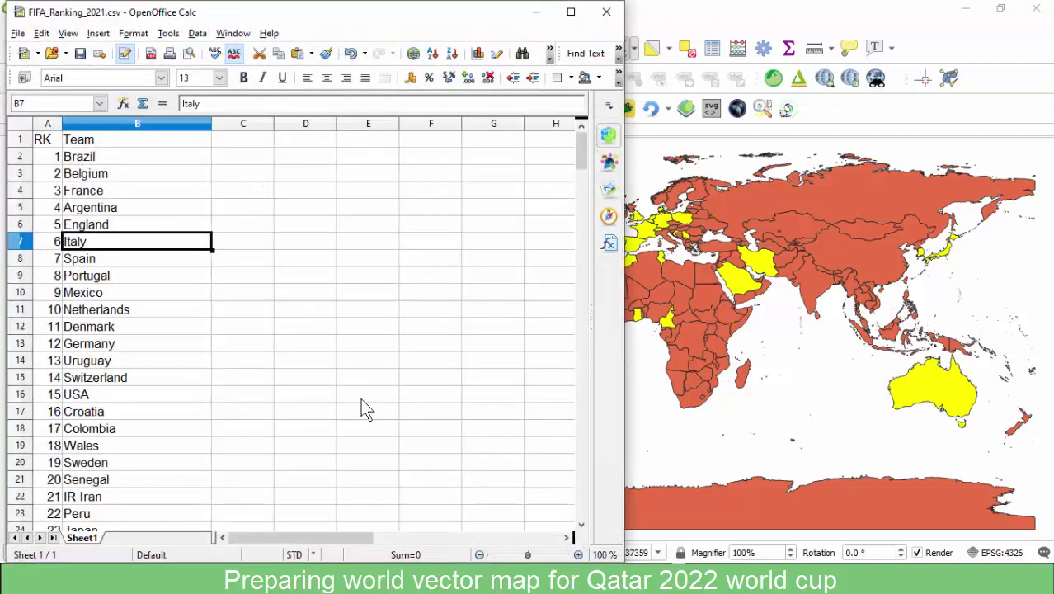
left_click(132, 210)
scroll(138, 227, "down", 10)
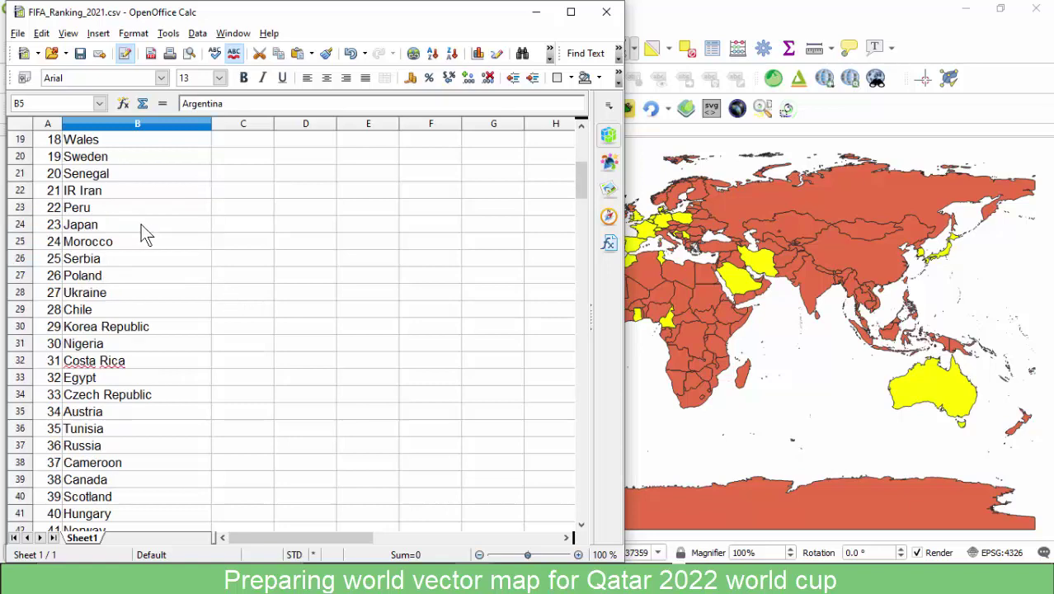
scroll(136, 225, "up", 10)
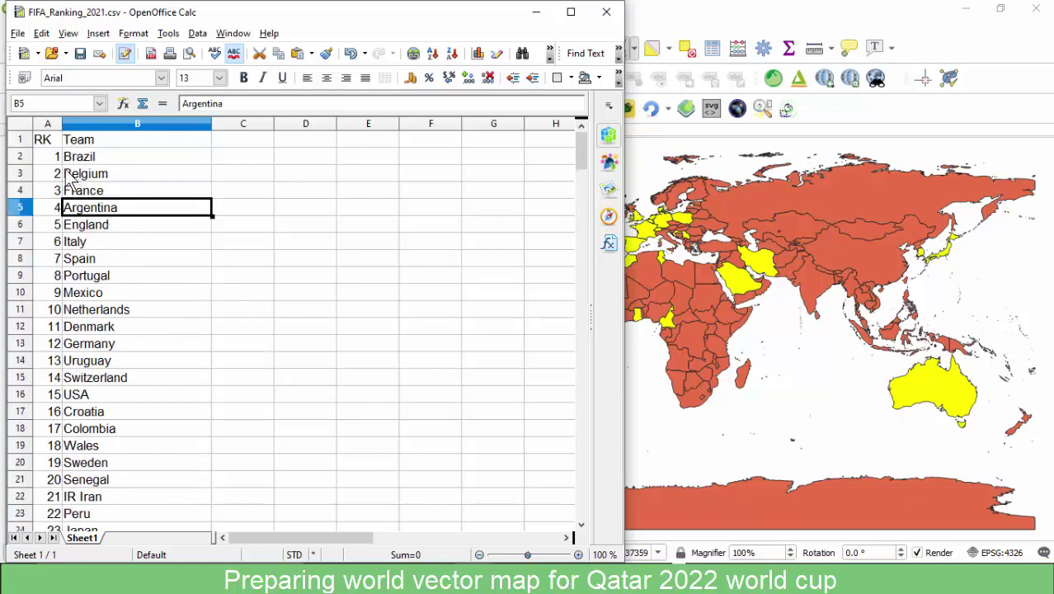
left_click(46, 142)
left_click(120, 140)
left_click(112, 230)
left_click(134, 313)
scroll(124, 330, "down", 9)
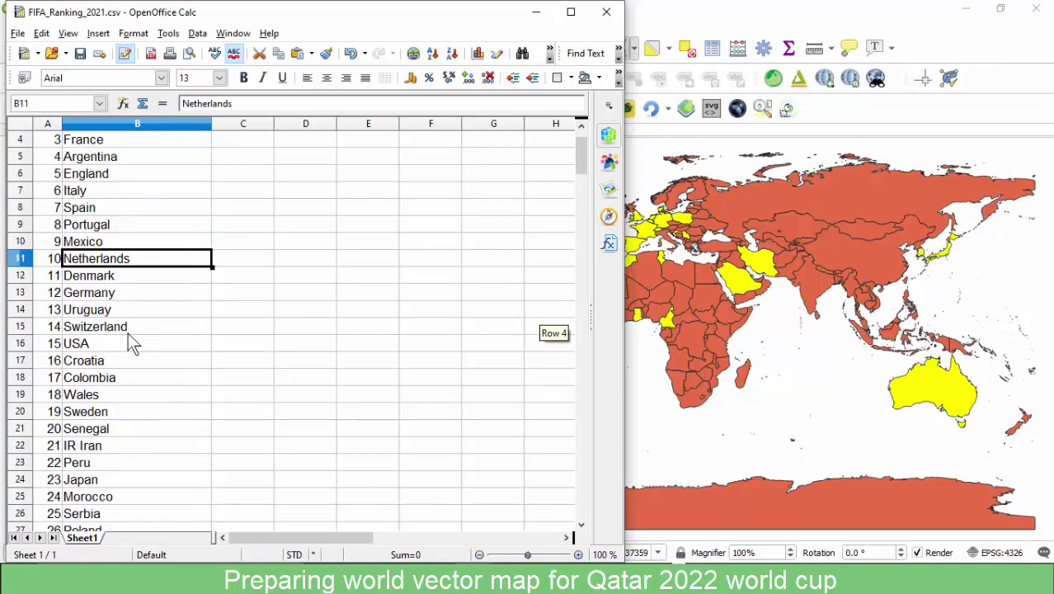
scroll(113, 301, "down", 17)
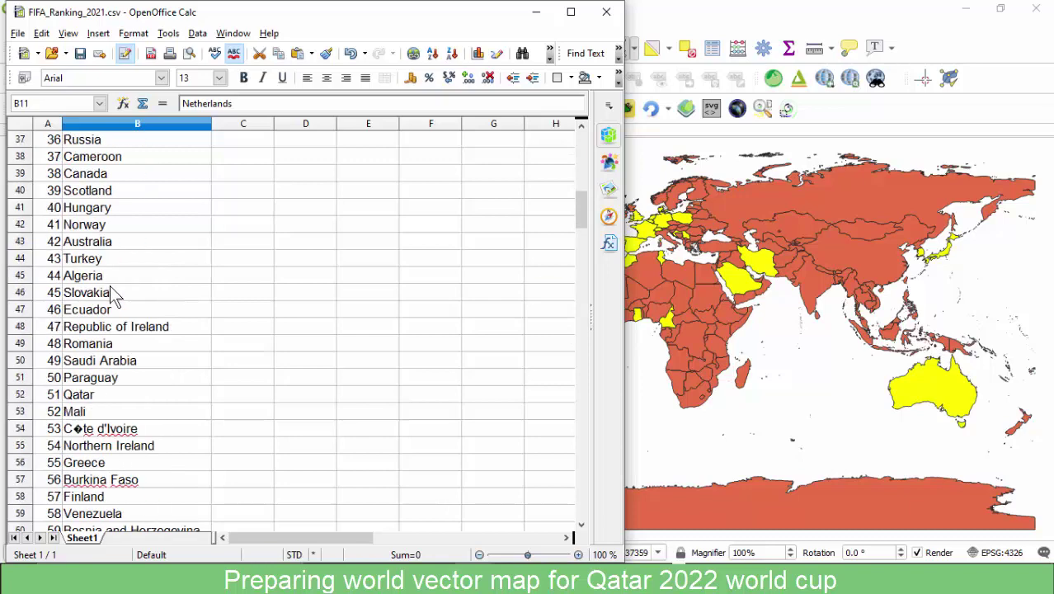
scroll(113, 301, "up", 9)
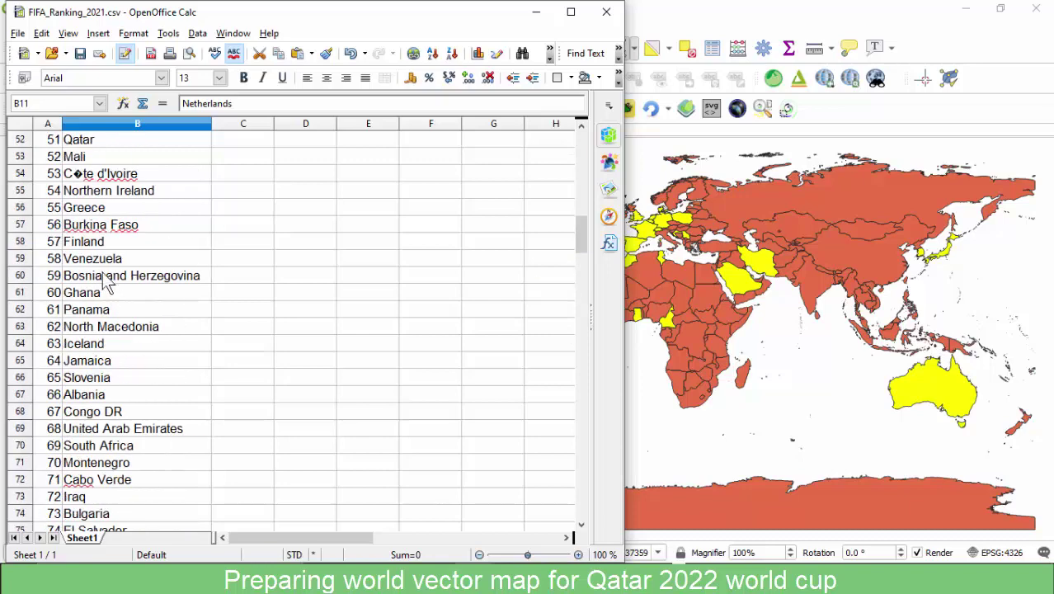
Examine the spelling of the Côte d'Ivoire entry in row 54 and the country names around it in the Team column.
left_click(111, 177)
scroll(122, 227, "down", 4)
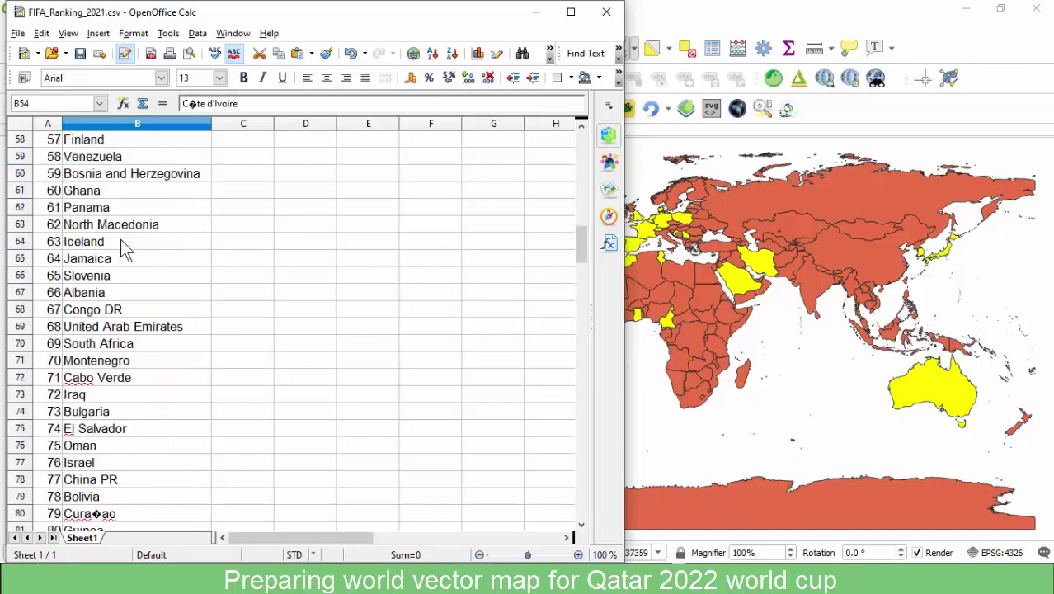
scroll(122, 246, "up", 9)
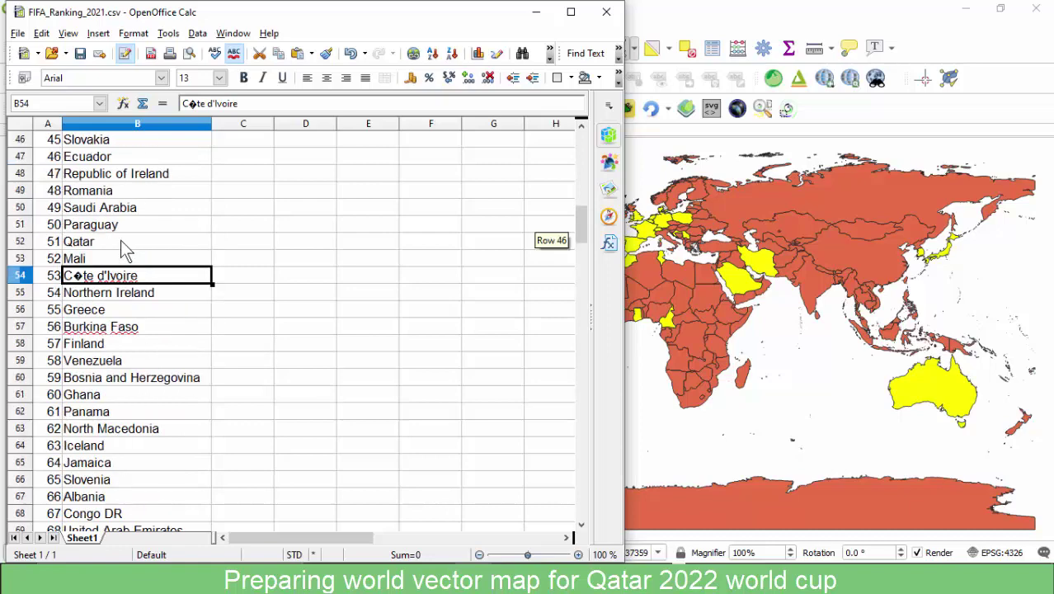
scroll(120, 256, "down", 2)
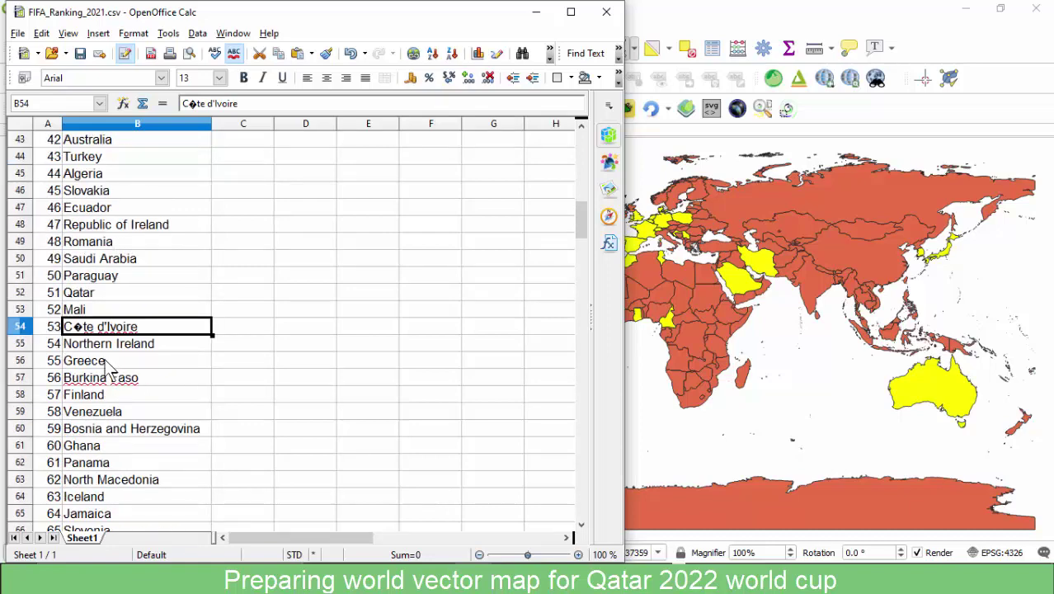
scroll(111, 363, "down", 2)
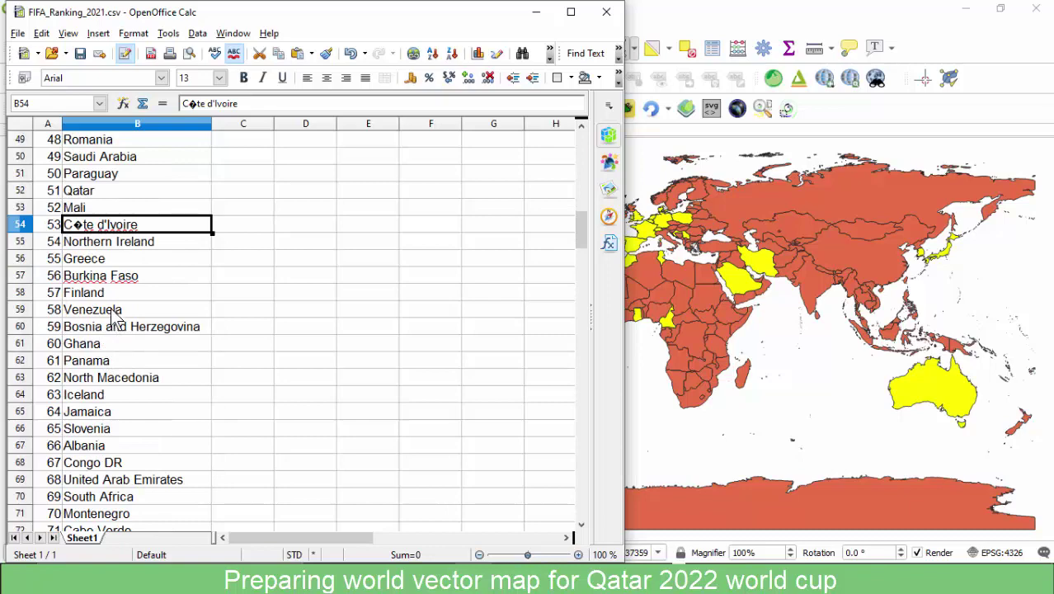
scroll(177, 292, "up", 2)
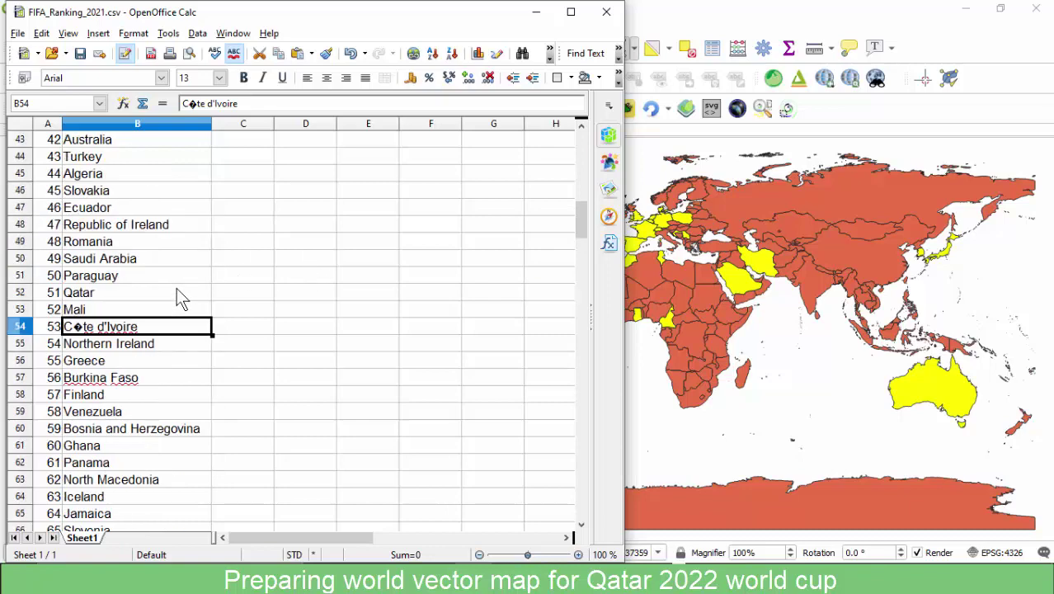
scroll(177, 287, "up", 14)
scroll(156, 268, "down", 4)
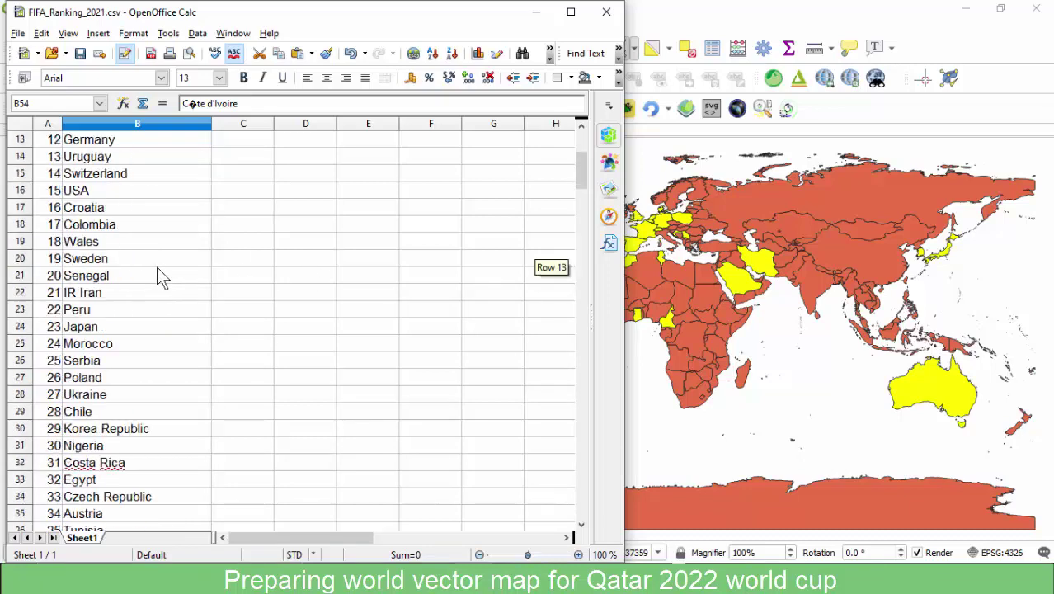
scroll(159, 269, "down", 13)
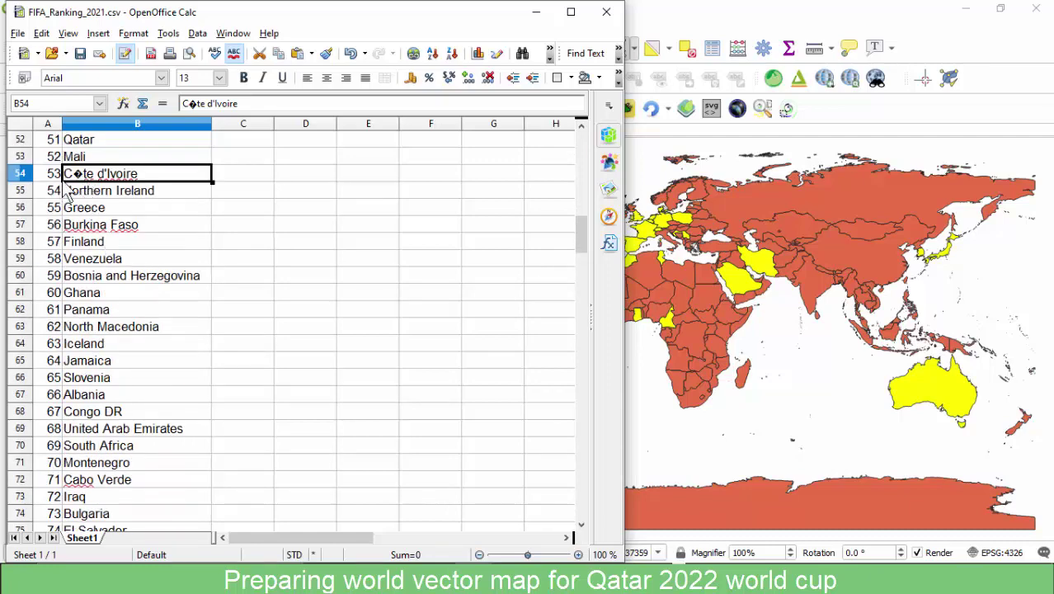
left_click(95, 207)
left_click(92, 175)
scroll(93, 217, "down", 1)
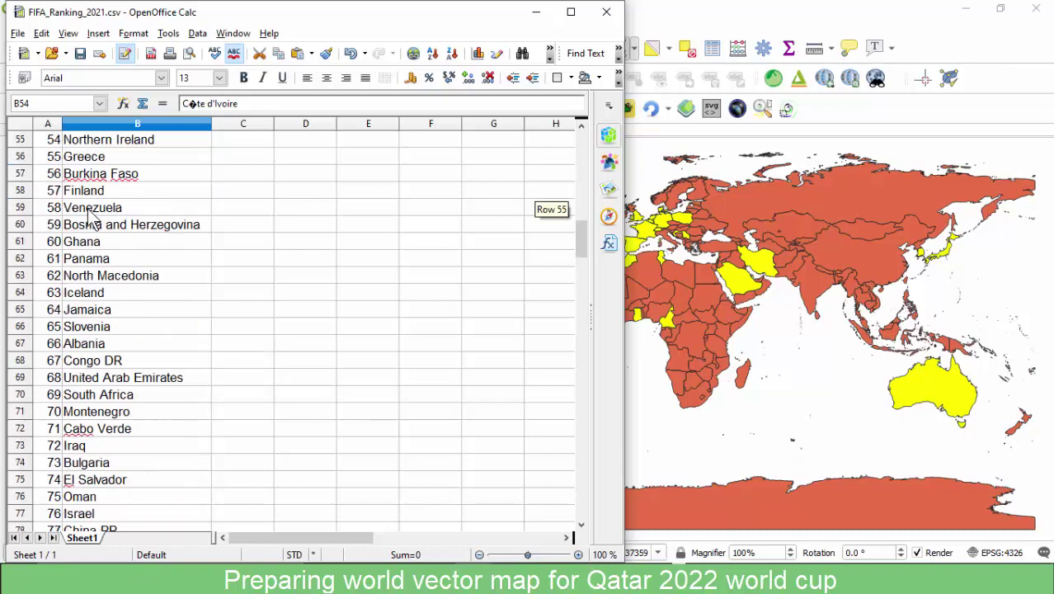
scroll(93, 216, "up", 3)
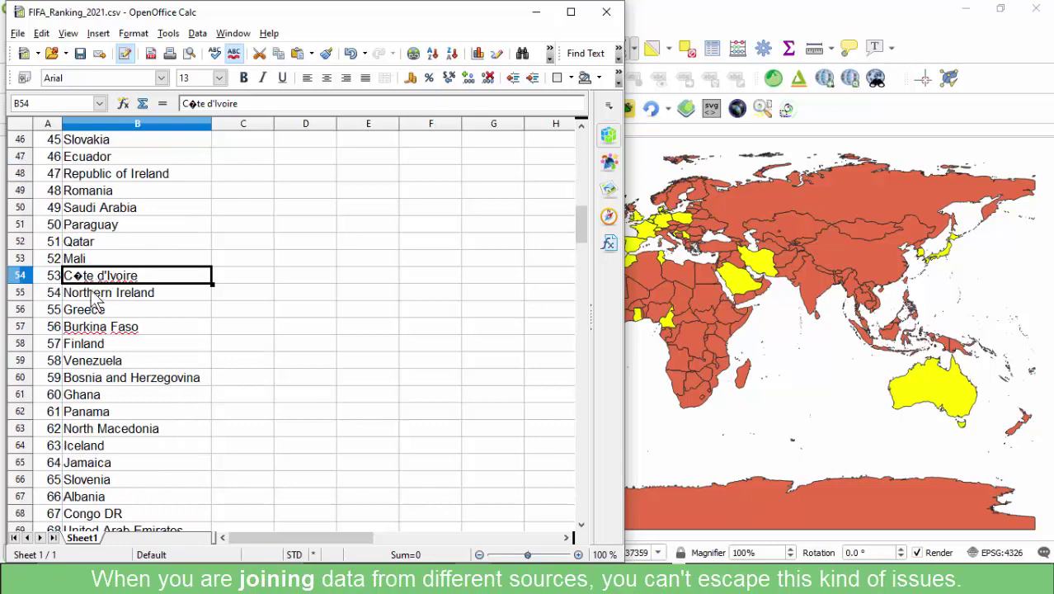
scroll(91, 307, "down", 3)
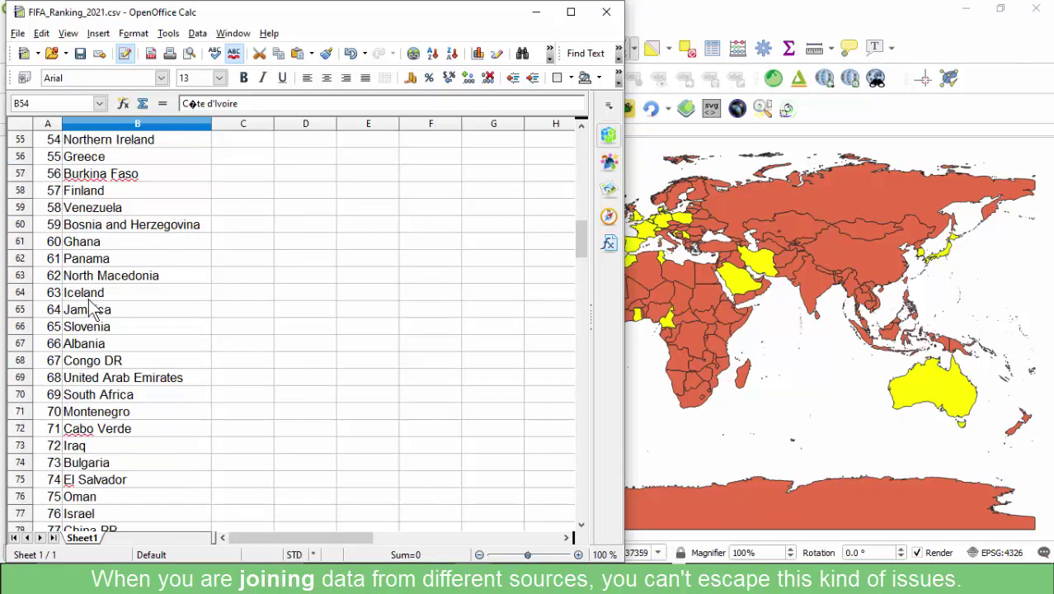
scroll(103, 293, "up", 3)
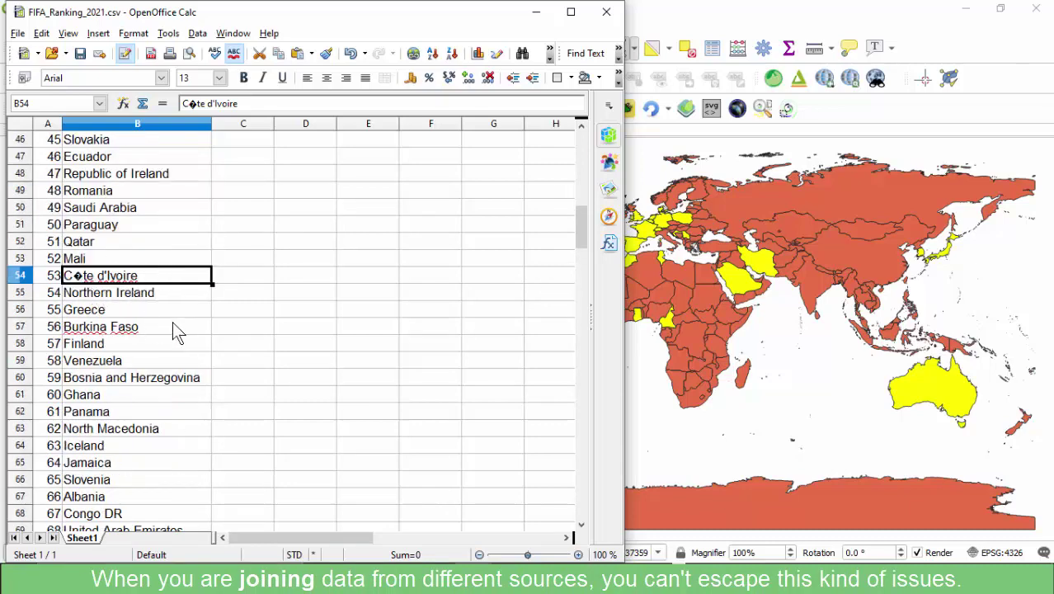
Check the accented team names Curaçao in row 80 and São Tomé and Príncipe in row 184, through to the list's end.
scroll(176, 329, "down", 10)
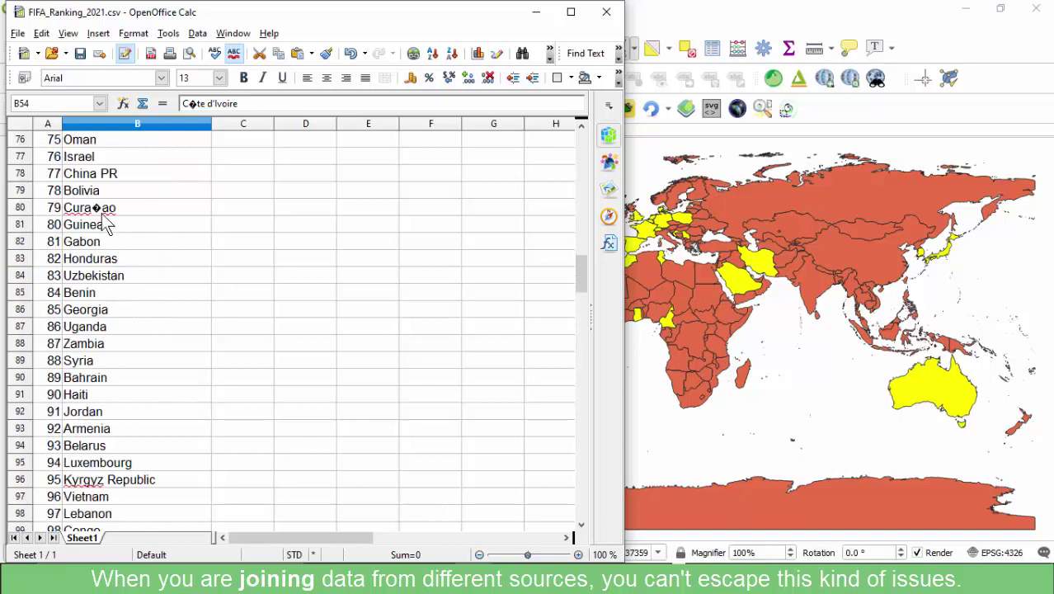
left_click(104, 211)
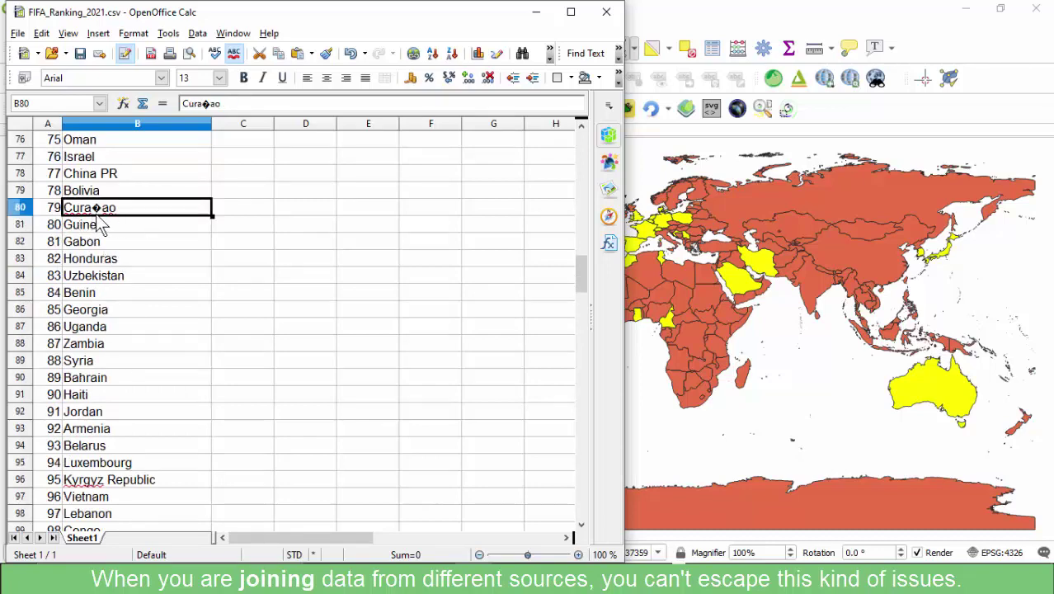
scroll(105, 264, "down", 20)
left_click(119, 196)
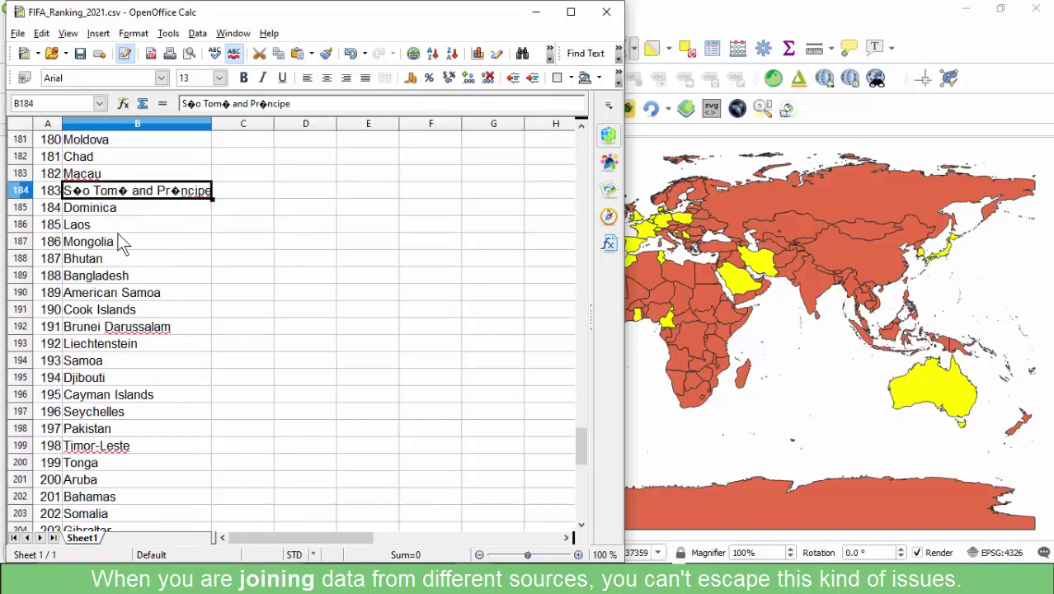
scroll(122, 264, "down", 11)
scroll(120, 264, "up", 20)
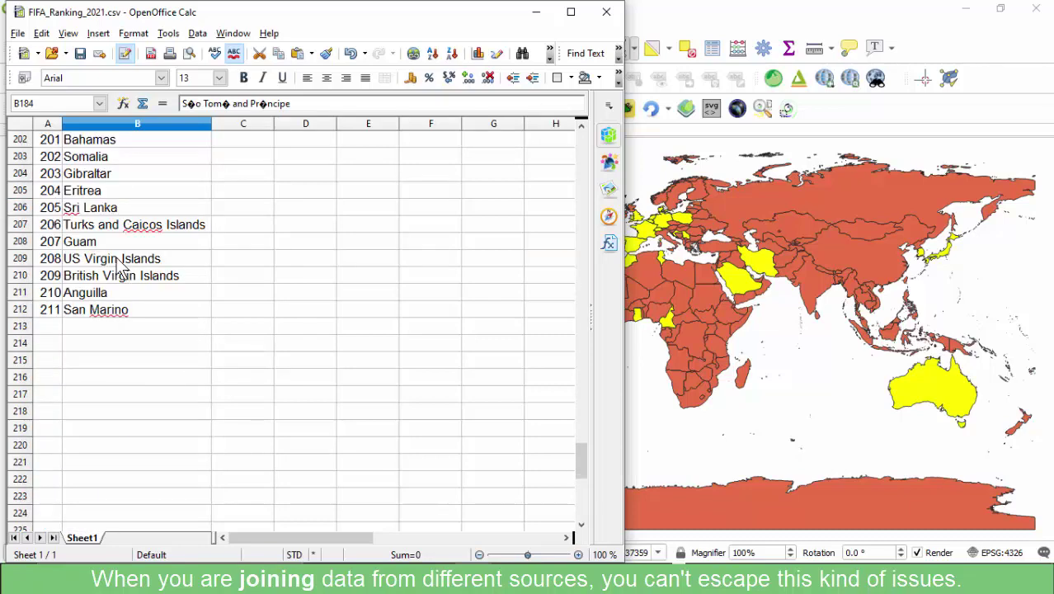
scroll(132, 280, "up", 20)
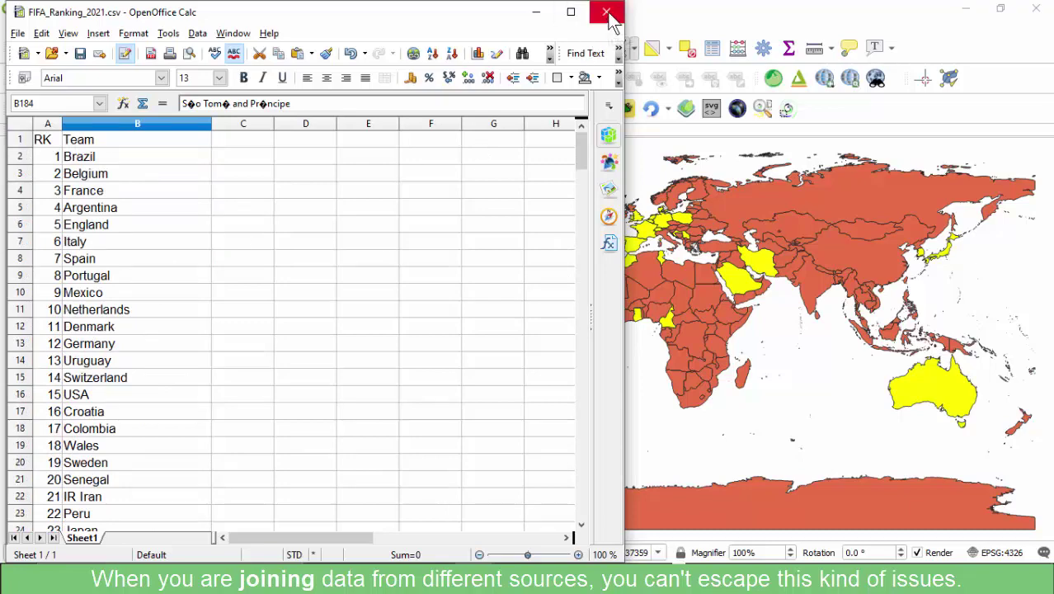
Return to the QGIS map and clear the selection of countries on the Merged layer.
left_click(545, 15)
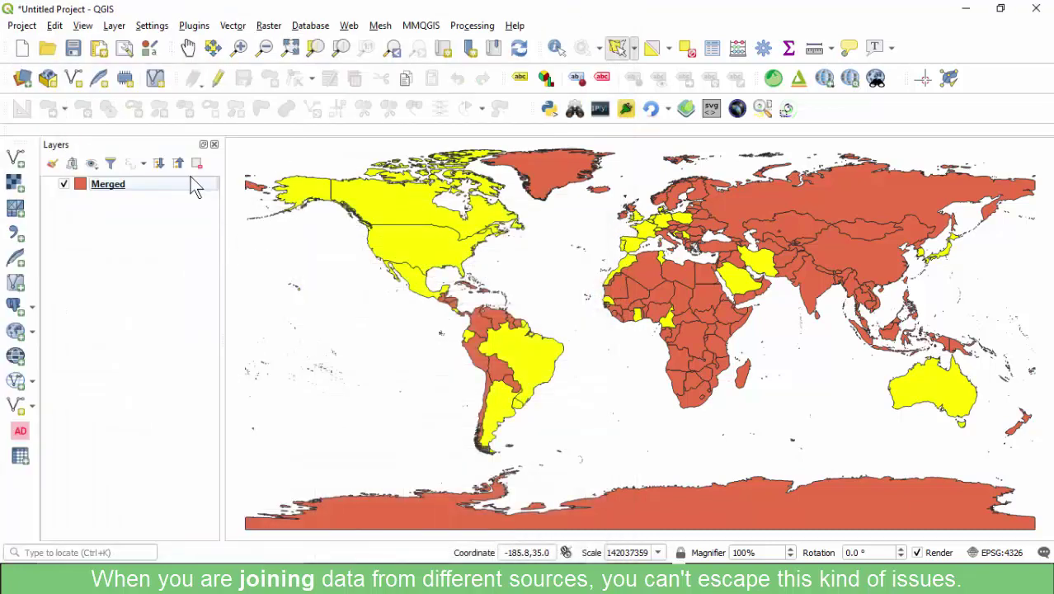
left_click(685, 47)
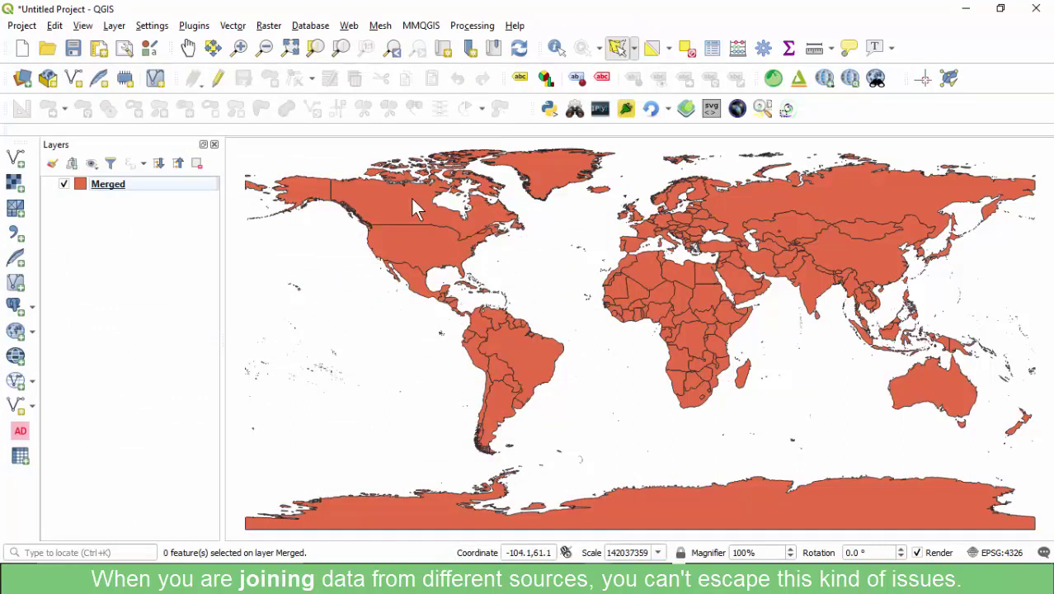
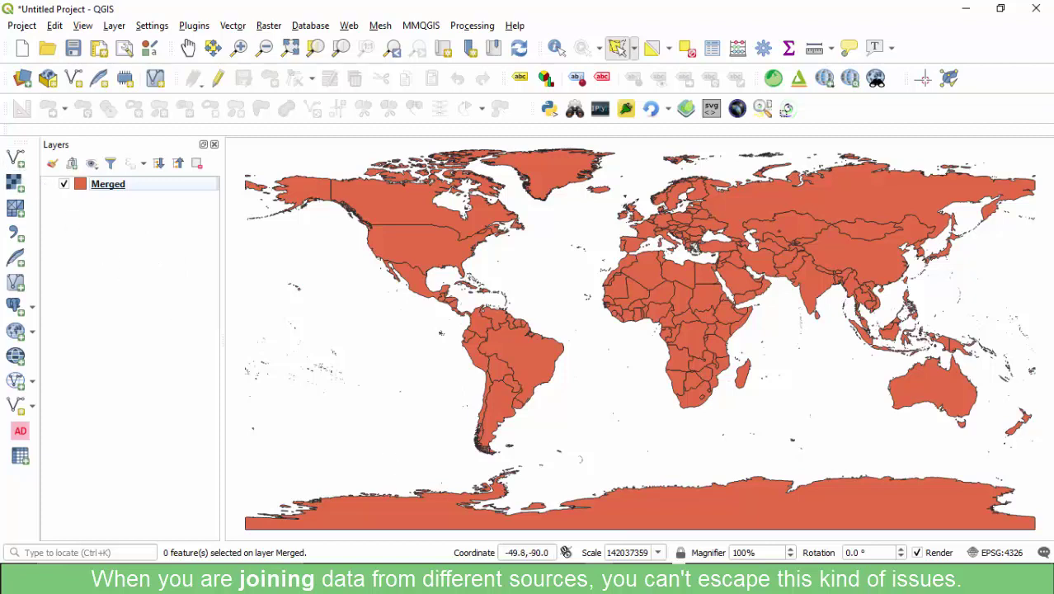
Add FIFA_Ranking_2021.csv from the Qatar World Cup 2022 folder to the project as a vector dataset, keeping automatic encoding.
left_click(15, 157)
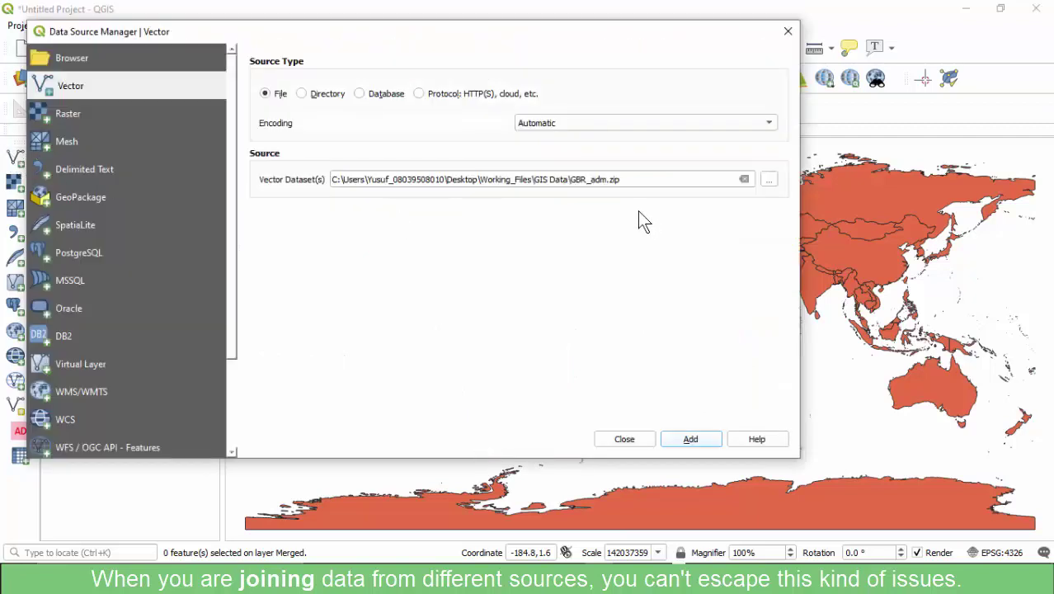
left_click(768, 180)
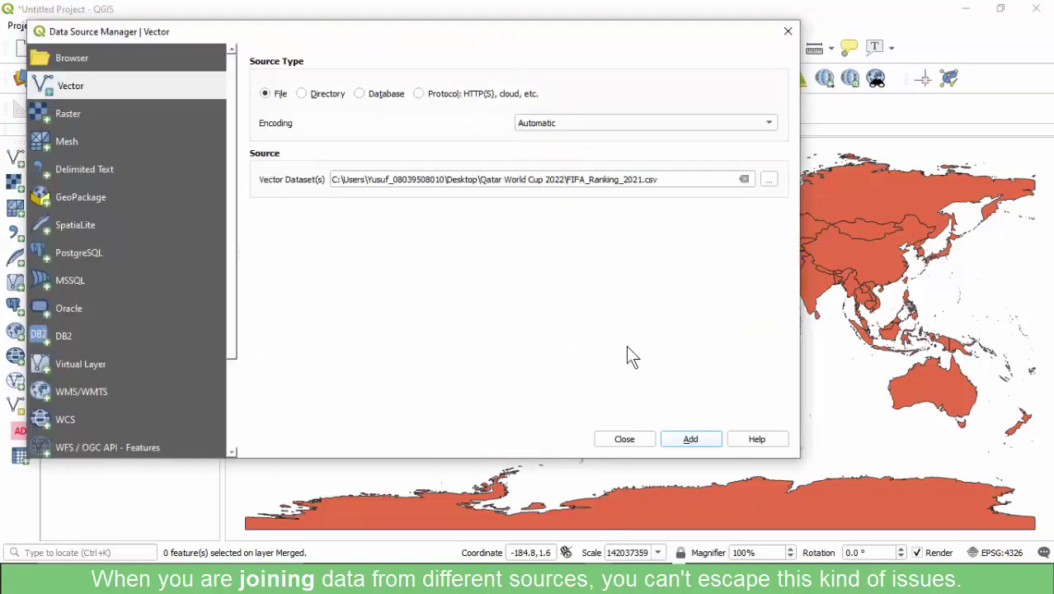
left_click(697, 443)
left_click_drag(293, 33, 493, 38)
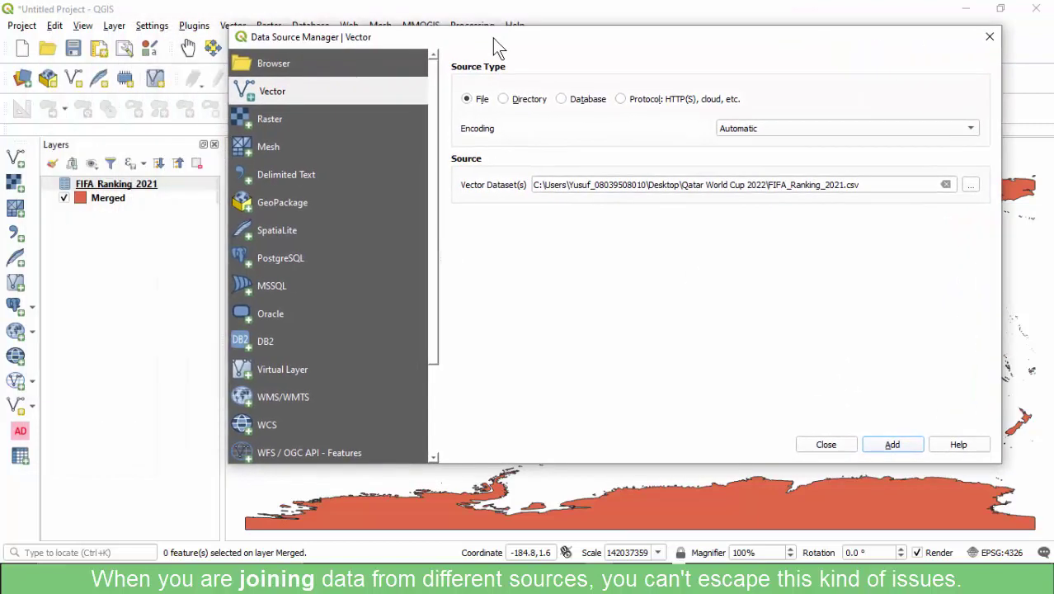
left_click(825, 445)
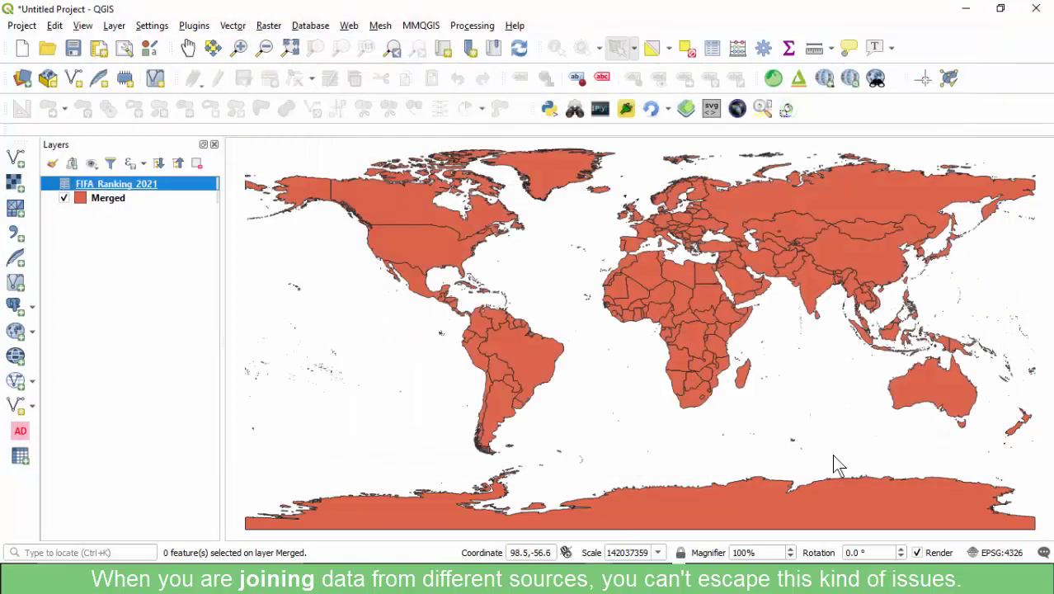
Open the FIFA_Ranking_2021 attribute table and widen its Team column to show the full country names.
right_click(141, 188)
left_click(190, 289)
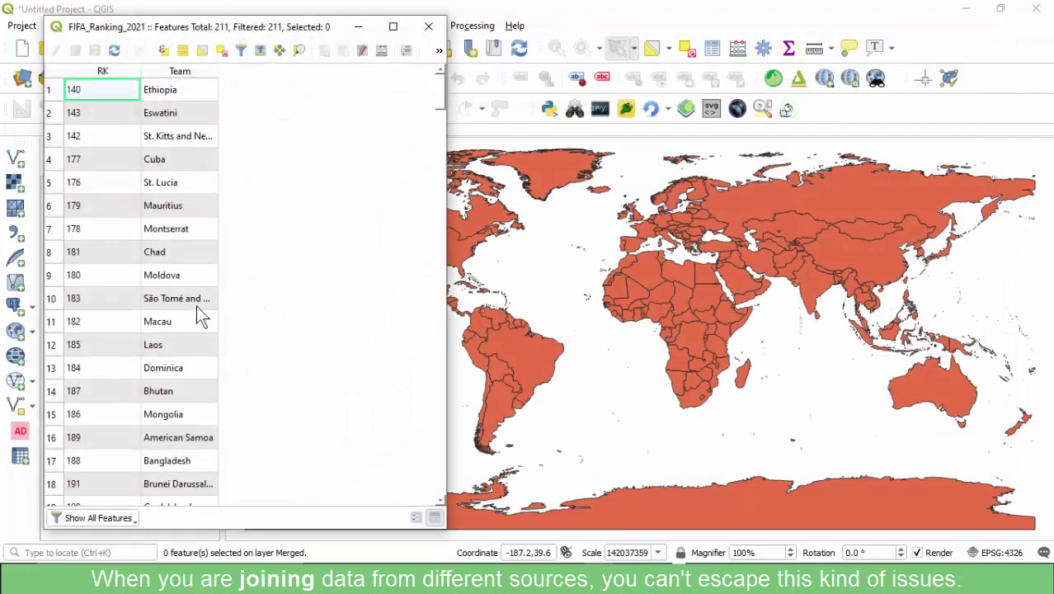
scroll(207, 183, "down", 5)
scroll(198, 189, "up", 5)
left_click_drag(218, 71, 281, 80)
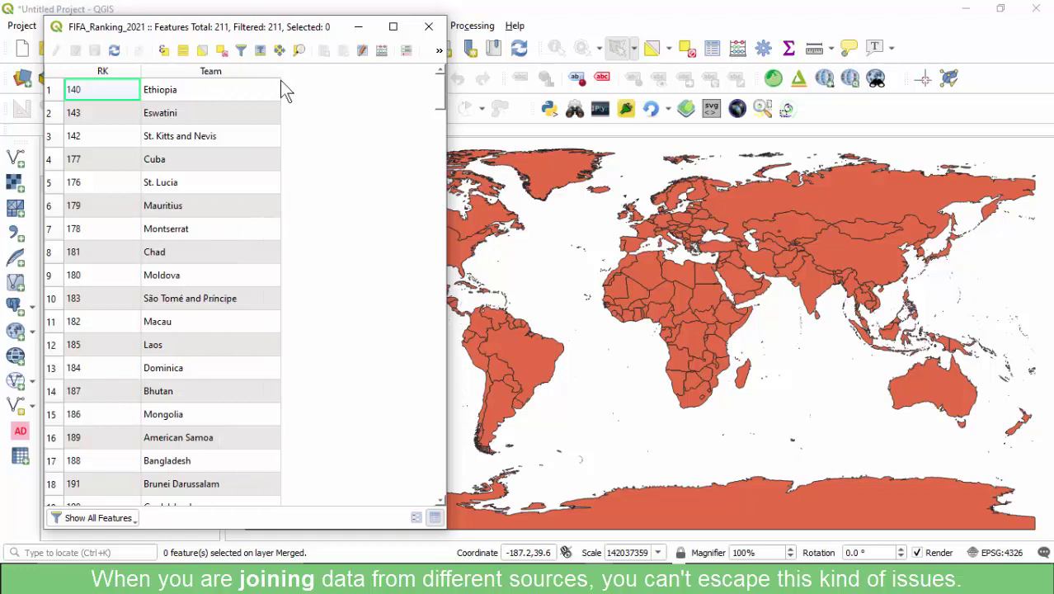
Sort the FIFA_Ranking_2021 table by RK, look through how the accented team names are written, and close the table.
left_click(106, 72)
scroll(202, 250, "down", 20)
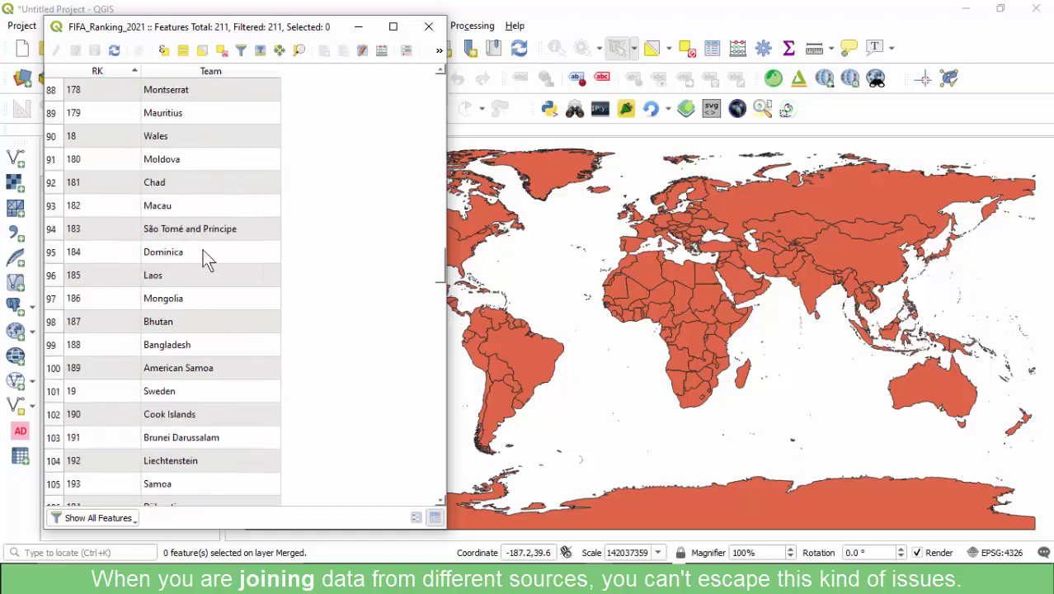
scroll(203, 249, "down", 20)
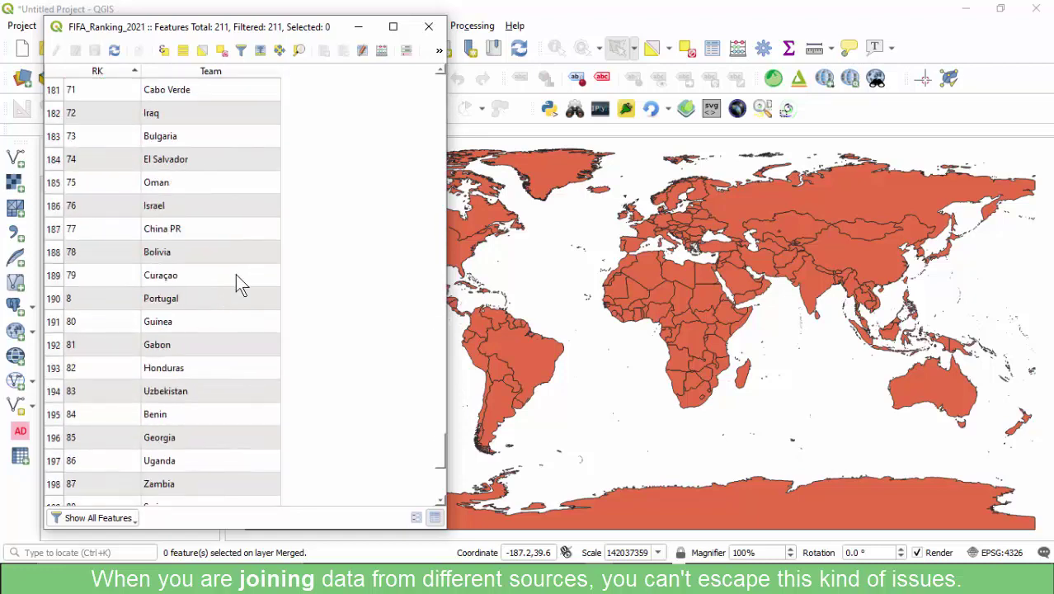
scroll(234, 277, "down", 5)
scroll(202, 268, "up", 20)
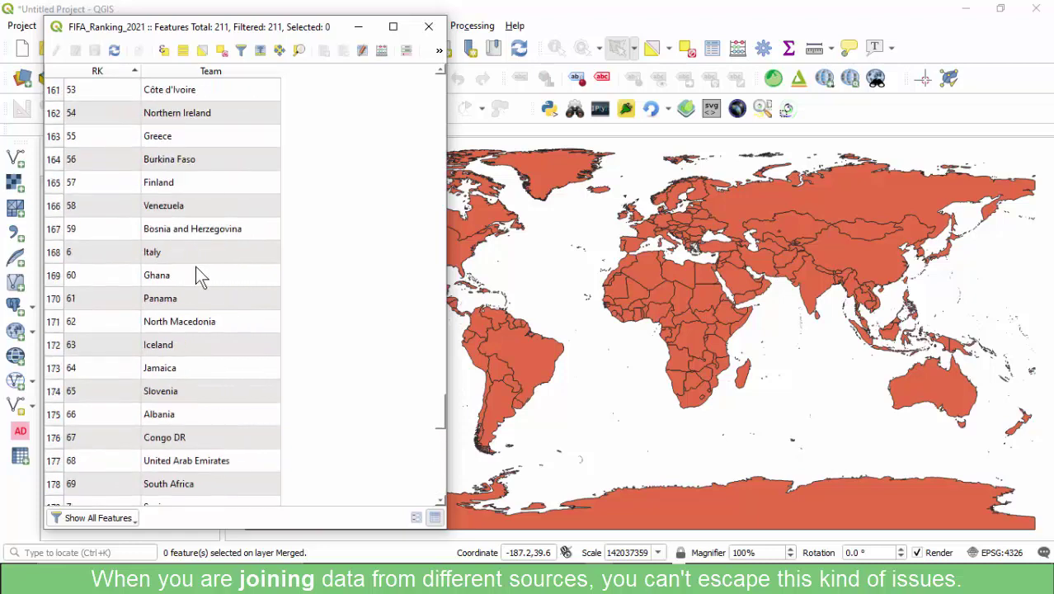
scroll(221, 280, "up", 7)
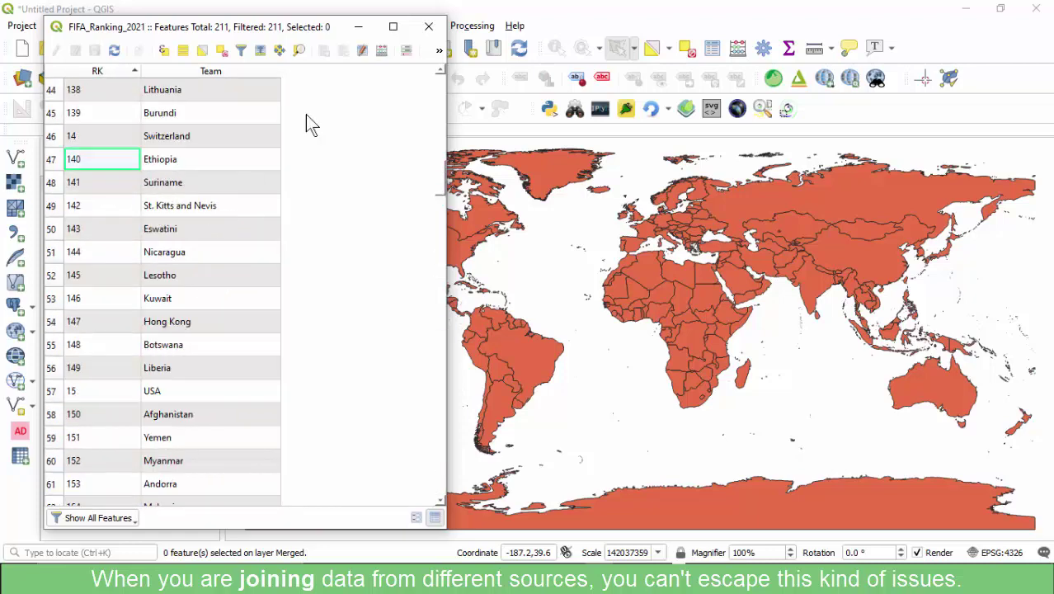
left_click(429, 26)
Add a vector join to the Merged layer using FIFA_Ranking_2021, with join field Team and target field NAME_LONG.
left_click(113, 202)
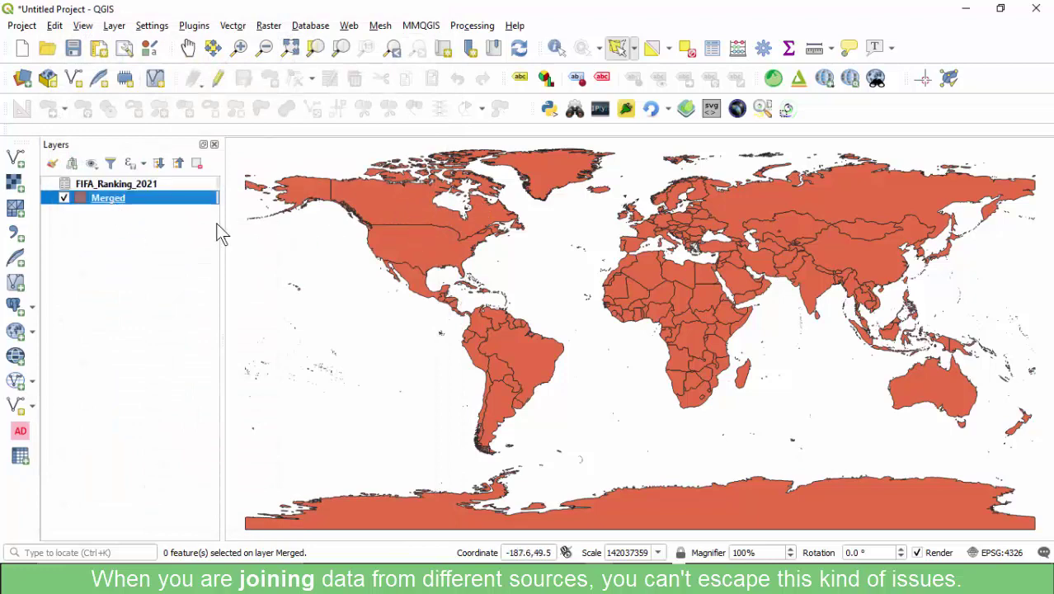
double_click(103, 200)
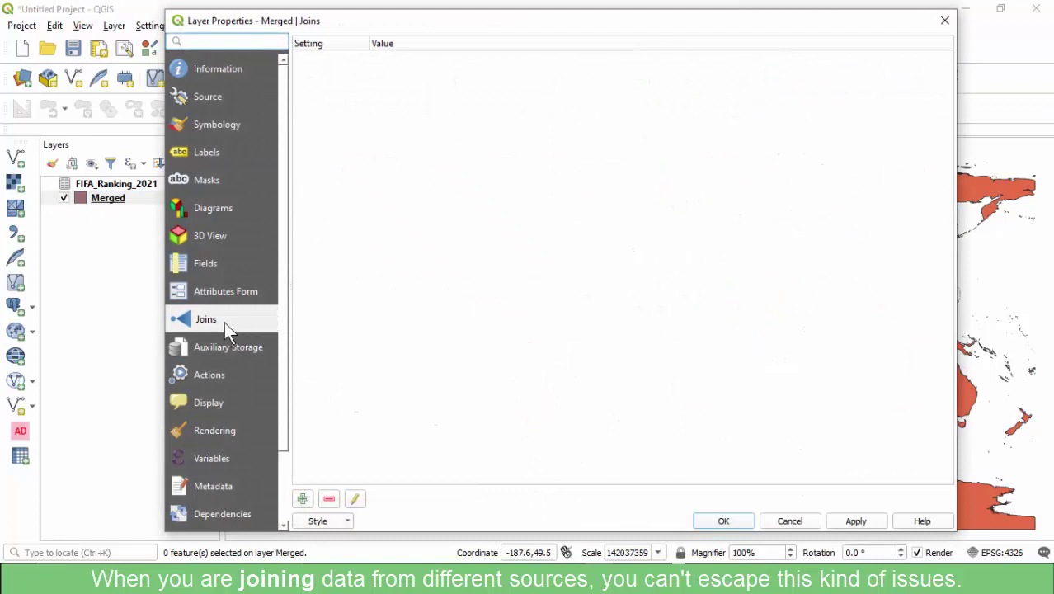
left_click(303, 499)
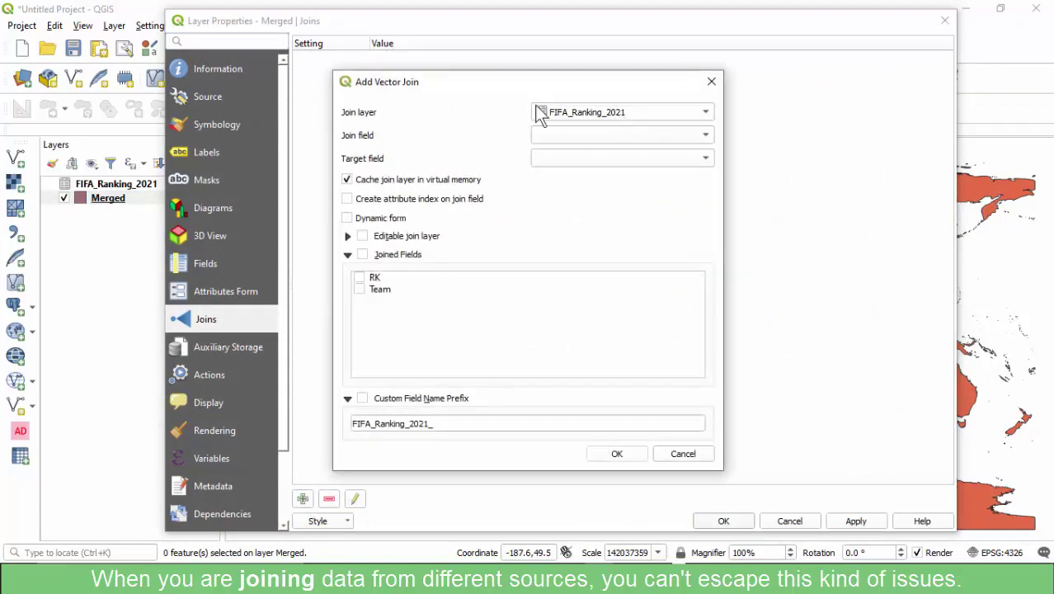
left_click(580, 138)
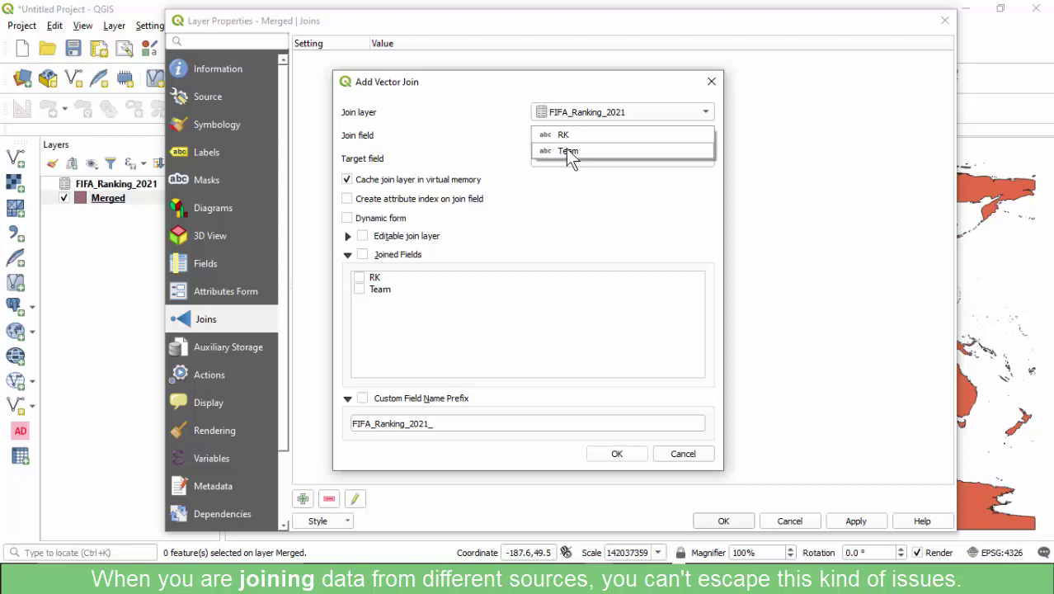
left_click(567, 152)
left_click(578, 160)
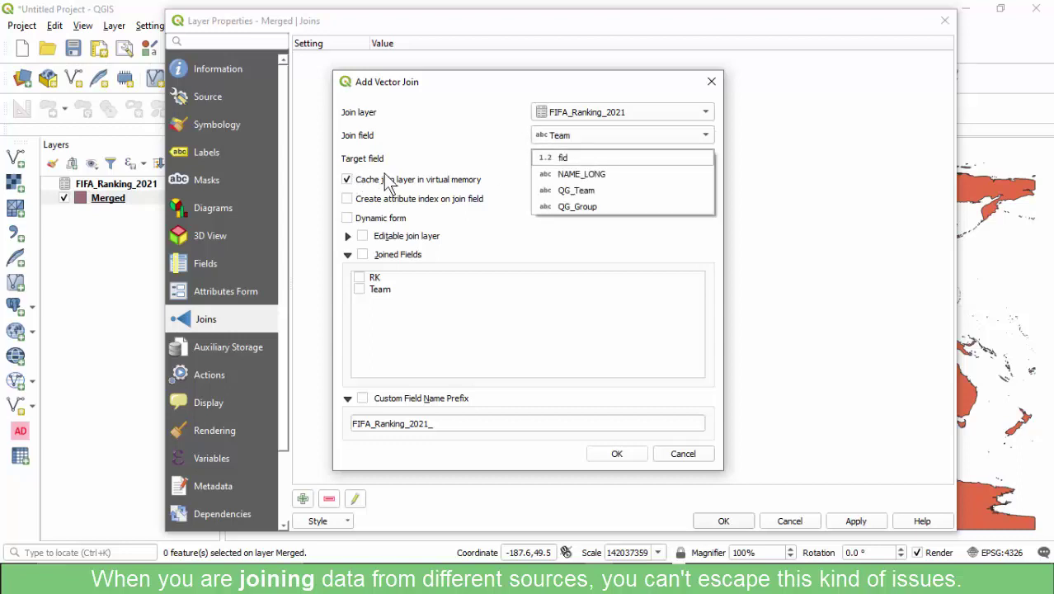
left_click(569, 175)
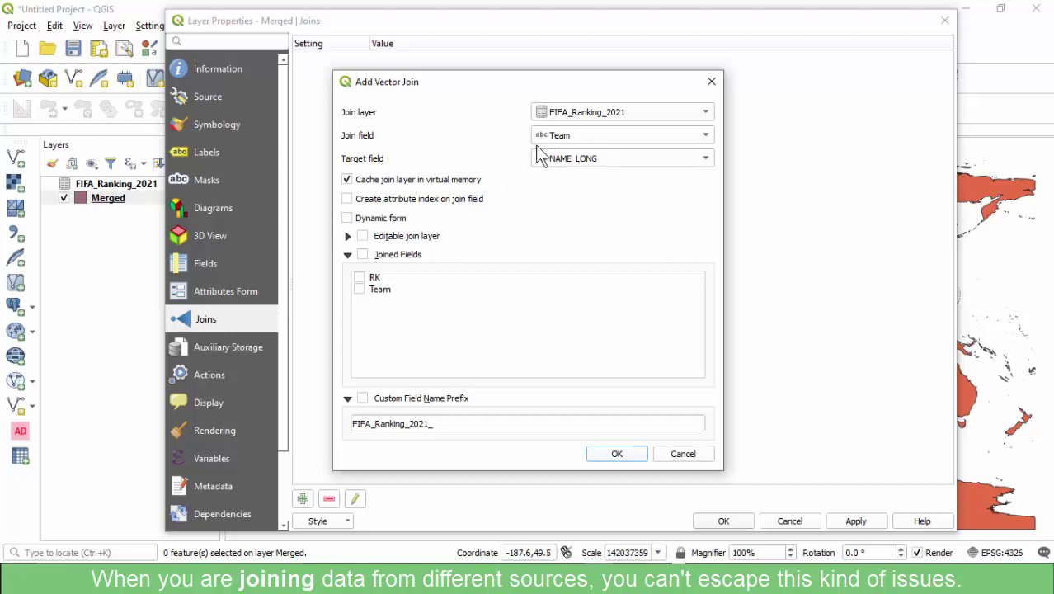
Limit the joined fields to RK and Team, set the custom field name prefix to FR_, and apply the join to Merged.
left_click(376, 255)
left_click(360, 279)
left_click(360, 290)
left_click(363, 399)
left_click(426, 425)
left_click_drag(426, 425, 383, 433)
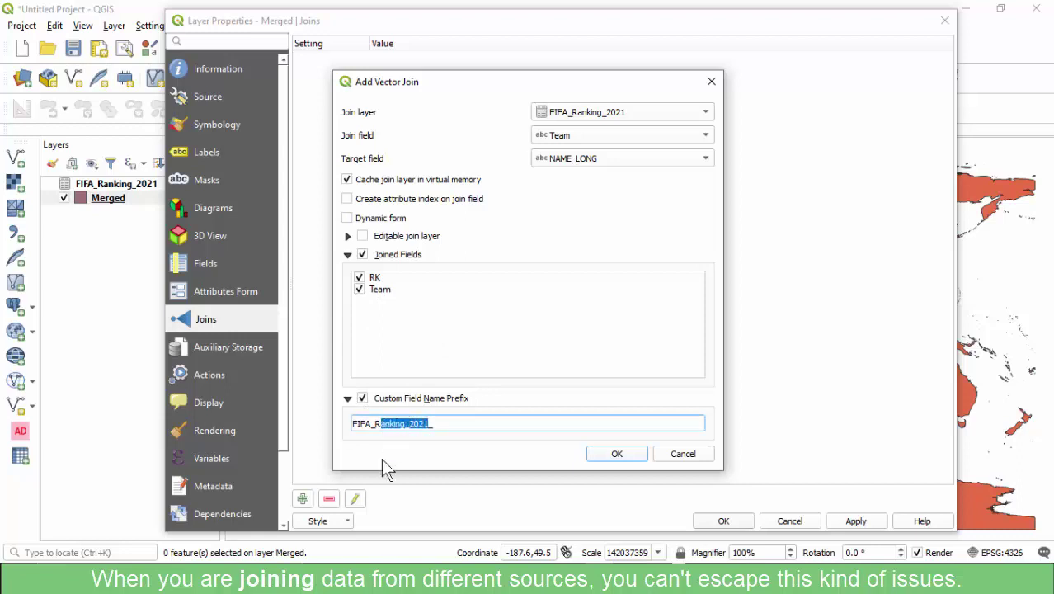
key("BackSpace")
key("Left")
key("Left")
key("BackSpace")
key("BackSpace")
key("BackSpace")
key("BackSpace")
left_click(615, 454)
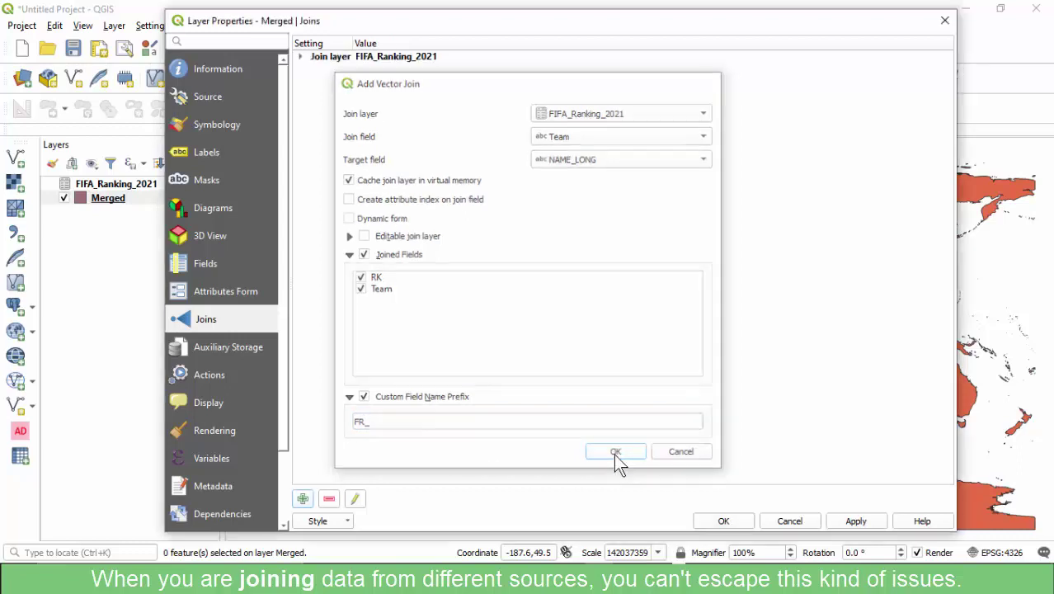
left_click(721, 518)
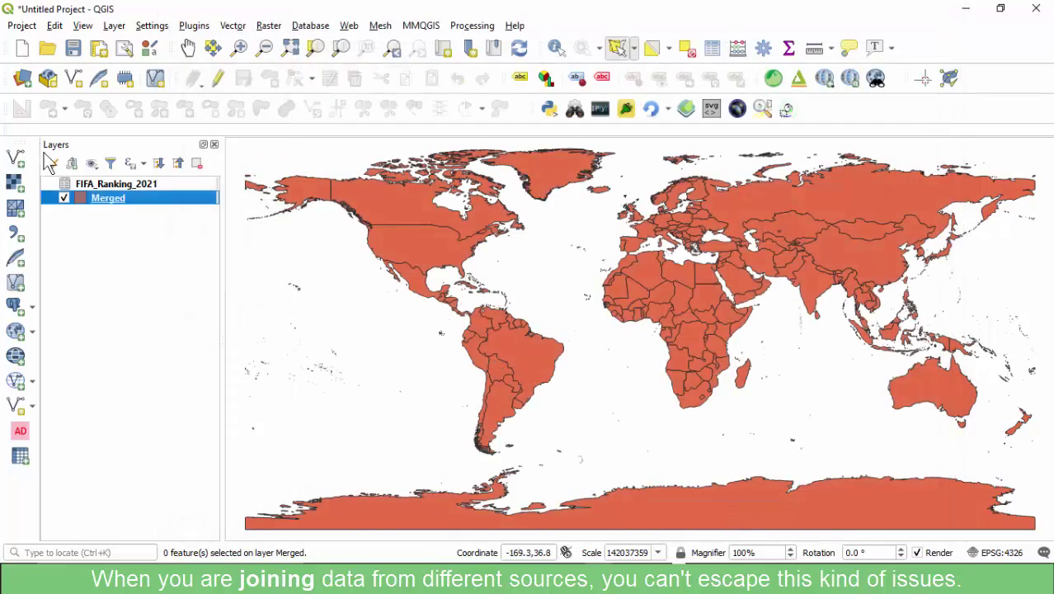
Open the Merged attribute table, widen its window to show all joined columns, and sort it by FR_Team in descending order.
right_click(103, 199)
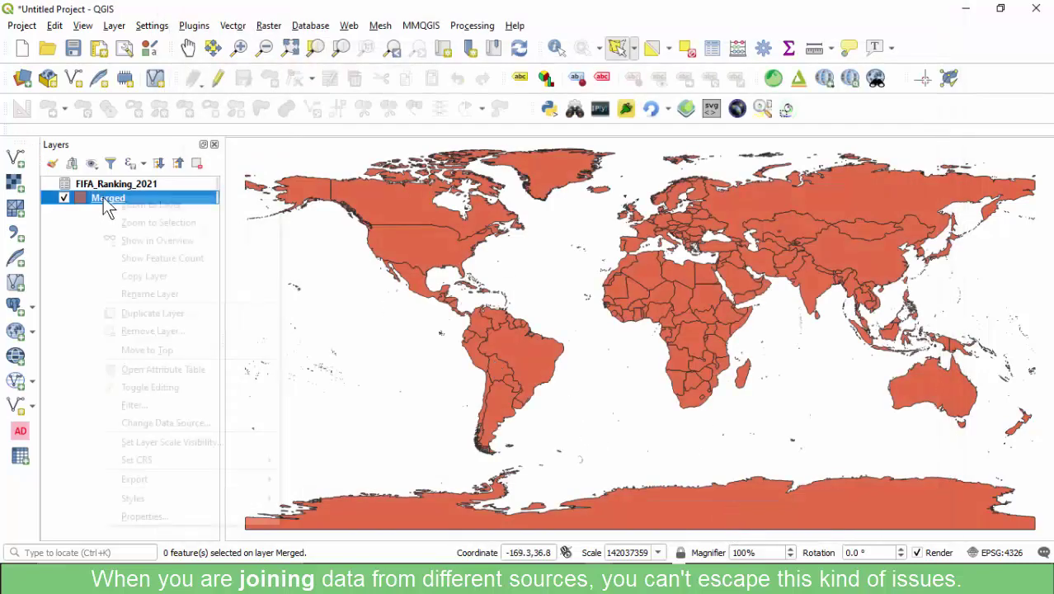
left_click(141, 369)
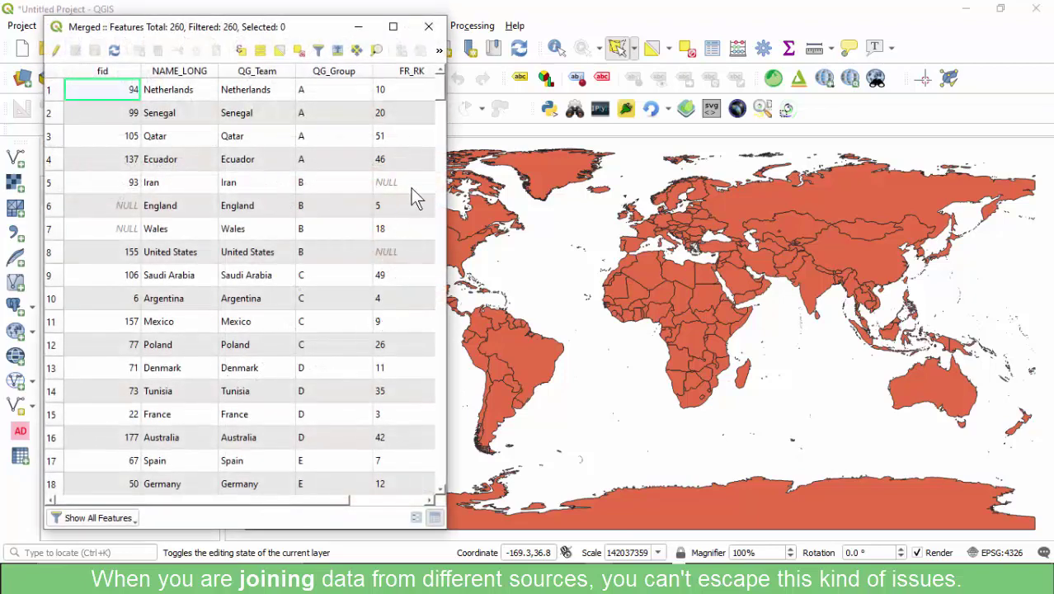
left_click_drag(443, 174, 716, 210)
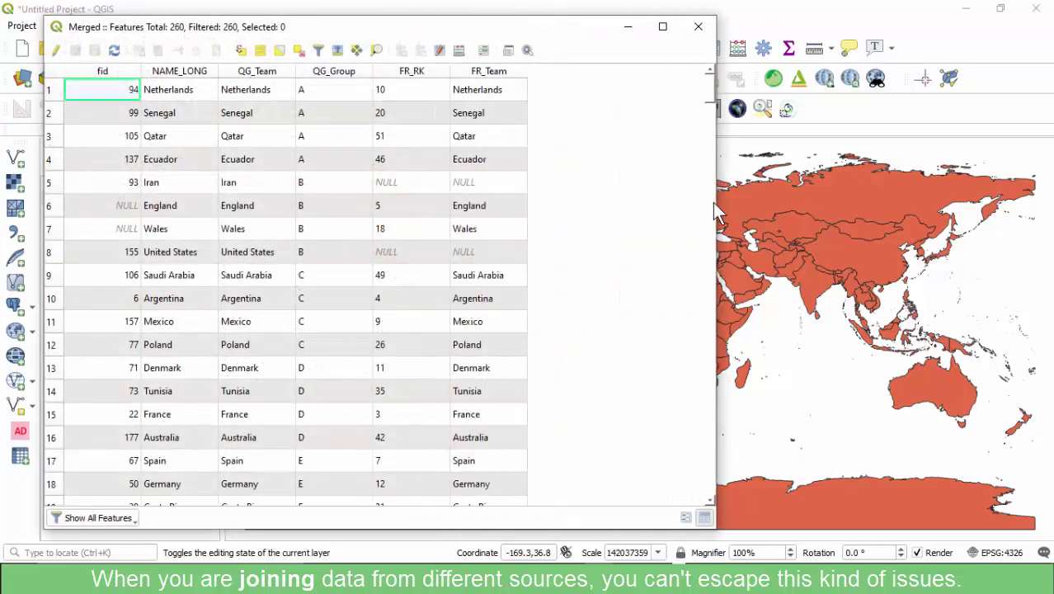
left_click(494, 71)
left_click(487, 73)
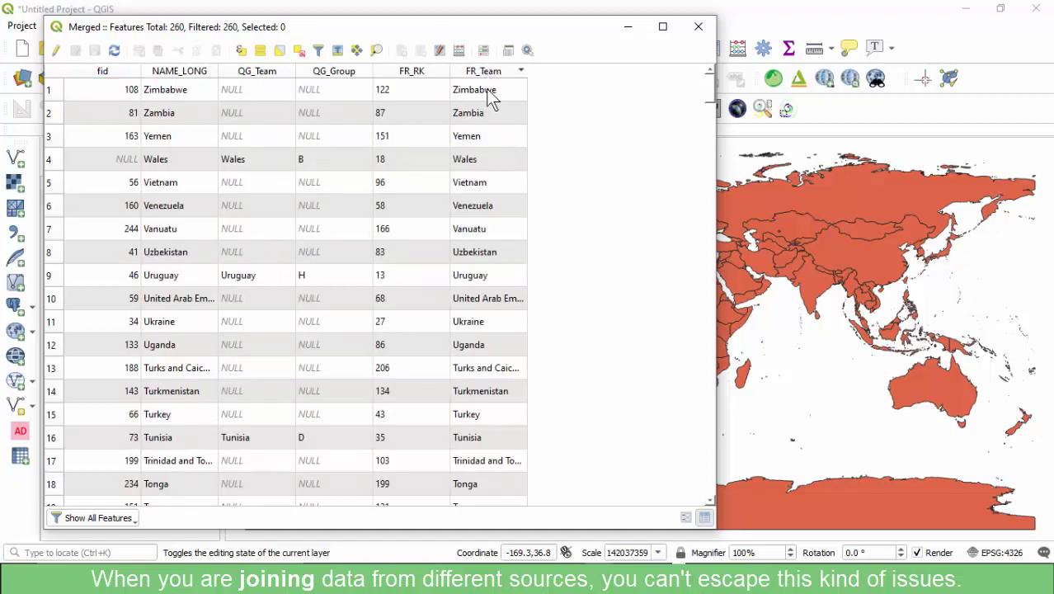
Select all Merged rows that have a joined FR_Team value, from Zimbabwe through Afghanistan, and check where the selection ends.
scroll(486, 165, "down", 20)
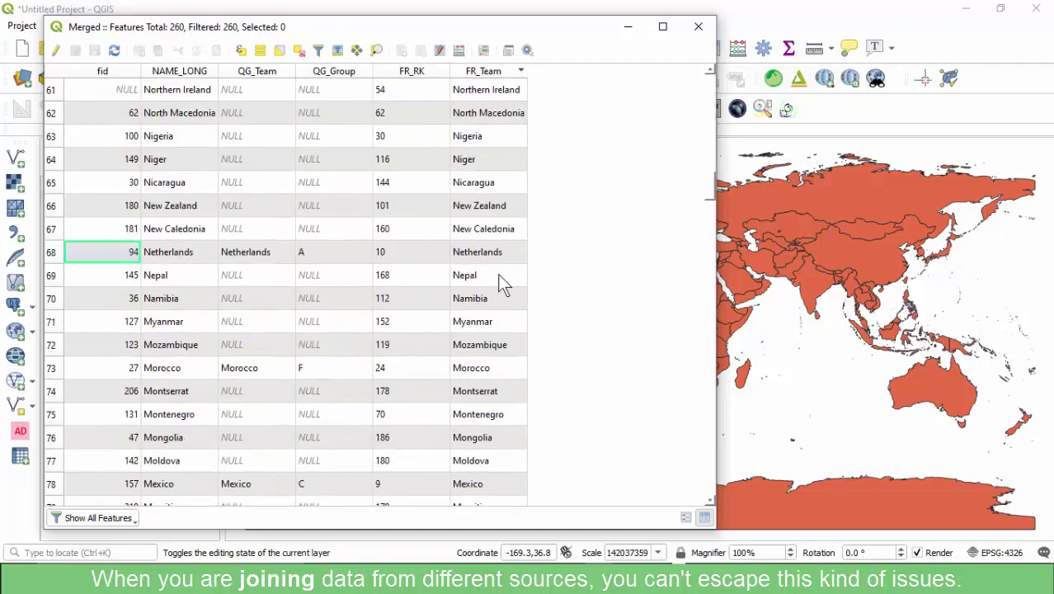
scroll(495, 264, "down", 20)
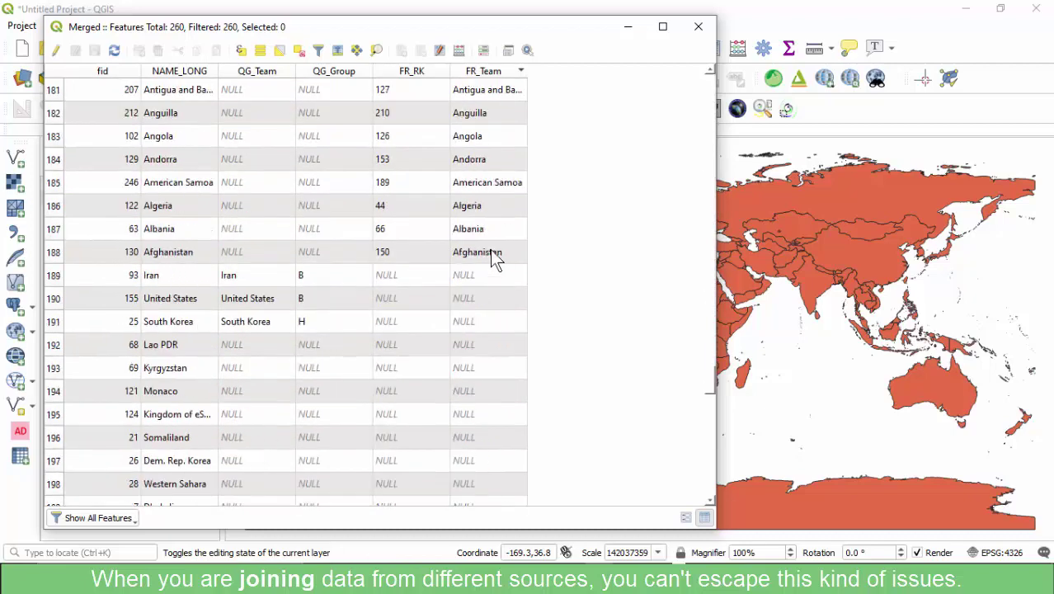
scroll(495, 258, "down", 5)
scroll(489, 245, "up", 4)
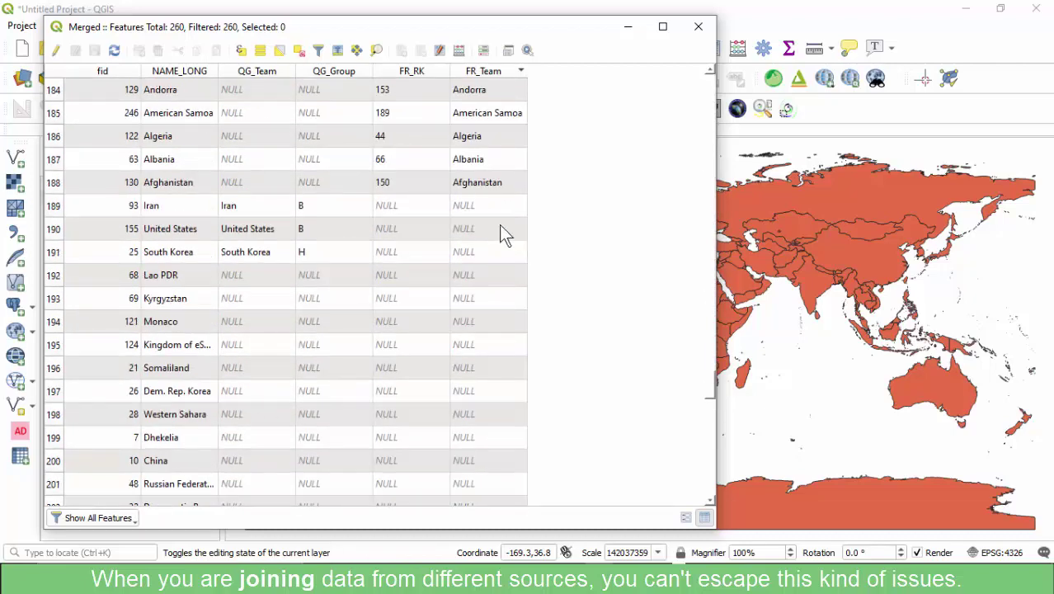
left_click(54, 185)
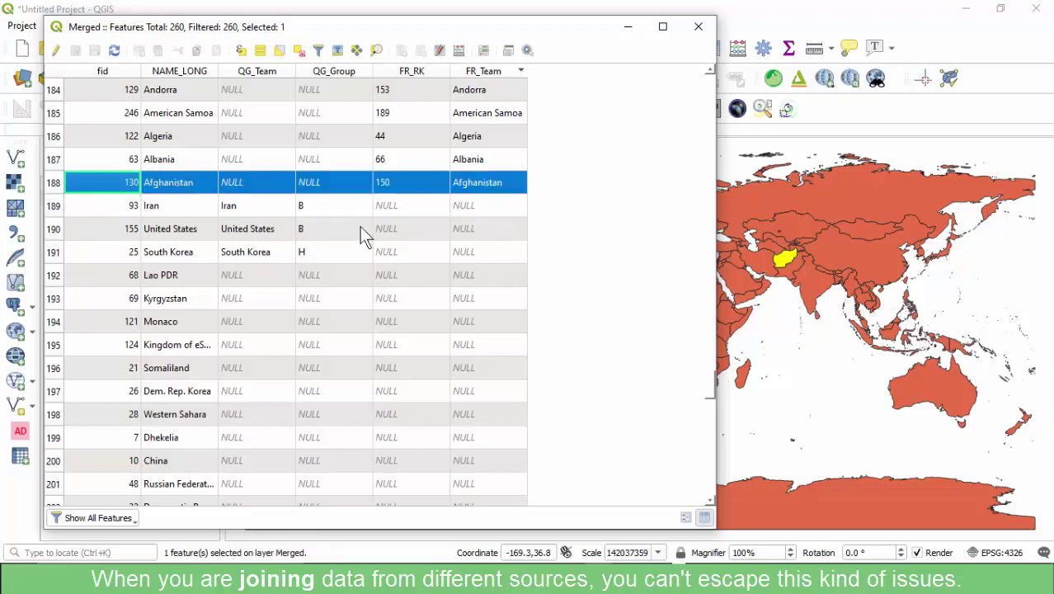
scroll(494, 202, "up", 18)
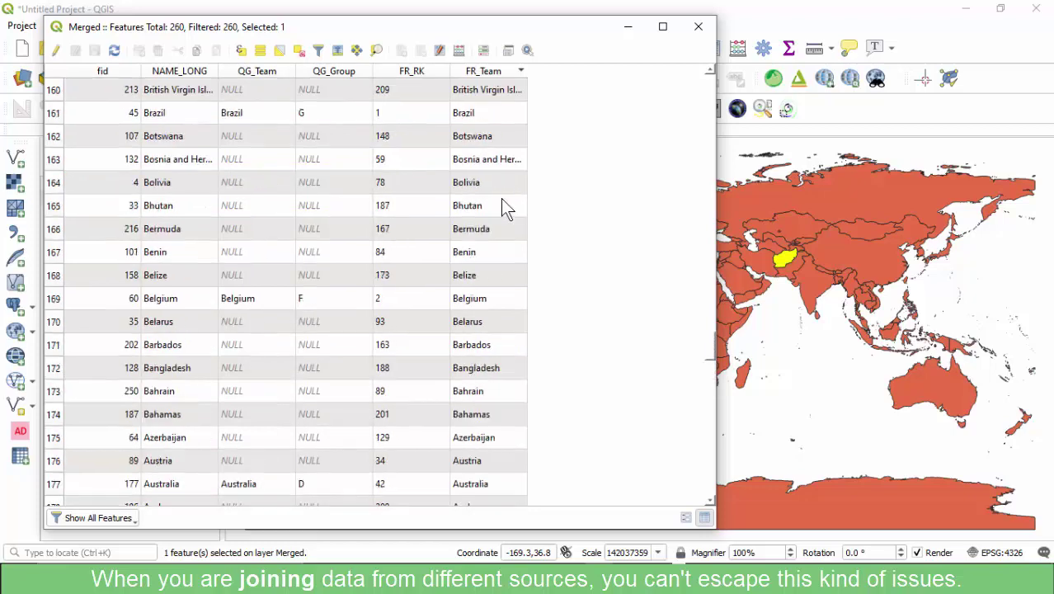
scroll(502, 198, "up", 20)
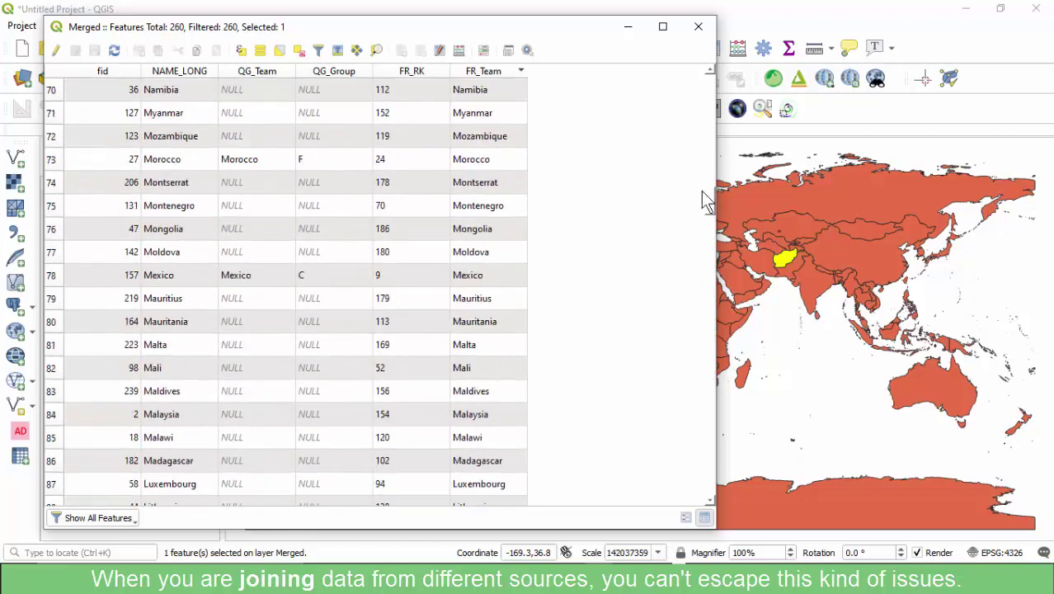
left_click_drag(713, 211, 702, 88)
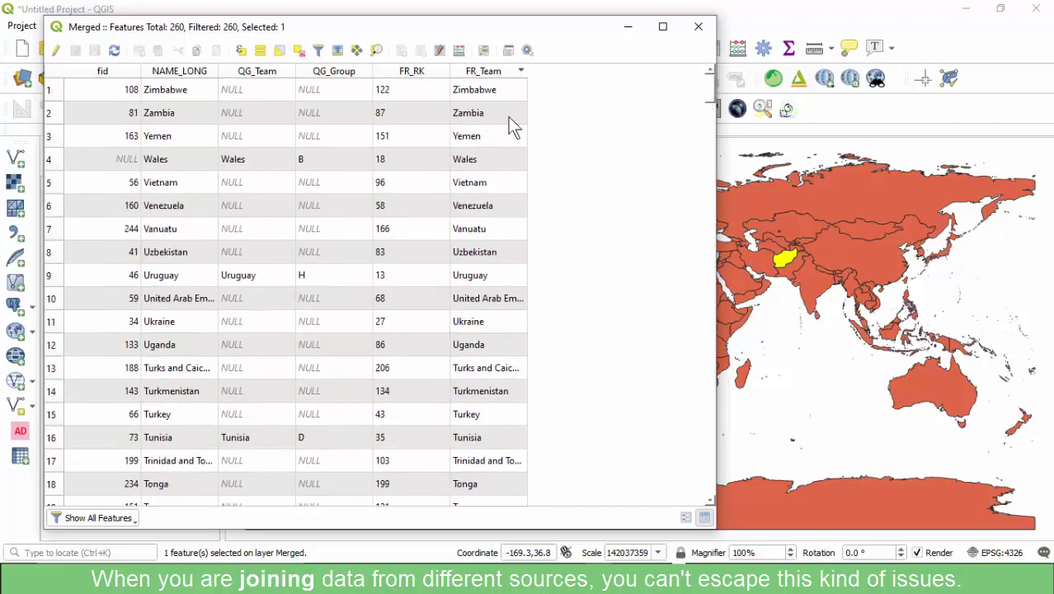
key("ctrl+shift+Home")
scroll(428, 209, "down", 20)
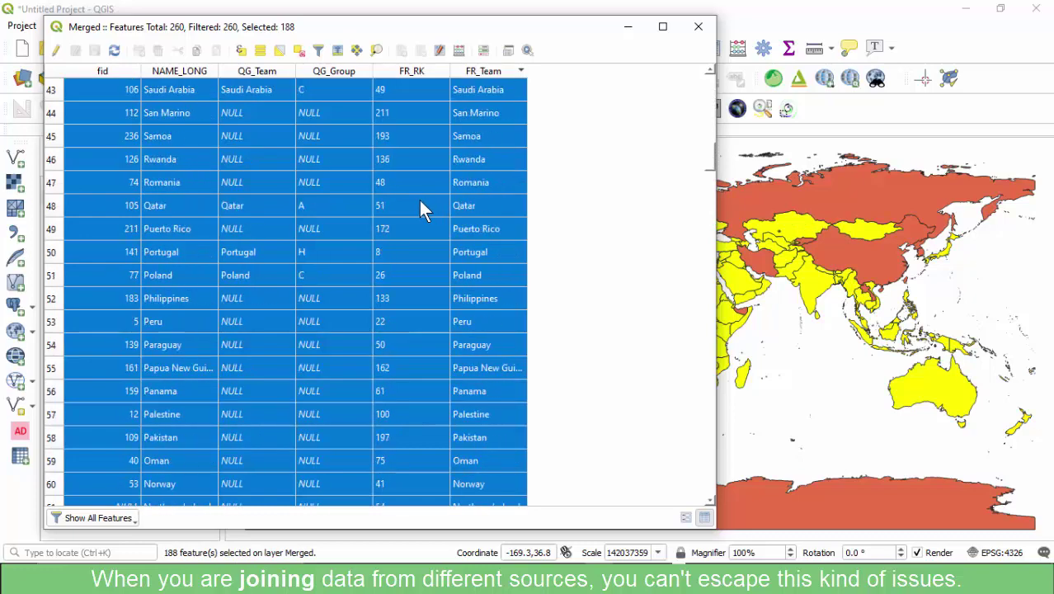
scroll(421, 210, "down", 20)
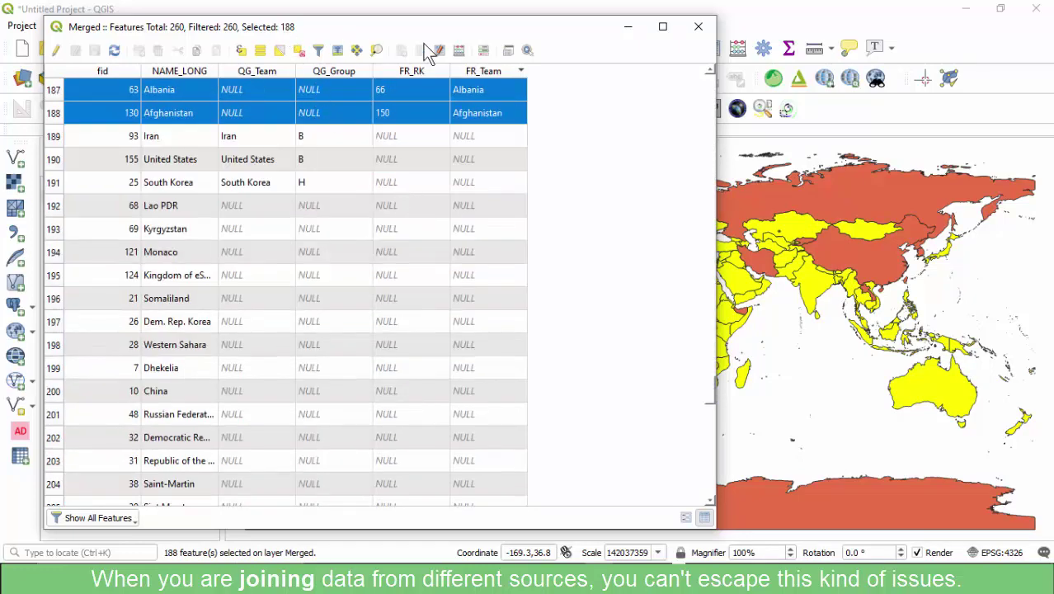
Move the attribute table aside, switch to FIFA_Ranking_2021.csv in OpenOffice Calc, check its last ranked team, and return to the first row.
left_click_drag(284, 30, 572, 18)
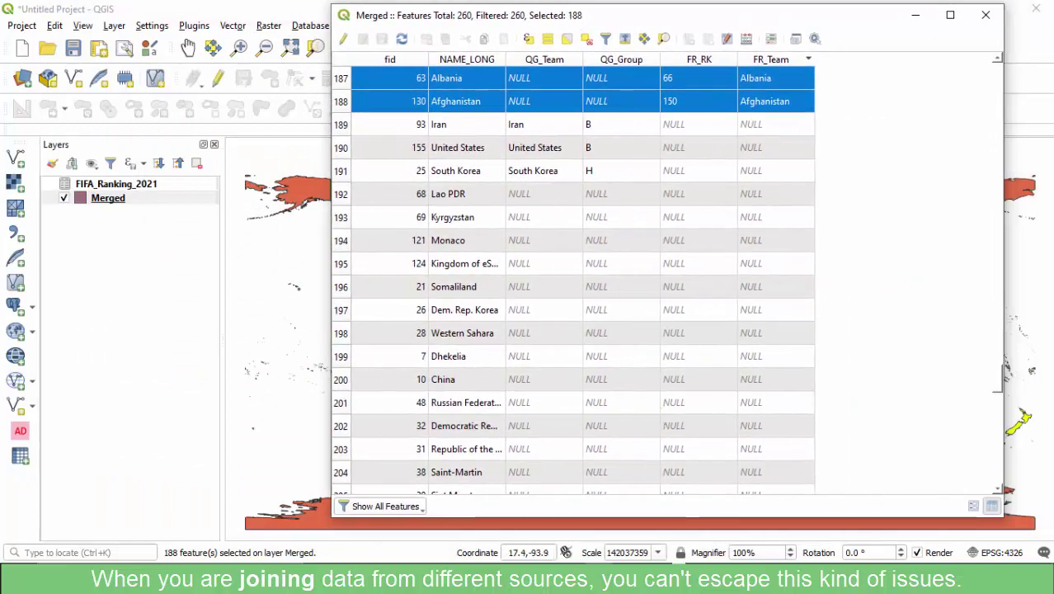
left_click(678, 535)
mouse_move(475, 577)
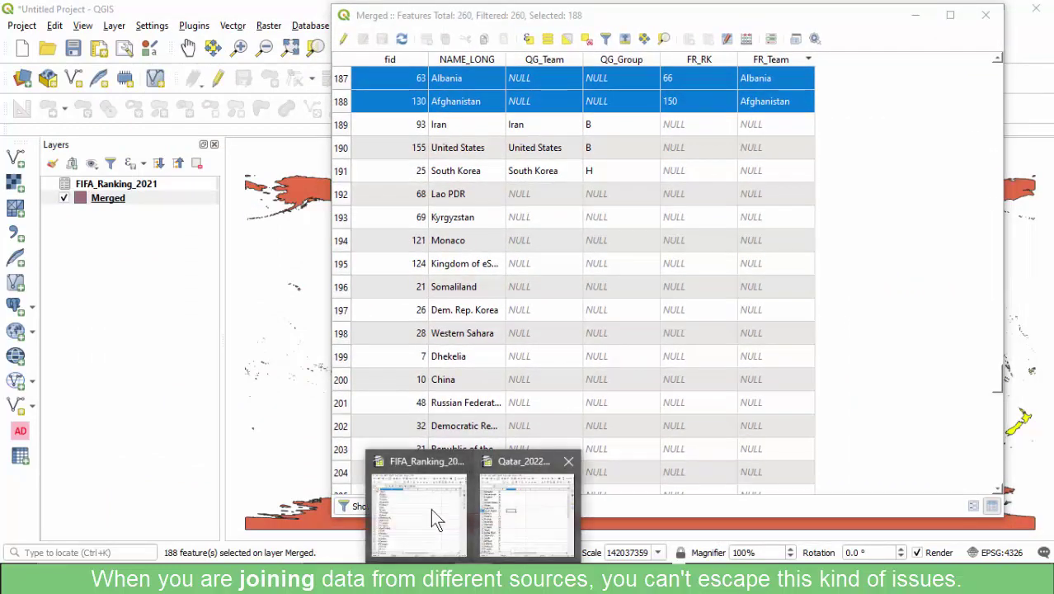
left_click(416, 521)
left_click_drag(582, 157, 580, 490)
left_click(48, 312)
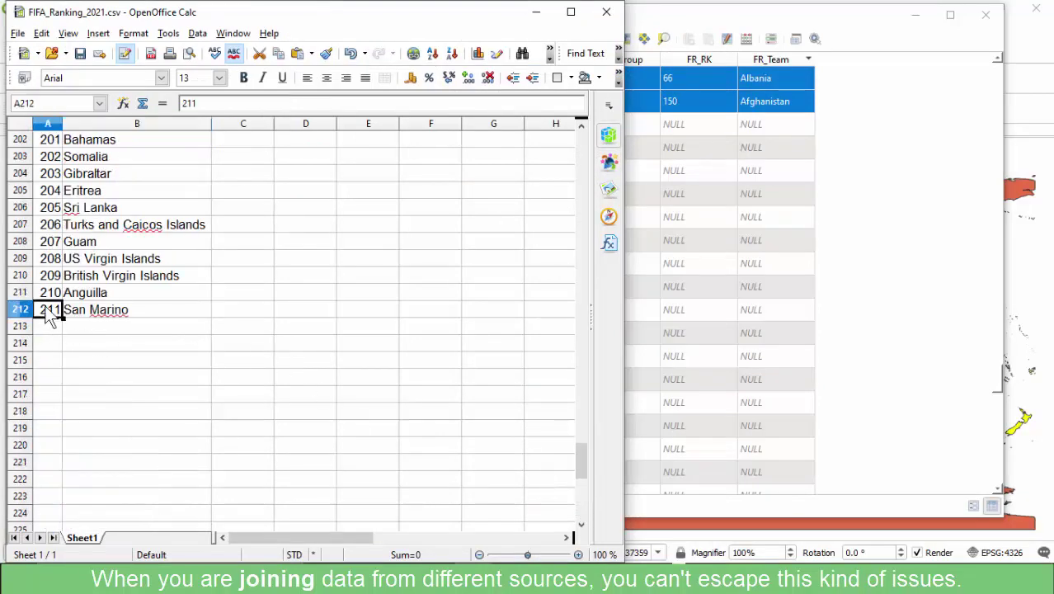
left_click(102, 314)
scroll(116, 334, "up", 1)
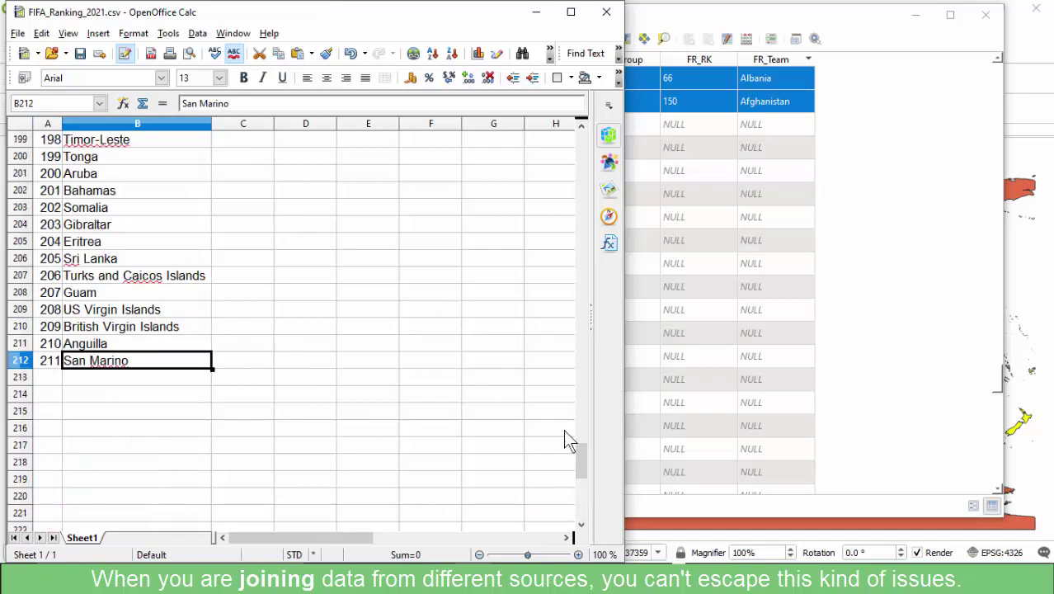
left_click_drag(582, 466, 582, 145)
Return to the Merged attribute table, shift its window slightly, and review the selected rows that have joined FR_RK and FR_Team values.
left_click(922, 103)
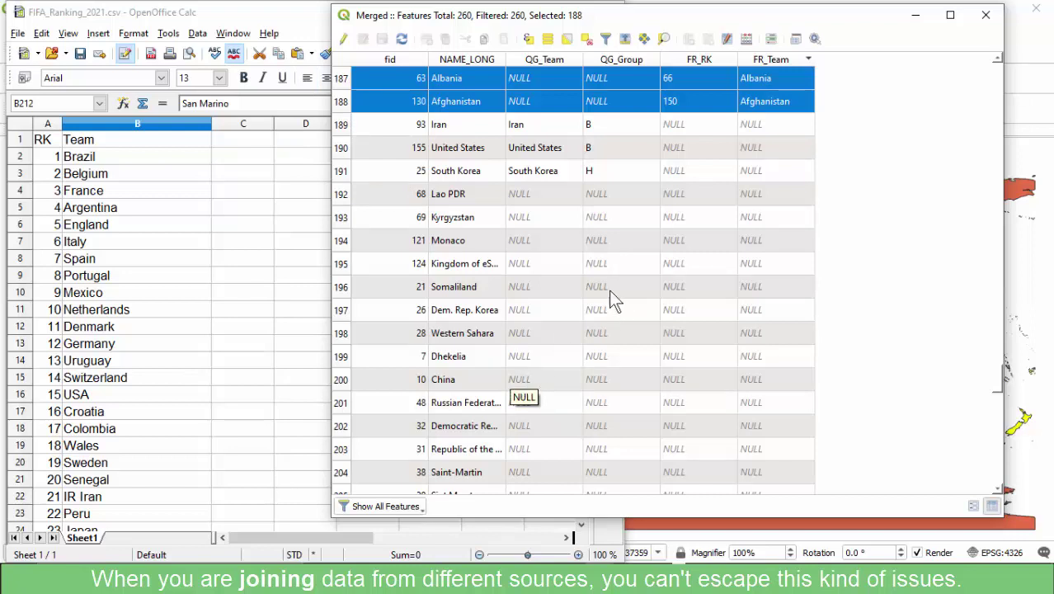
scroll(602, 247, "up", 2)
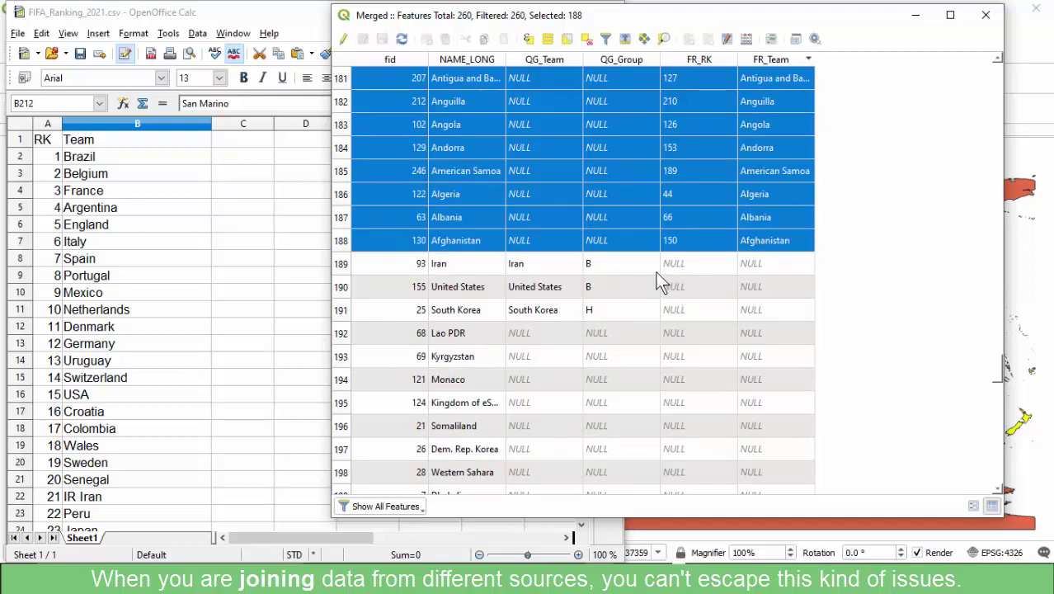
scroll(655, 262, "up", 19)
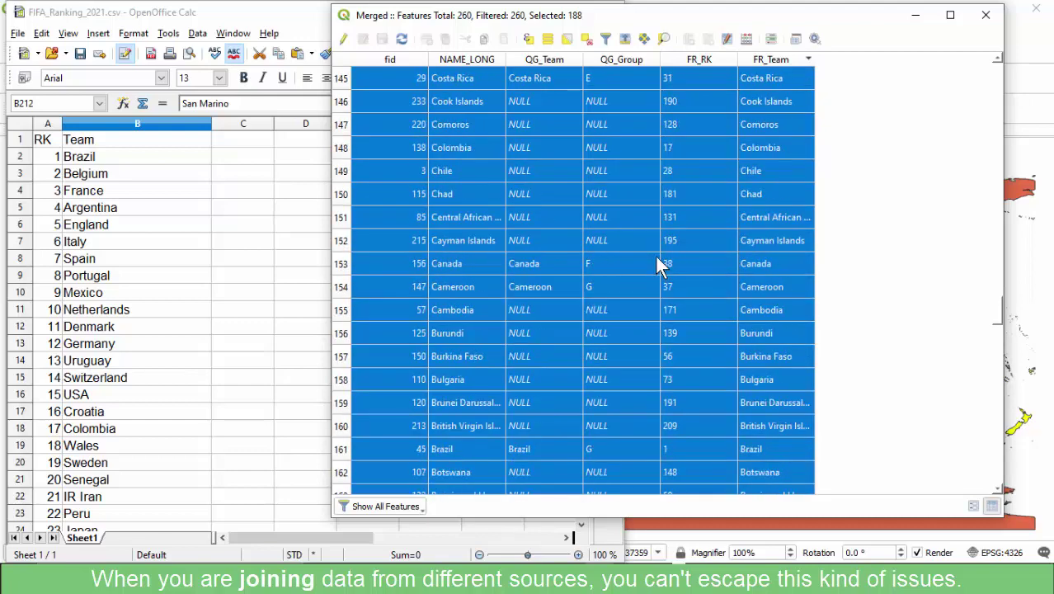
scroll(657, 263, "up", 20)
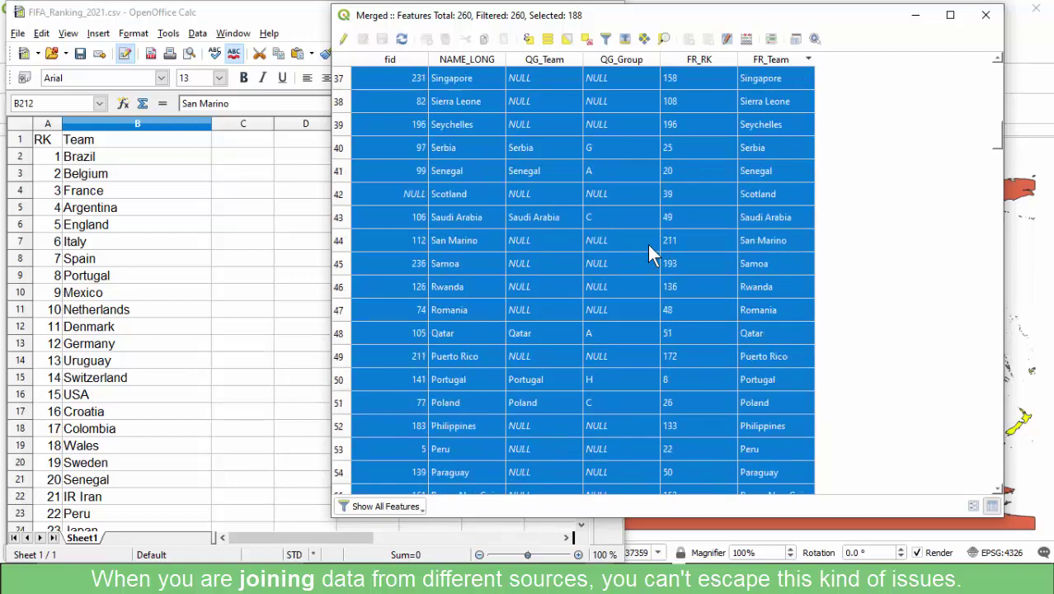
scroll(647, 252, "up", 5)
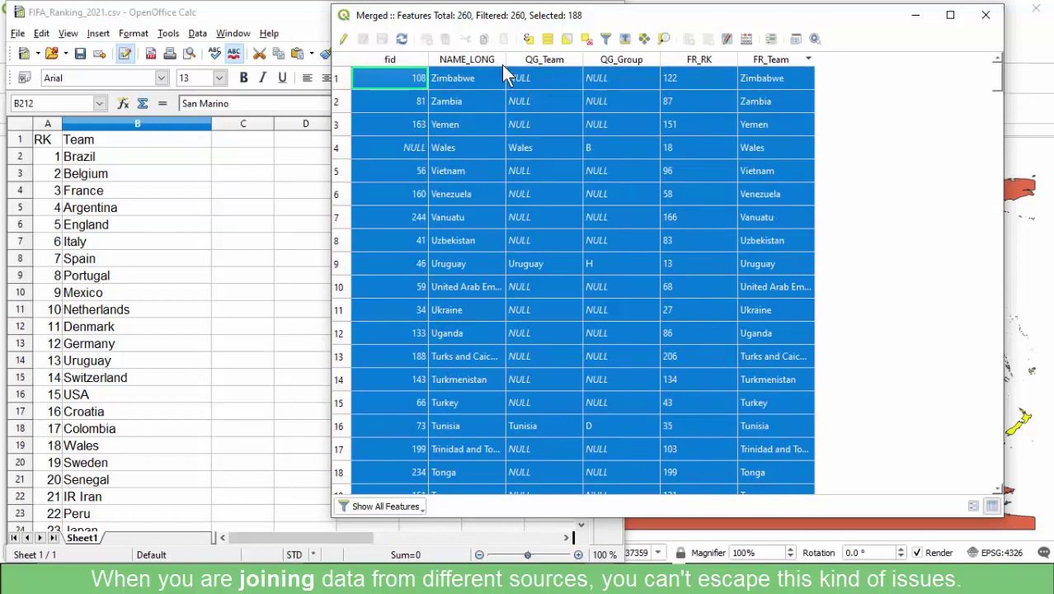
left_click_drag(522, 22, 472, 38)
scroll(673, 164, "down", 20)
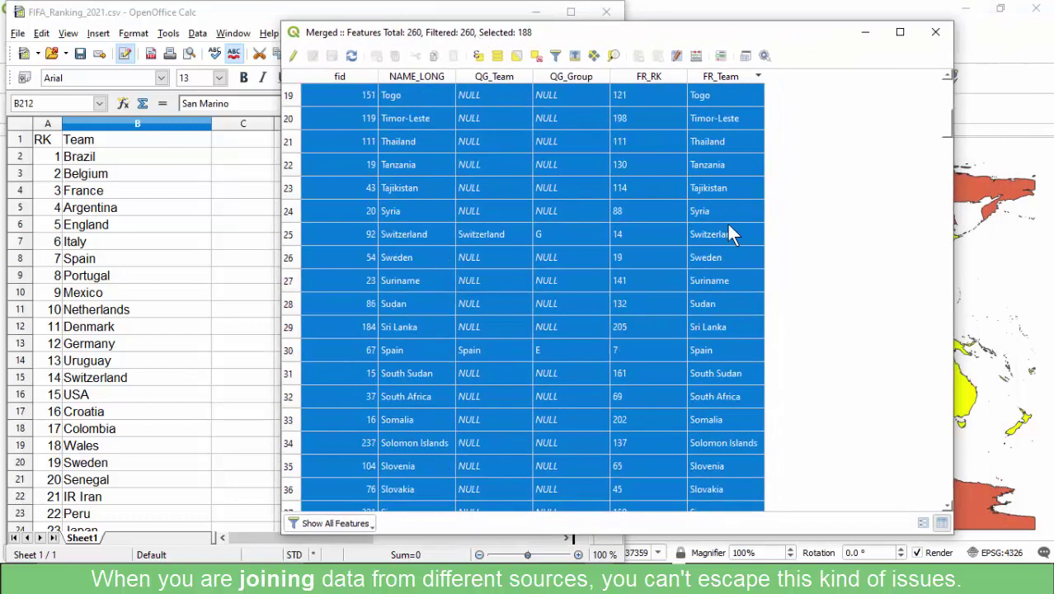
scroll(685, 213, "down", 3)
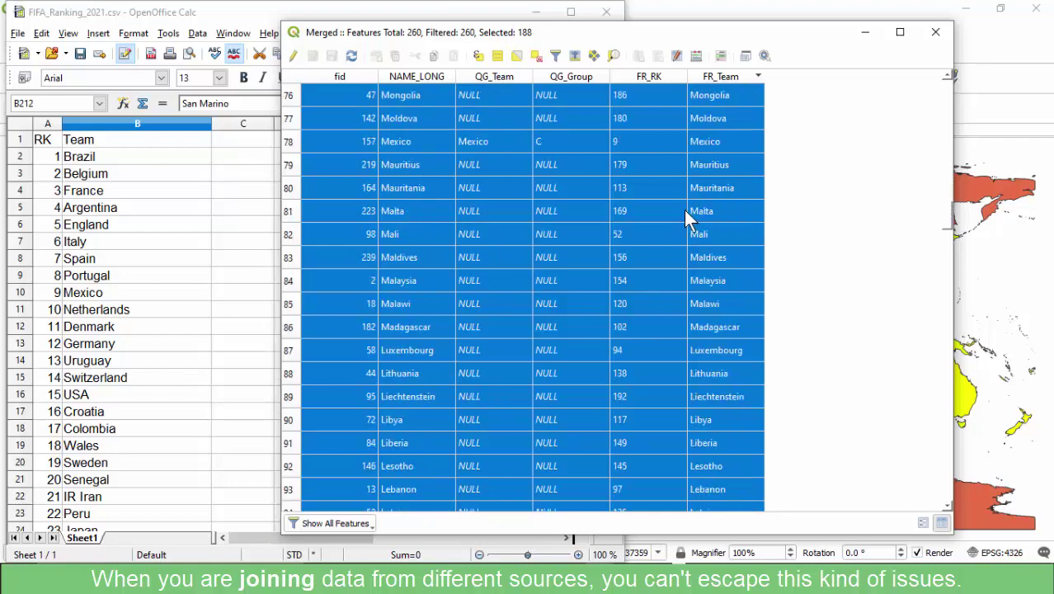
scroll(697, 234, "down", 11)
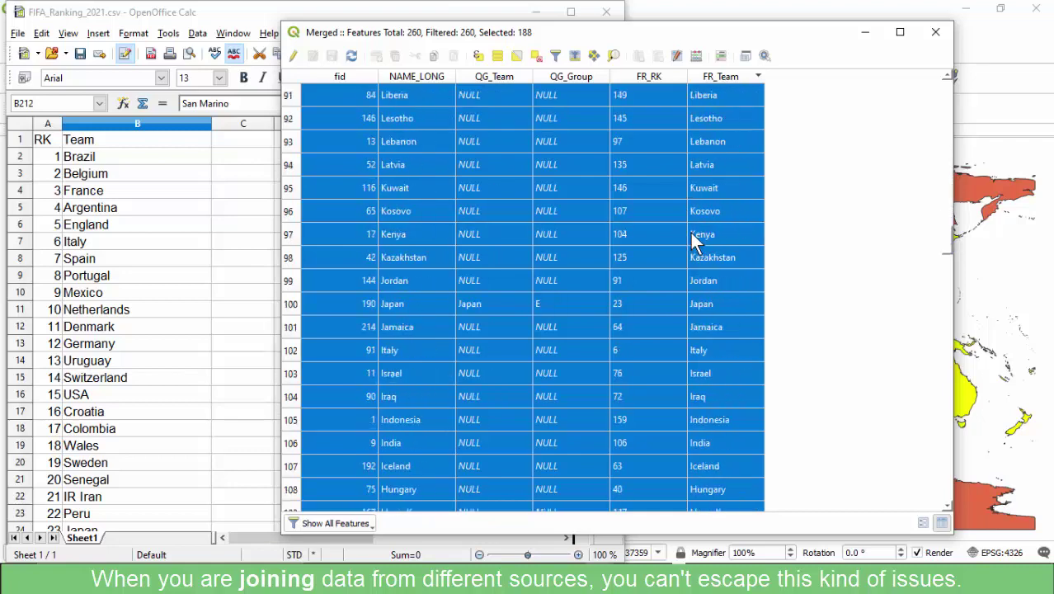
scroll(691, 235, "down", 5)
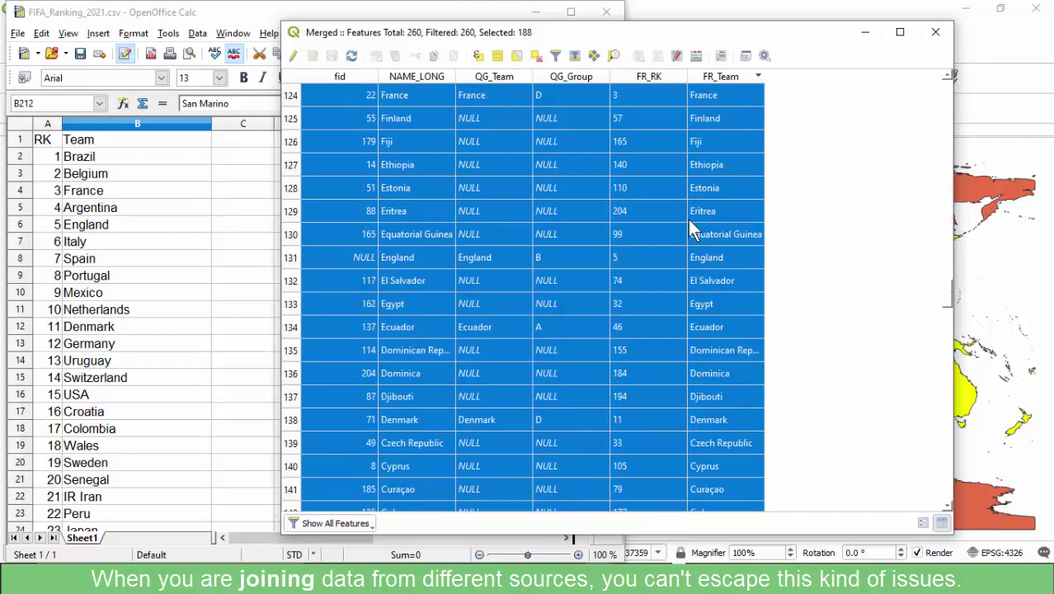
scroll(692, 234, "down", 3)
scroll(688, 222, "down", 3)
scroll(686, 224, "up", 20)
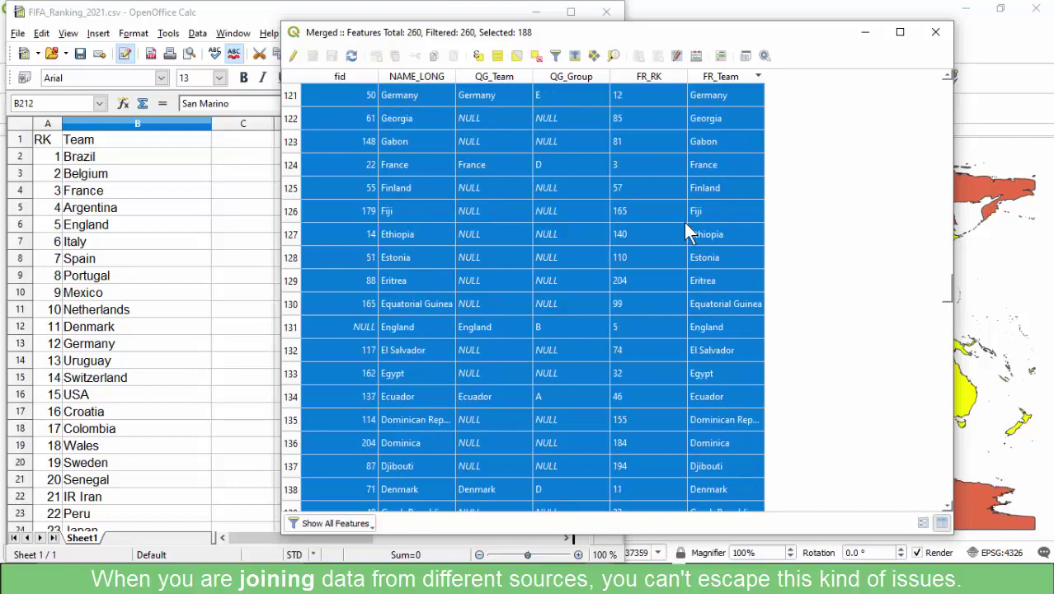
scroll(696, 202, "down", 5)
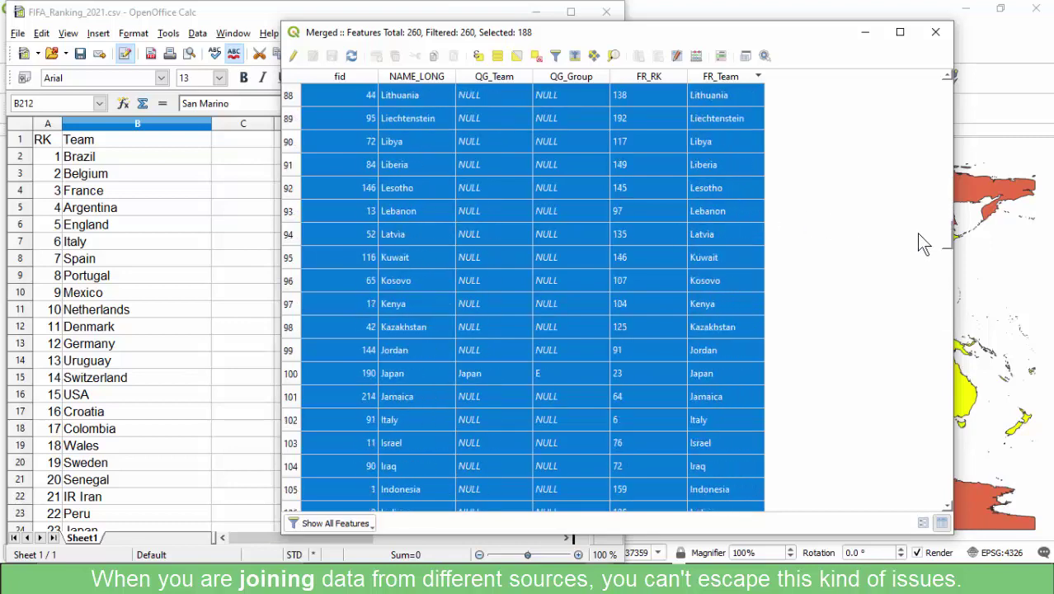
Select all Merged rows without a joined FR_Team value, from Iran through Ireland, and check where the selection begins.
left_click_drag(945, 230, 933, 389)
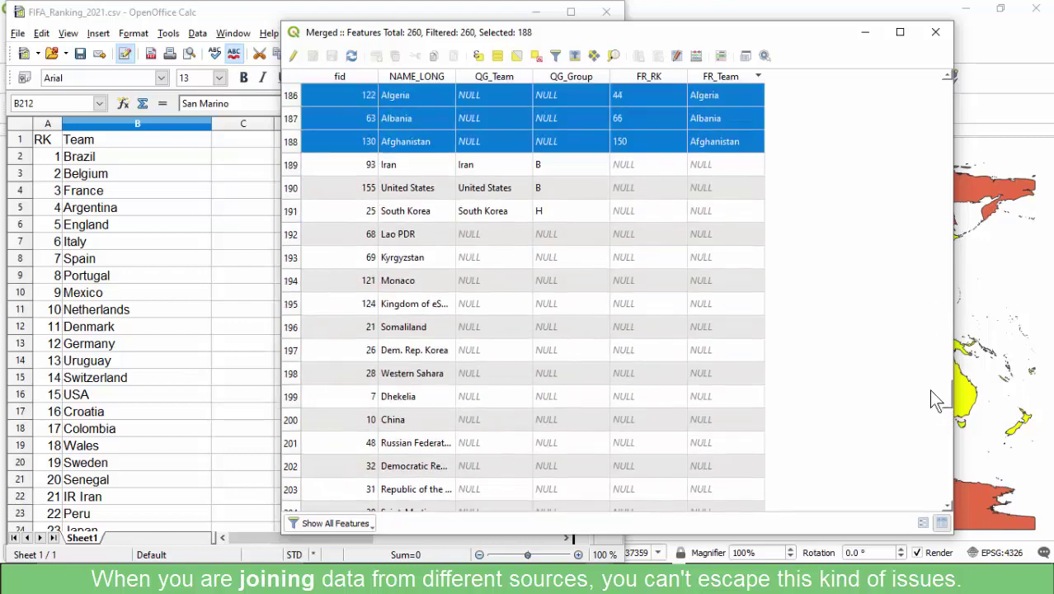
left_click(290, 165)
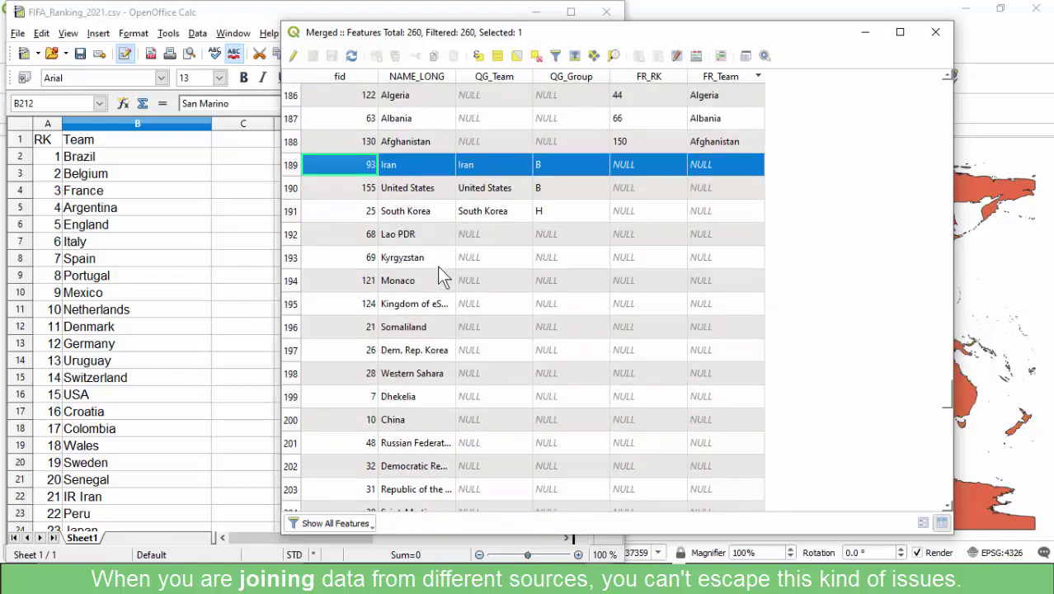
scroll(435, 272, "down", 19)
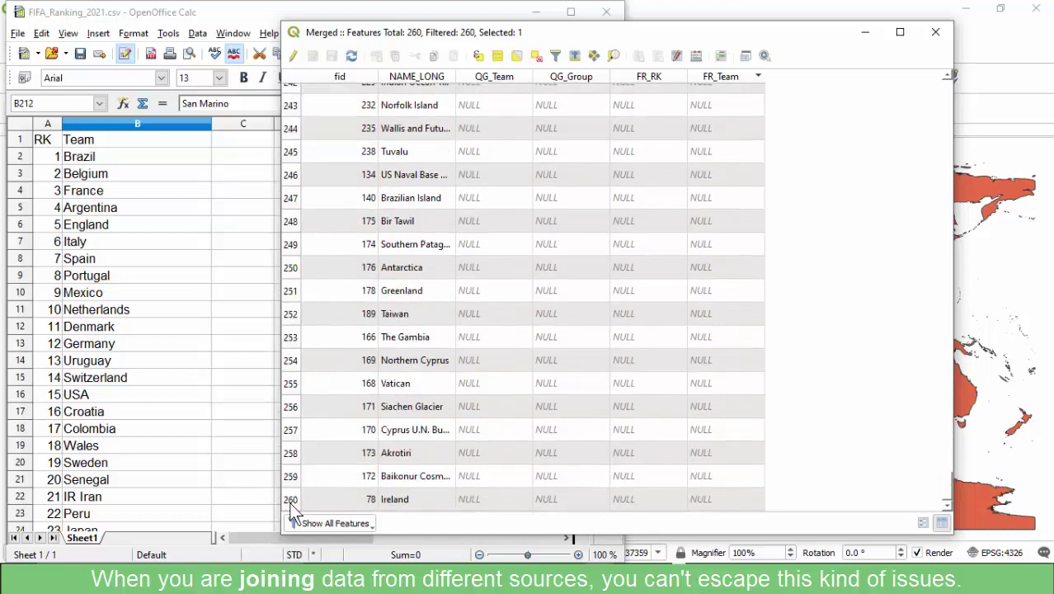
left_click(290, 500, "shift")
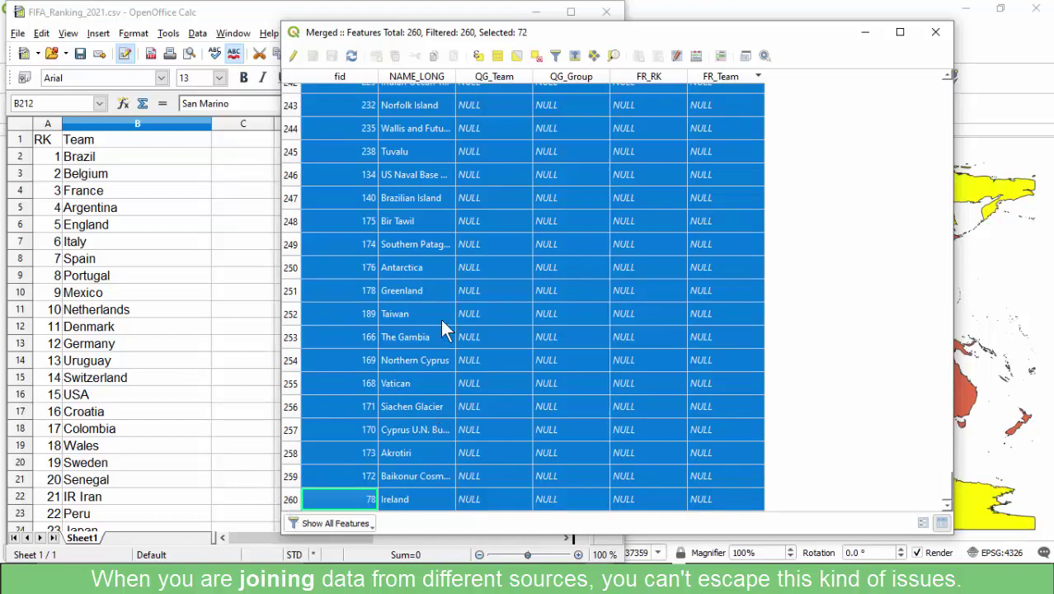
scroll(437, 313, "up", 20)
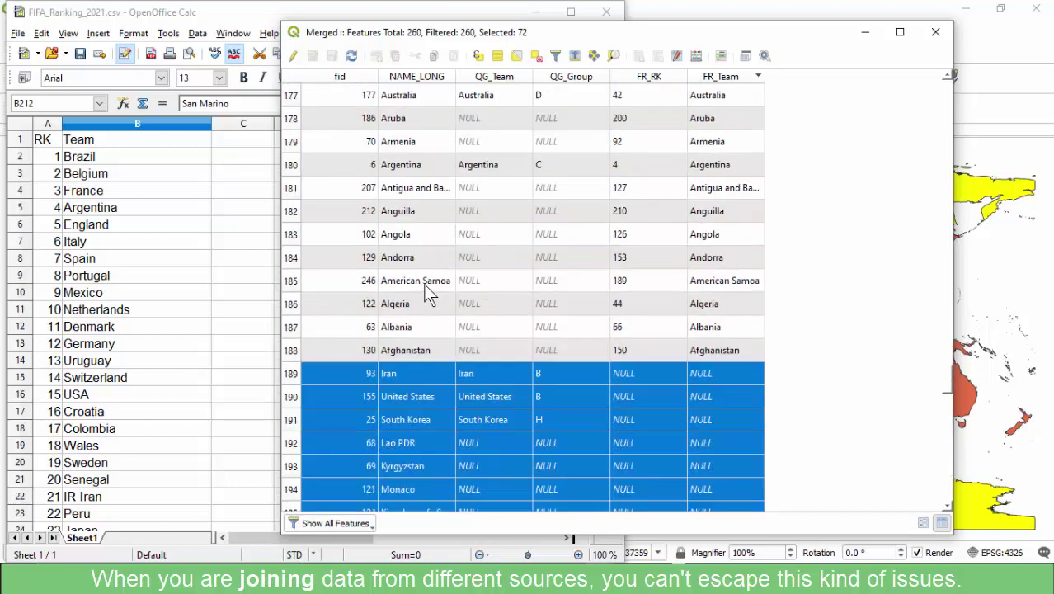
scroll(424, 284, "down", 2)
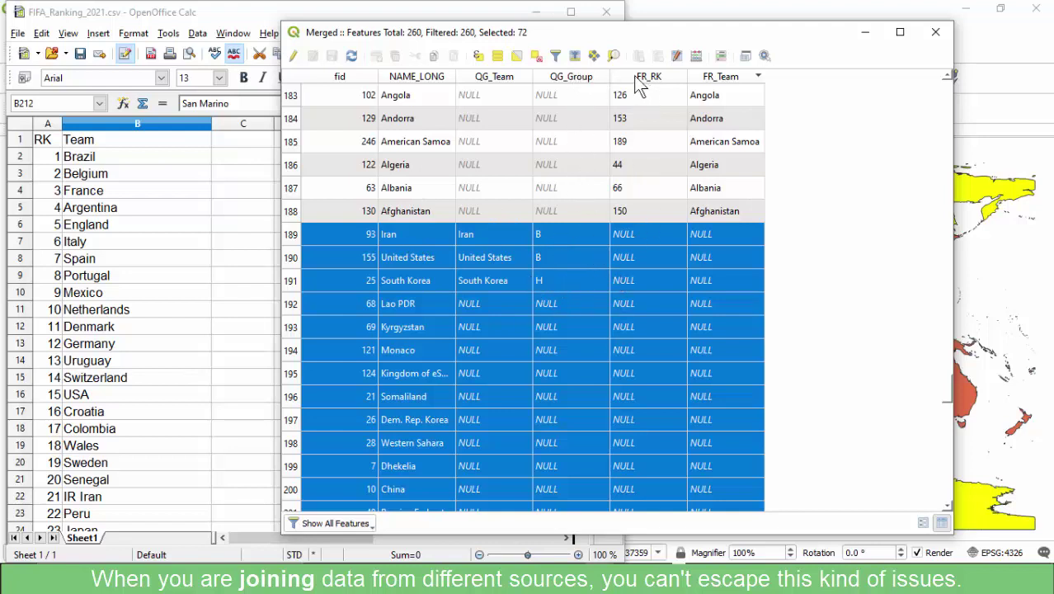
Sort the Merged attribute table by QG_Group in descending order so the World Cup teams come first.
left_click(554, 84)
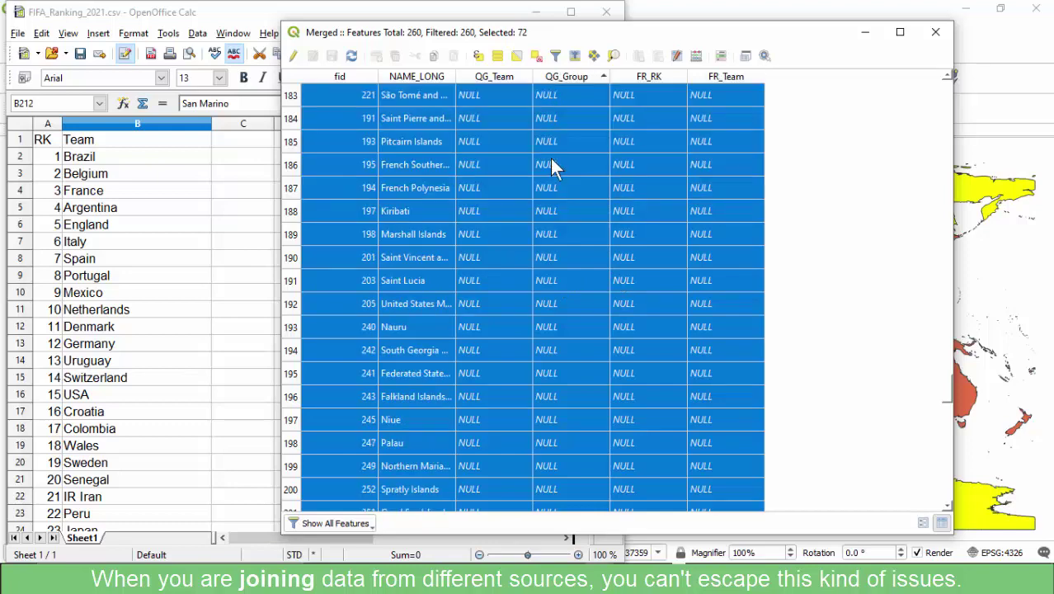
scroll(553, 165, "up", 12)
scroll(636, 183, "up", 4)
scroll(652, 190, "down", 5)
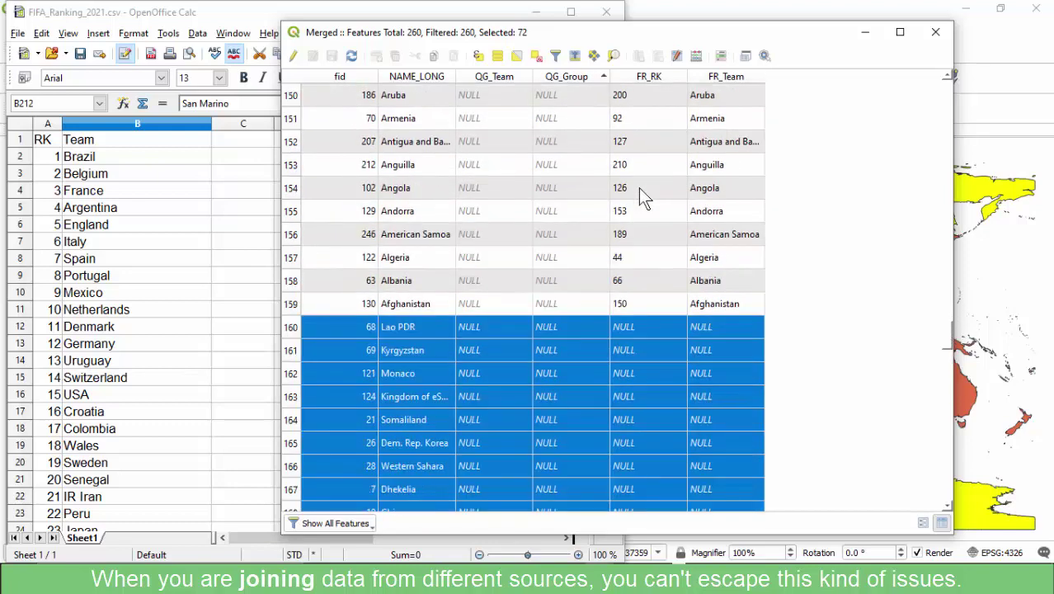
left_click_drag(947, 334, 925, 73)
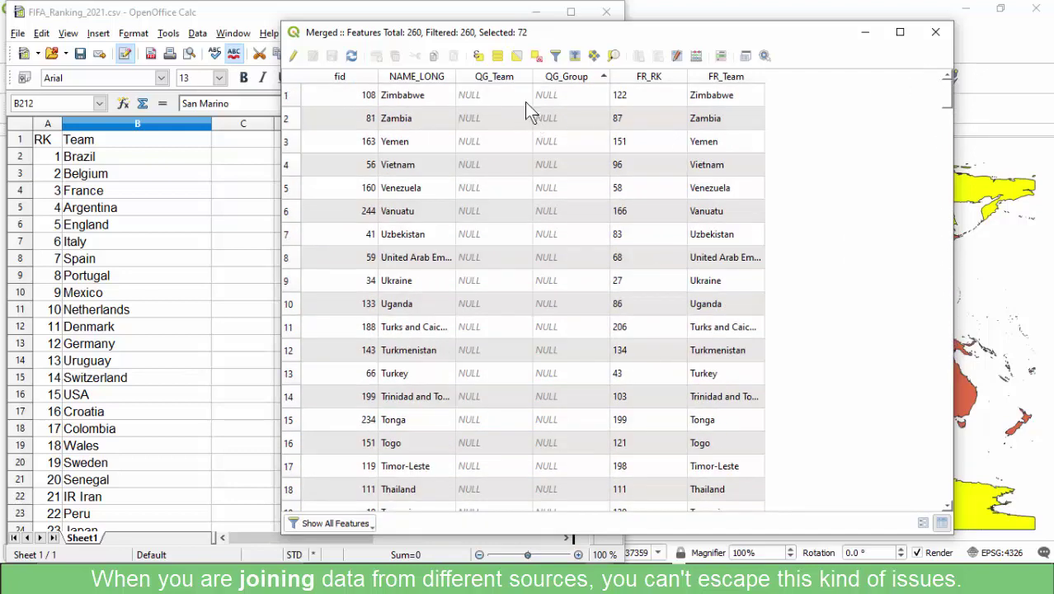
left_click(564, 77)
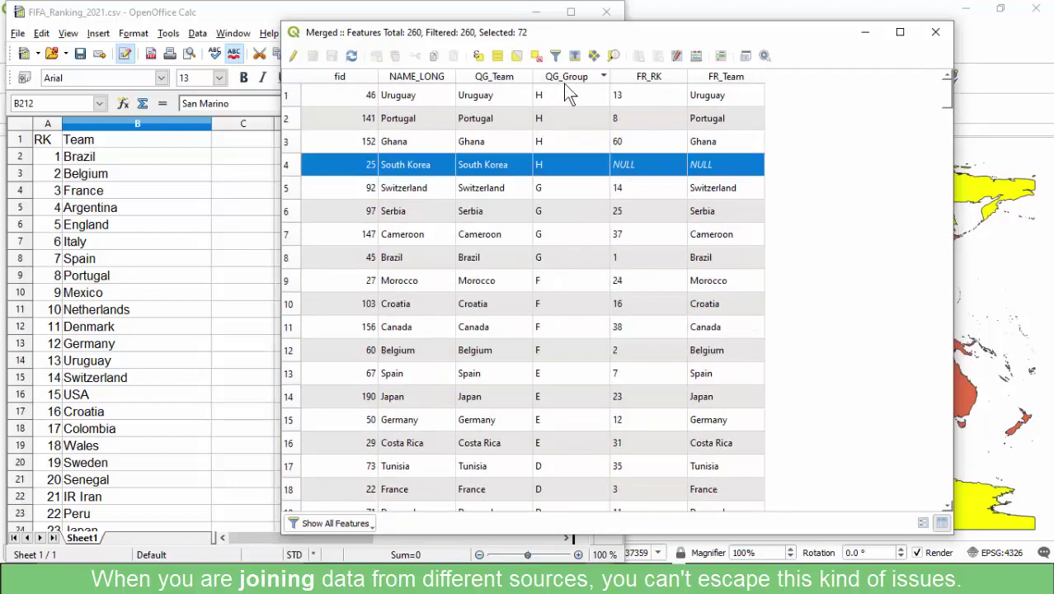
Examine the World Cup teams in groups H through A for selected rows with missing FR_RK and FR_Team values.
scroll(549, 169, "down", 7)
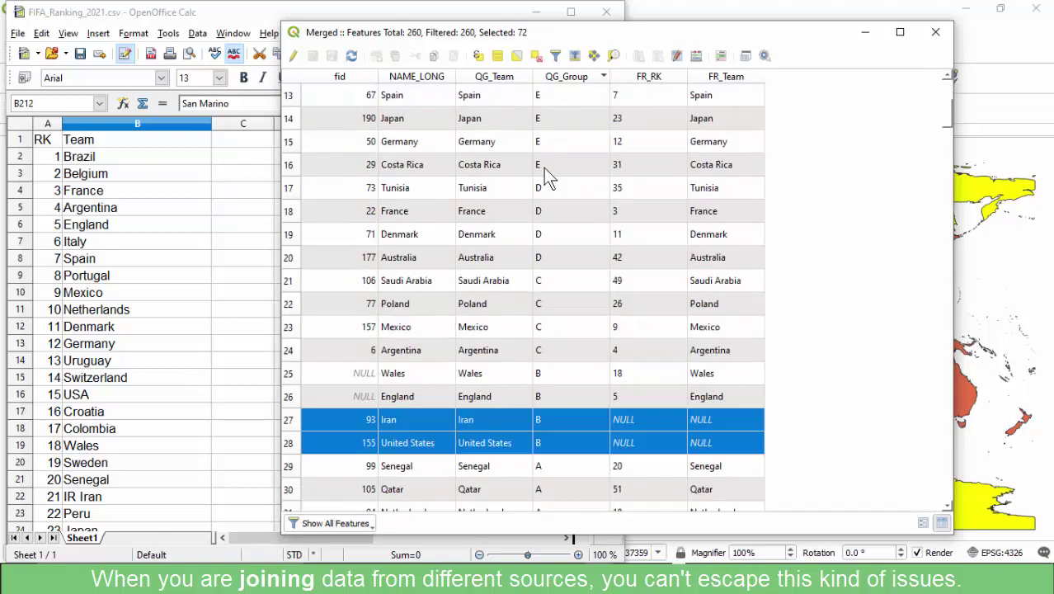
scroll(547, 178, "down", 2)
scroll(551, 188, "up", 9)
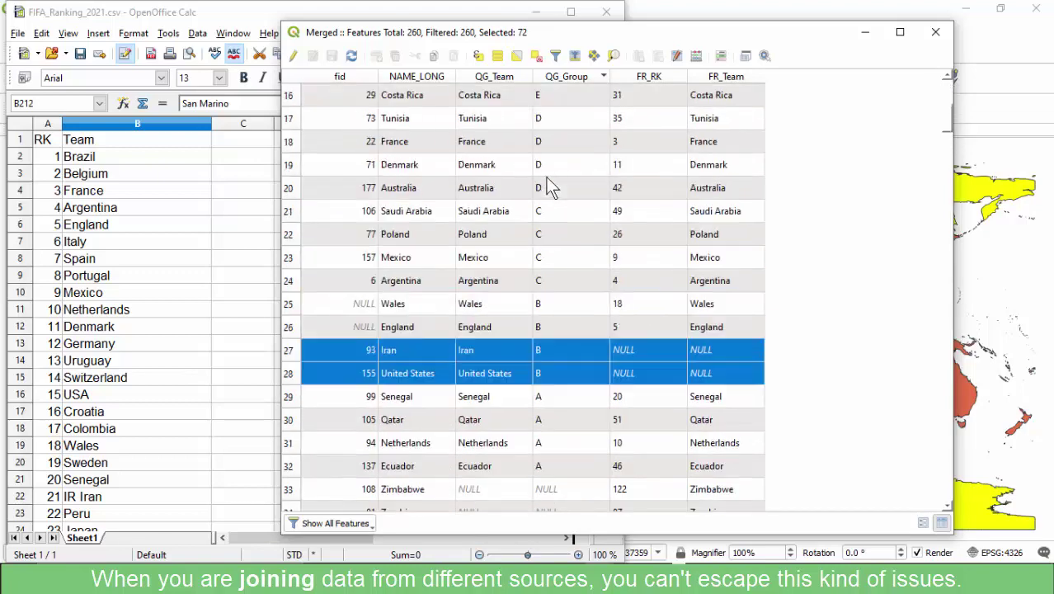
scroll(554, 168, "down", 7)
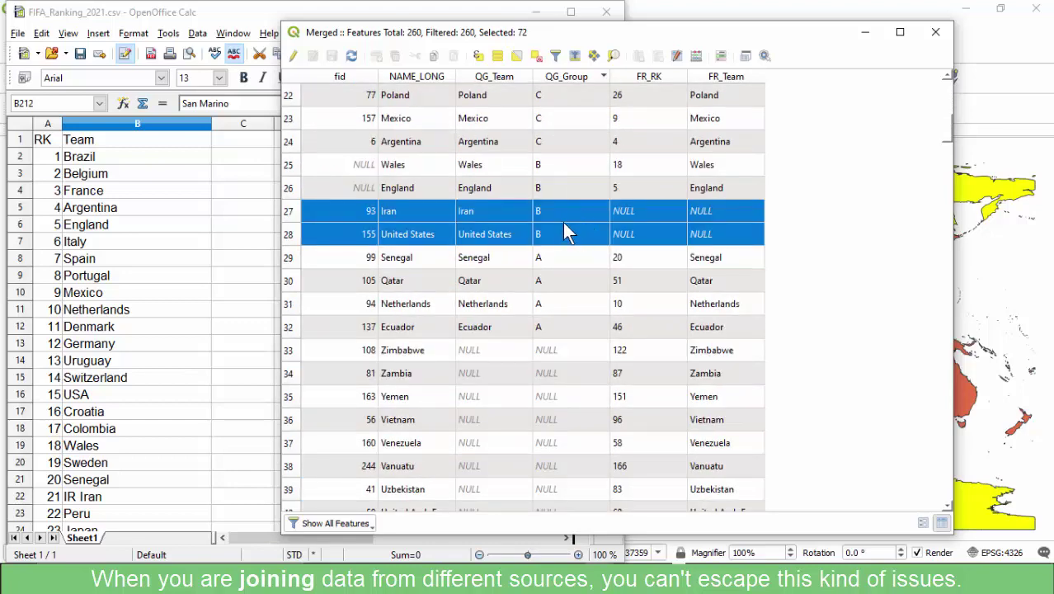
scroll(540, 239, "up", 1)
scroll(547, 238, "down", 2)
scroll(589, 231, "up", 5)
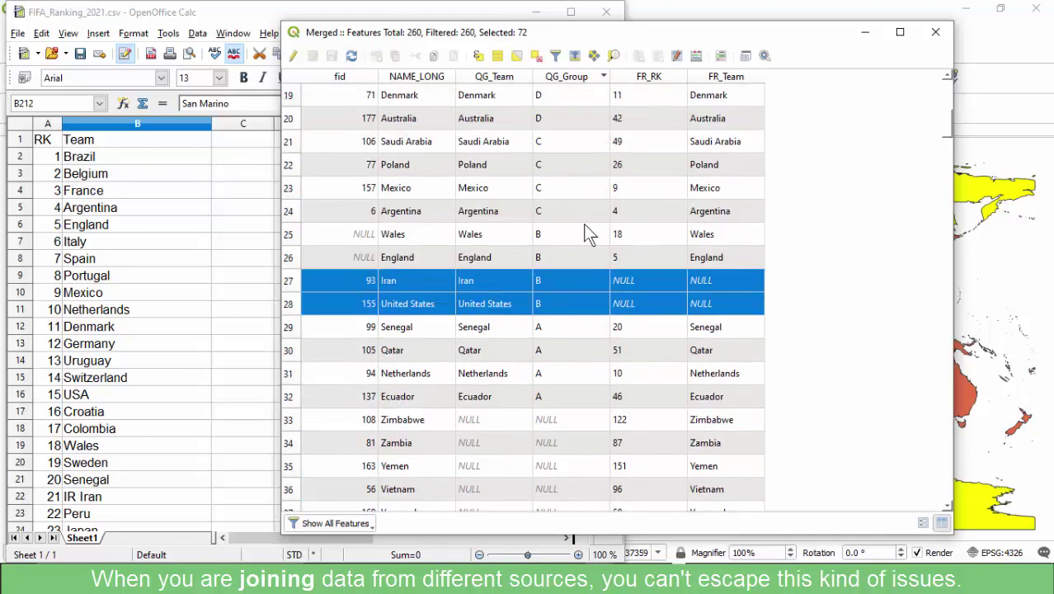
scroll(635, 219, "up", 3)
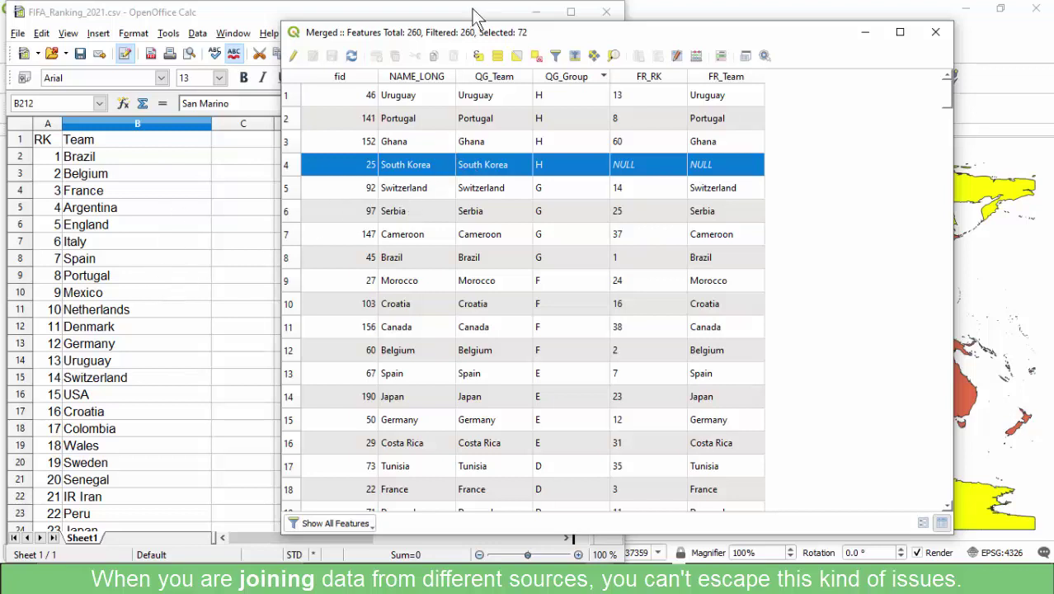
Minimize the Calc spreadsheet, open the FIFA_Ranking_2021 layer's attribute table in QGIS, and move it aside from the layer list.
left_click(535, 12)
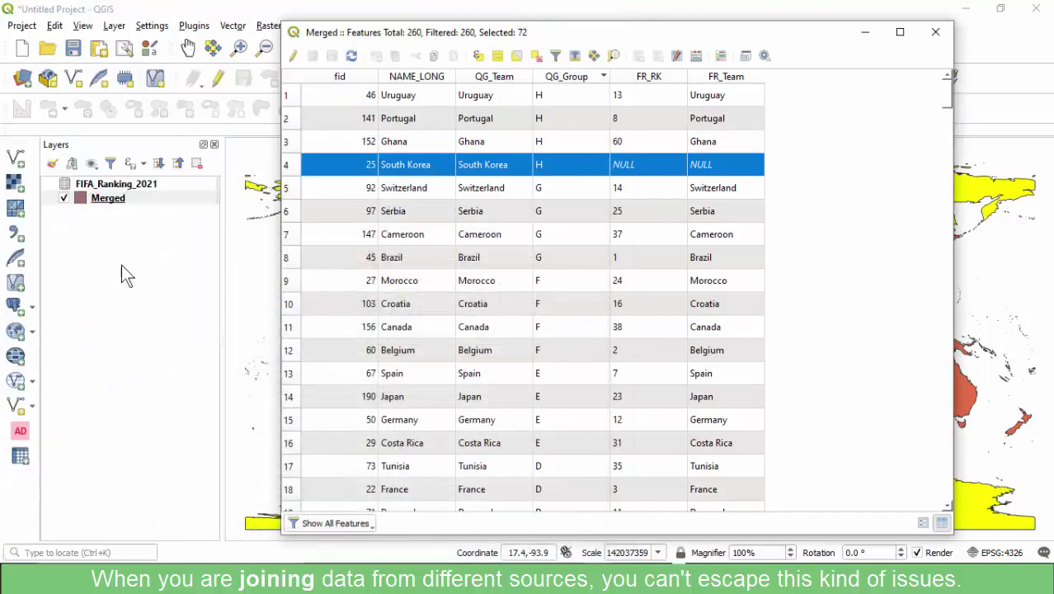
left_click(126, 189)
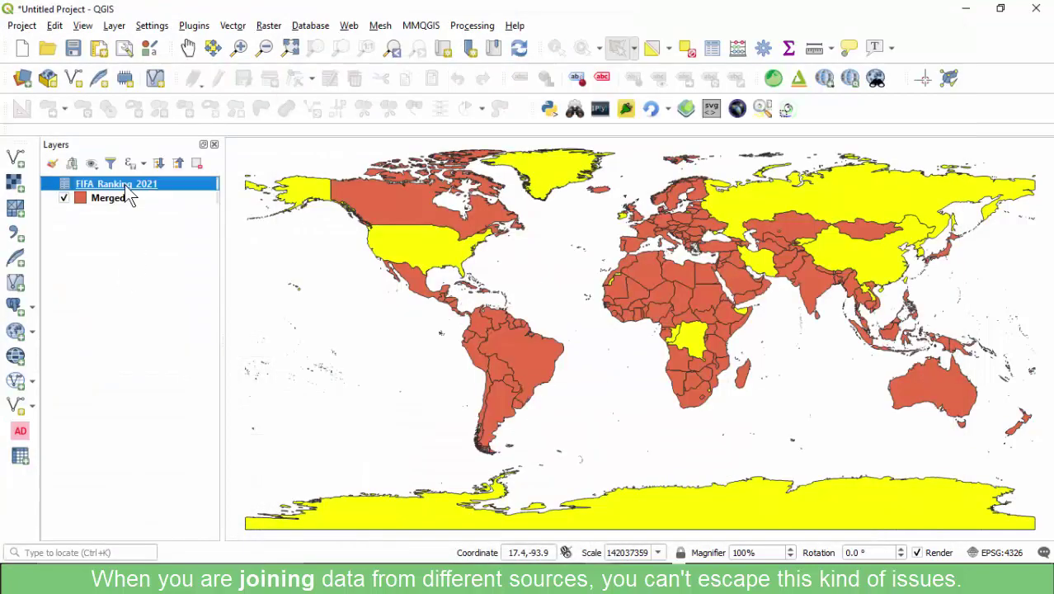
right_click(128, 193)
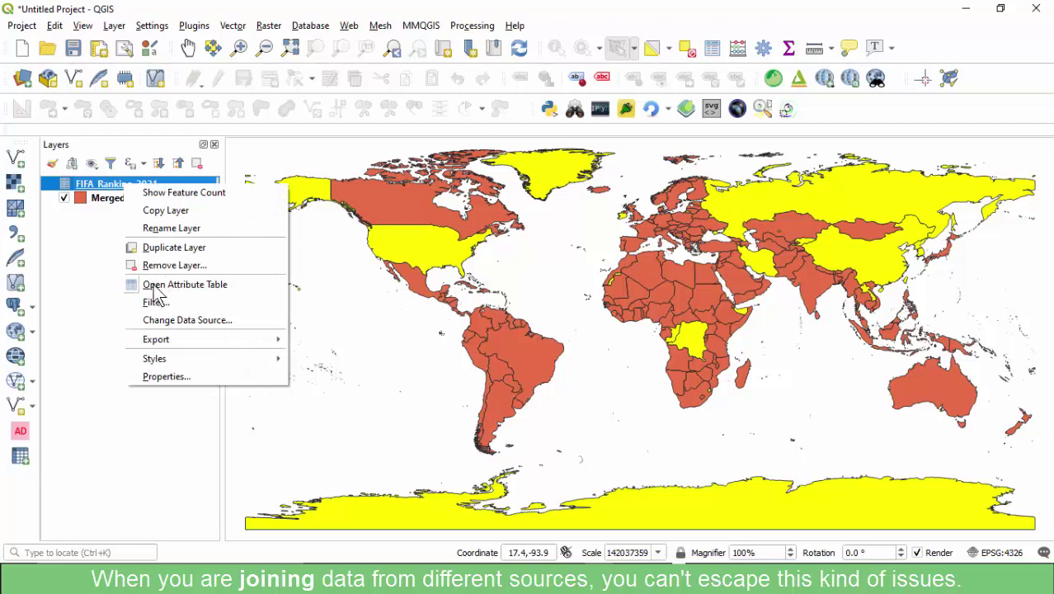
left_click(155, 283)
left_click_drag(224, 33, 813, 23)
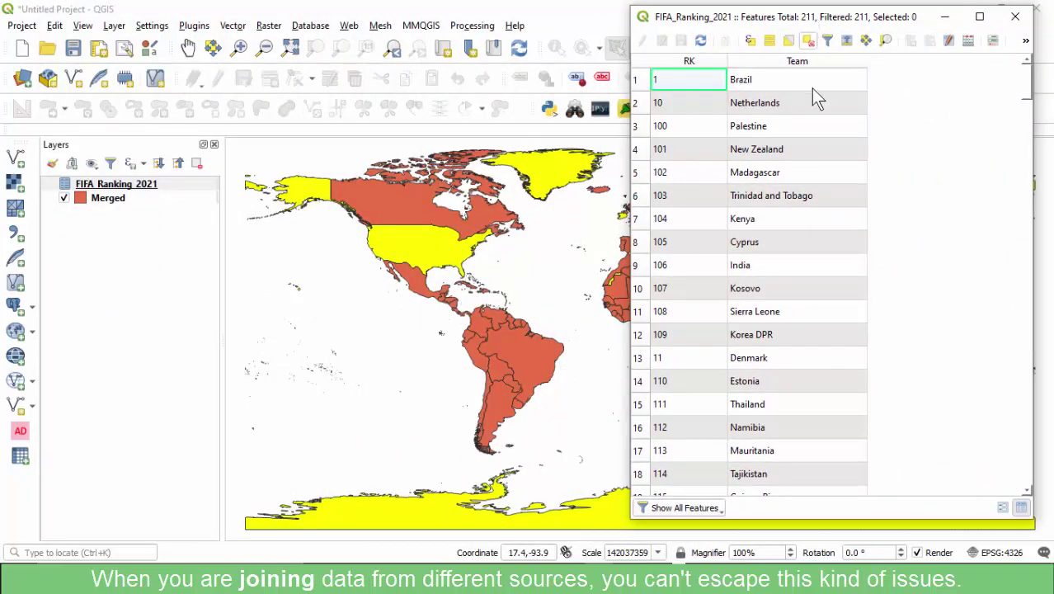
Sort the FIFA_Ranking_2021 attribute table by Team in ascending order and look through the team names.
scroll(805, 373, "down", 1)
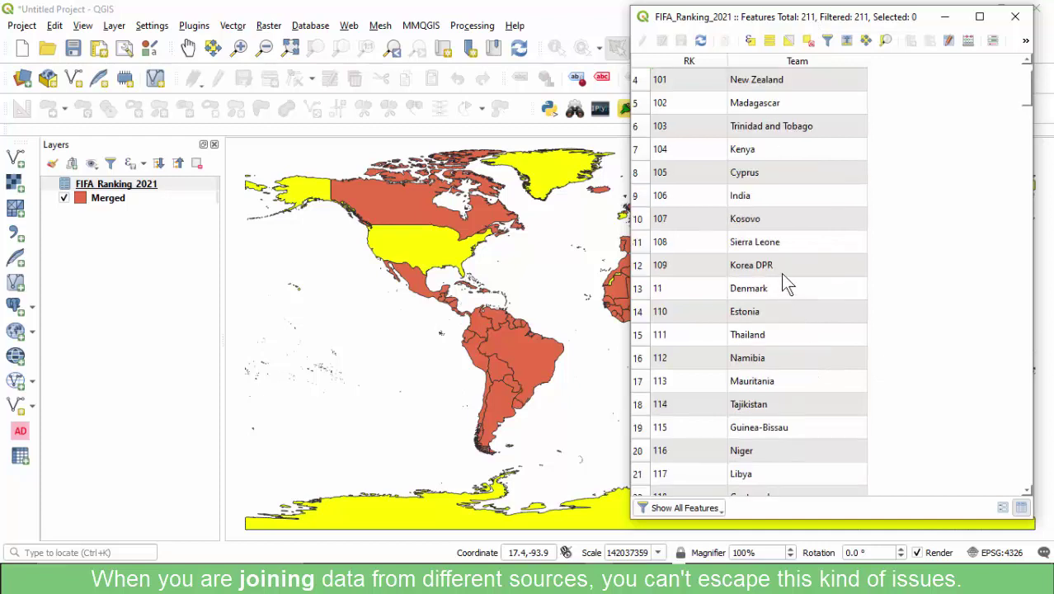
scroll(773, 260, "down", 9)
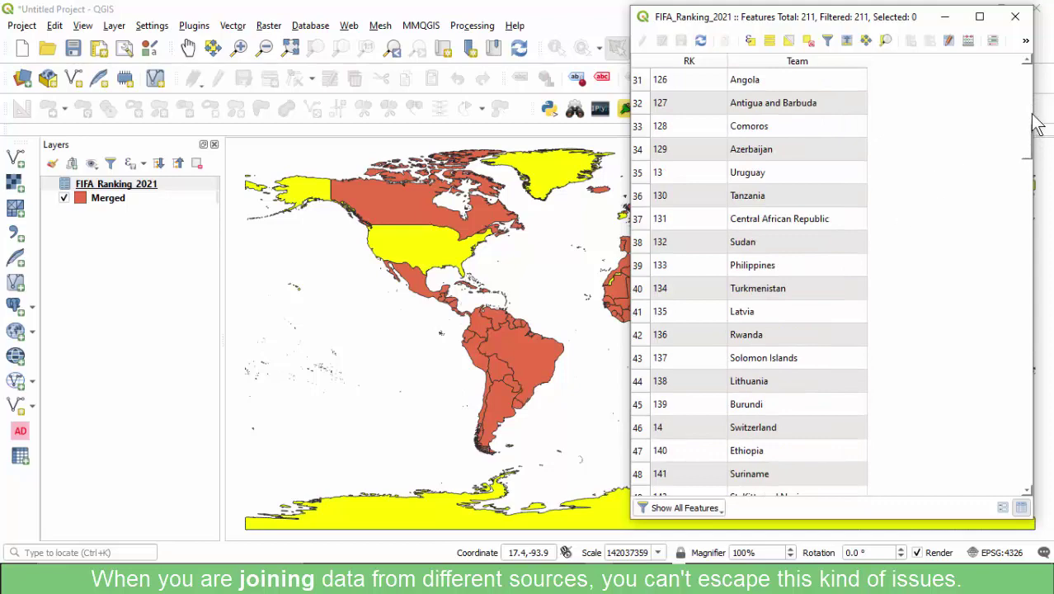
left_click_drag(1028, 147, 1004, 442)
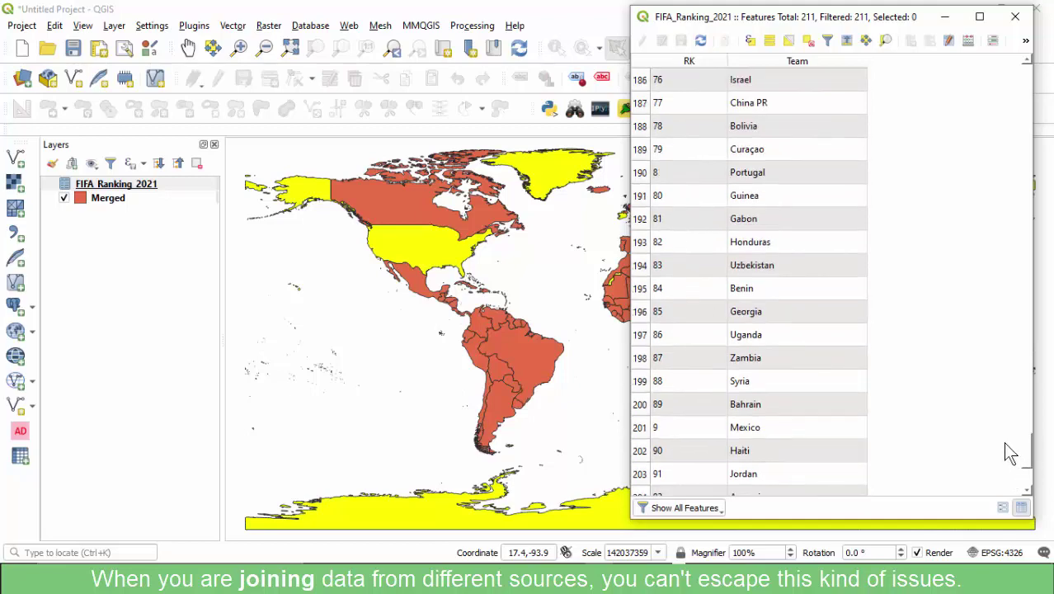
left_click(788, 61)
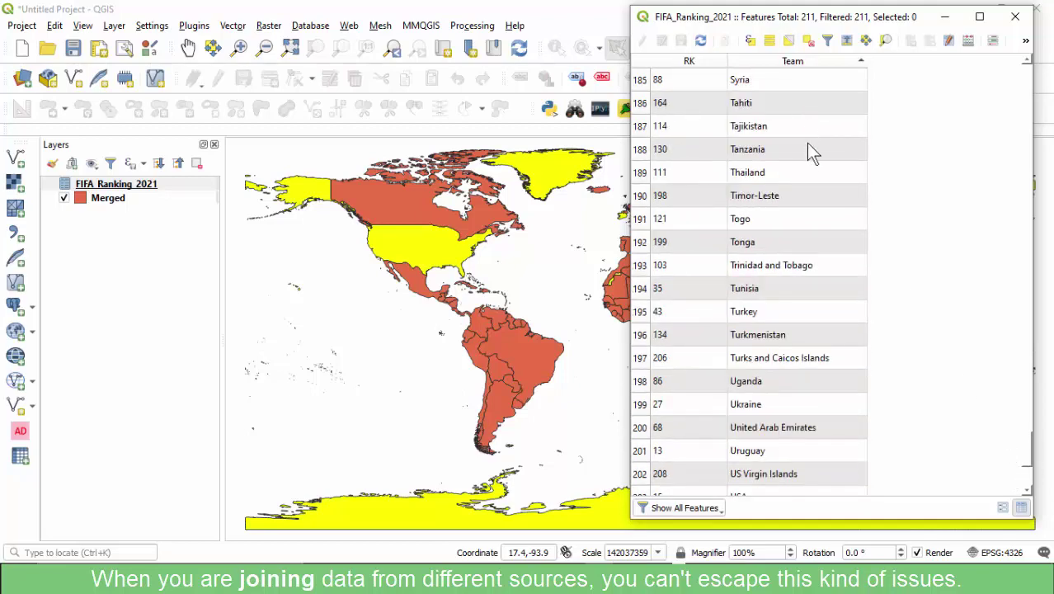
scroll(808, 153, "up", 20)
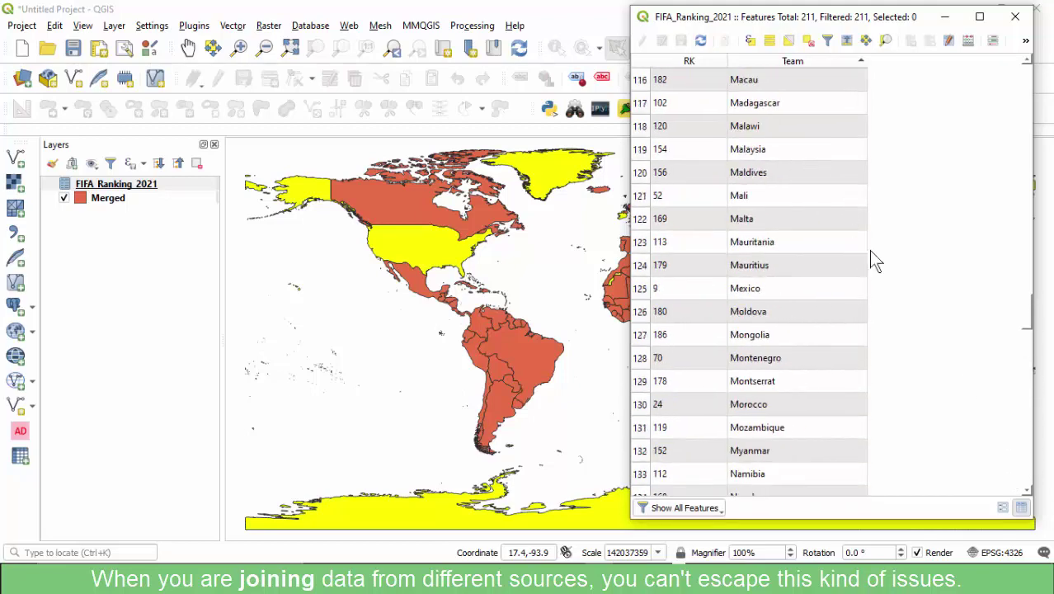
Look through the FIFA_Ranking_2021 team names from M to T for the entry corresponding to South Korea.
scroll(907, 309, "down", 9)
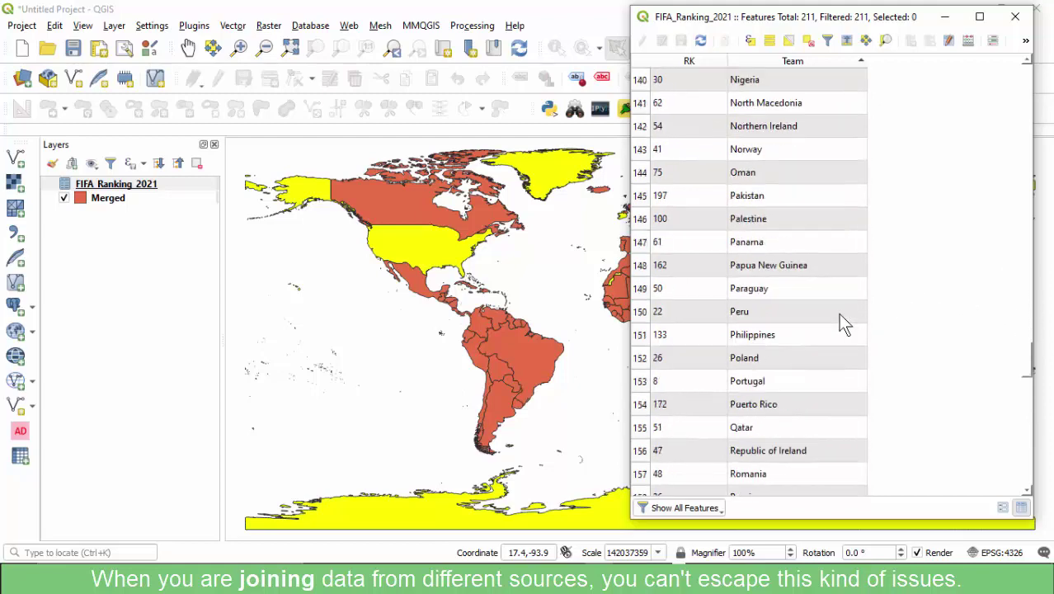
scroll(832, 307, "down", 5)
scroll(817, 296, "up", 3)
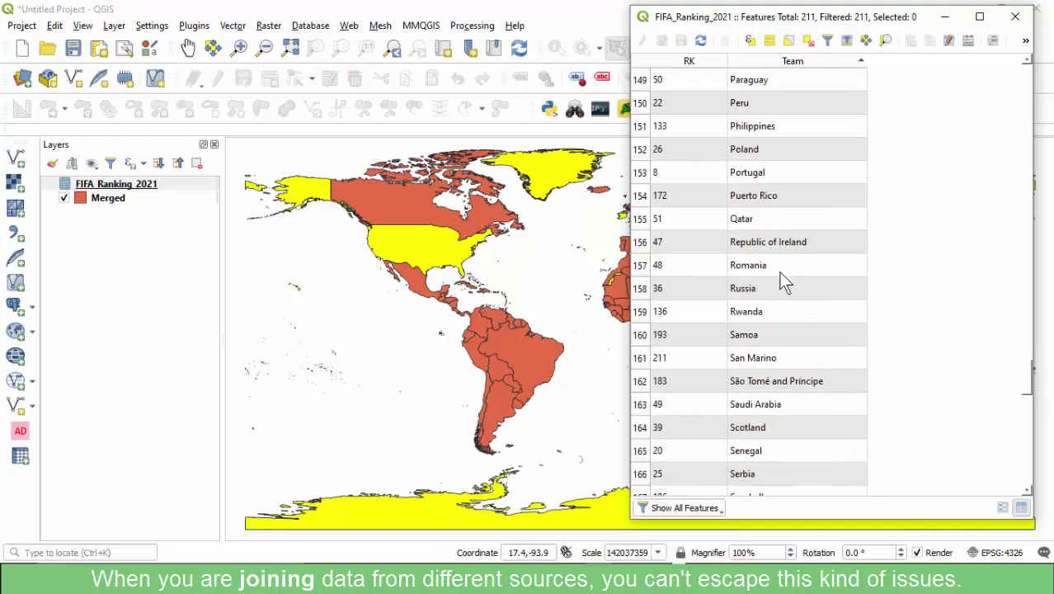
scroll(784, 363, "down", 6)
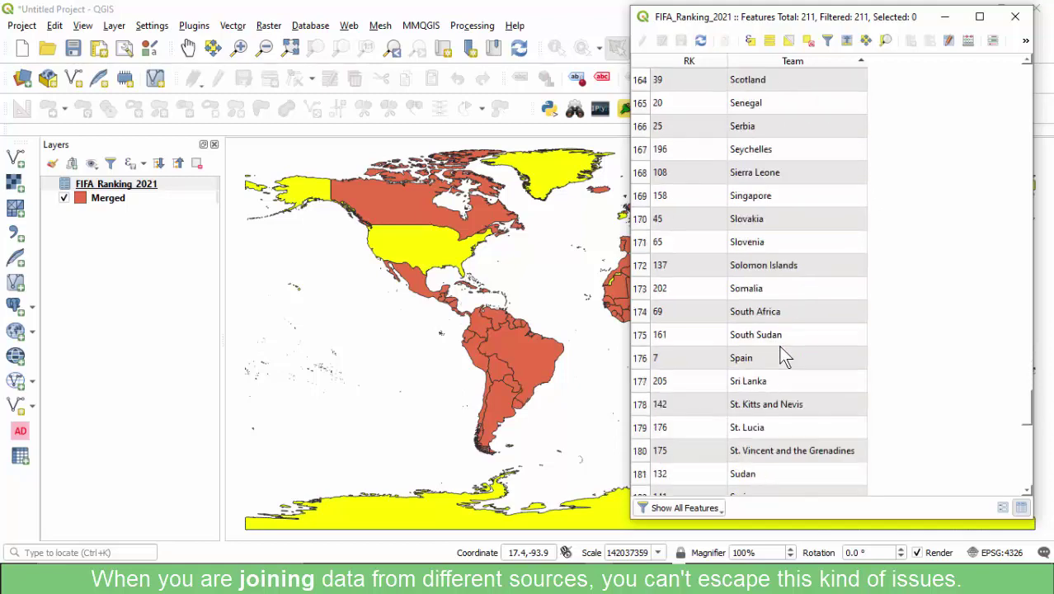
scroll(784, 356, "down", 2)
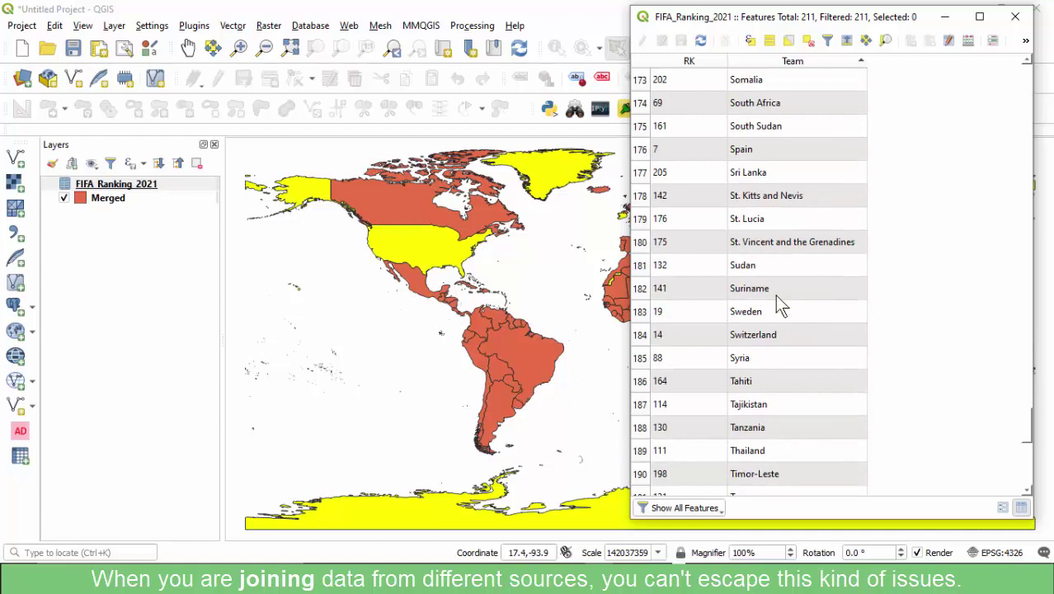
scroll(776, 294, "up", 1)
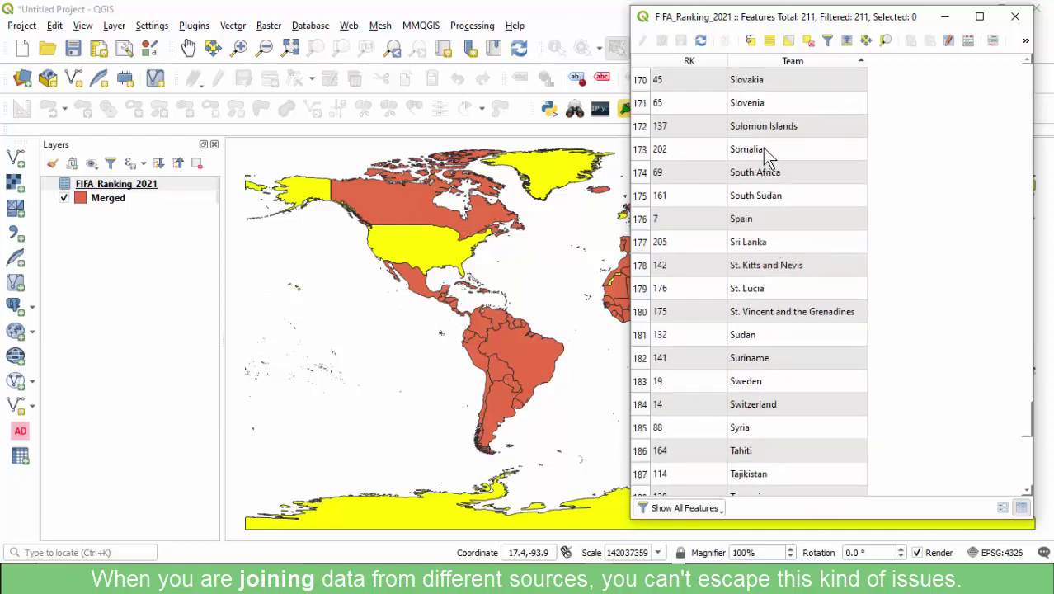
scroll(767, 252, "up", 1)
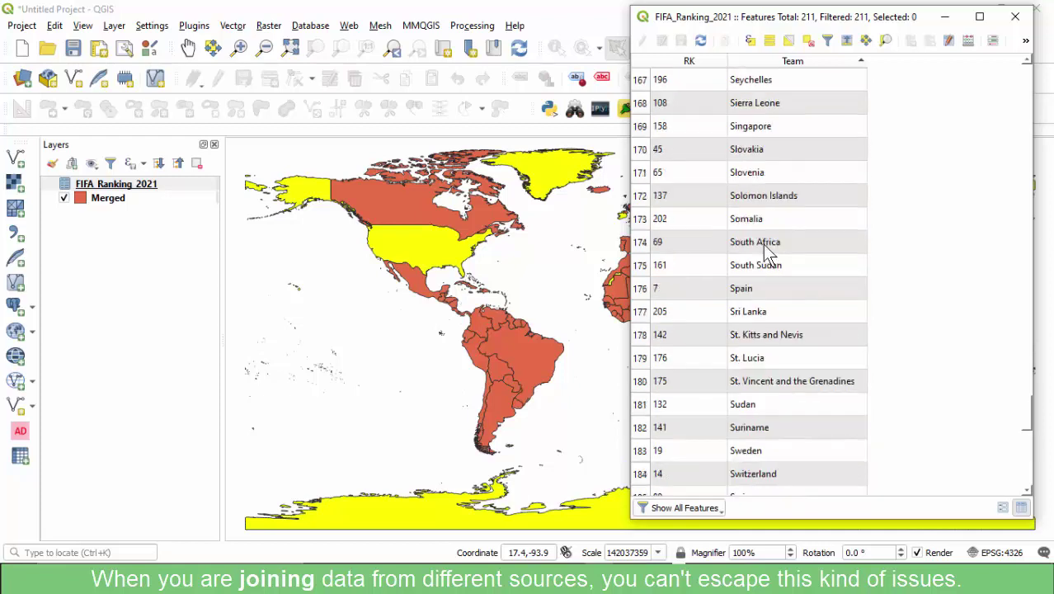
Go back to the team names starting with K and compare the Korea Republic and Korea DPR entries.
scroll(767, 251, "up", 12)
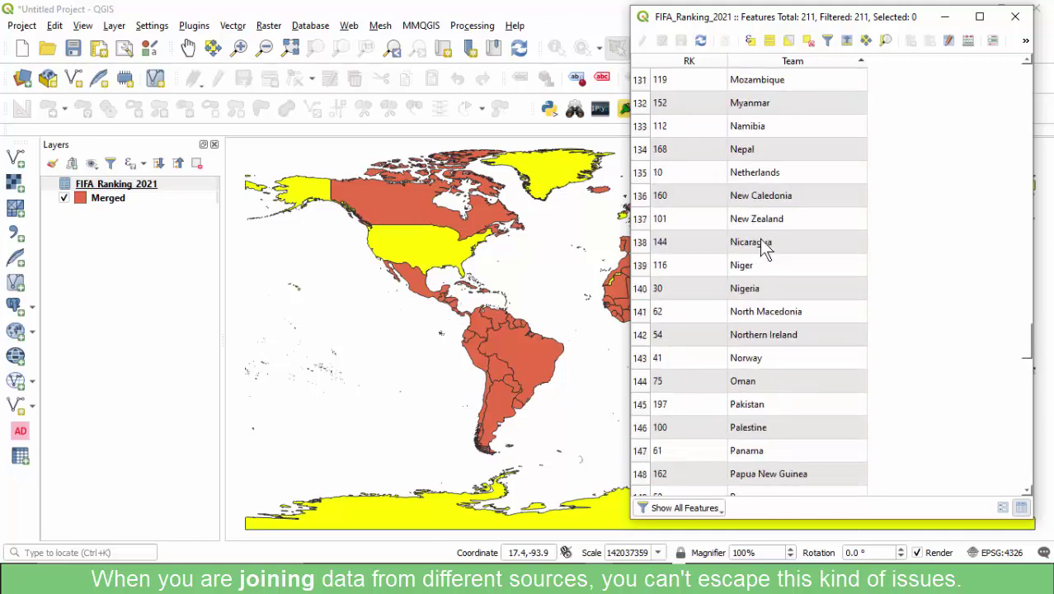
scroll(766, 248, "up", 14)
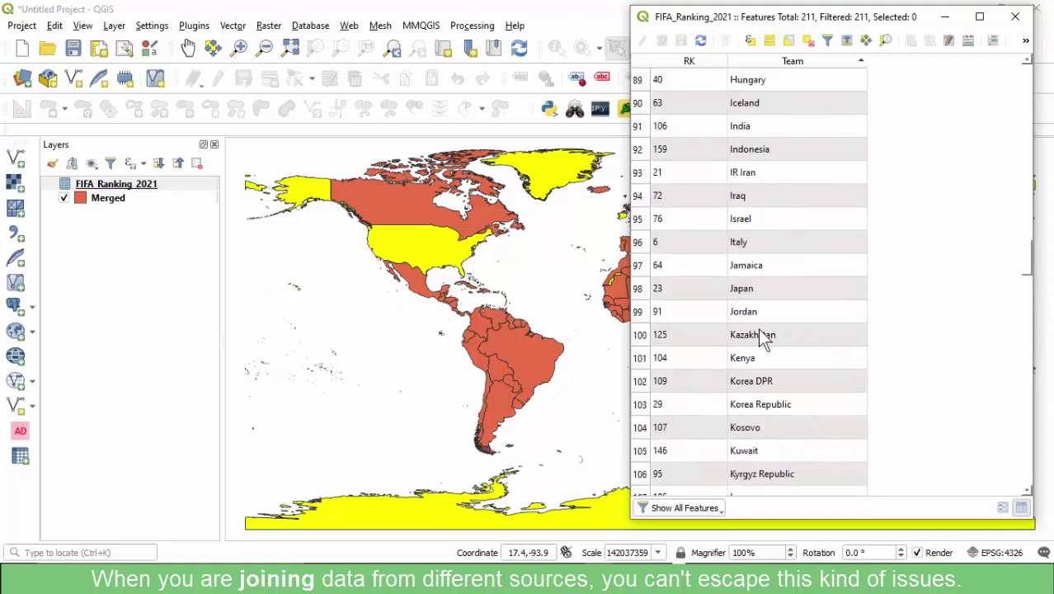
scroll(767, 326, "down", 2)
left_click(772, 266)
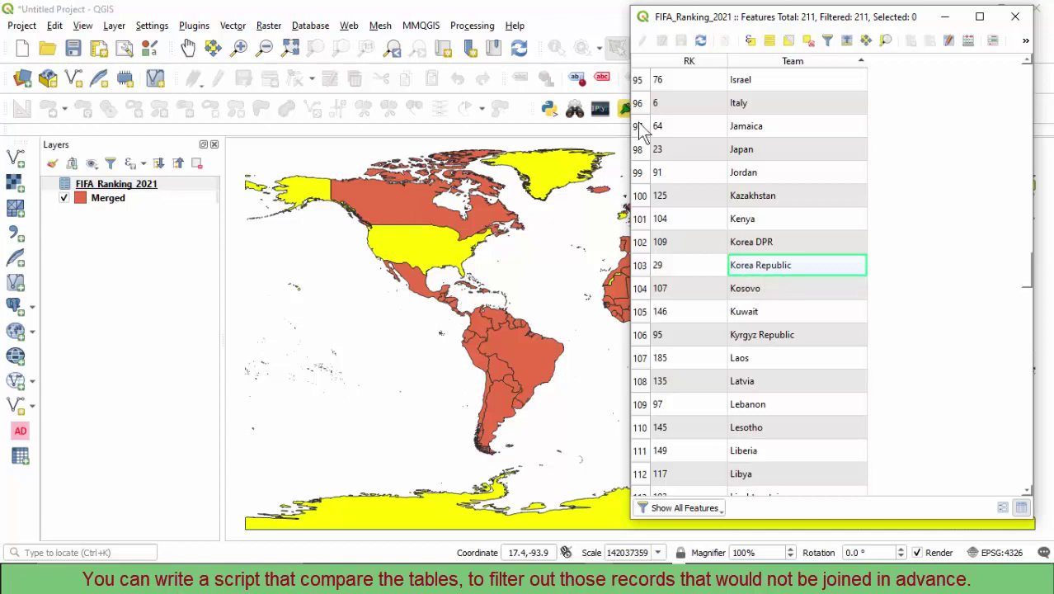
left_click(764, 249)
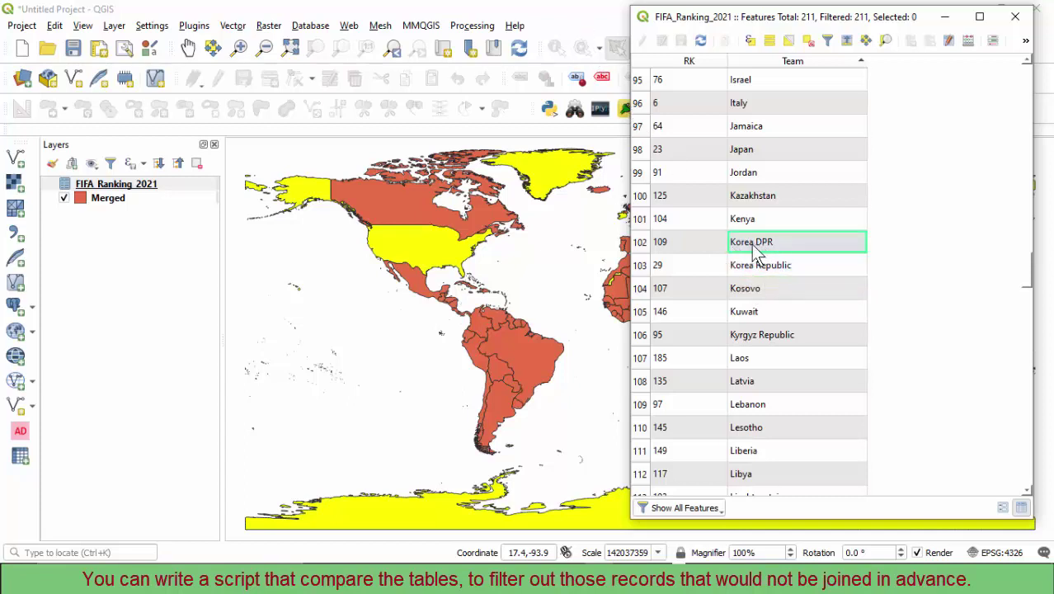
left_click(752, 269)
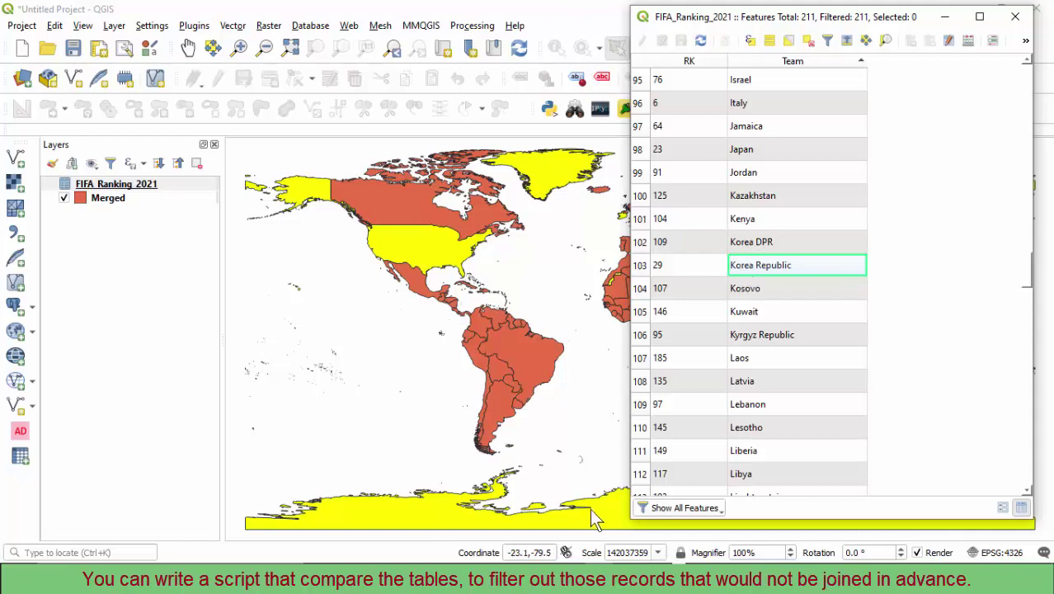
Bring up the Merged attribute table, narrow it beside the FIFA ranking table, and select the Korea Republic record in the ranking table.
left_click(599, 577)
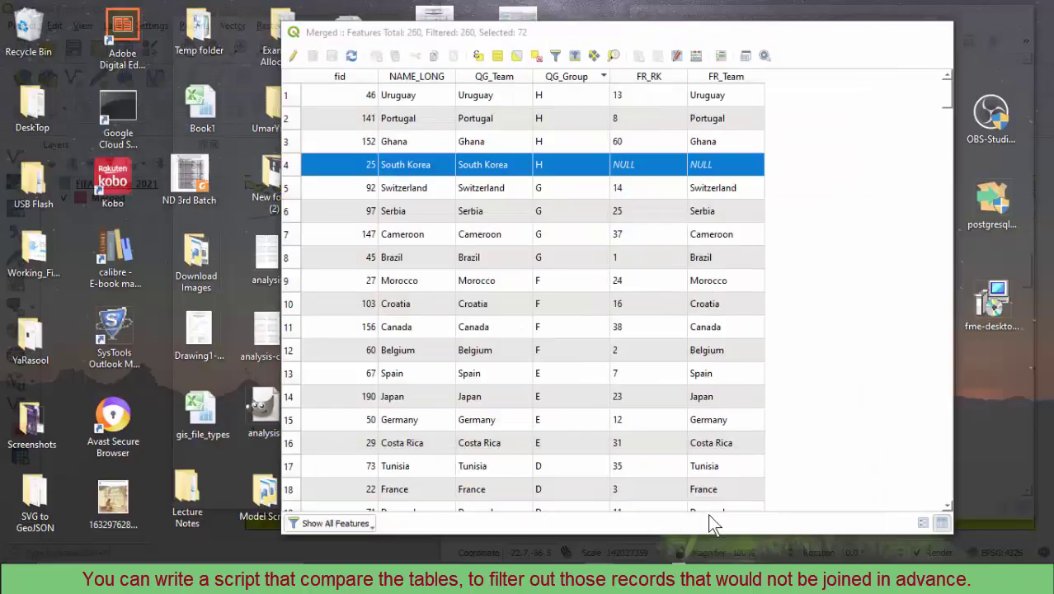
left_click(707, 512)
left_click_drag(602, 33, 418, 27)
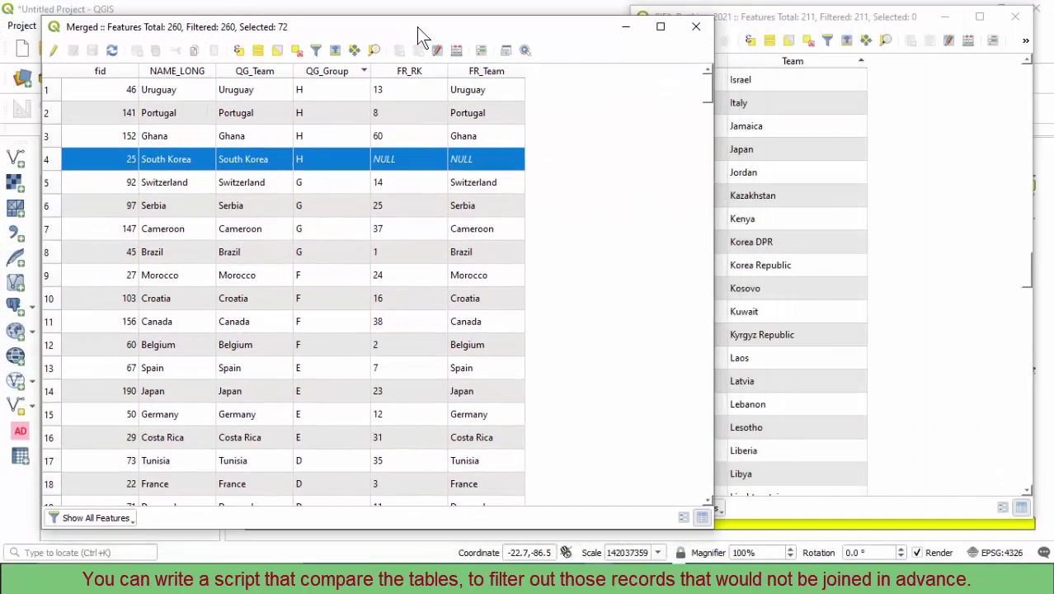
left_click_drag(713, 128, 542, 132)
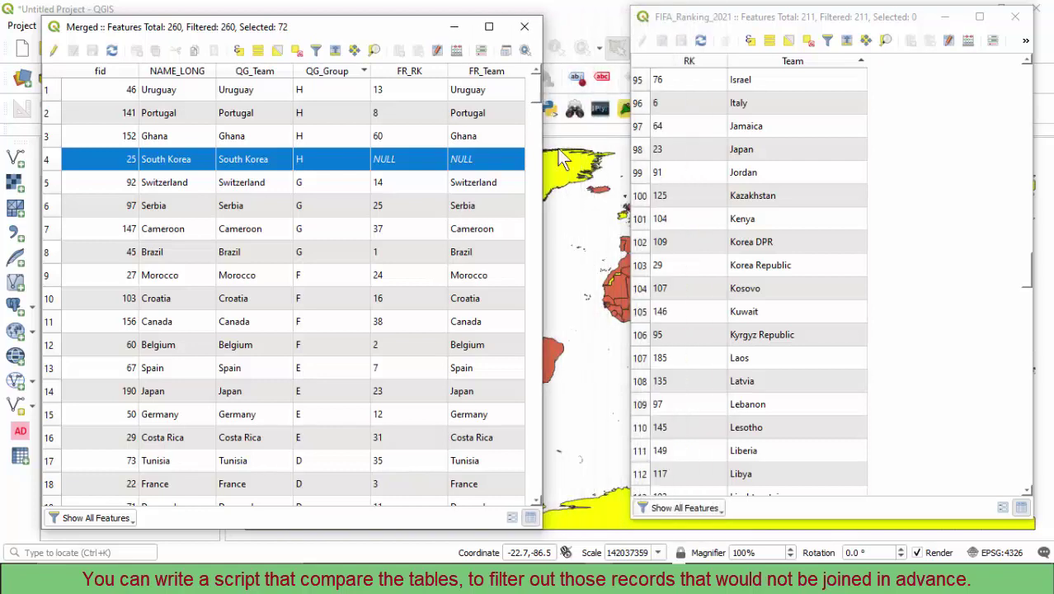
left_click(647, 266)
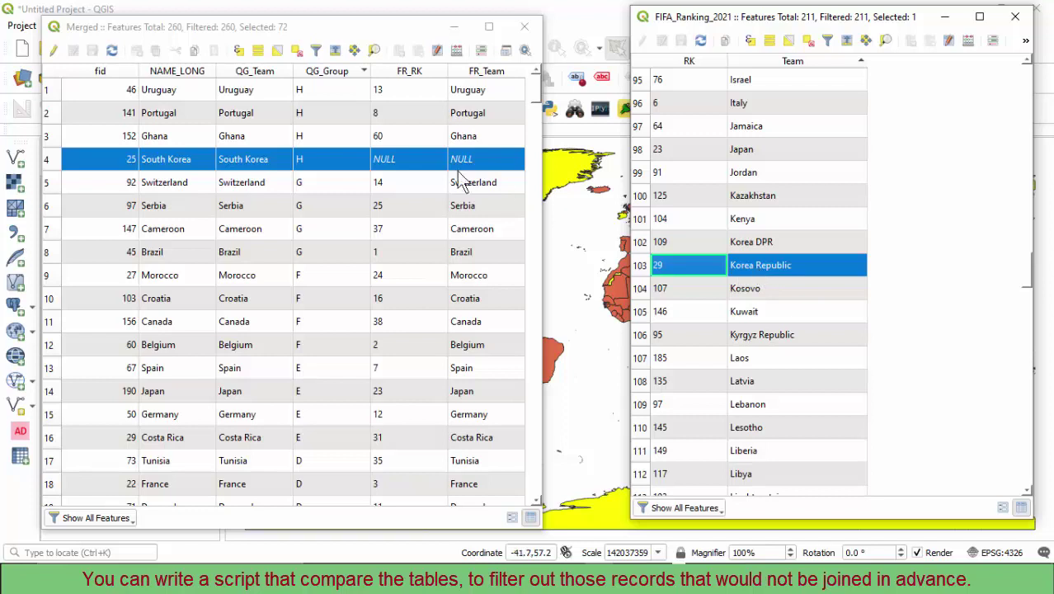
Turn on editing for the Merged layer and check the empty FR_RK cells of South Korea and Iran.
left_click(265, 157)
left_click(53, 51)
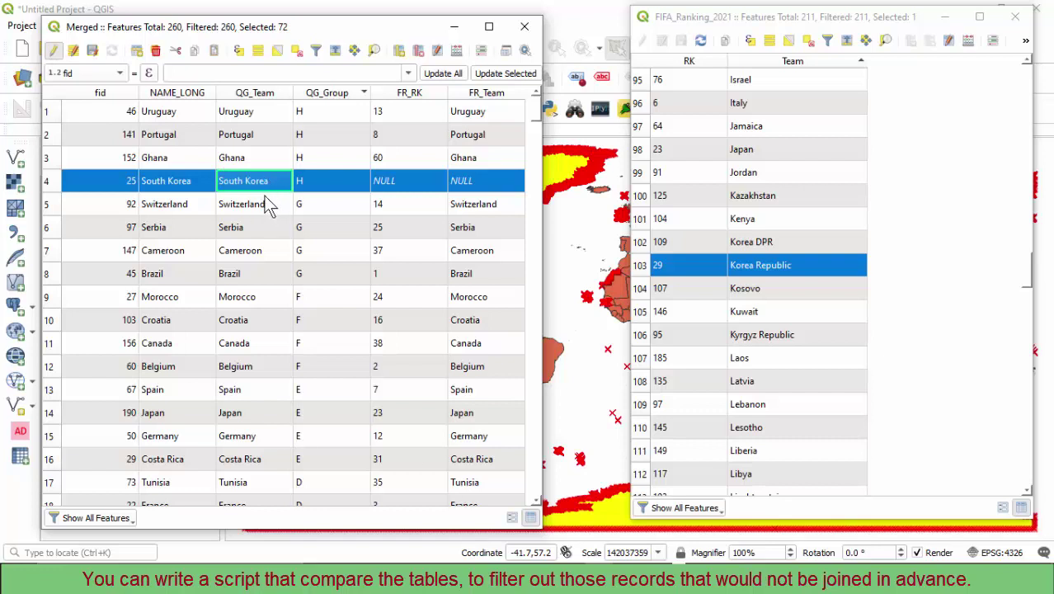
left_click(396, 182)
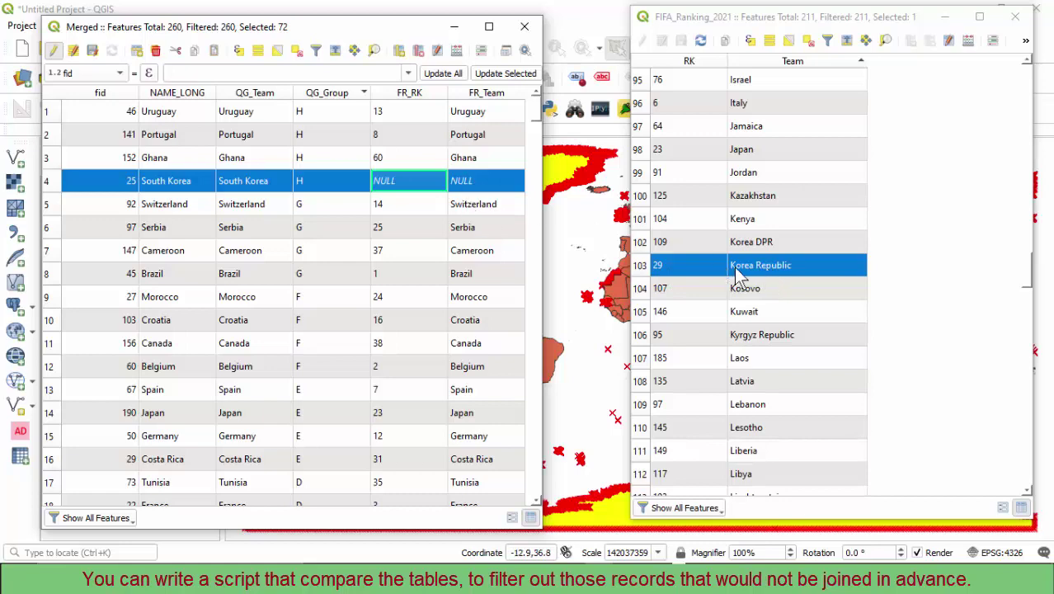
scroll(432, 263, "down", 7)
scroll(410, 254, "up", 1)
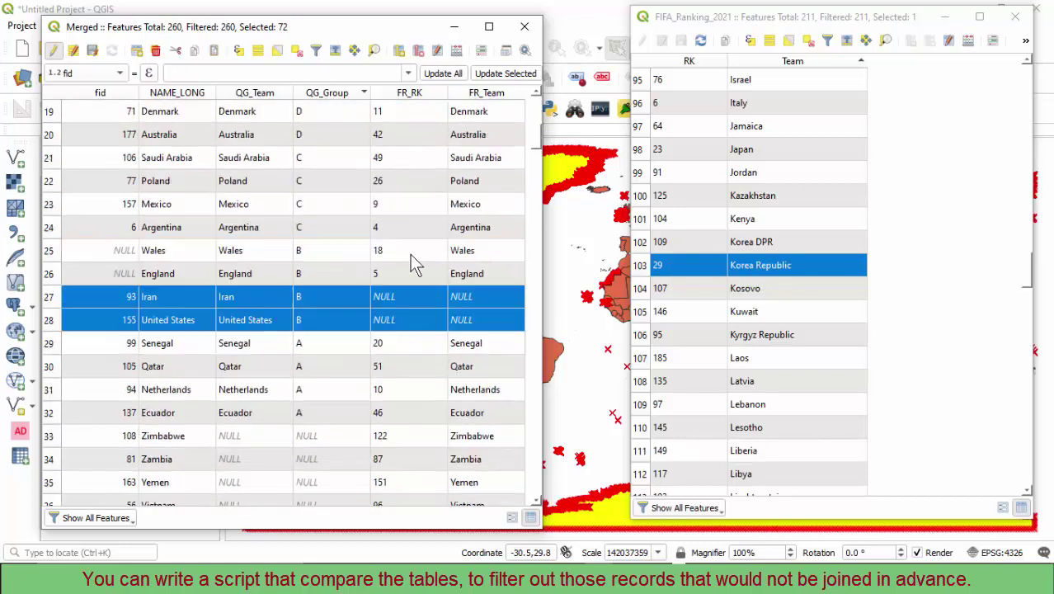
left_click(406, 299)
scroll(416, 161, "up", 6)
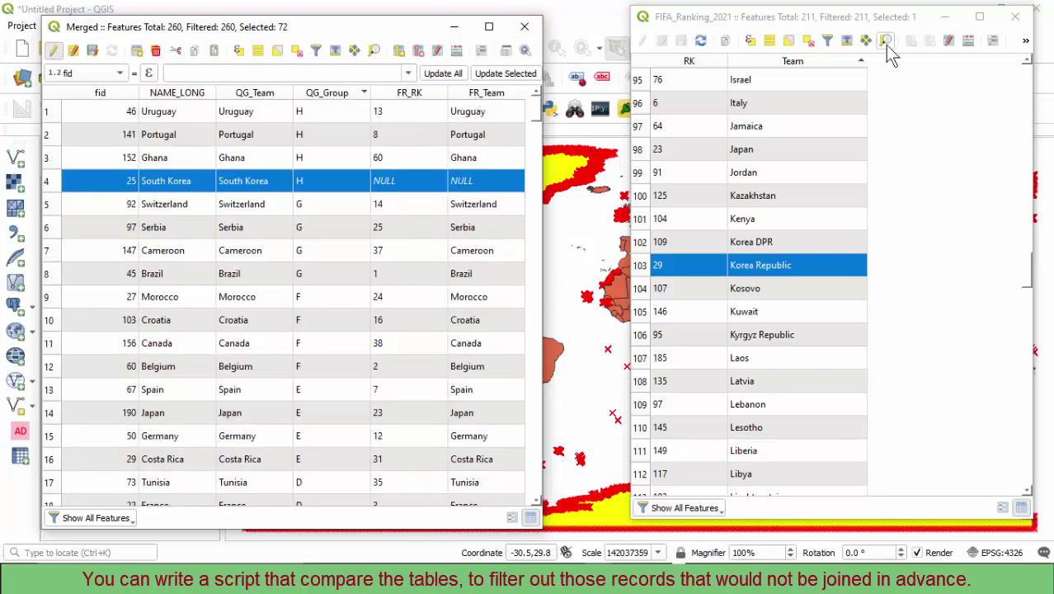
Close both attribute tables and turn off editing for the Merged layer.
left_click(1018, 20)
left_click(1017, 19)
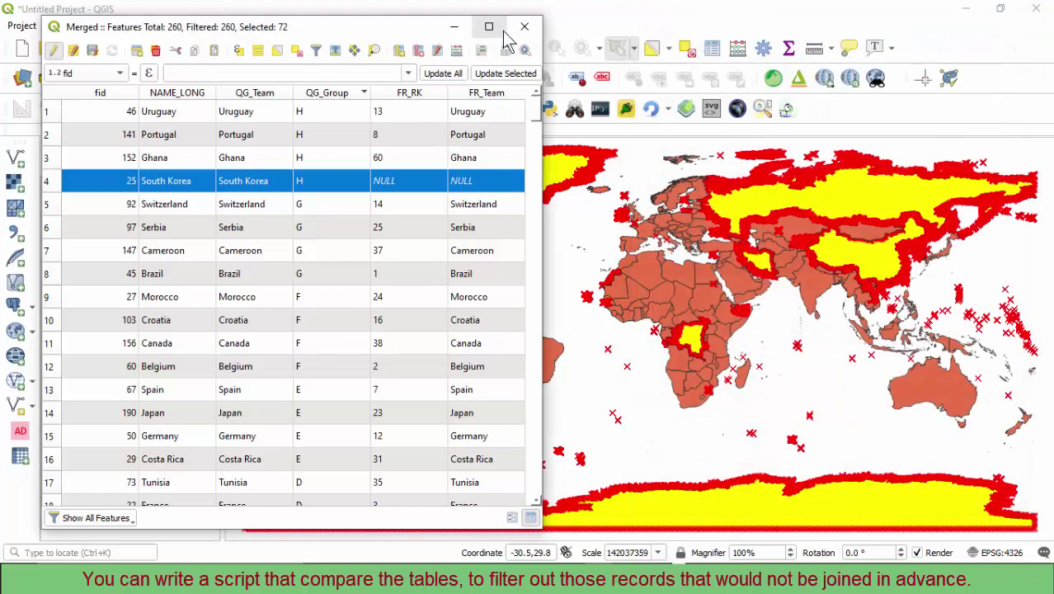
left_click(526, 30)
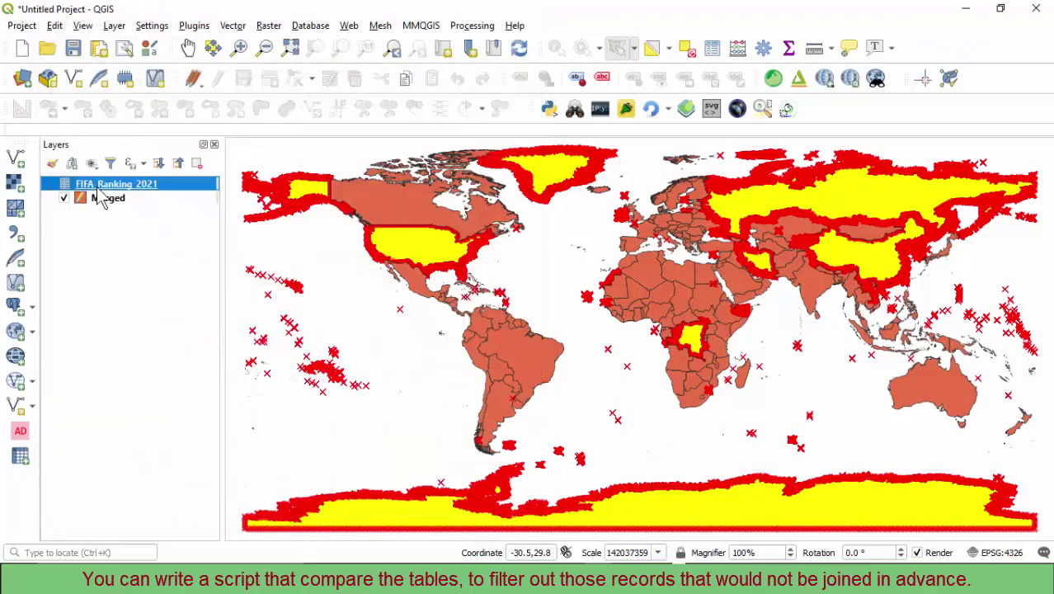
left_click(100, 202)
left_click(218, 77)
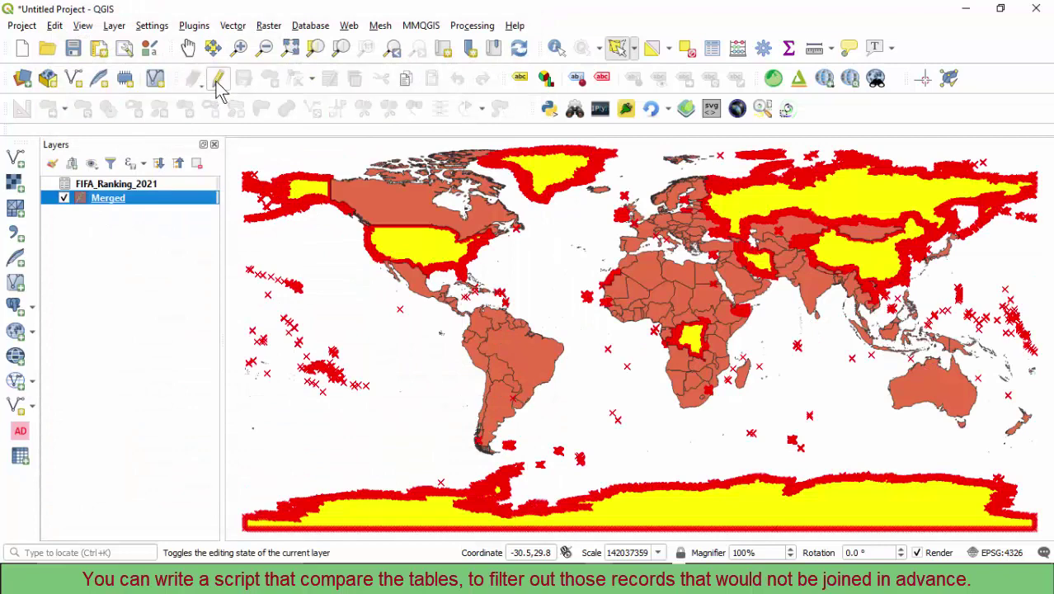
Try to export the Merged layer as a GeoPackage named WorldMap_v2 in the SHP folder, keeping EPSG:4326 - WGS 84.
right_click(92, 203)
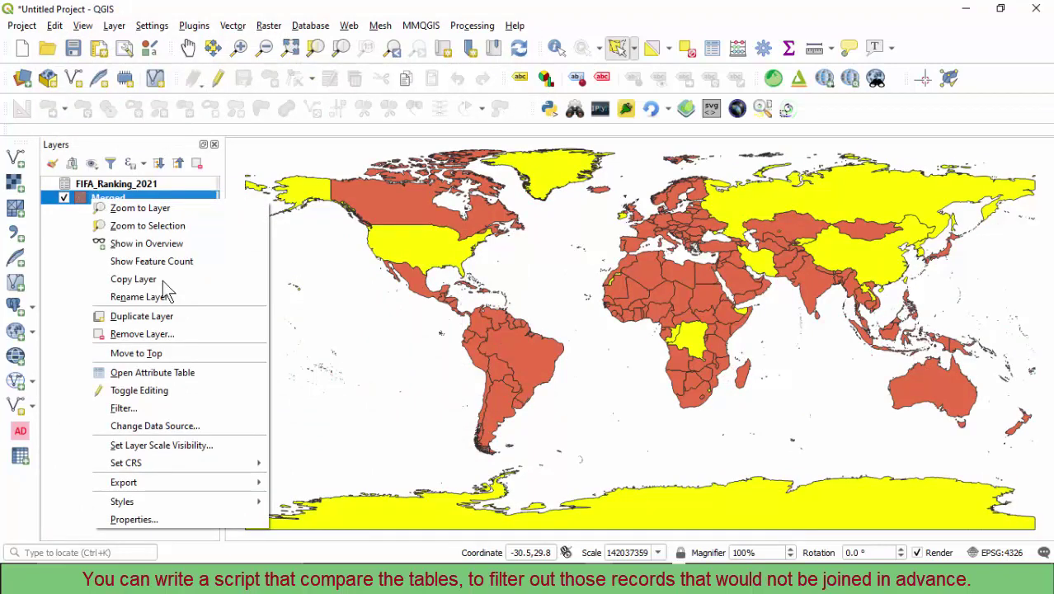
mouse_move(145, 487)
left_click(303, 483)
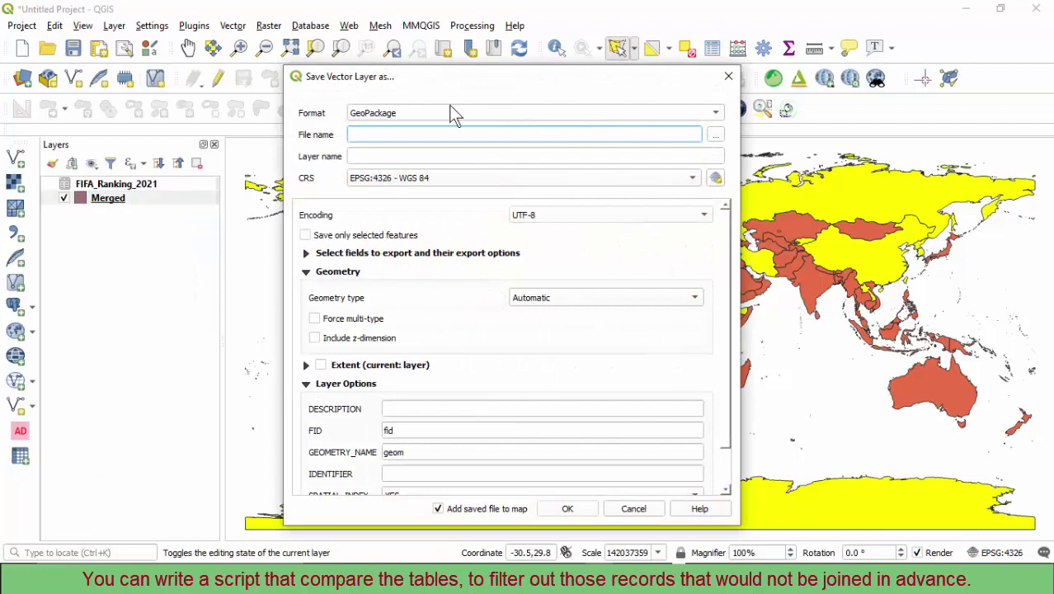
left_click(716, 136)
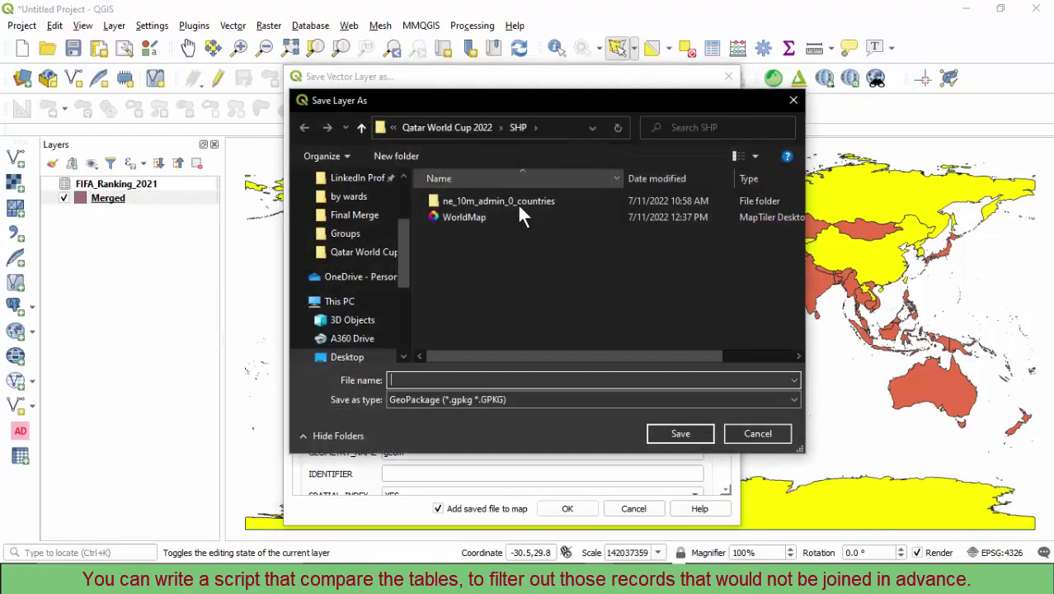
left_click(463, 217)
left_click(443, 379)
left_click(456, 380)
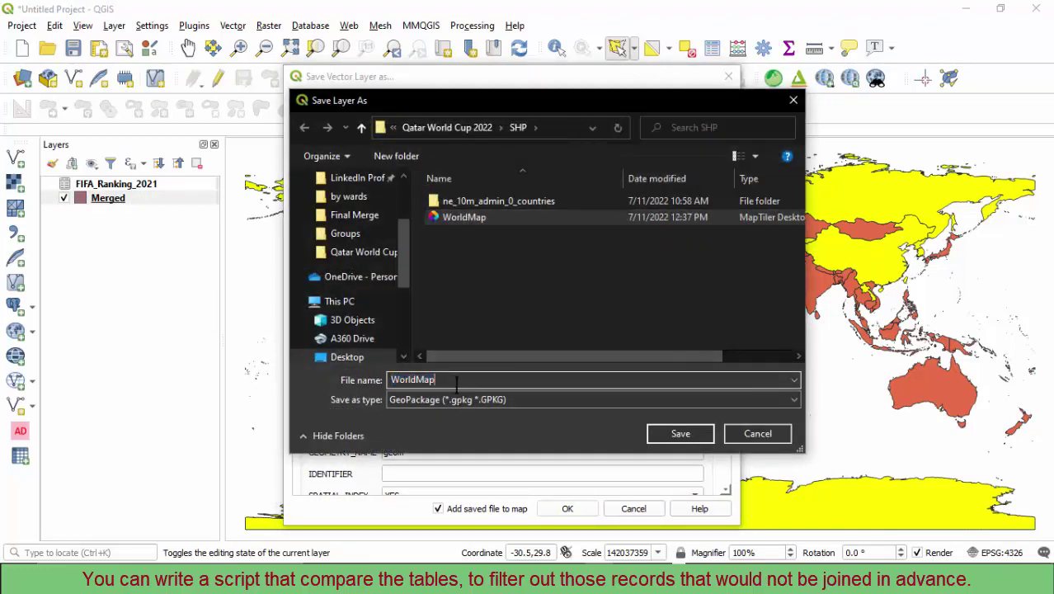
type("_")
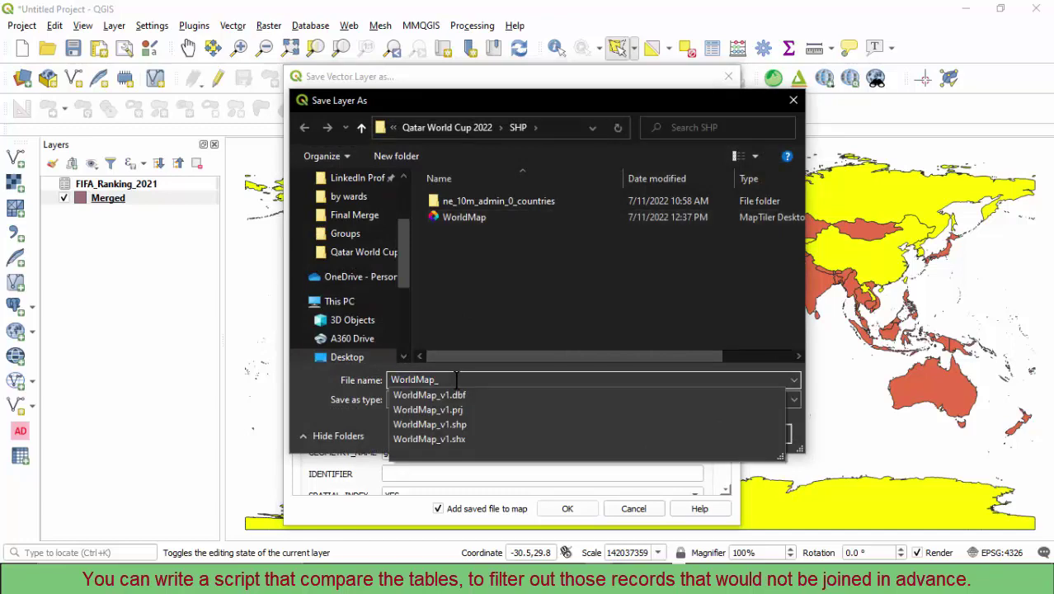
type("v2")
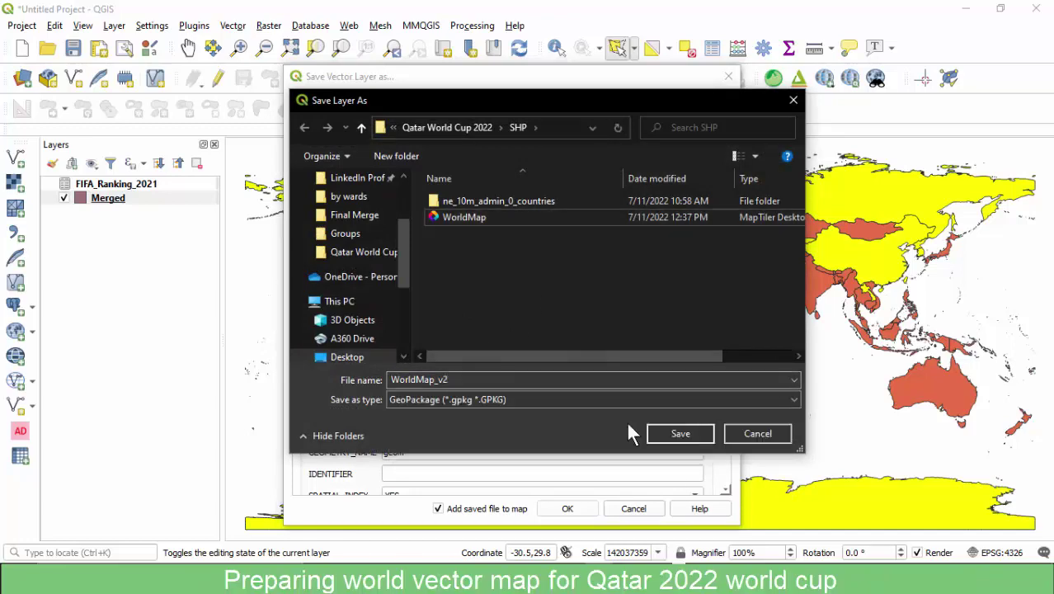
left_click(670, 434)
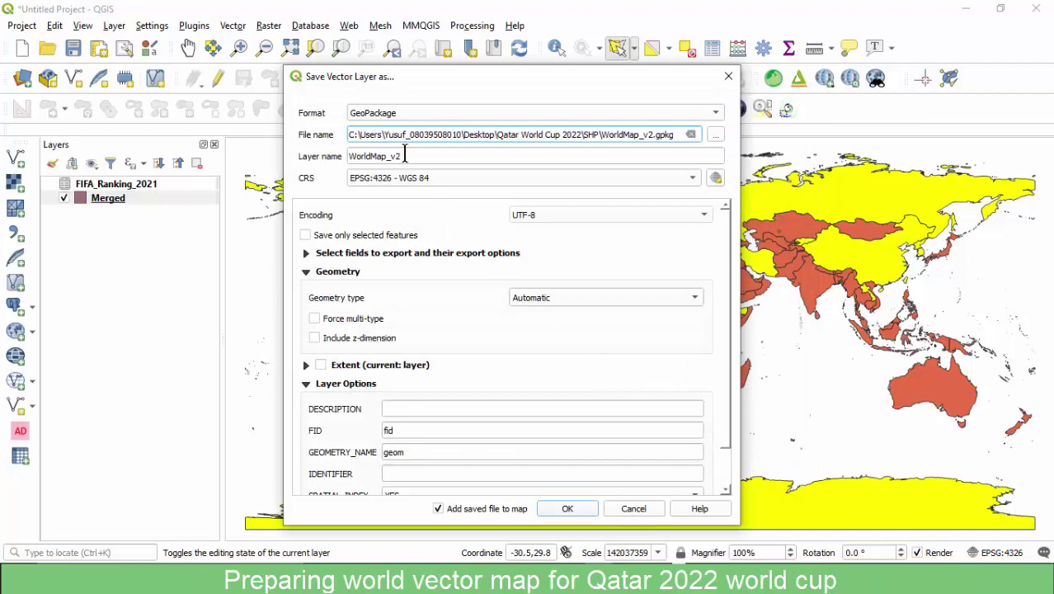
left_click(558, 511)
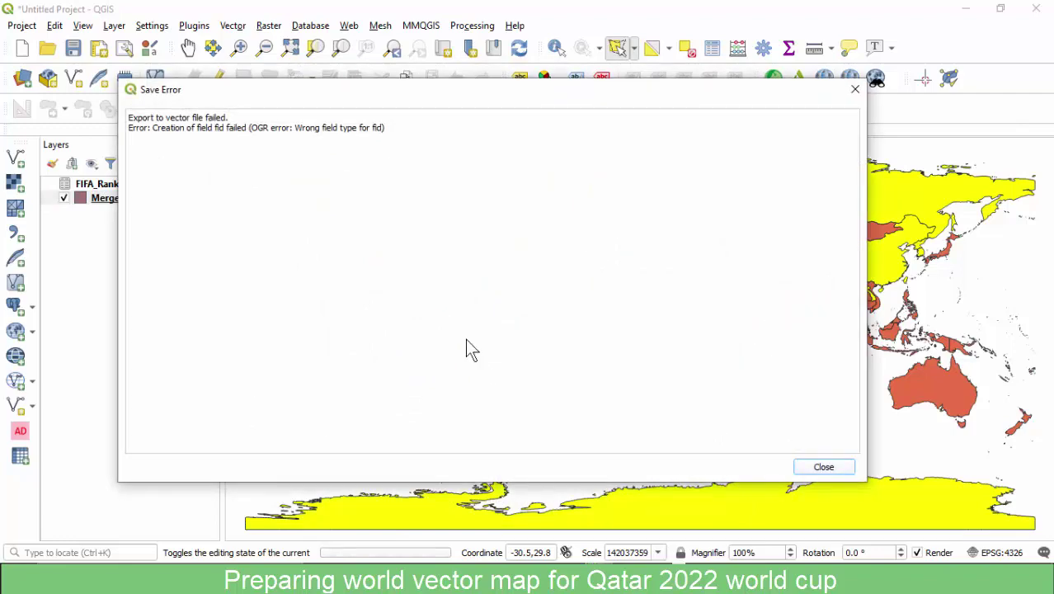
left_click(824, 467)
Examine the fid values in the Merged attribute table by sorting them ascending and descending, and close the table.
right_click(117, 200)
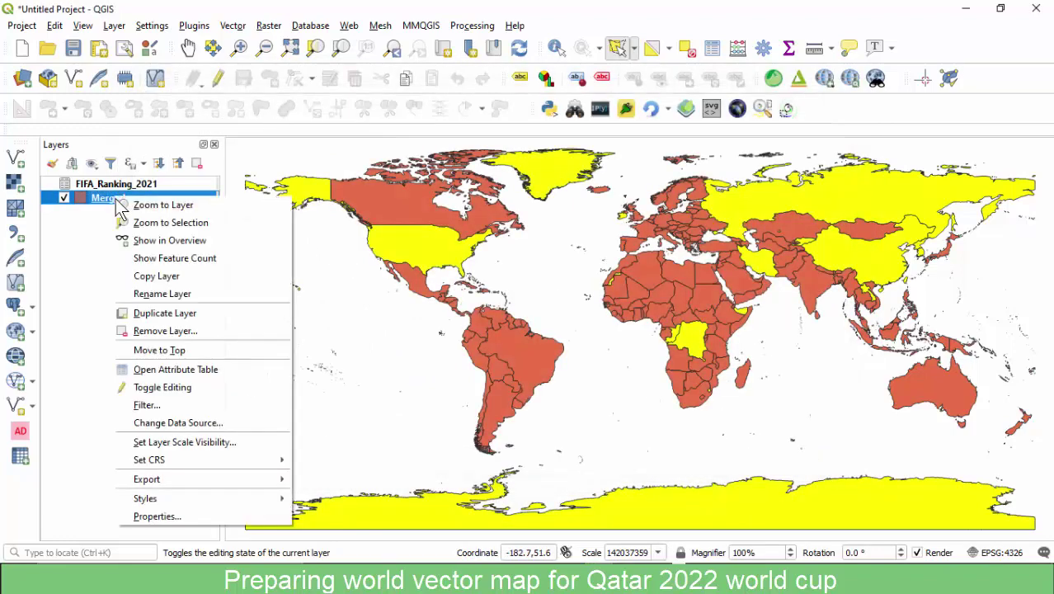
left_click(144, 371)
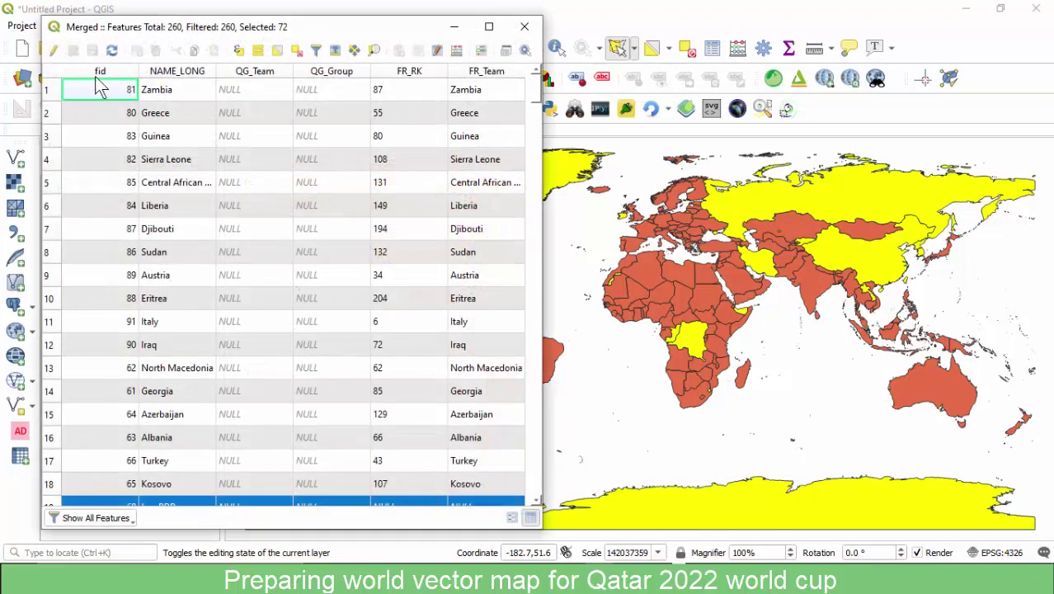
left_click(98, 72)
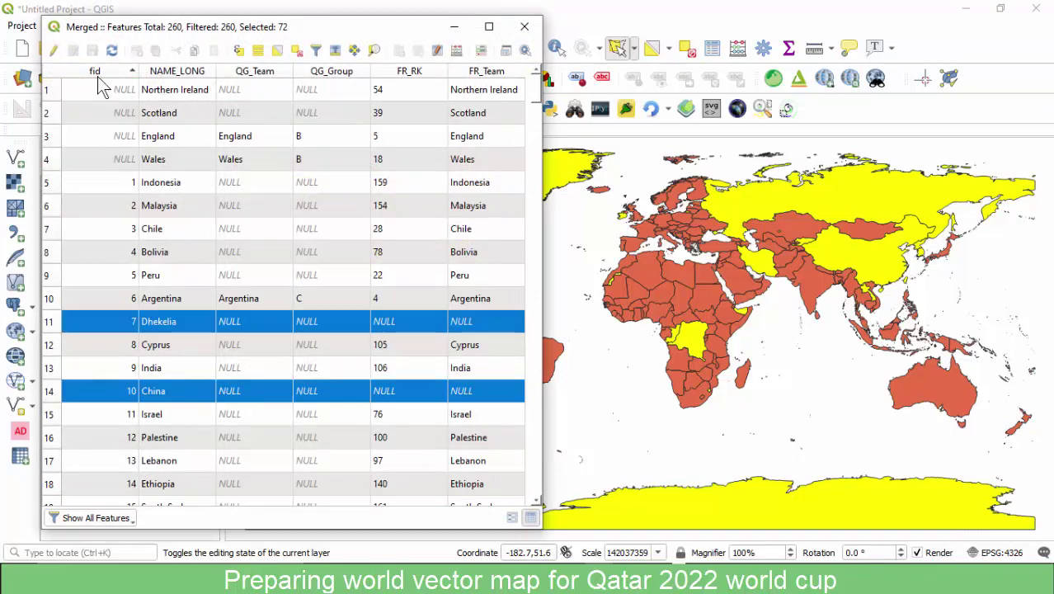
left_click(98, 74)
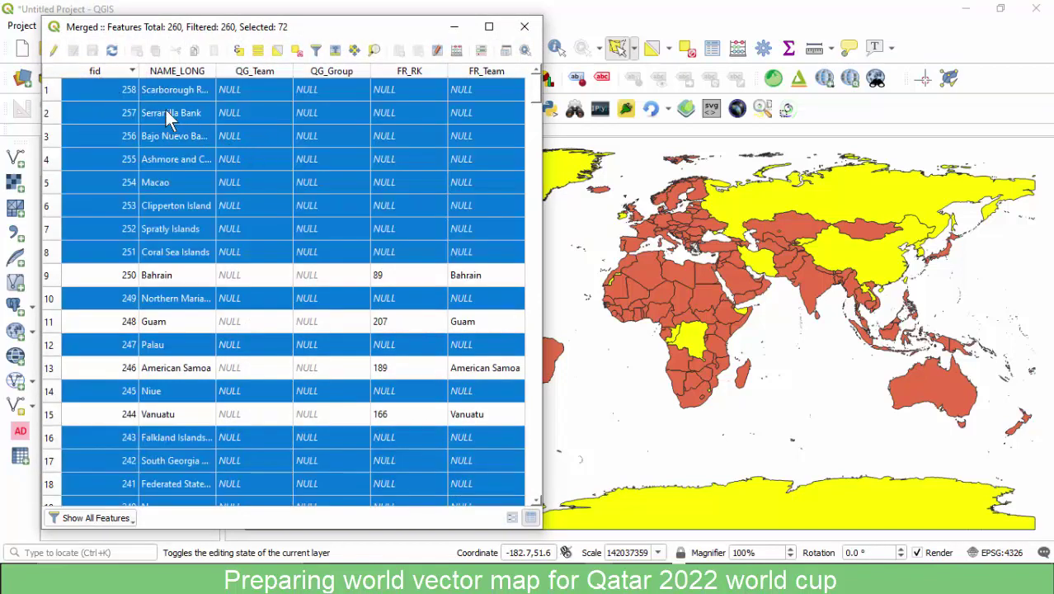
left_click(523, 32)
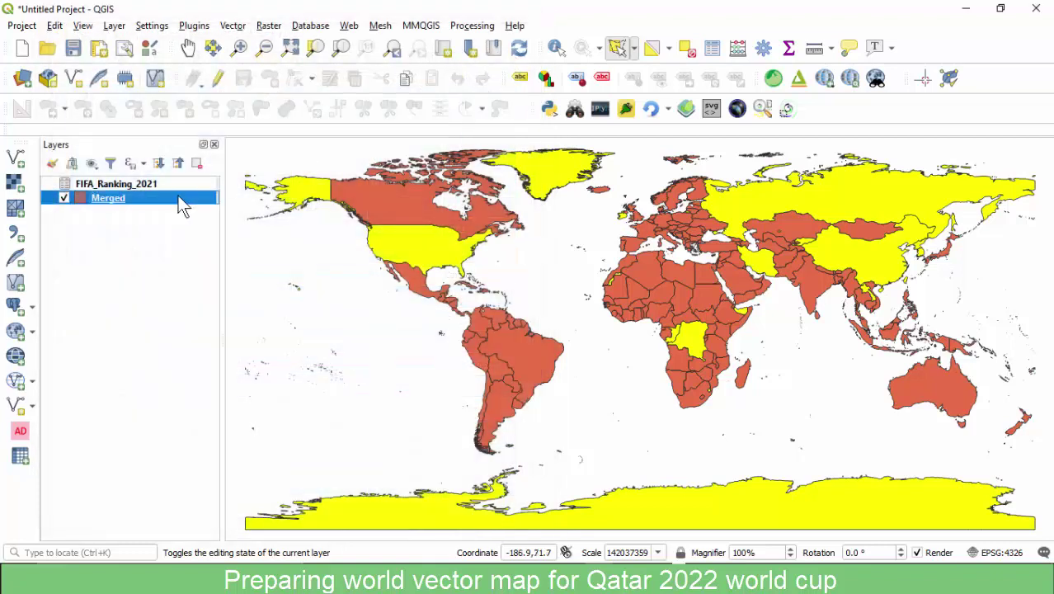
Start a GeoPackage export of all Merged layer features, targeting the existing WorldMap_v2 file in the SHP folder.
right_click(122, 198)
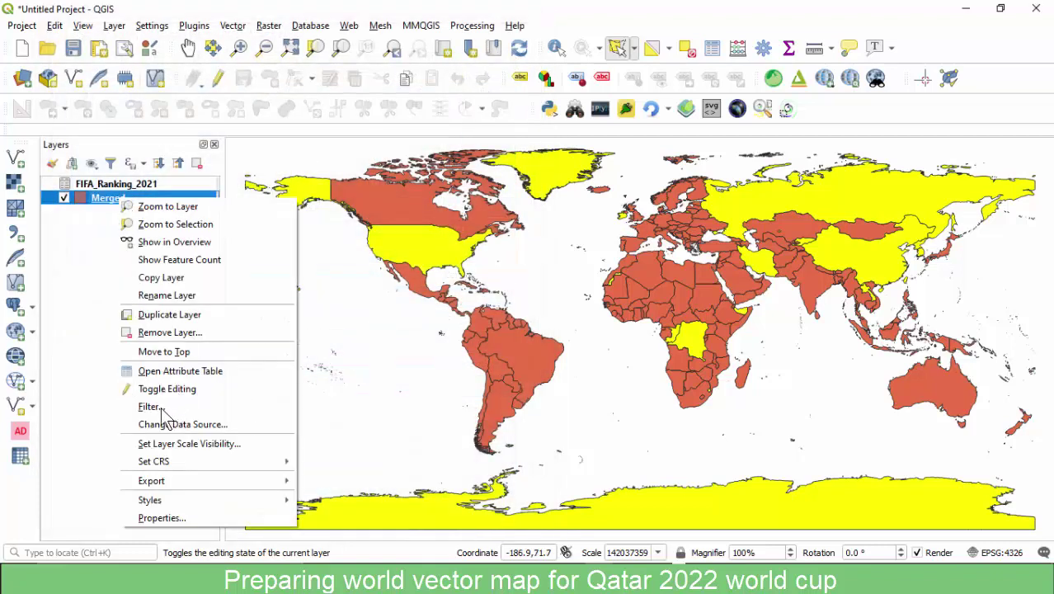
mouse_move(176, 482)
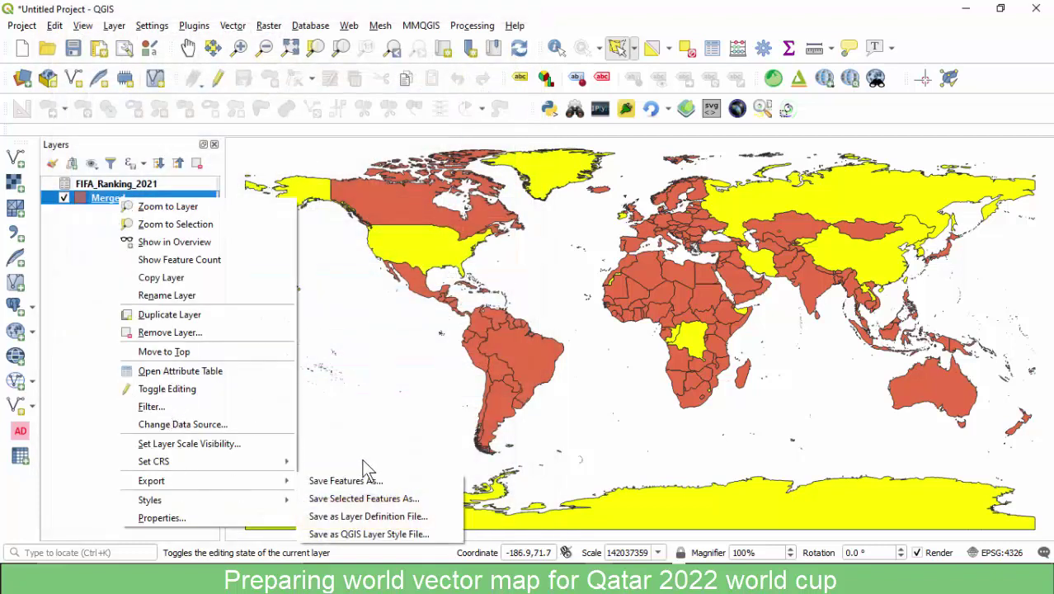
left_click(320, 480)
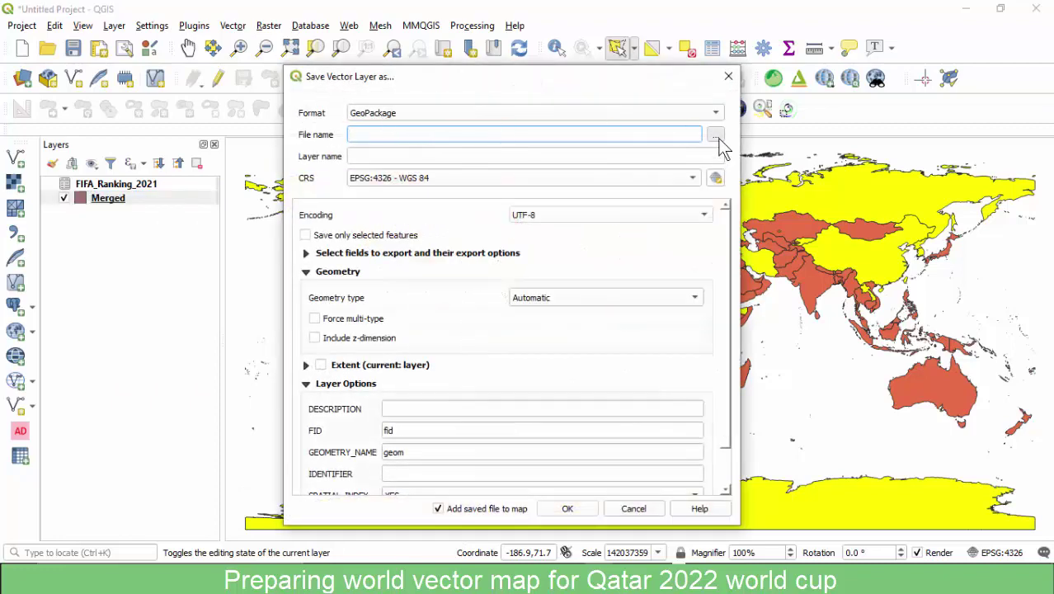
left_click(711, 136)
left_click(468, 234)
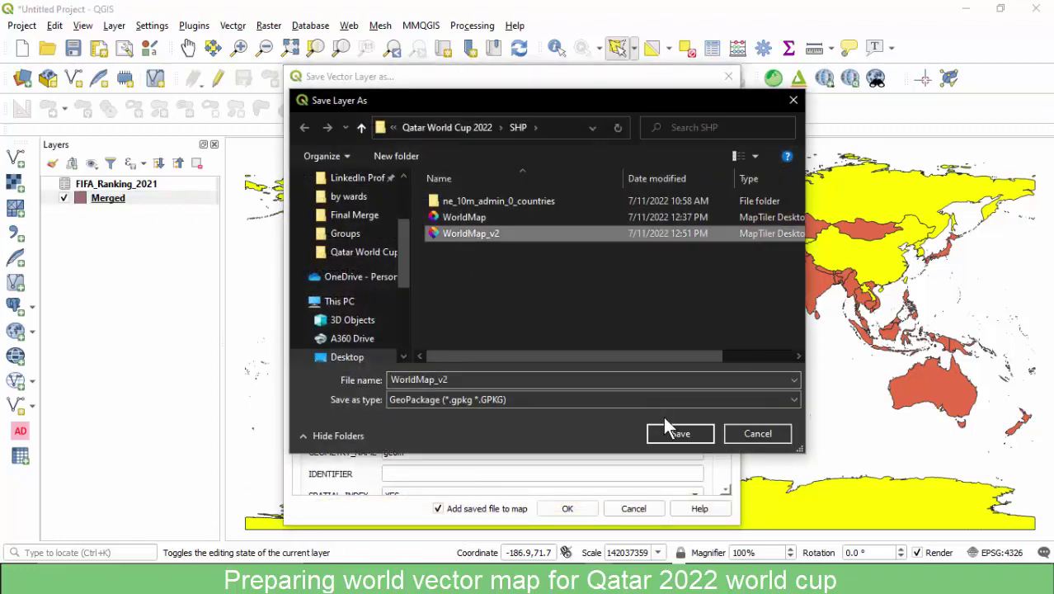
left_click(674, 438)
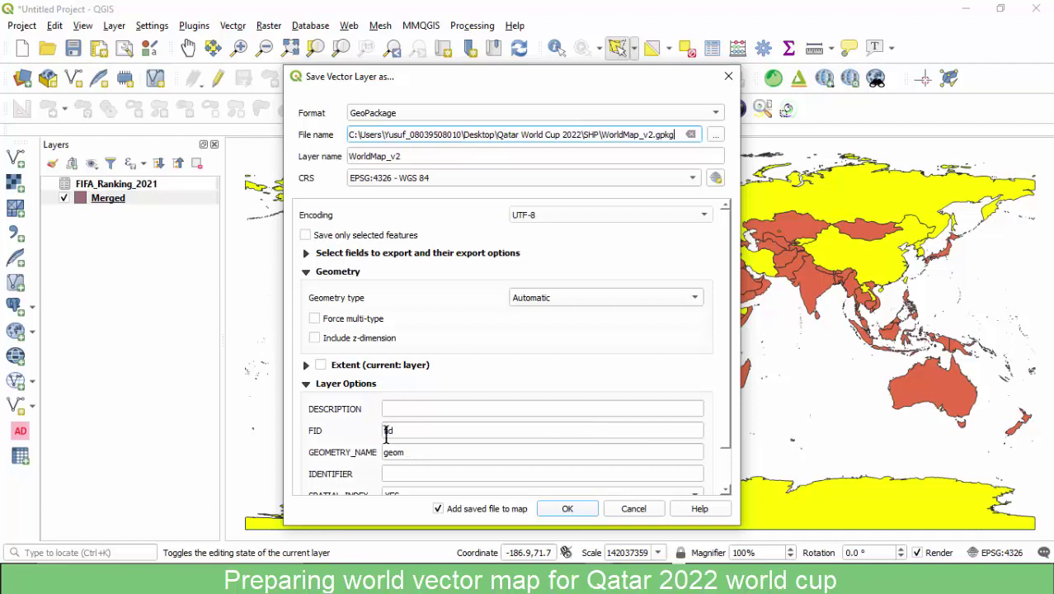
Set the export's FID column name to fid_new and export the layer, overwriting the whole WorldMap_v2 file.
left_click(411, 431)
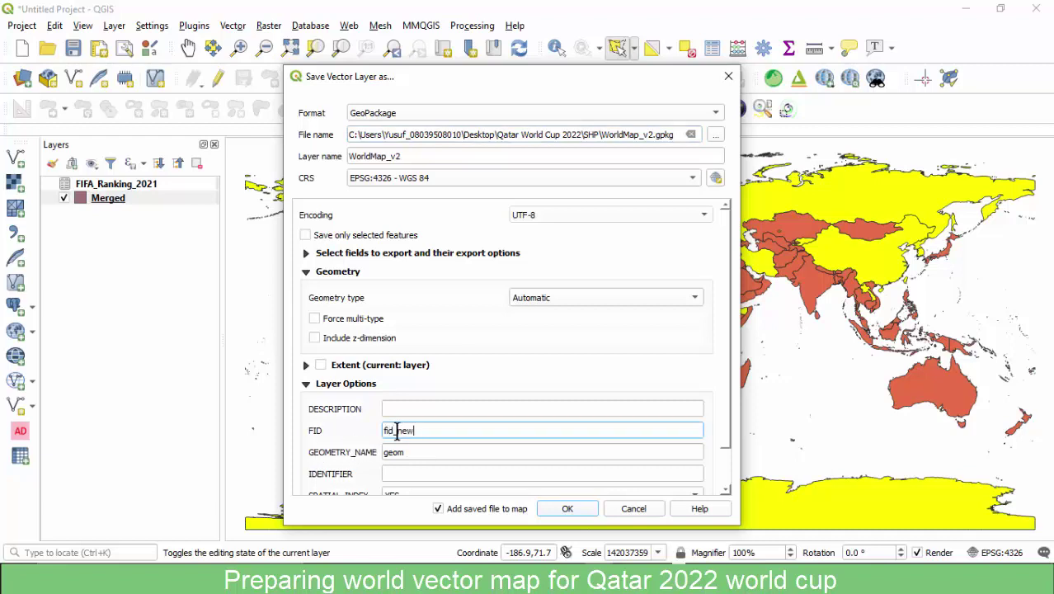
scroll(330, 441, "down", 1)
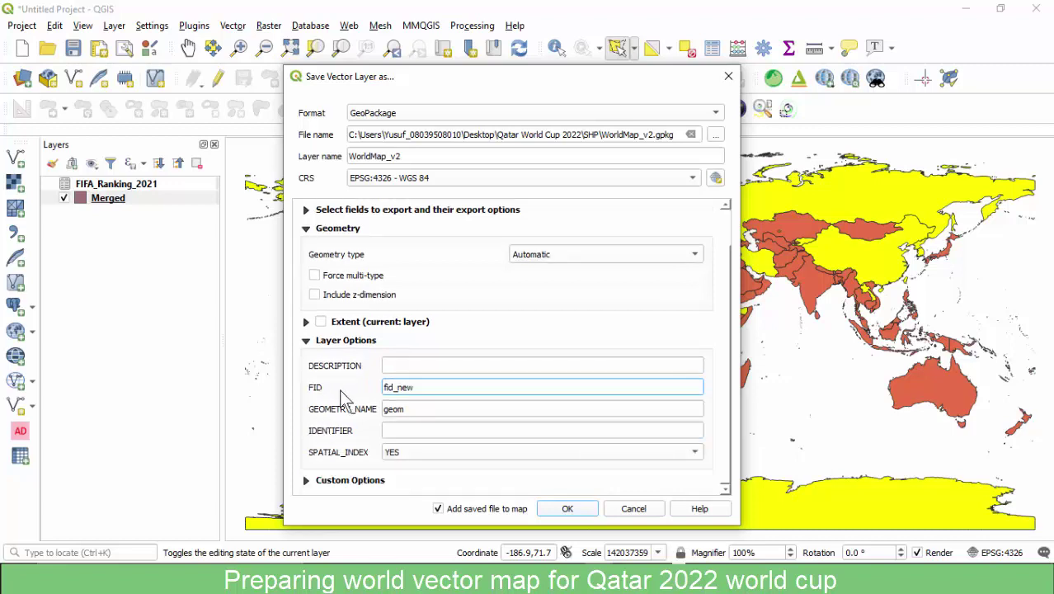
scroll(334, 421, "up", 1)
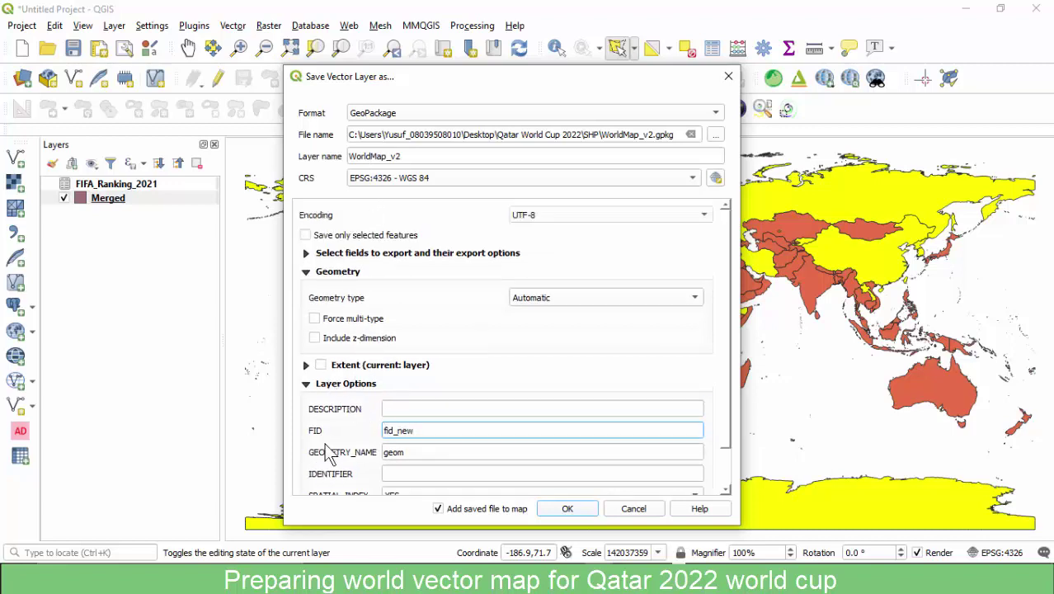
scroll(452, 426, "down", 1)
scroll(446, 369, "up", 1)
scroll(378, 458, "down", 1)
scroll(357, 422, "up", 1)
left_click(566, 508)
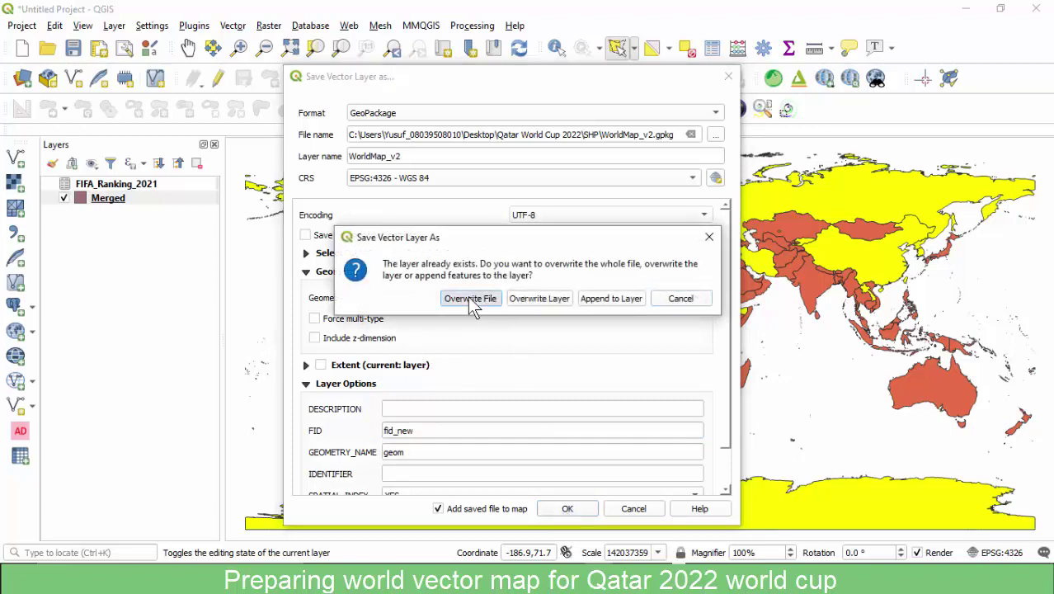
left_click(470, 299)
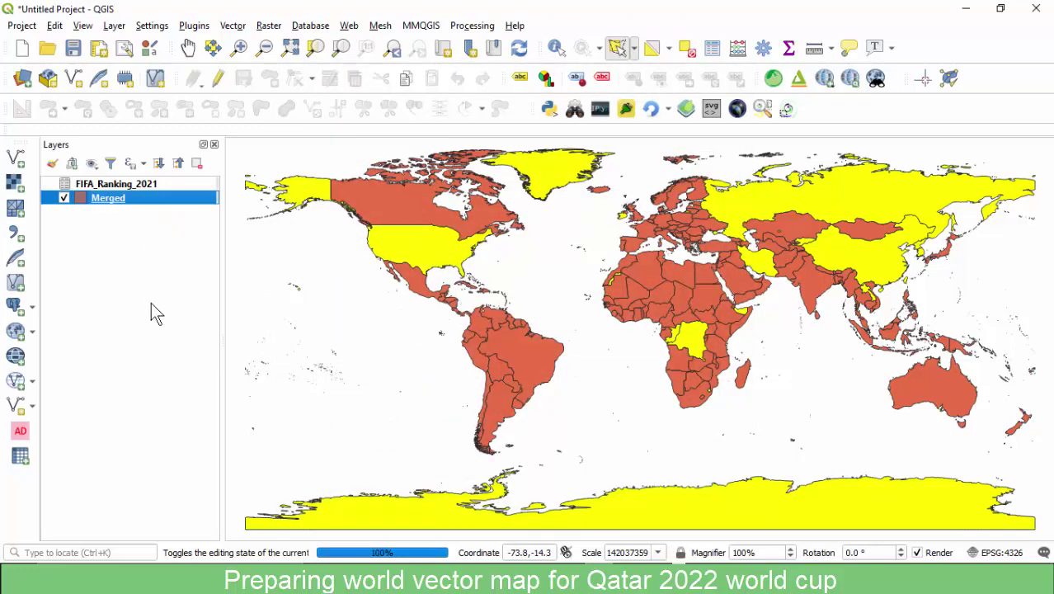
Remove the Merged layer from the project.
left_click(111, 215)
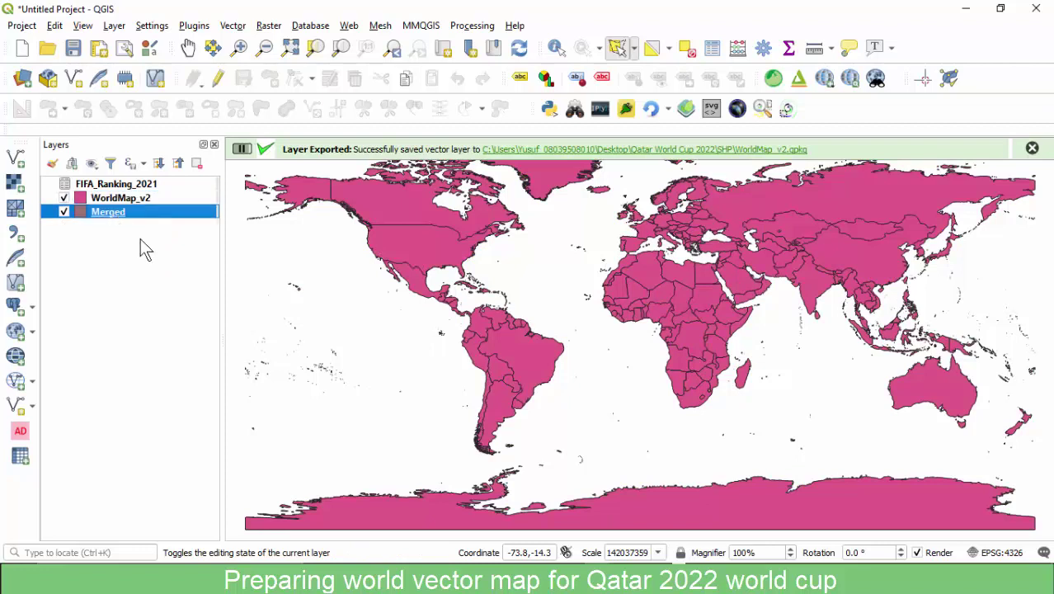
left_click(197, 163)
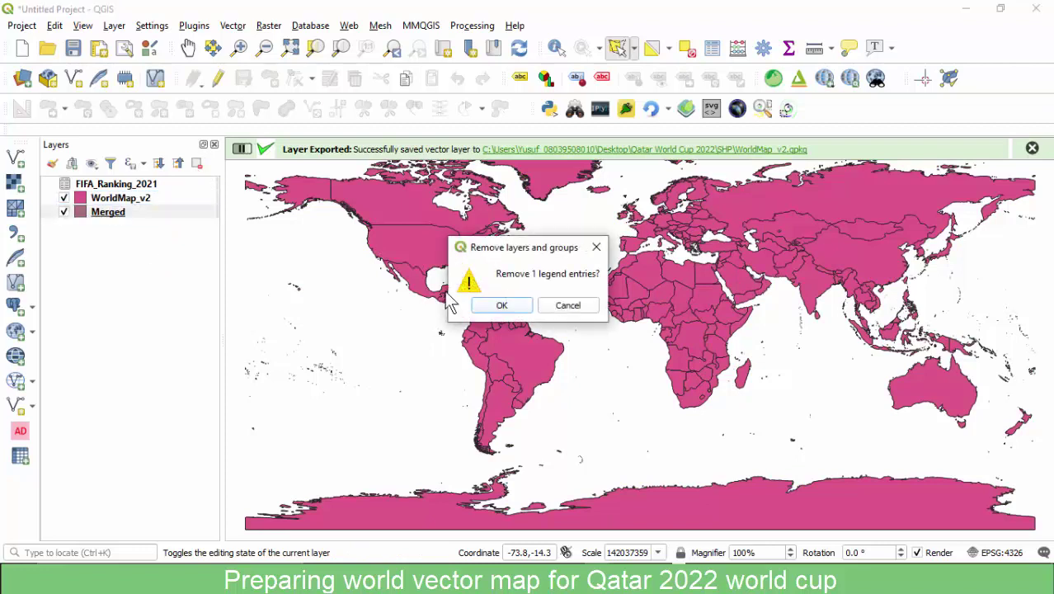
left_click(500, 306)
Open the WorldMap_v2 attribute table, widen it to show all columns, and sort it ascending by FR_Team.
right_click(122, 198)
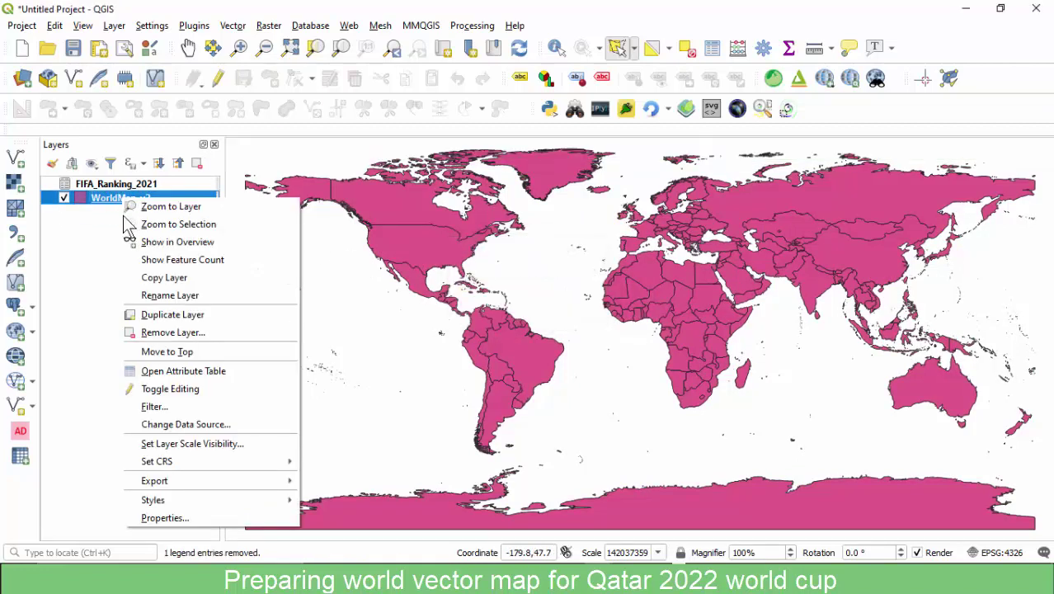
left_click(159, 372)
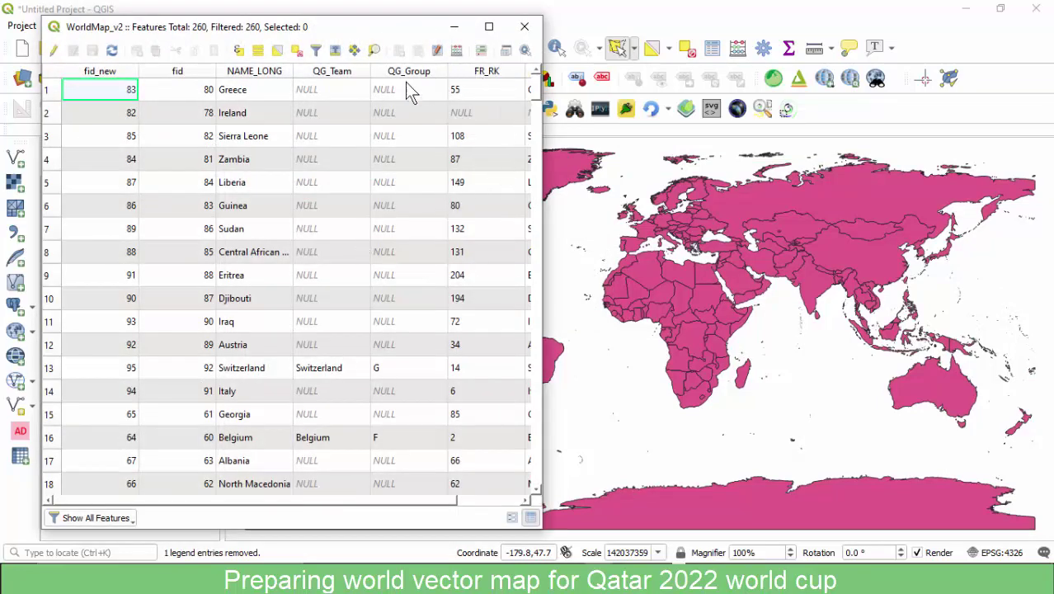
left_click_drag(540, 65, 700, 66)
left_click(568, 73)
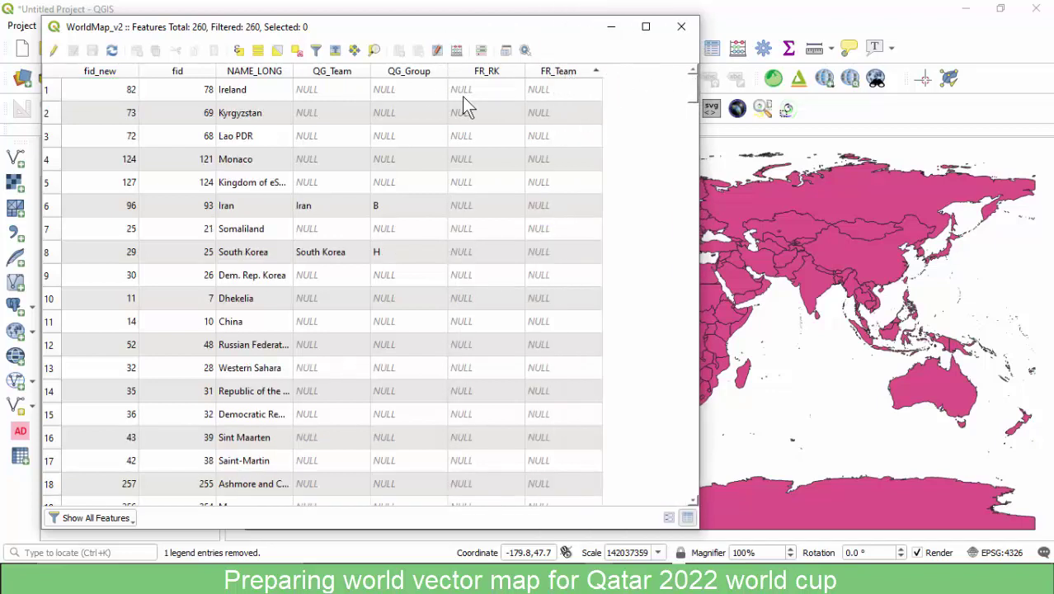
Select all WorldMap_v2 rows with an empty FR_Team, from Ireland through Siachen Glacier.
left_click(52, 90)
scroll(207, 184, "down", 20)
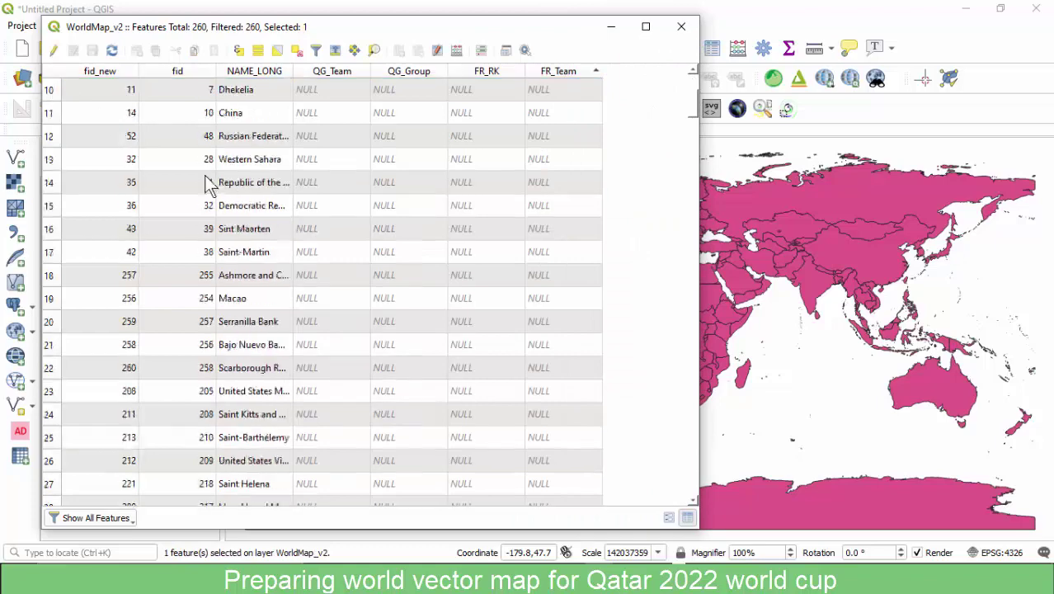
scroll(280, 316, "down", 5)
scroll(283, 317, "up", 5)
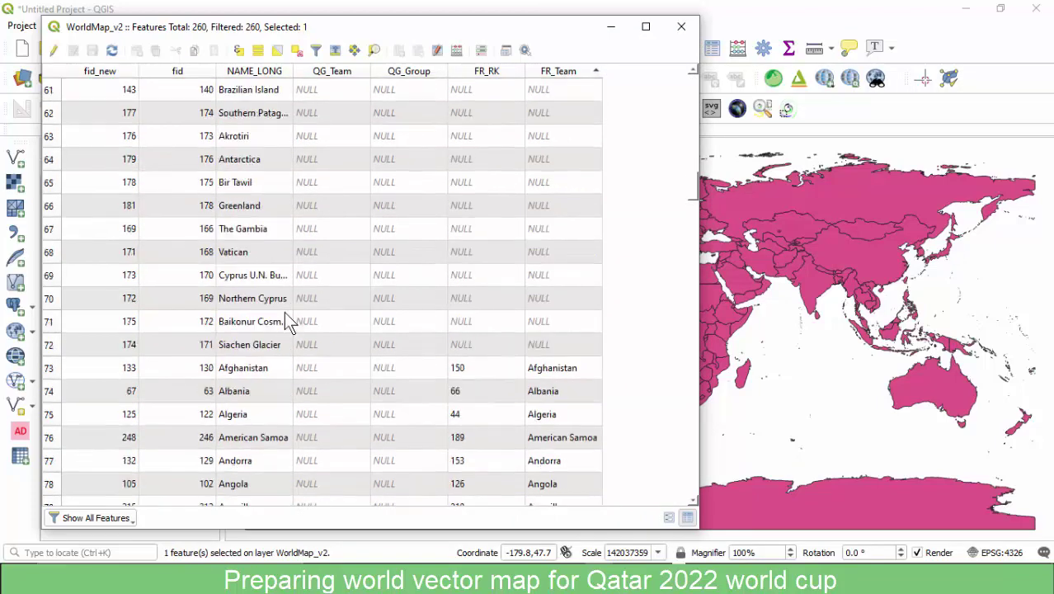
left_click(57, 345, "shift")
scroll(207, 330, "up", 8)
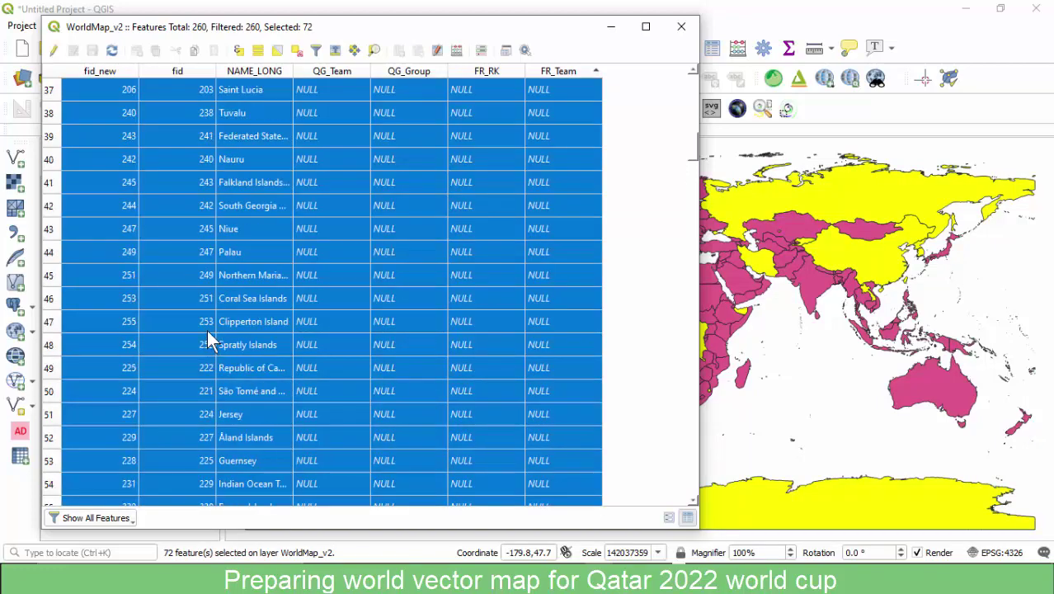
scroll(207, 334, "up", 12)
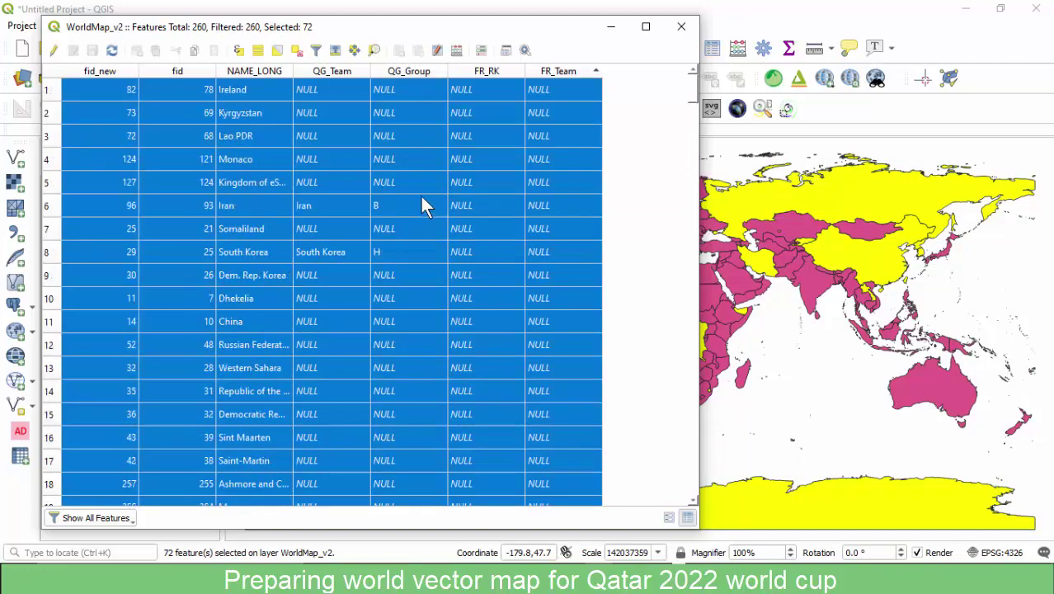
Sort the WorldMap_v2 table descending by QG_Group and review the World Cup teams for missing ranking data.
left_click(401, 74)
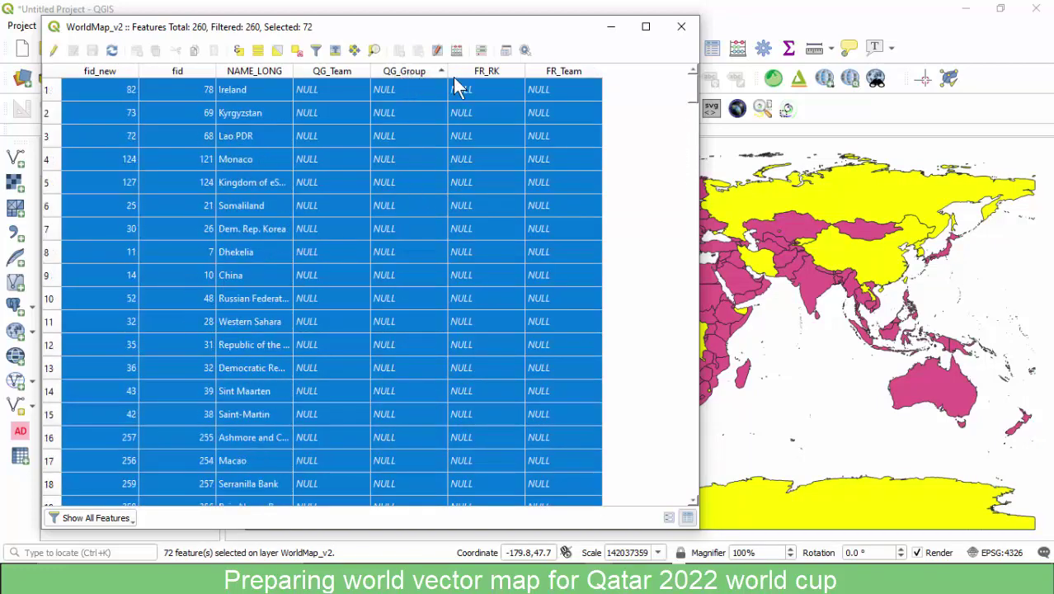
left_click(410, 73)
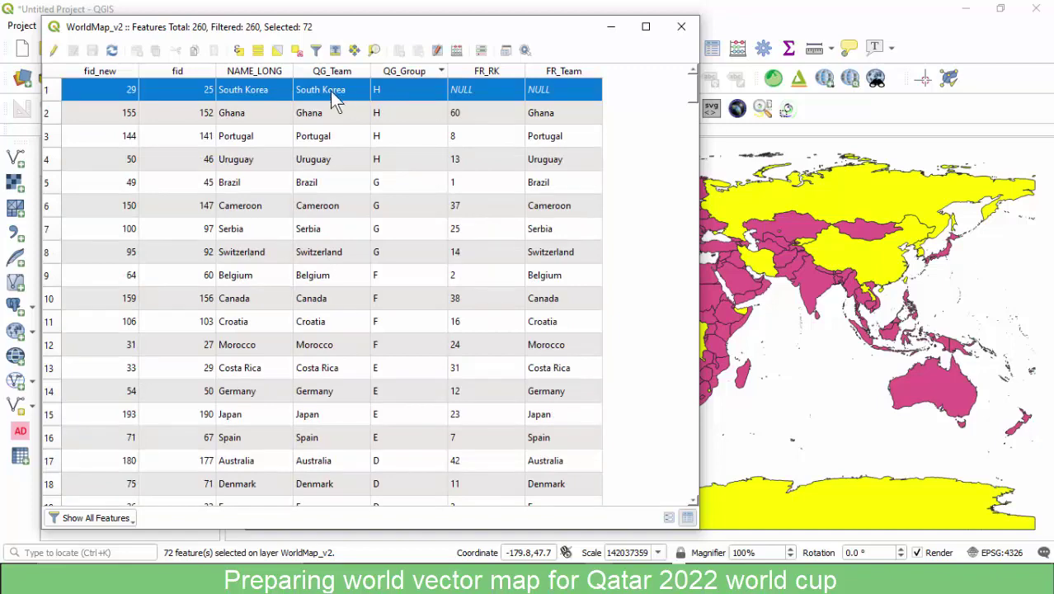
scroll(394, 185, "down", 10)
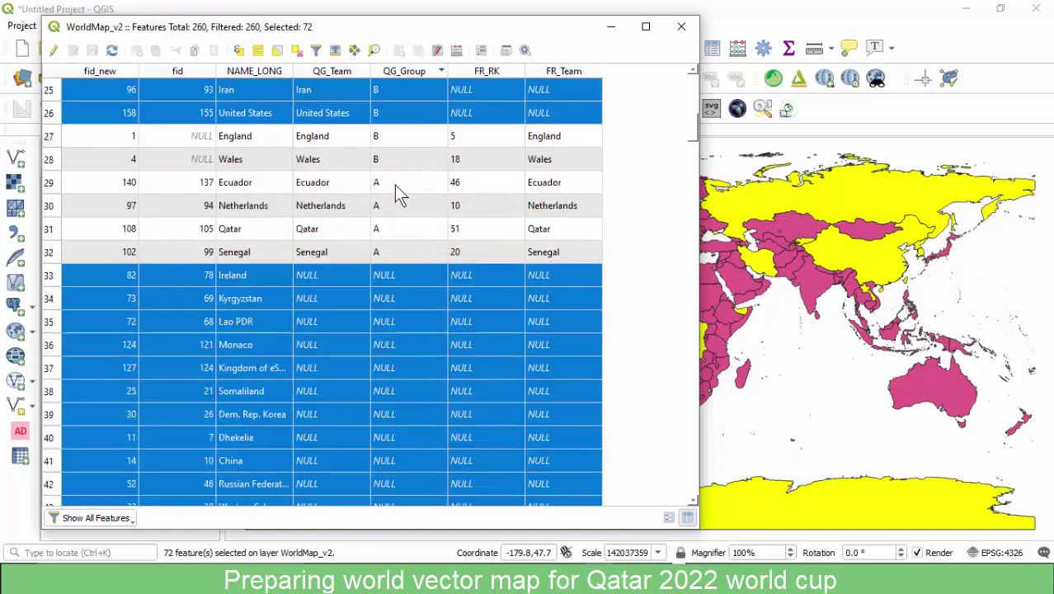
scroll(391, 186, "up", 4)
scroll(394, 189, "up", 6)
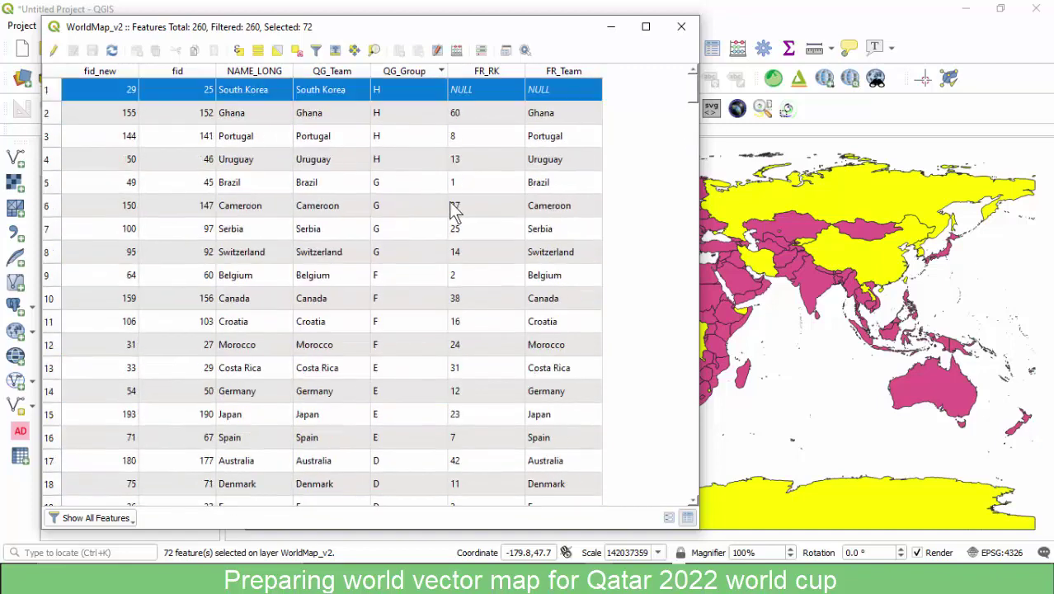
Open the FIFA_Ranking_2021 attribute table, narrow it, and move it beside the area for the WorldMap_v2 table.
left_click(25, 10)
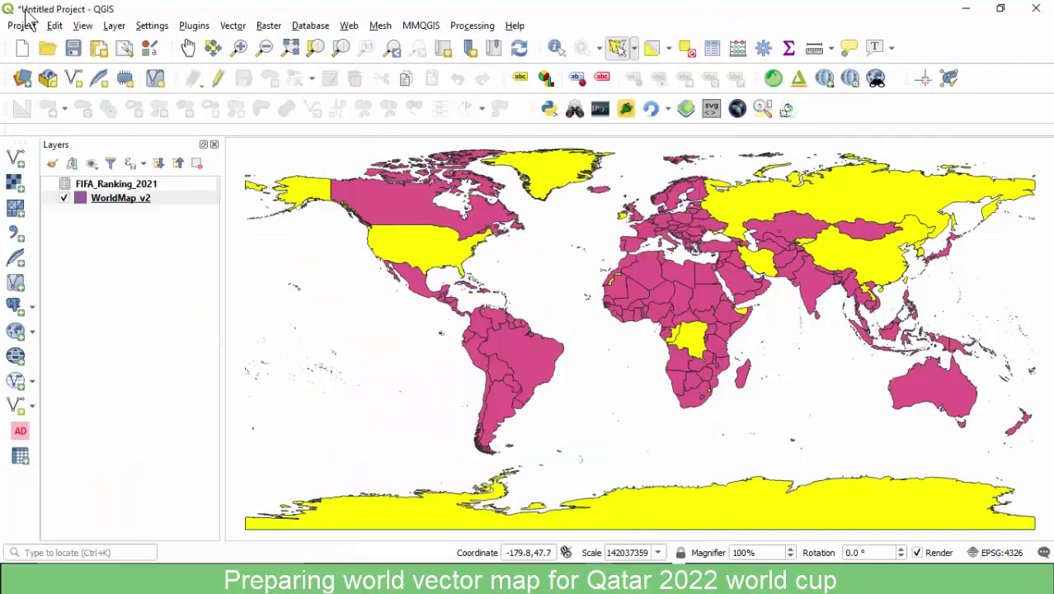
left_click(110, 185)
right_click(109, 185)
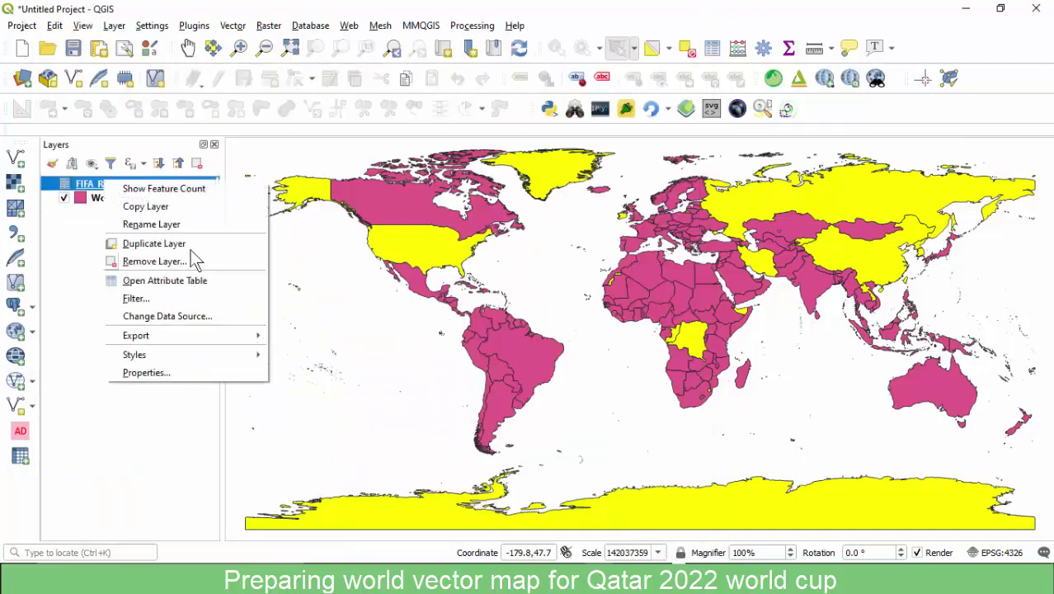
left_click(161, 279)
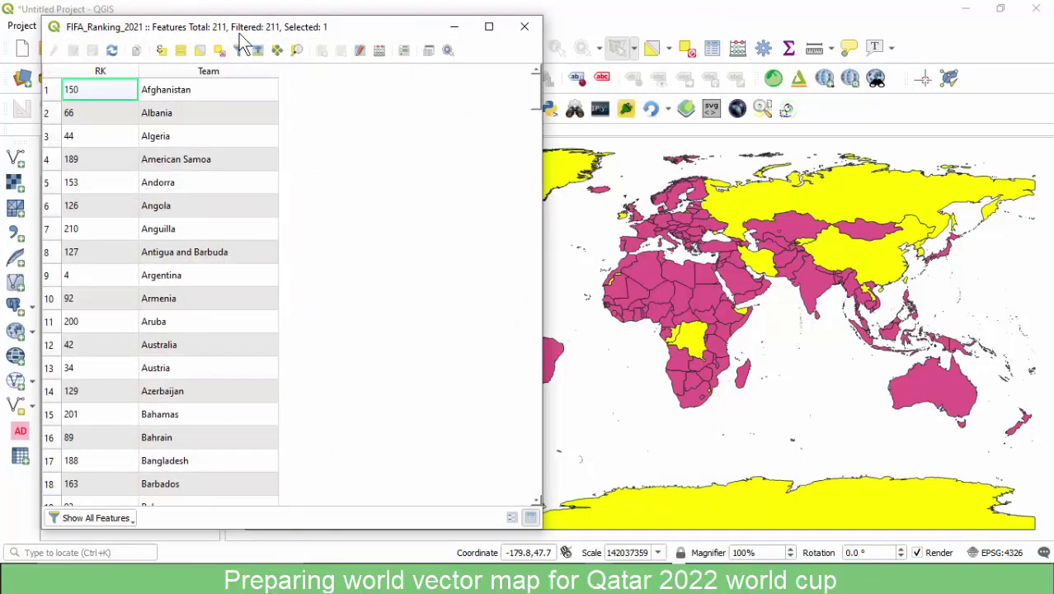
left_click_drag(235, 29, 735, 24)
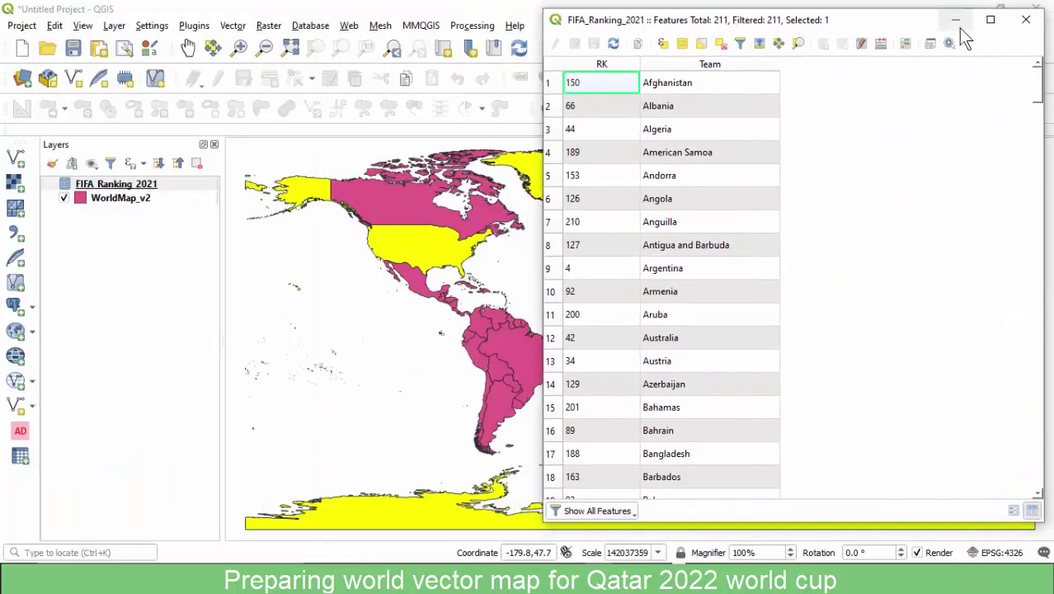
left_click_drag(1050, 42, 878, 41)
left_click_drag(749, 30, 767, 33)
left_click_drag(846, 33, 840, 35)
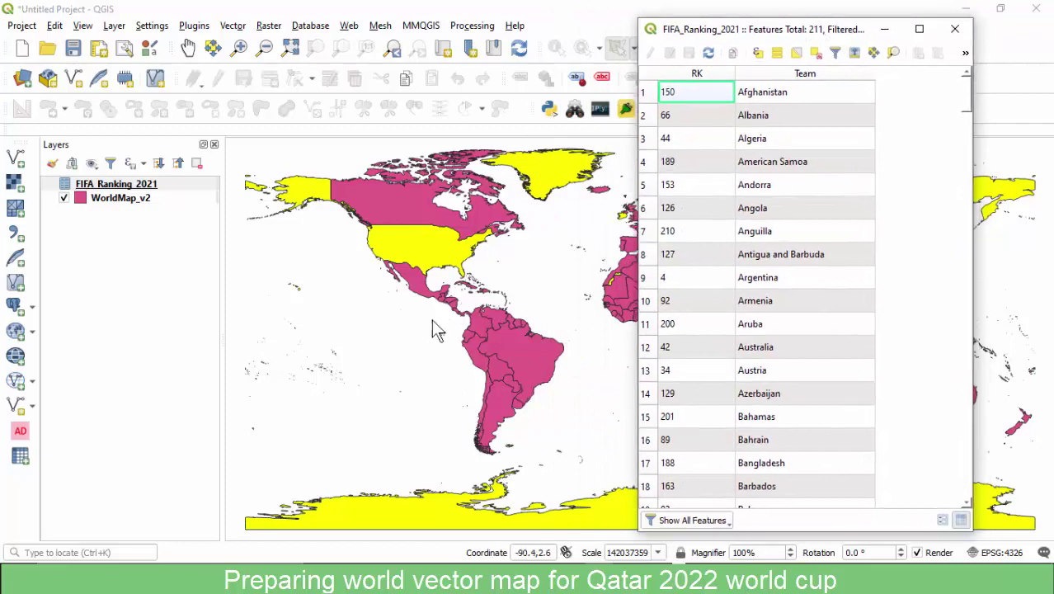
Bring back the WorldMap_v2 table, find Korea Republic in the FIFA_Ranking_2021 table, and arrange both tables side by side.
mouse_move(602, 546)
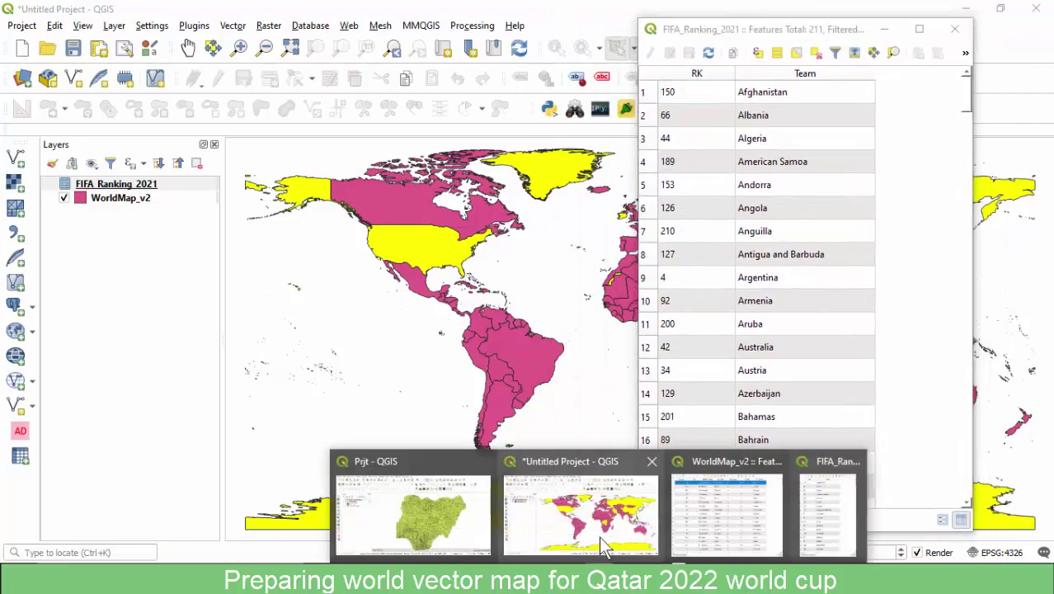
left_click(706, 498)
scroll(858, 278, "down", 20)
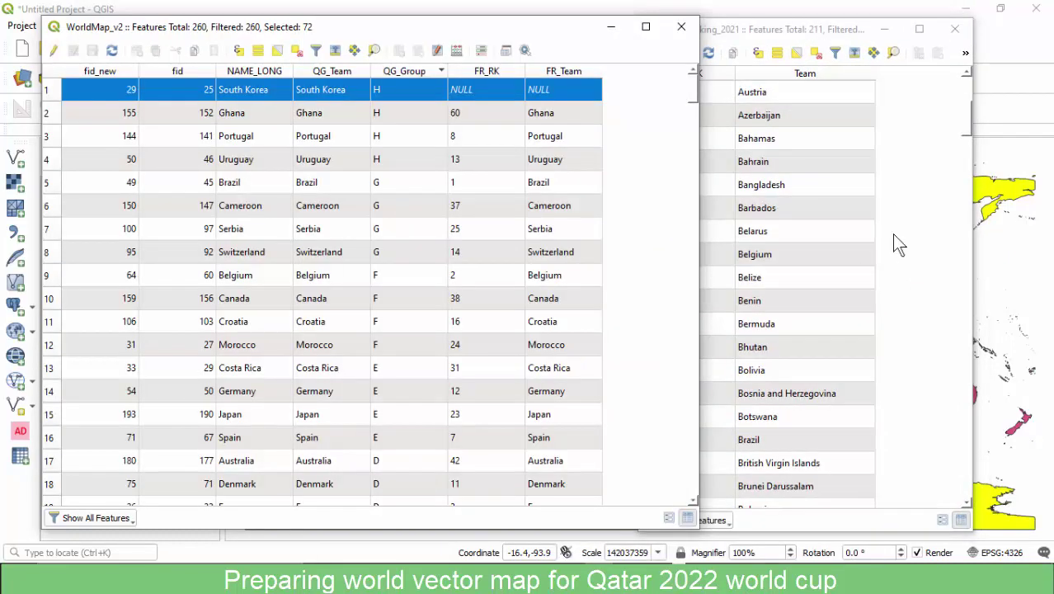
scroll(869, 333, "down", 5)
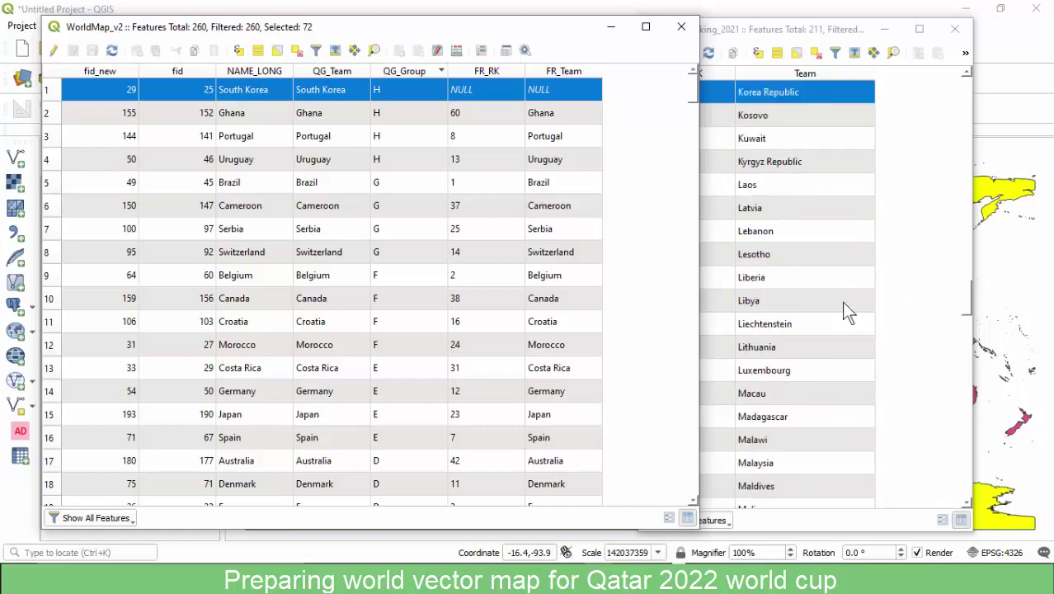
scroll(842, 301, "up", 2)
left_click(919, 197)
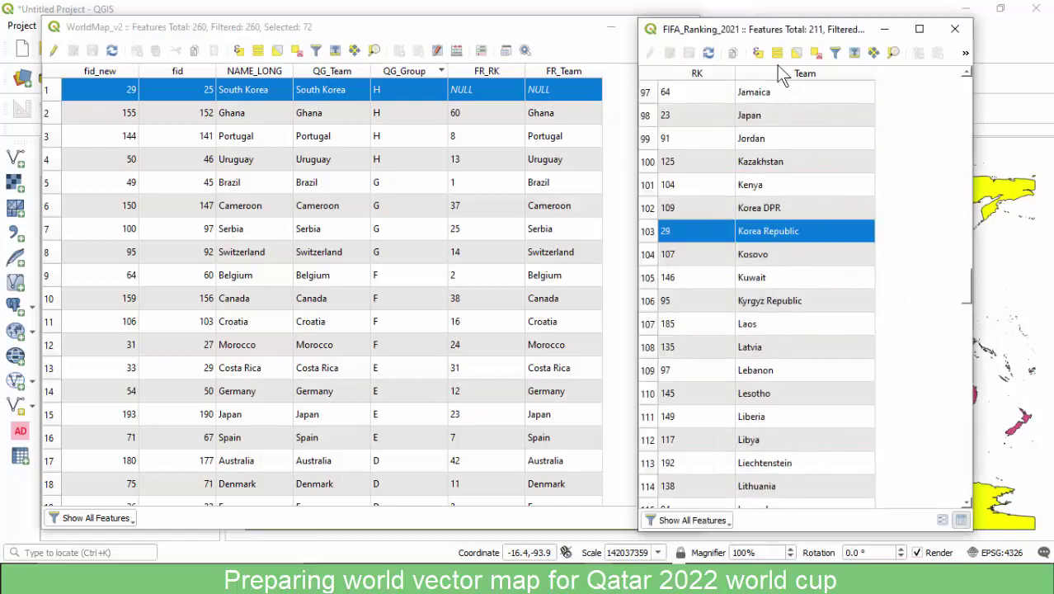
left_click_drag(718, 33, 805, 41)
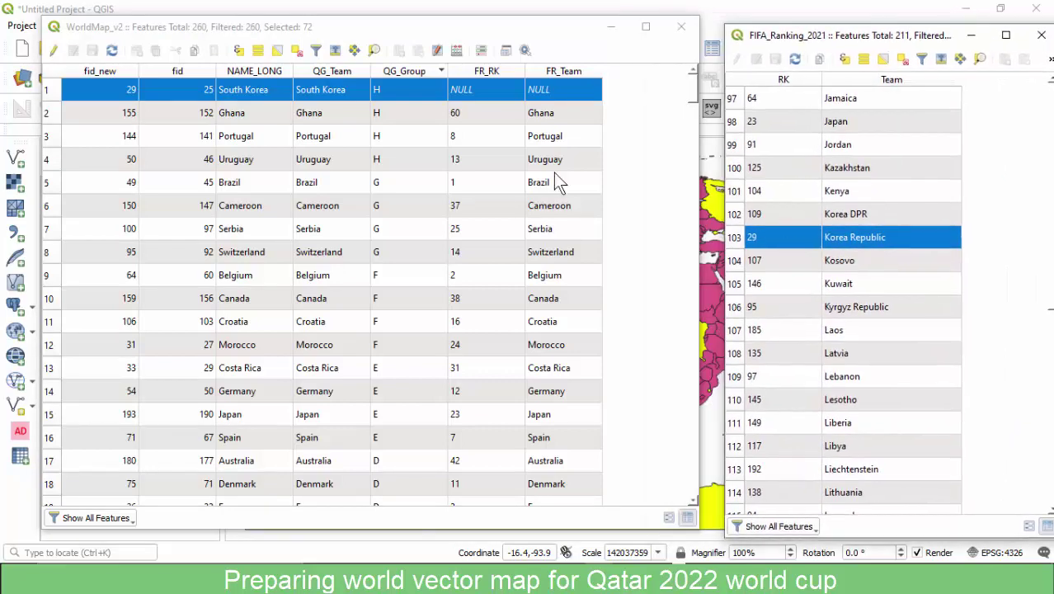
Enable editing on WorldMap_v2 and fill the South Korea row with FR_RK 29 and FR_Team South Korea, copied from its QG_Team value.
left_click(53, 50)
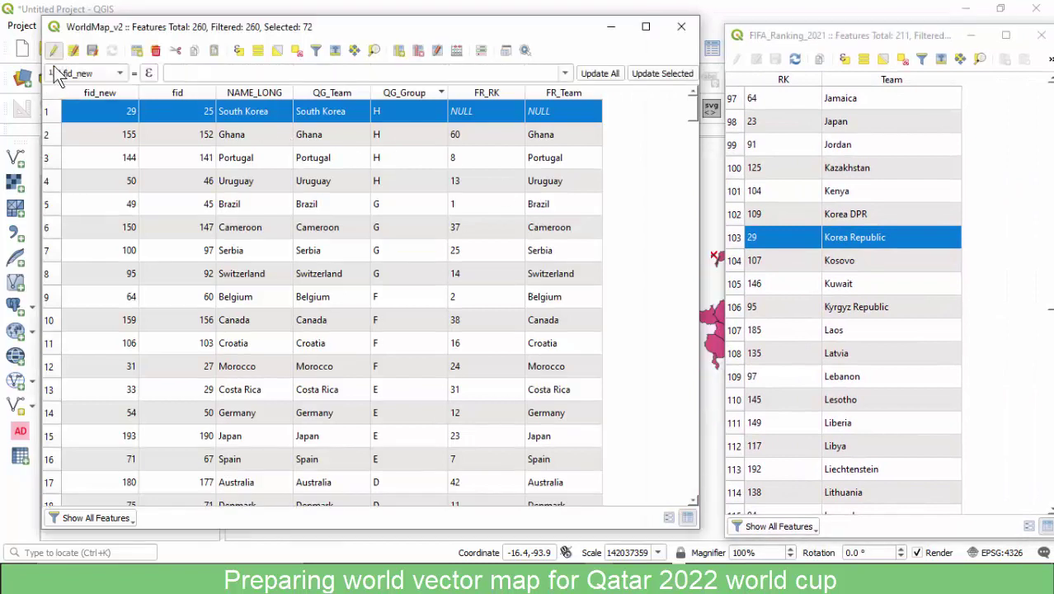
double_click(484, 113)
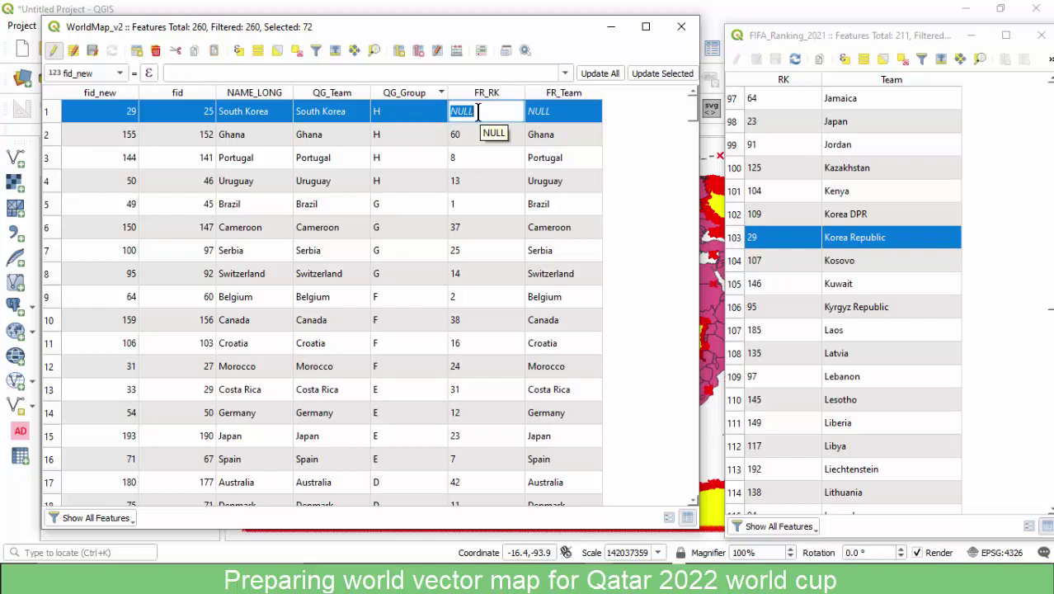
type("29")
double_click(556, 109)
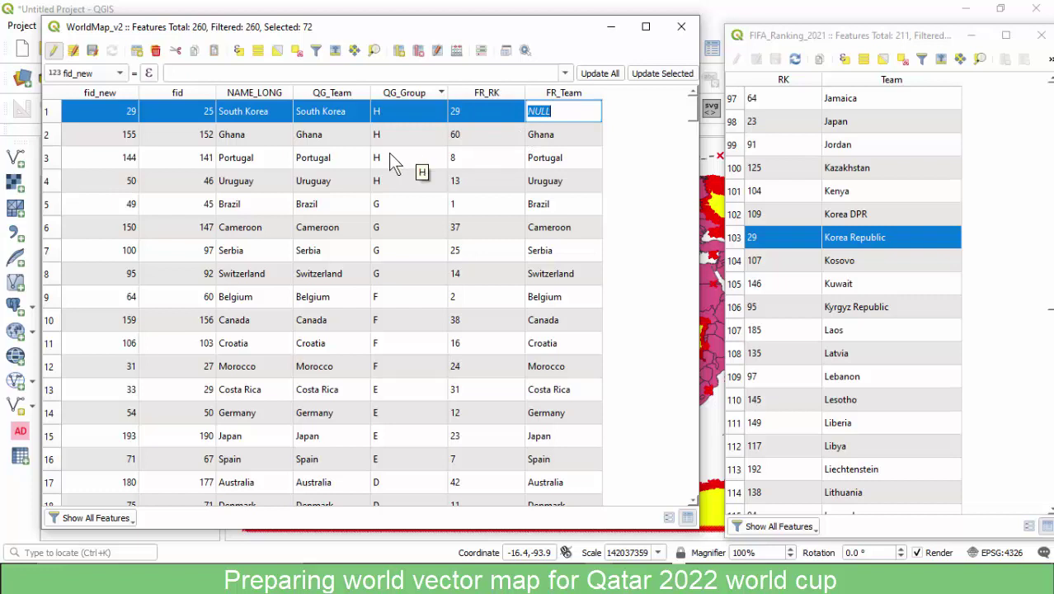
double_click(327, 113)
key("ctrl+c")
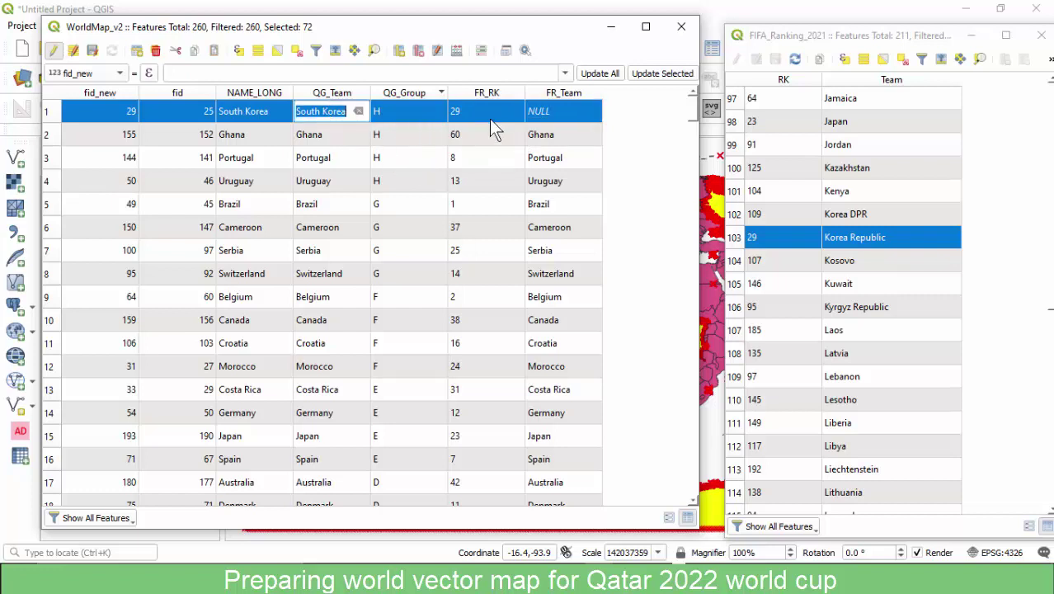
double_click(561, 110)
key("ctrl+v")
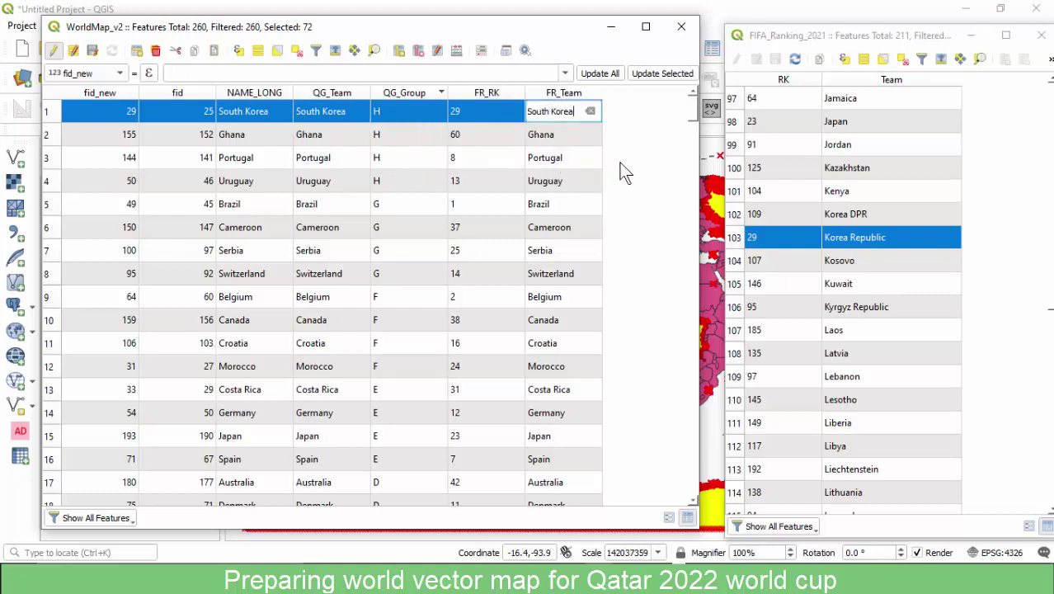
key("Return")
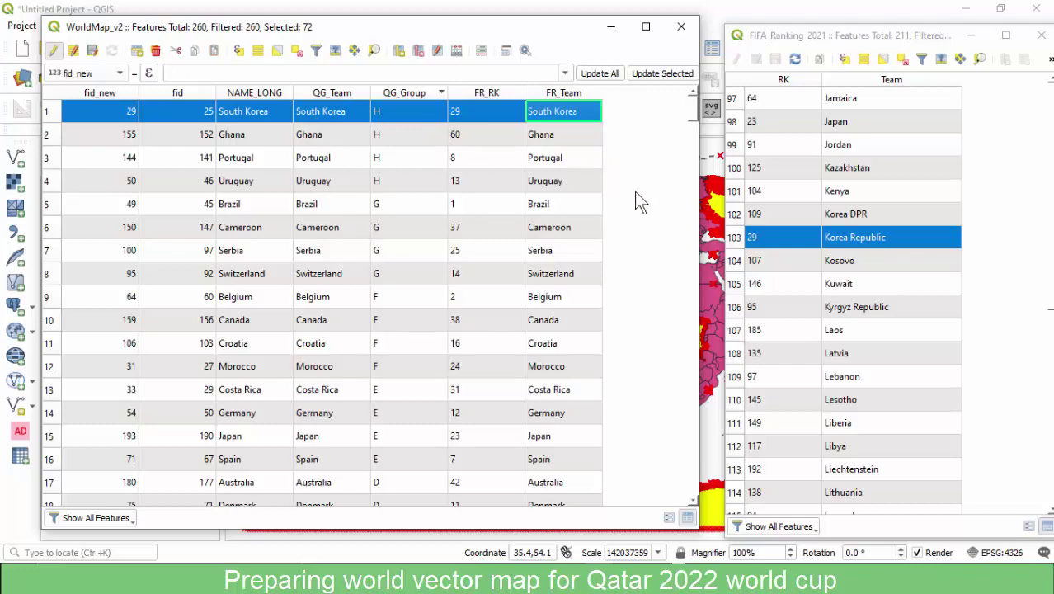
Find and select IR Iran in the FIFA_Ranking_2021 table, and open the FR_RK value of Iran in WorldMap_v2 for editing.
scroll(635, 202, "down", 5)
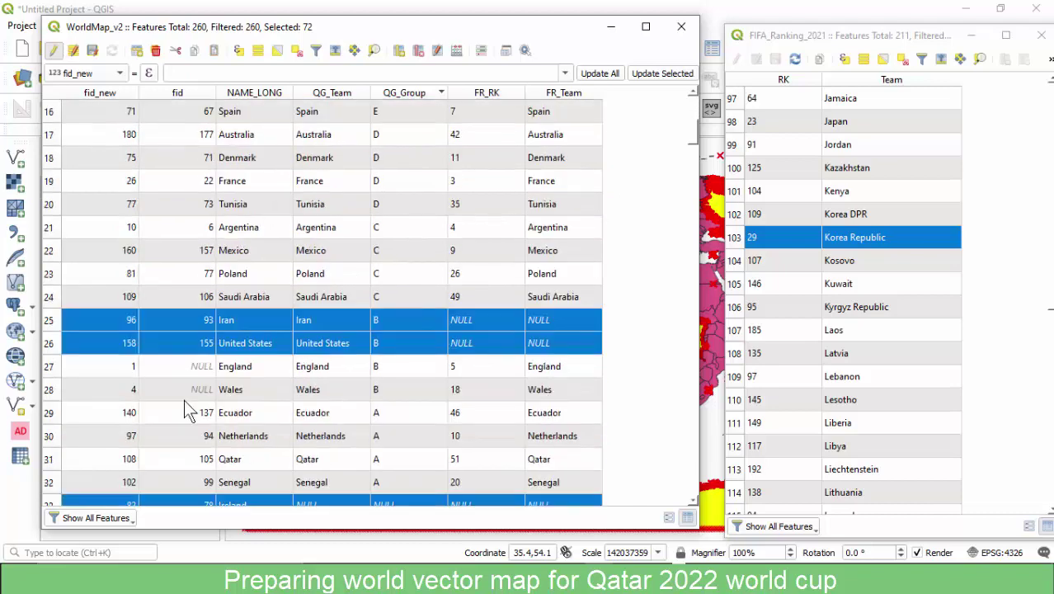
scroll(186, 388, "down", 1)
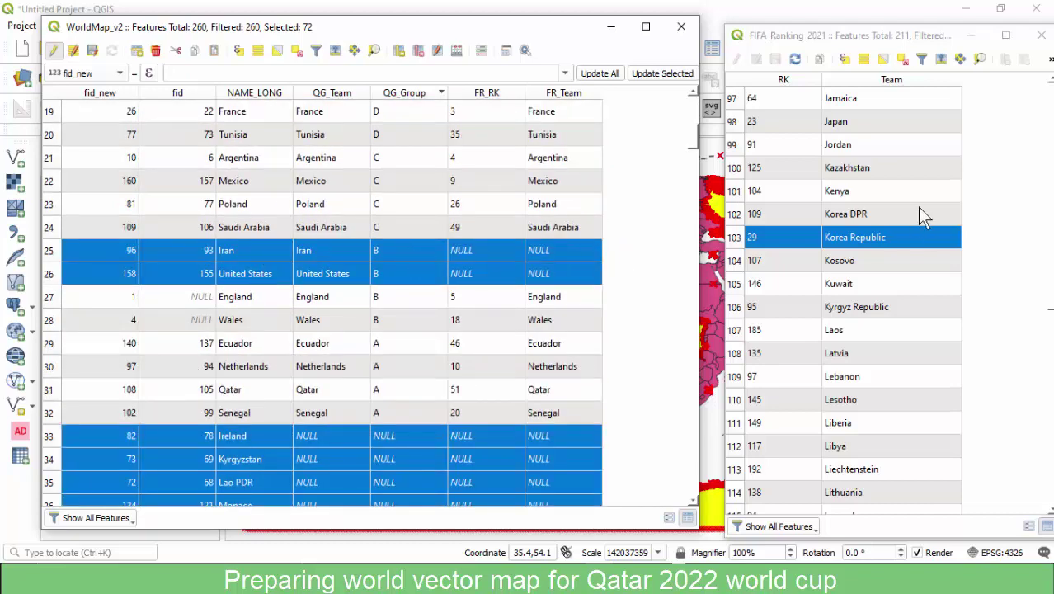
left_click(978, 209)
scroll(967, 219, "down", 13)
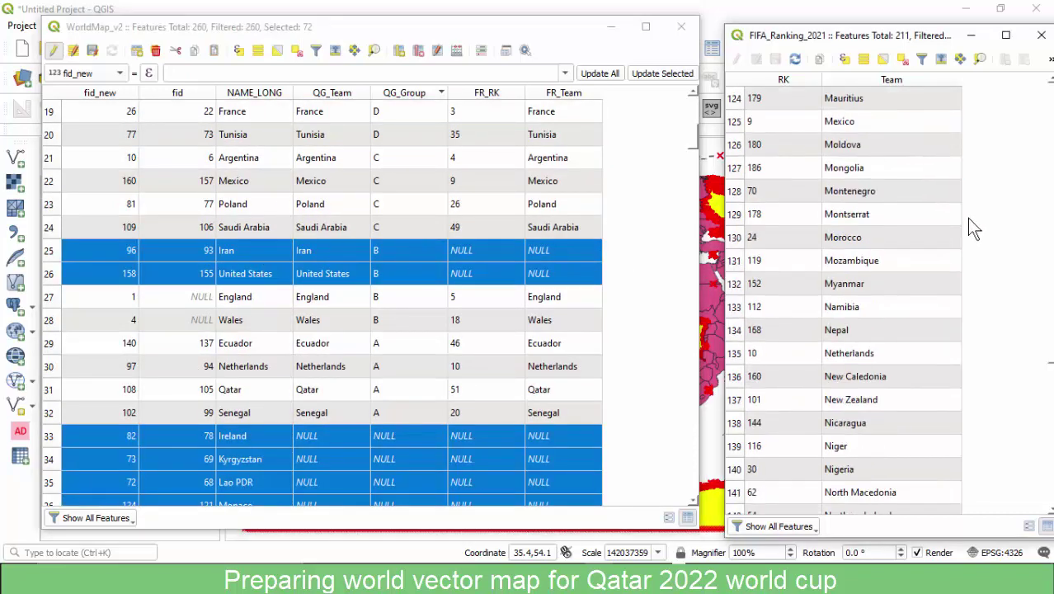
scroll(967, 217, "down", 5)
scroll(966, 216, "up", 14)
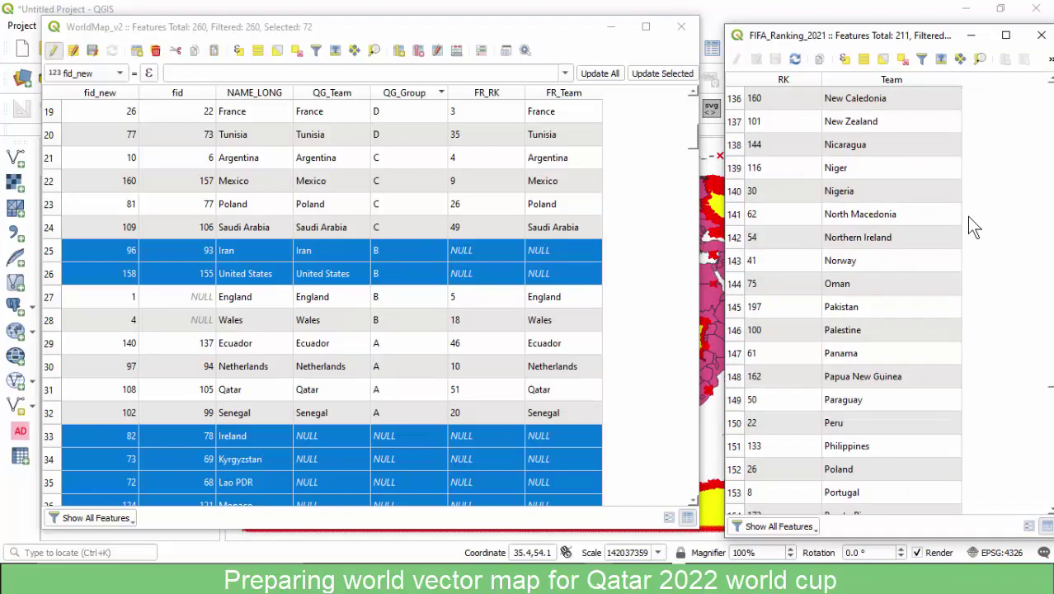
scroll(966, 216, "up", 8)
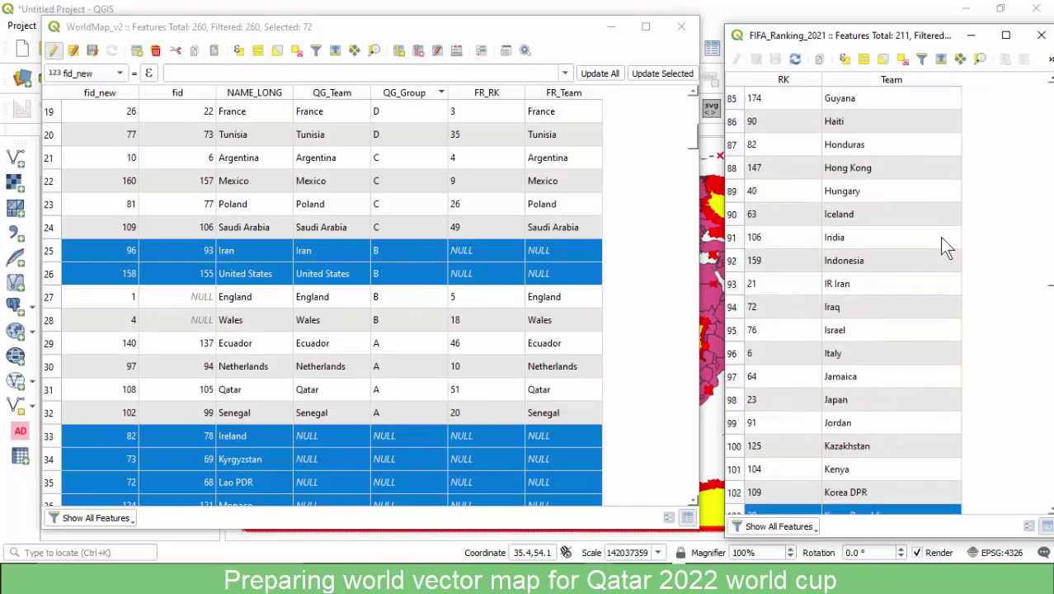
left_click(738, 285)
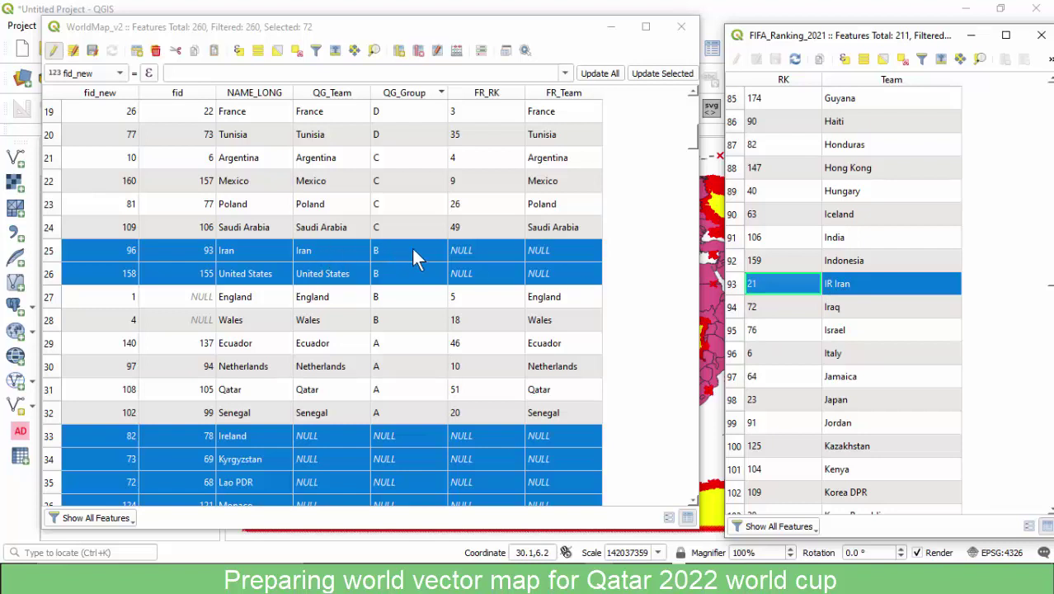
double_click(484, 249)
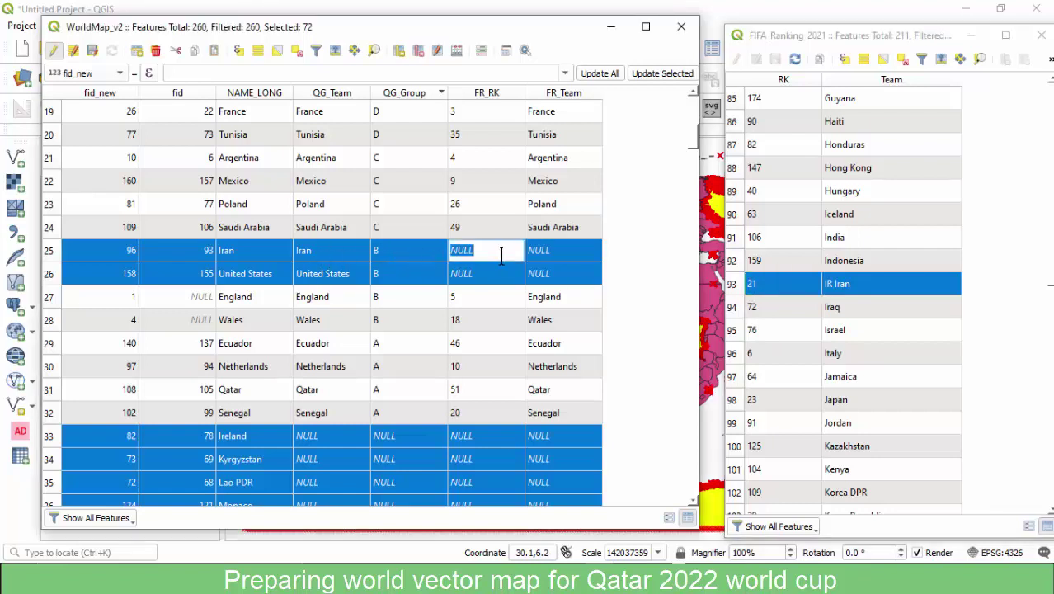
Fill in Iran's row in WorldMap_v2 with FR_RK 21 and its QG_Team name, Iran, as FR_Team.
type("21")
double_click(572, 247)
double_click(324, 255)
key("ctrl+c")
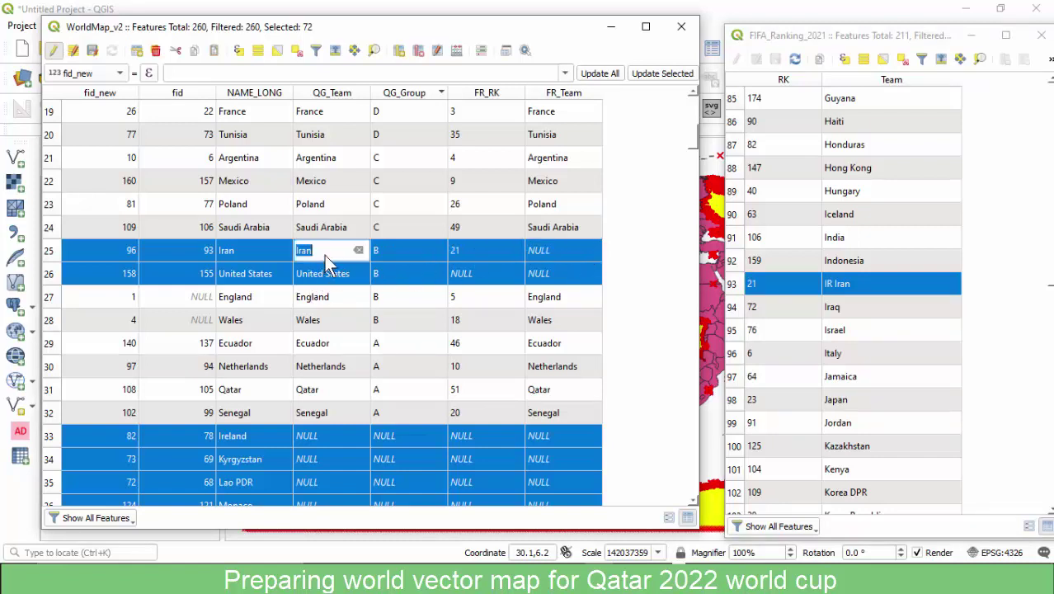
double_click(558, 252)
key("ctrl+v")
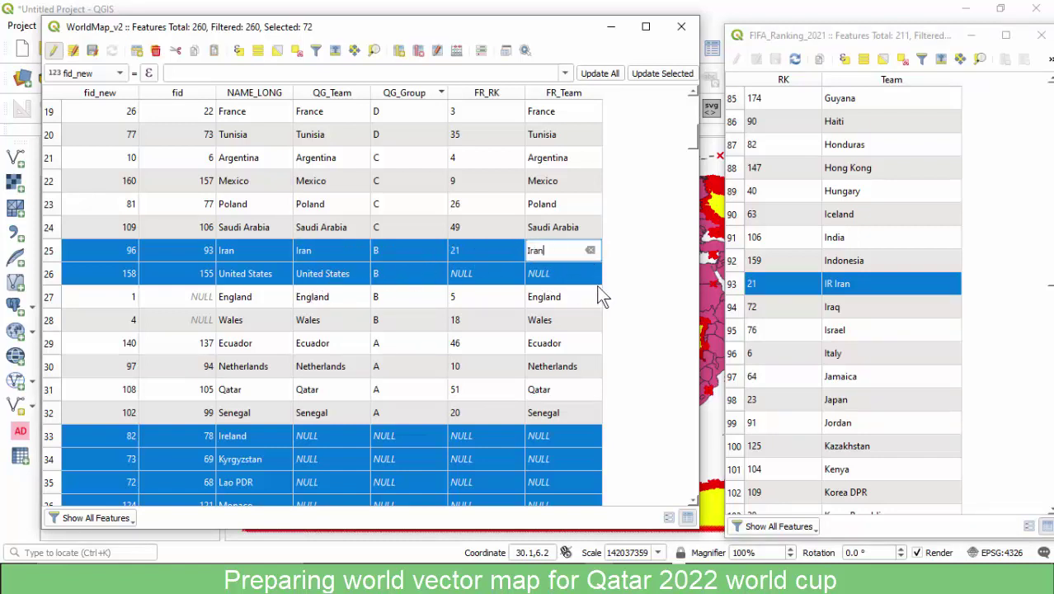
key("Return")
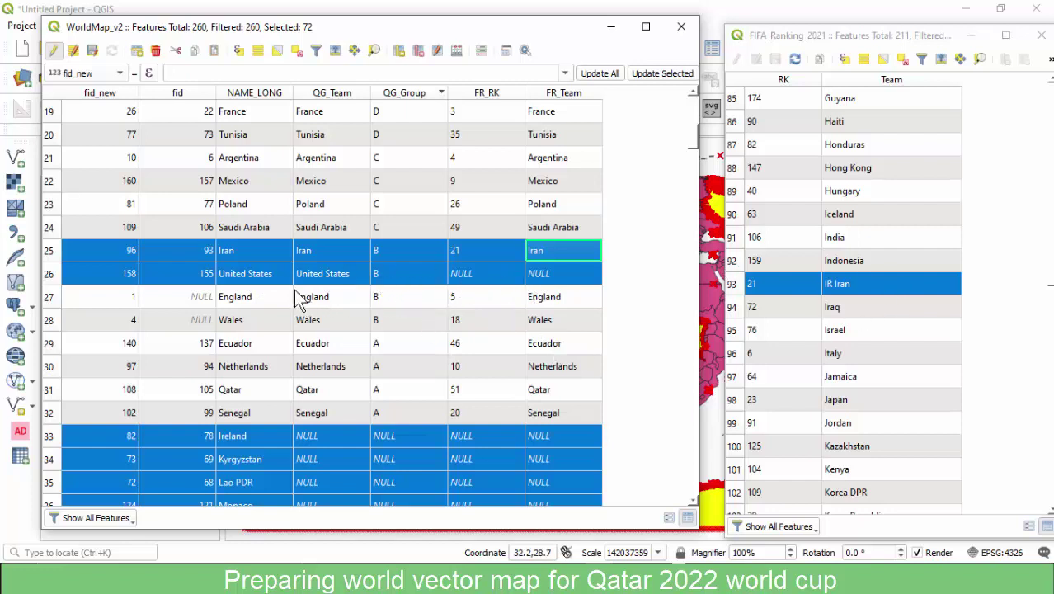
Find USA in the FIFA ranking table and set FR_RK to 15 for United States in WorldMap_v2.
scroll(943, 262, "down", 20)
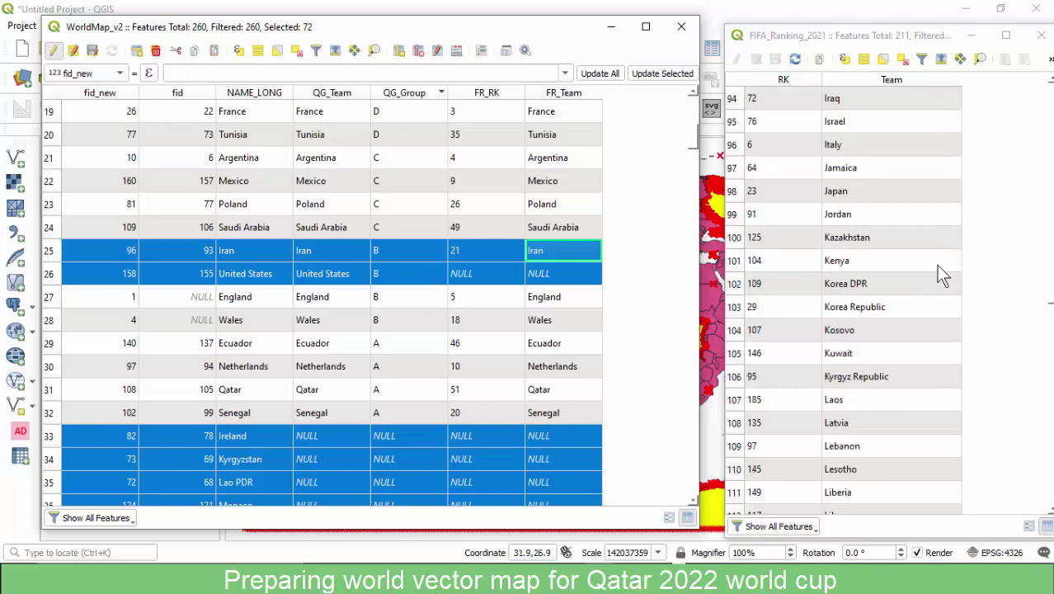
scroll(929, 279, "down", 13)
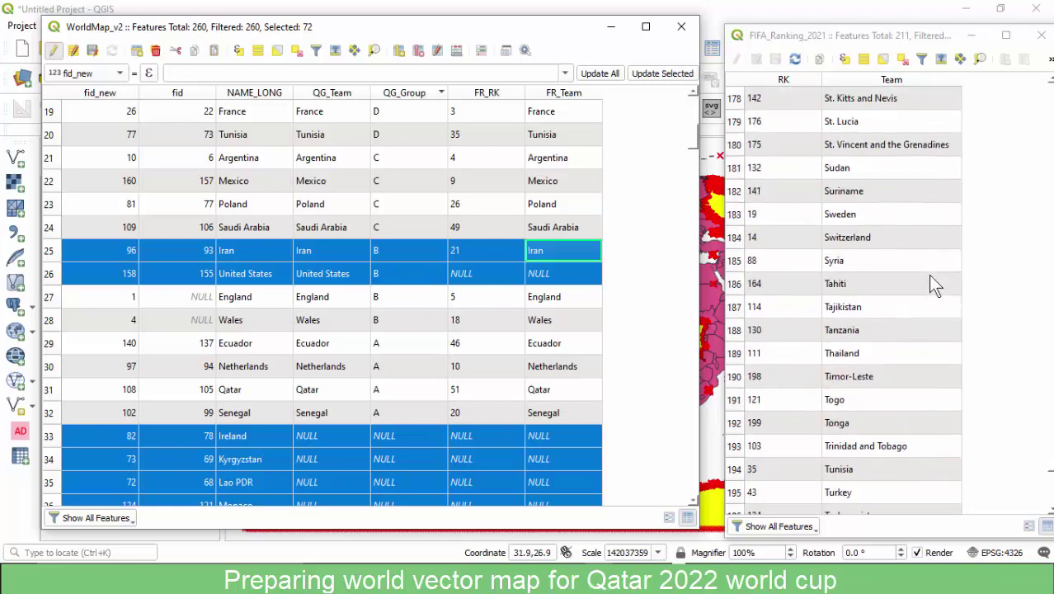
left_click(848, 316)
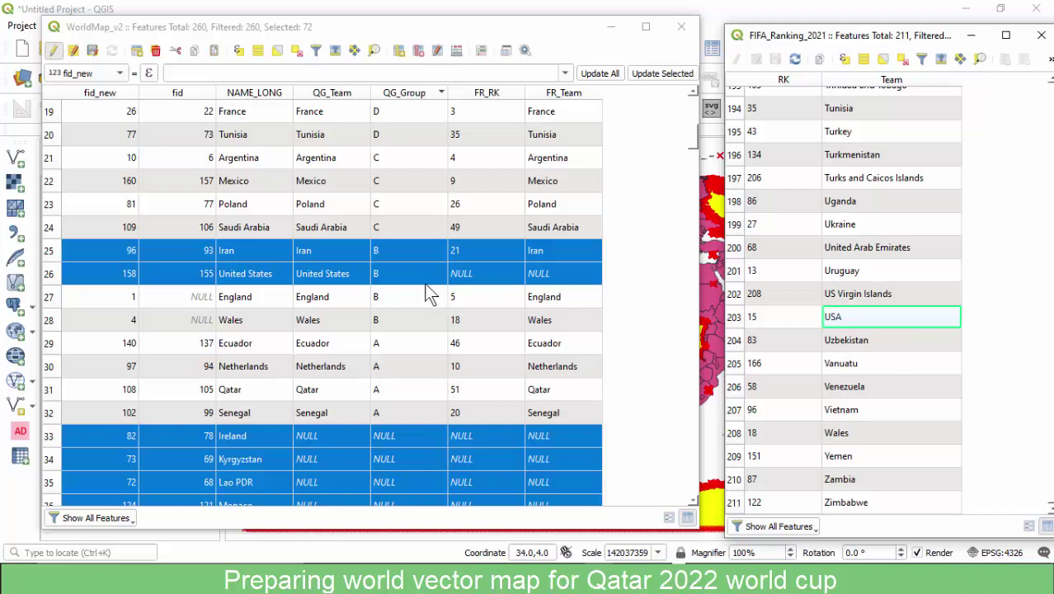
double_click(486, 273)
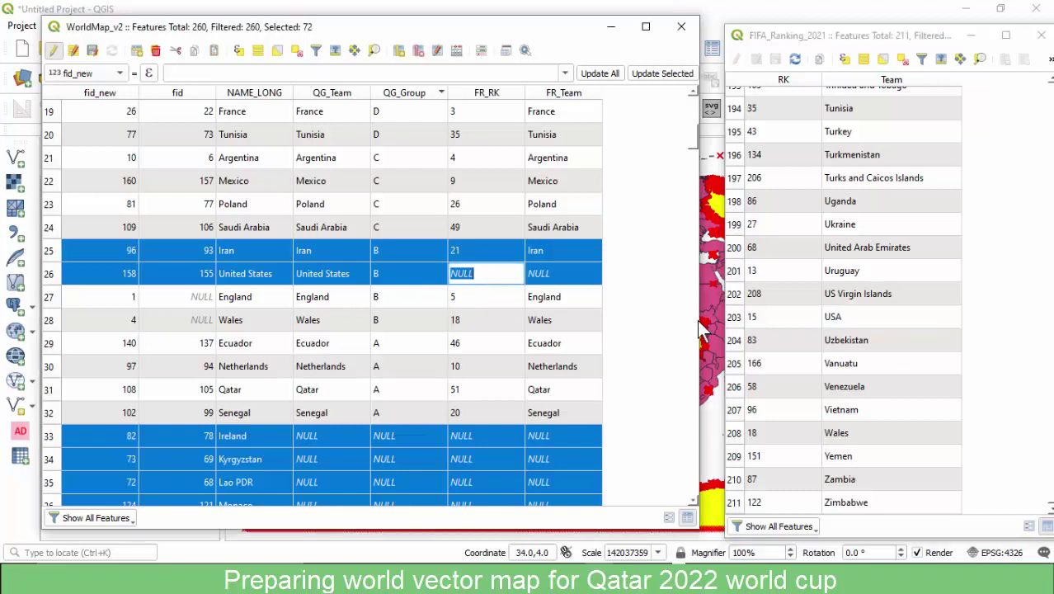
left_click(746, 316)
left_click(472, 278)
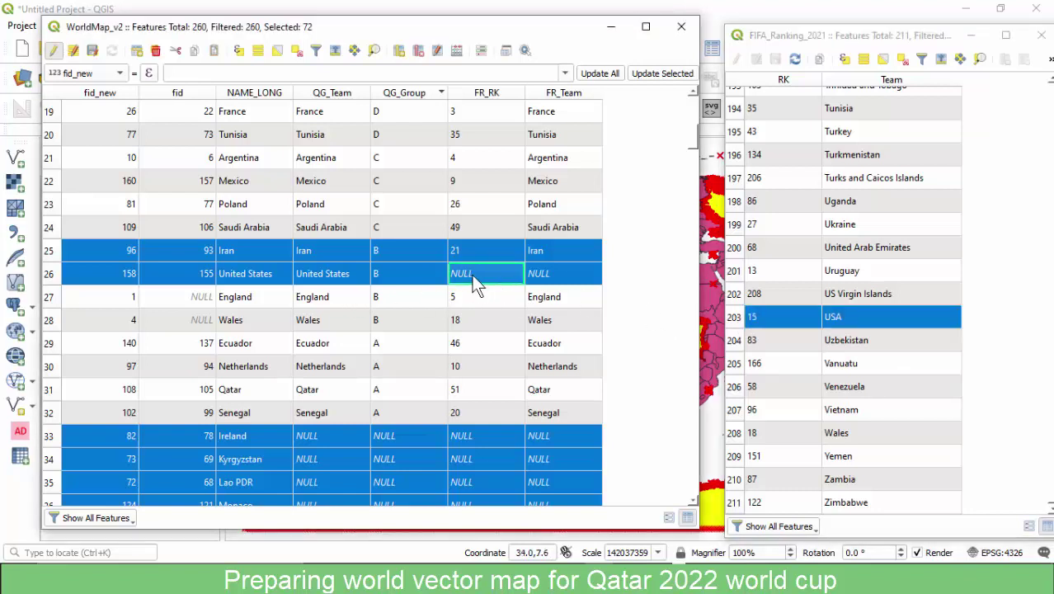
double_click(474, 278)
type("15")
Copy the United States name from QG_Team into the FR_Team field of the same row.
left_click(552, 272)
double_click(345, 283)
key("ctrl+c")
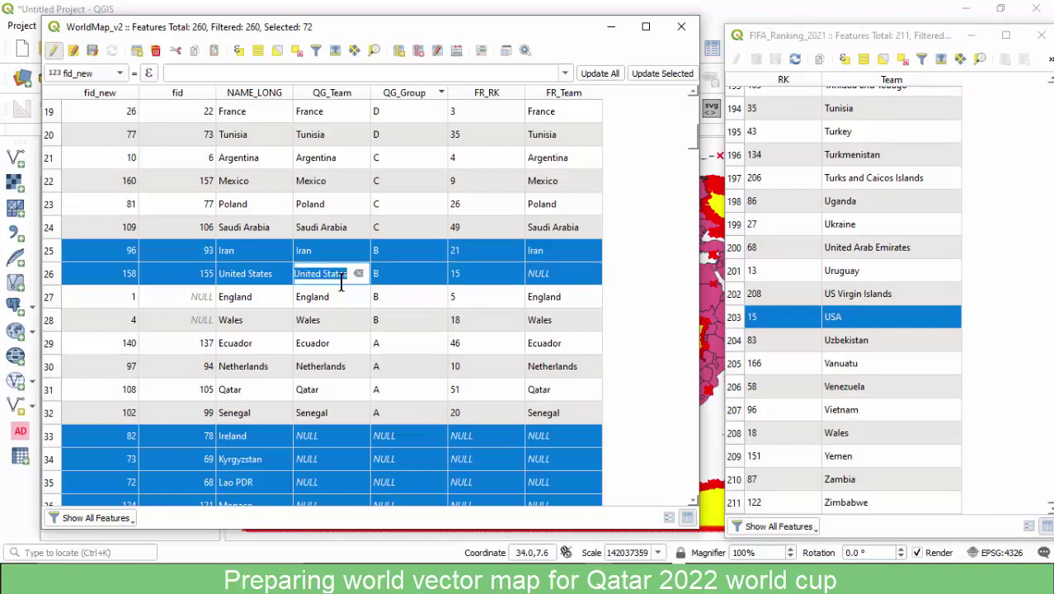
double_click(552, 278)
key("ctrl+v")
key("Return")
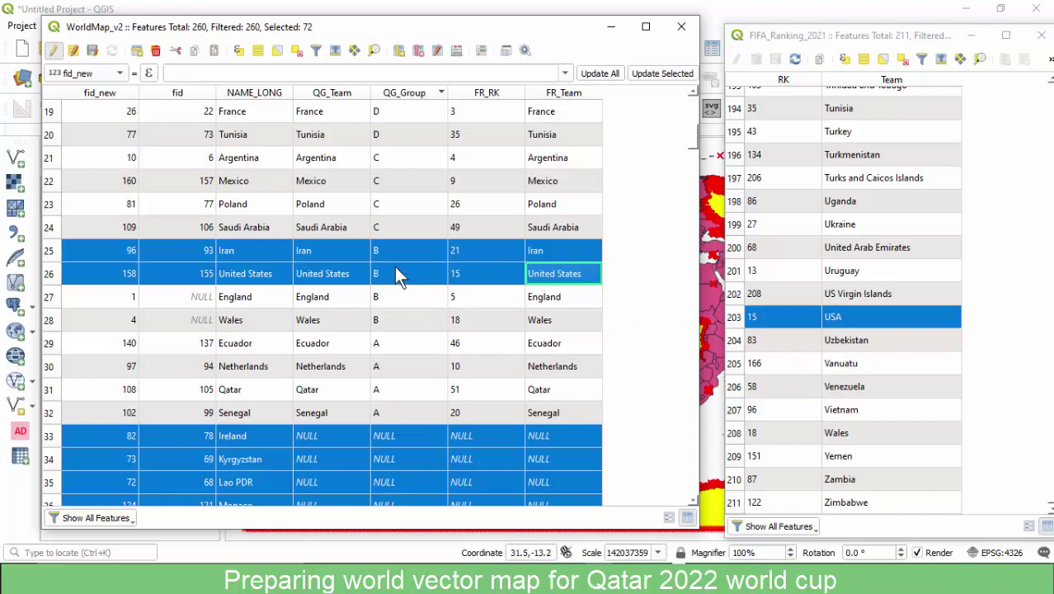
Review the group, ranking and team values of all World Cup teams in groups A to H.
scroll(353, 285, "down", 2)
scroll(354, 284, "up", 8)
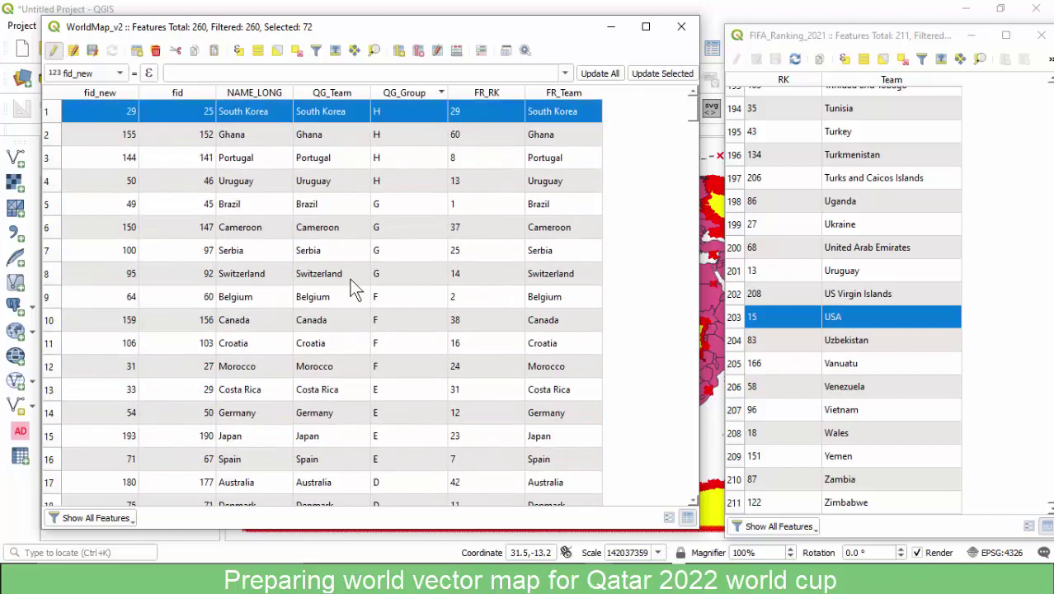
scroll(369, 201, "down", 8)
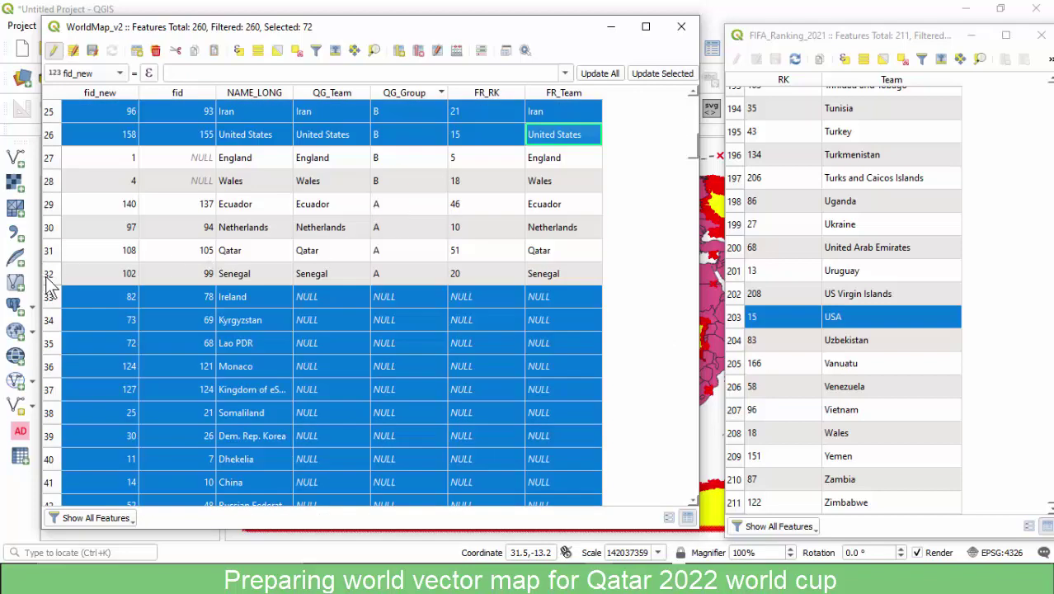
scroll(301, 278, "up", 8)
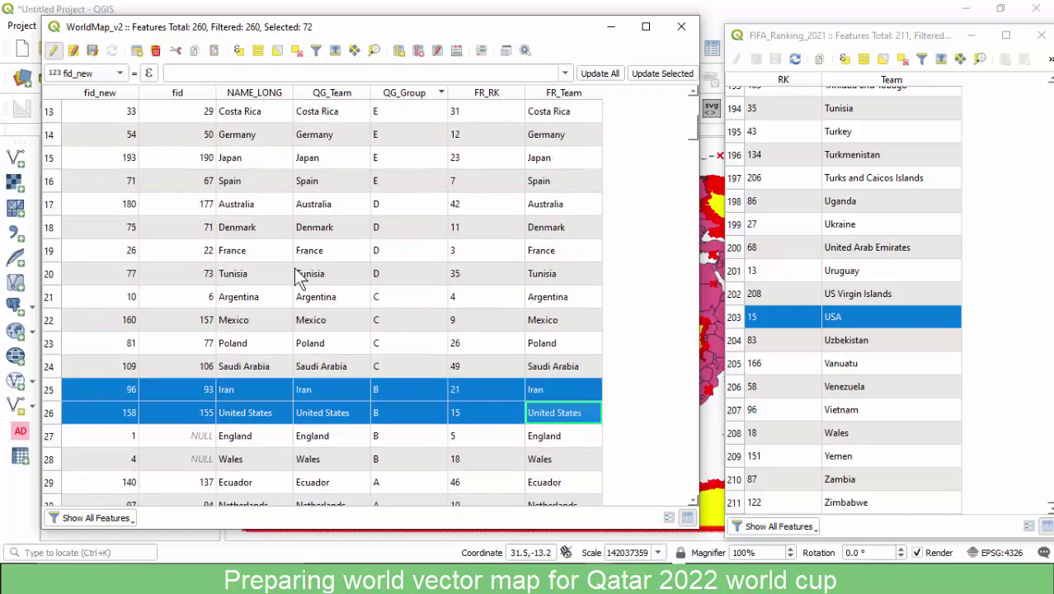
scroll(462, 165, "down", 7)
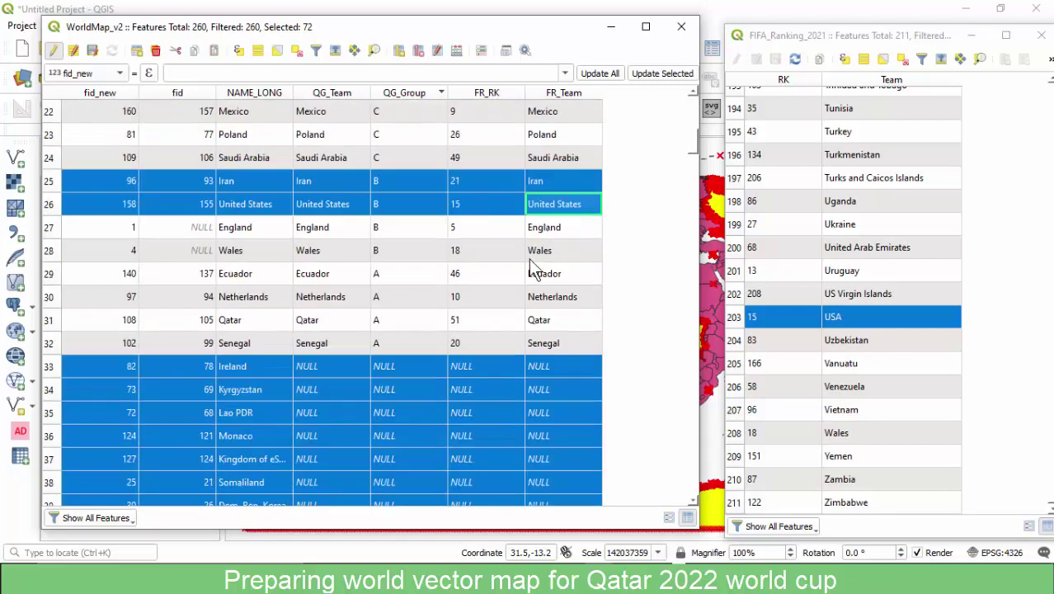
scroll(462, 298, "down", 2)
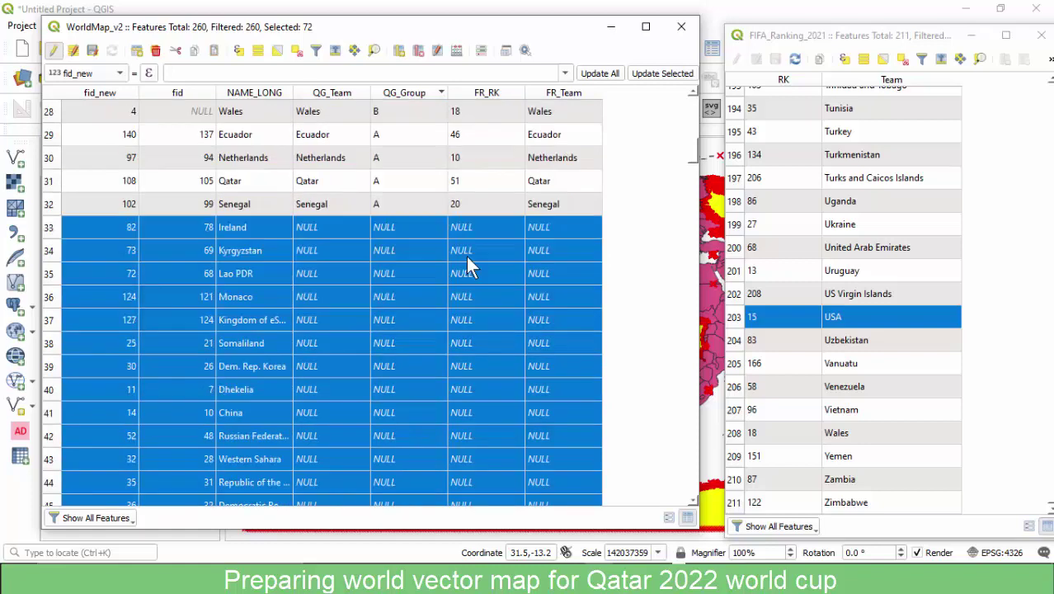
scroll(457, 259, "up", 1)
scroll(462, 257, "up", 8)
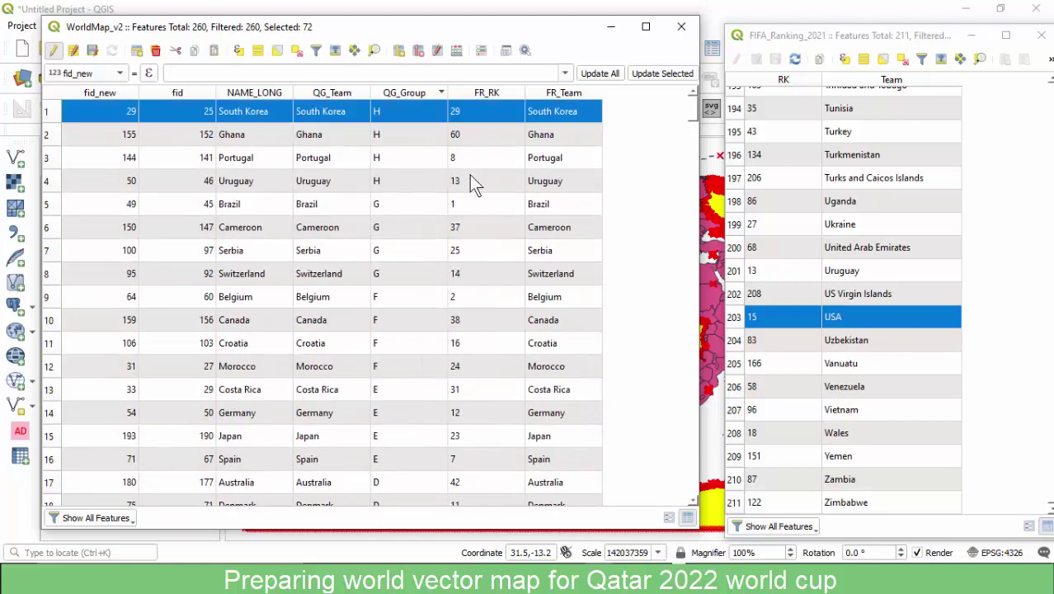
scroll(487, 165, "down", 8)
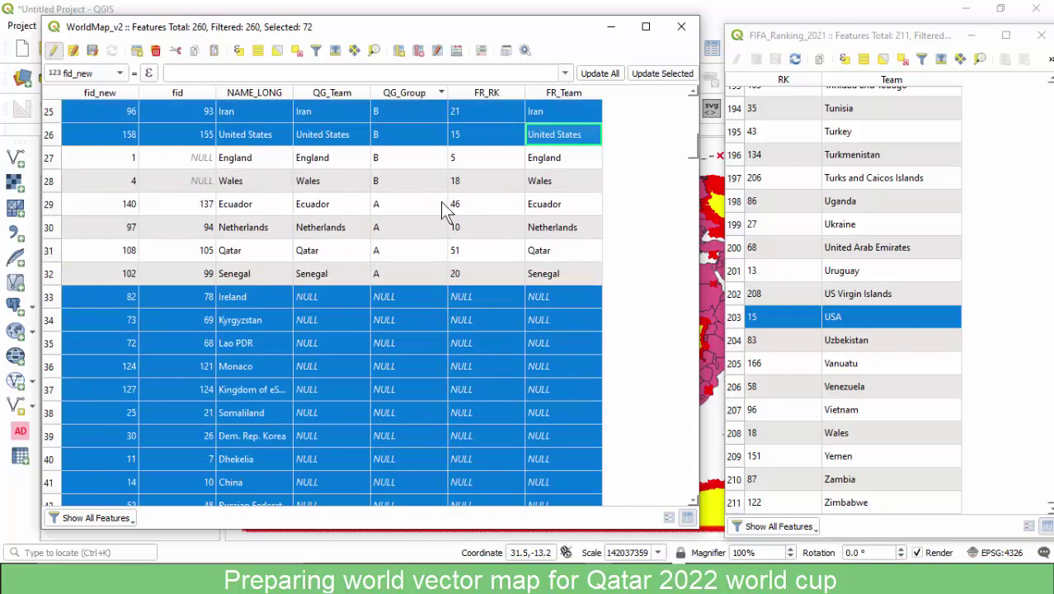
Select Ireland's row and examine the features without group or ranking values that follow the World Cup teams.
double_click(64, 297)
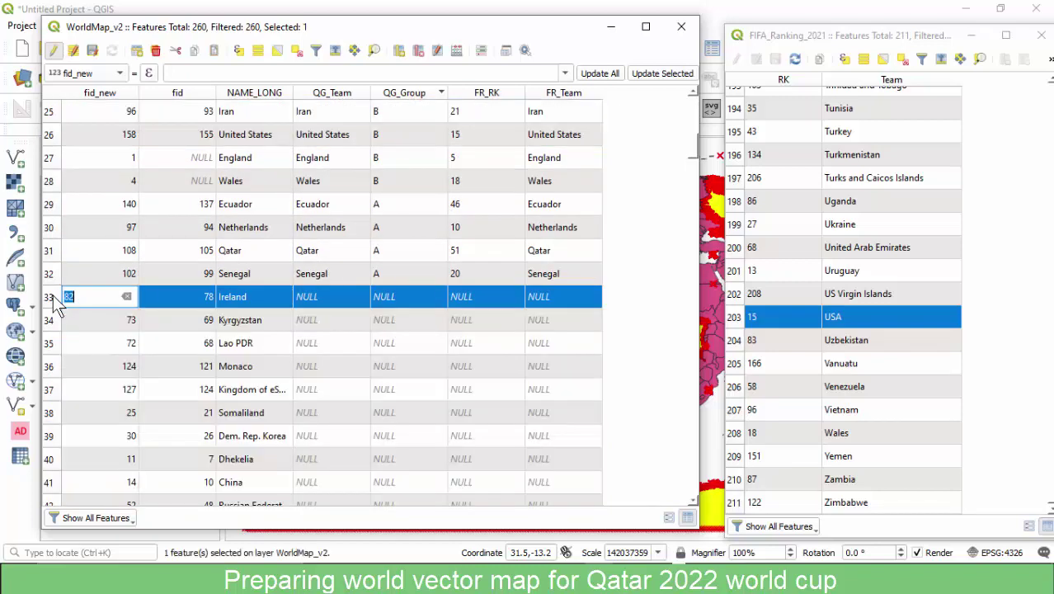
scroll(499, 346, "down", 8)
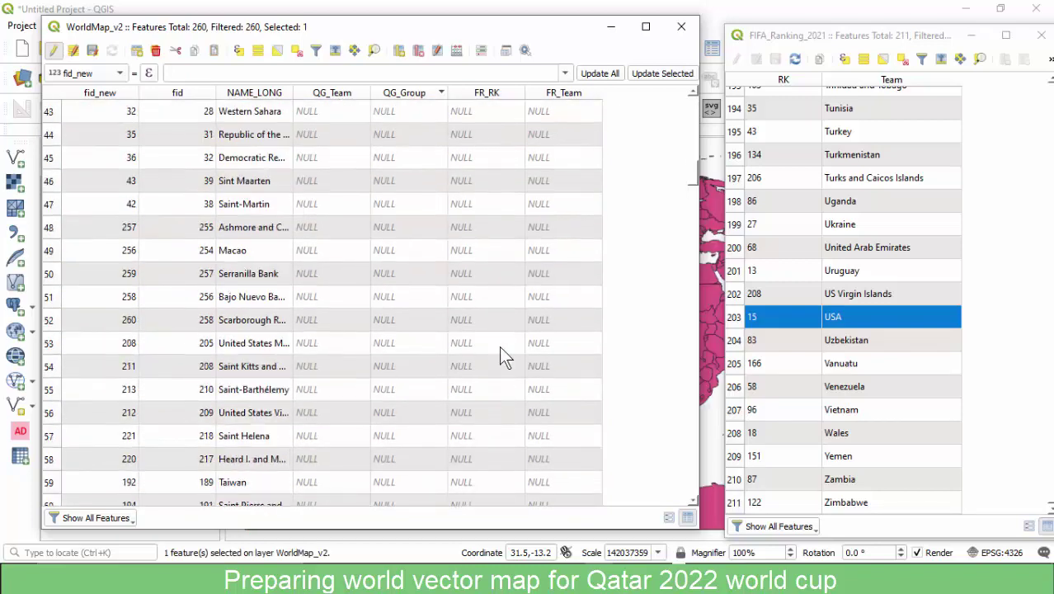
scroll(499, 344, "up", 5)
scroll(466, 334, "up", 4)
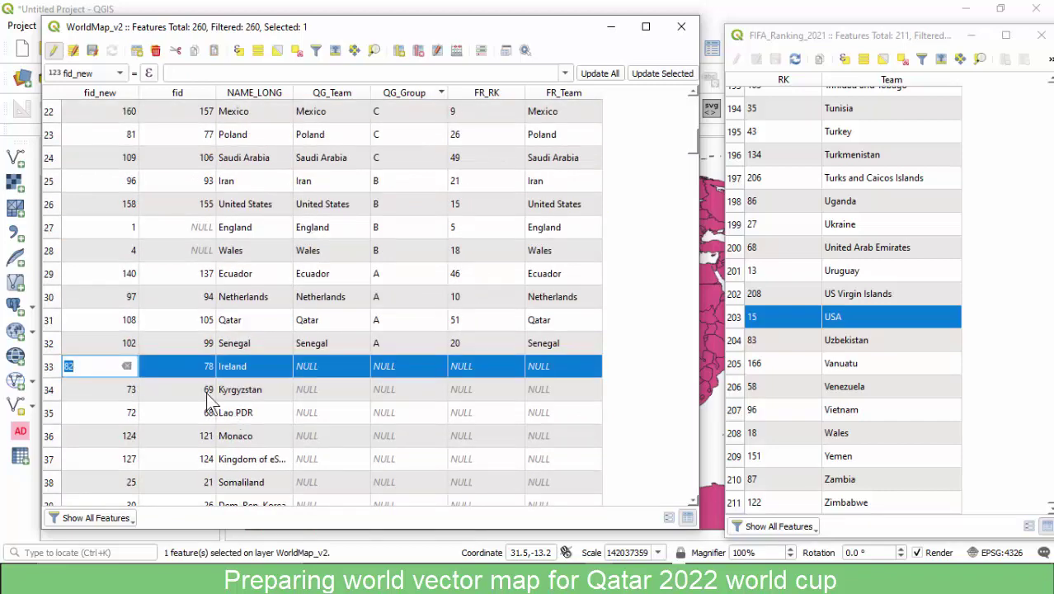
scroll(169, 392, "down", 2)
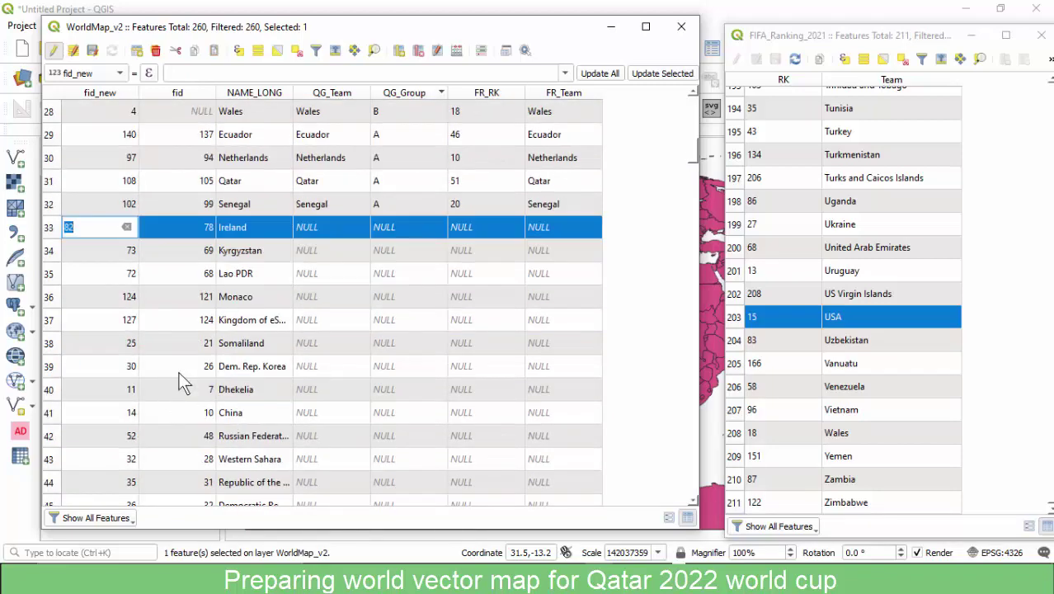
scroll(315, 347, "down", 3)
scroll(312, 348, "up", 4)
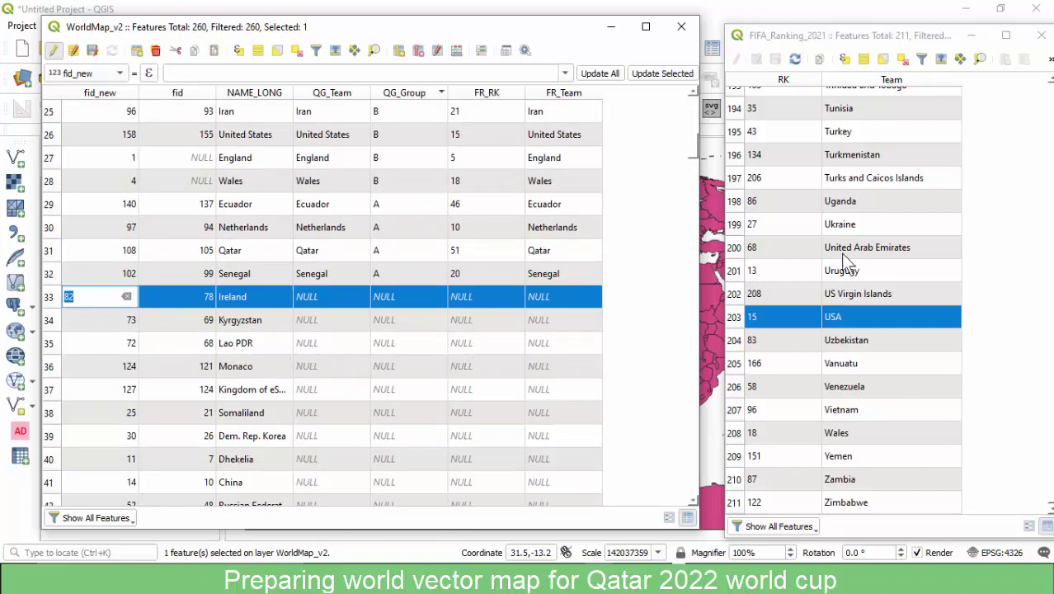
End the editing session on WorldMap_v2 and close both the FIFA_Ranking_2021 and WorldMap_v2 attribute tables.
left_click(911, 34)
left_click_drag(912, 34, 878, 18)
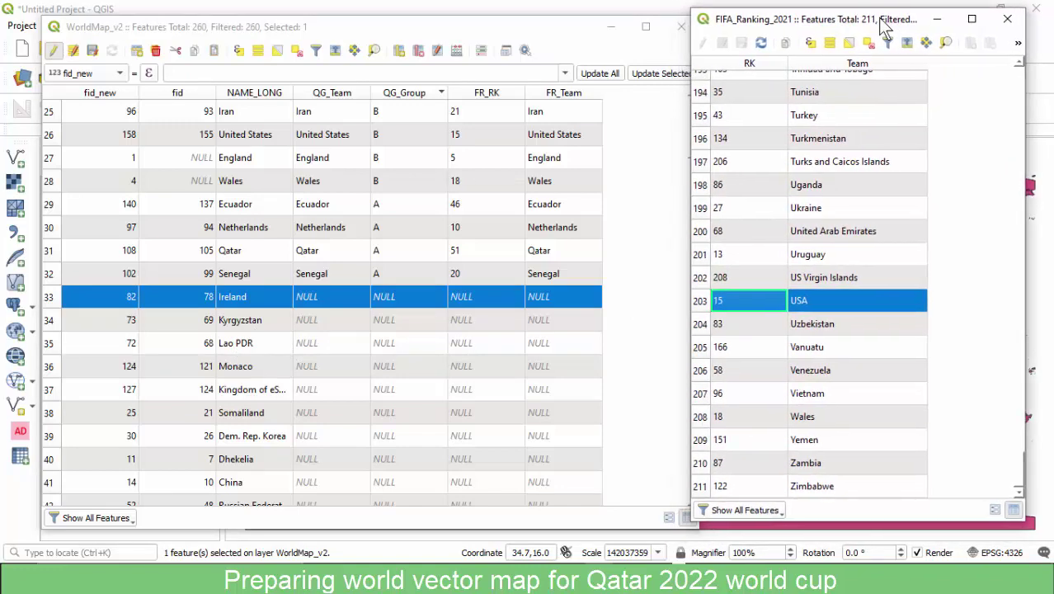
left_click(1008, 20)
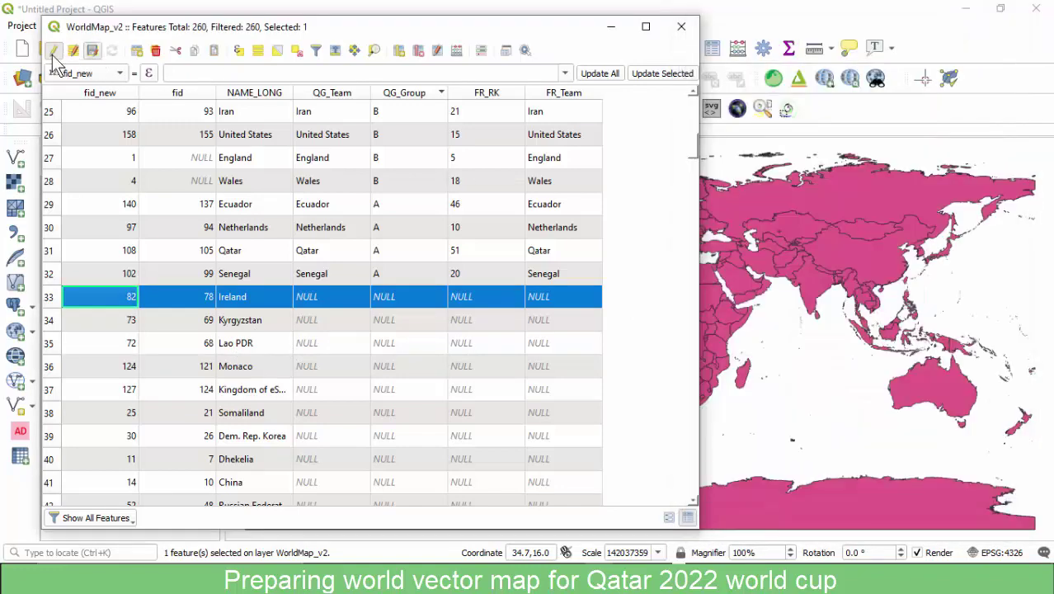
left_click(53, 50)
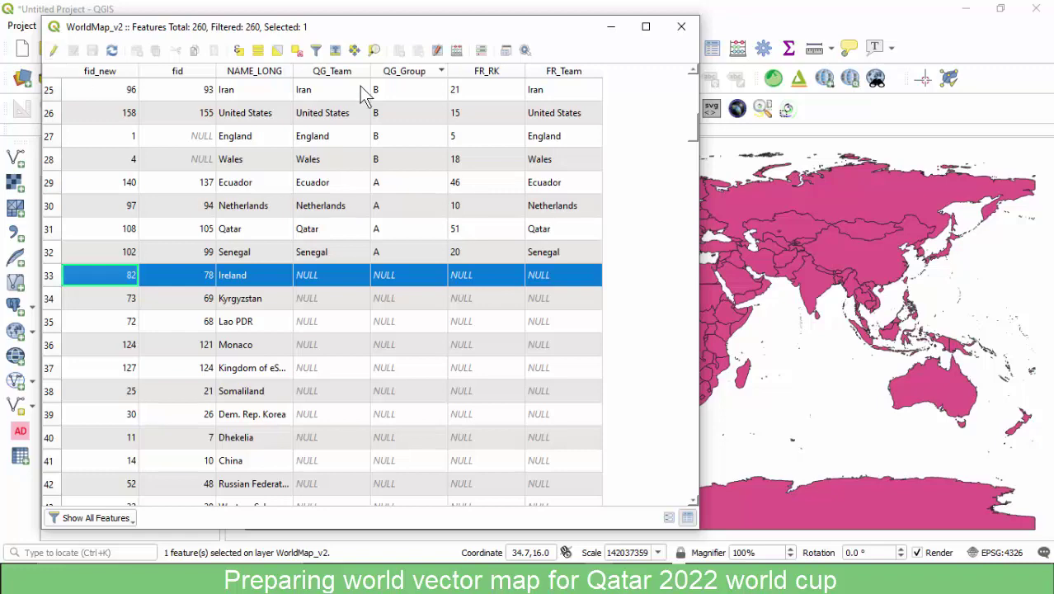
left_click(682, 27)
Remove the FIFA_Ranking_2021 table from the project and clear the feature selection on WorldMap_v2.
left_click(165, 184)
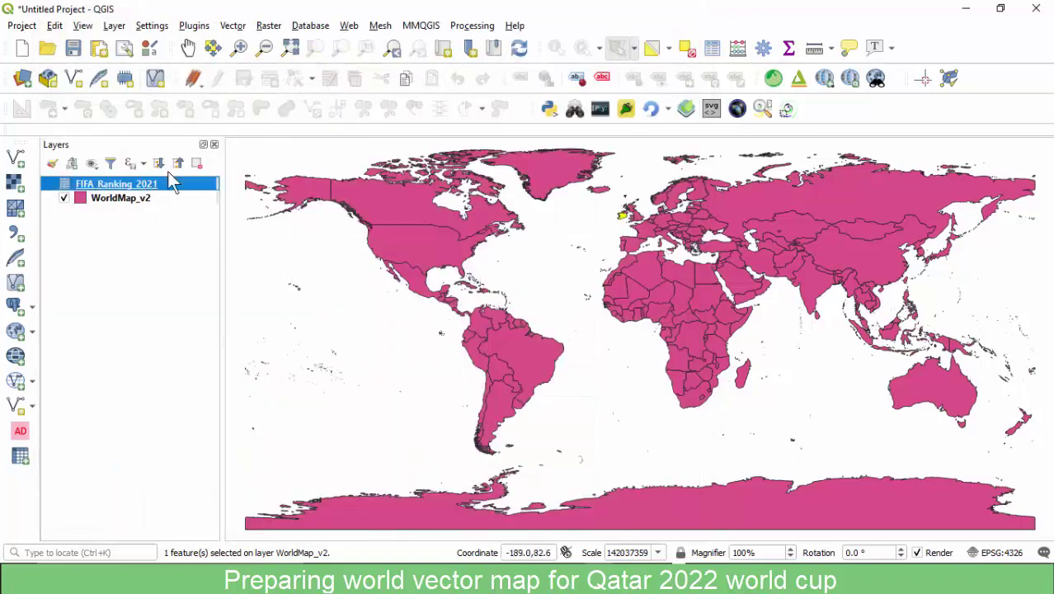
left_click(196, 163)
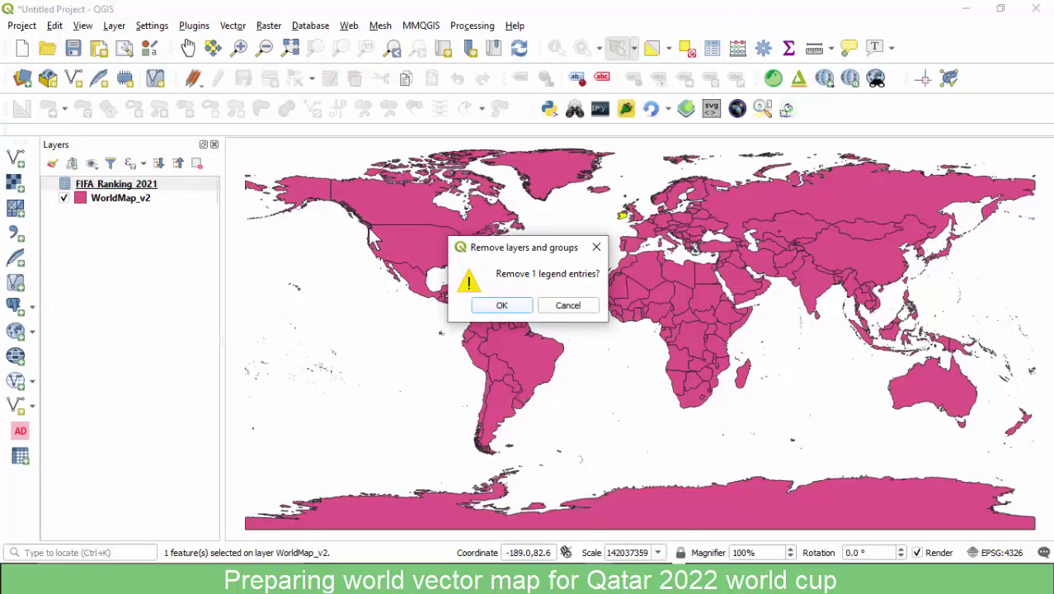
left_click(493, 306)
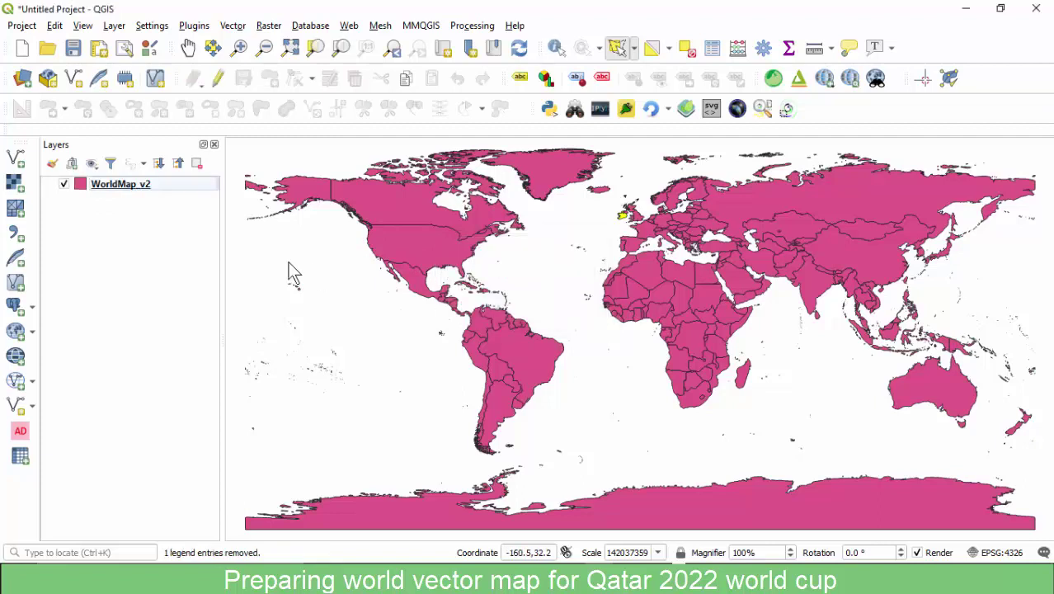
left_click(140, 186)
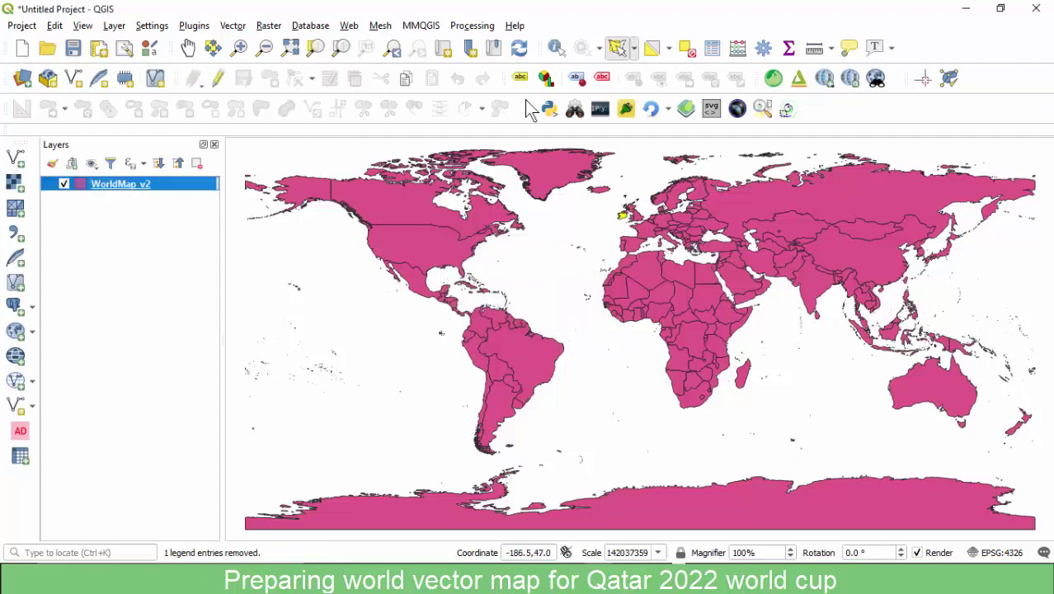
left_click(688, 52)
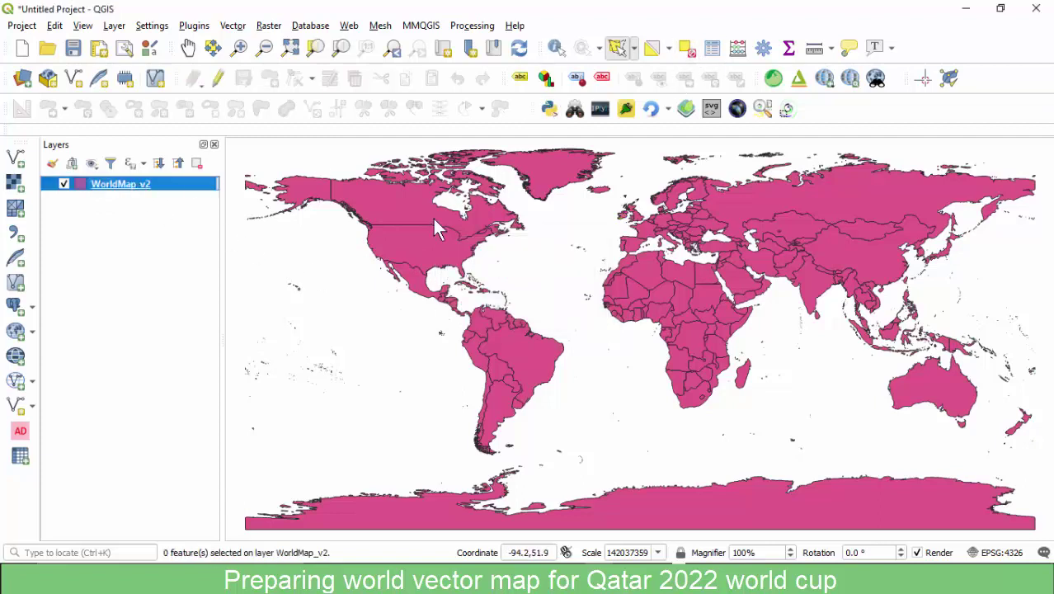
Open the WorldMap_v2 attribute table, look through its records and sort them by QG_Group.
right_click(136, 186)
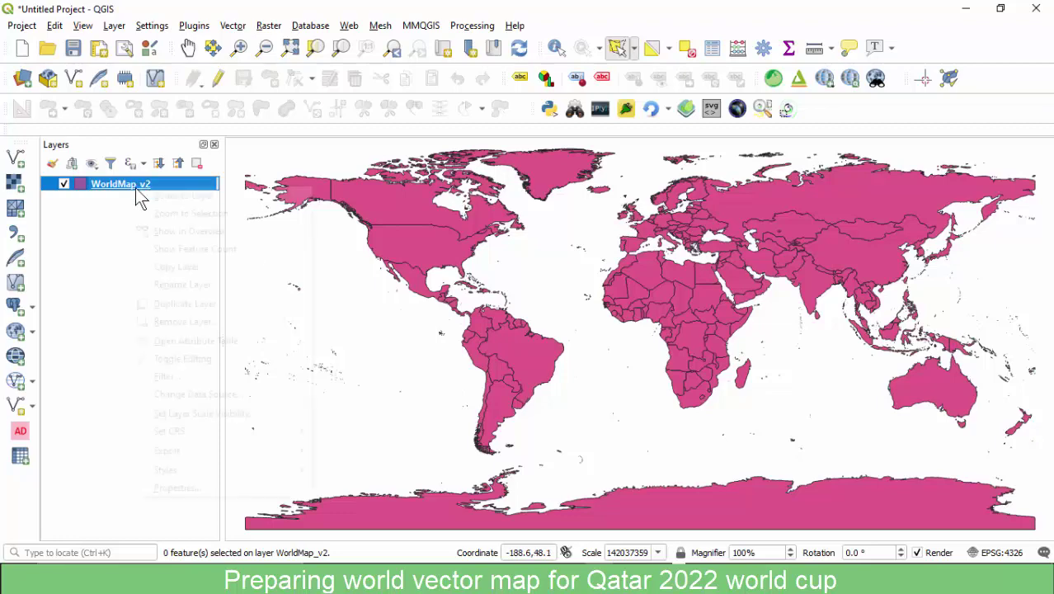
left_click(171, 343)
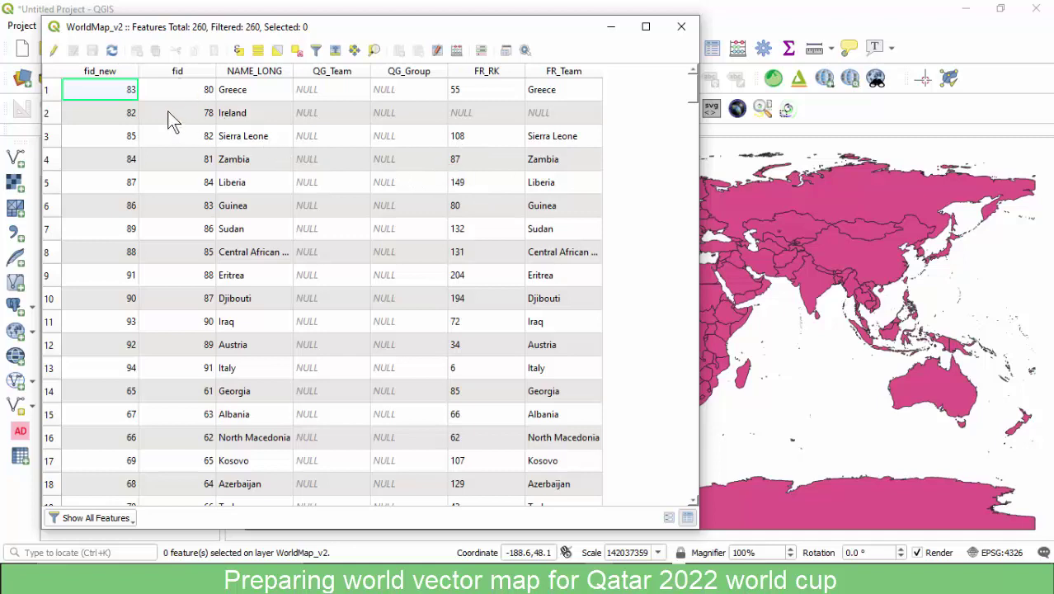
scroll(324, 105, "down", 16)
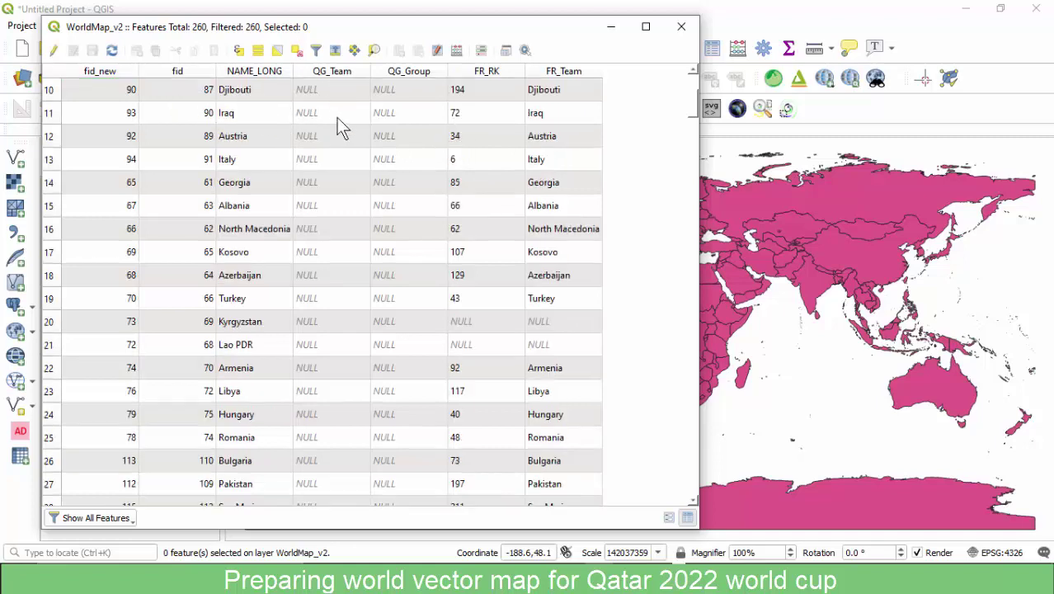
scroll(384, 153, "up", 16)
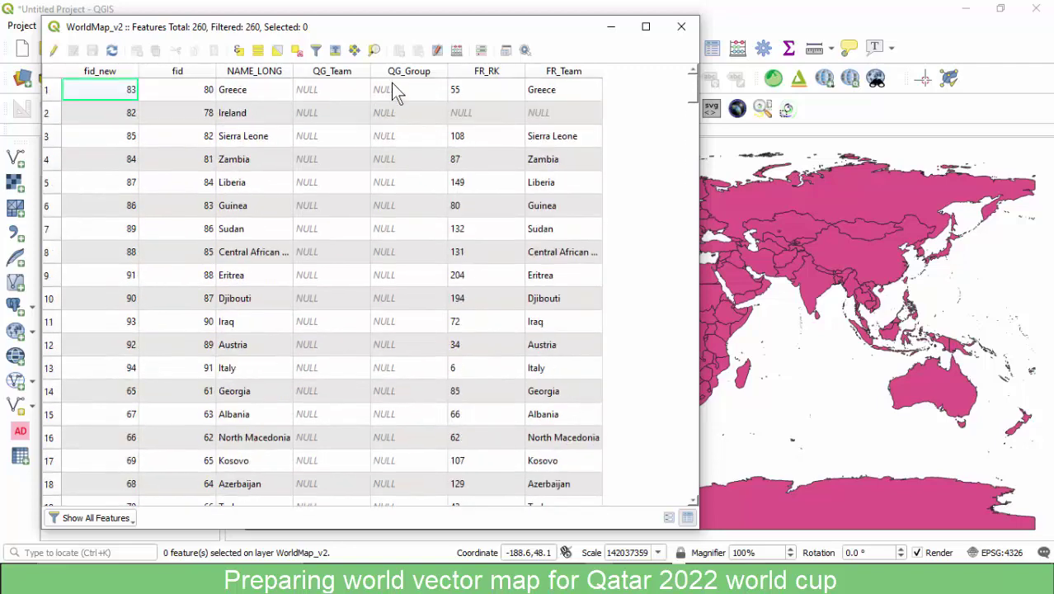
left_click(391, 76)
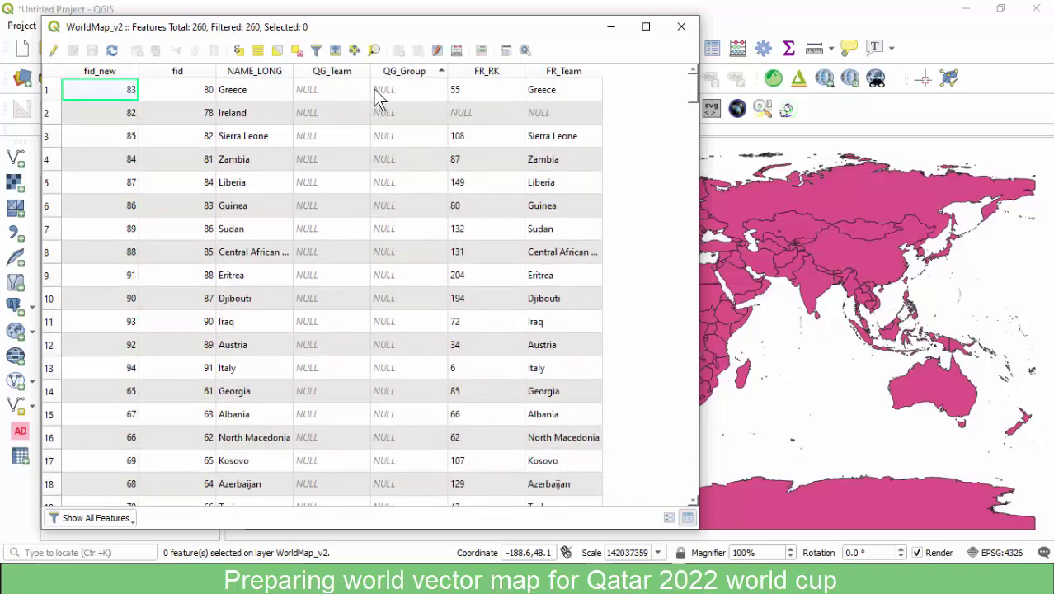
Sort the WorldMap_v2 records by QG_Group in descending order and examine the team, group and ranking values of the World Cup teams.
left_click(399, 76)
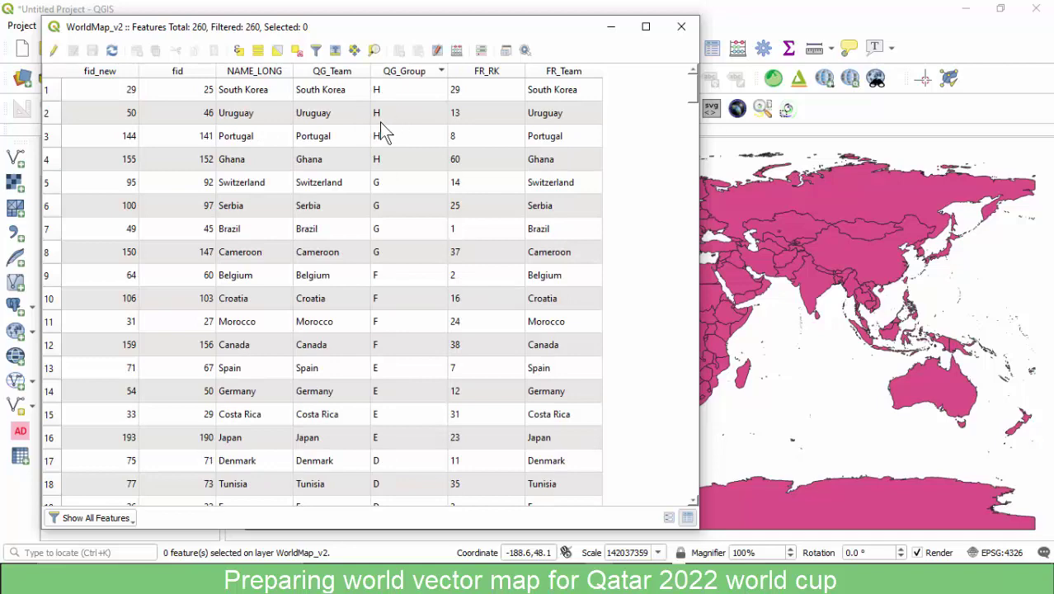
scroll(379, 129, "down", 2)
scroll(378, 124, "up", 2)
scroll(381, 153, "down", 8)
scroll(386, 158, "up", 4)
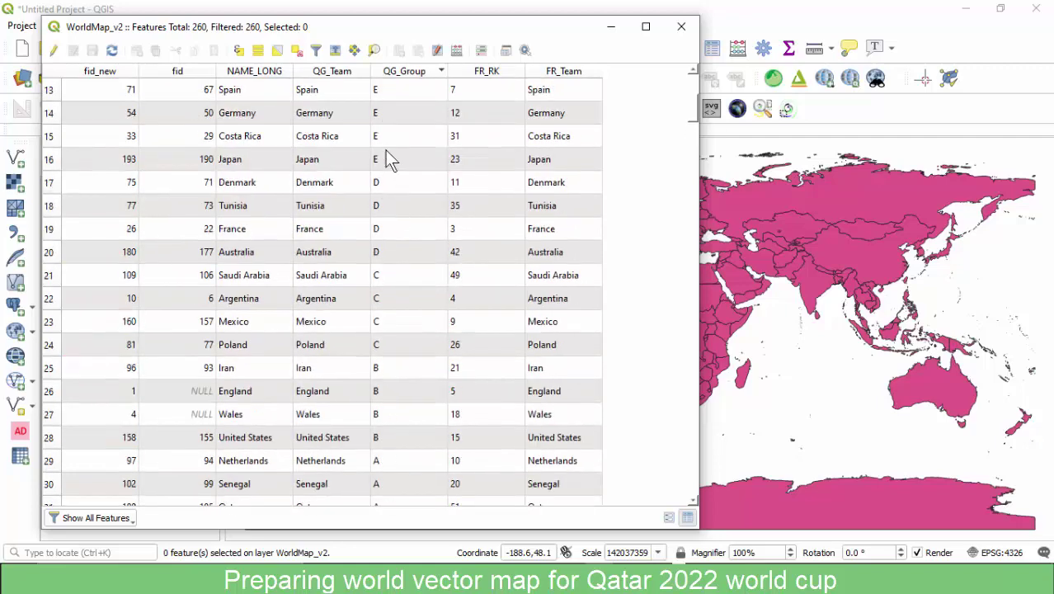
scroll(429, 140, "up", 3)
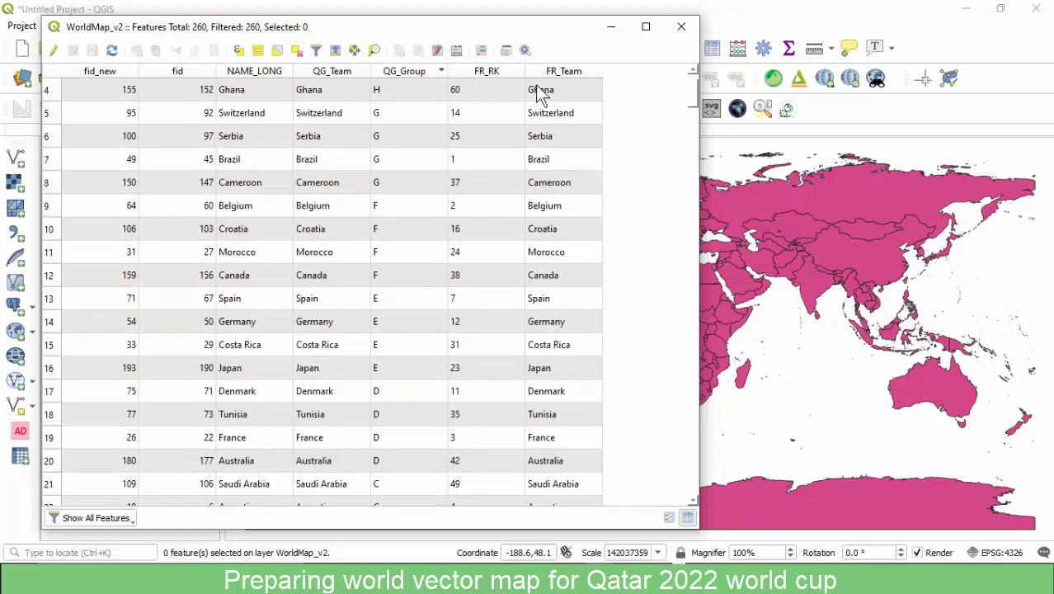
scroll(429, 123, "down", 11)
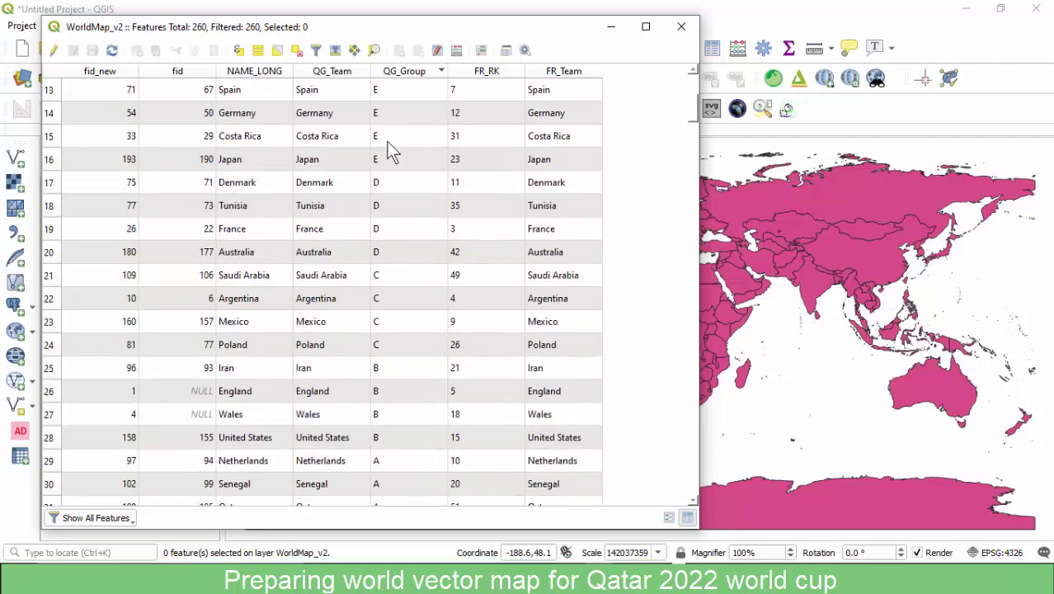
Examine the FR_RK and FR_Team values of the non-qualified features through the rest of the WorldMap_v2 table.
scroll(425, 182, "down", 3)
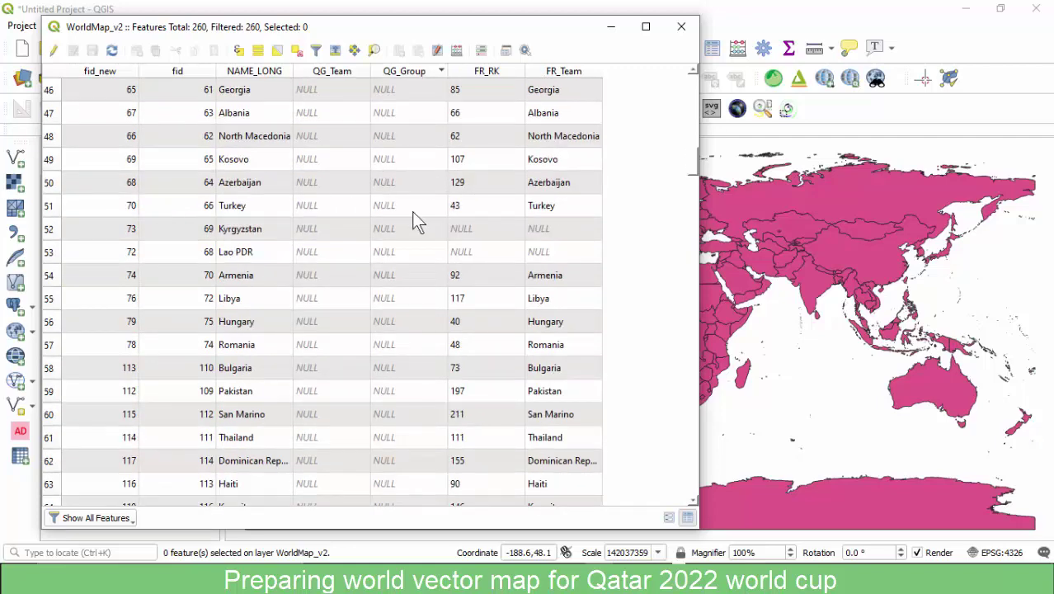
scroll(486, 217, "down", 7)
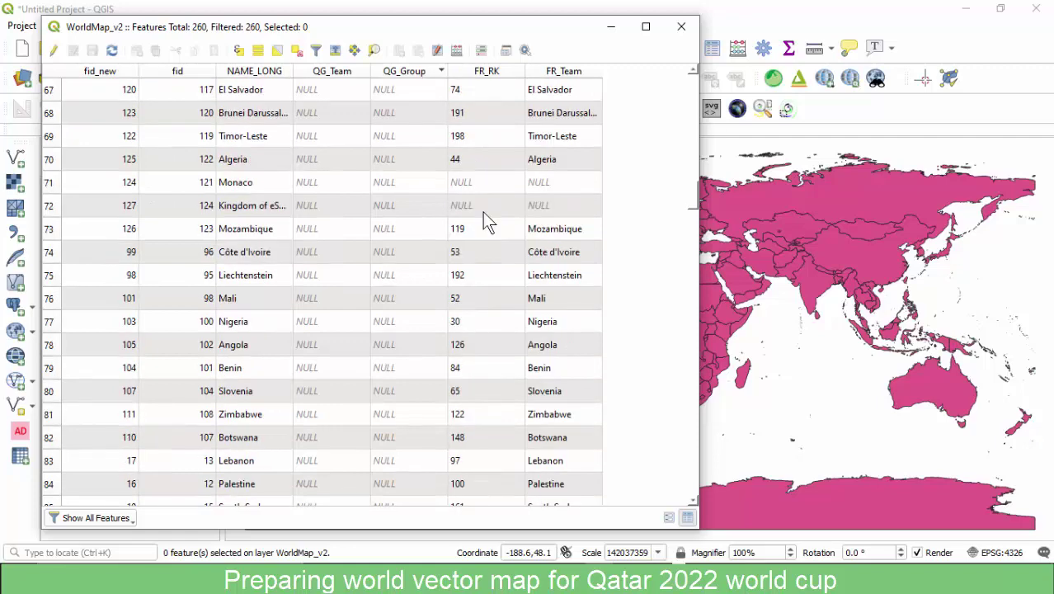
scroll(487, 221, "down", 19)
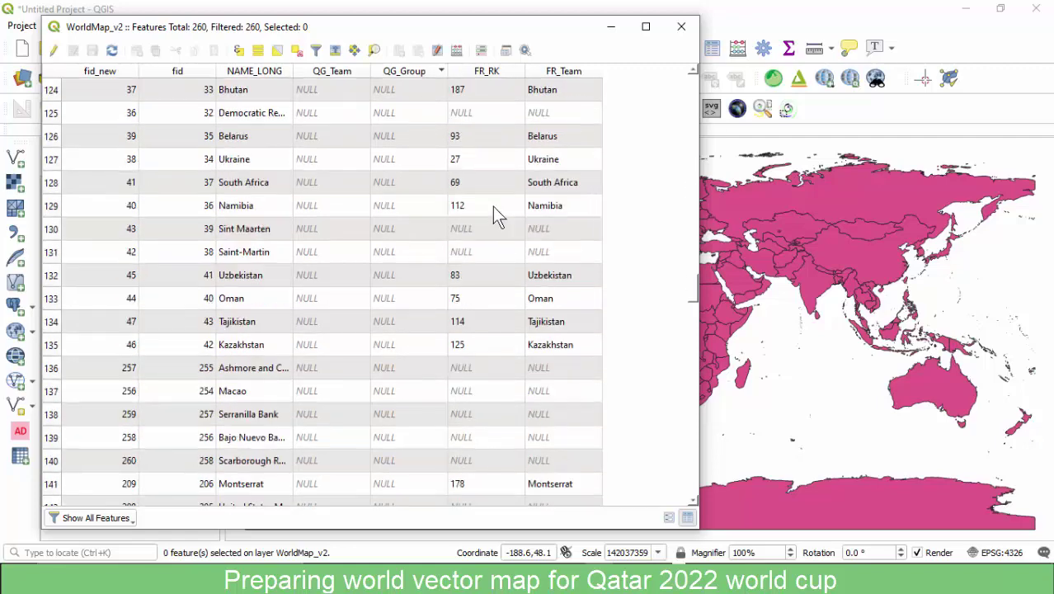
scroll(490, 207, "down", 12)
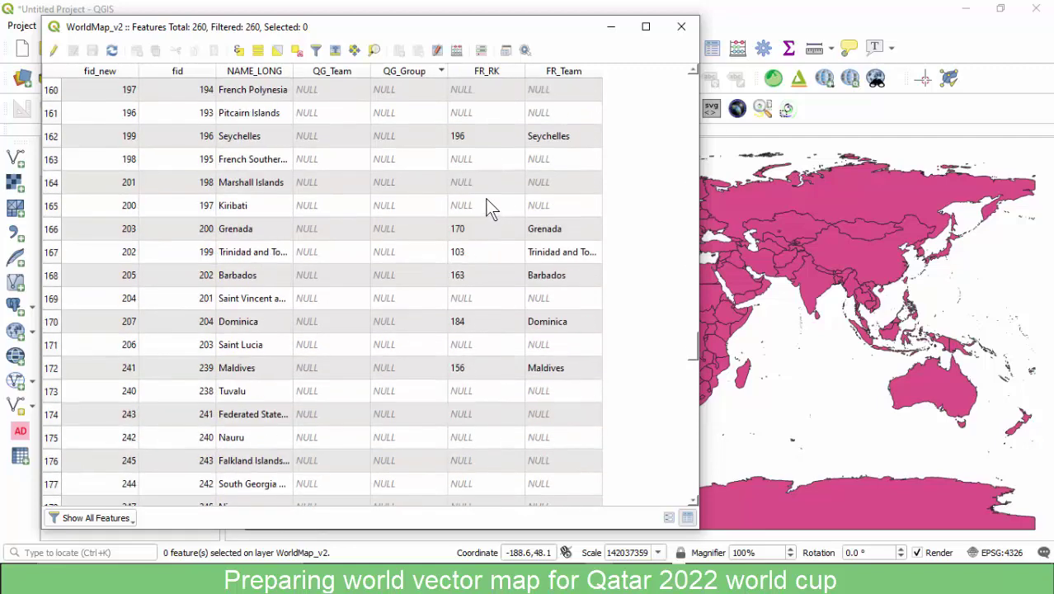
scroll(486, 205, "down", 20)
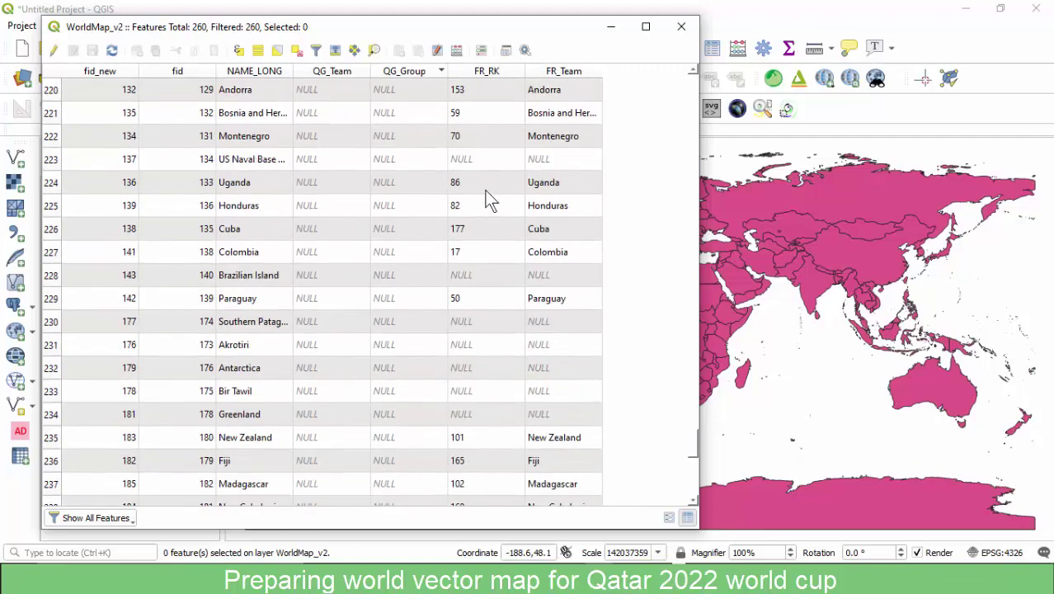
scroll(488, 200, "down", 8)
scroll(485, 194, "up", 20)
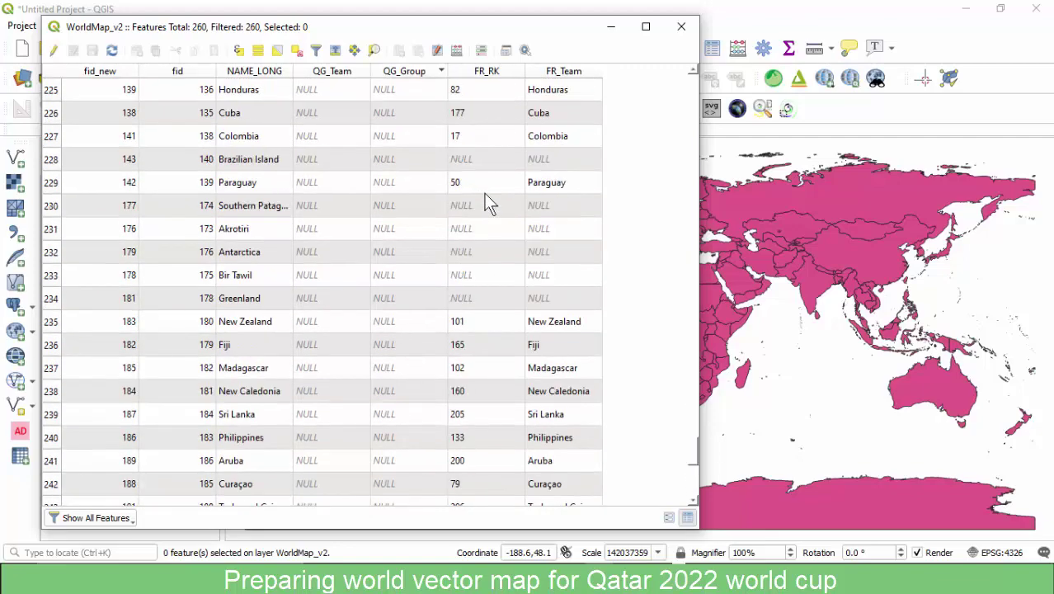
scroll(490, 194, "up", 20)
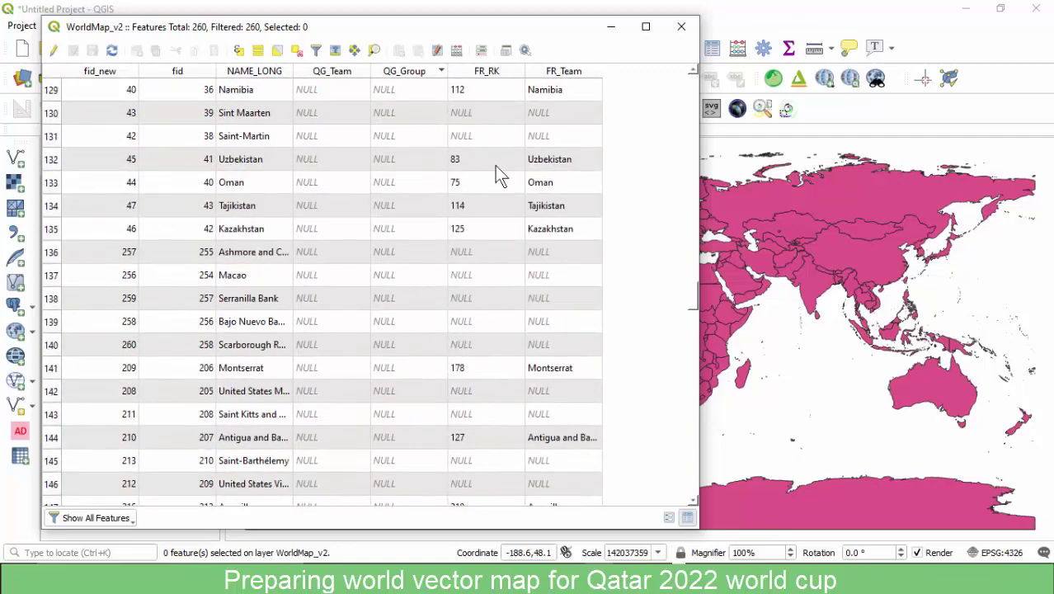
scroll(419, 162, "up", 19)
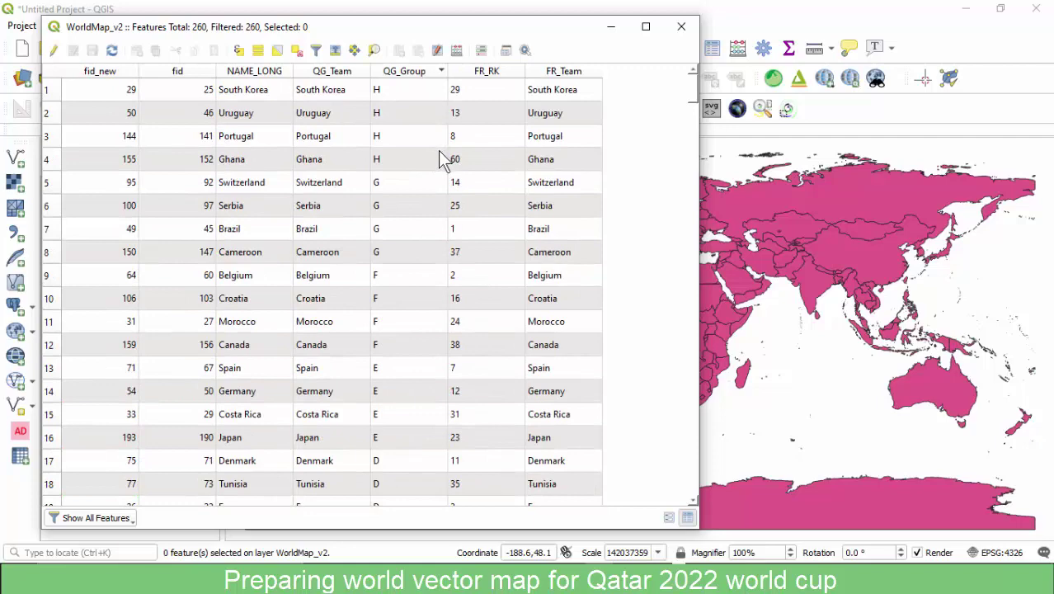
Reposition the WorldMap_v2 attribute table window and recheck the group assignments of the World Cup teams.
left_click_drag(377, 35, 469, 31)
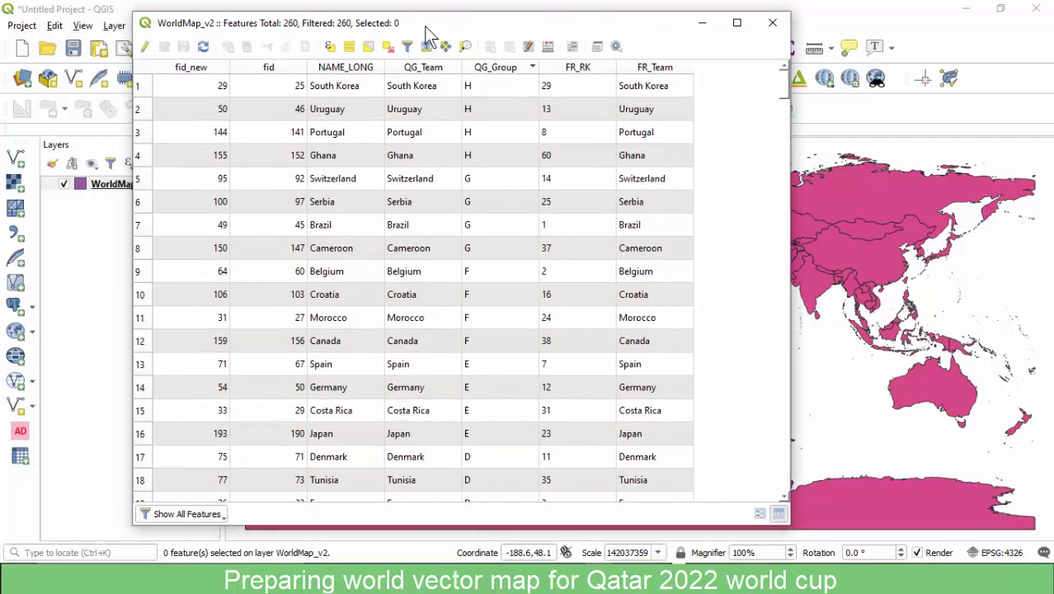
scroll(359, 231, "down", 3)
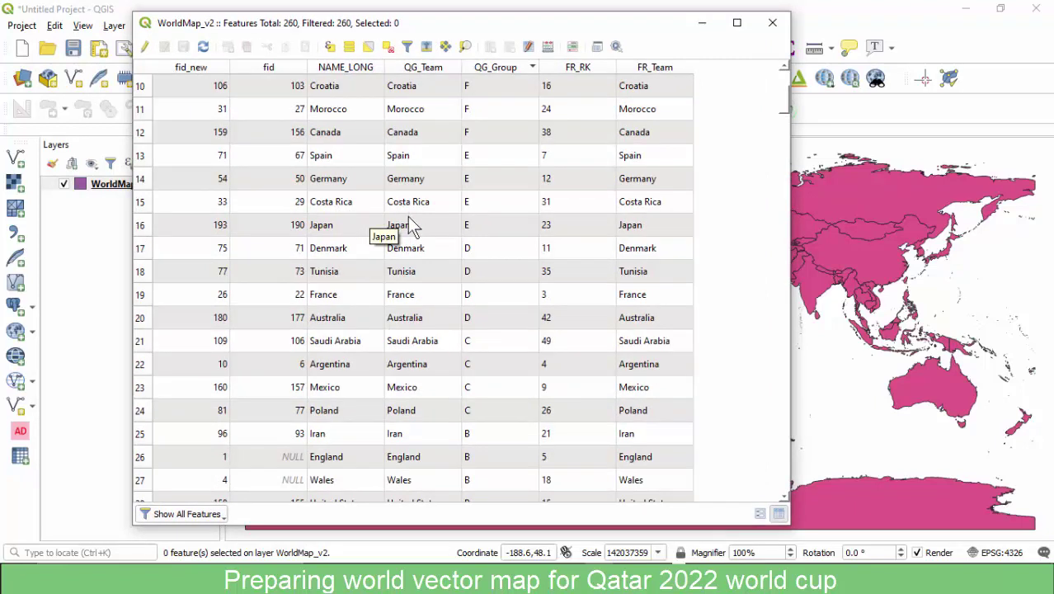
scroll(408, 211, "up", 3)
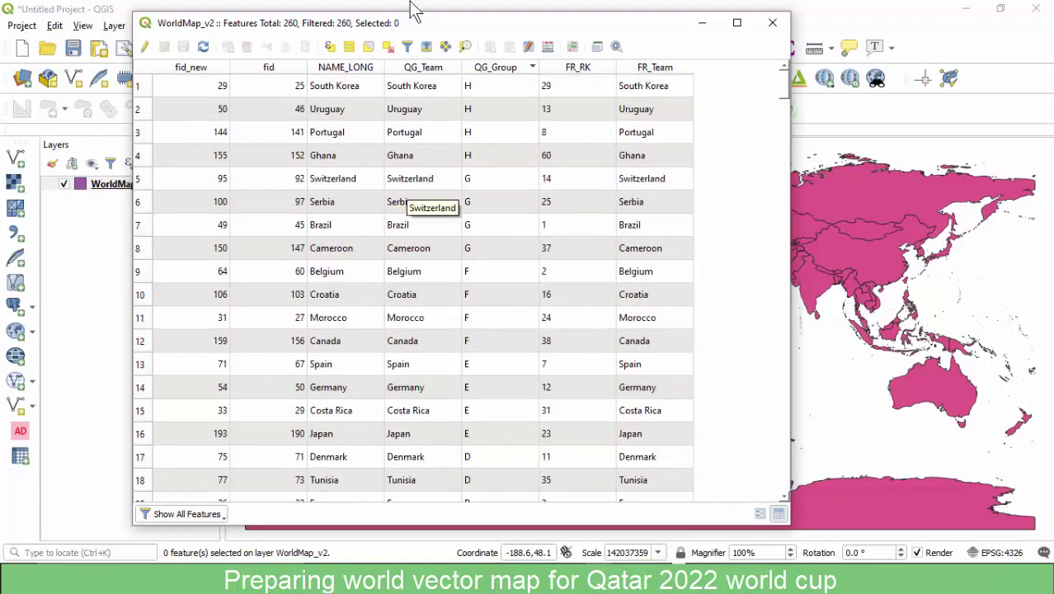
left_click_drag(404, 25, 320, 22)
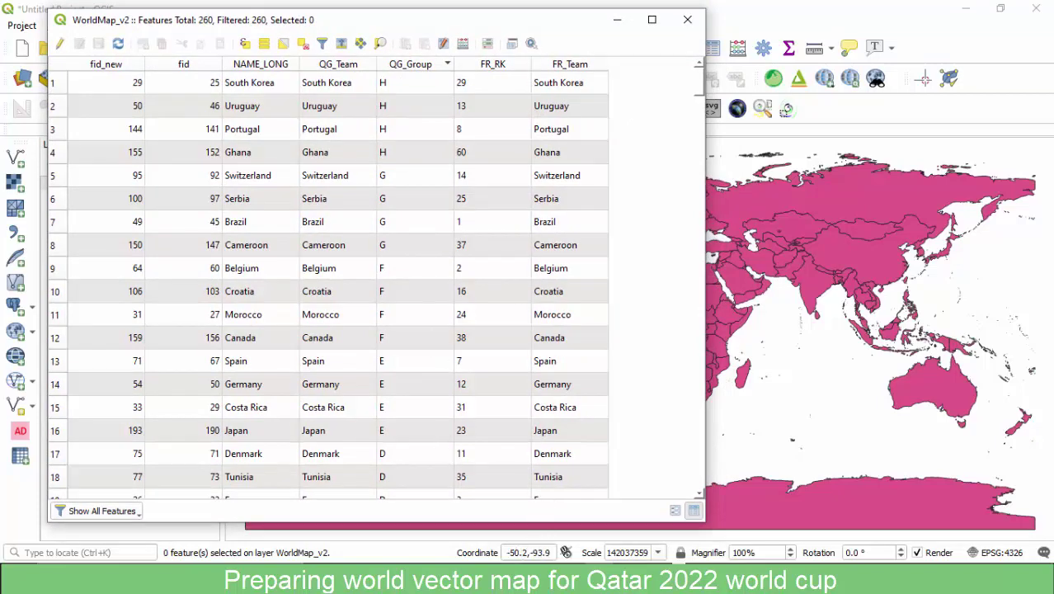
Switch to Sublime Text, show FIFA Confederations.txt and look through its lists of member countries.
left_click(532, 584)
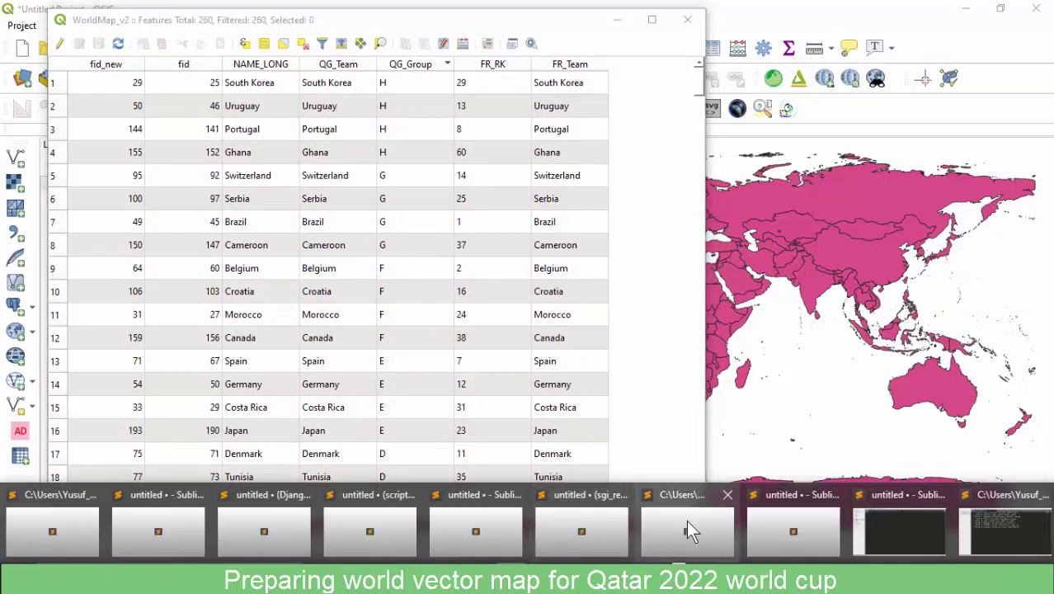
left_click(998, 528)
left_click(247, 50)
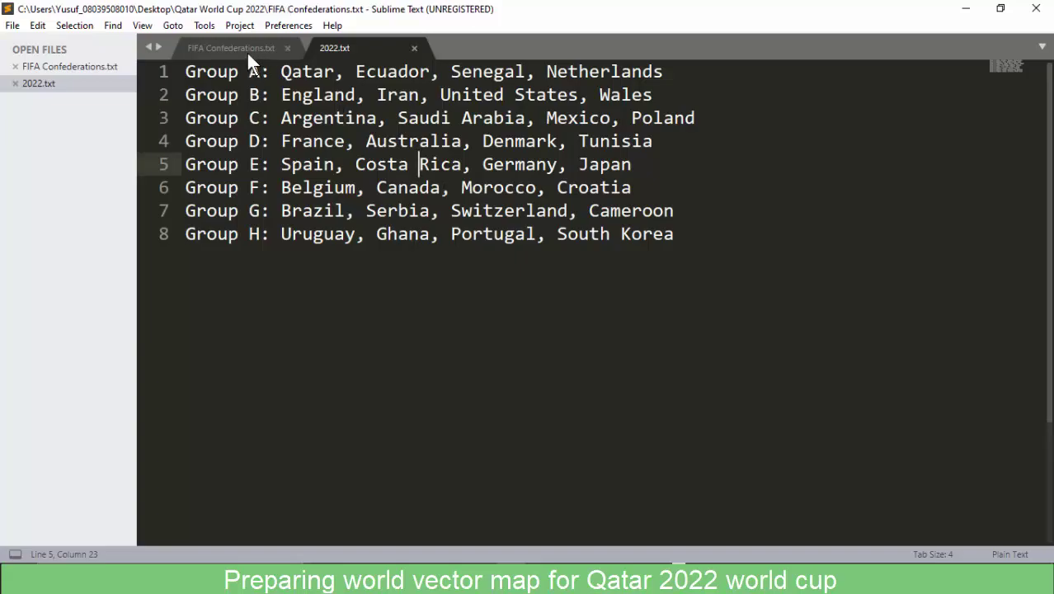
scroll(346, 203, "down", 15)
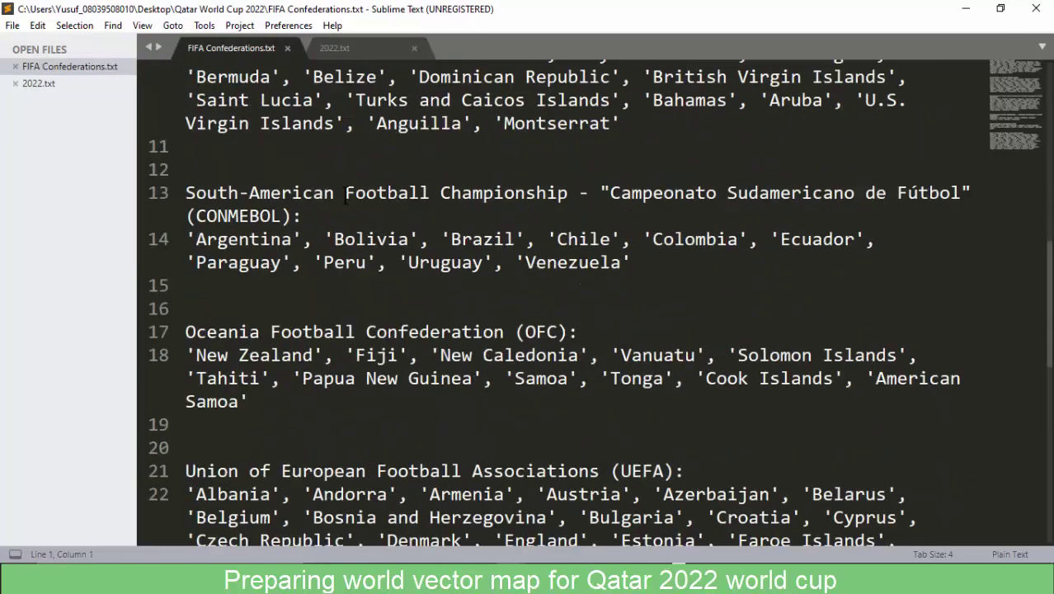
scroll(345, 209, "up", 15)
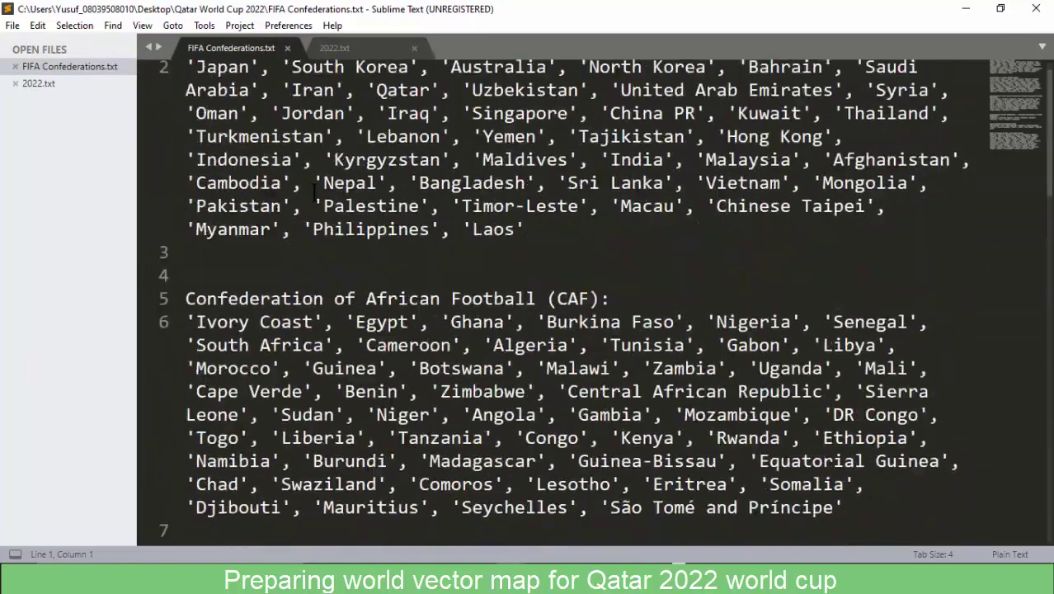
scroll(248, 138, "down", 4)
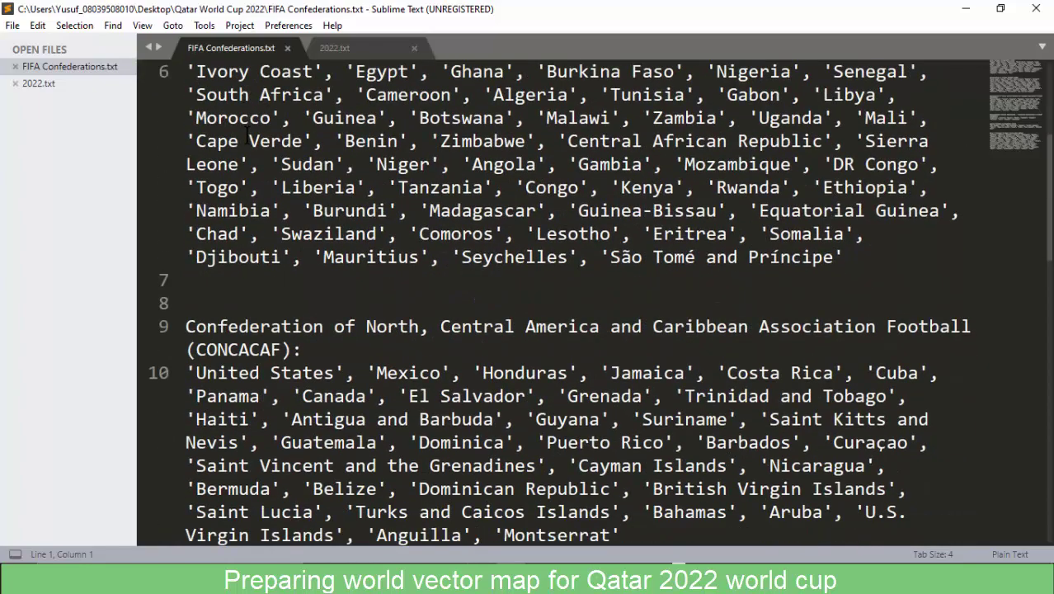
scroll(250, 141, "down", 14)
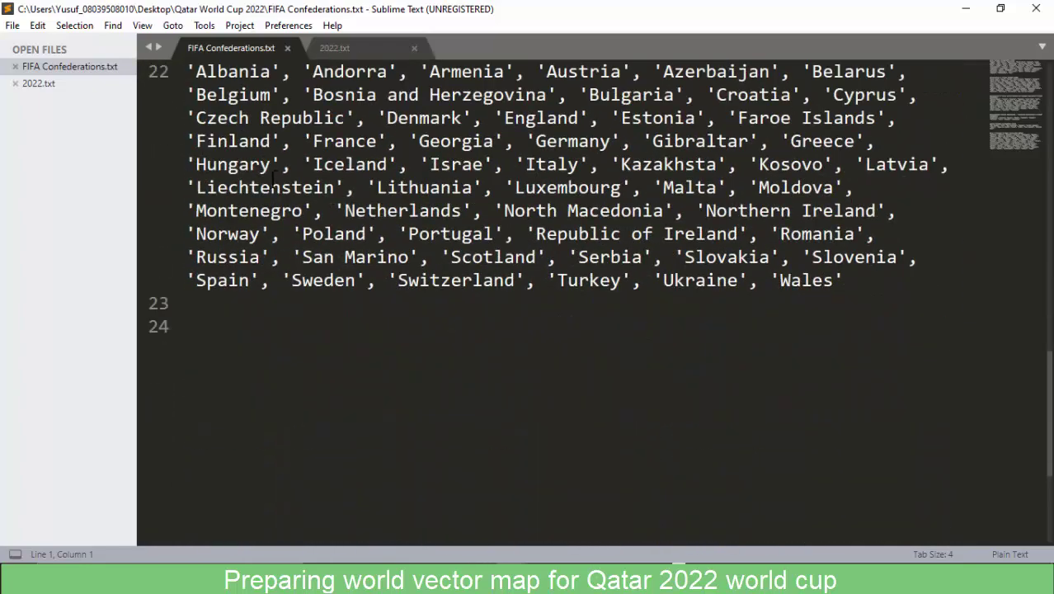
scroll(277, 181, "up", 14)
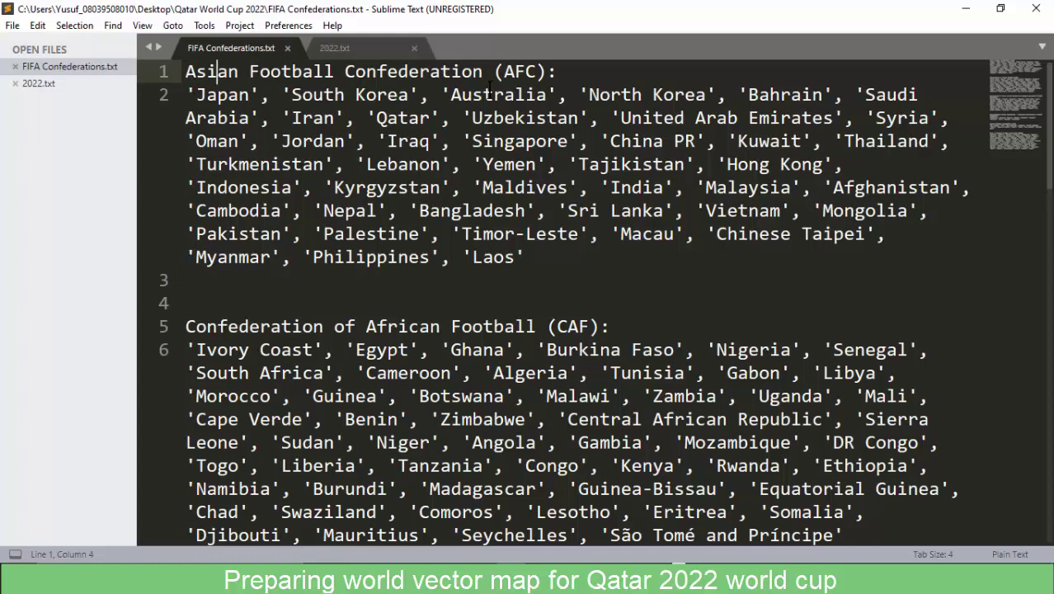
Examine the CAF and CONCACAF sections of FIFA Confederations.txt and highlight the CONCACAF abbreviation.
left_click(249, 327)
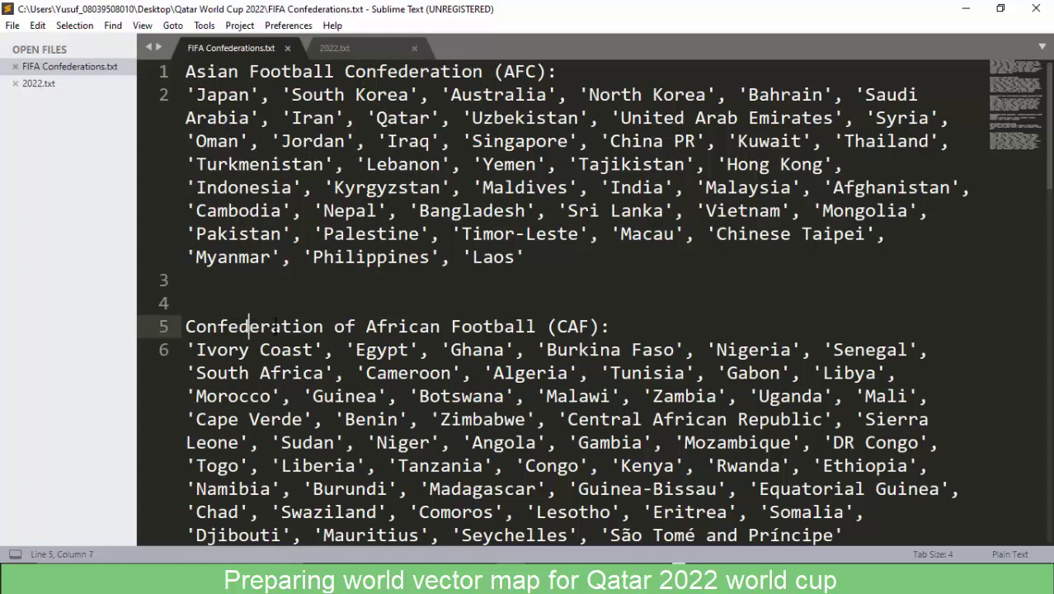
scroll(393, 340, "down", 2)
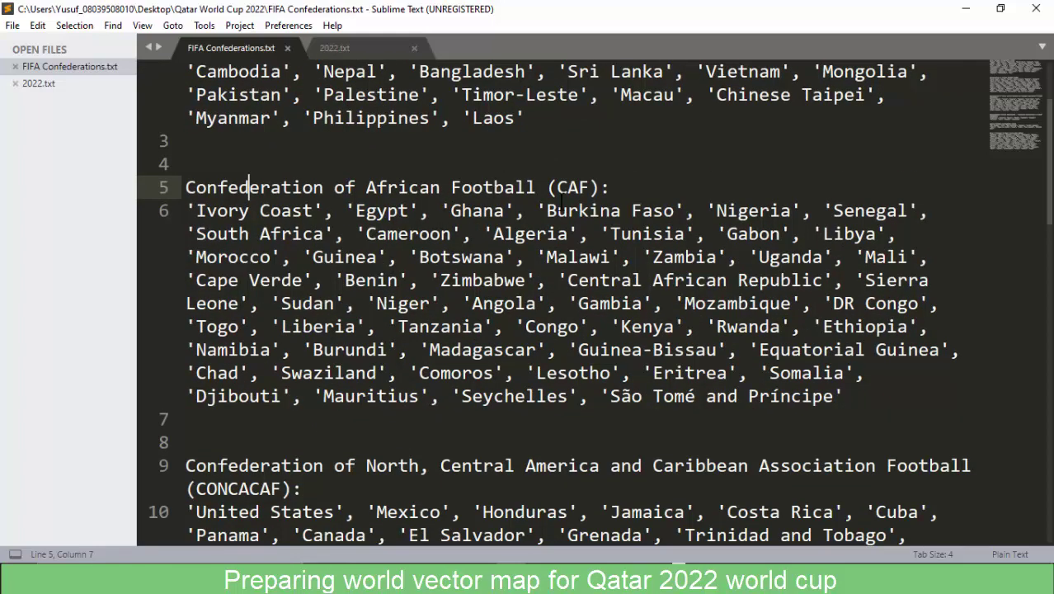
scroll(594, 188, "down", 3)
left_click(261, 256)
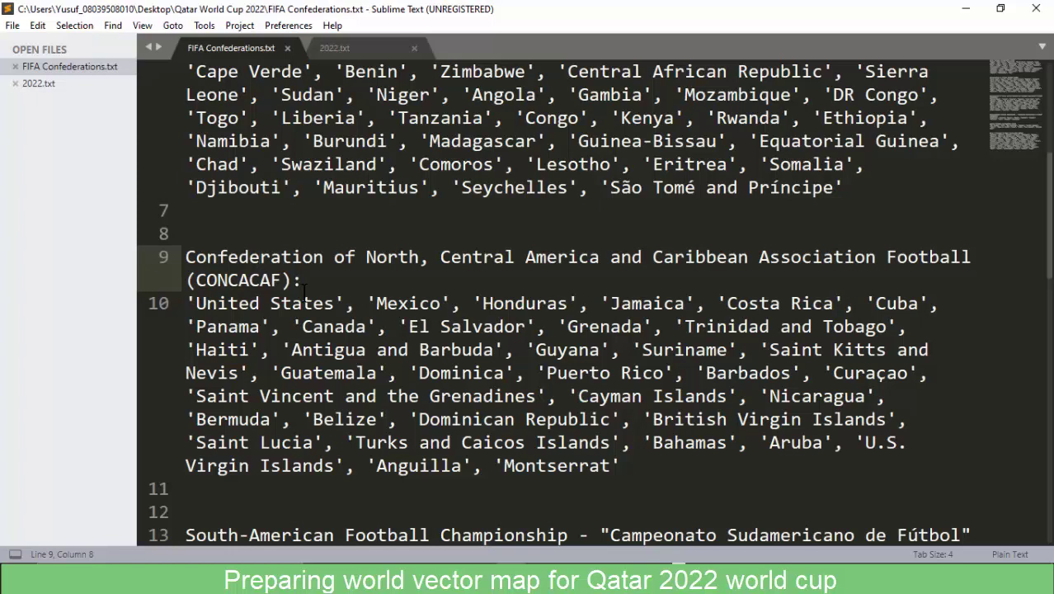
left_click(318, 280)
double_click(259, 281)
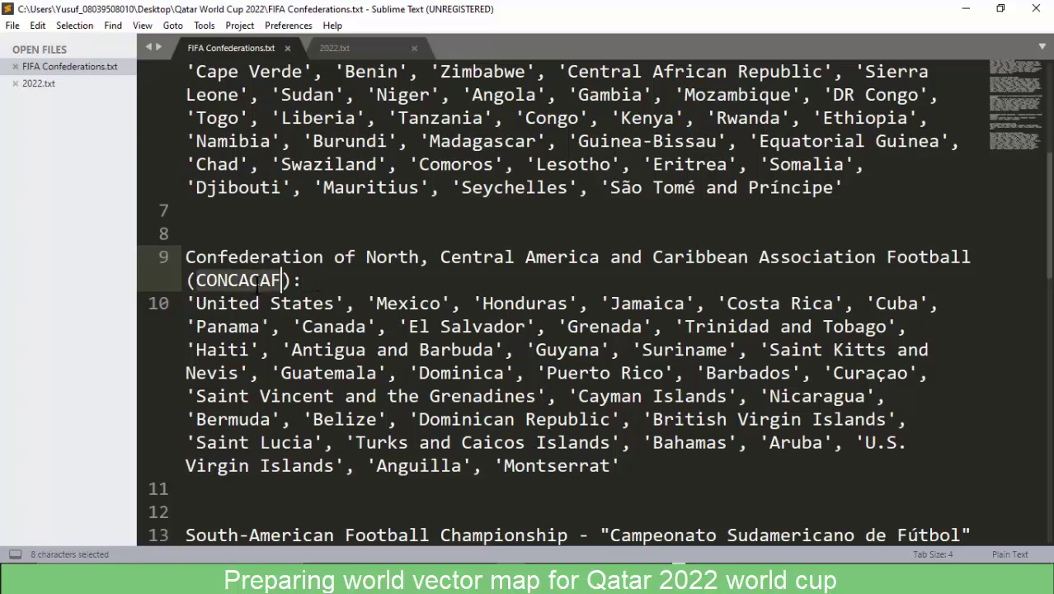
Examine the CONMEBOL section and highlight the name "Campeonato Sudamericano de Fútbol" in its heading.
scroll(303, 299, "down", 3)
left_click(250, 327)
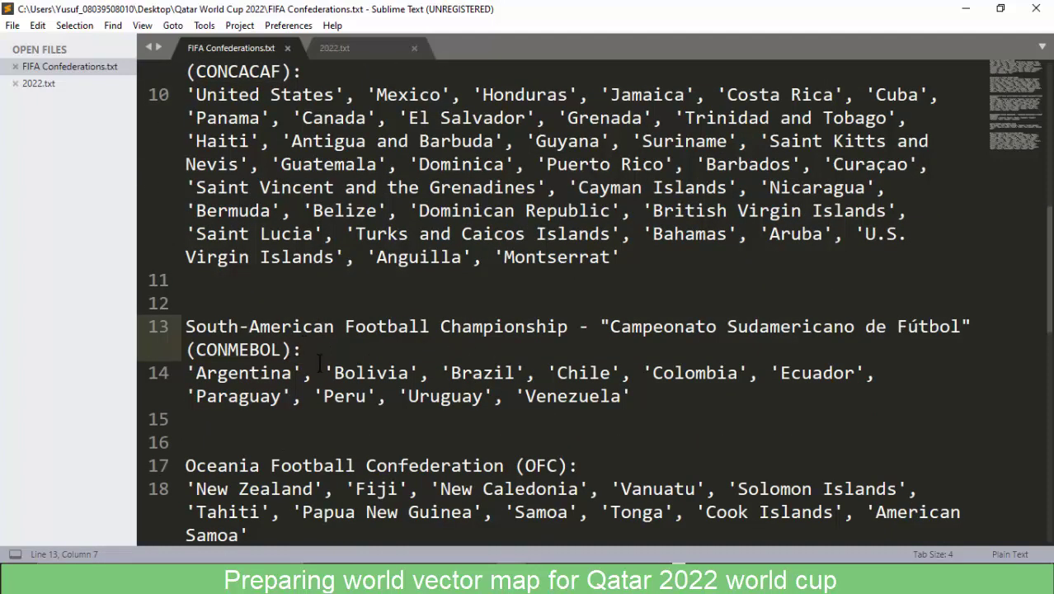
key("Down")
left_click(652, 327)
key("Left")
key("Left")
key("Left")
key("Left")
key("shift+Right")
key("shift+Right")
key("shift+Right")
key("shift+Right")
key("shift+Right")
key("shift+Right")
key("shift+Right")
key("shift+Right")
key("shift+Right")
key("shift+Right")
key("shift+Right")
key("shift+Right")
key("shift+Right")
key("shift+Right")
key("shift+Right")
key("shift+Right")
key("shift+Right")
key("shift+Right")
key("shift+Right")
key("shift+Right")
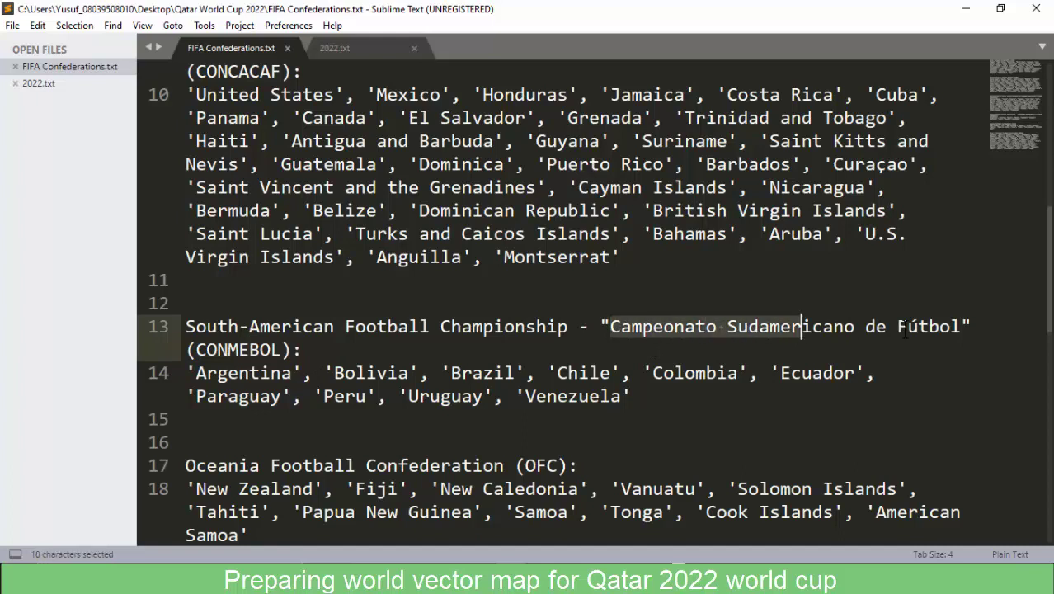
key("shift+Right")
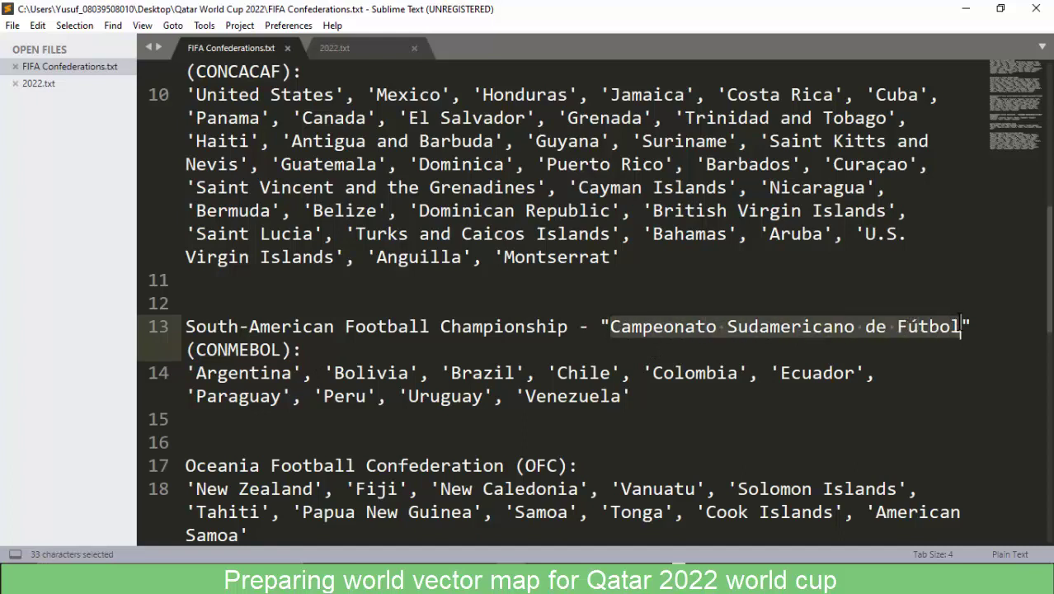
left_click(649, 326)
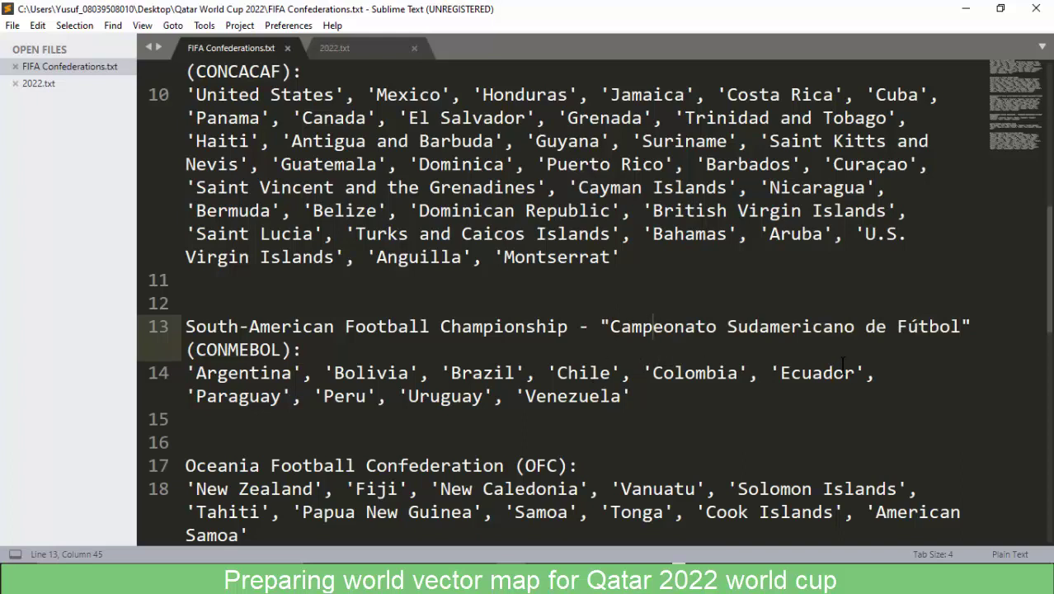
left_click(577, 350)
left_click(653, 327)
Examine the Oceania Football Confederation (OFC) and Union of European Football Associations (UEFA) sections of the file.
scroll(355, 388, "down", 1)
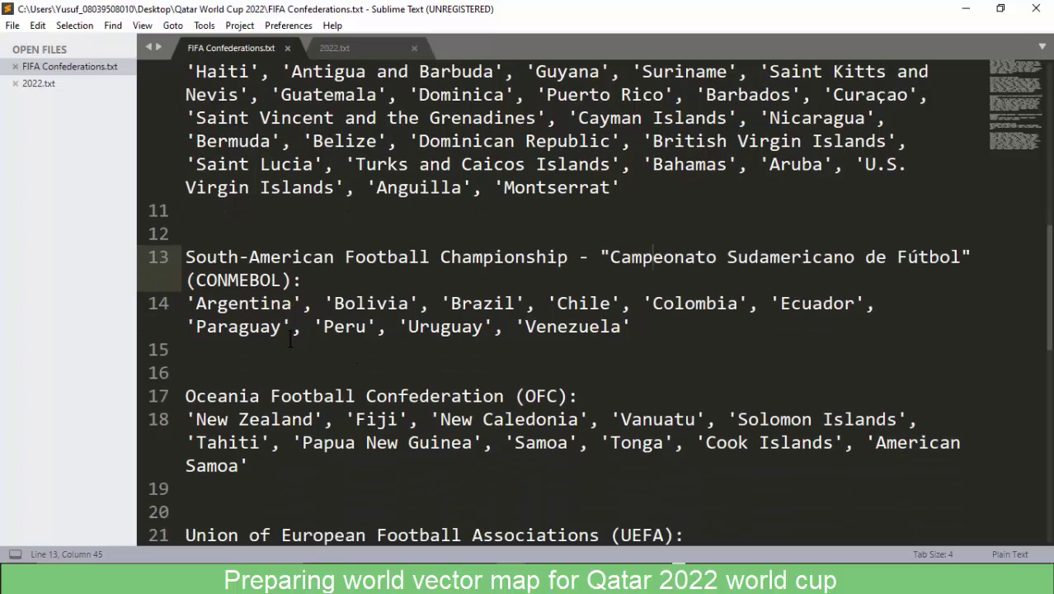
scroll(309, 341, "down", 2)
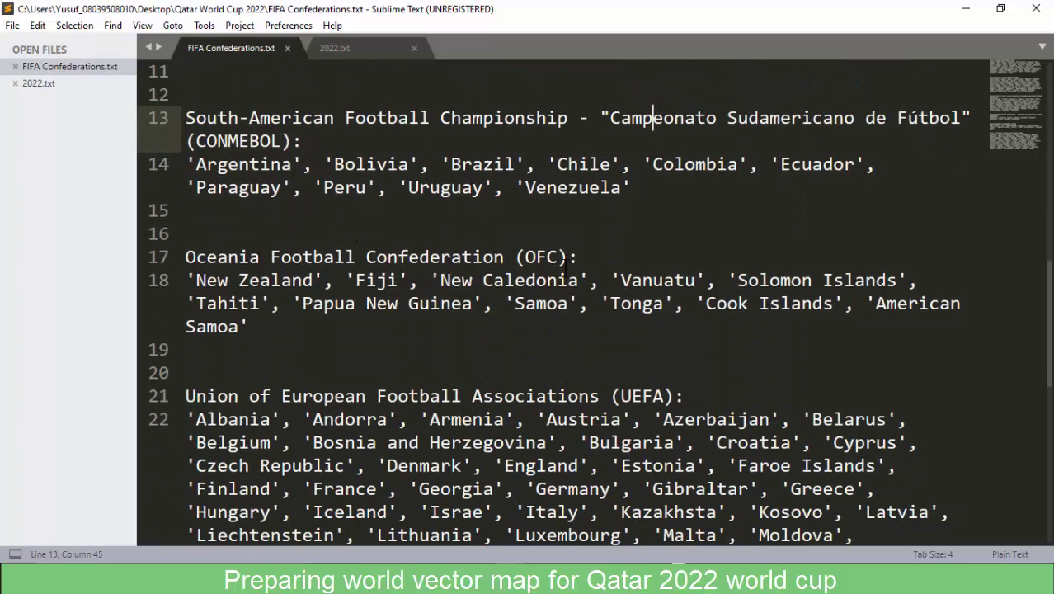
left_click(441, 256)
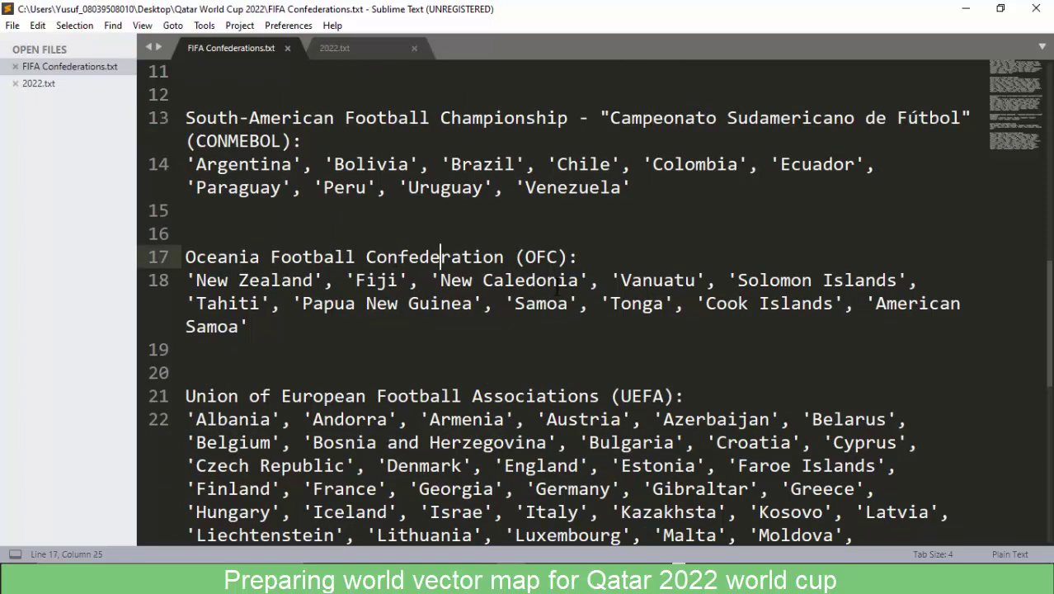
scroll(450, 326, "down", 1)
left_click(397, 326)
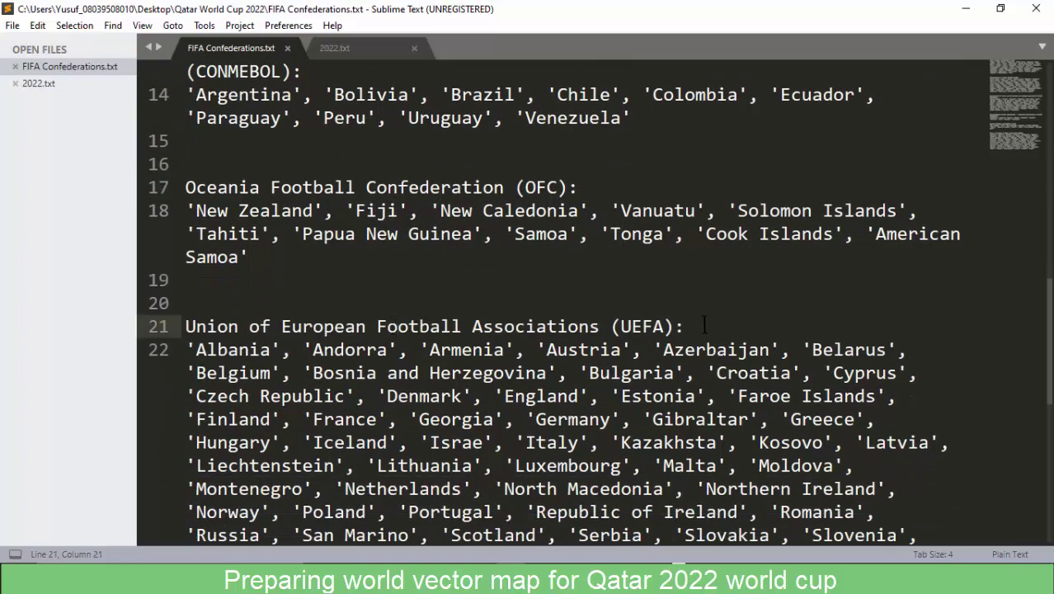
Examine the UEFA section, highlight its abbreviation, and return to the AFC member list at the start of FIFA Confederations.txt.
double_click(623, 327)
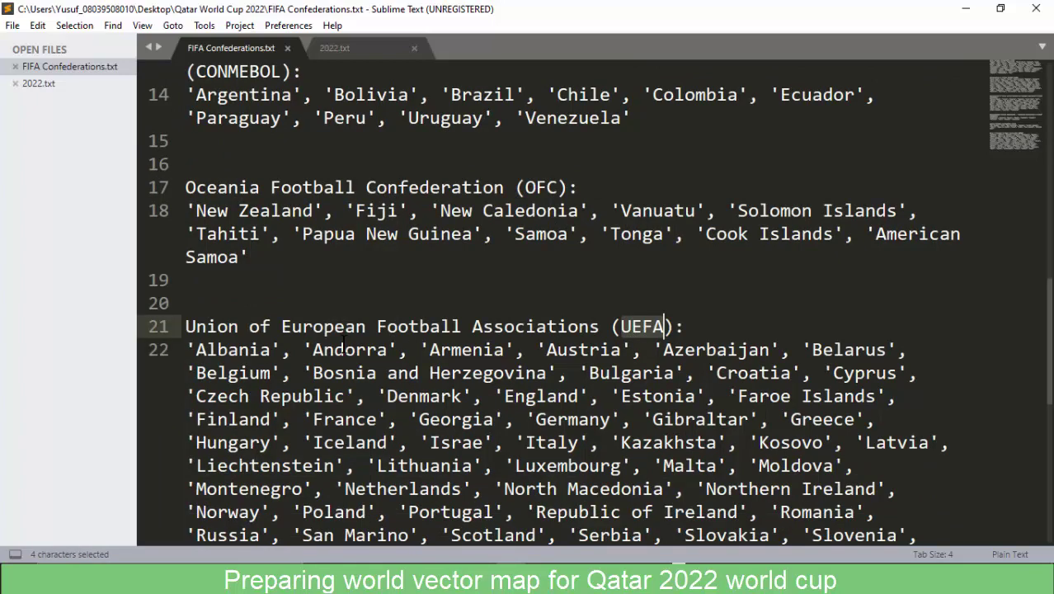
left_click(334, 328)
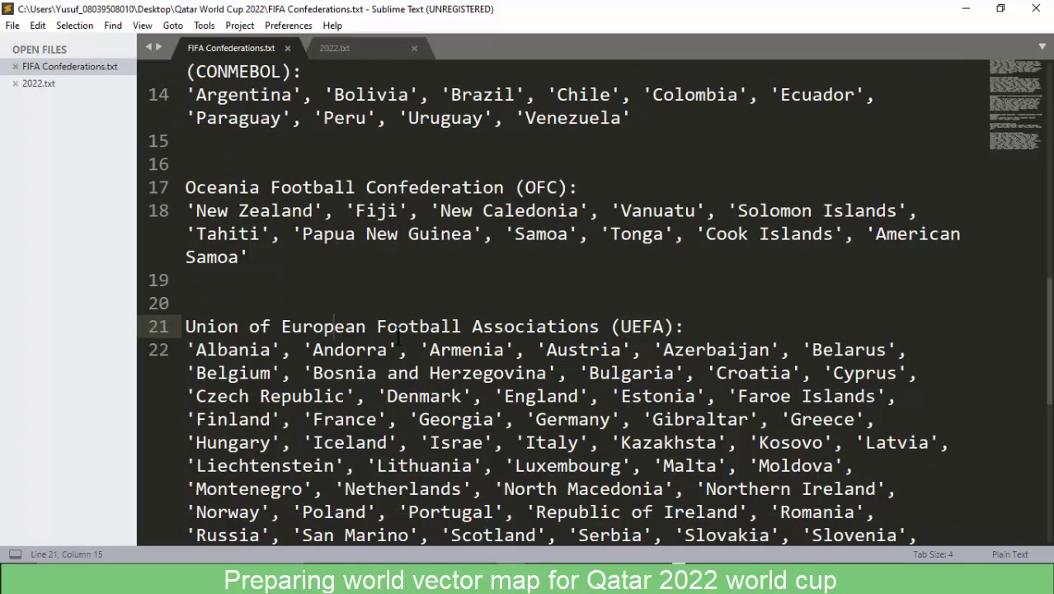
scroll(406, 345, "down", 4)
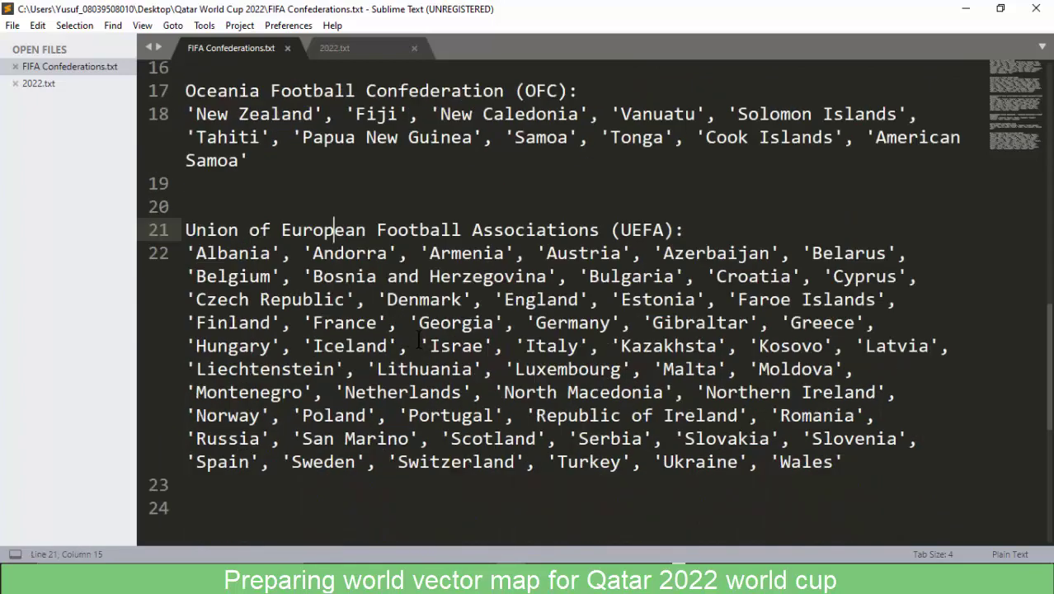
scroll(407, 345, "up", 3)
left_click(473, 327)
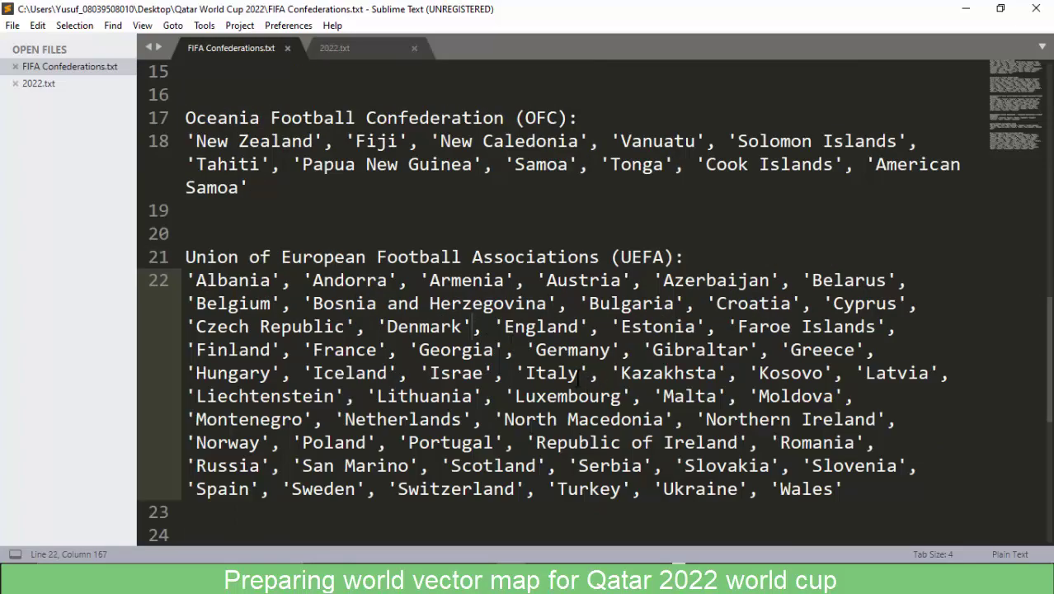
scroll(577, 378, "up", 15)
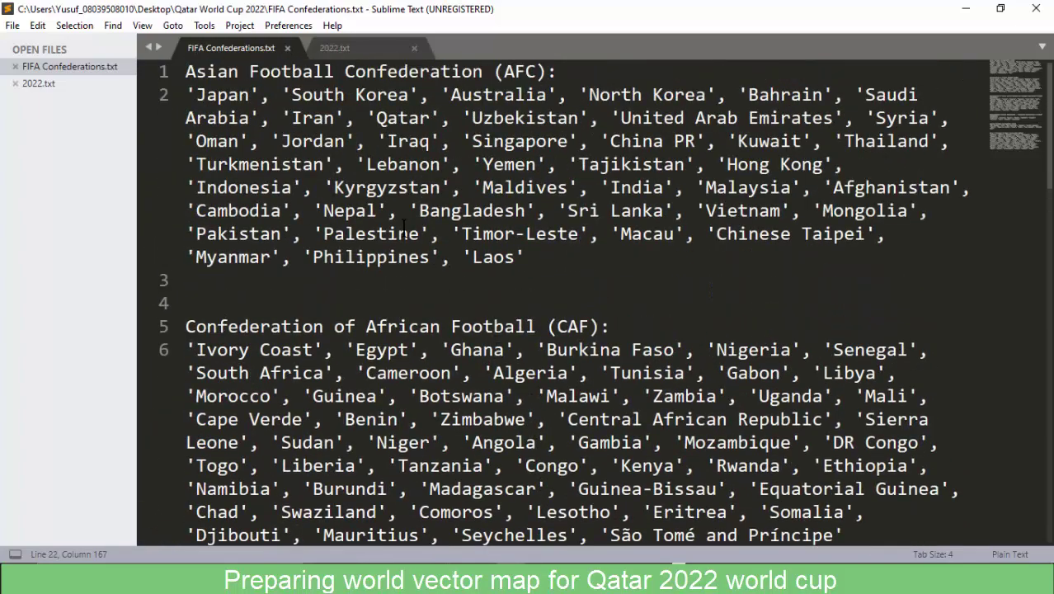
left_click(404, 227)
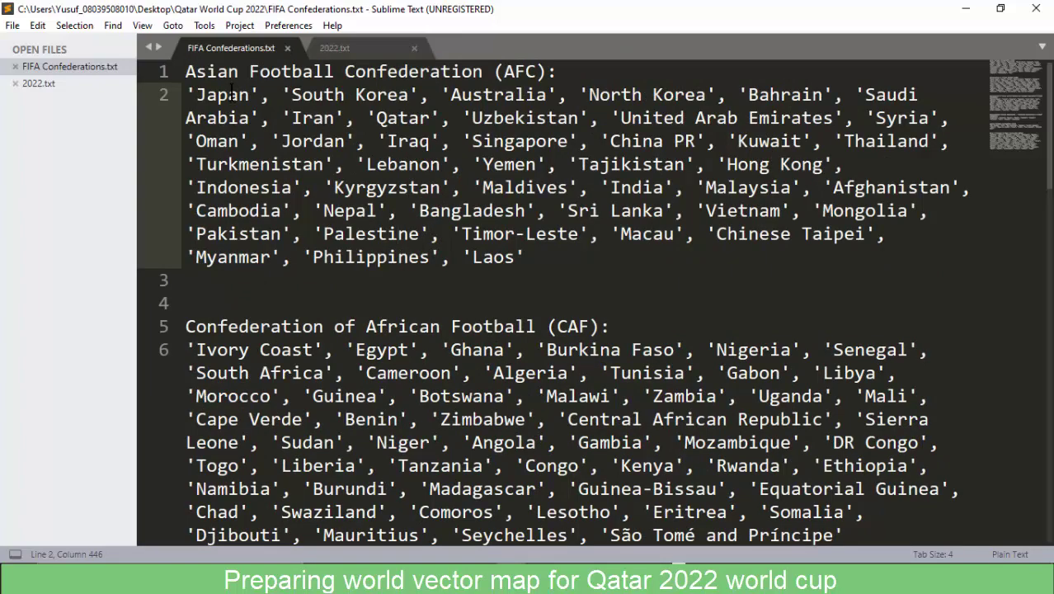
Switch back to QGIS, widen the WorldMap_v2 attribute table window and turn on editing for the layer.
left_click(967, 10)
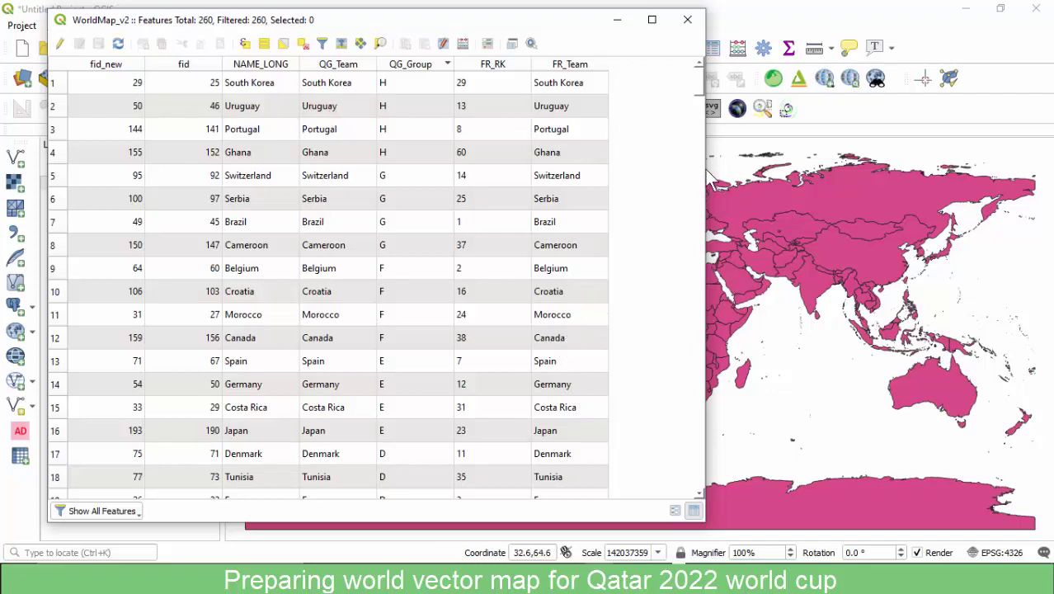
left_click_drag(707, 168, 800, 170)
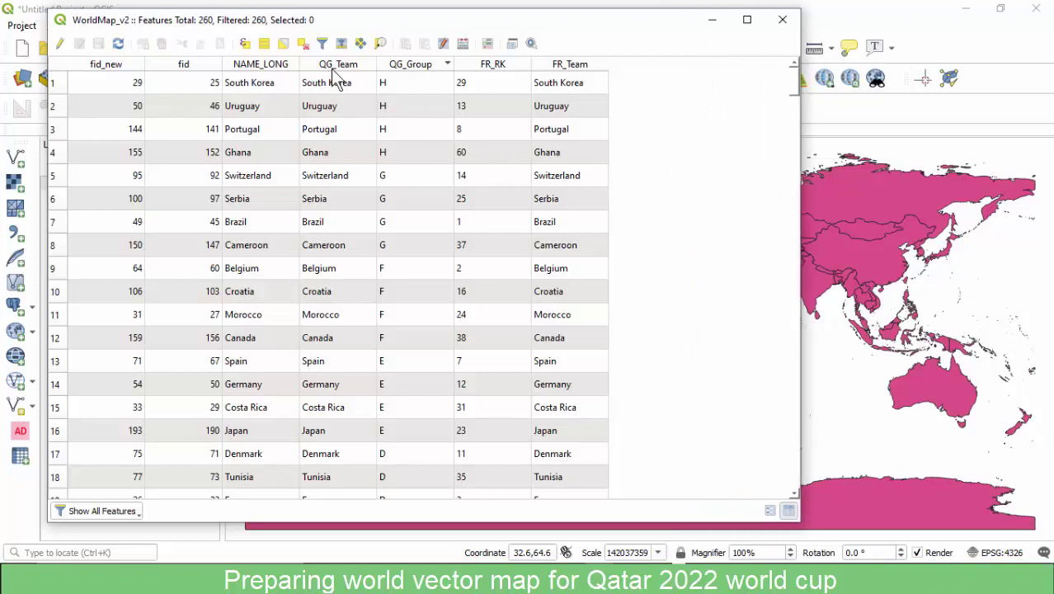
left_click(59, 44)
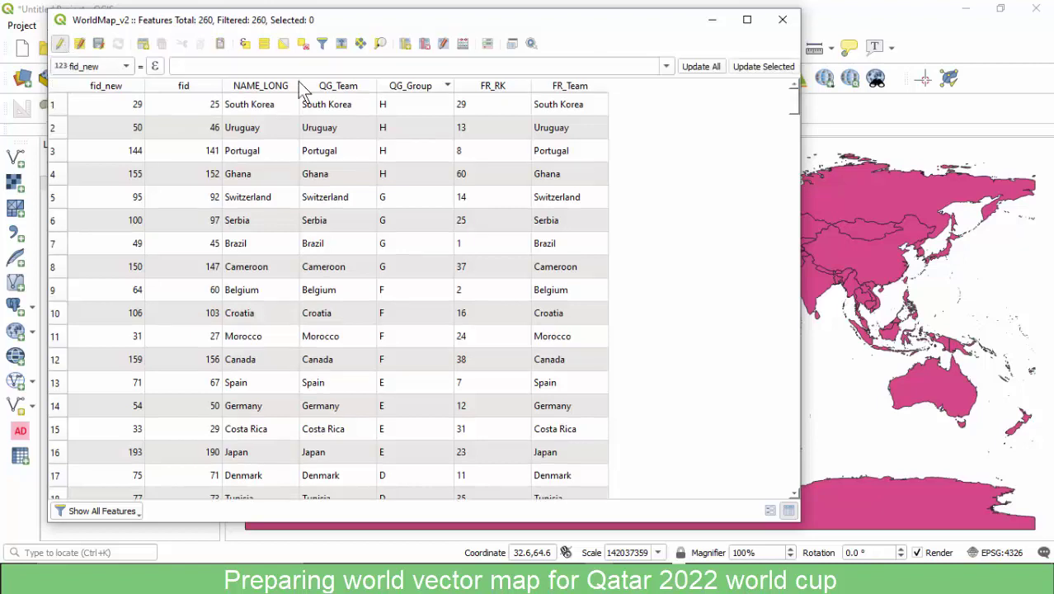
Start a new field and name it "Confederation", copying the word from the AFC heading in FIFA Confederations.txt in Sublime Text.
left_click(406, 43)
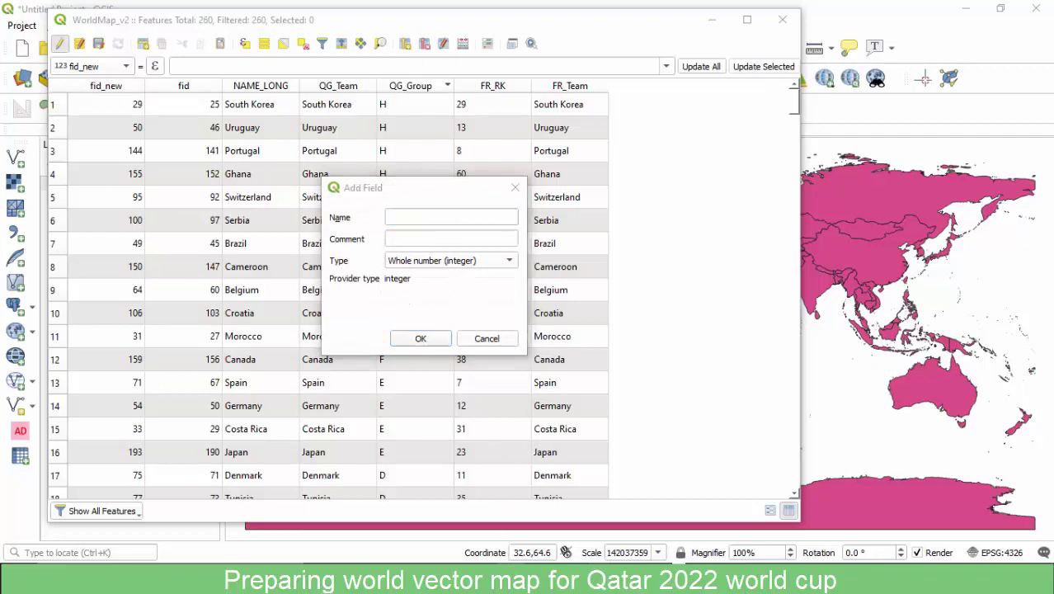
left_click(996, 505)
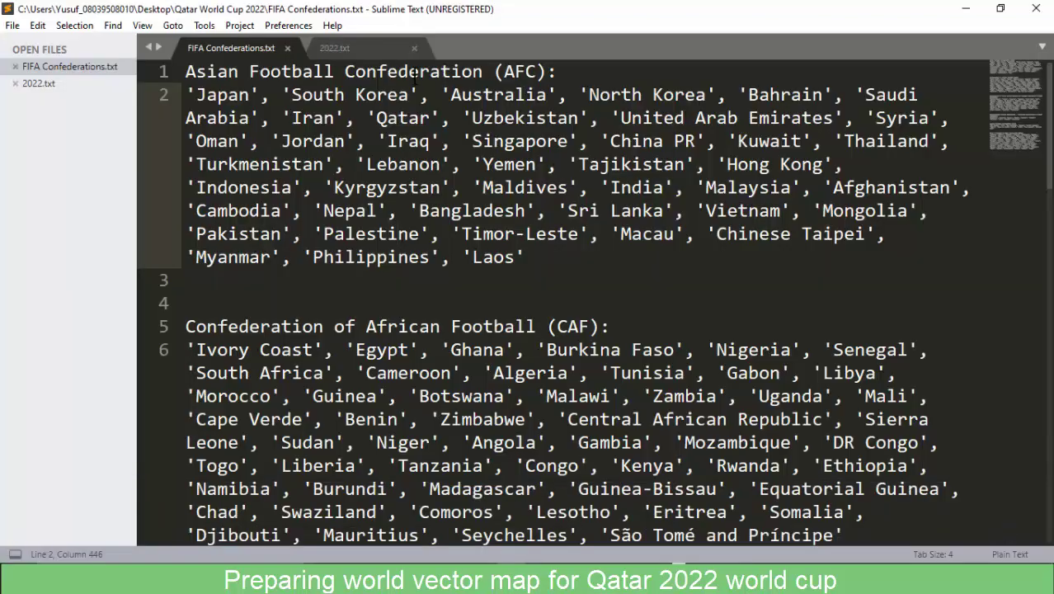
double_click(415, 75)
key("ctrl+c")
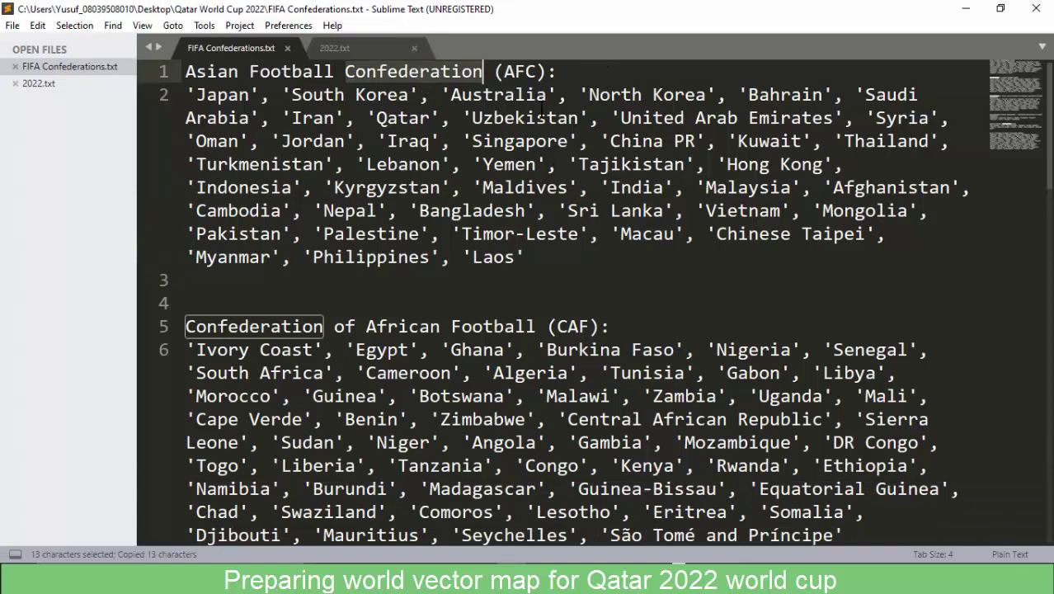
left_click(966, 8)
key("ctrl+v")
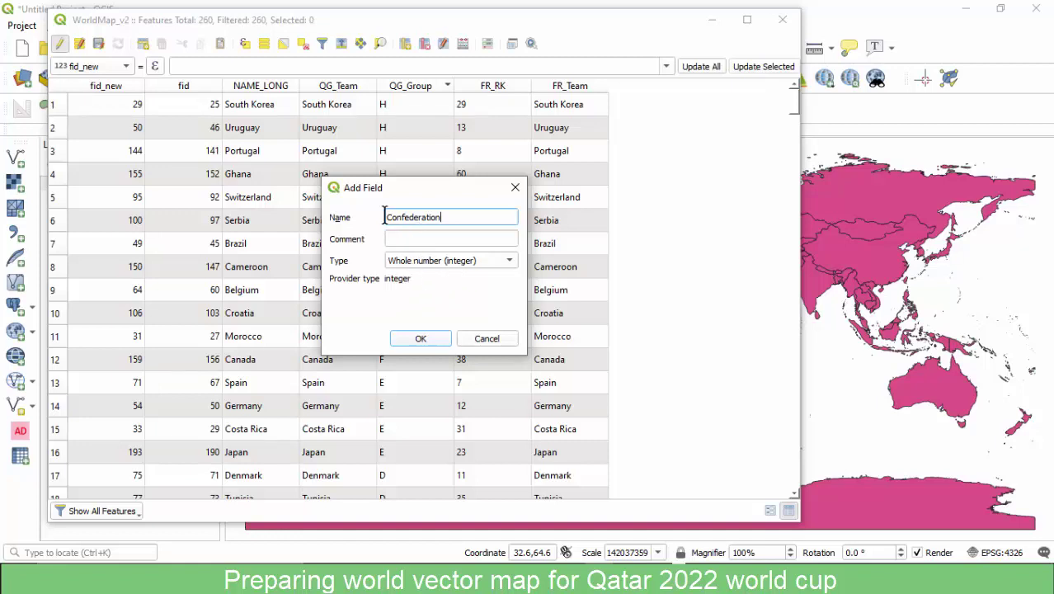
Set the Confederation field's type to Text (string), add it to WorldMap_v2 and save the layer edits.
left_click_drag(364, 191, 436, 263)
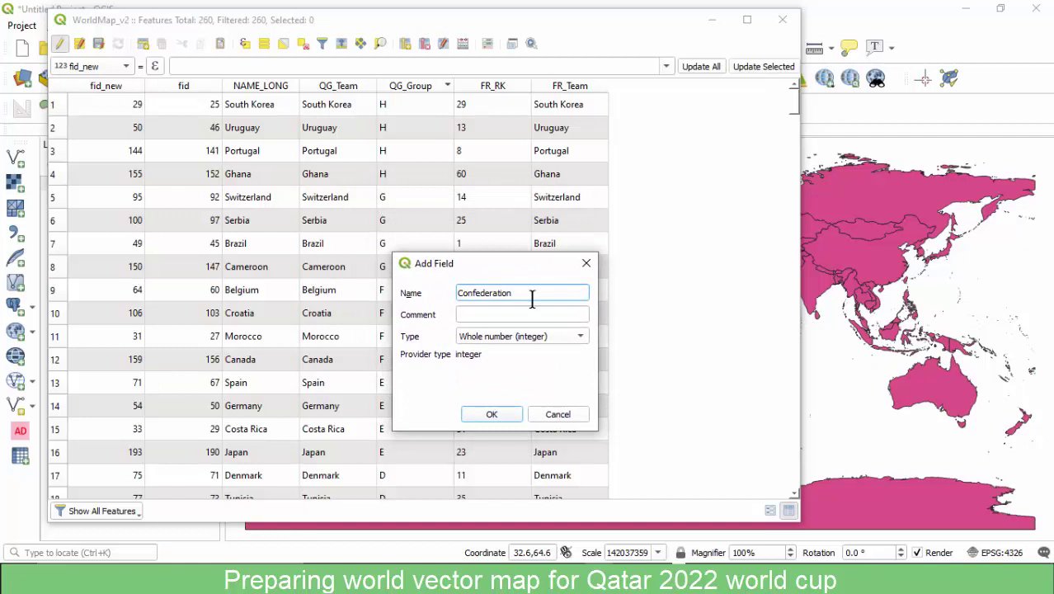
left_click(473, 293)
left_click(482, 339)
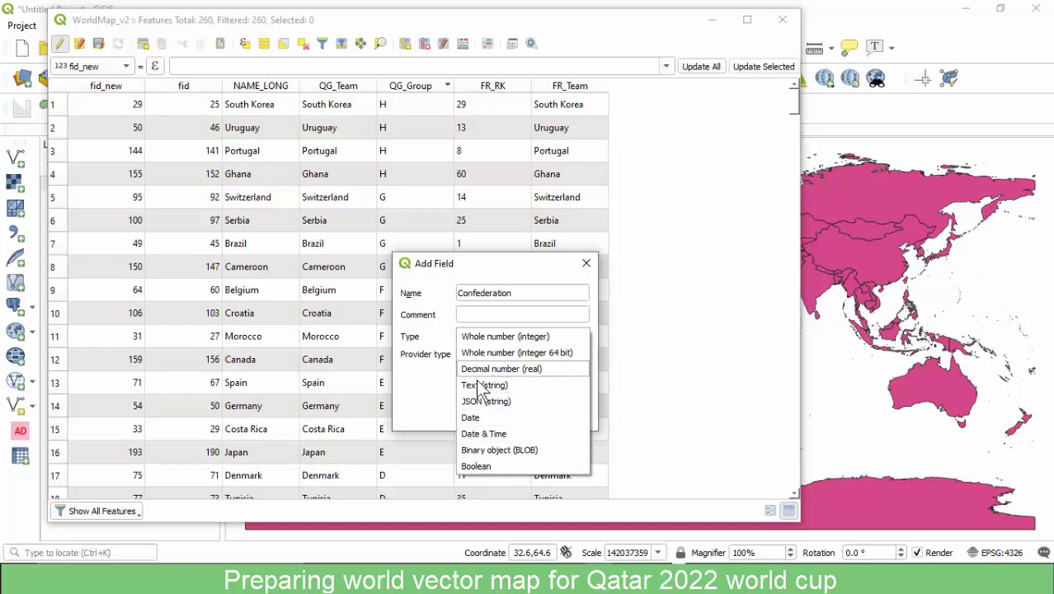
left_click(444, 348)
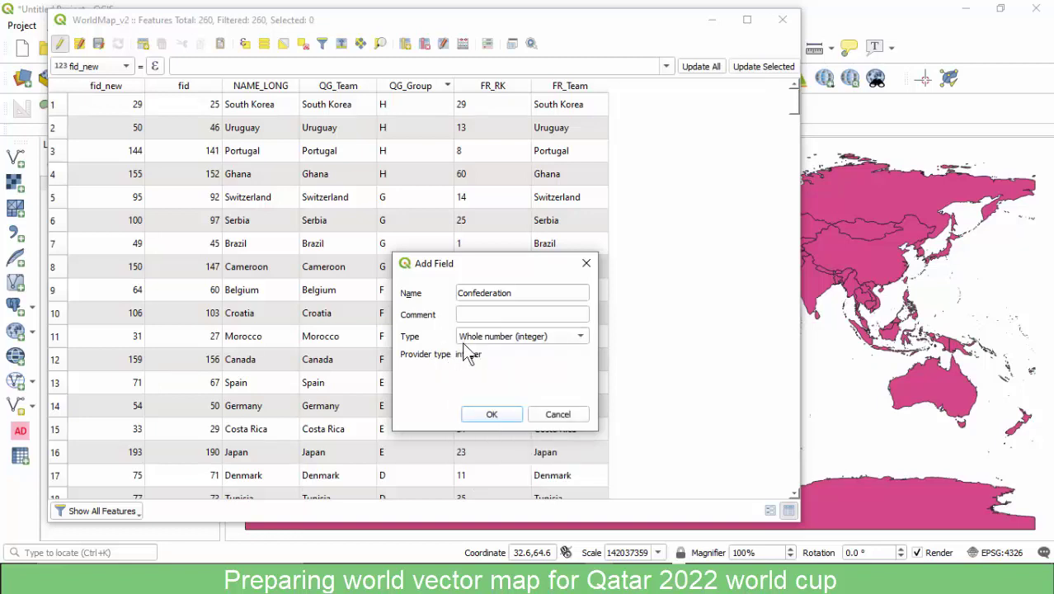
left_click(476, 342)
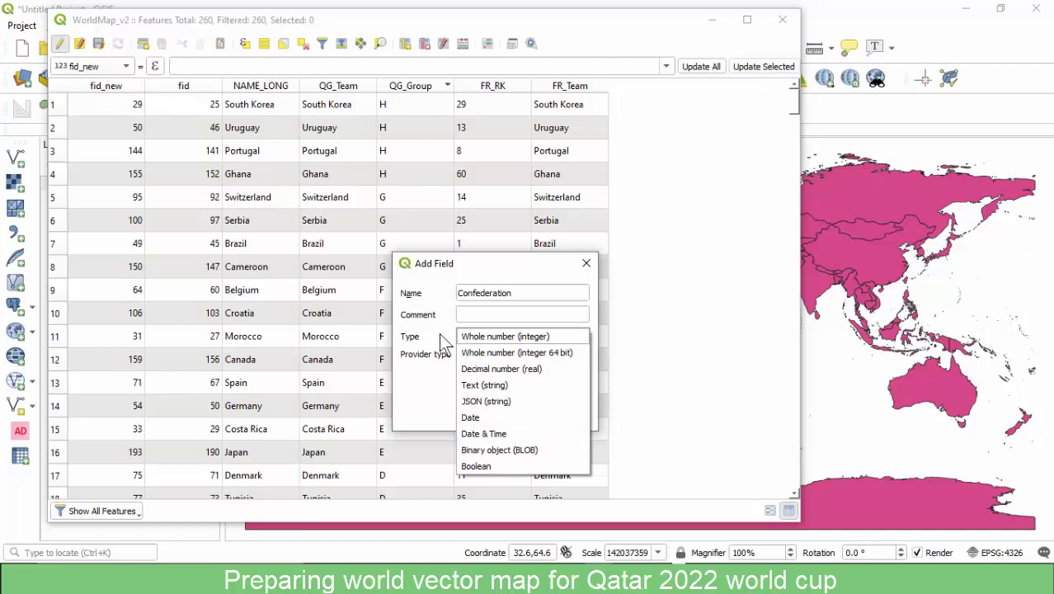
left_click(481, 384)
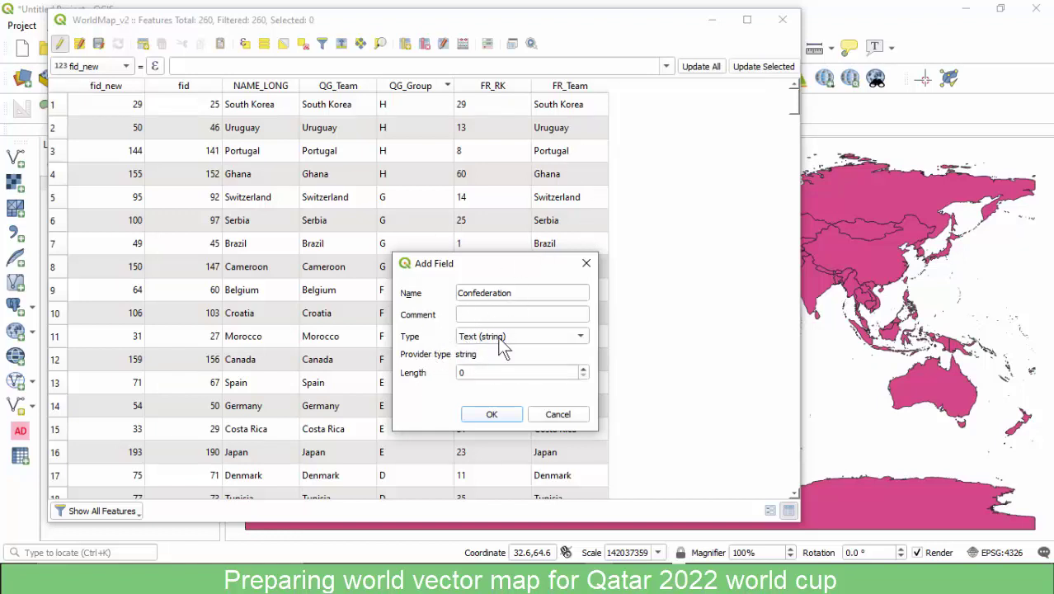
left_click(486, 422)
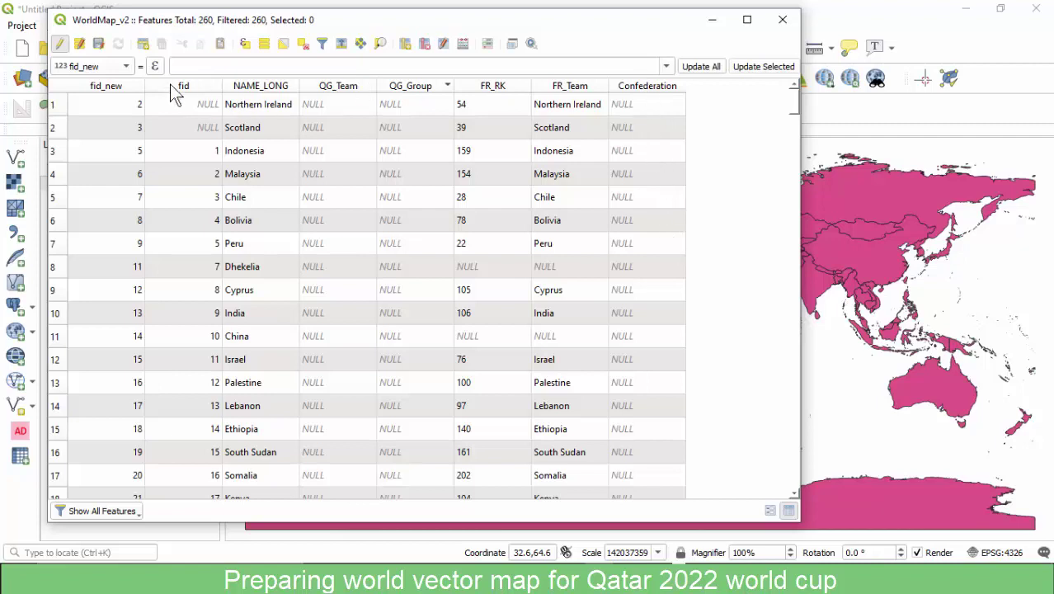
left_click(100, 46)
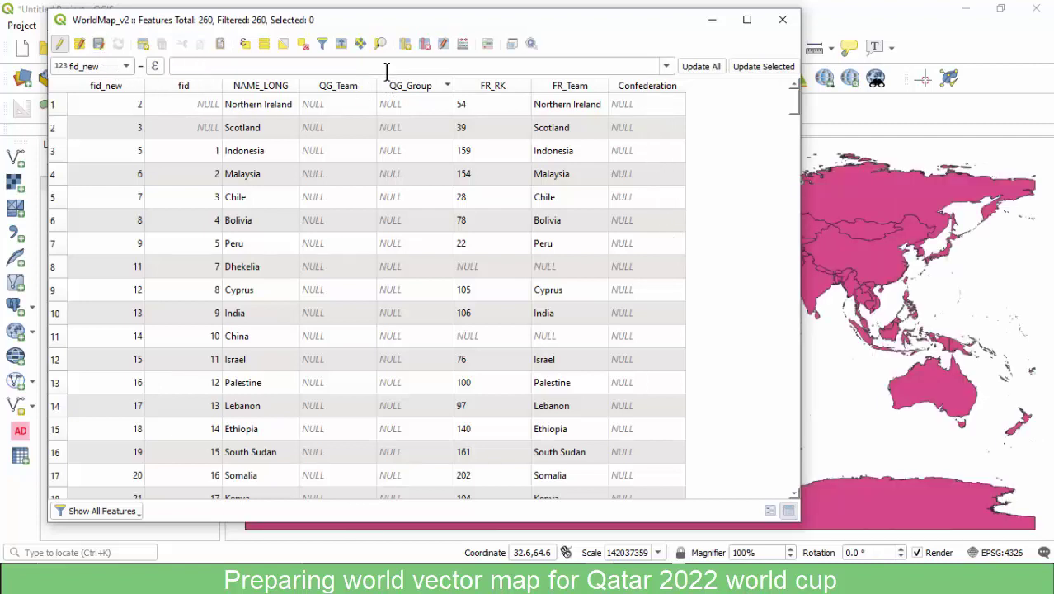
left_click(463, 45)
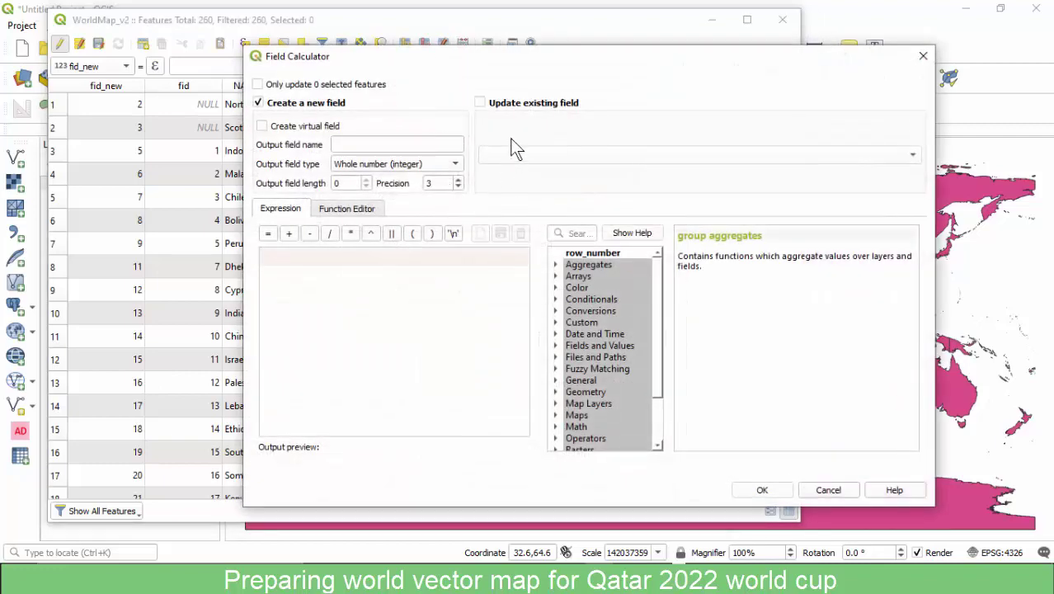
left_click(504, 106)
left_click(518, 157)
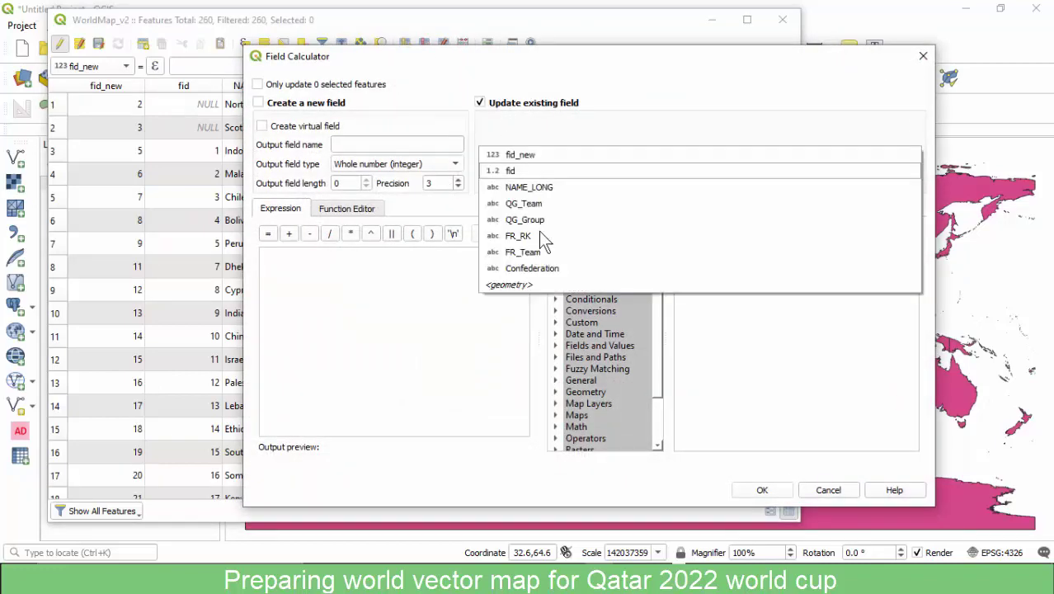
left_click(523, 268)
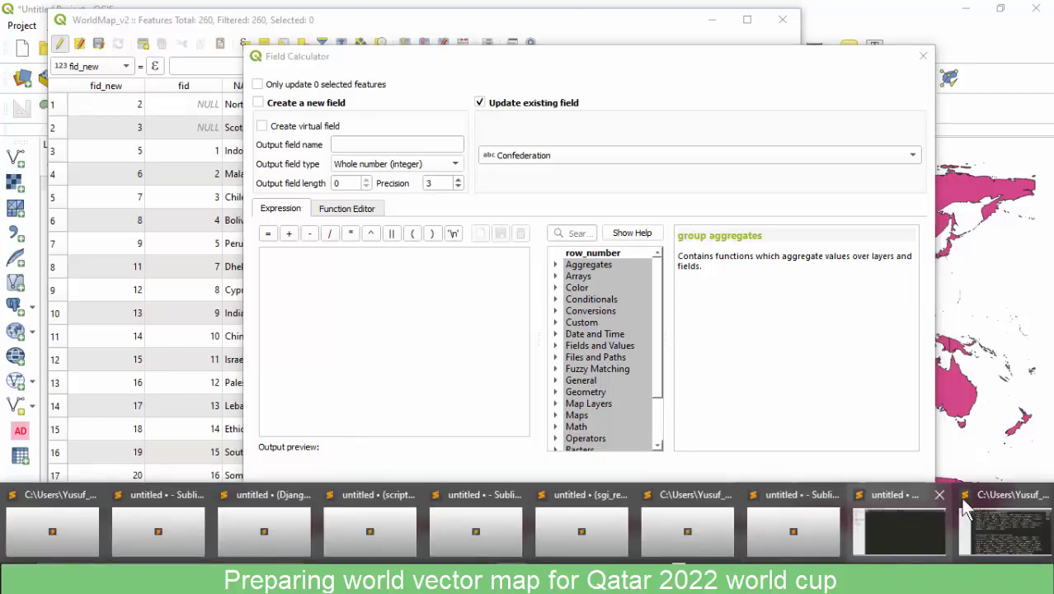
Copy the AFC country list from FIFA Confederations.txt in Sublime Text, return to QGIS and close the Field Calculator.
left_click(1002, 511)
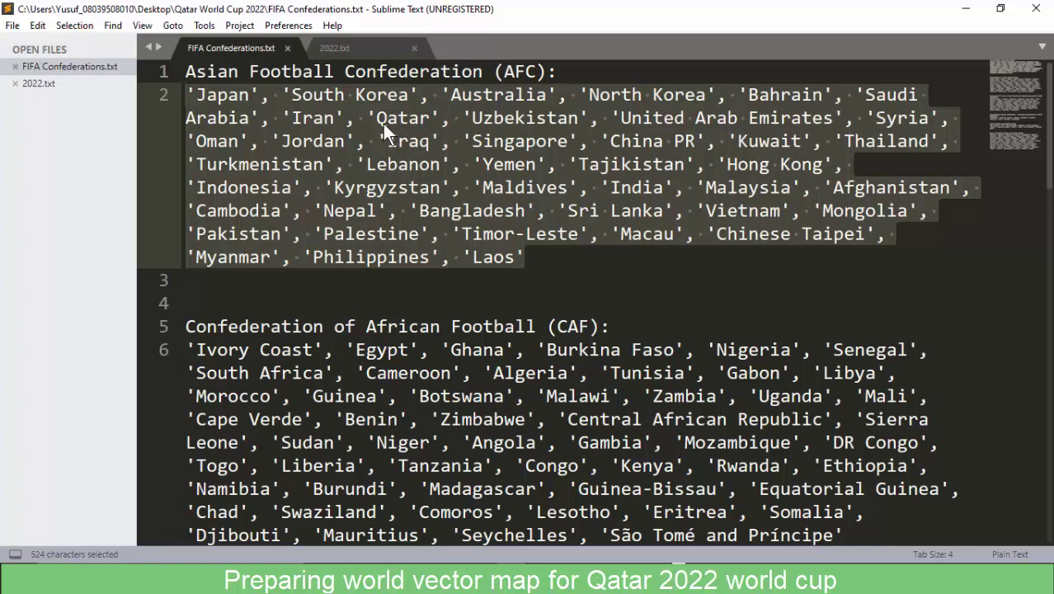
key("ctrl+c")
left_click(509, 72)
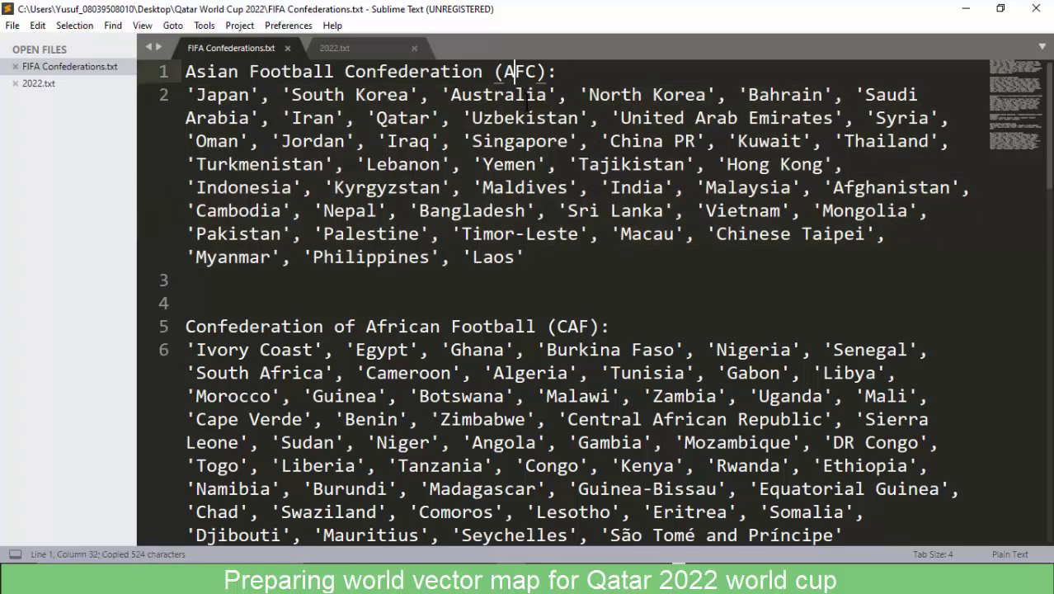
left_click(965, 9)
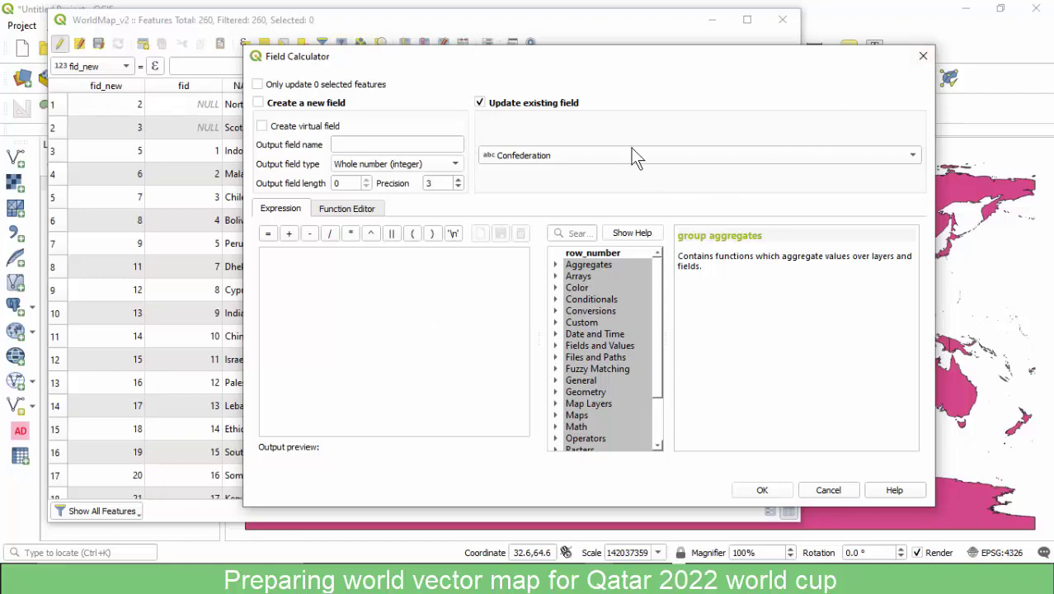
left_click(924, 56)
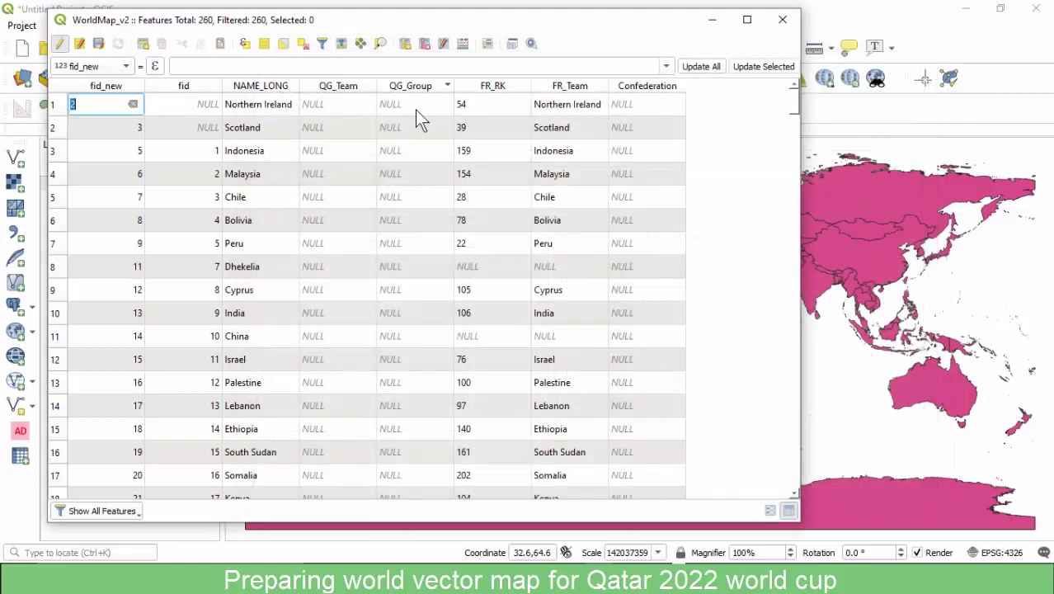
Build a Select by Expression query on WorldMap_v2 with "NAME_LONG" in (), pasting the copied AFC country list inside the parentheses.
left_click(244, 44)
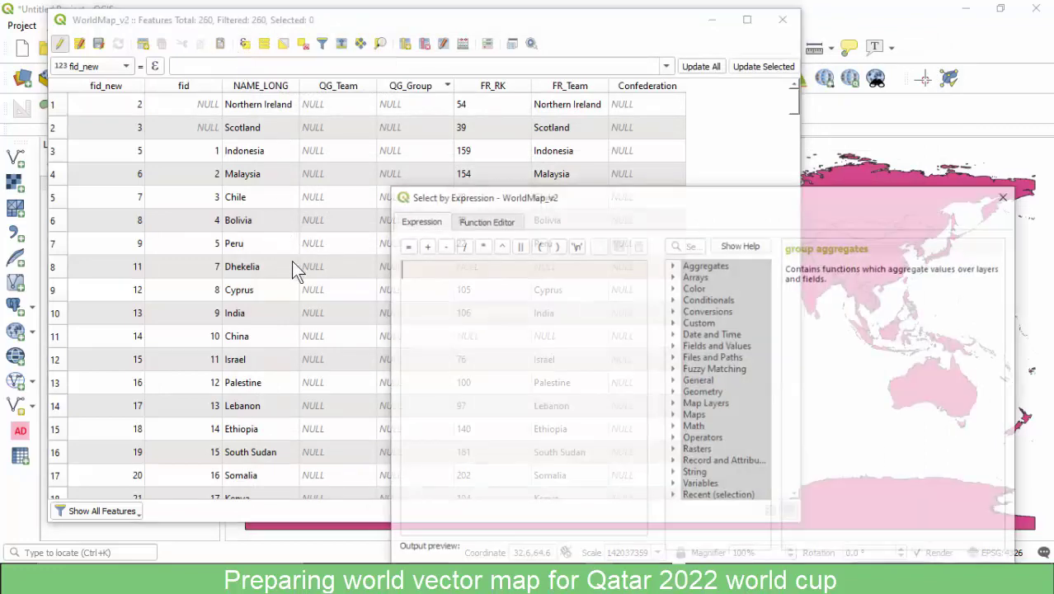
left_click_drag(578, 202, 489, 164)
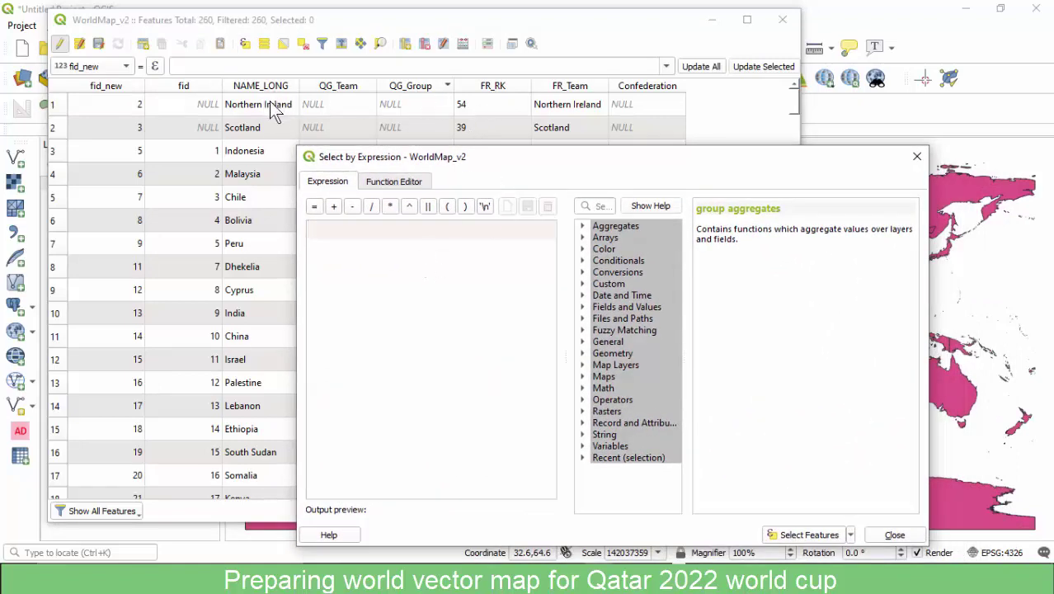
left_click(585, 308)
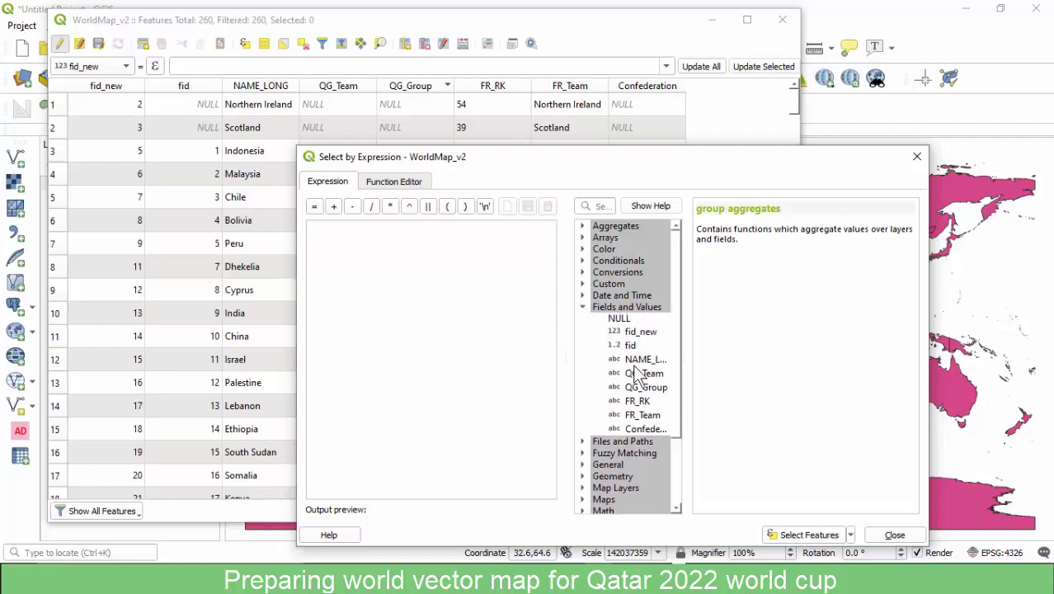
double_click(642, 361)
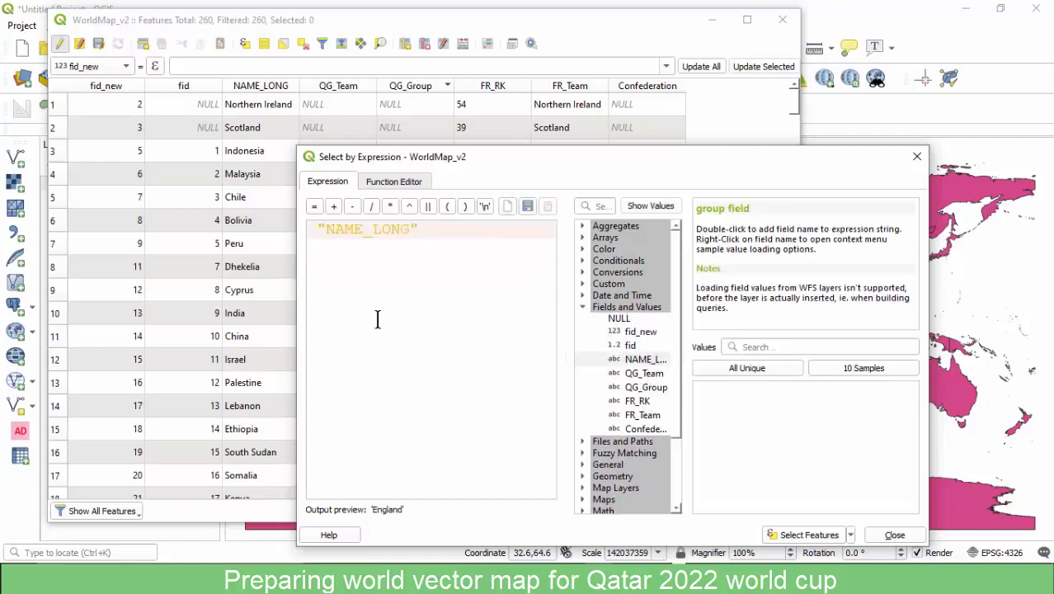
type("in ")
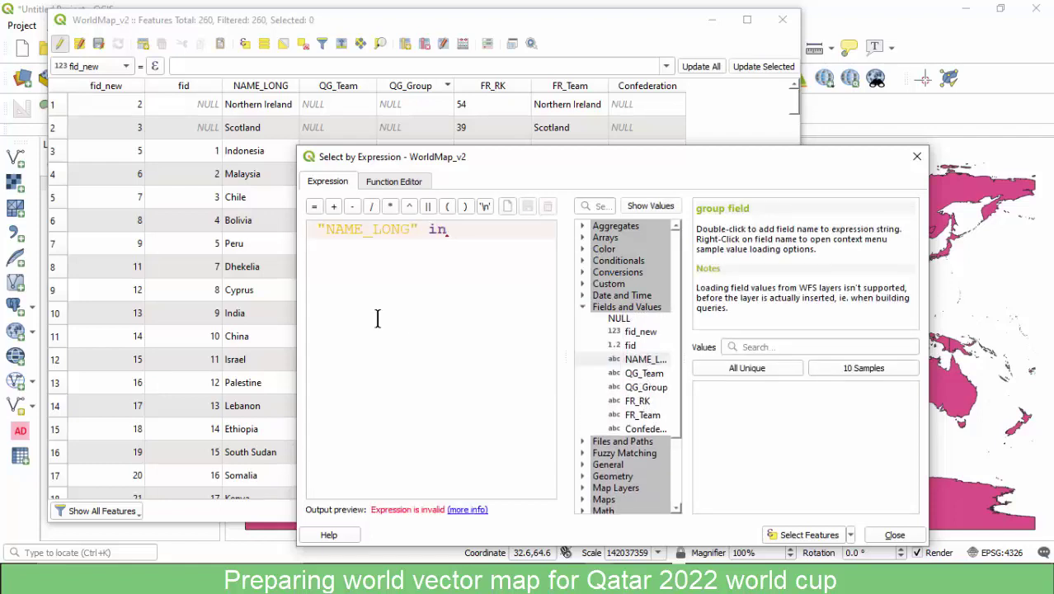
type("()")
key("ctrl+v")
scroll(378, 321, "up", 4)
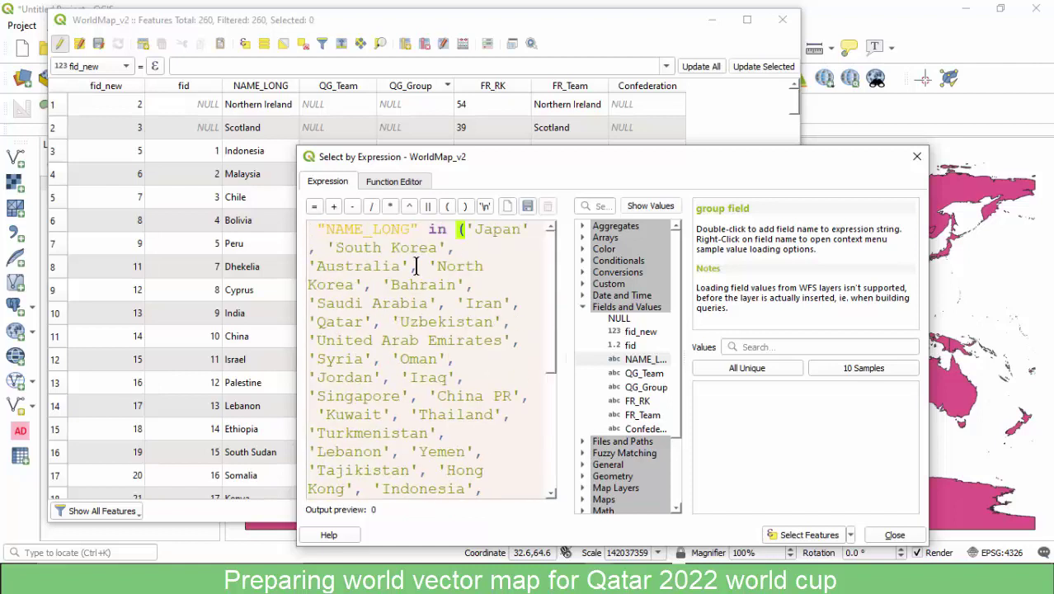
scroll(459, 313, "down", 5)
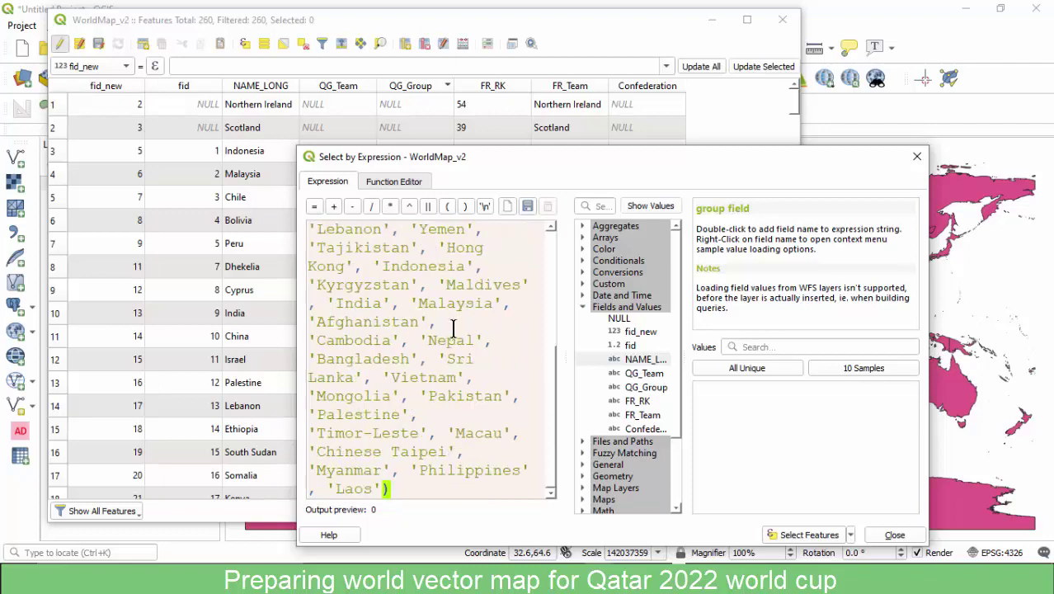
scroll(435, 375, "up", 5)
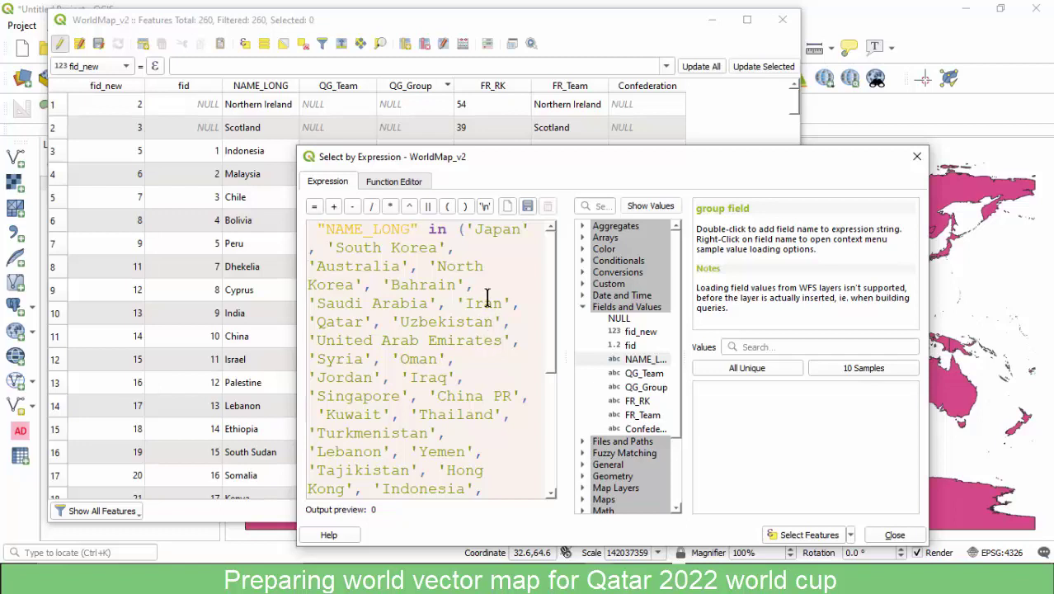
Select the AFC countries in WorldMap_v2 with the finished NAME_LONG expression and close the selection dialog.
left_click(473, 231)
left_click_drag(466, 396, 474, 398)
scroll(470, 392, "down", 1)
scroll(462, 378, "up", 1)
left_click(425, 265)
left_click(793, 532)
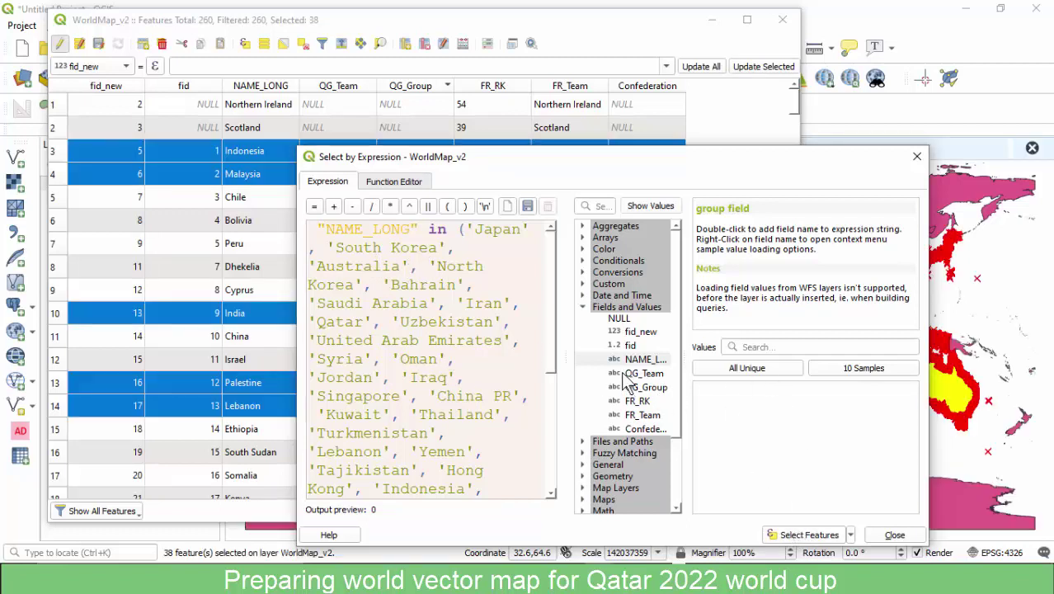
left_click_drag(552, 166, 528, 97)
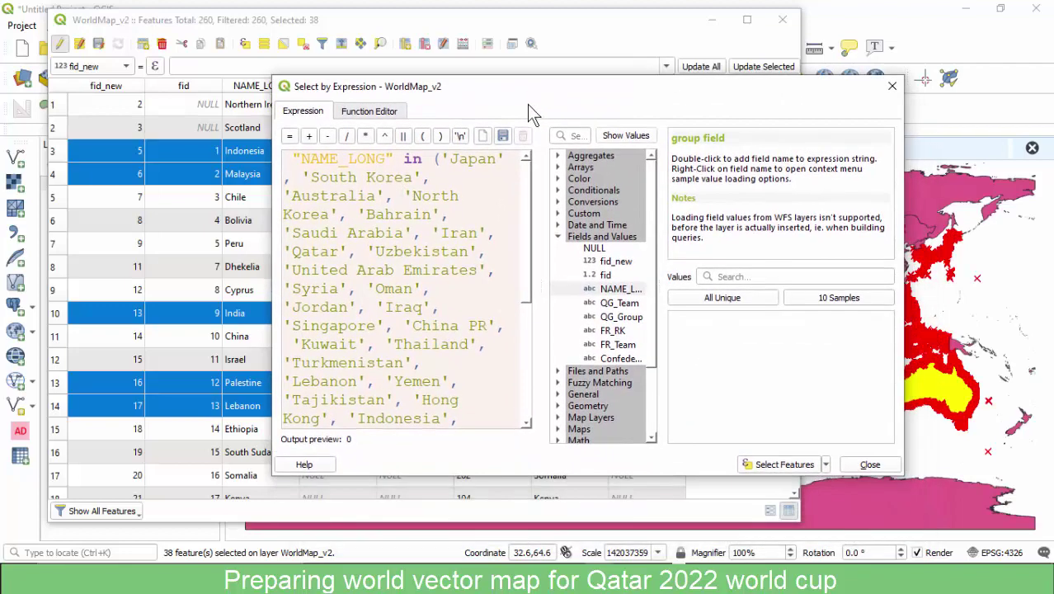
scroll(435, 281, "down", 4)
scroll(400, 264, "up", 4)
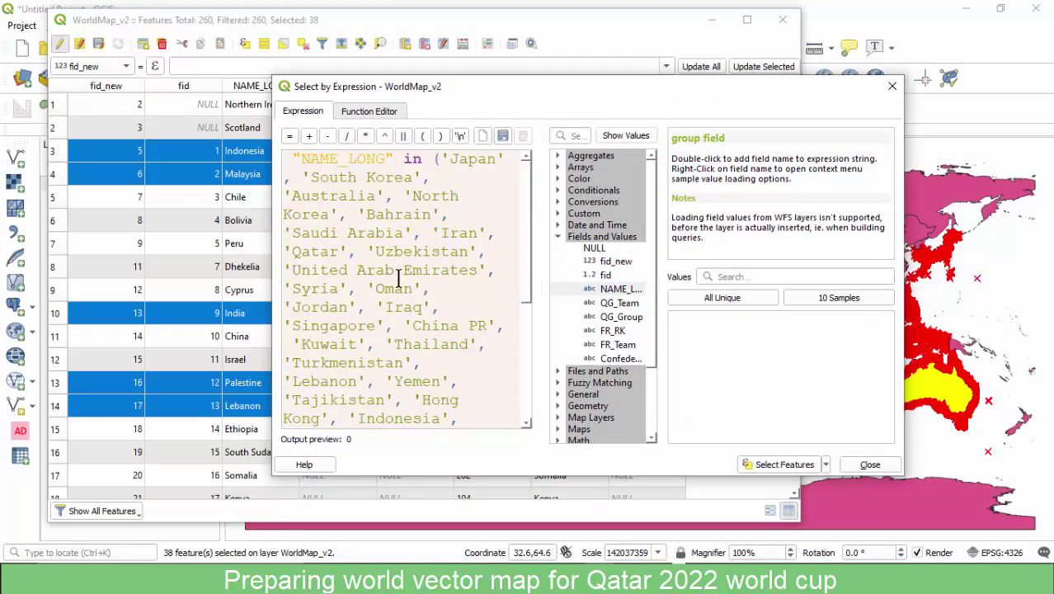
left_click(866, 464)
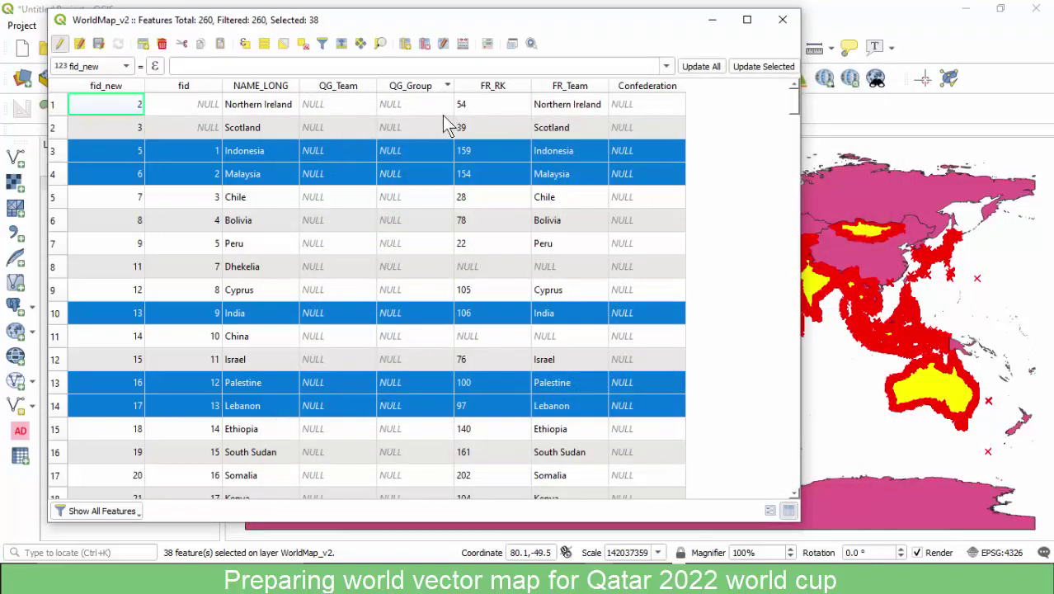
Check the selected rows in the attribute table, then set the Field Calculator to update the existing Confederation field.
scroll(341, 161, "down", 17)
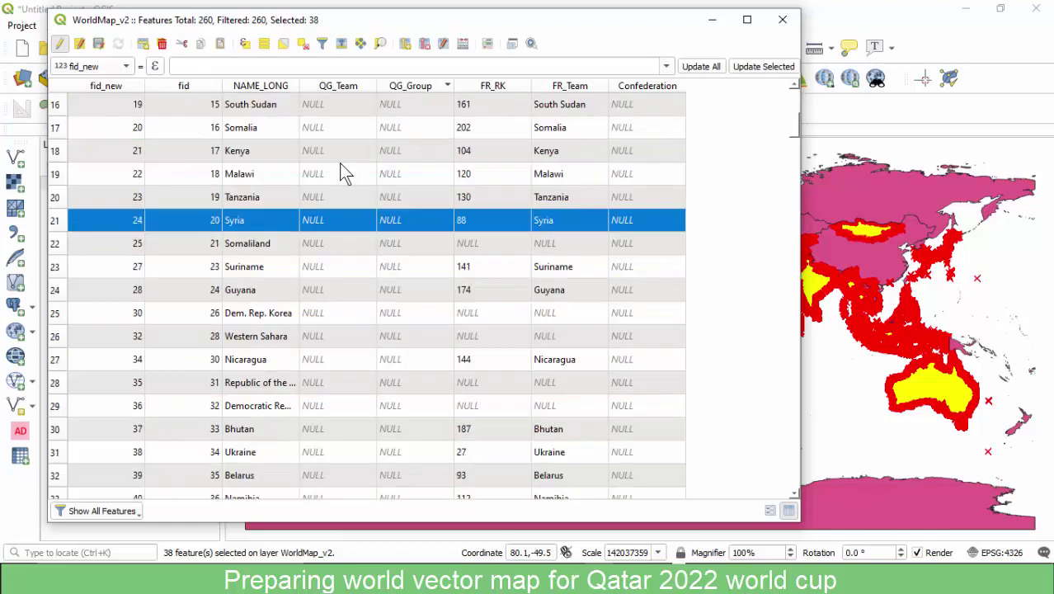
scroll(338, 166, "up", 17)
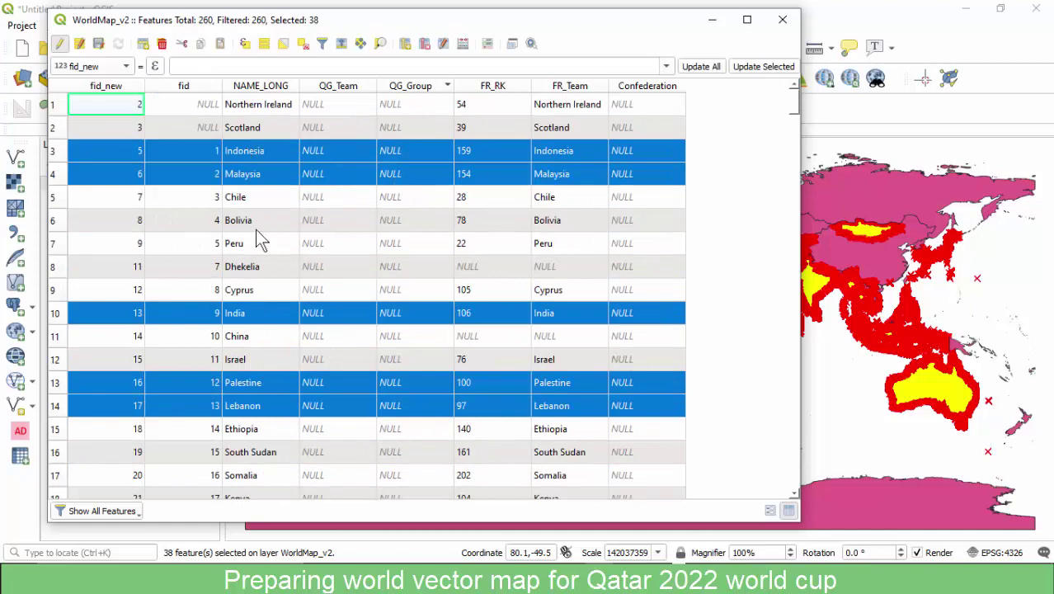
scroll(256, 244, "down", 13)
scroll(246, 258, "up", 13)
left_click(465, 48)
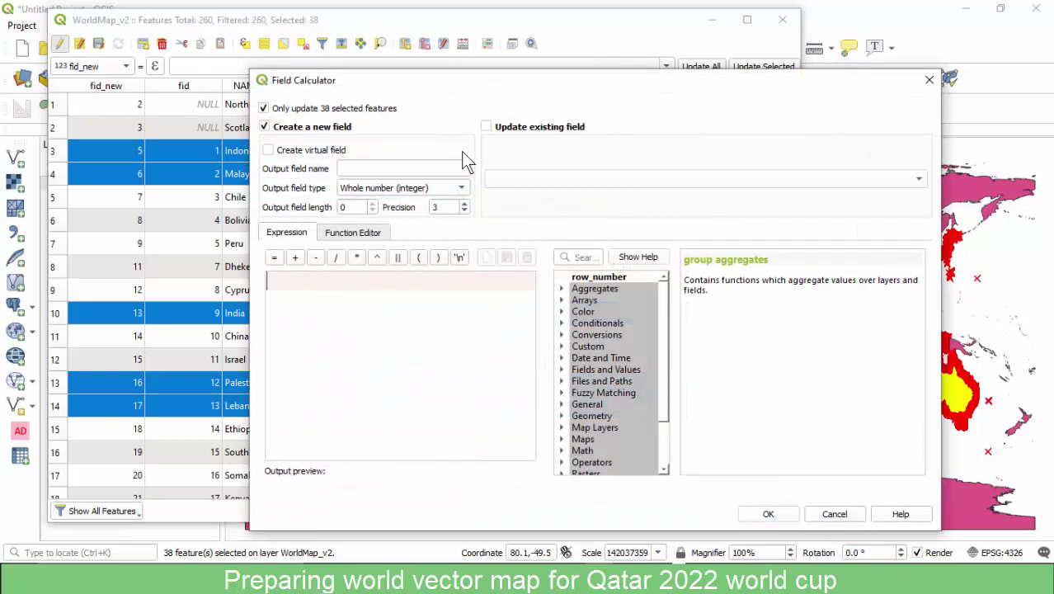
left_click(484, 129)
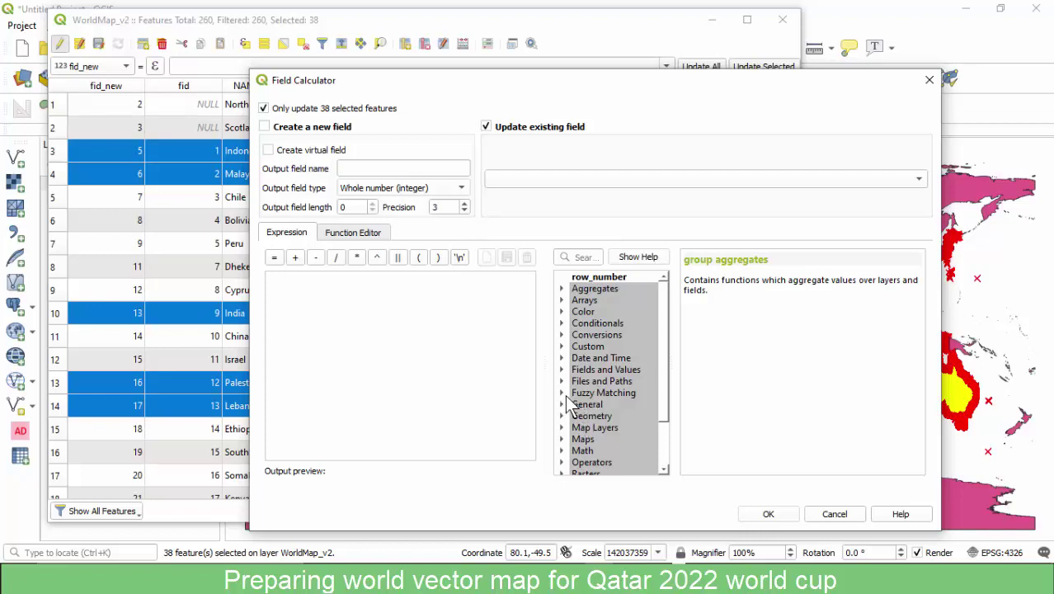
left_click(521, 180)
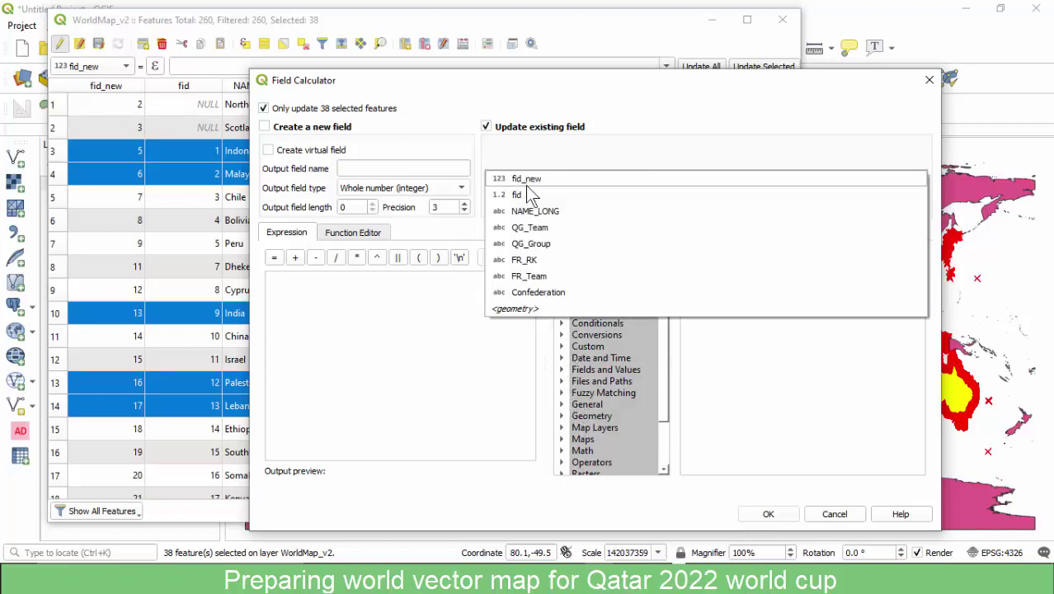
left_click(536, 293)
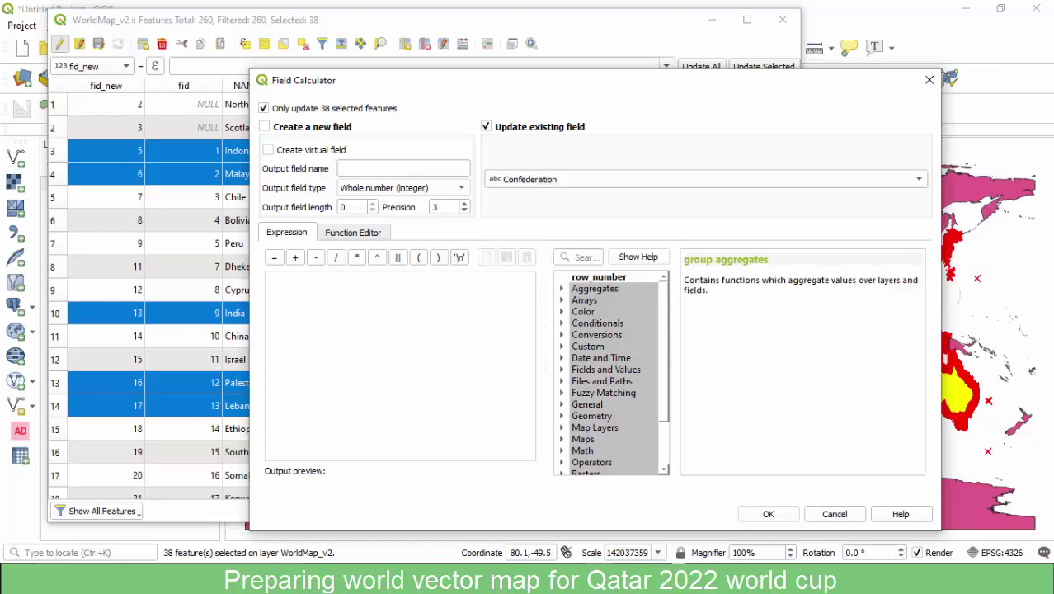
Copy the abbreviation AFC from the first heading of FIFA Confederations.txt in Sublime Text and return to QGIS.
left_click(957, 504)
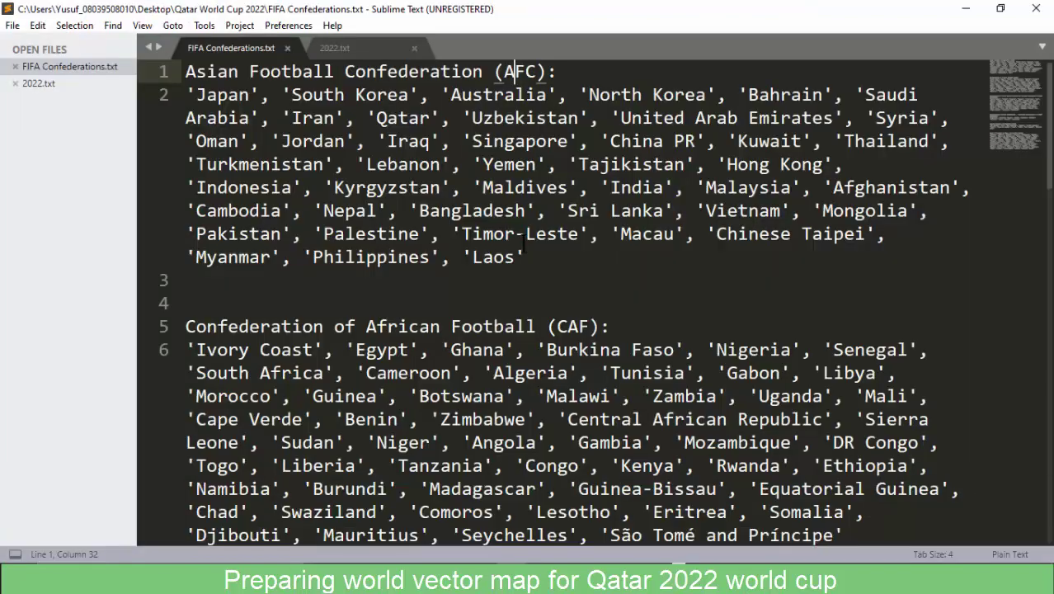
double_click(520, 71)
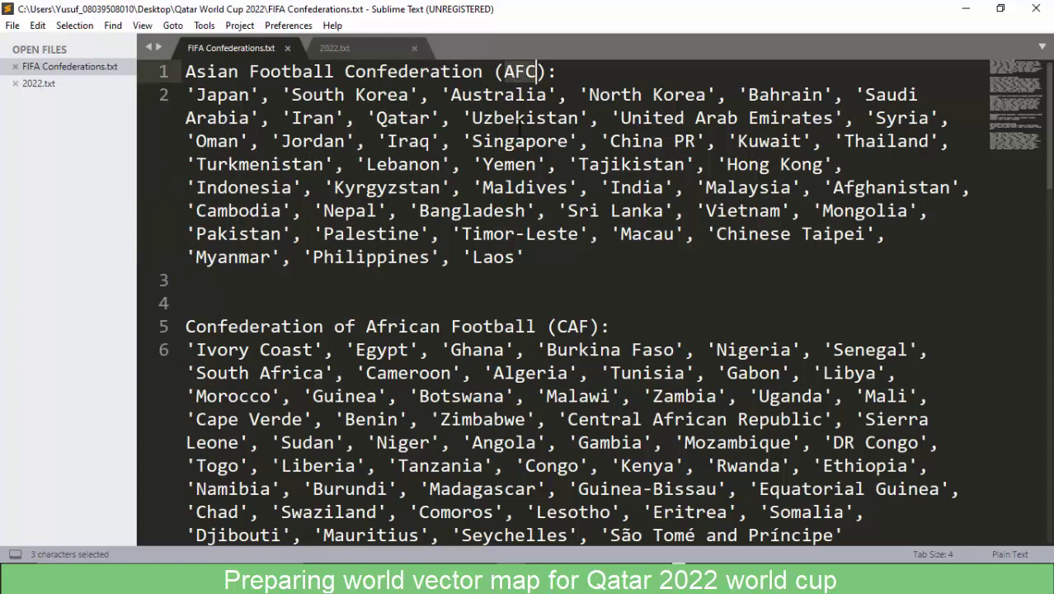
key("ctrl+c")
left_click(967, 9)
Fill the Confederation field of the selected countries with the expression 'AFC', pasting the copied abbreviation between single quotes.
left_click(347, 297)
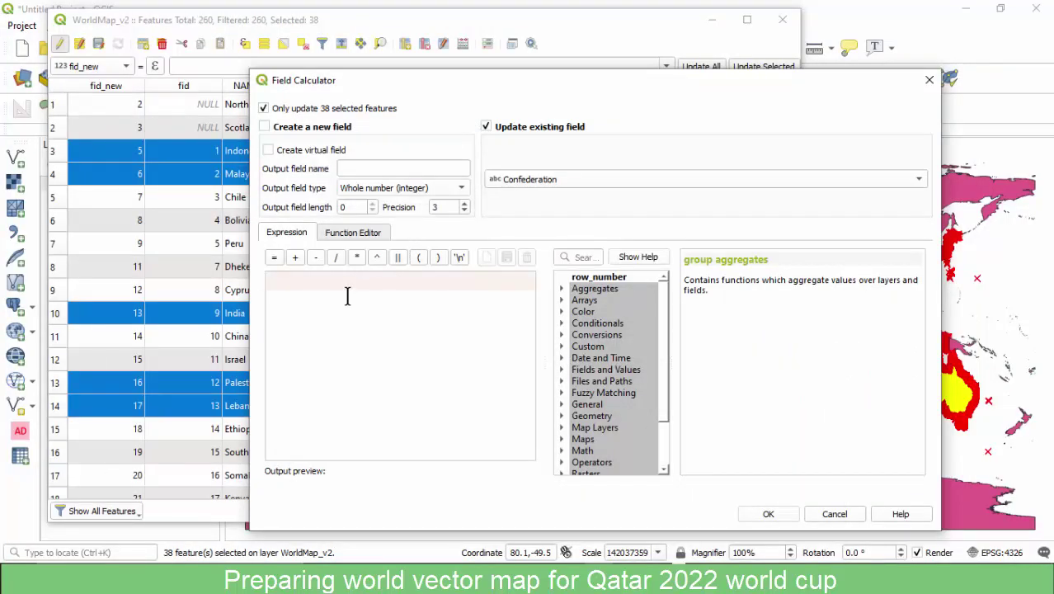
type("'")
key("BackSpace")
type("''")
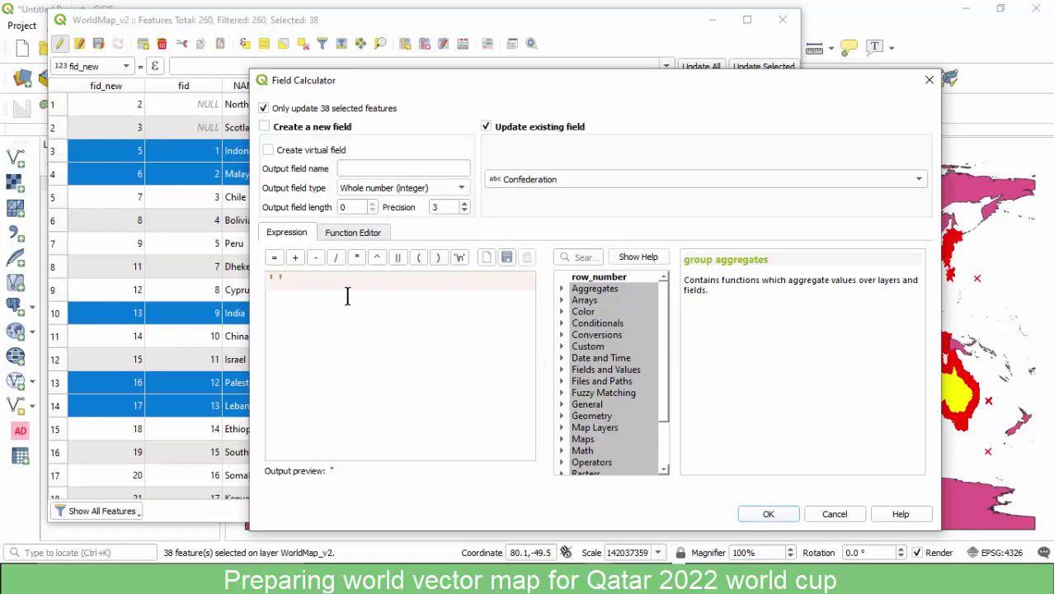
key("ctrl+v")
left_click(751, 515)
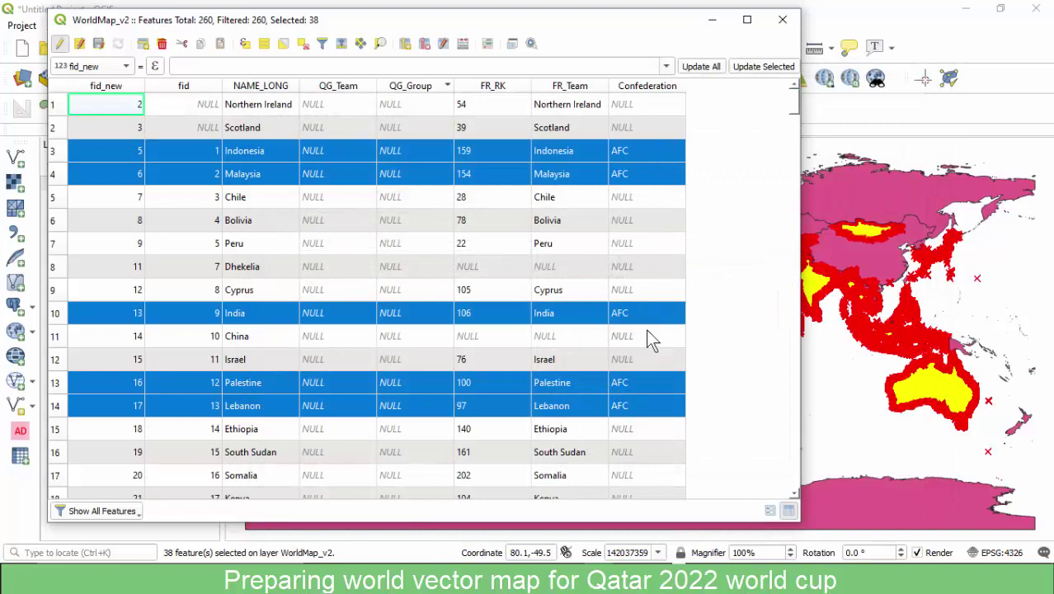
Review the filled Confederation values, clear the feature selection and save the WorldMap_v2 edits.
scroll(647, 334, "down", 17)
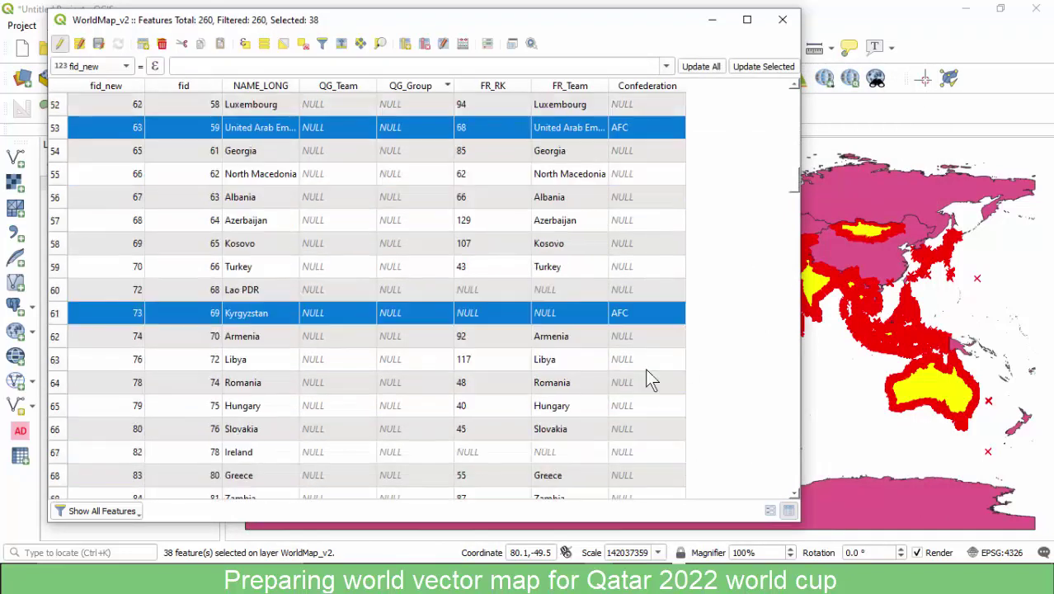
scroll(645, 368, "down", 1)
scroll(642, 349, "up", 17)
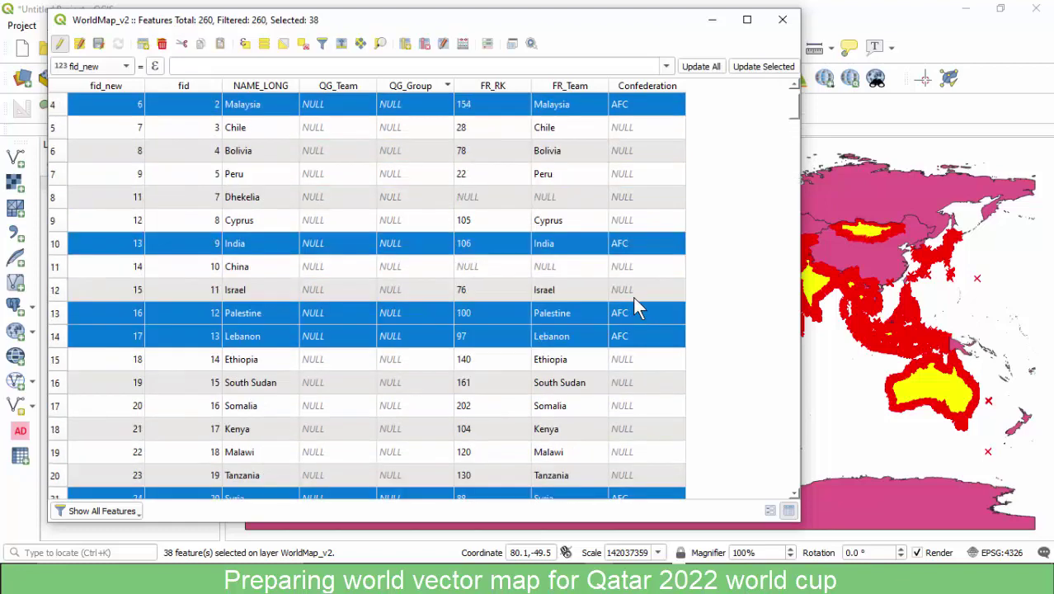
scroll(633, 297, "up", 1)
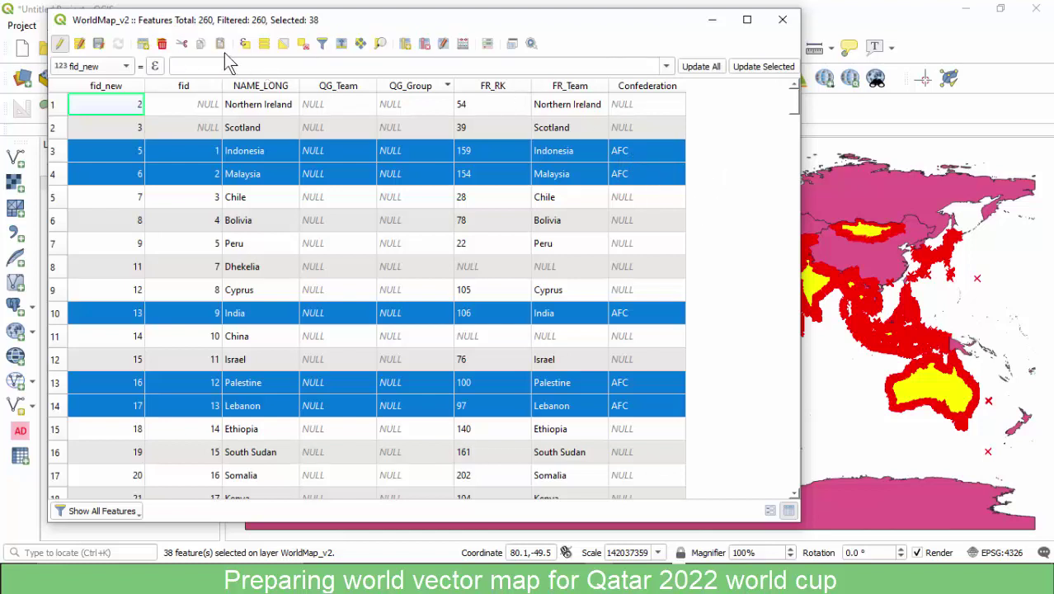
left_click(302, 44)
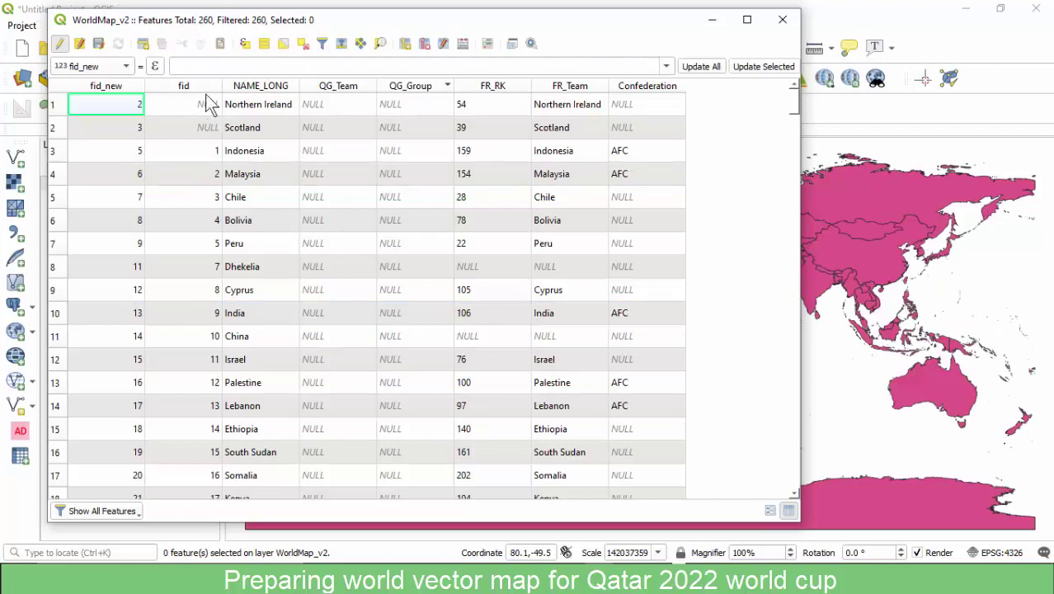
left_click(99, 45)
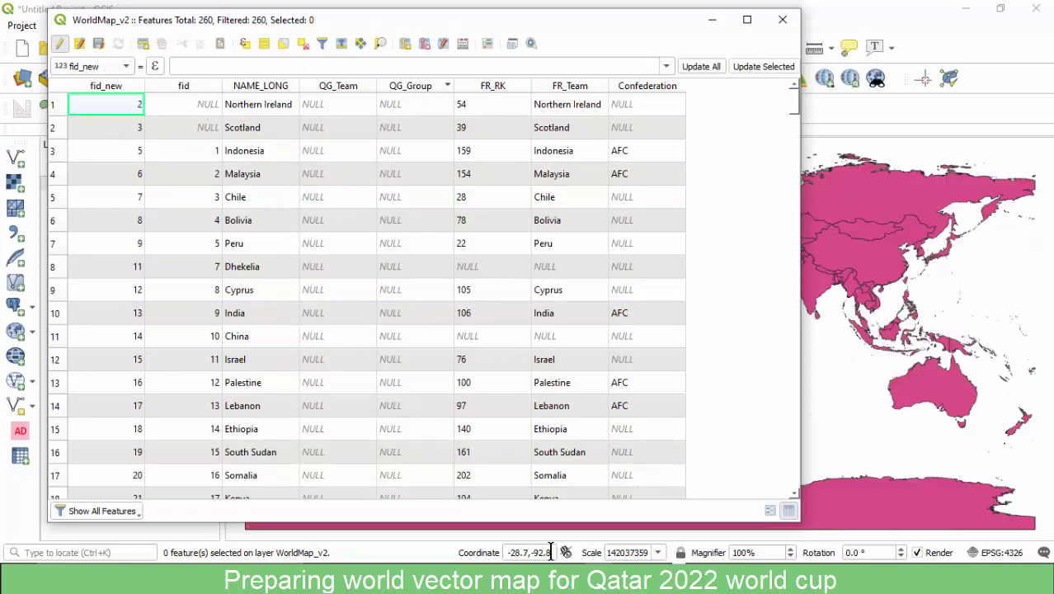
Copy the CAF country list from FIFA Confederations.txt in Sublime Text and return to QGIS.
left_click(996, 513)
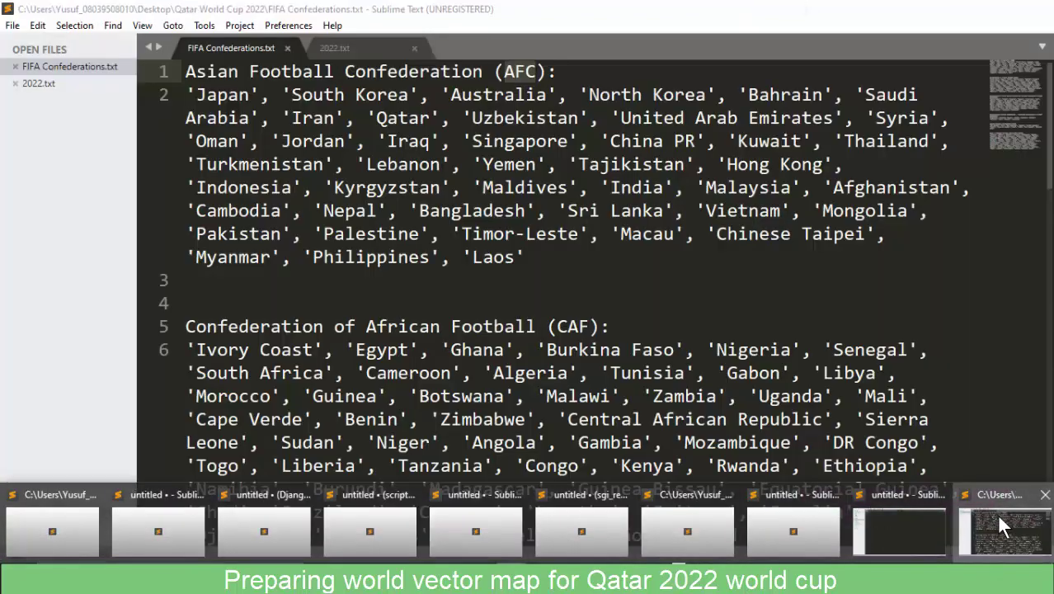
scroll(476, 312, "down", 2)
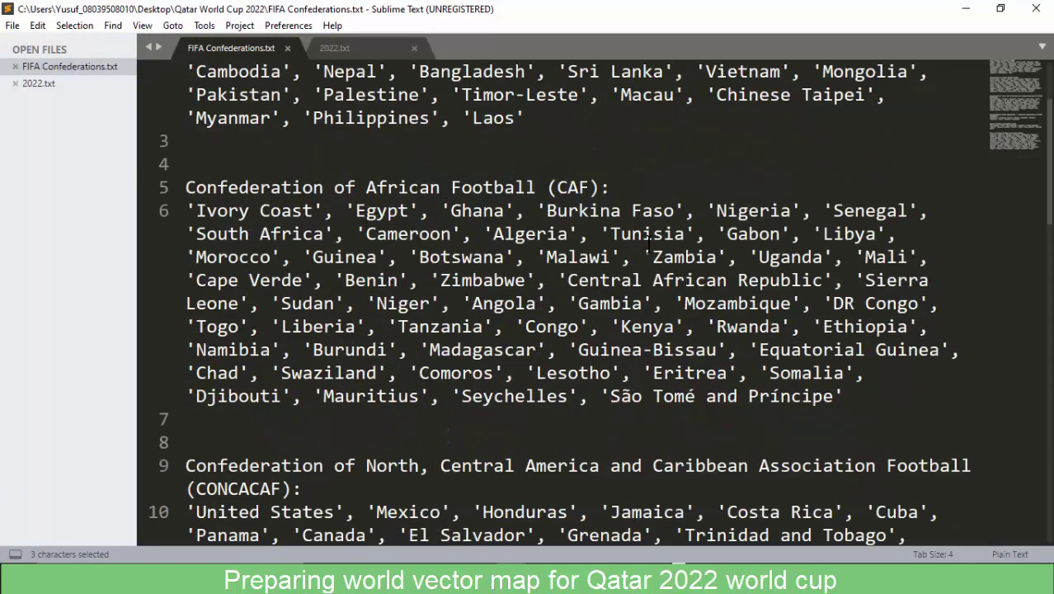
left_click_drag(848, 399, 186, 212)
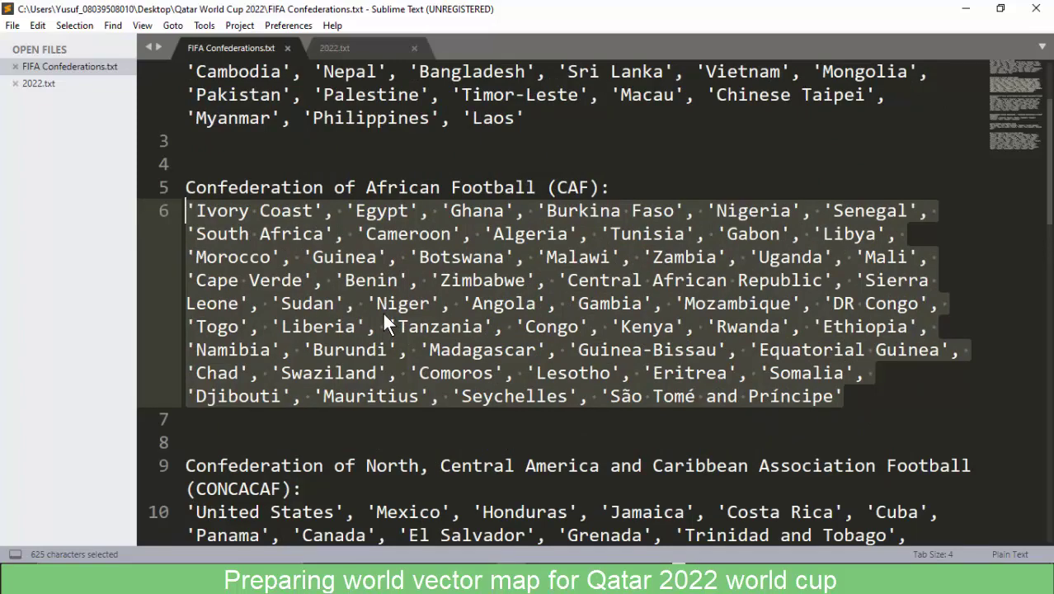
left_click(965, 9)
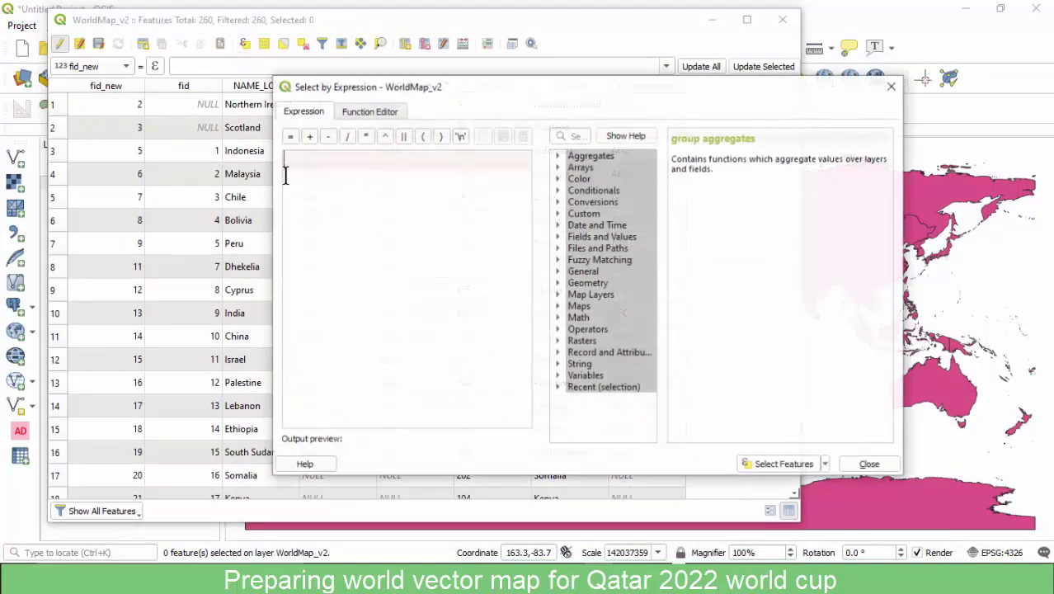
Build a Select by Expression query on WorldMap_v2 with "NAME_LONG" in (), pasting the copied CAF country list inside the parentheses.
left_click(558, 237)
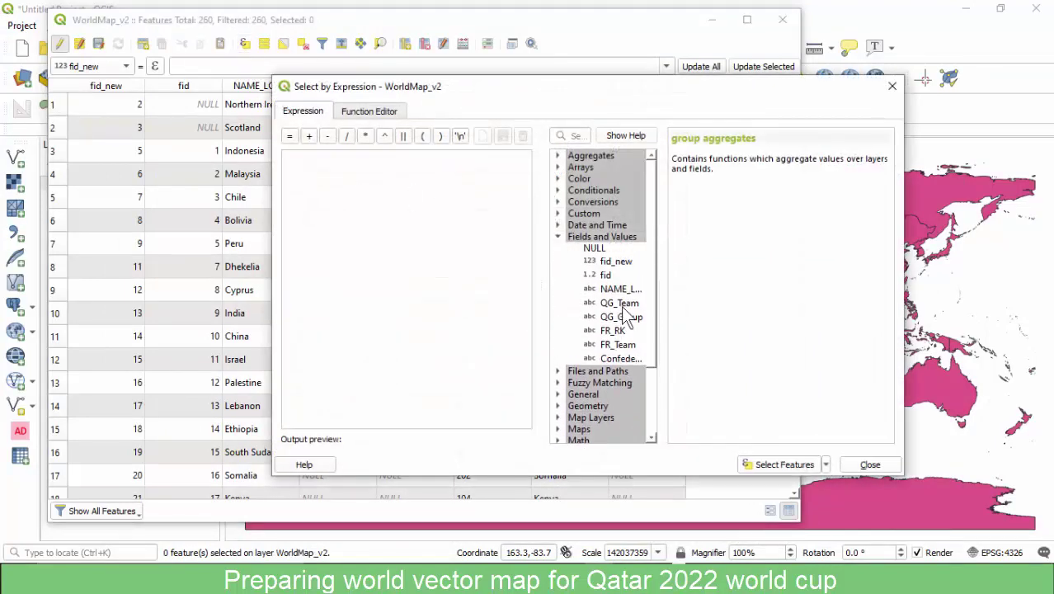
double_click(618, 289)
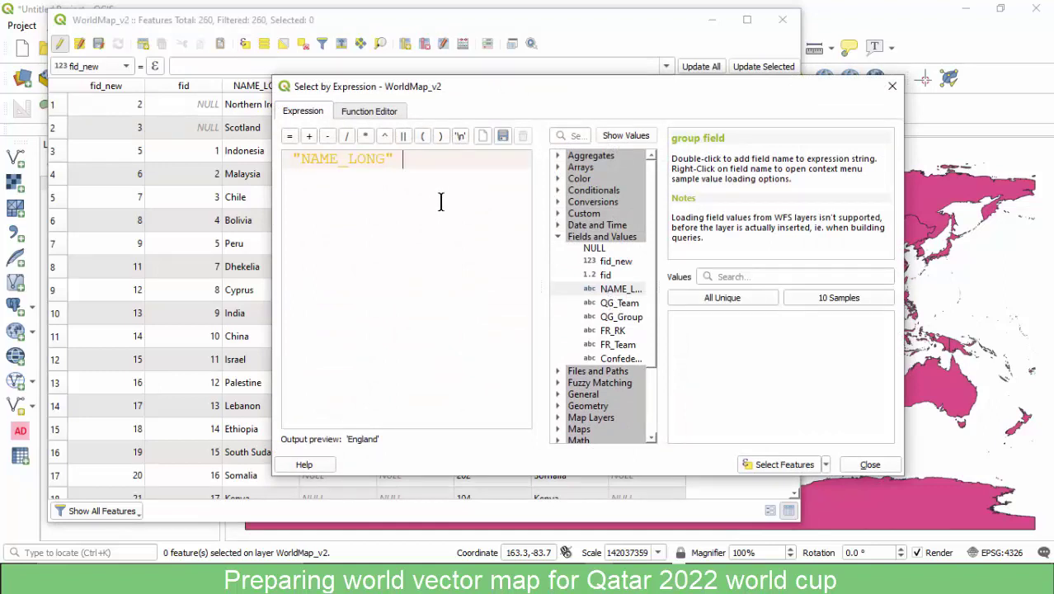
type("in ()")
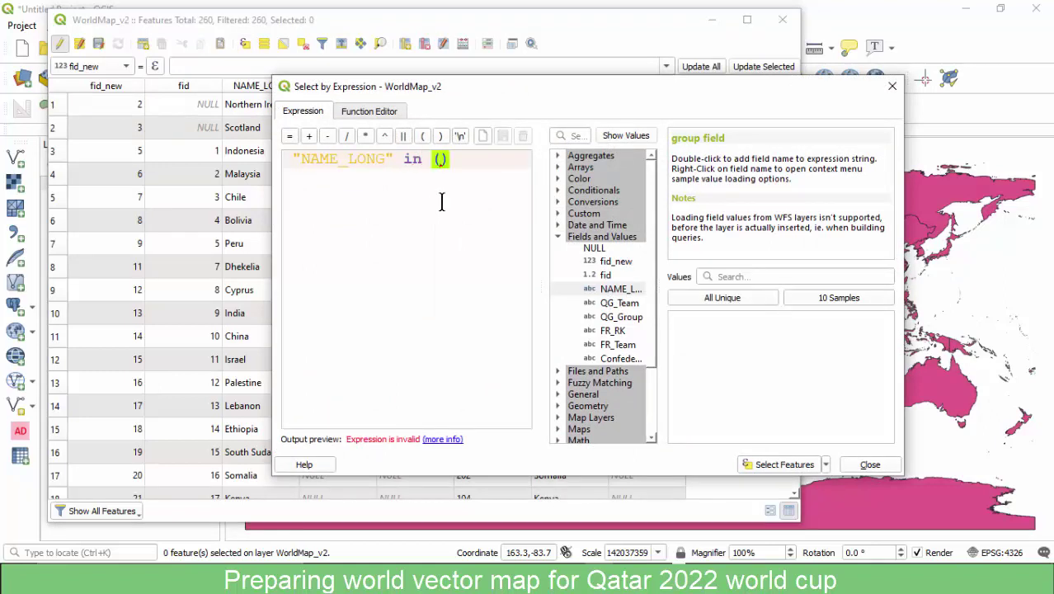
key("ctrl+v")
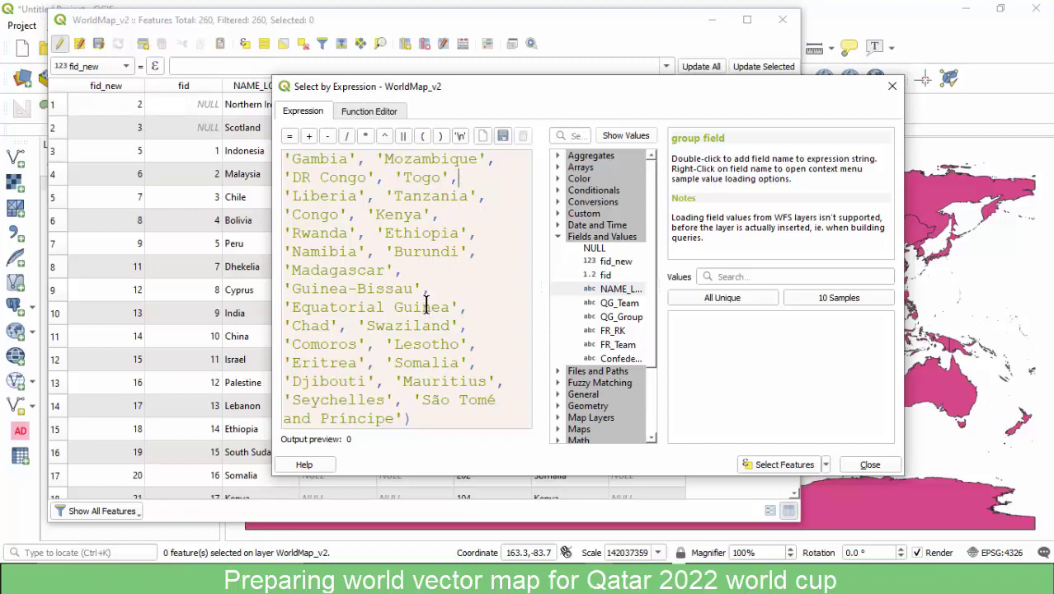
scroll(424, 298, "up", 10)
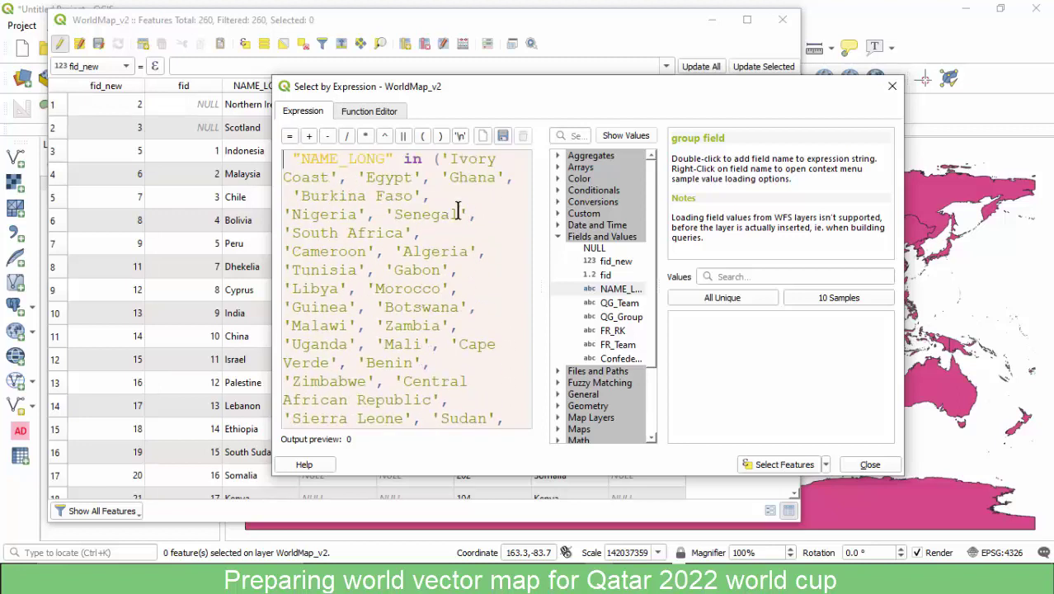
left_click_drag(435, 159, 467, 222)
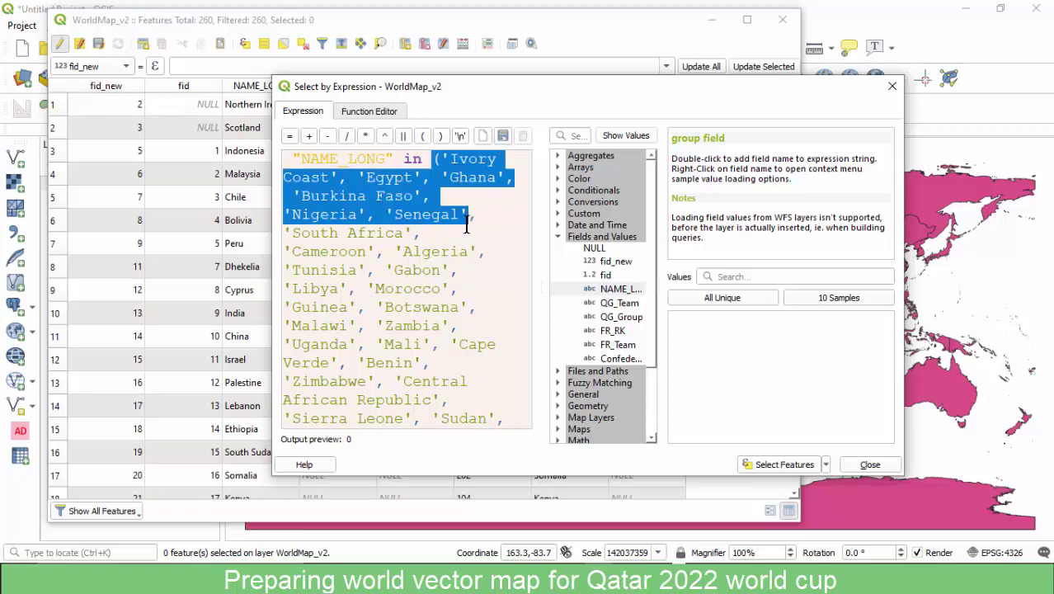
left_click(452, 240)
key("Up")
key("Up")
key("Up")
key("Up")
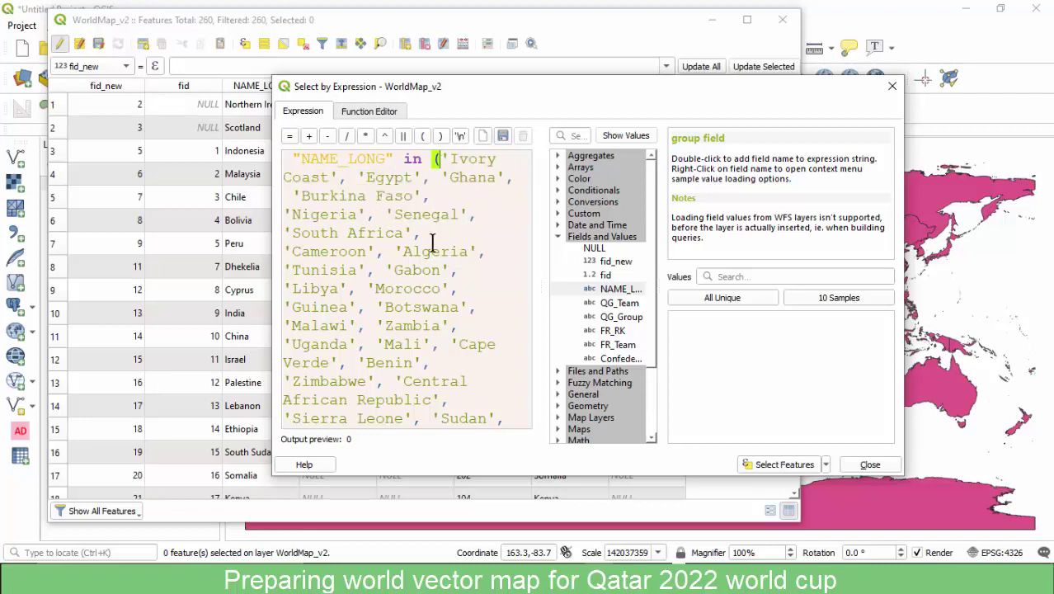
Select the CAF countries with the expression, close the dialog and inspect the selection over Africa on the map.
left_click(777, 464)
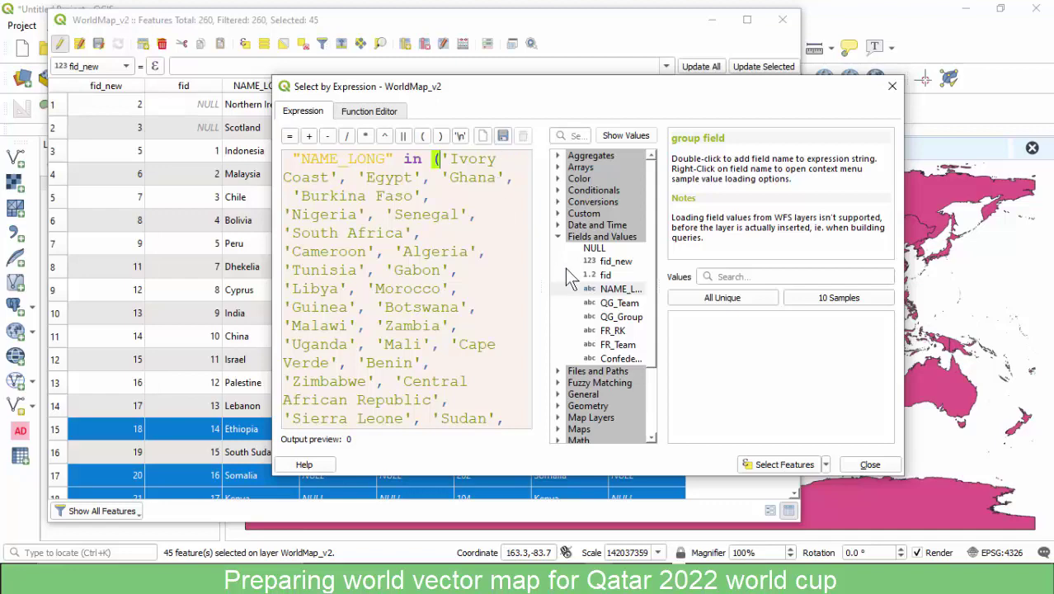
left_click(859, 465)
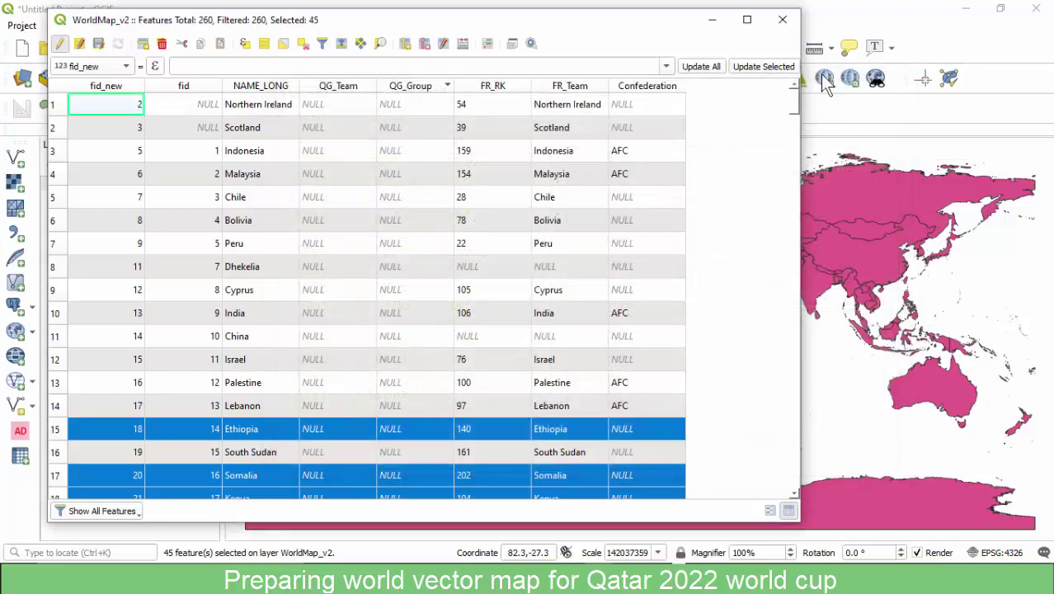
left_click(864, 25)
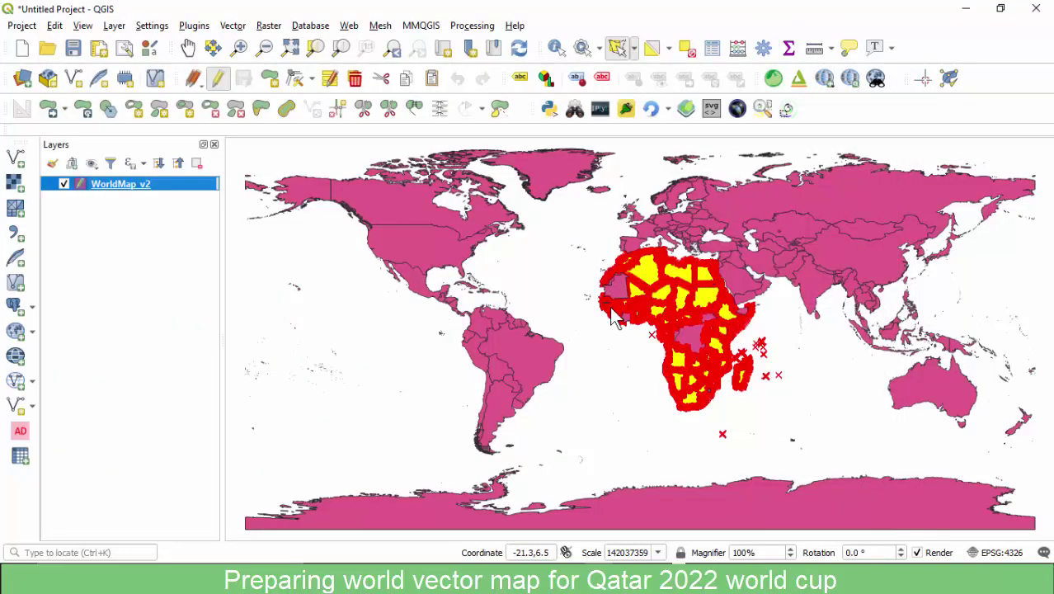
scroll(593, 286, "up", 2)
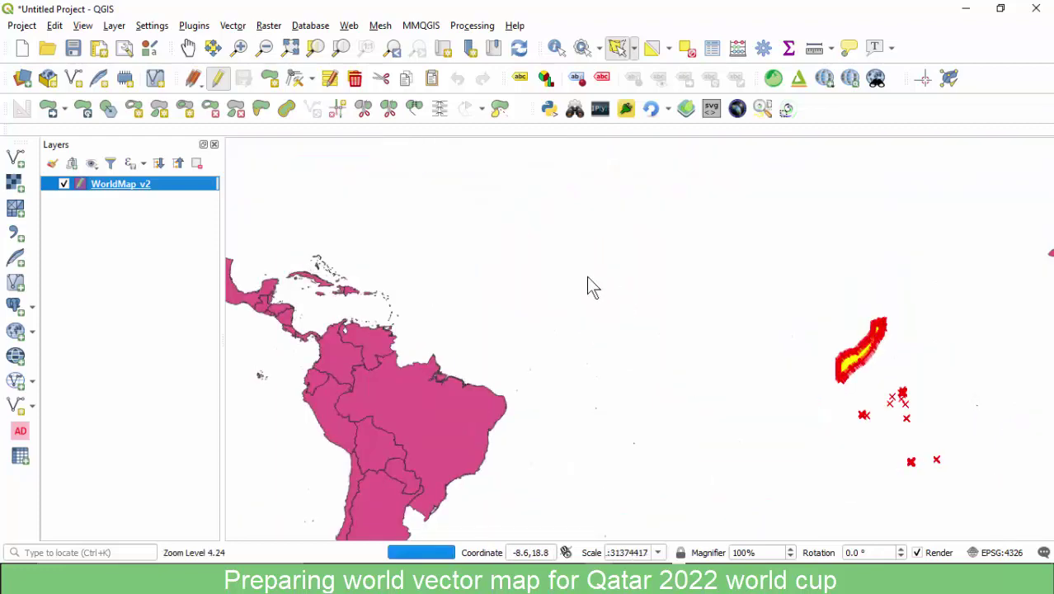
Check the selected CAF countries across Africa on the map and bring up the WorldMap_v2 attribute table.
scroll(586, 258, "down", 1)
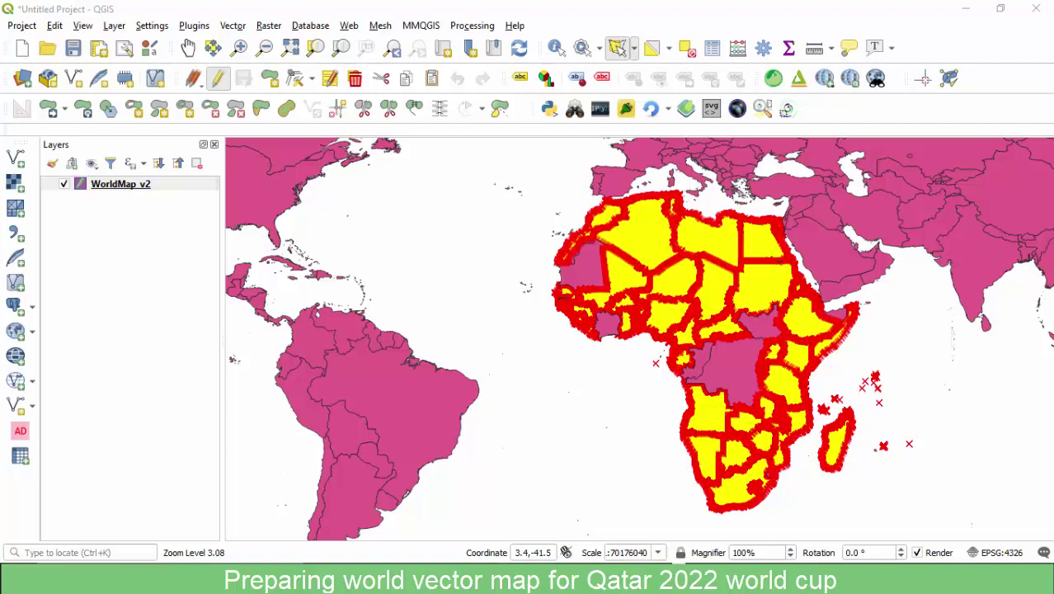
left_click(405, 7)
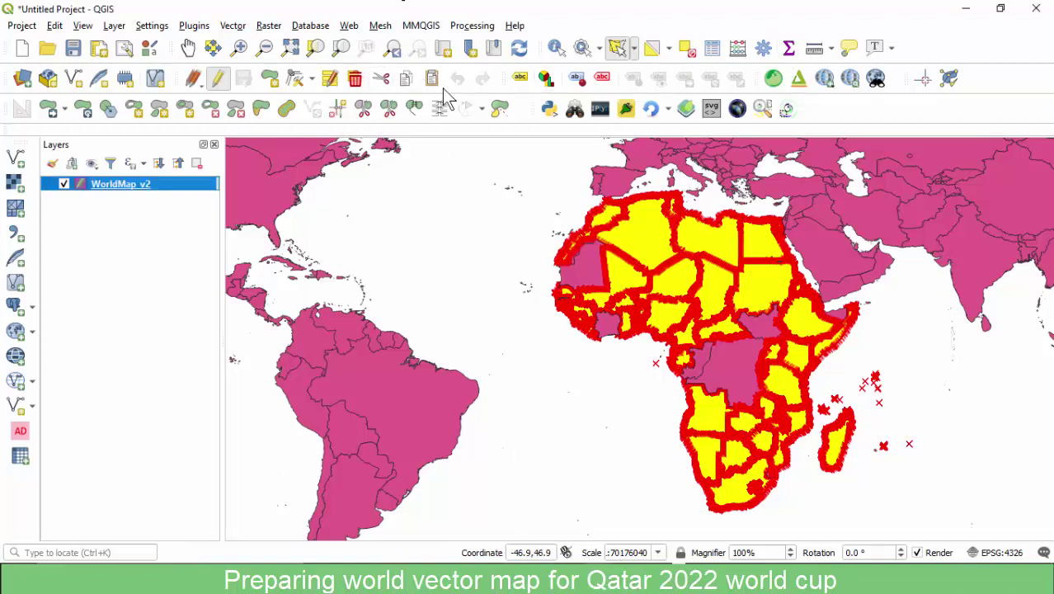
left_click(598, 581)
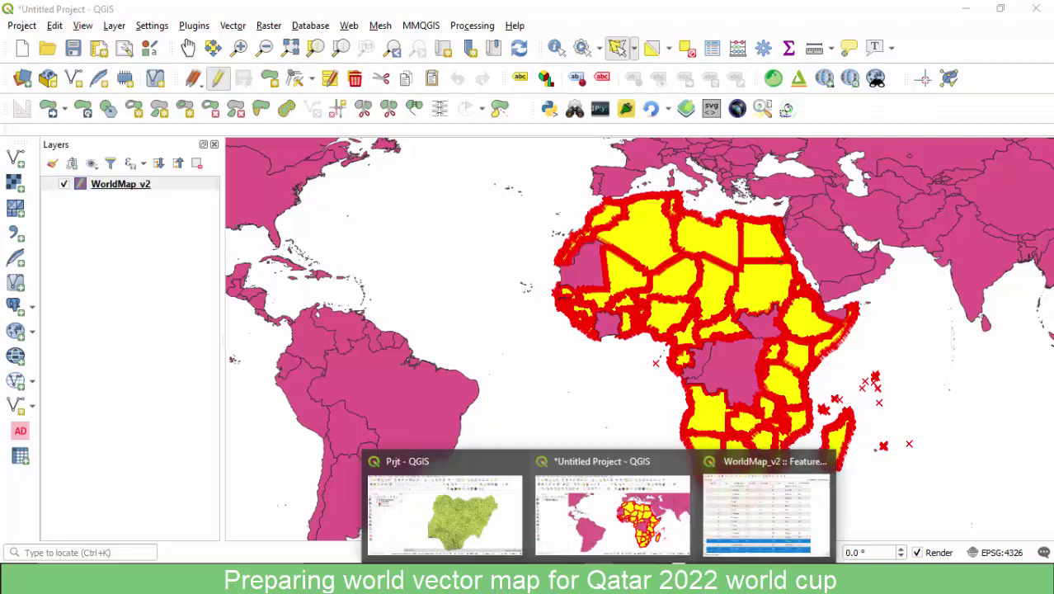
left_click(751, 505)
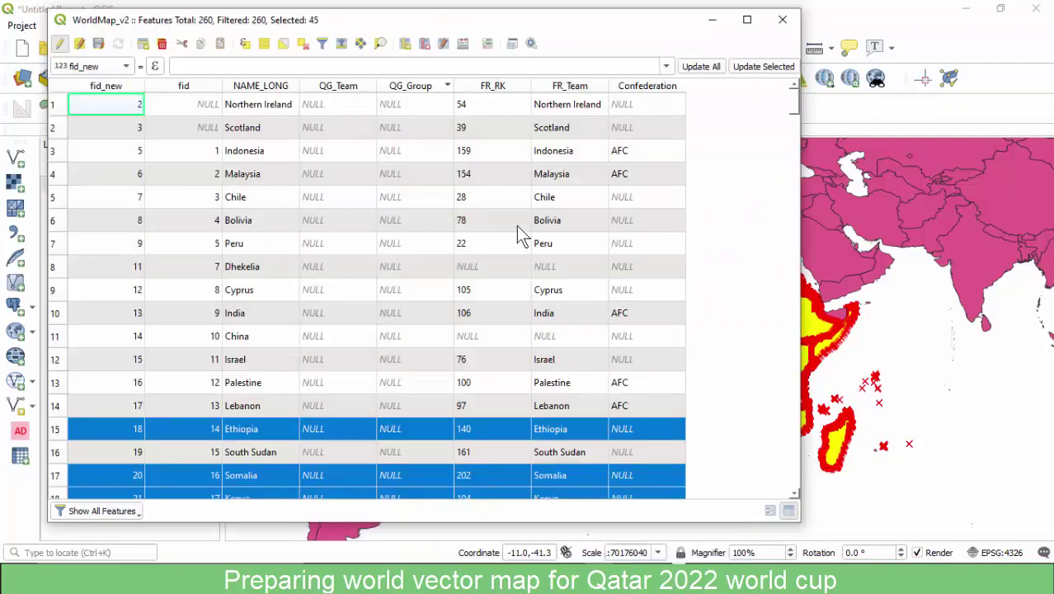
Update the existing Confederation field of the selected features to 'CAF' with the Field Calculator.
left_click(464, 44)
left_click(503, 127)
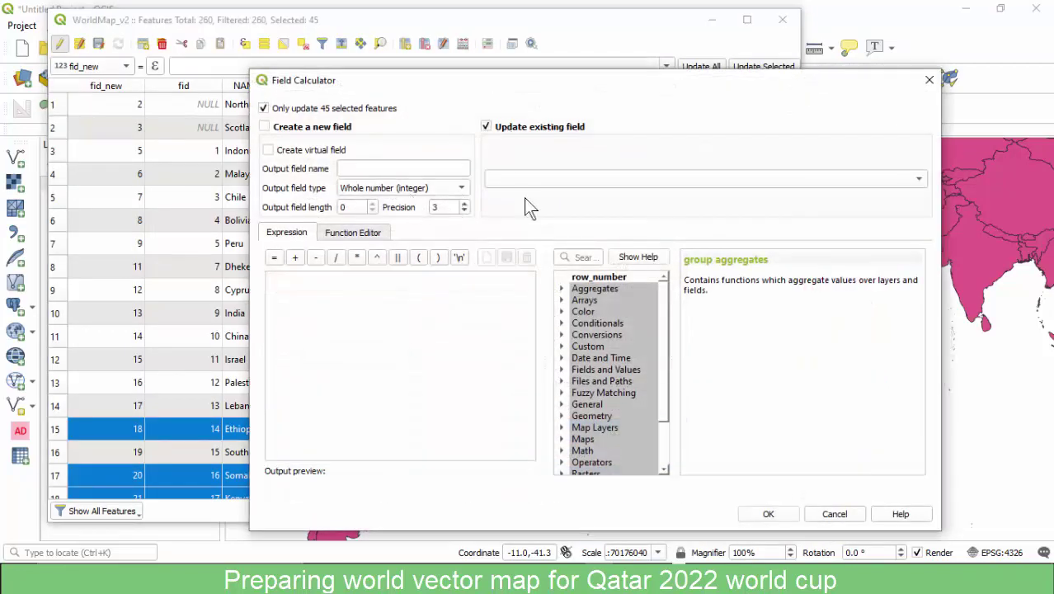
left_click(532, 179)
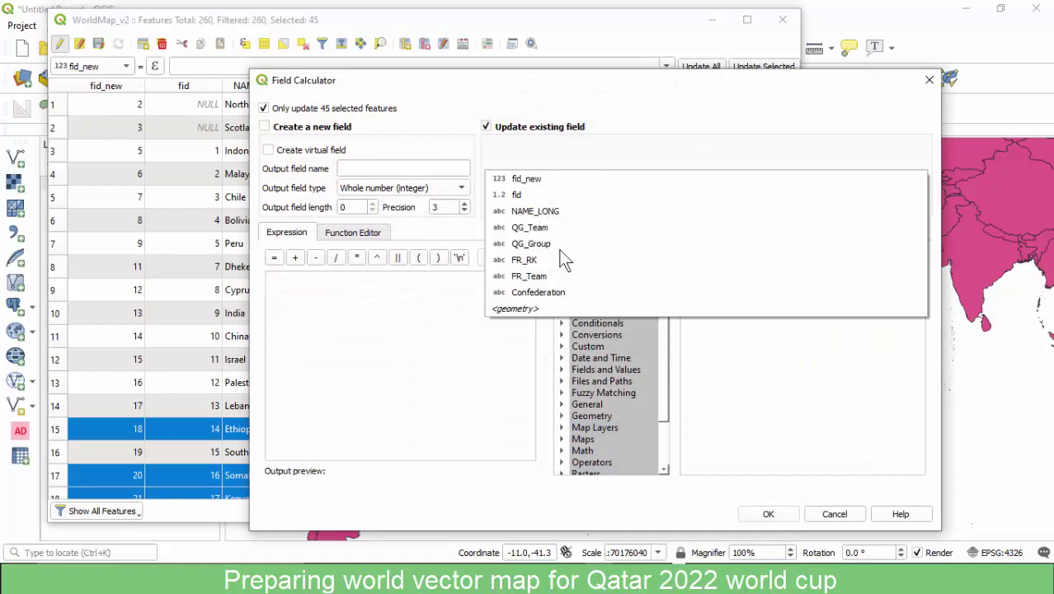
left_click(532, 293)
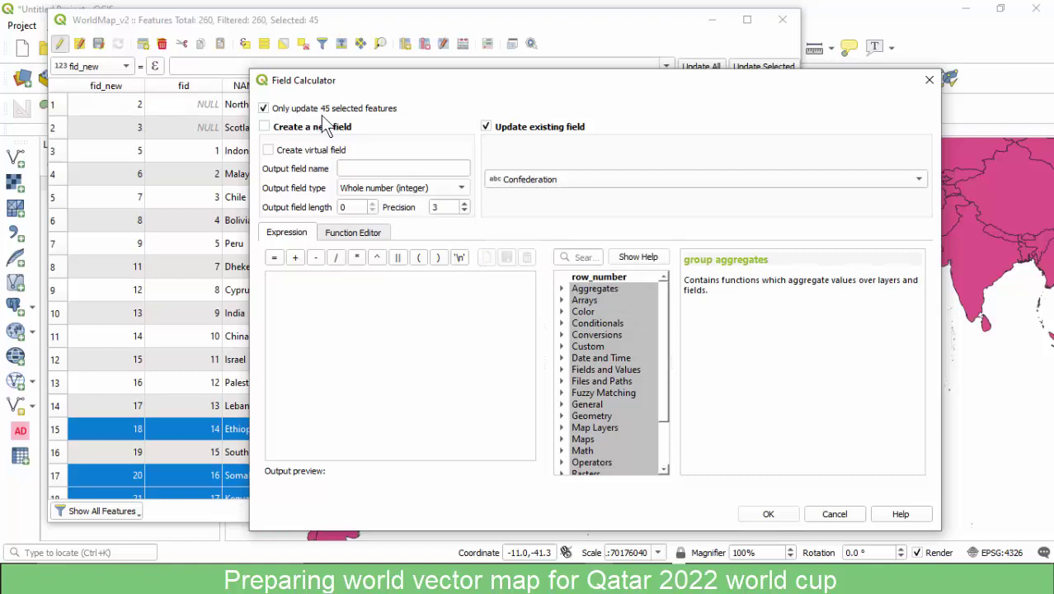
left_click(370, 282)
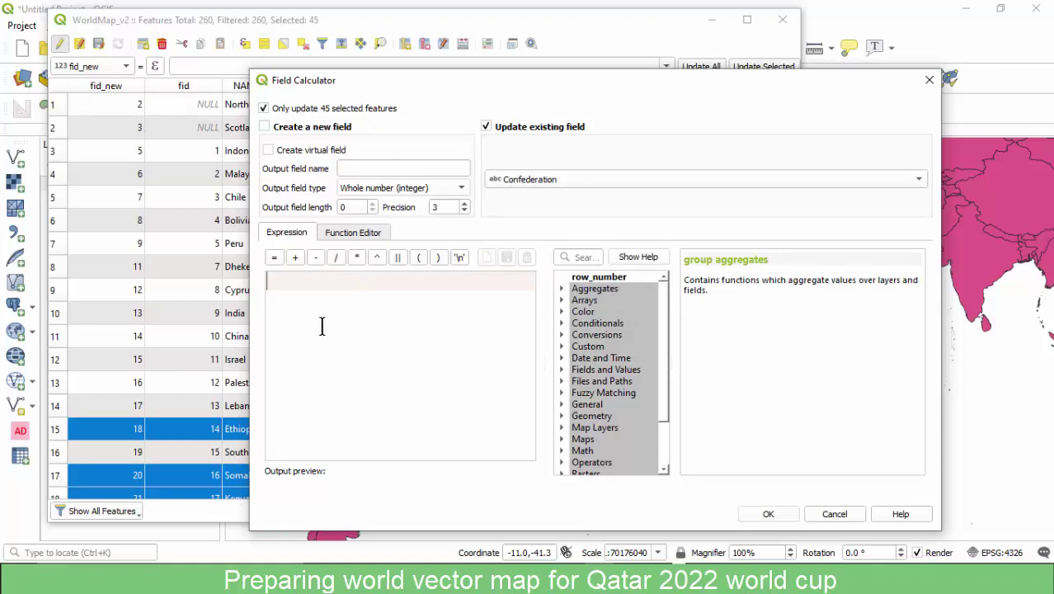
type("''")
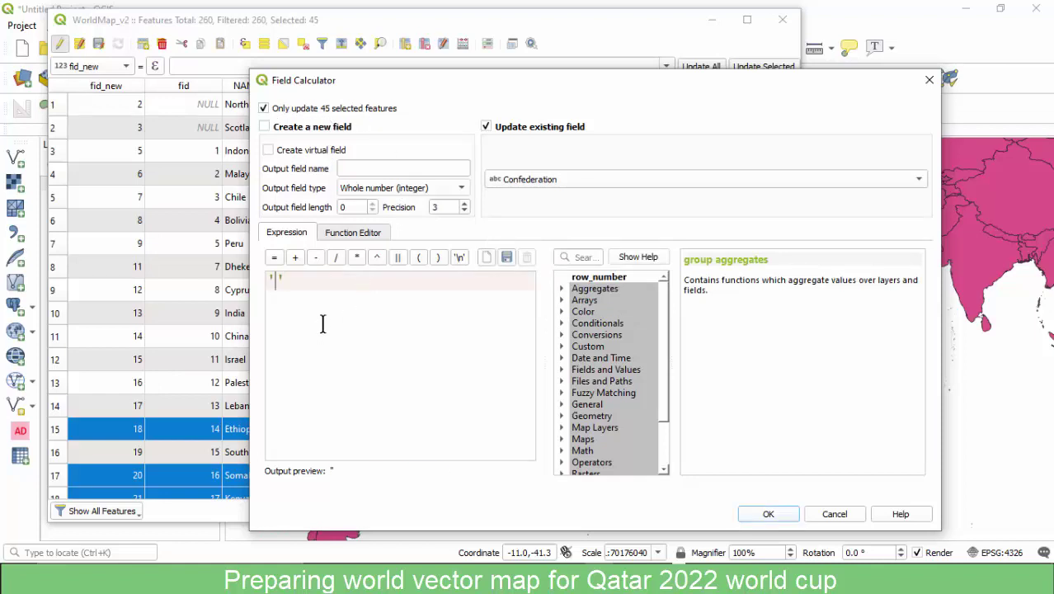
type("CAF")
left_click(765, 510)
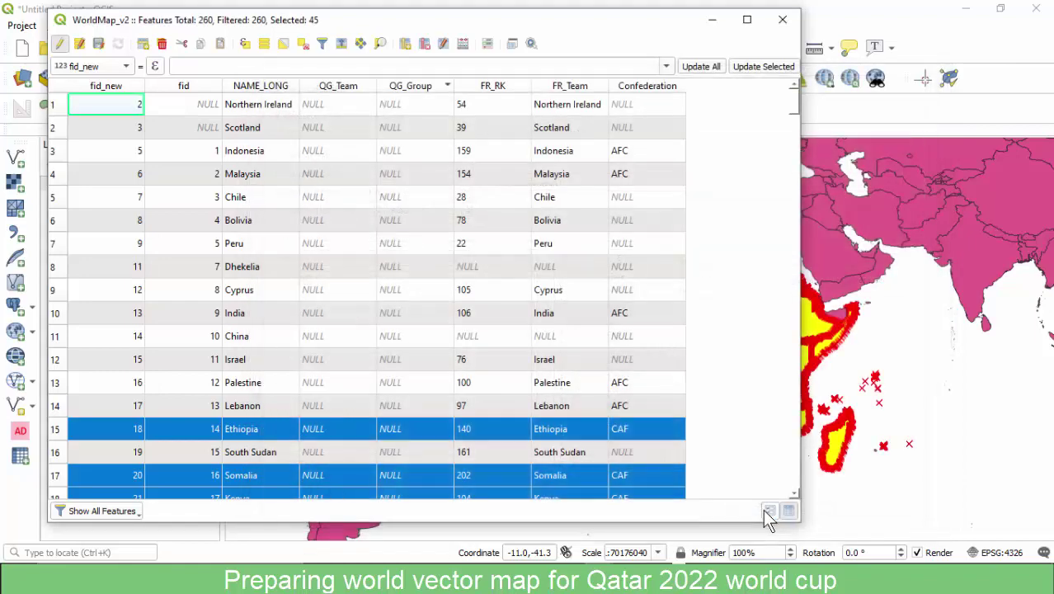
Review the CAF values in the Confederation column and clear the feature selection.
scroll(665, 380, "down", 3)
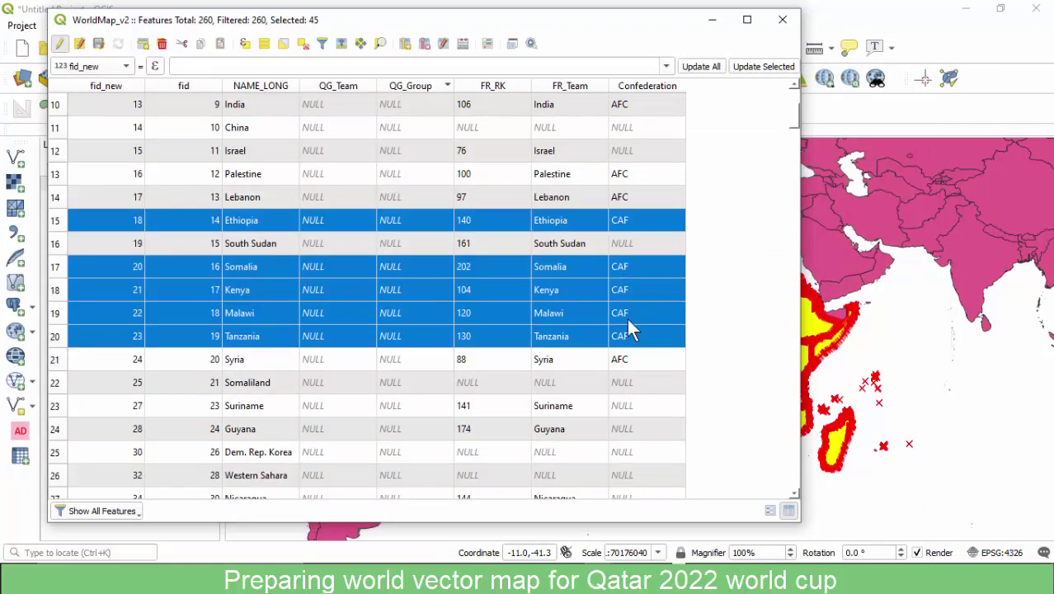
scroll(647, 330, "down", 10)
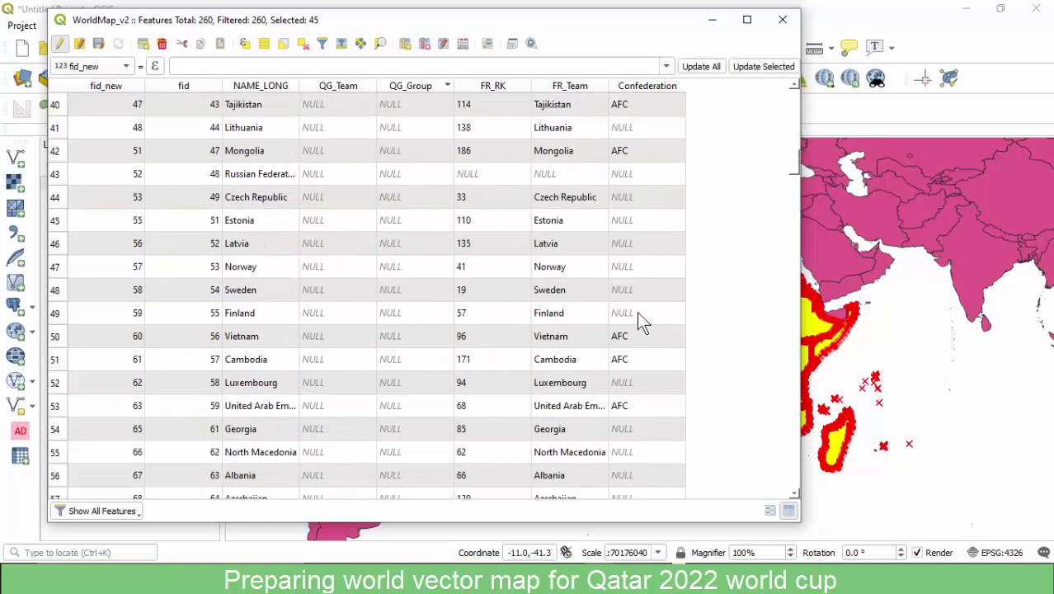
scroll(637, 311, "up", 5)
scroll(634, 313, "down", 13)
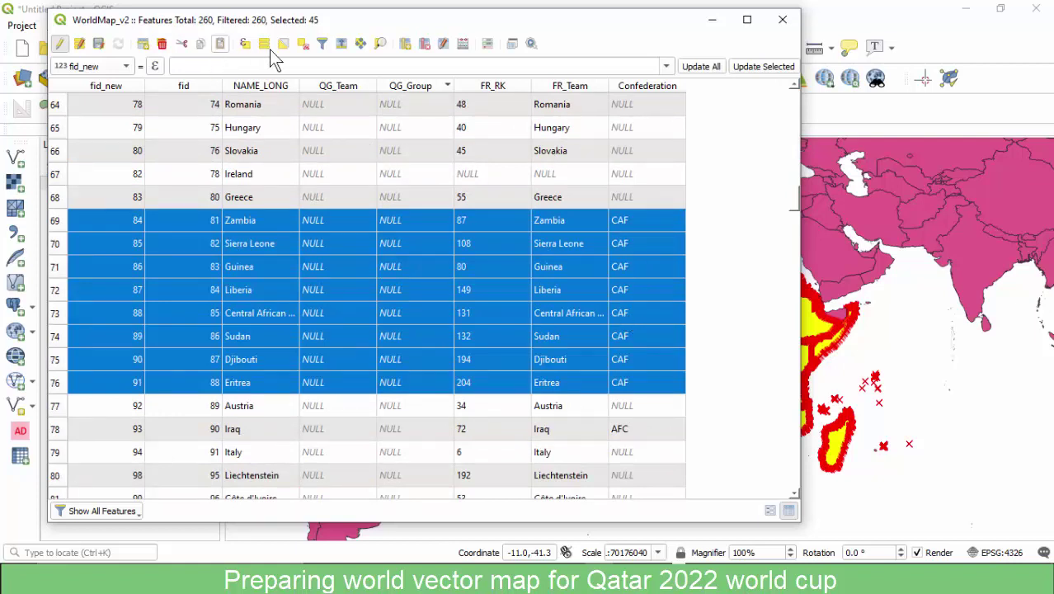
left_click(302, 46)
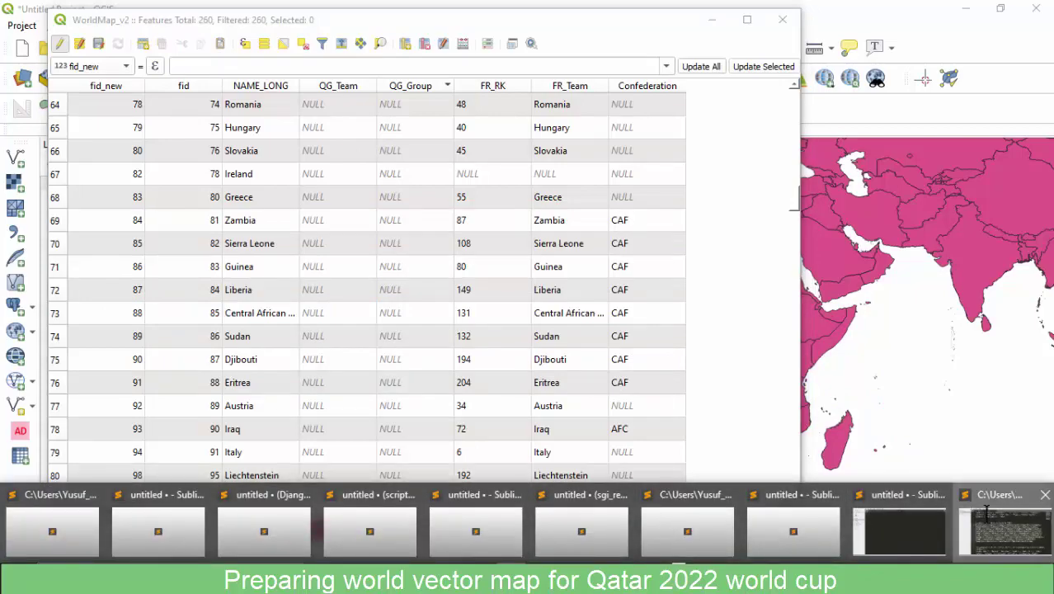
Copy the CONCACAF country list from FIFA Confederations.txt in Sublime Text and return to QGIS.
left_click(936, 517)
scroll(446, 235, "down", 3)
scroll(445, 235, "down", 2)
left_click(321, 215)
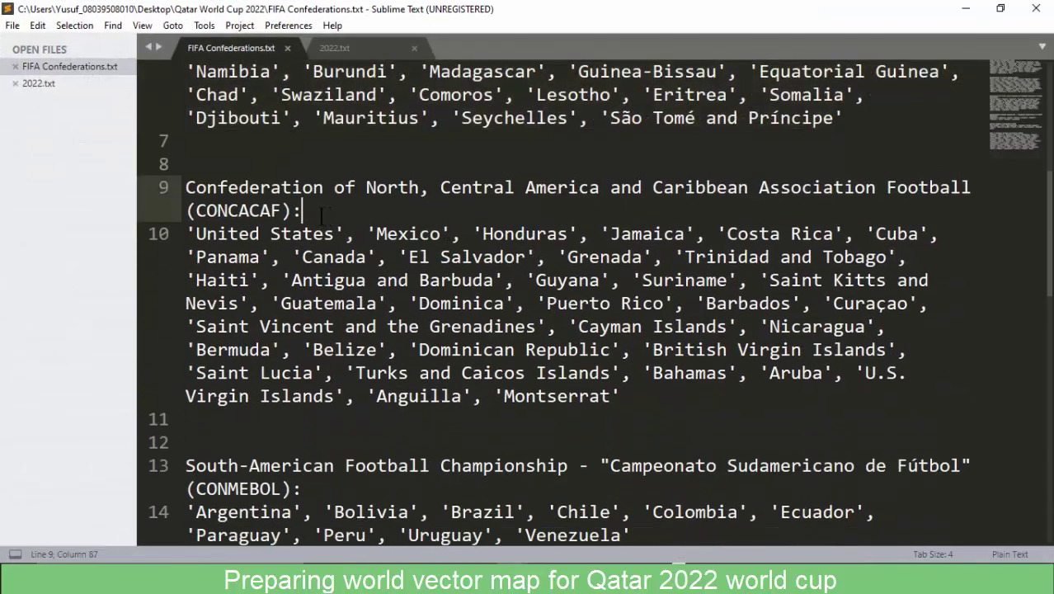
left_click(261, 212)
left_click_drag(623, 398, 180, 234)
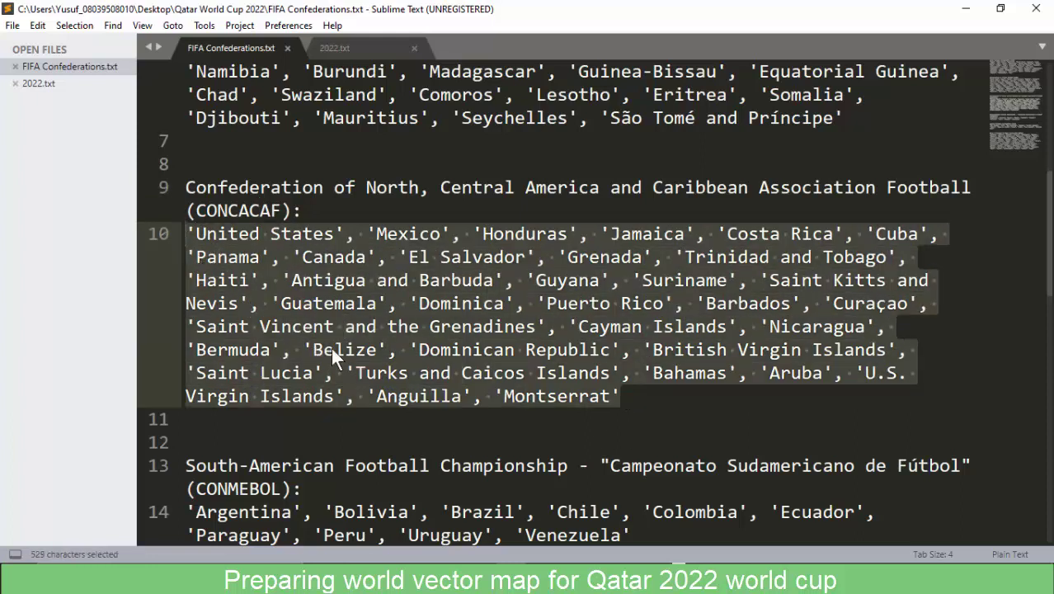
left_click(964, 9)
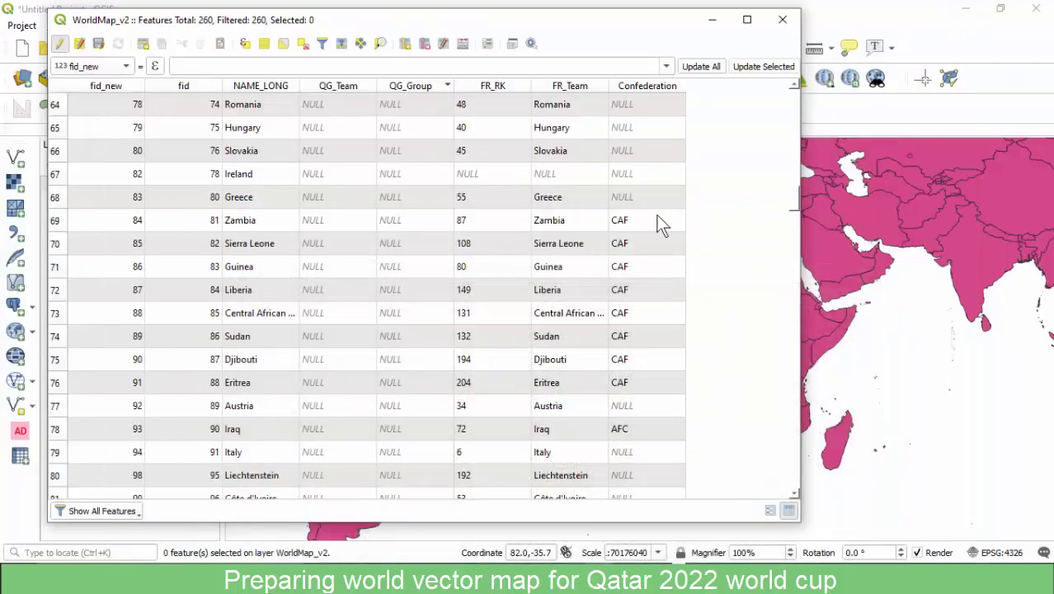
Build a Select by Expression query with "NAME_LONG" in (), pasting the copied CONCACAF country list inside the parentheses.
left_click(246, 45)
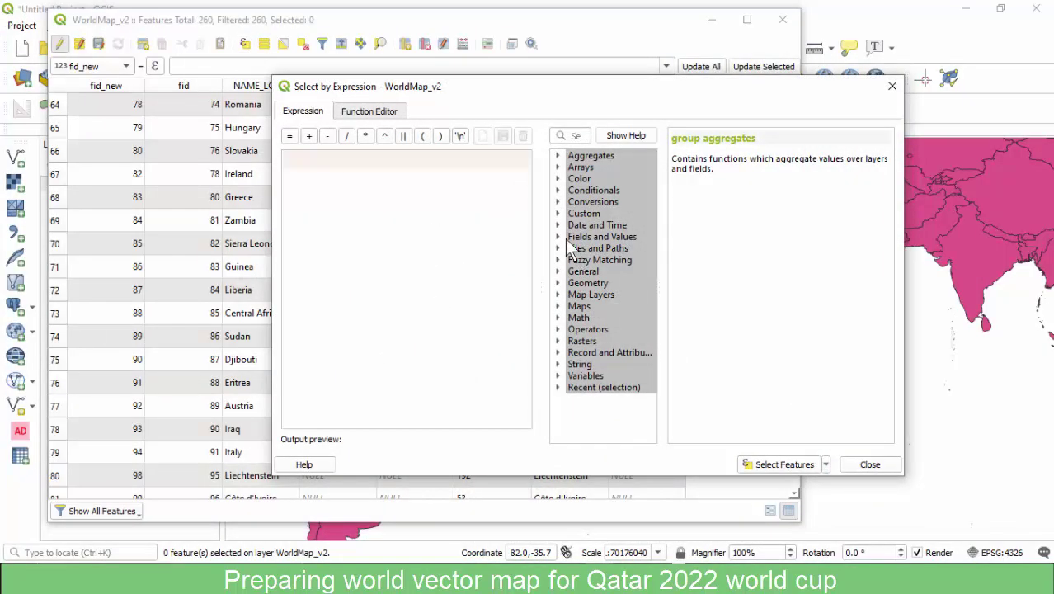
left_click(558, 238)
double_click(618, 291)
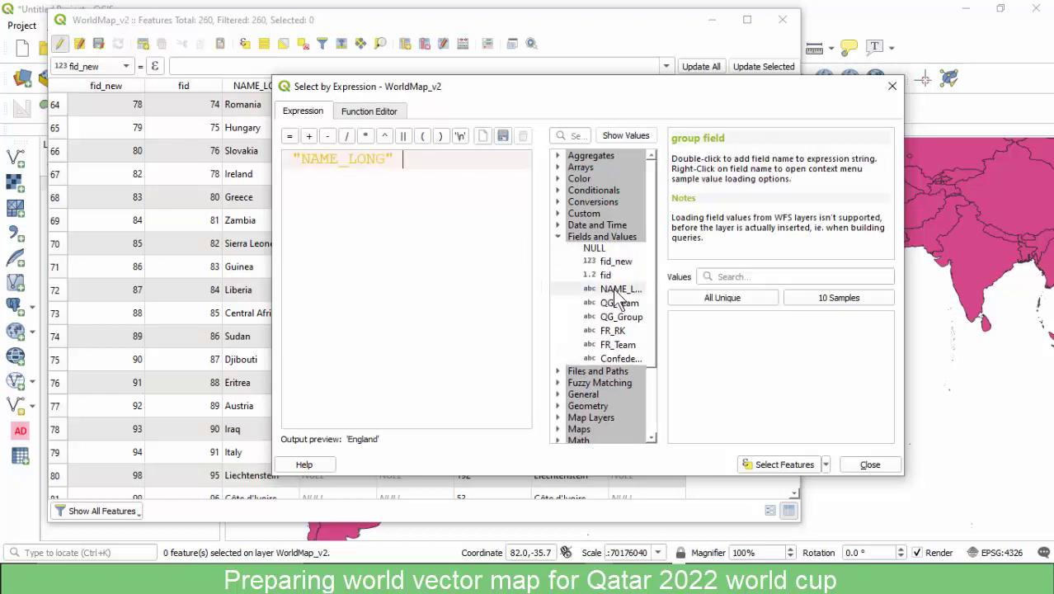
type("i")
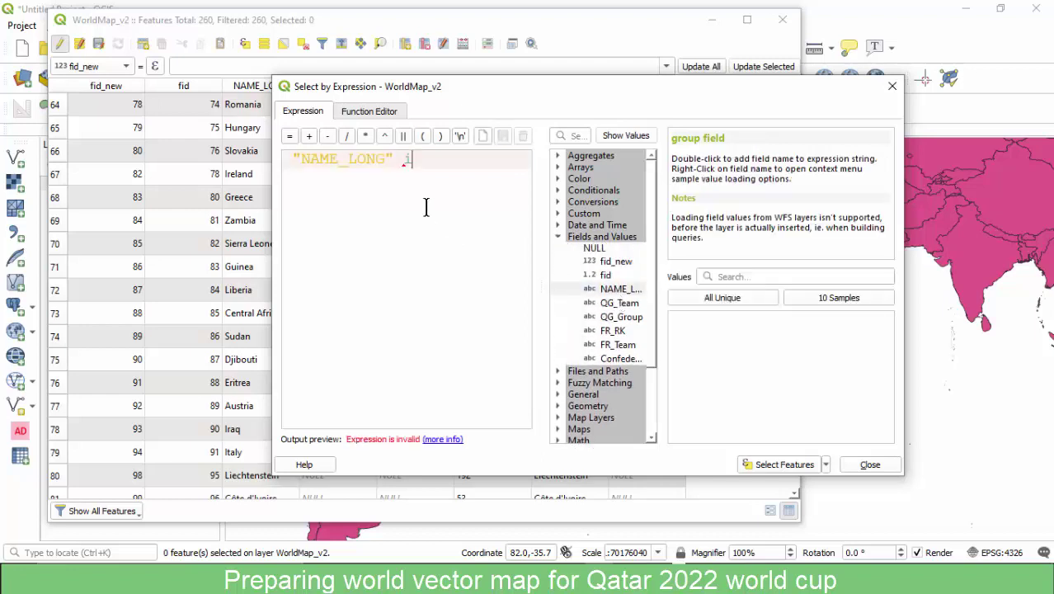
type("n ()")
key("ctrl+v")
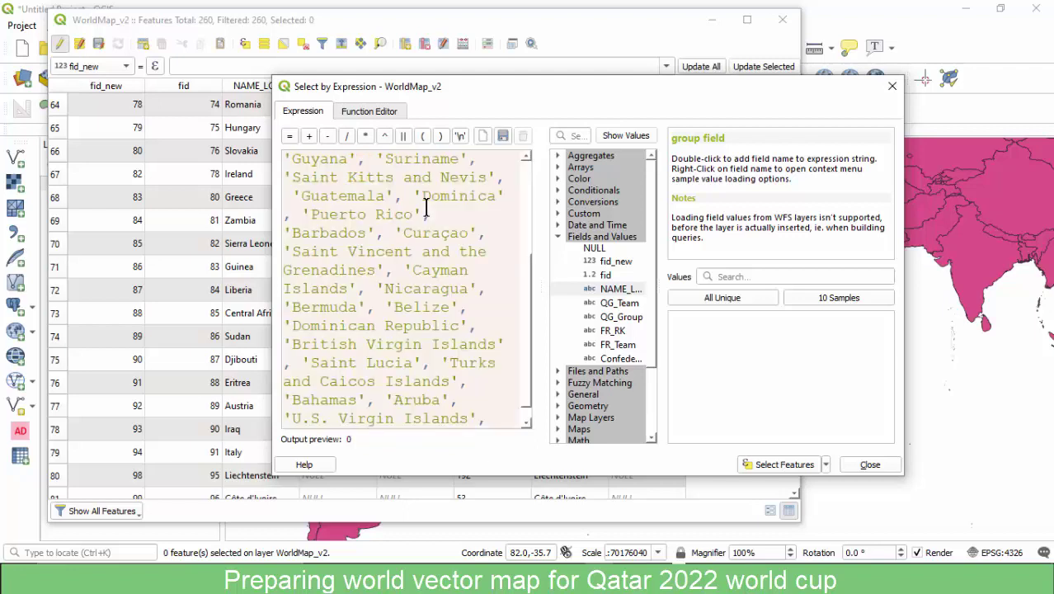
Select the CONCACAF countries with the expression and inspect the selection over North America on the map.
left_click(776, 466)
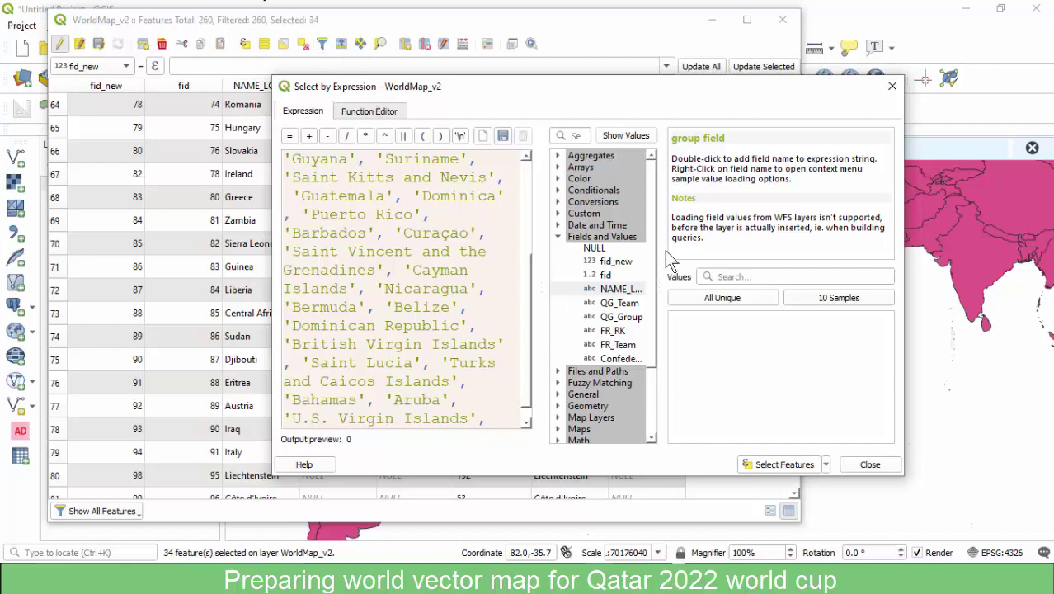
left_click(868, 465)
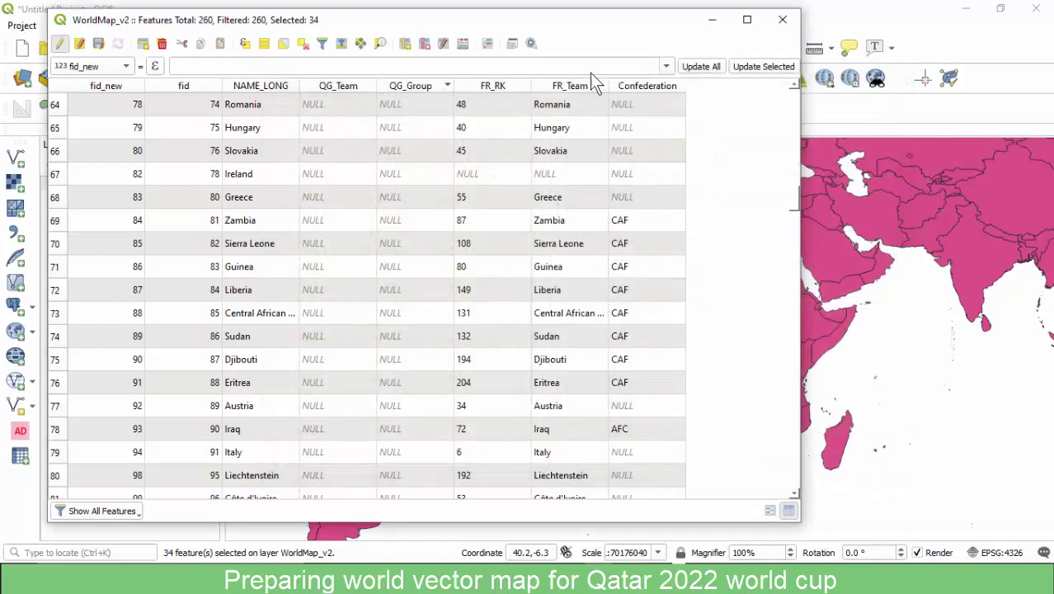
left_click_drag(551, 29, 625, 404)
scroll(543, 213, "down", 2)
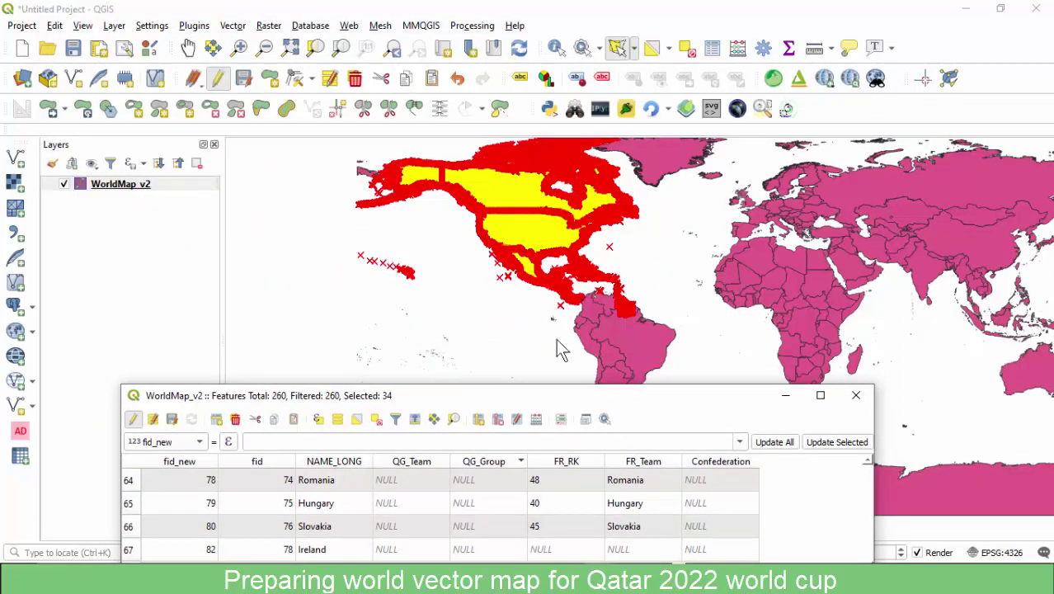
left_click_drag(566, 398, 495, 24)
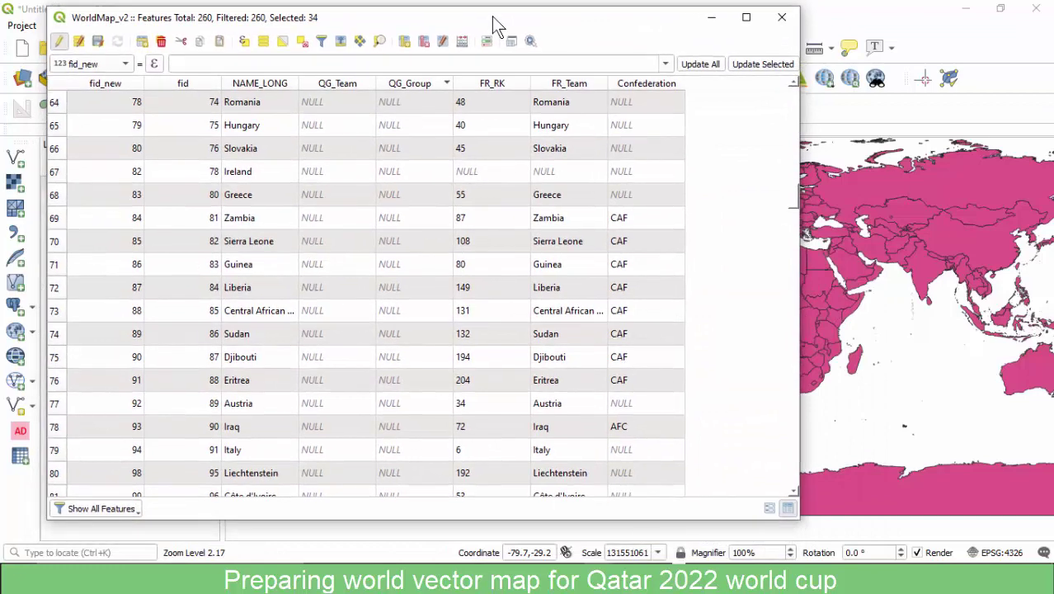
Set the Field Calculator to update the existing Confederation field for the selected features only.
left_click(462, 42)
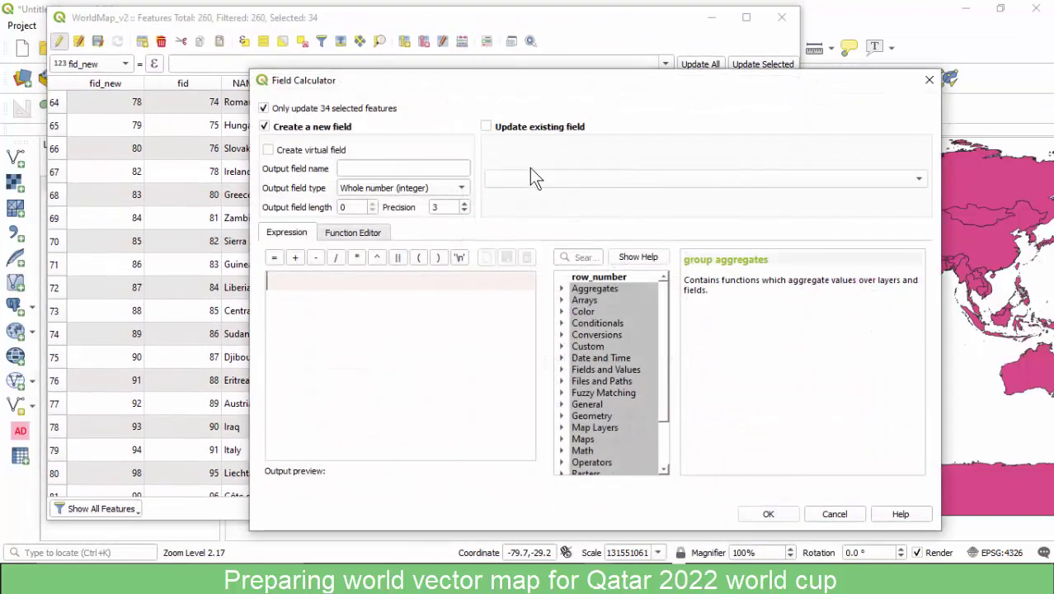
left_click(498, 129)
left_click(519, 178)
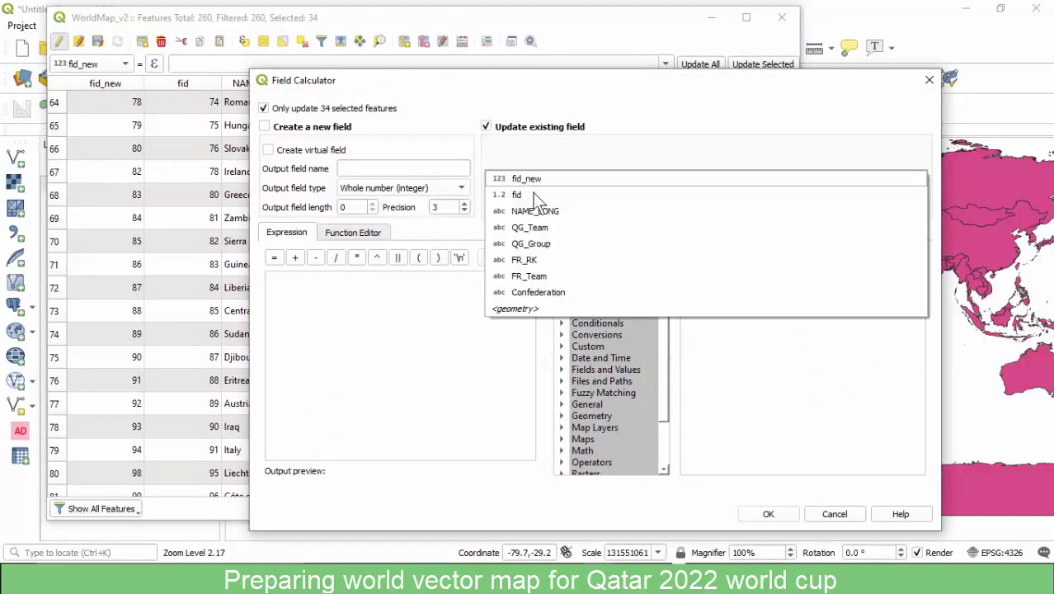
left_click(533, 297)
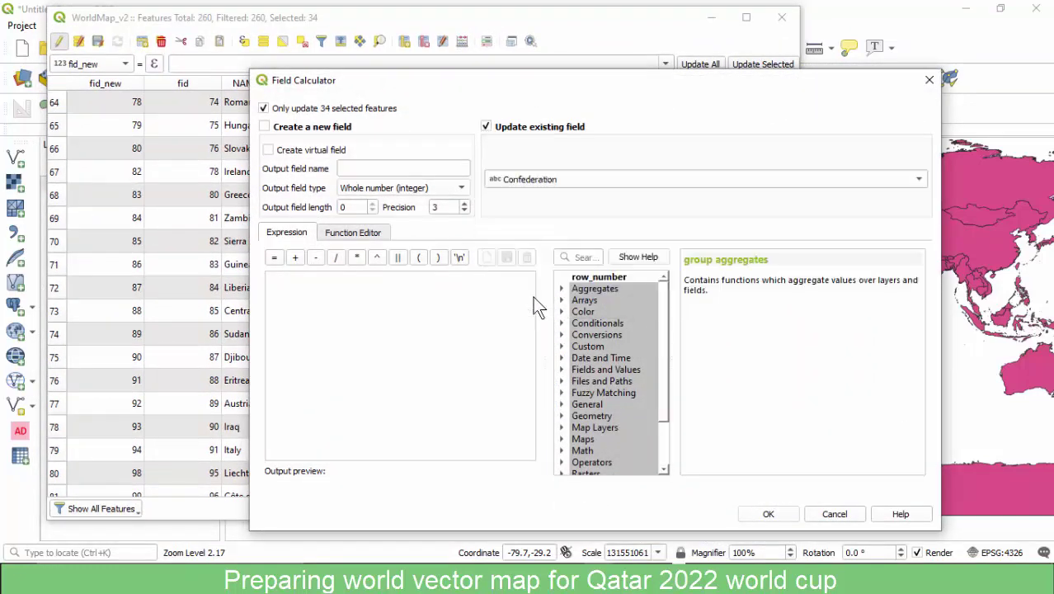
left_click(378, 303)
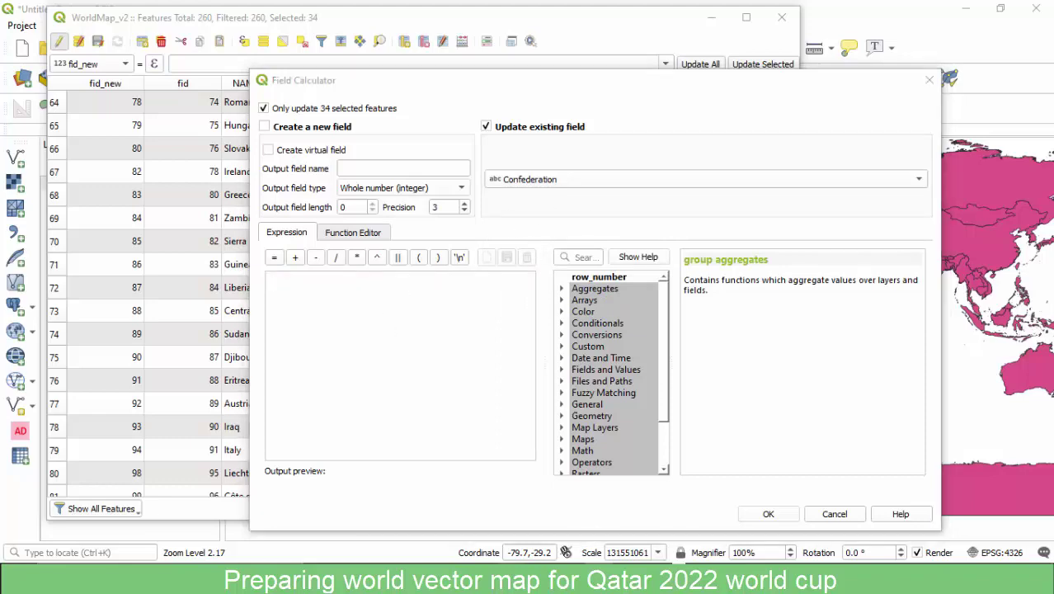
Copy the abbreviation CONCACAF from its heading in FIFA Confederations.txt in Sublime Text and return to QGIS.
left_click(987, 494)
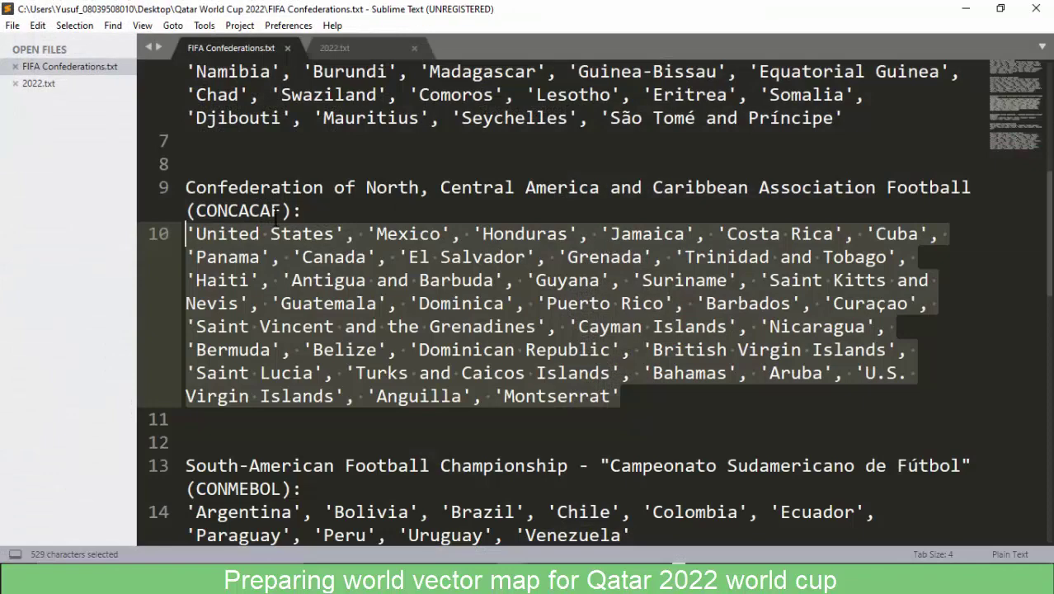
double_click(226, 212)
key("ctrl+c")
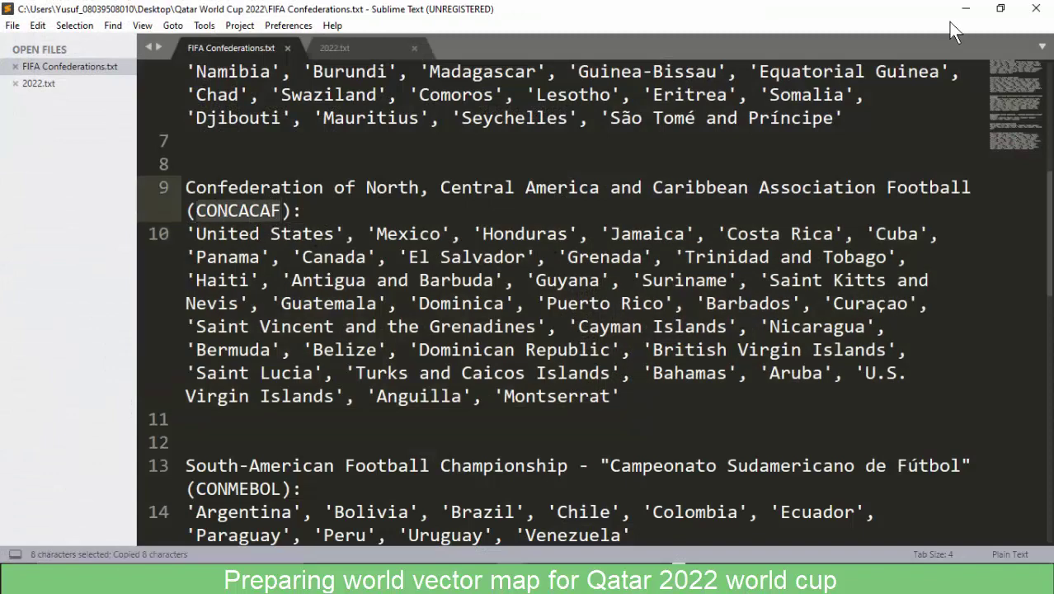
left_click(966, 8)
Fill the selected features' Confederation field with 'CONCACAF' and check the values in the attribute table.
type("''")
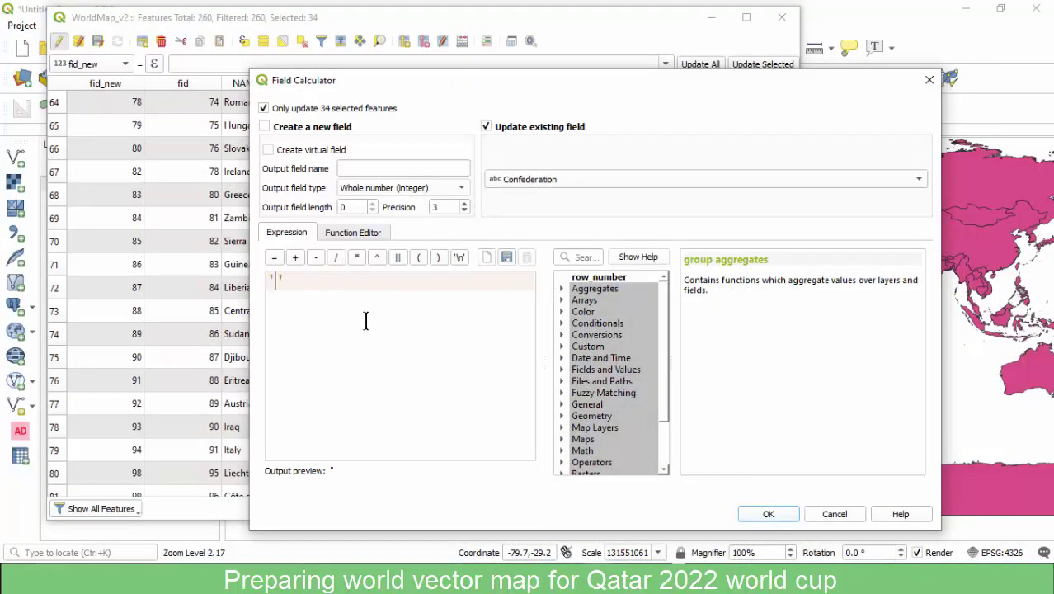
key("ctrl+v")
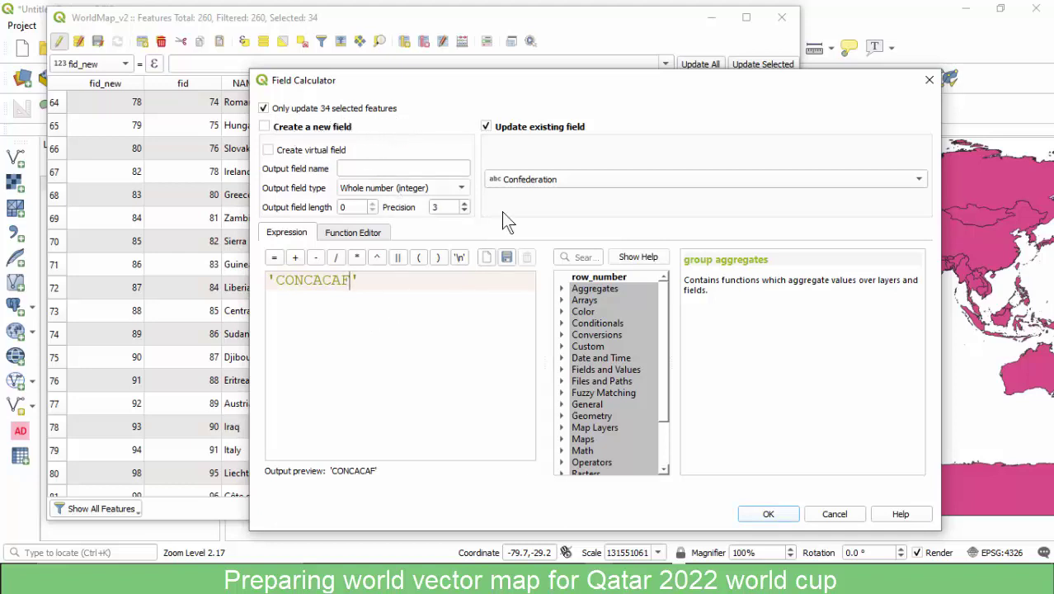
left_click(770, 513)
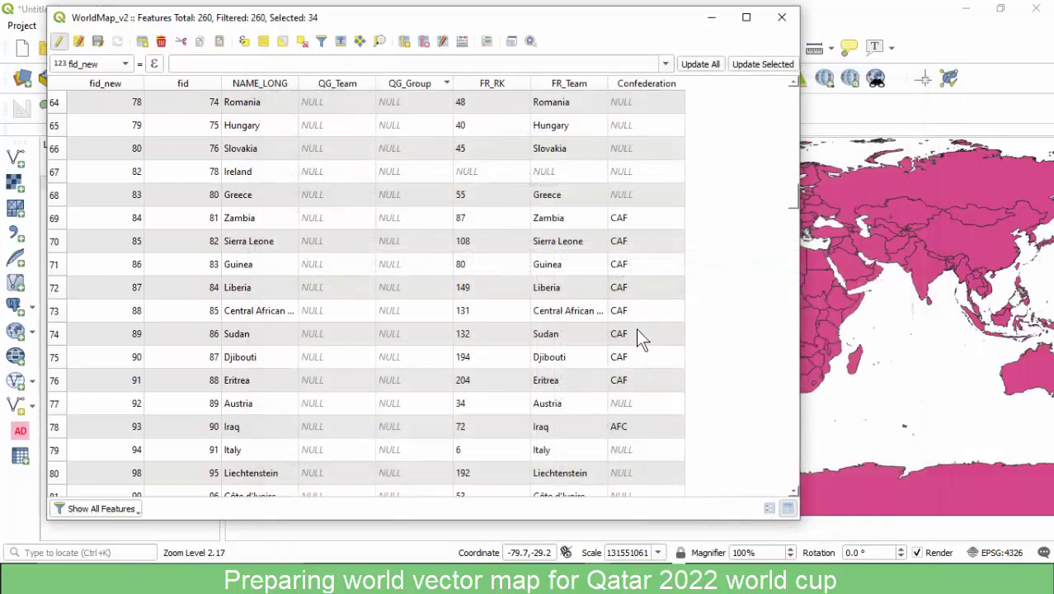
scroll(636, 328, "down", 10)
scroll(640, 273, "up", 4)
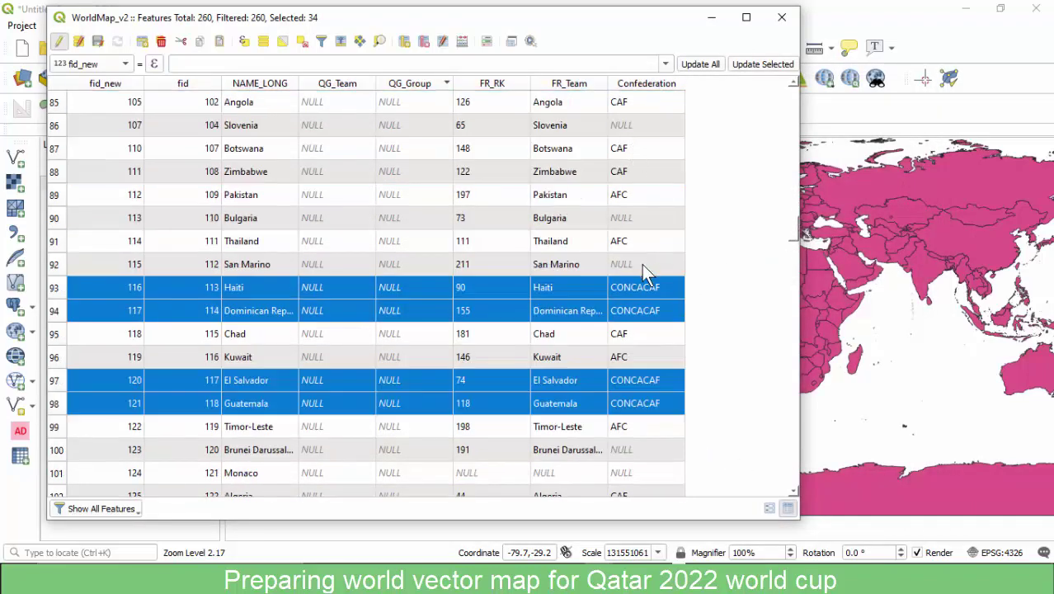
Copy the list of CONMEBOL countries from 'Argentina' to 'Venezuela' in FIFA Confederations.txt in Sublime Text and return to QGIS.
scroll(641, 282, "down", 2)
scroll(635, 248, "down", 4)
scroll(629, 284, "down", 6)
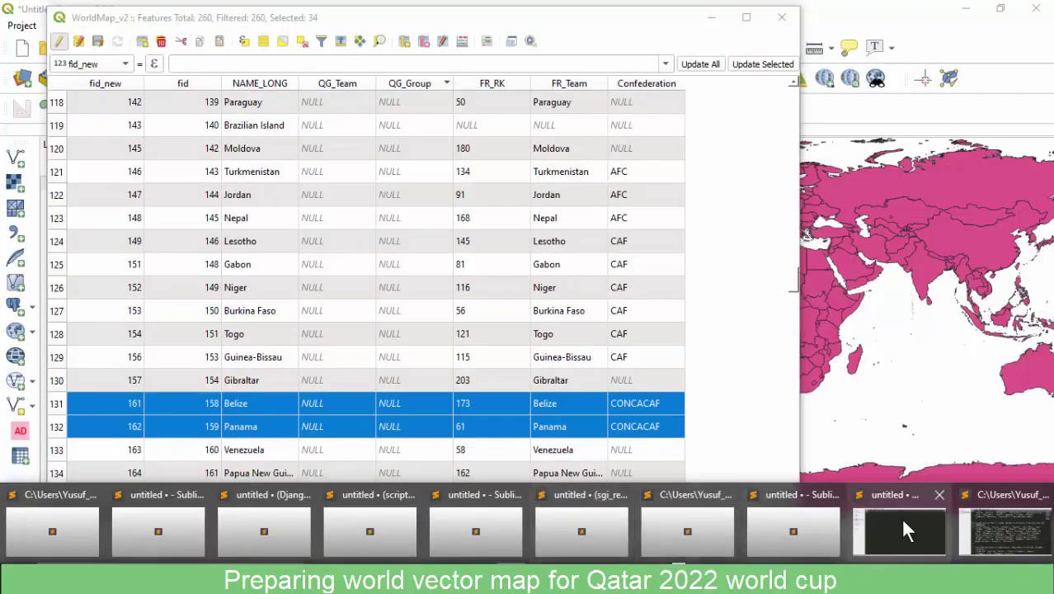
left_click(983, 517)
scroll(489, 293, "down", 3)
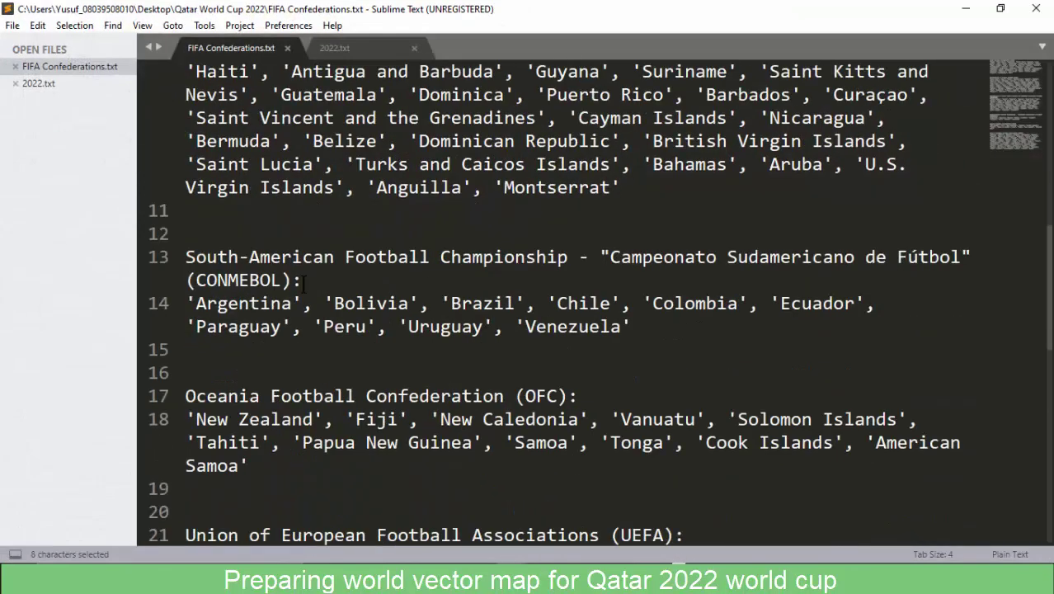
scroll(302, 279, "down", 1)
double_click(248, 211)
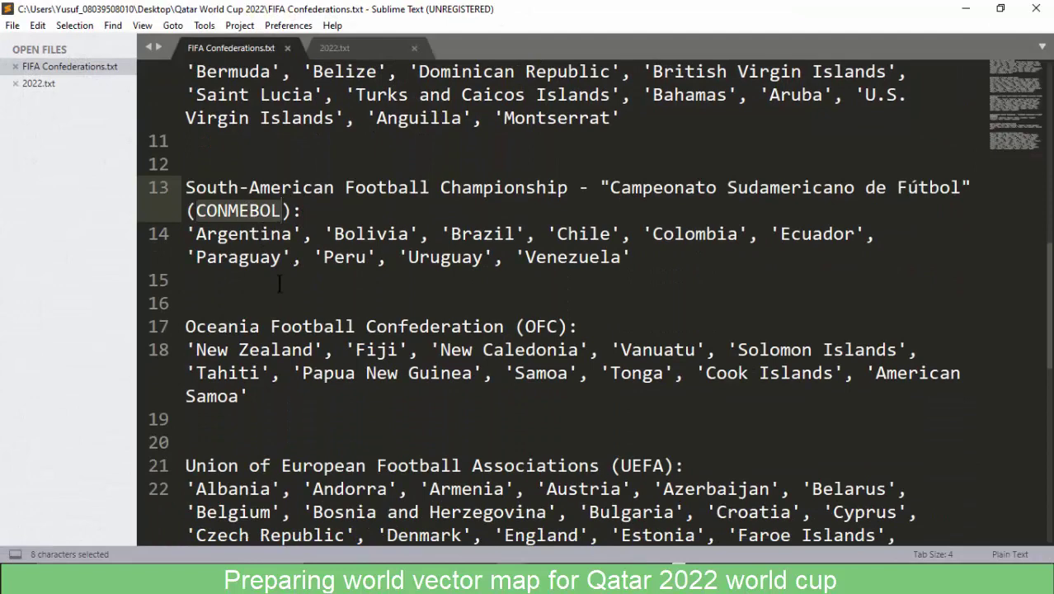
left_click_drag(632, 257, 185, 234)
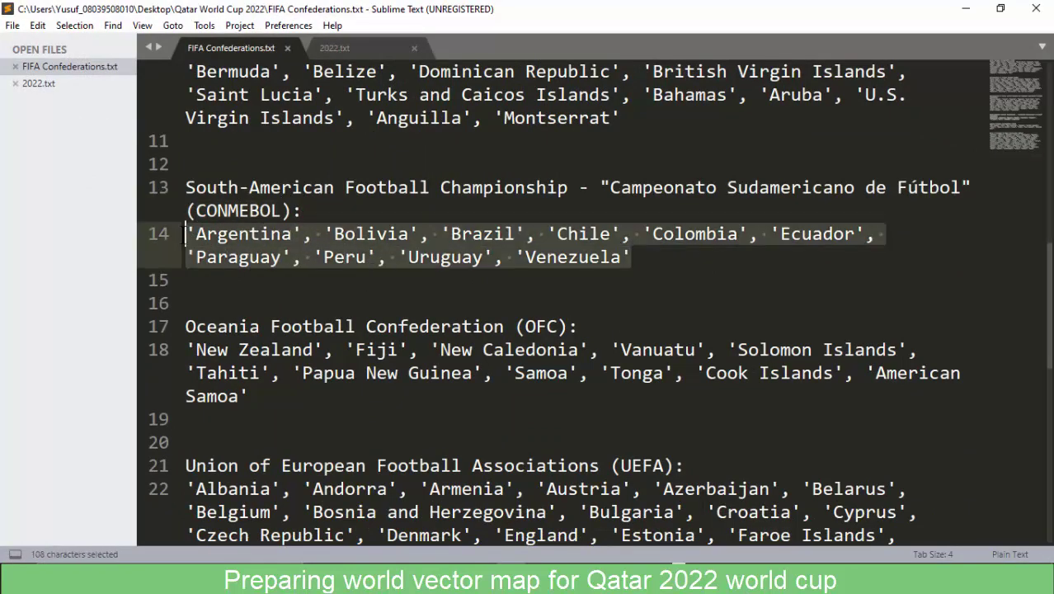
key("ctrl+c")
scroll(338, 285, "down", 4)
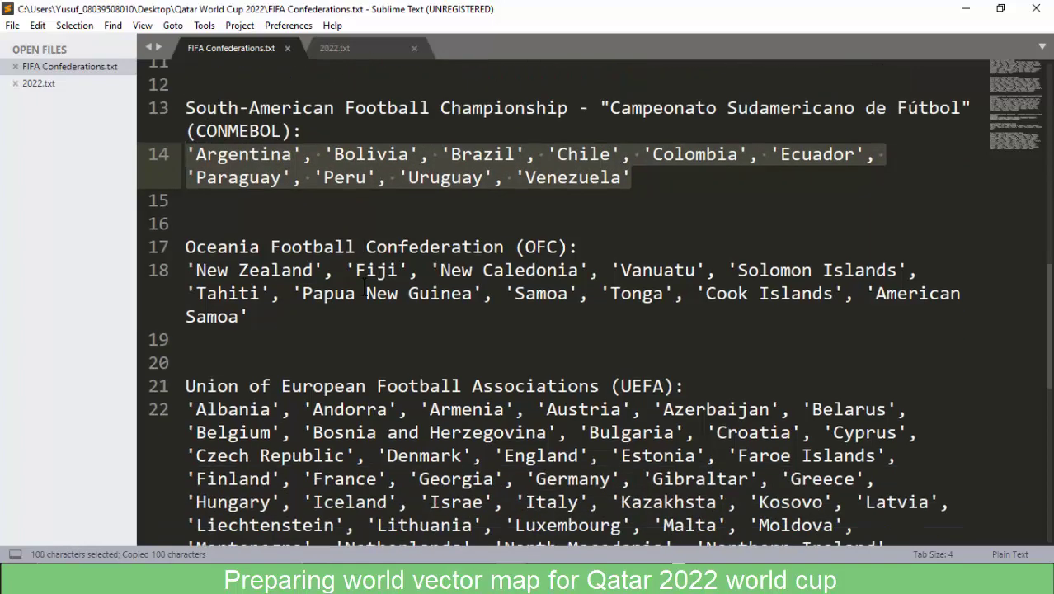
scroll(339, 285, "up", 4)
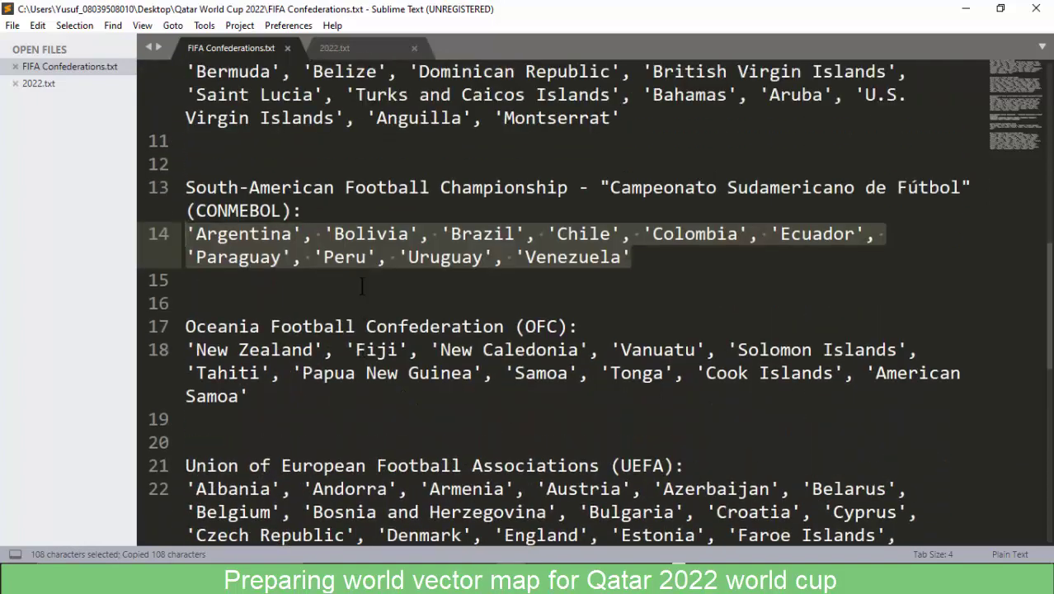
left_click(966, 8)
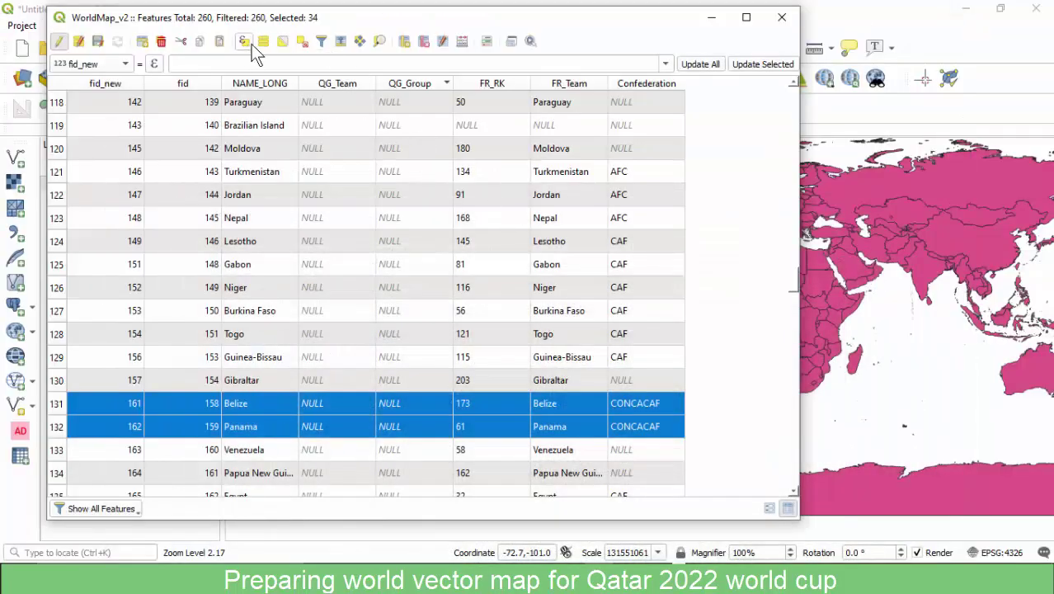
Clear the selection and select the CONMEBOL countries using the expression "NAME_LONG" in () with the copied list inside the brackets.
left_click(300, 41)
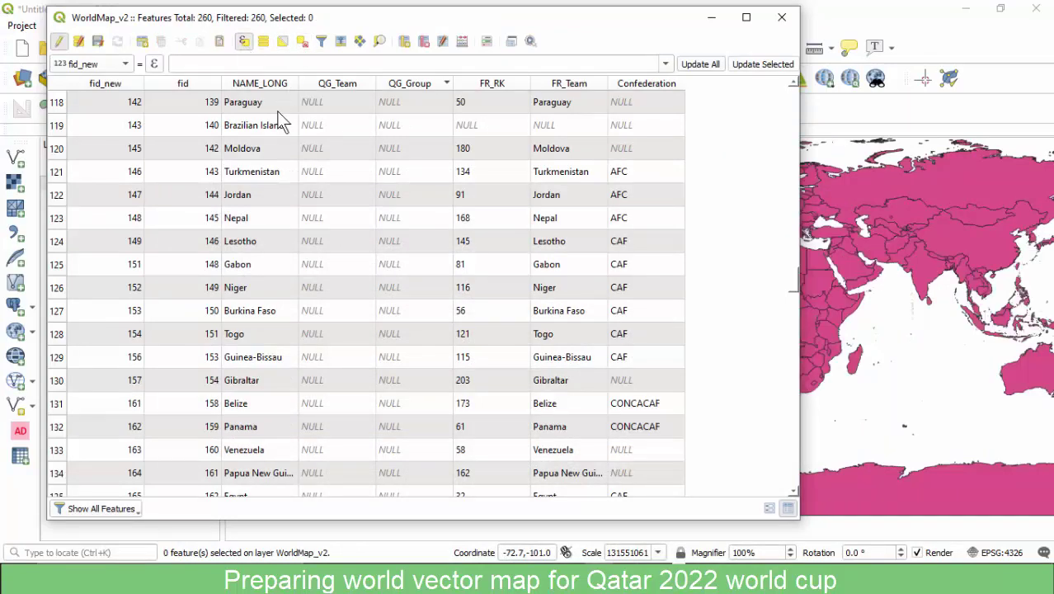
key("ctrl+e")
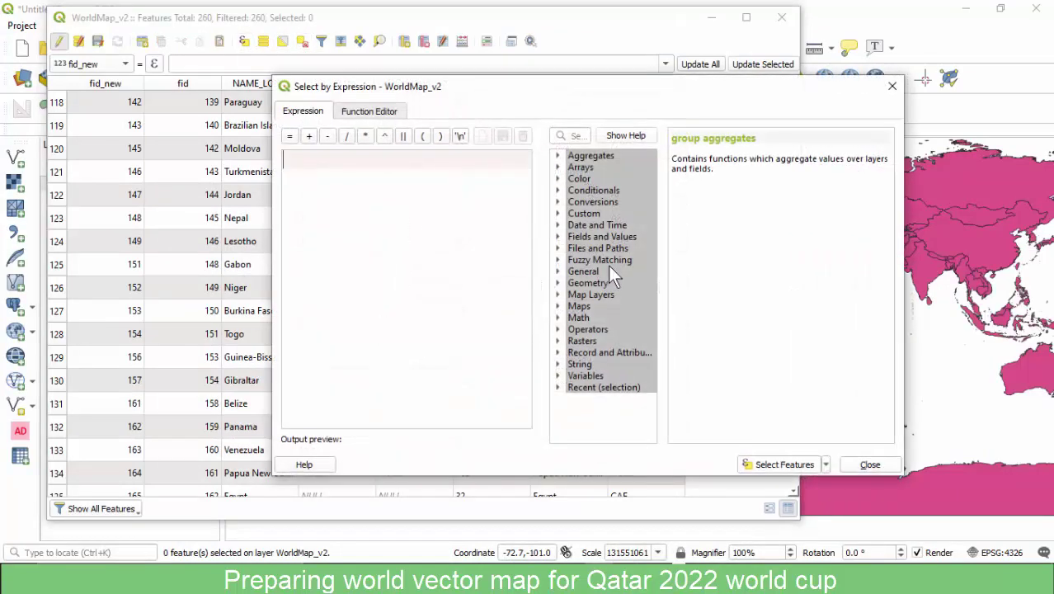
left_click(559, 236)
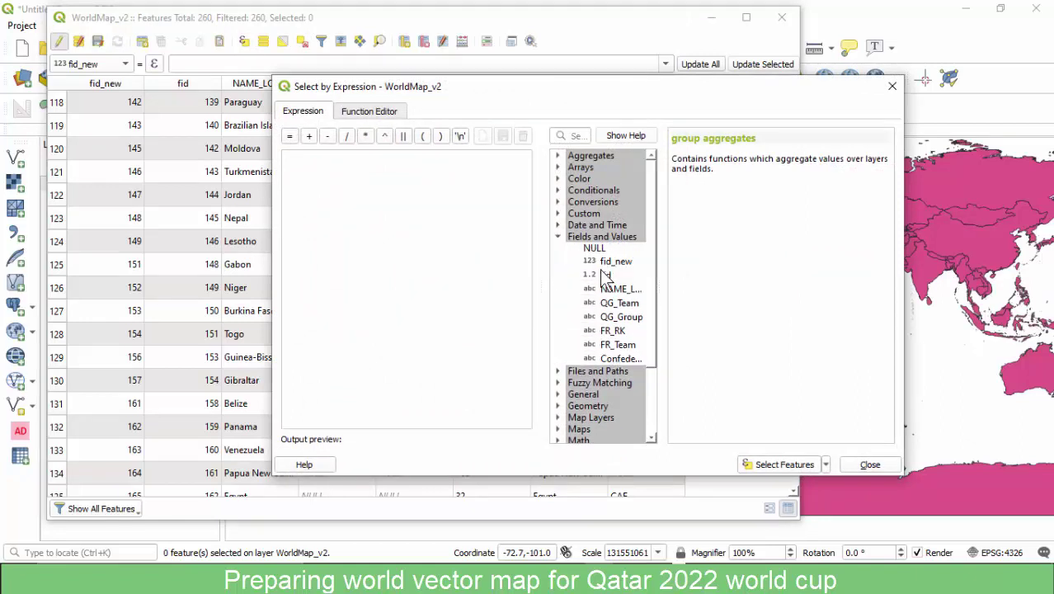
double_click(606, 290)
type("i")
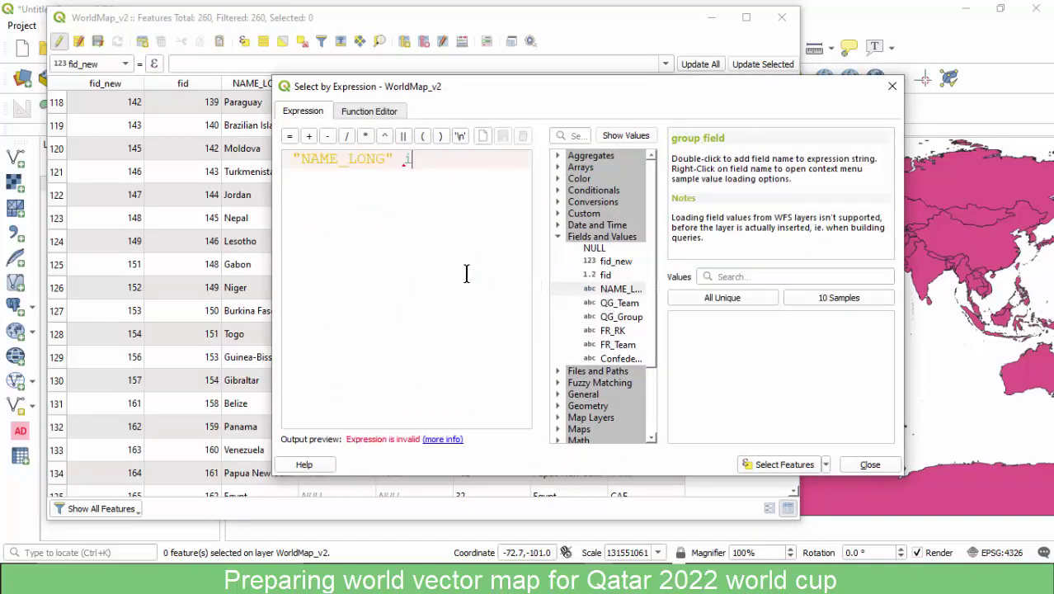
type("n ()")
key("ctrl+v")
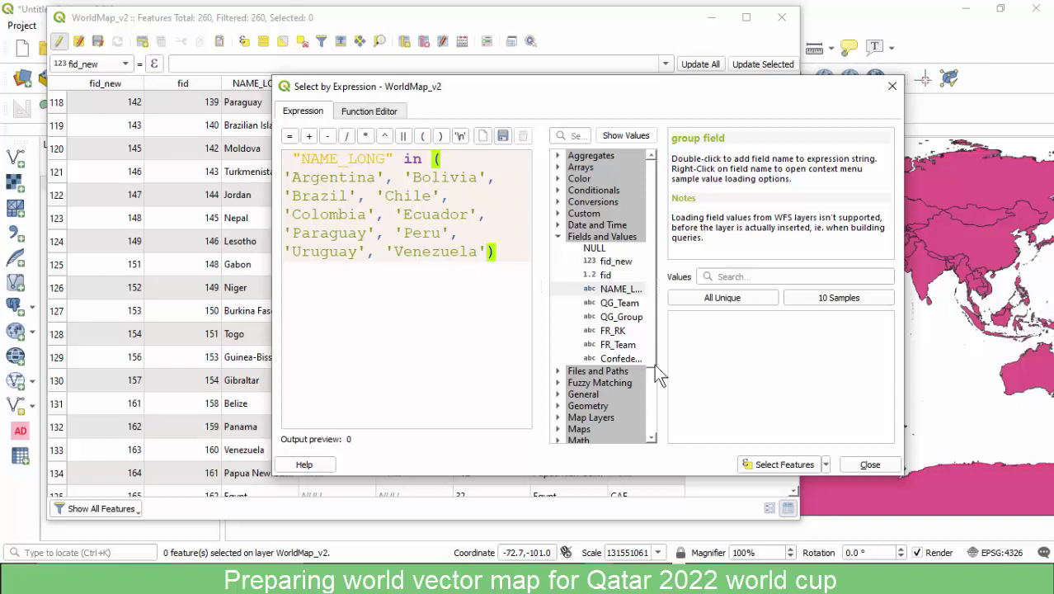
left_click(761, 464)
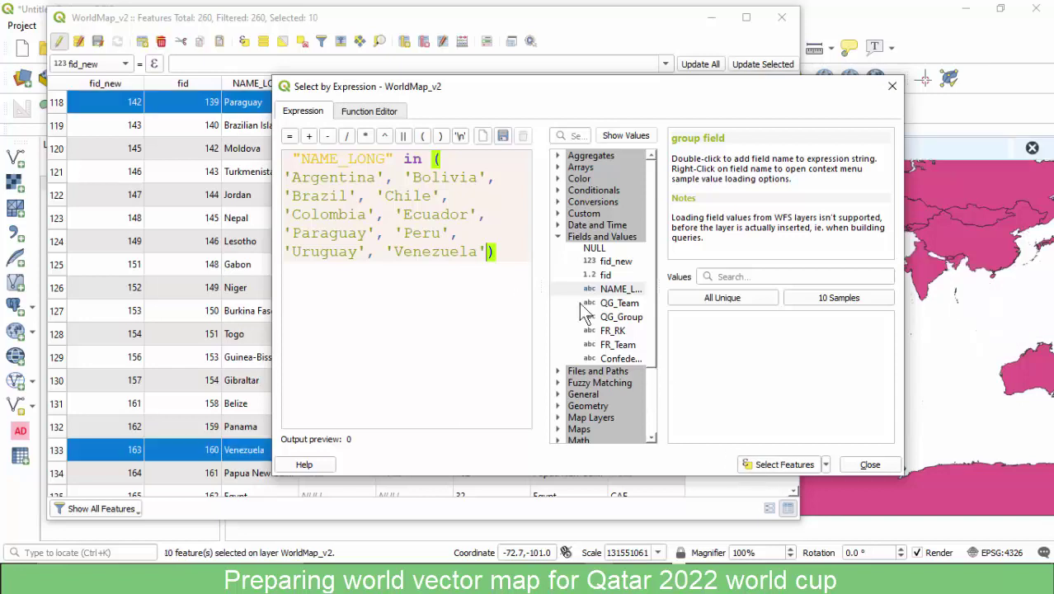
left_click(892, 88)
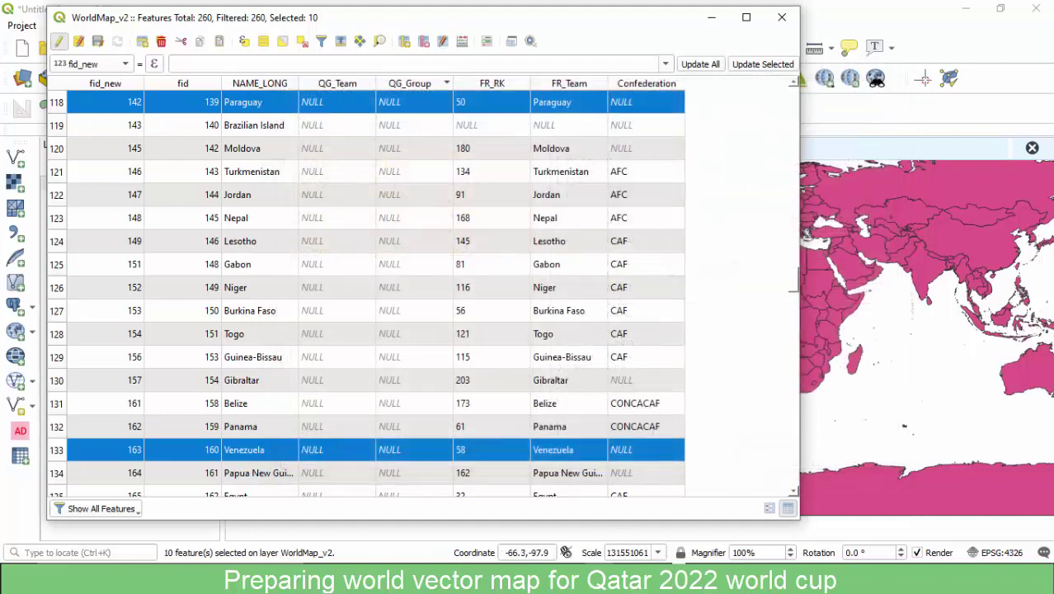
Copy the abbreviation CONMEBOL from its heading in FIFA Confederations.txt in Sublime Text and return to QGIS.
left_click(980, 582)
left_click(982, 518)
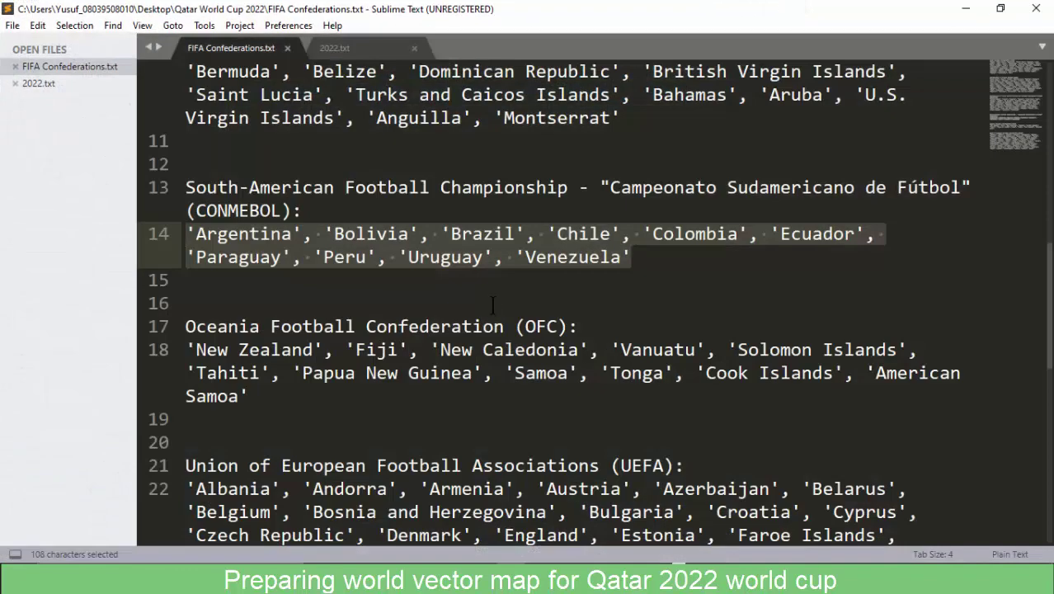
double_click(245, 211)
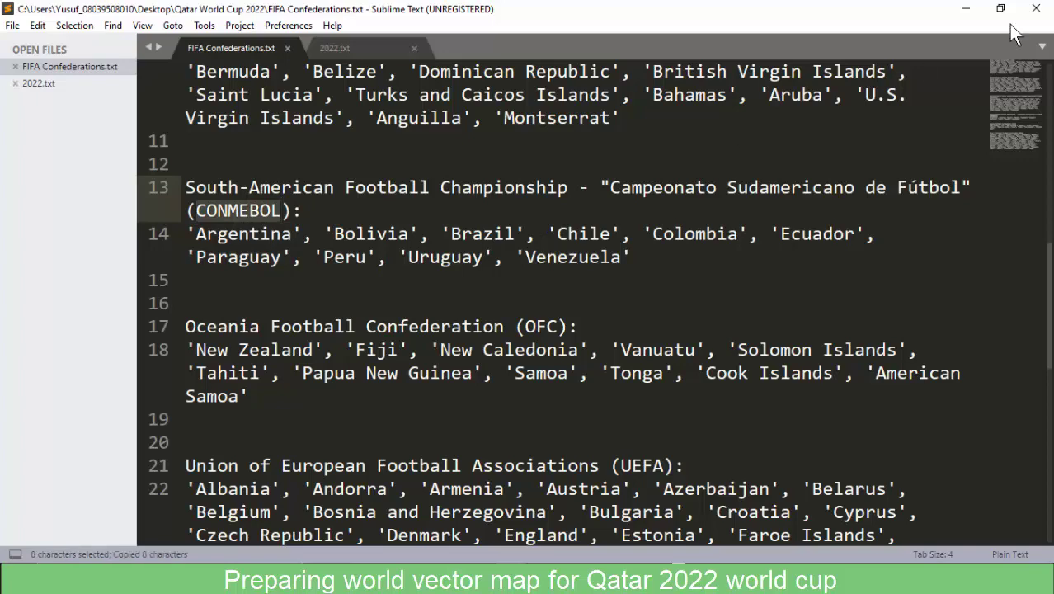
left_click(966, 8)
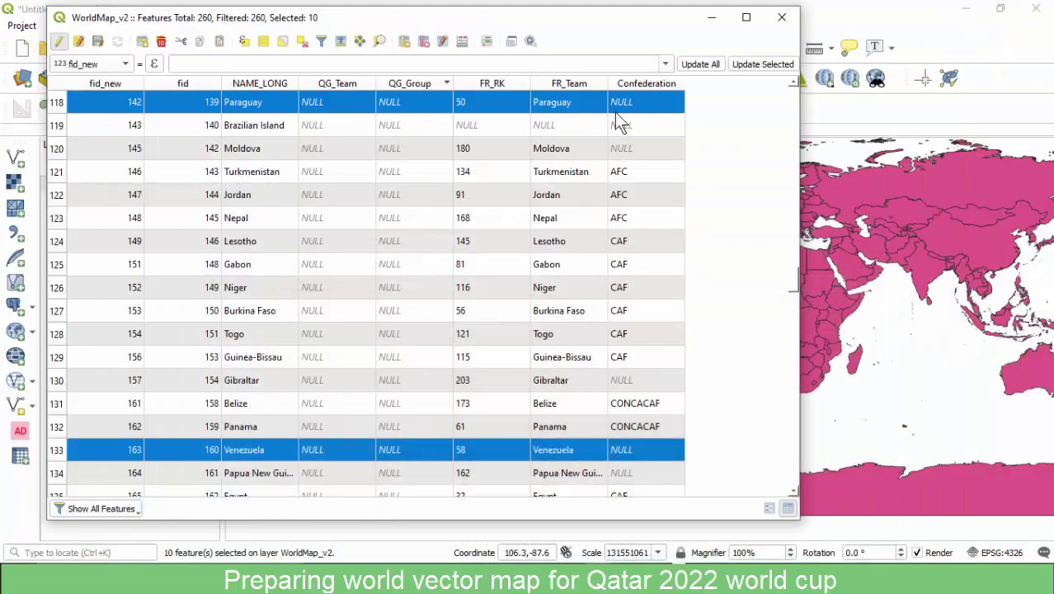
Update the existing Confederation field to 'CONMEBOL' for the selected features only with the Field Calculator, and view the selection on the map.
left_click(462, 42)
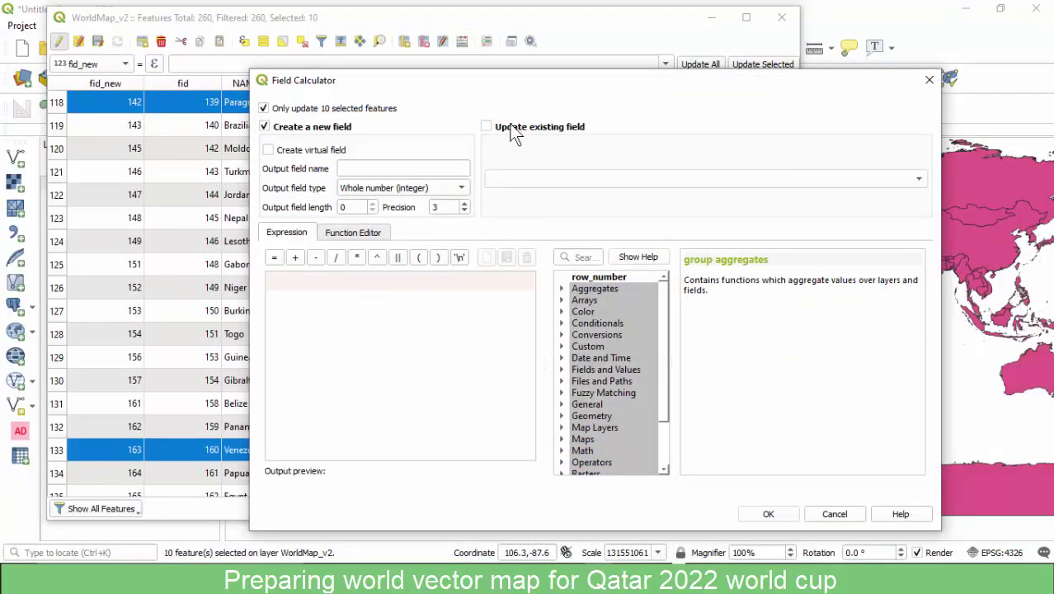
left_click(512, 130)
left_click(508, 179)
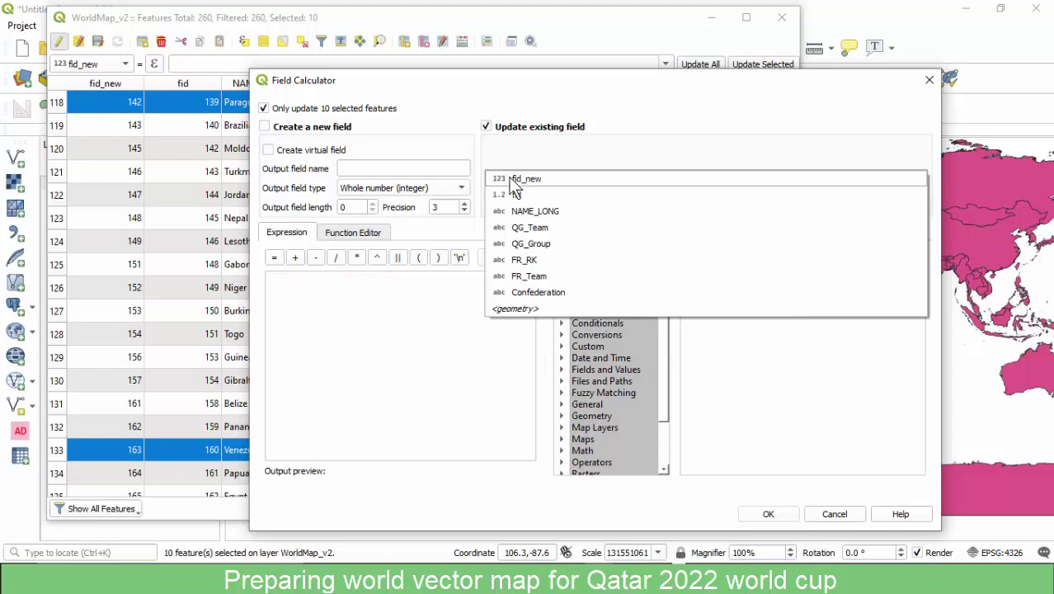
left_click(518, 297)
left_click(434, 303)
type("'")
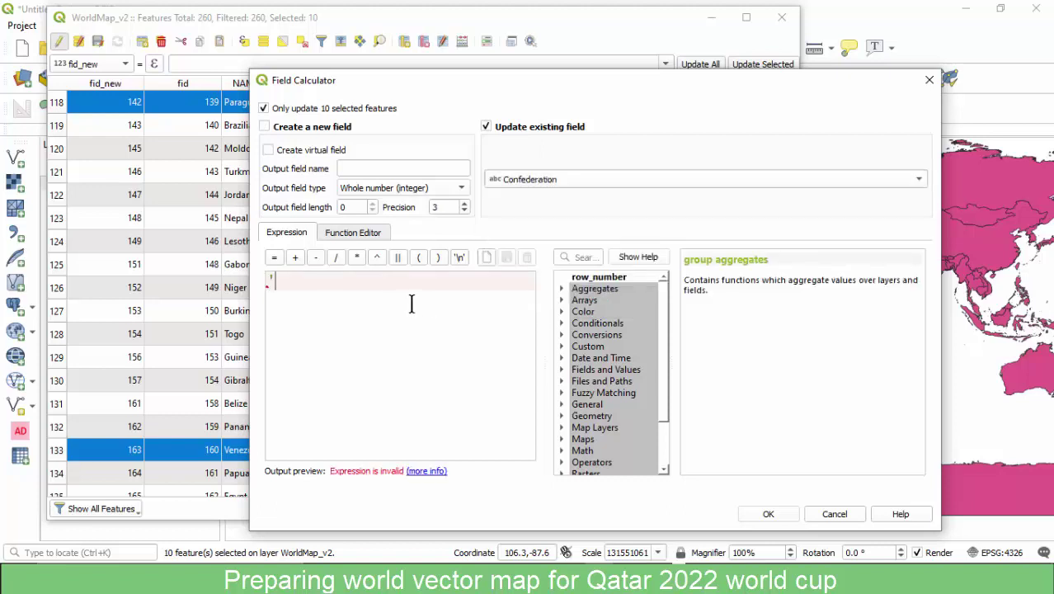
type("CONMEBOL'")
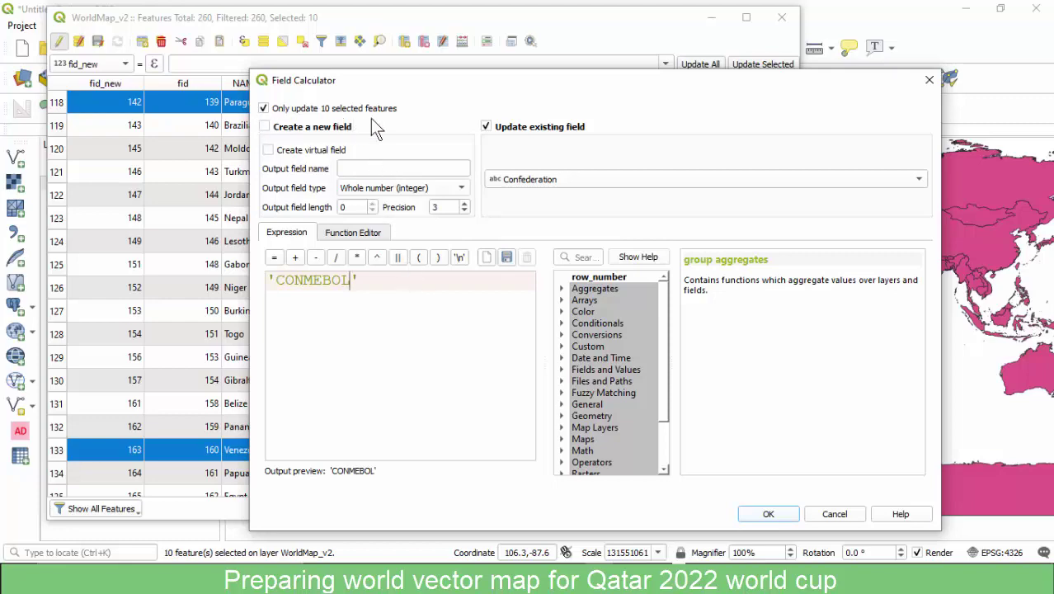
left_click(775, 519)
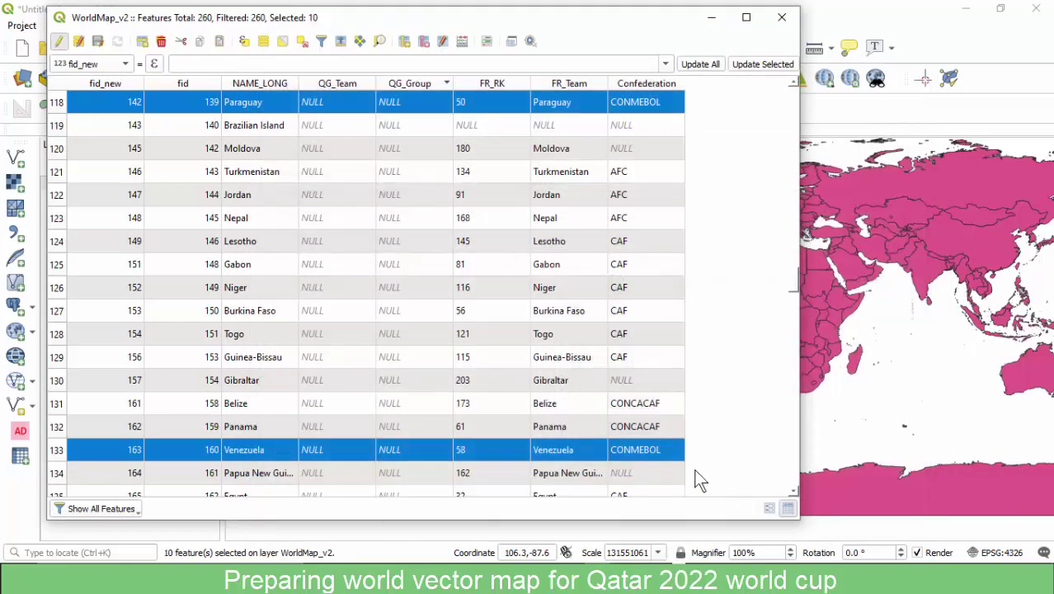
left_click(782, 16)
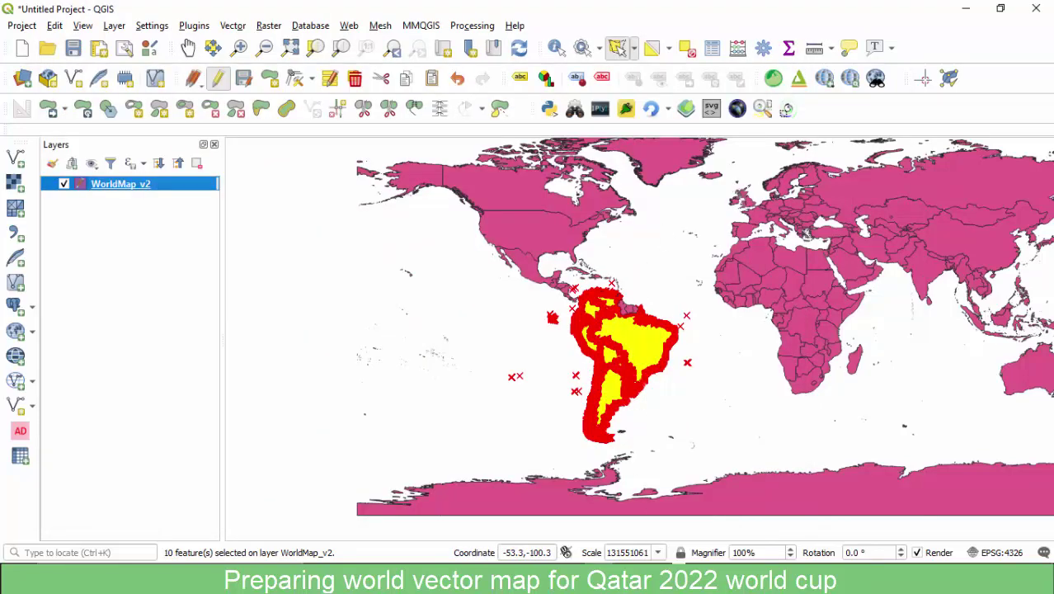
Copy the list of OFC countries from 'New Zealand' to 'American Samoa' in FIFA Confederations.txt in Sublime Text and return to QGIS.
key("alt+Tab")
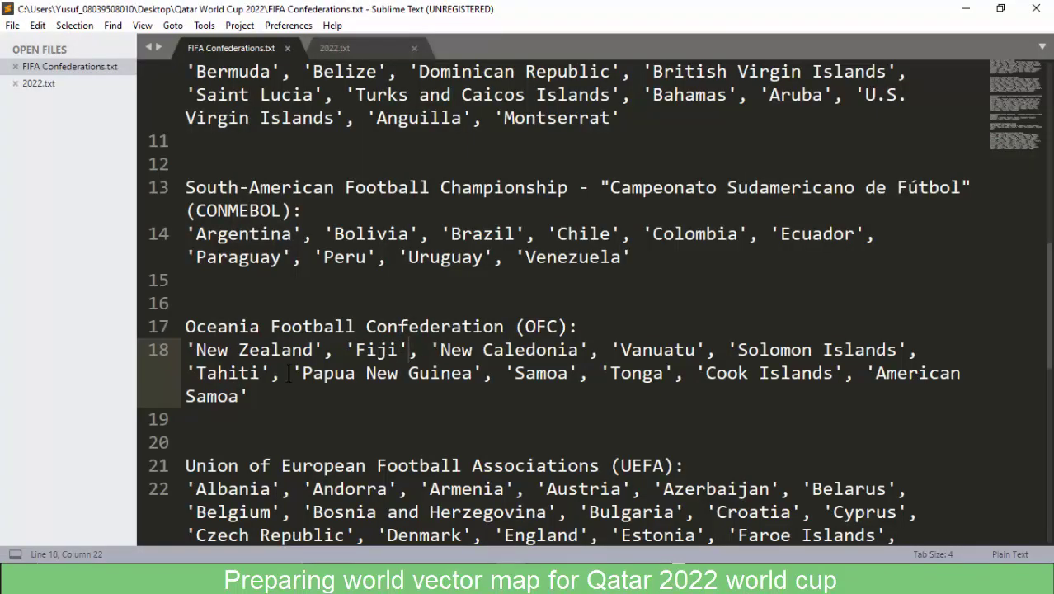
left_click_drag(249, 397, 180, 345)
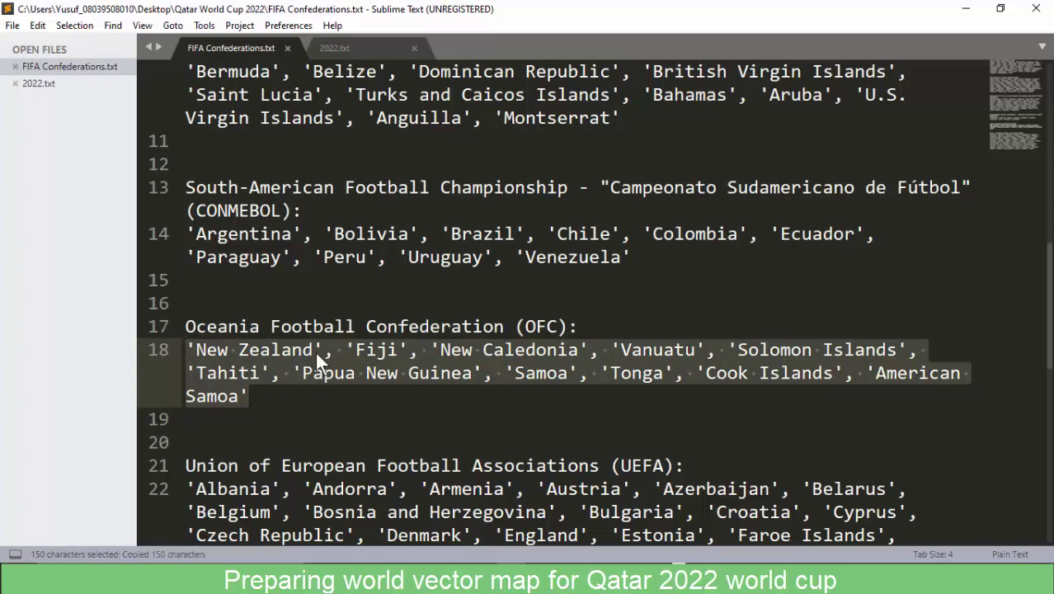
left_click(966, 8)
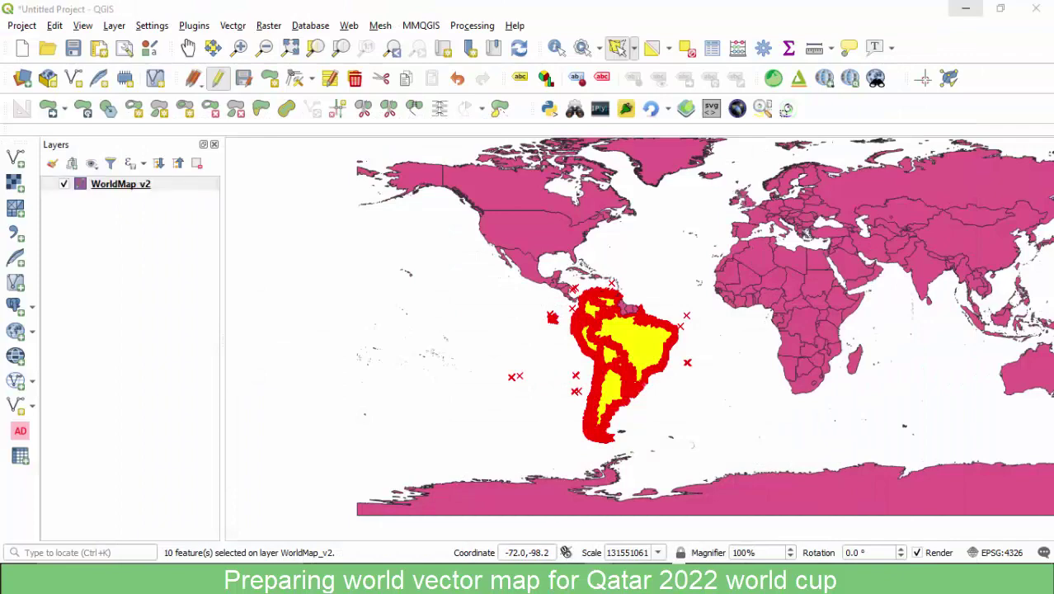
Bring up the WorldMap_v2 attribute table, check the CONMEBOL rows and deselect all features.
left_click(733, 526)
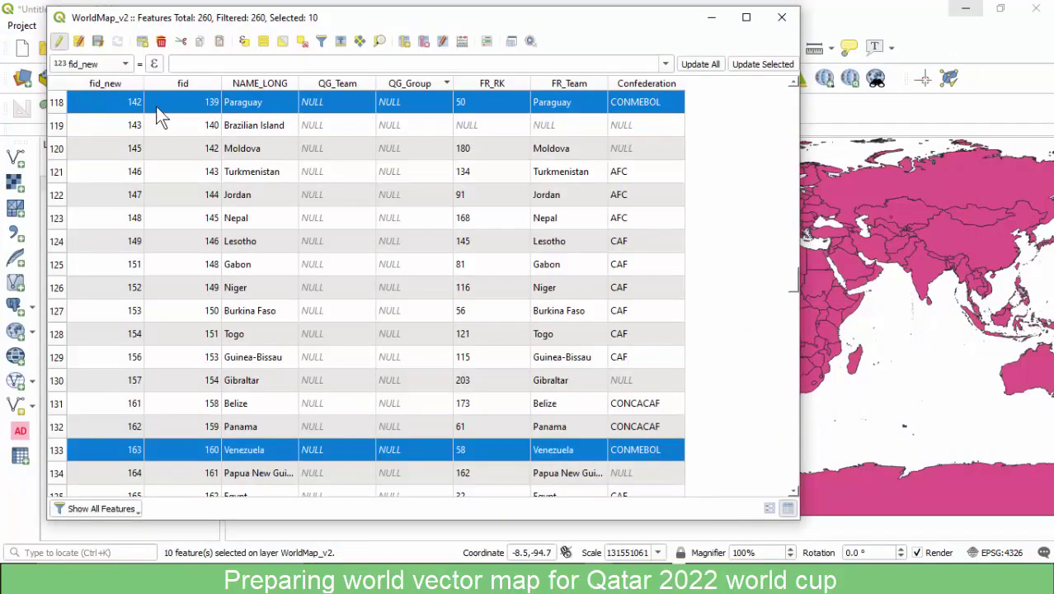
scroll(150, 113, "up", 4)
scroll(311, 117, "down", 2)
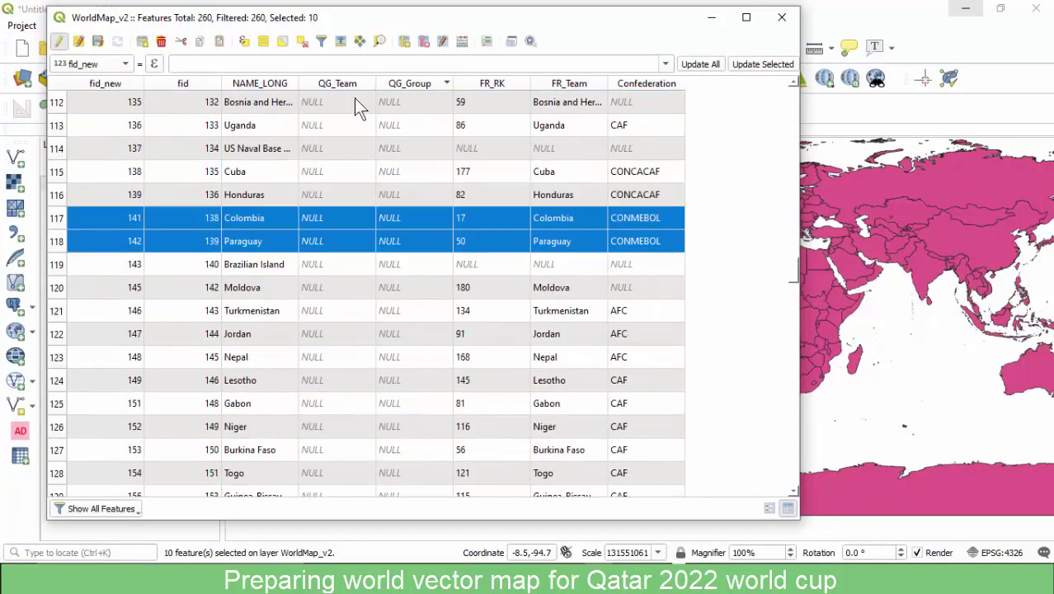
left_click(301, 41)
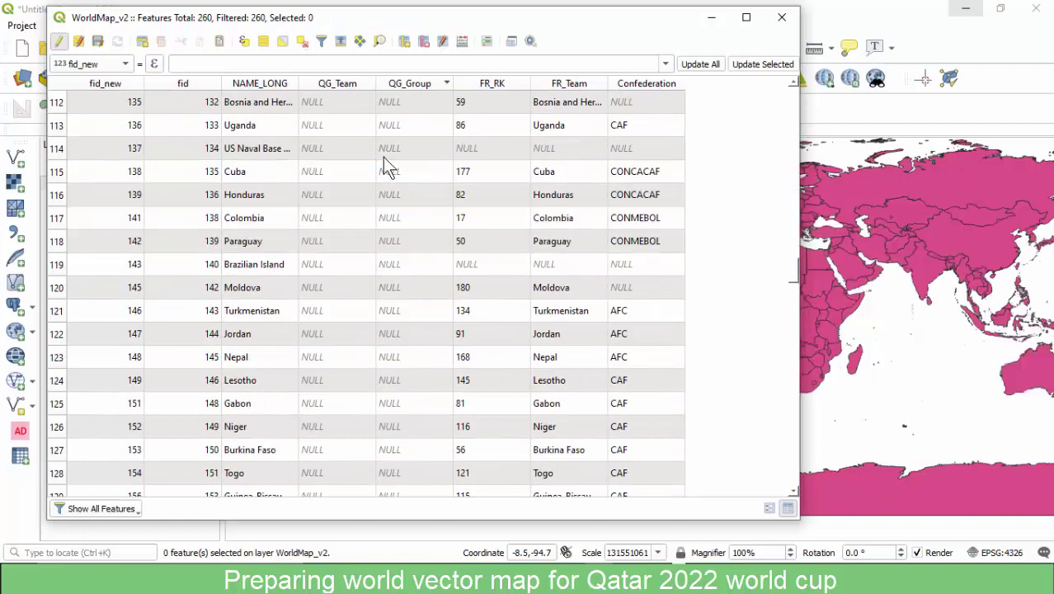
scroll(527, 161, "up", 14)
scroll(536, 153, "up", 4)
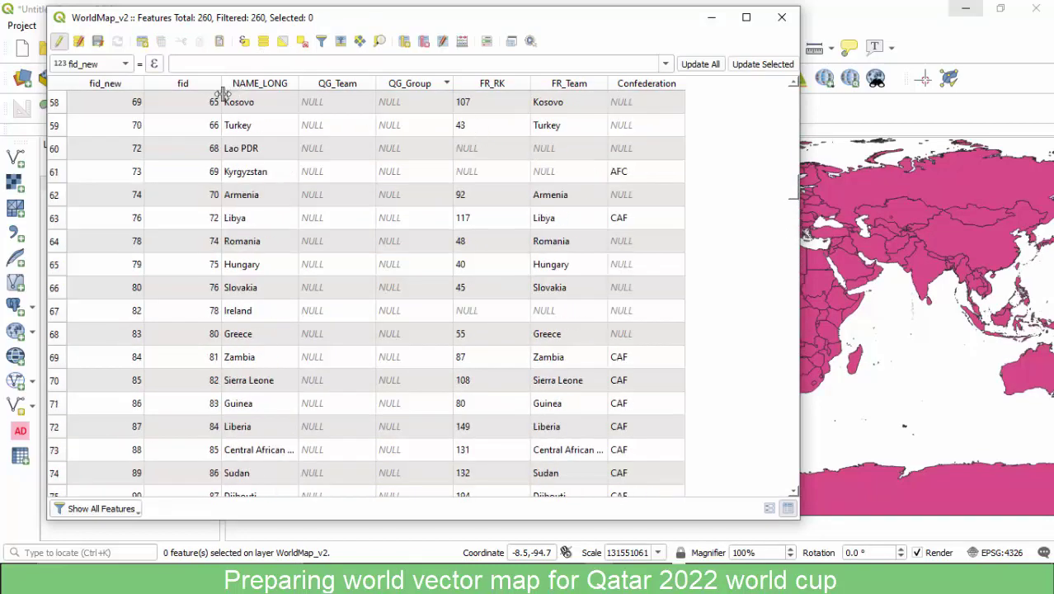
scroll(254, 165, "up", 3)
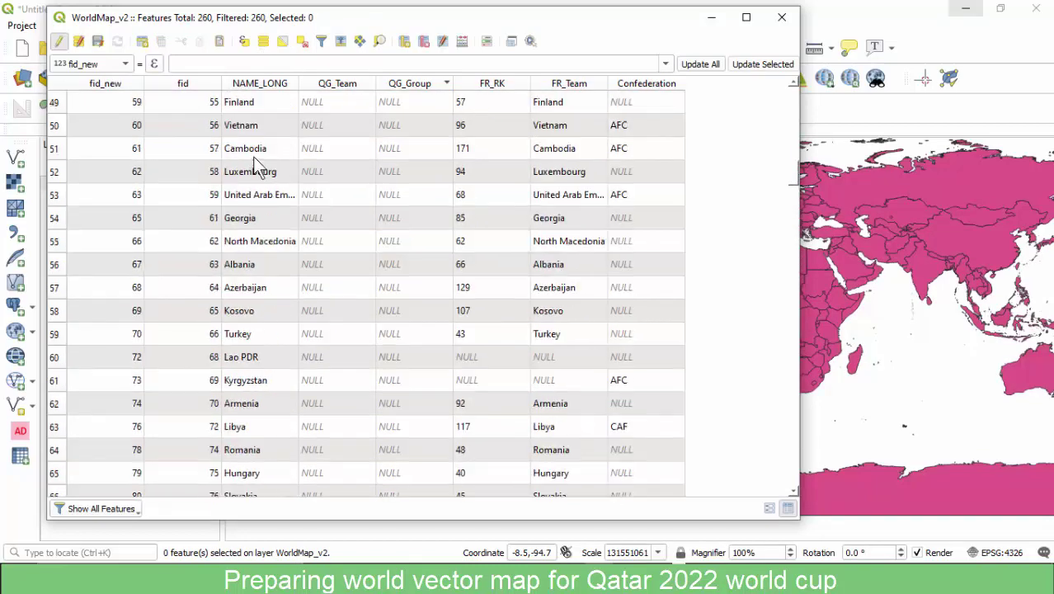
Select the OFC features by the expression "NAME_LONG" in (), filled with the copied list from 'New Zealand' to 'American Samoa'.
left_click(245, 41)
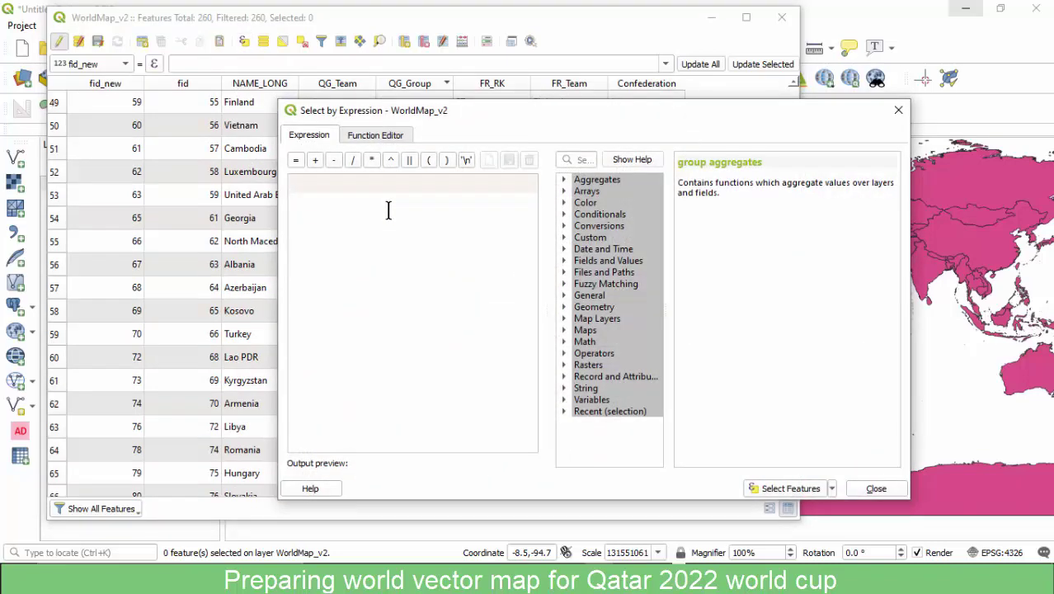
left_click(566, 260)
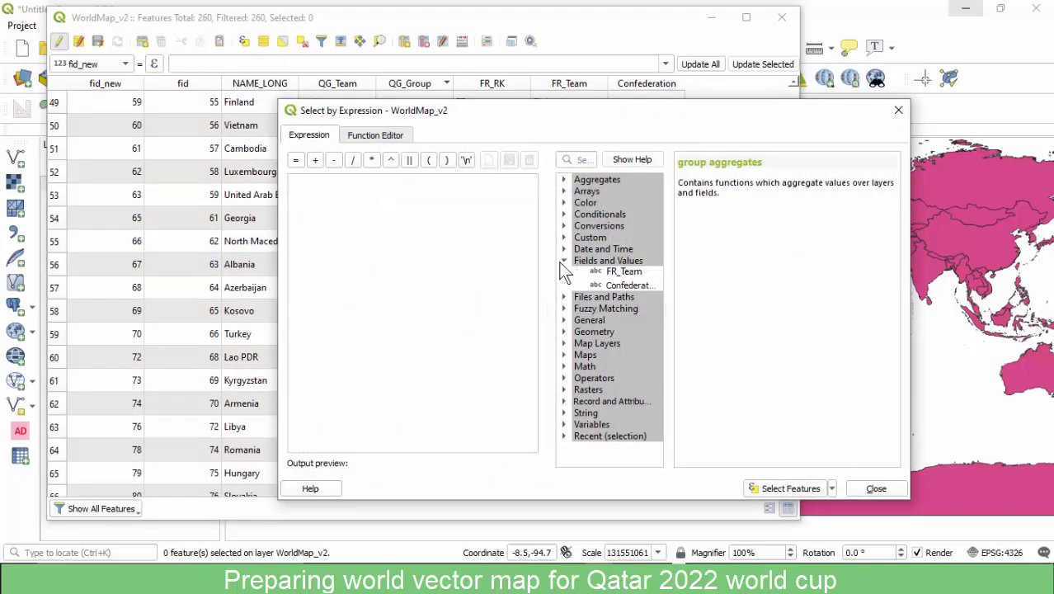
double_click(626, 313)
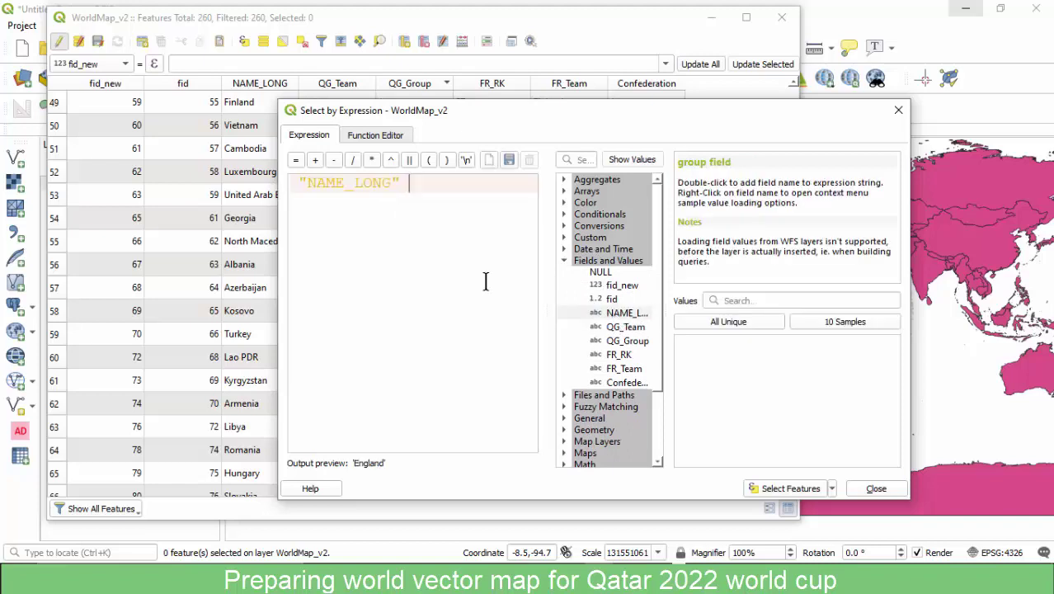
type("in ")
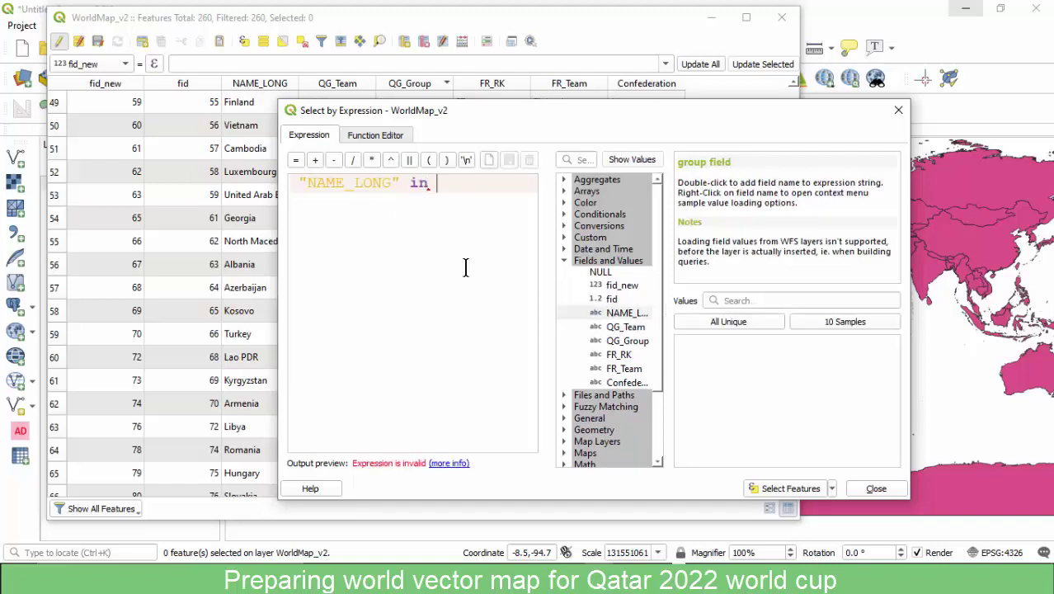
type("()")
type("'New Zealand', 'Fiji', 'New Caledonia', 'Vanuatu', 'Solomon Islands', 'Tahiti', 'Papua New Guinea', 'Samoa', 'Tonga' , 'Cook Islands', 'American Samoa'")
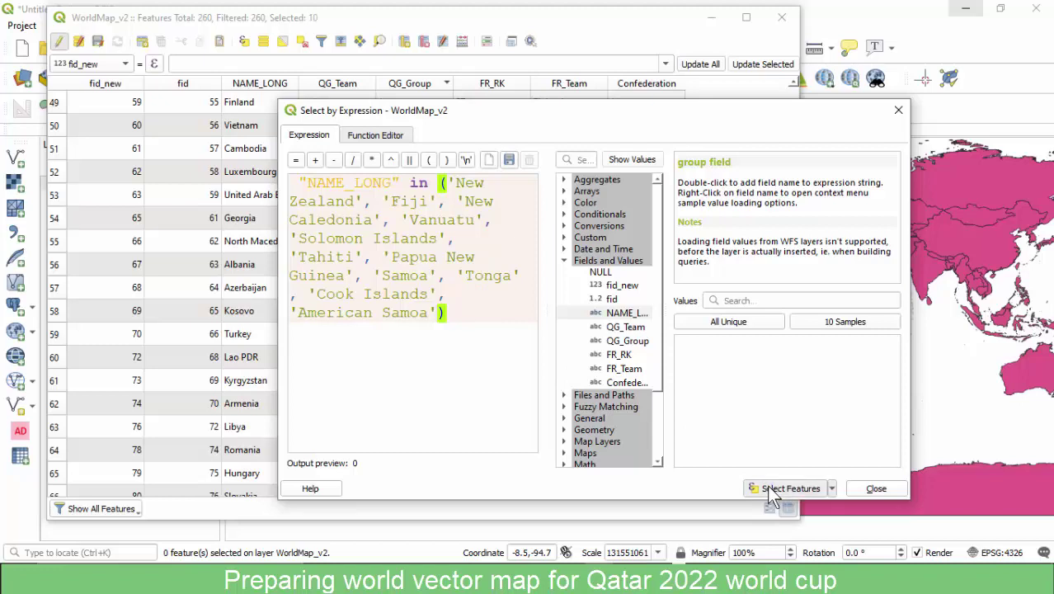
left_click(767, 488)
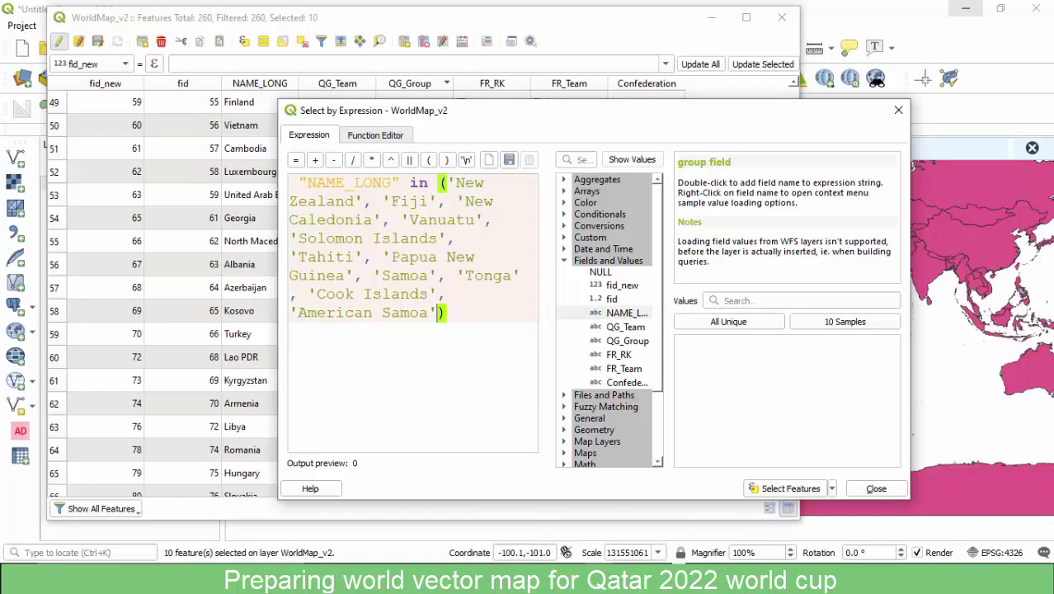
Copy the abbreviation OFC from its heading in FIFA Confederations.txt in Sublime Text and return to QGIS.
left_click(973, 503)
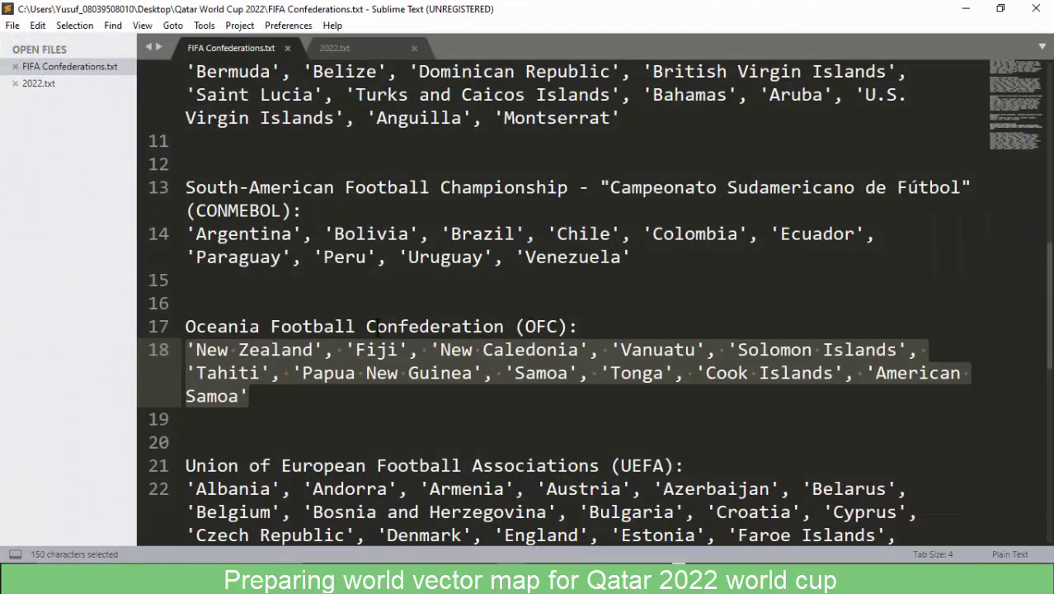
left_click(444, 328)
double_click(543, 327)
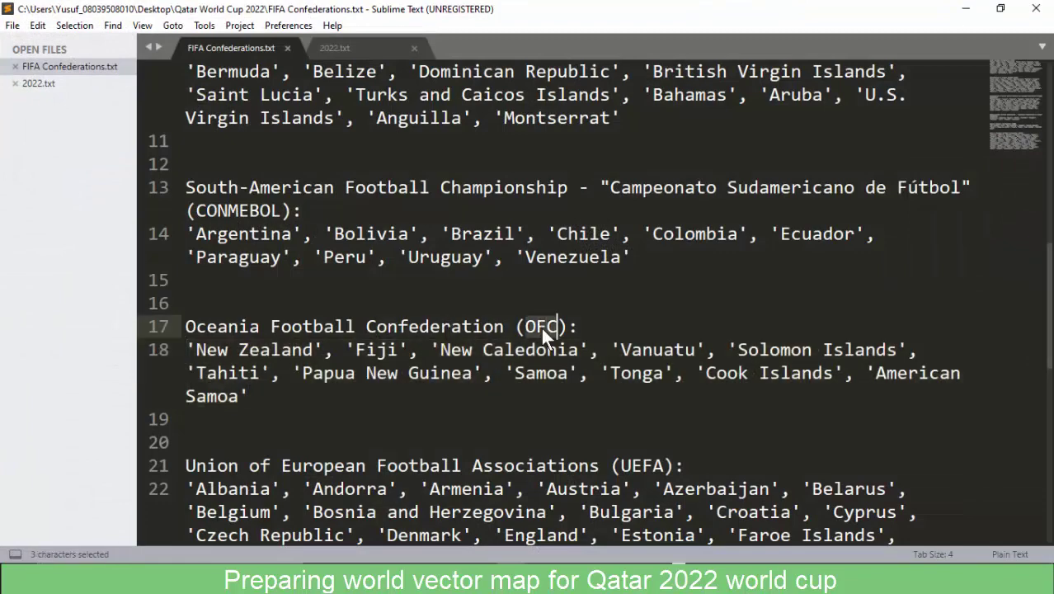
left_click(966, 8)
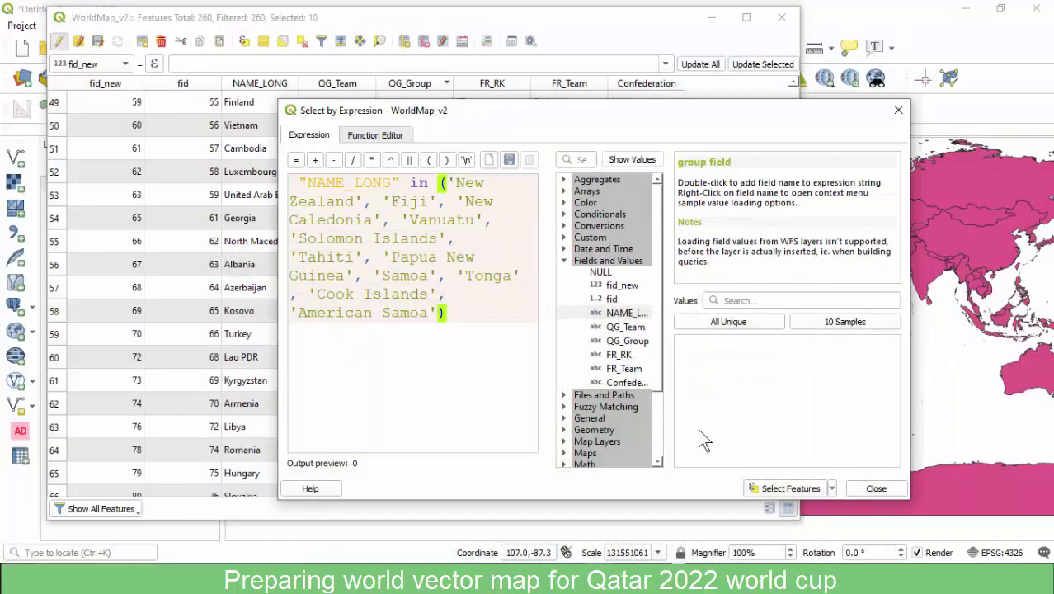
Close the selection dialog, check the selected rows and update the existing Confederation field to 'OFC' for them only with the Field Calculator.
left_click(864, 490)
scroll(544, 198, "up", 11)
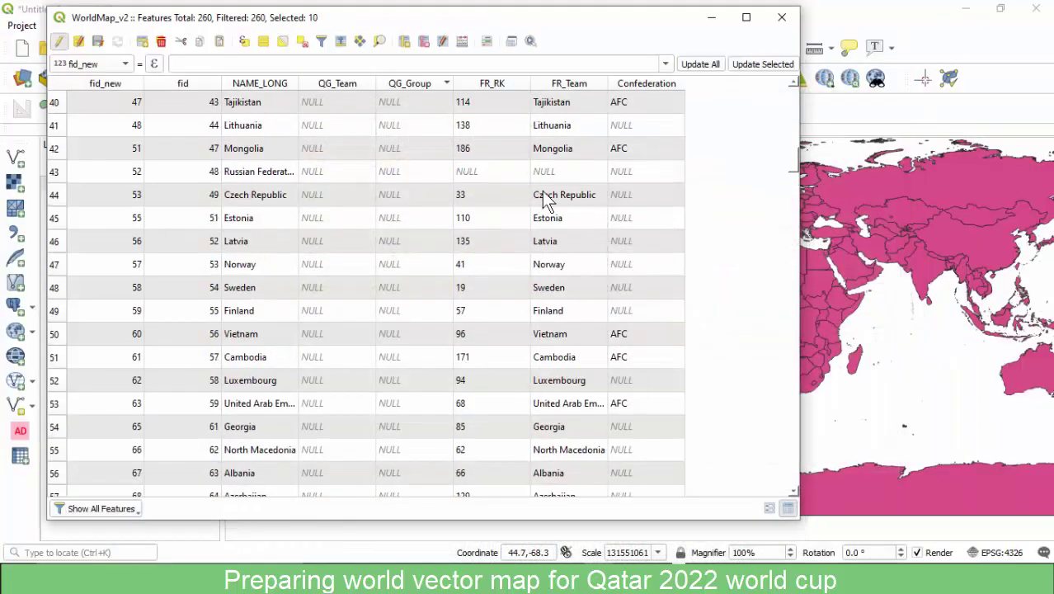
scroll(542, 188, "up", 2)
scroll(535, 182, "down", 20)
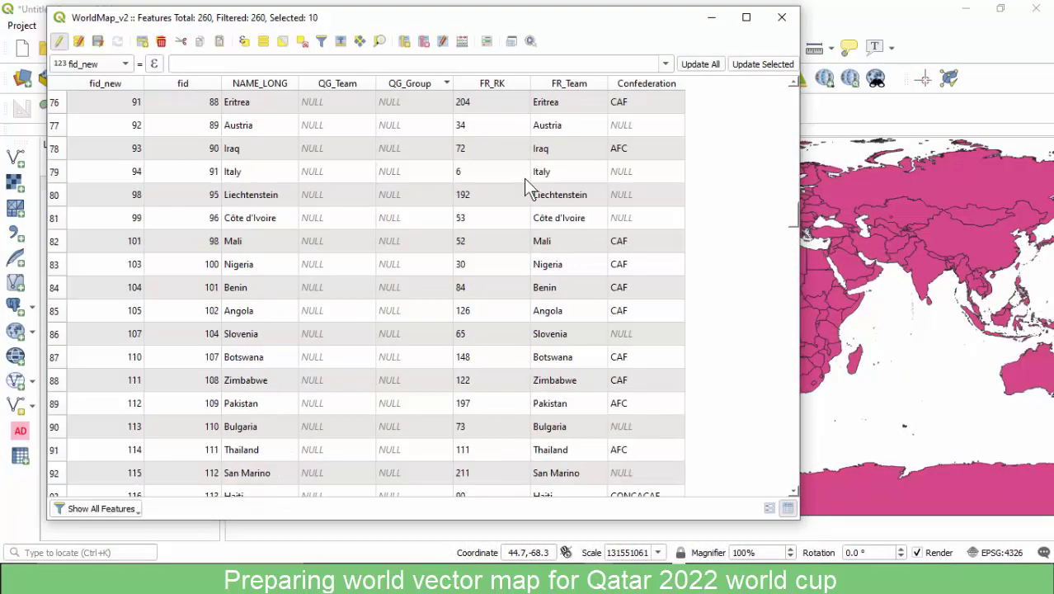
scroll(524, 175, "down", 10)
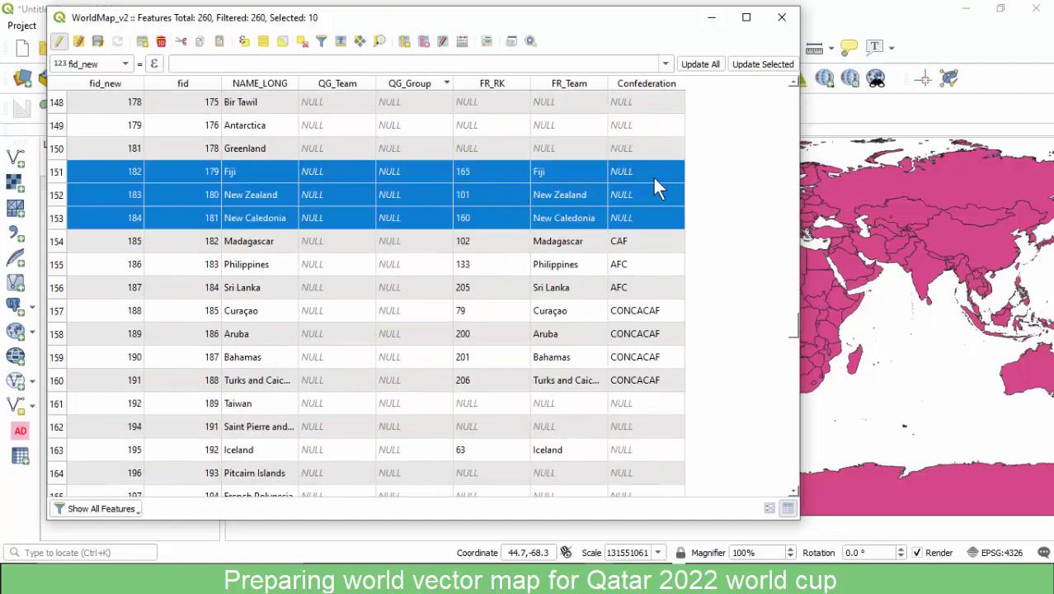
left_click(464, 41)
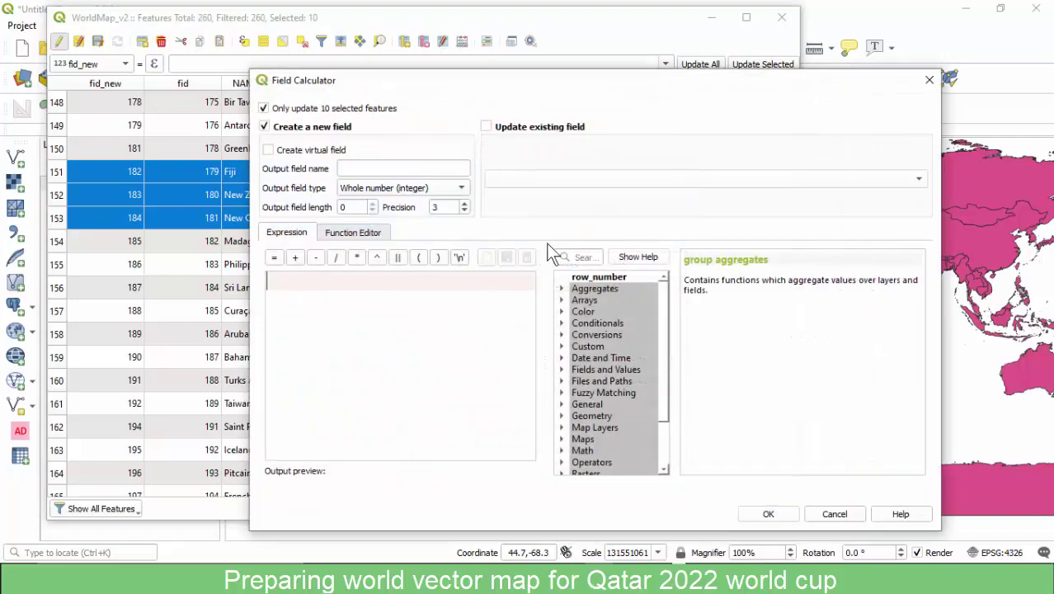
left_click(524, 128)
left_click(529, 178)
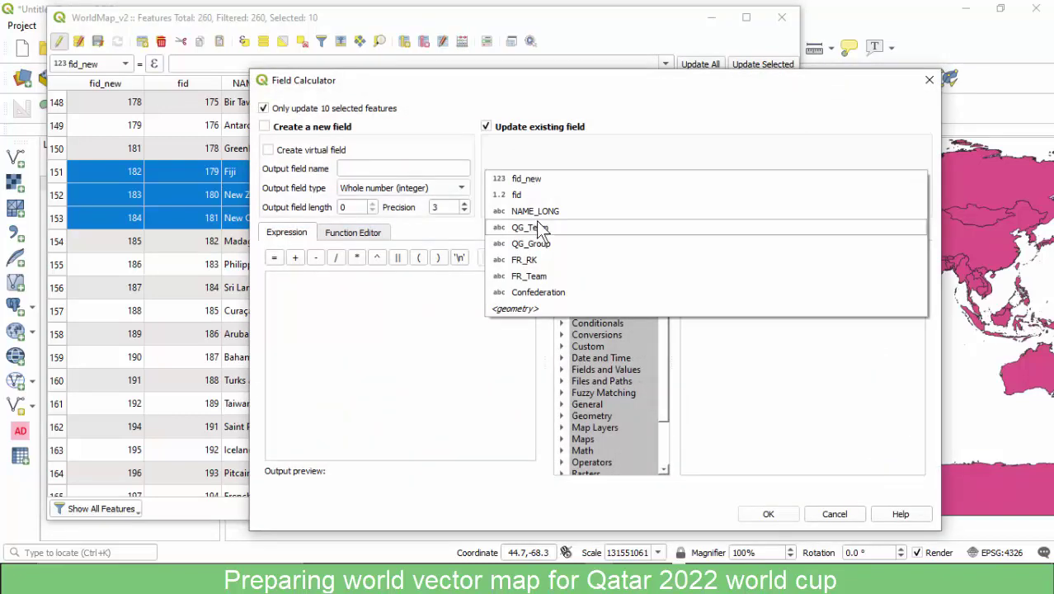
left_click(521, 290)
left_click(434, 297)
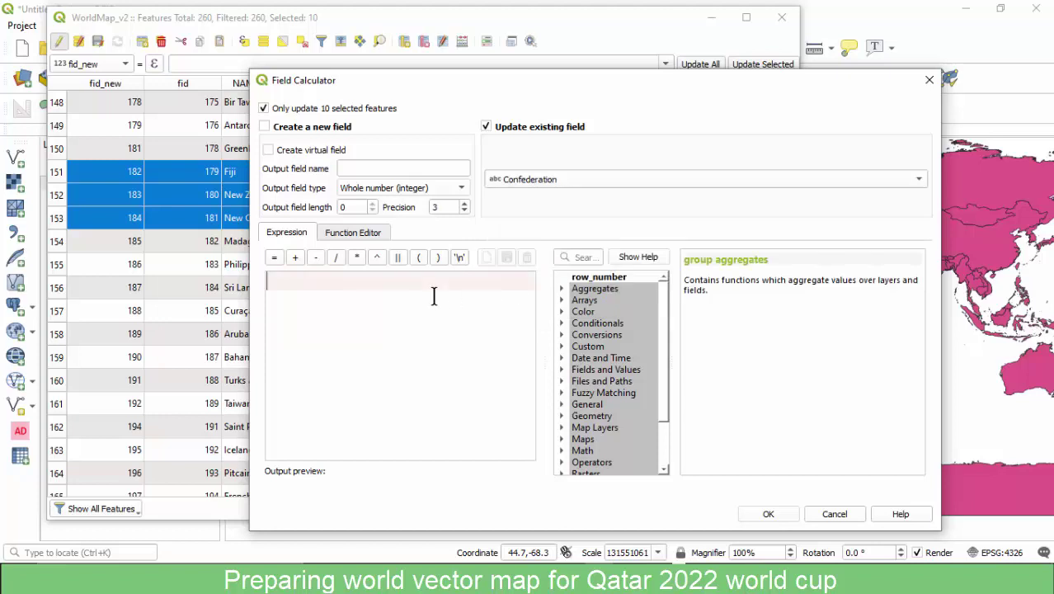
type("'OFC'")
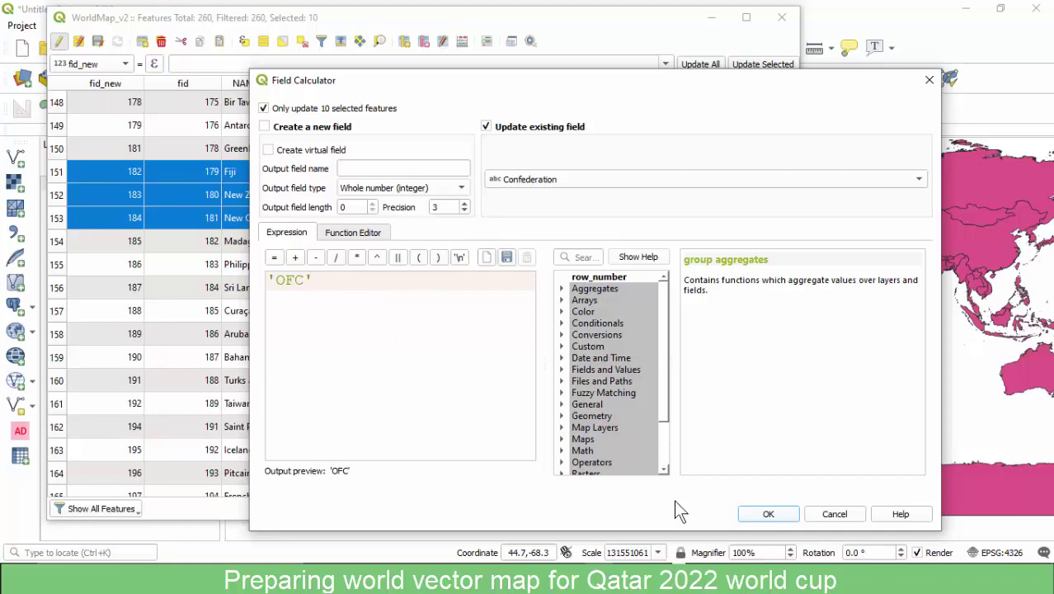
left_click(768, 514)
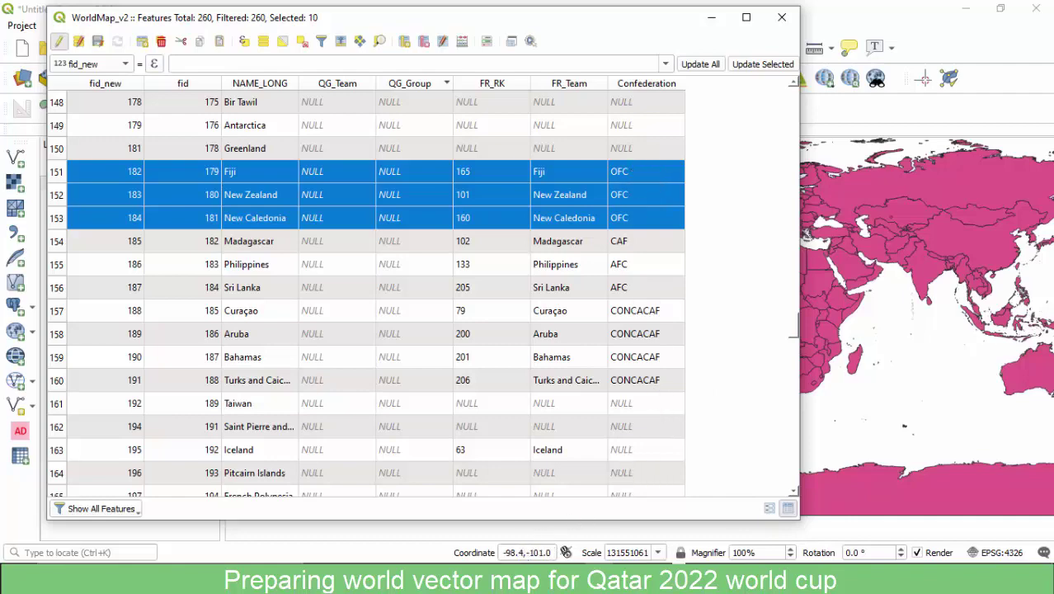
Copy the list of UEFA countries from 'Albania' to 'Wales' in FIFA Confederations.txt in Sublime Text and return to QGIS.
left_click(898, 520)
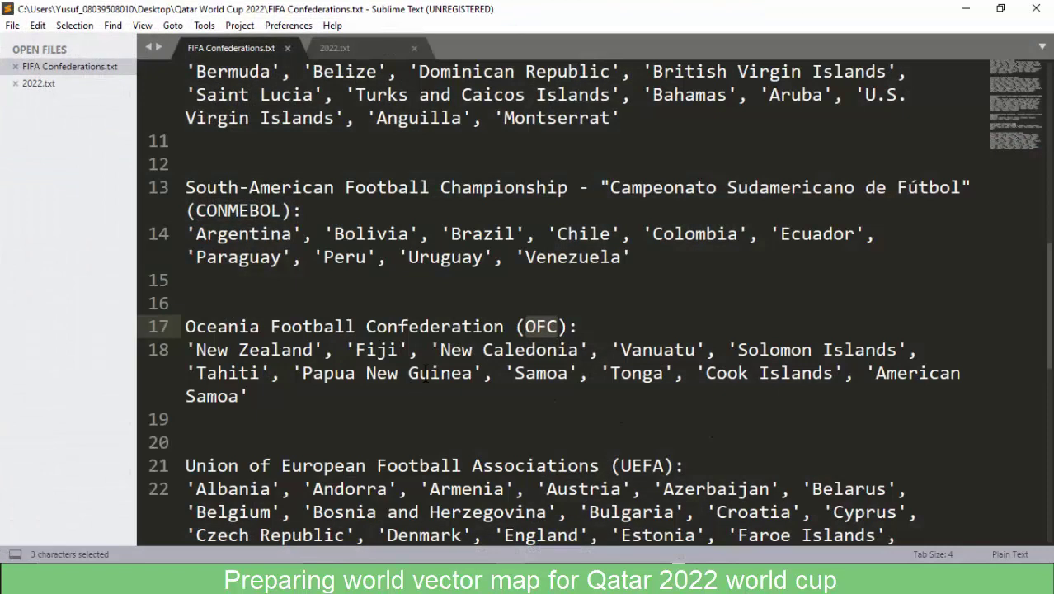
scroll(426, 371, "down", 4)
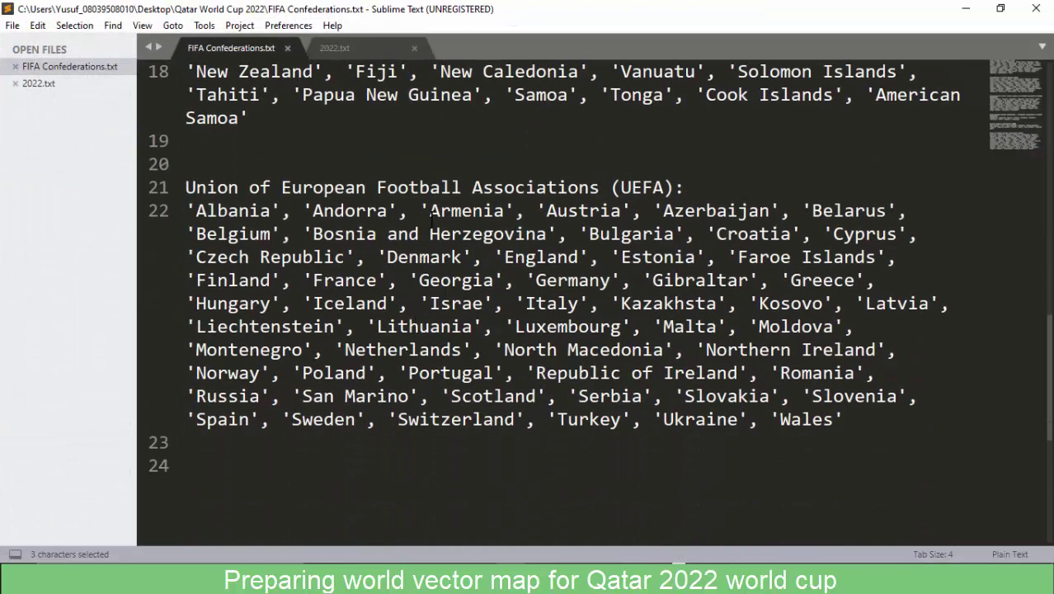
double_click(646, 187)
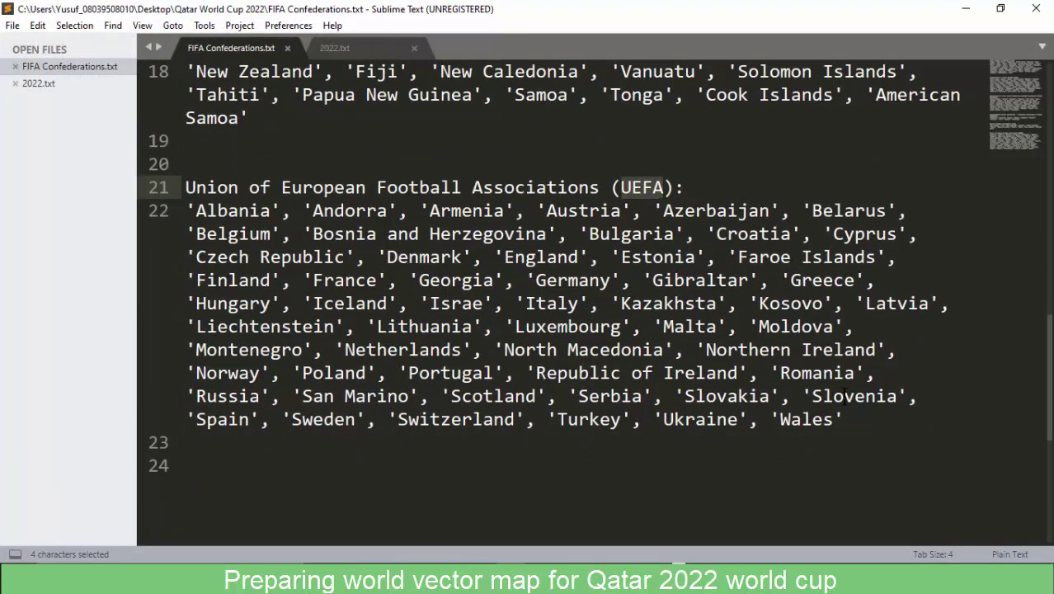
left_click_drag(855, 417, 176, 217)
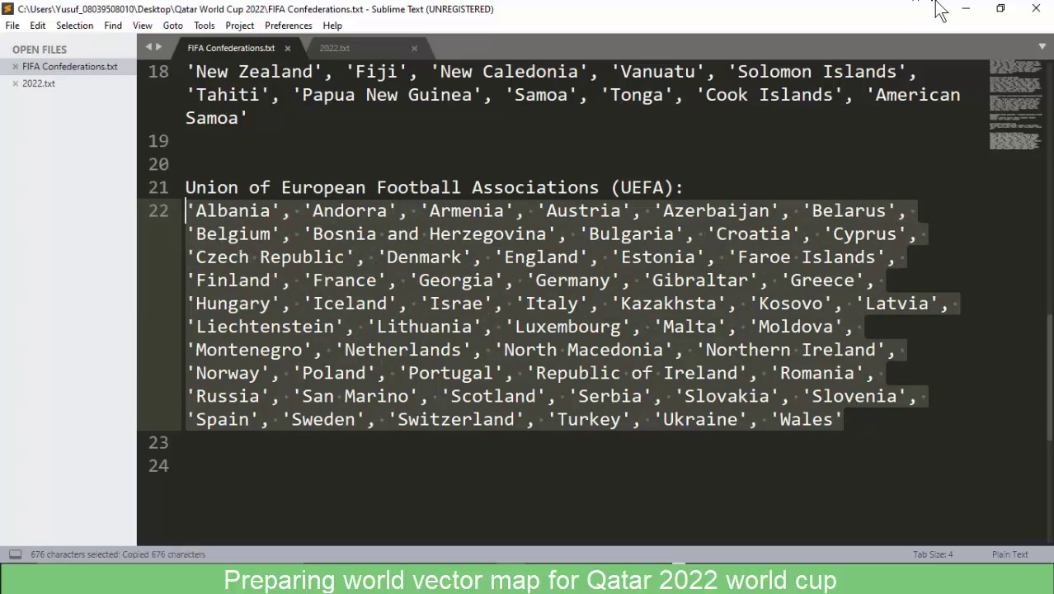
left_click(966, 9)
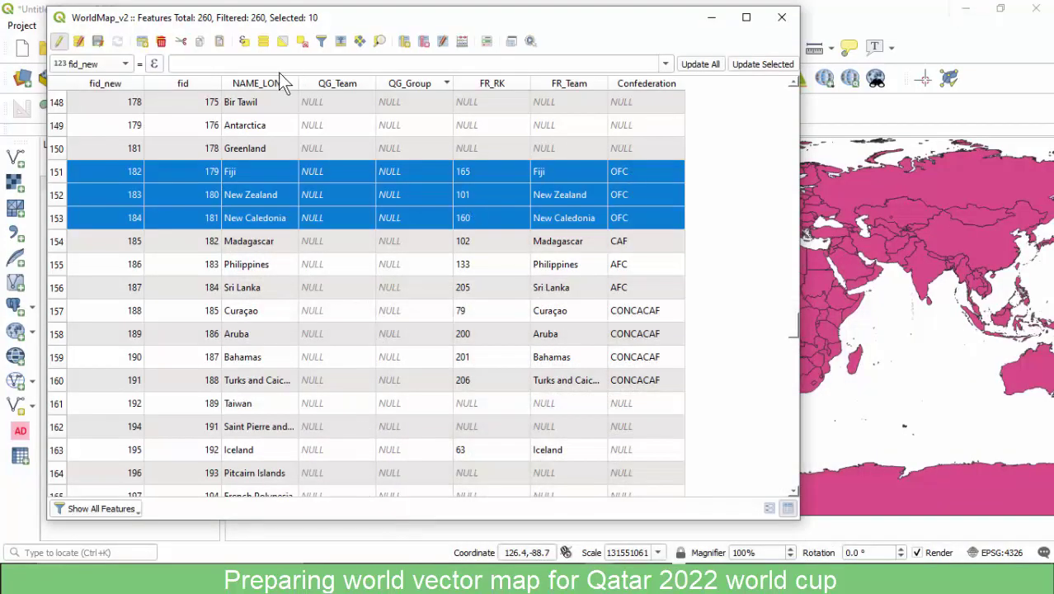
Deselect all features and select the UEFA ones by the expression "NAME_LONG" in (), filled with the copied list from 'Albania' to 'Wales'.
left_click(303, 41)
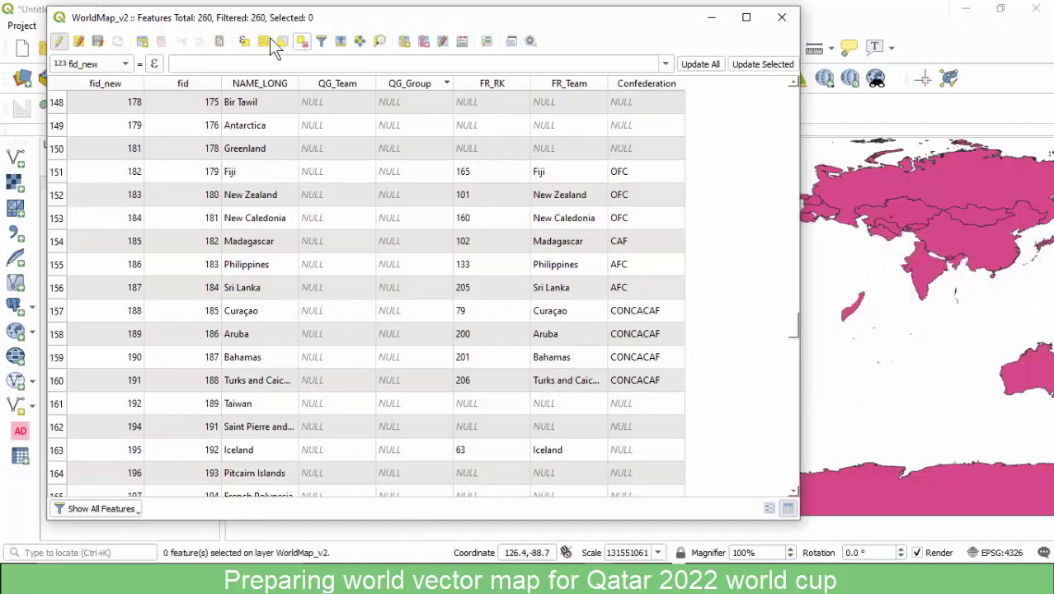
left_click(245, 41)
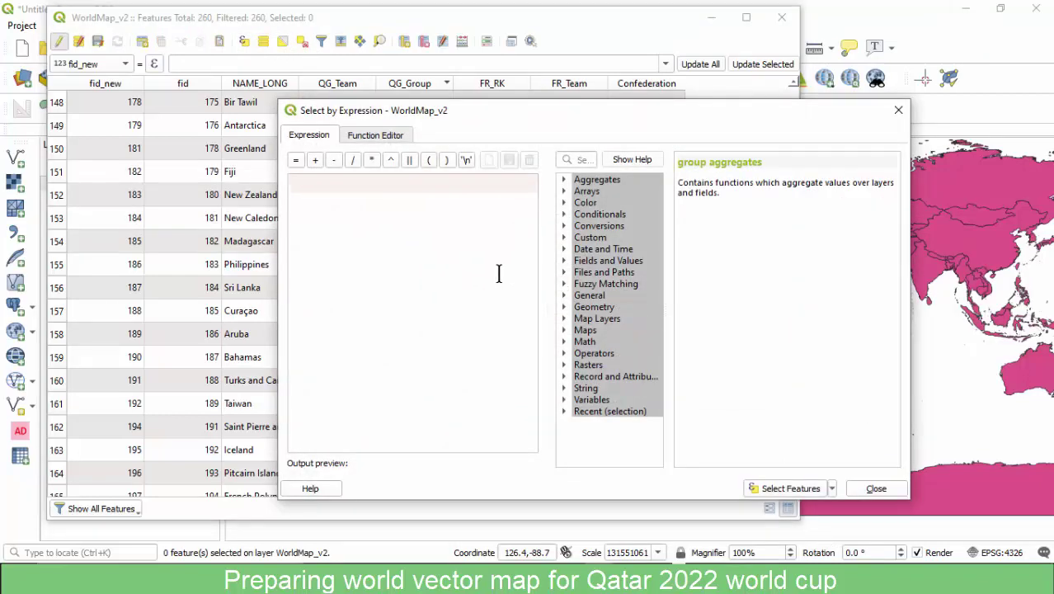
left_click(565, 260)
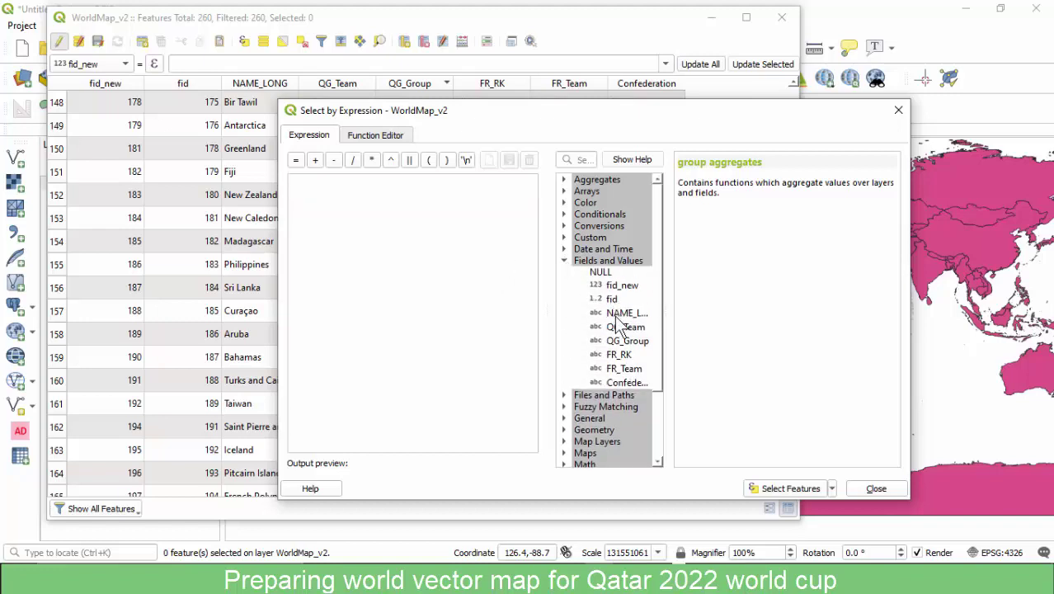
double_click(625, 313)
type("i")
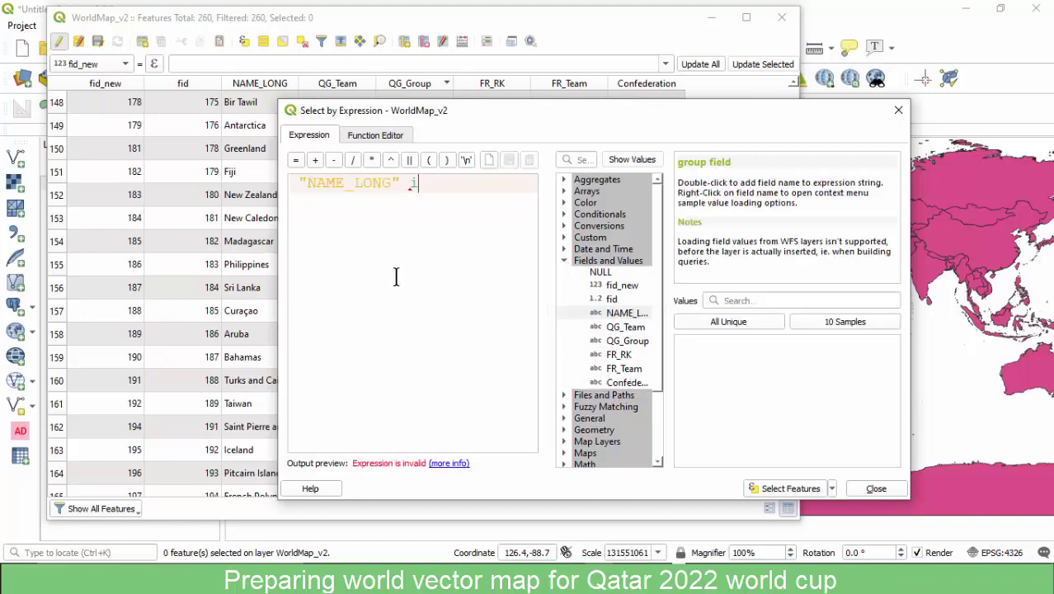
type("n ()")
key("ctrl+v")
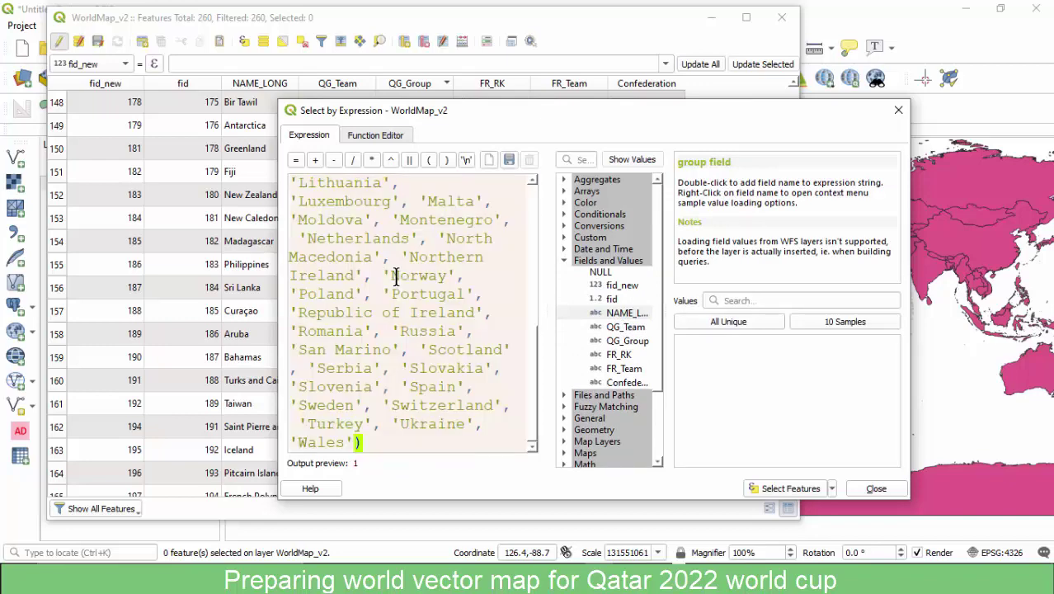
scroll(395, 276, "up", 7)
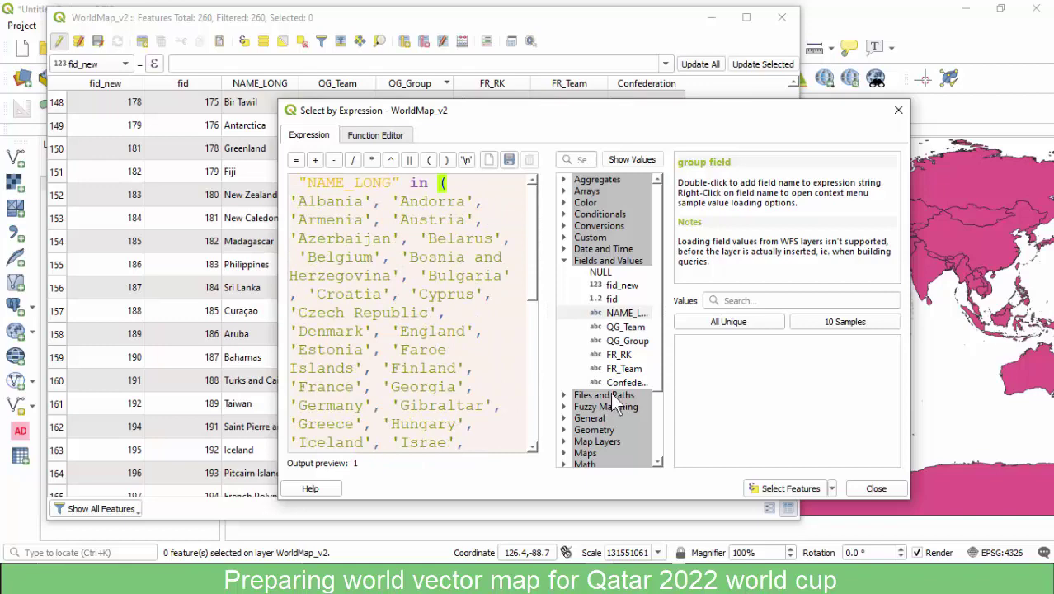
left_click(790, 488)
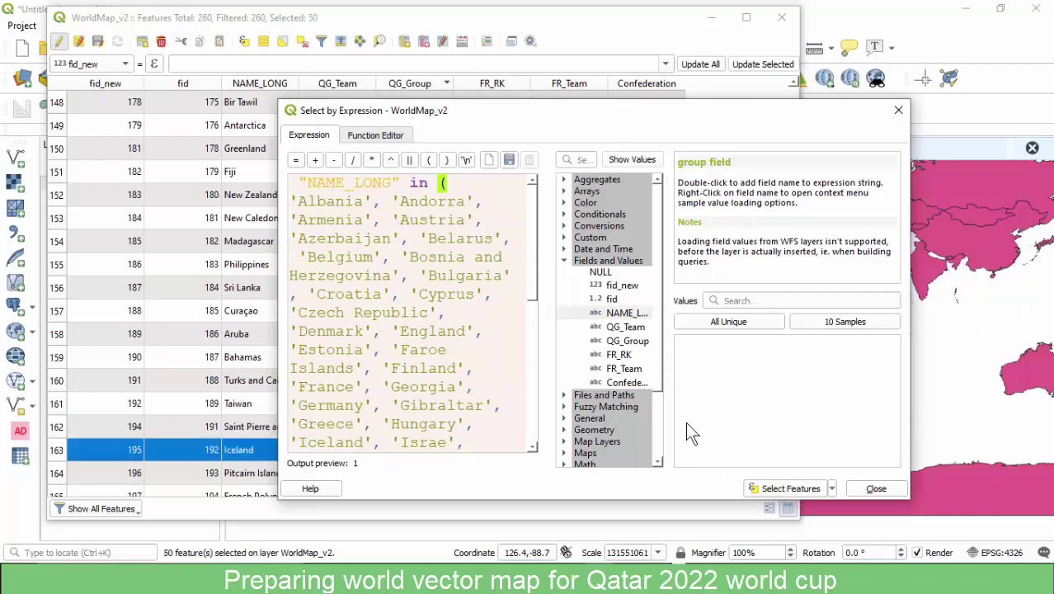
left_click(874, 489)
Close the selection dialog and update the existing Confederation field to 'UEFA' for the selected features only with the Field Calculator.
scroll(445, 221, "down", 2)
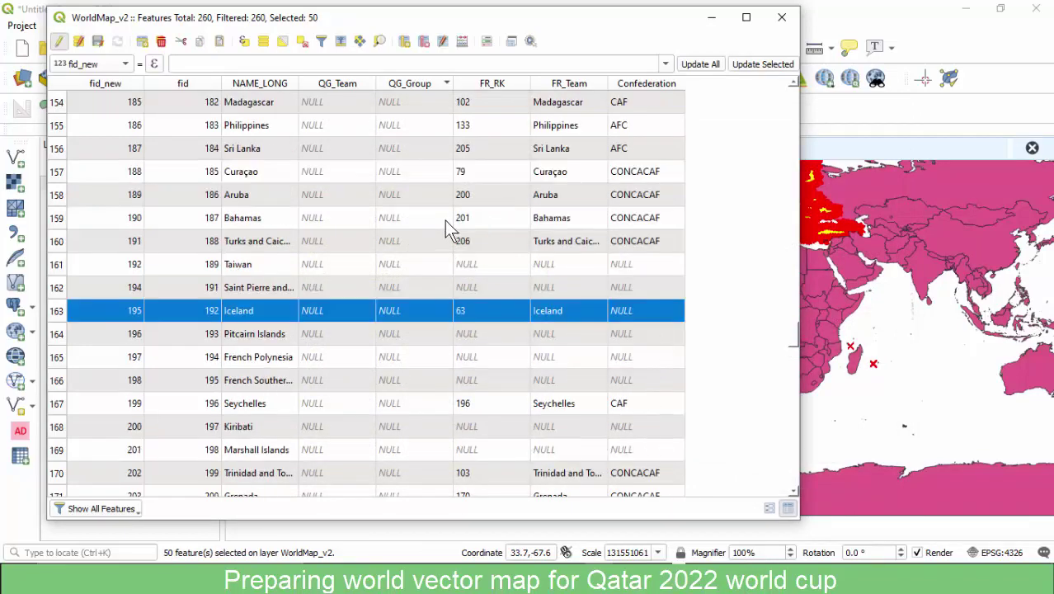
scroll(444, 220, "up", 7)
scroll(445, 220, "up", 3)
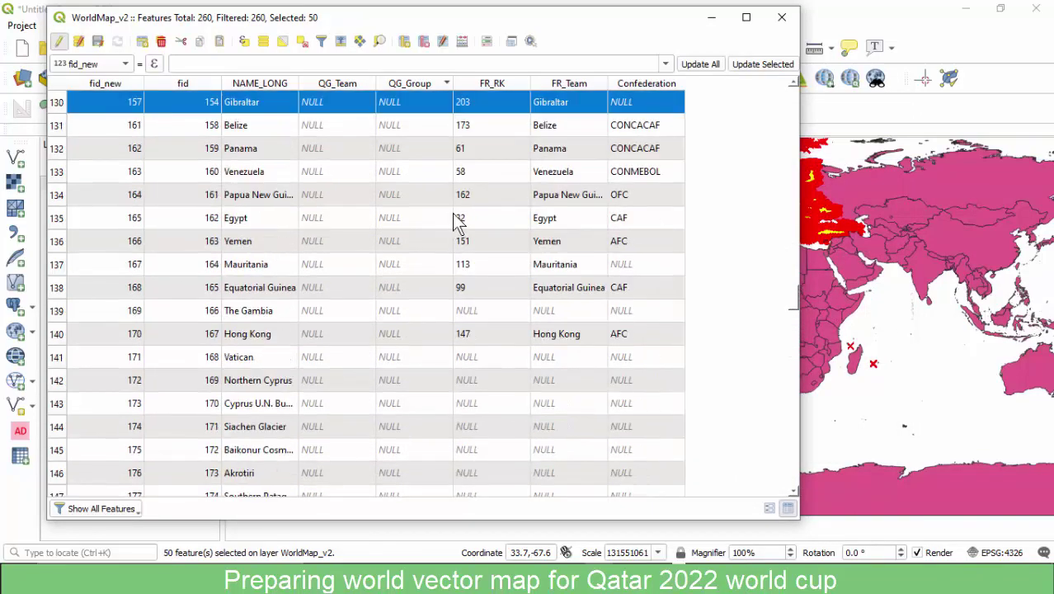
left_click(462, 43)
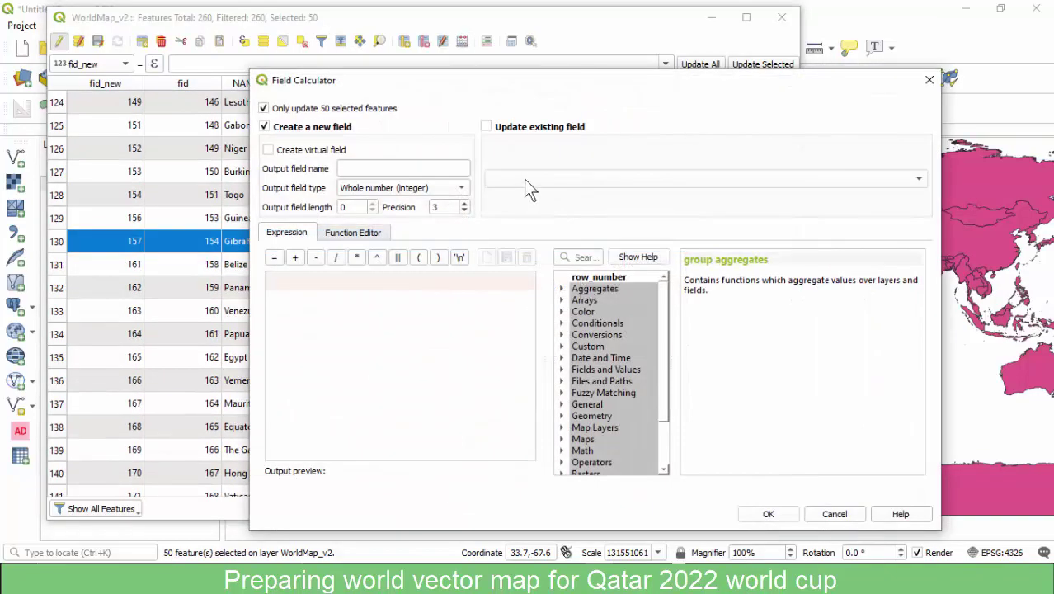
left_click(533, 130)
left_click(541, 178)
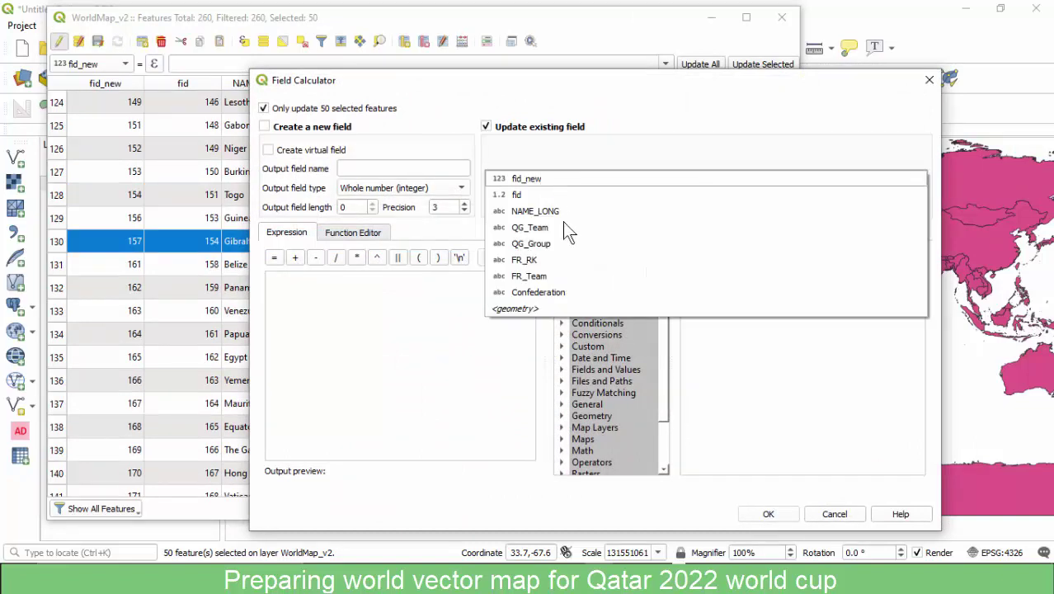
left_click(549, 288)
left_click(381, 302)
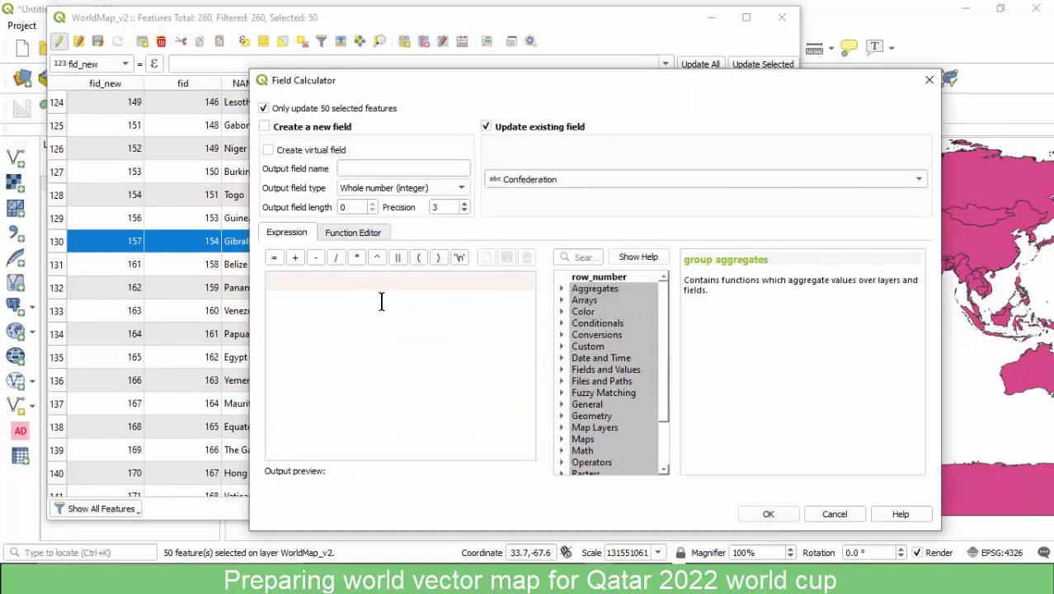
type("''")
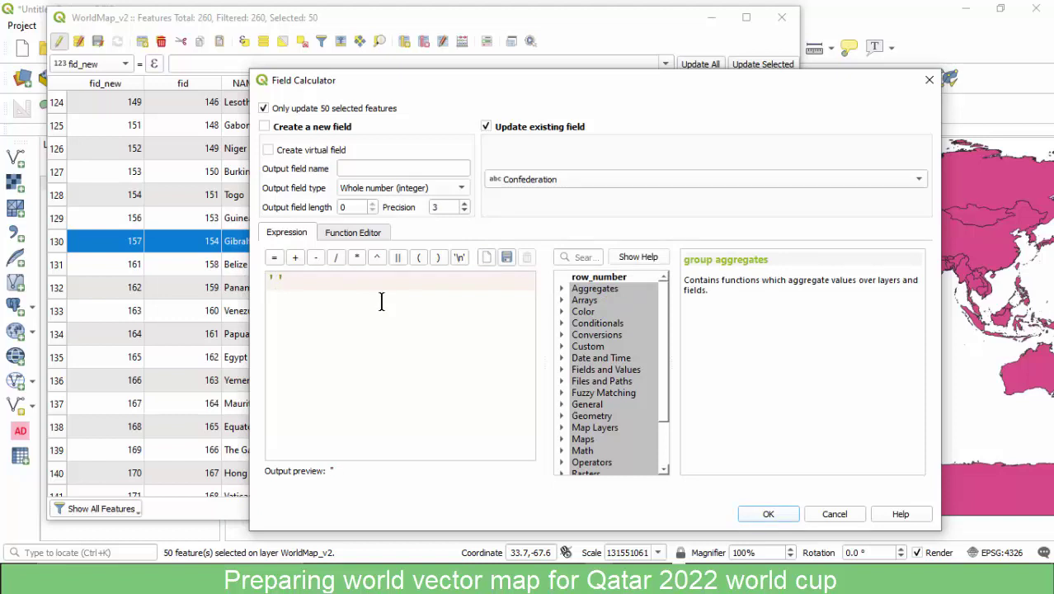
type("UEFA")
left_click(766, 515)
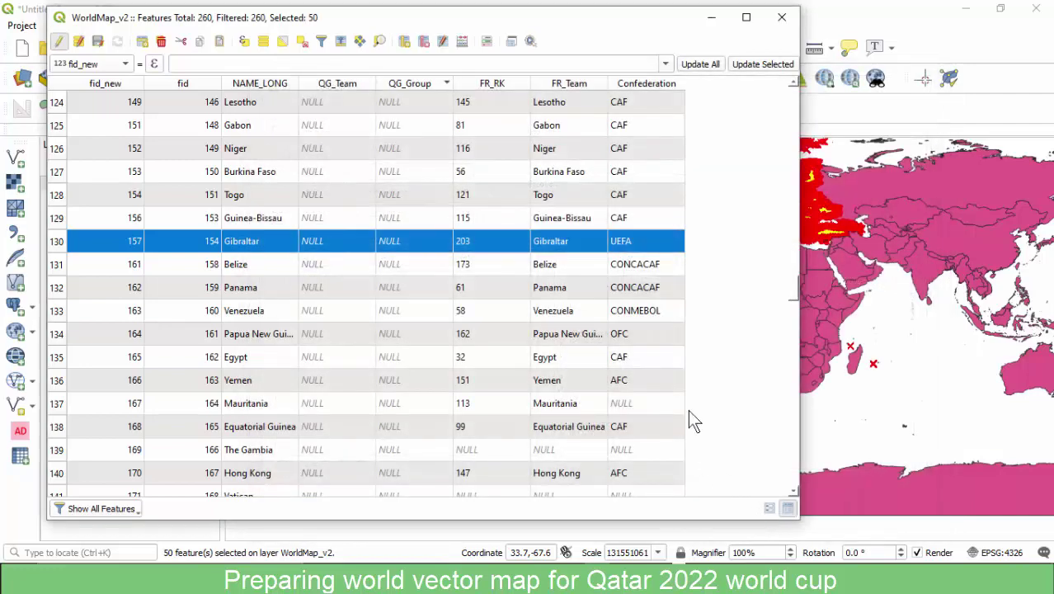
Check the Confederation values of the selected UEFA rows, deselect all features and end the layer's edit session, keeping the edits.
scroll(629, 248, "down", 20)
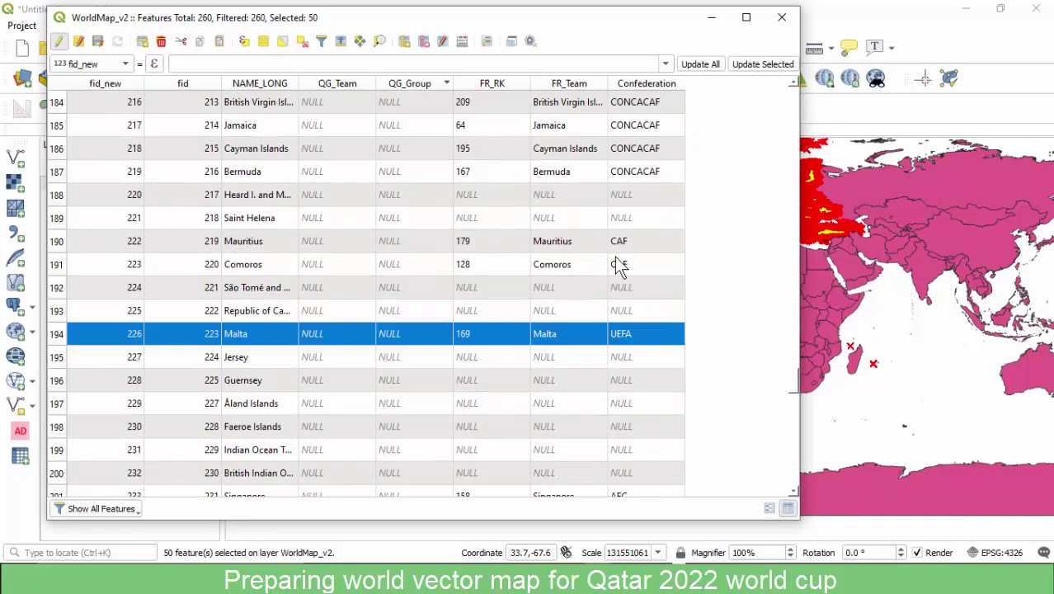
scroll(635, 254, "down", 13)
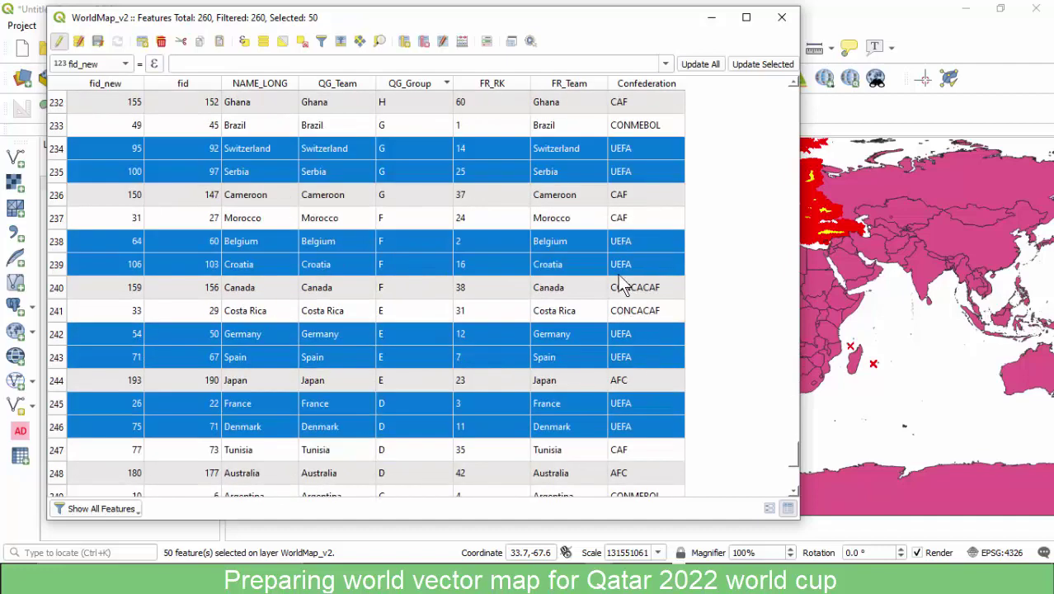
scroll(635, 347, "down", 4)
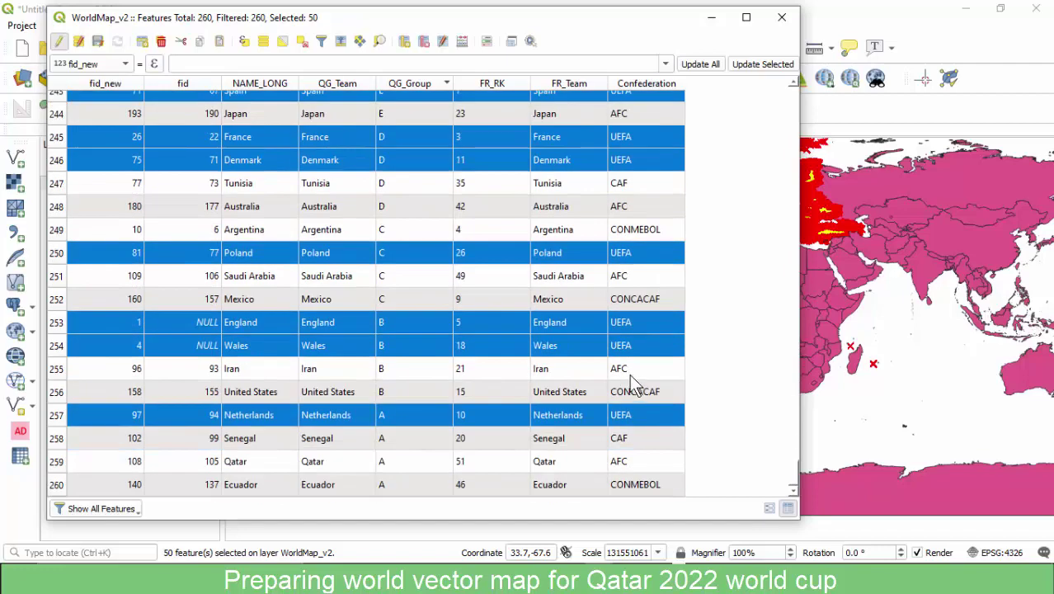
scroll(606, 310, "up", 4)
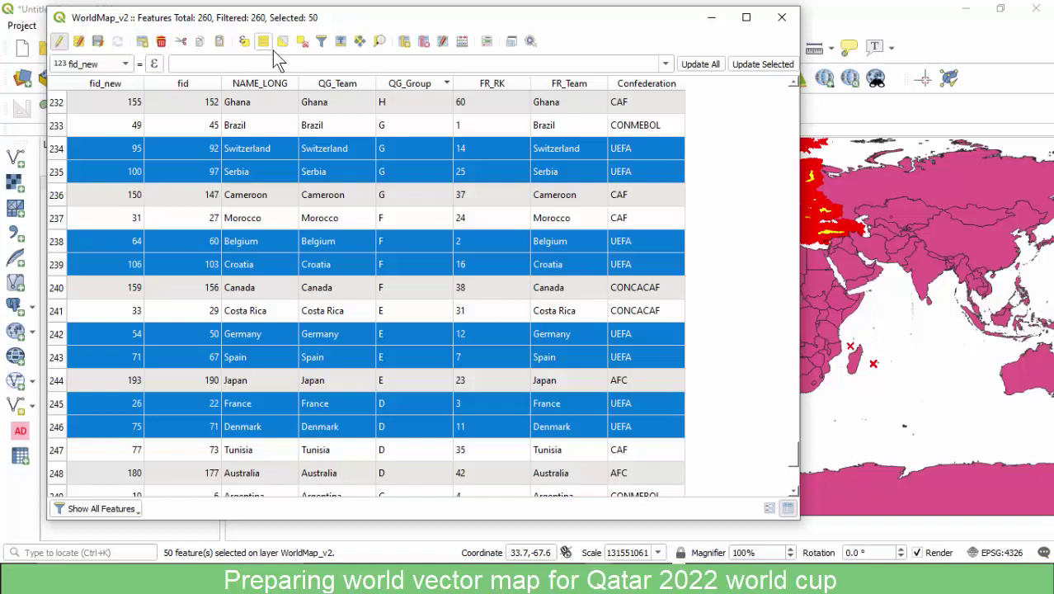
left_click(299, 45)
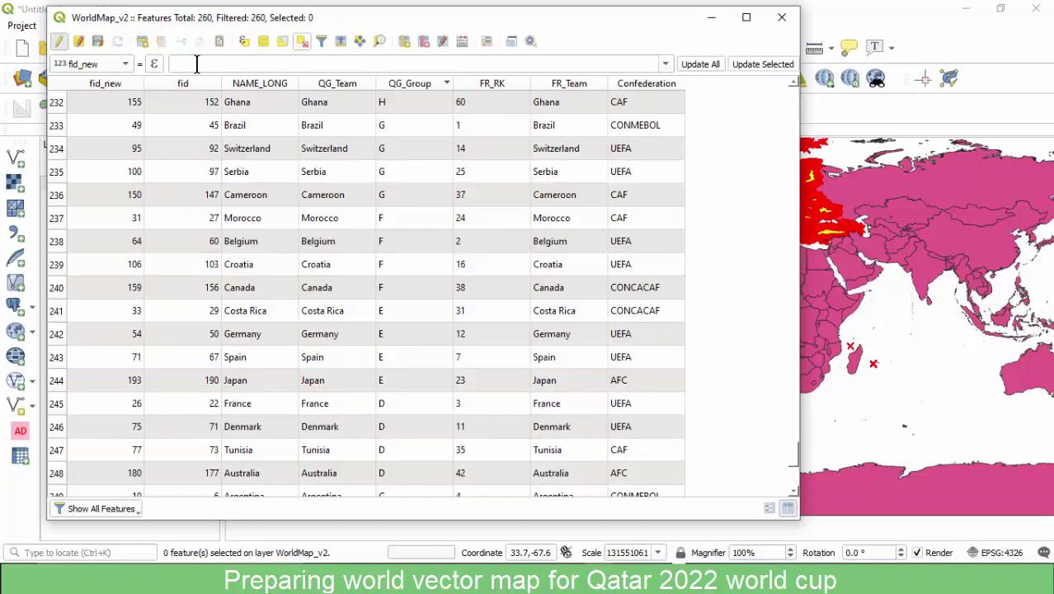
left_click(59, 43)
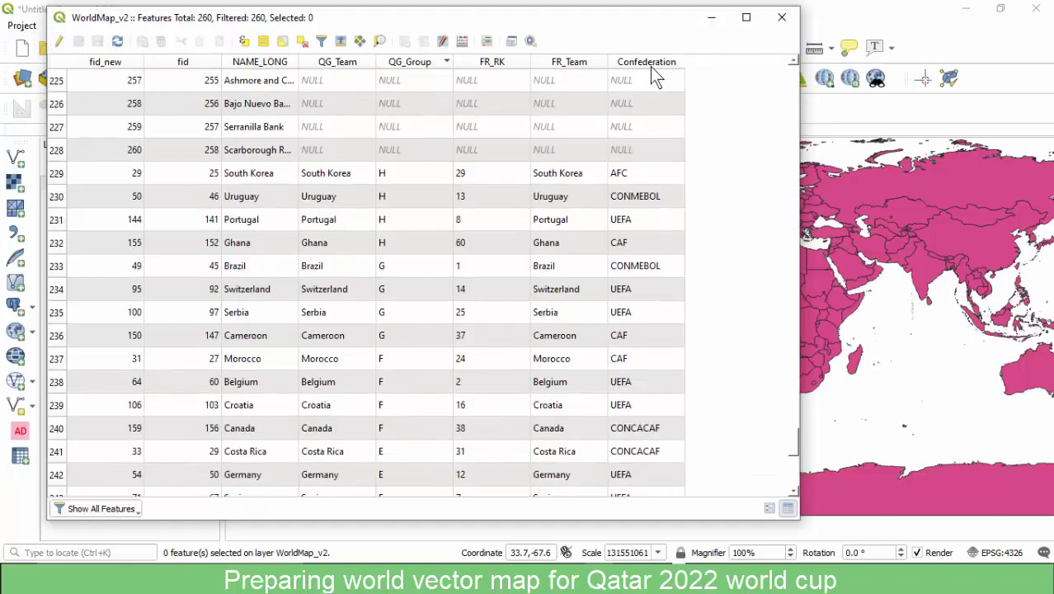
Sort the attribute table by Confederation in ascending order and look through the rows up to those with NULL values.
left_click(650, 64)
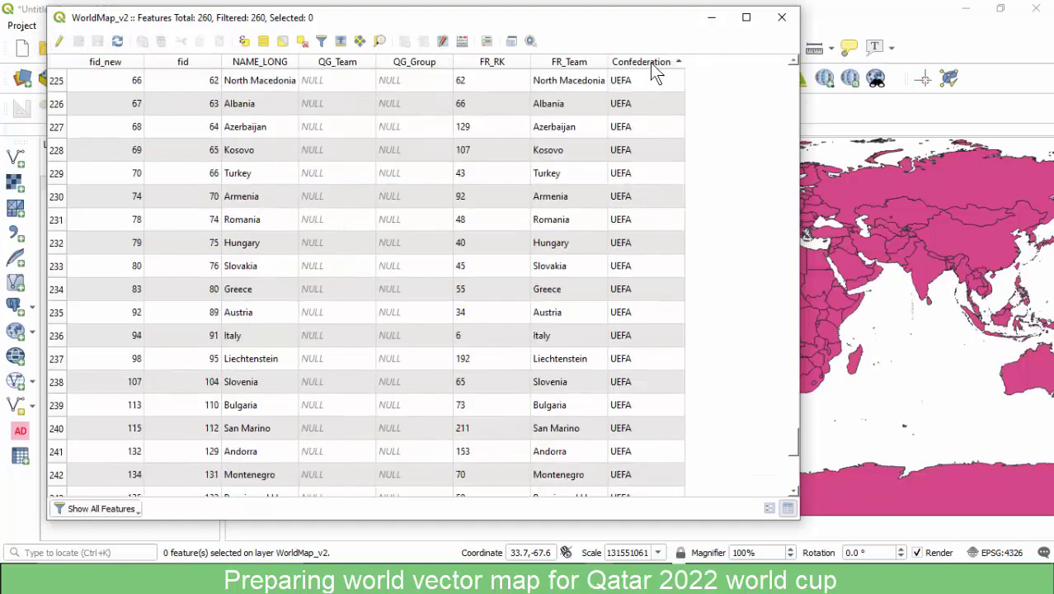
scroll(634, 143, "up", 20)
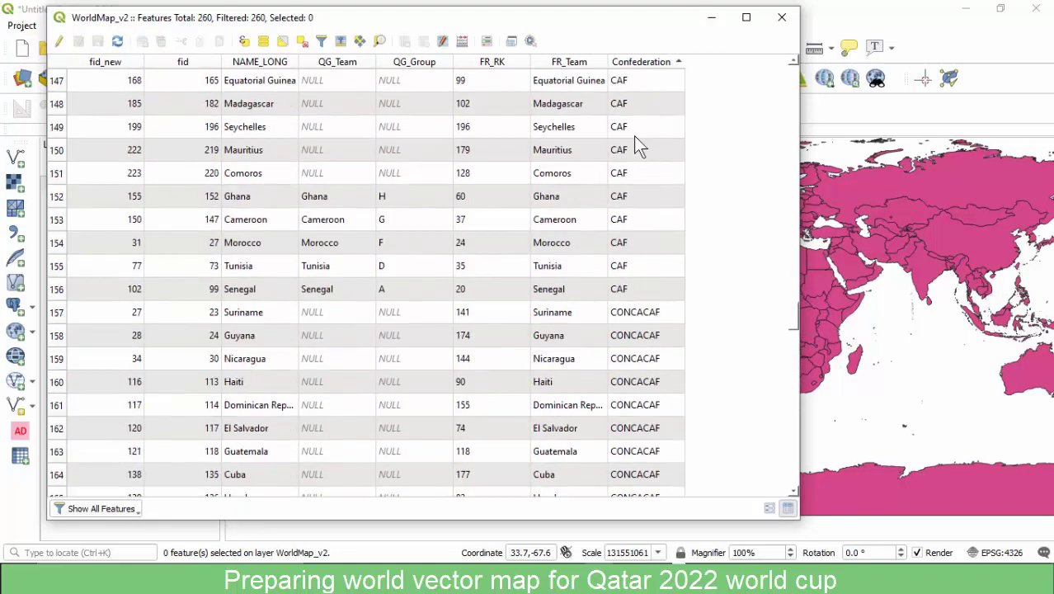
scroll(635, 142, "up", 20)
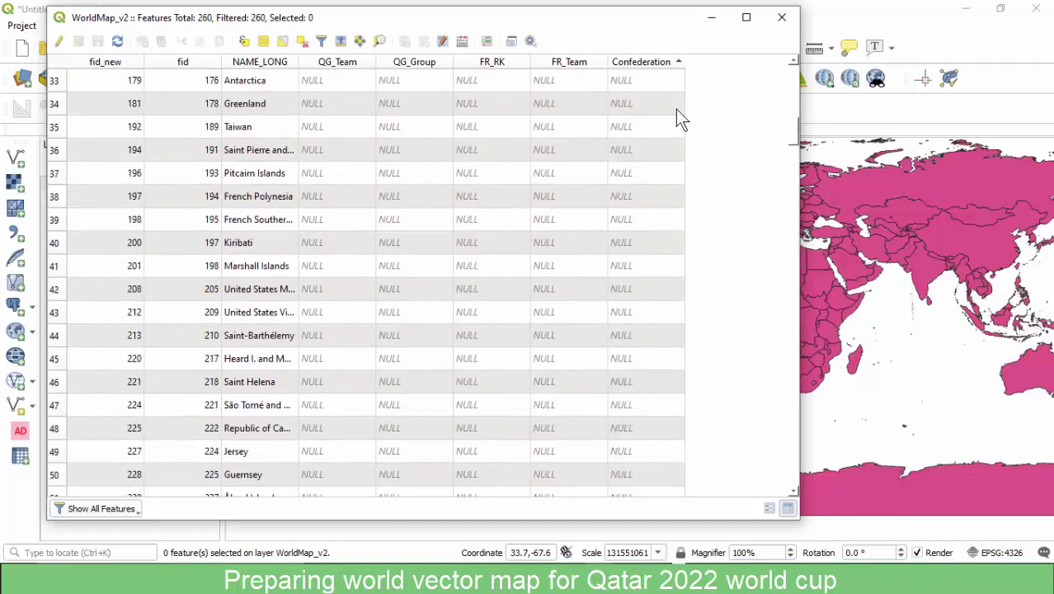
Sort the Confederation column in descending order and examine the rows from the UEFA group down to those with NULL values.
left_click(648, 63)
scroll(643, 86, "up", 3)
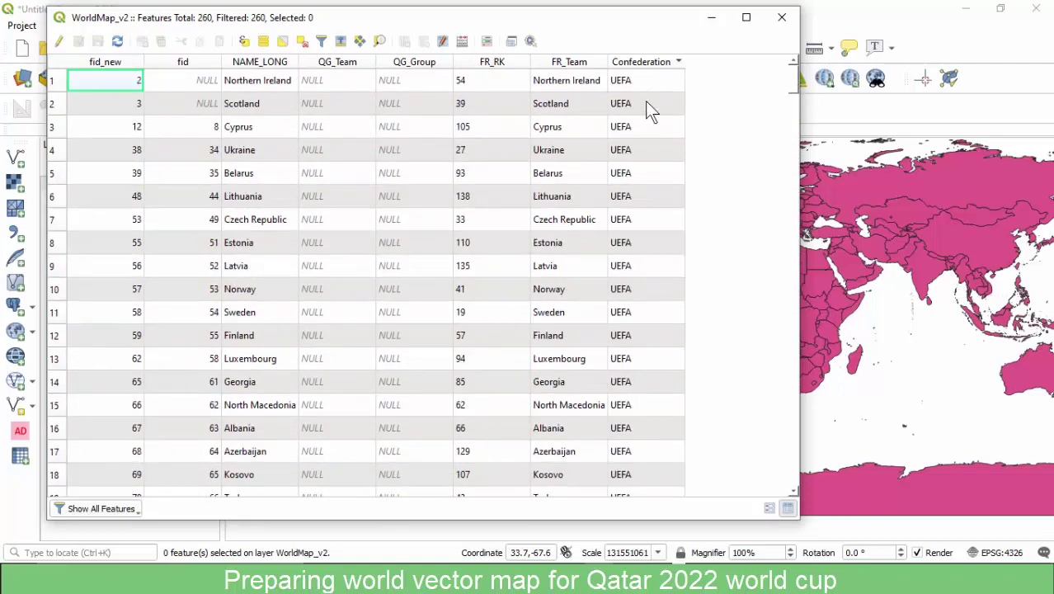
scroll(635, 91, "down", 15)
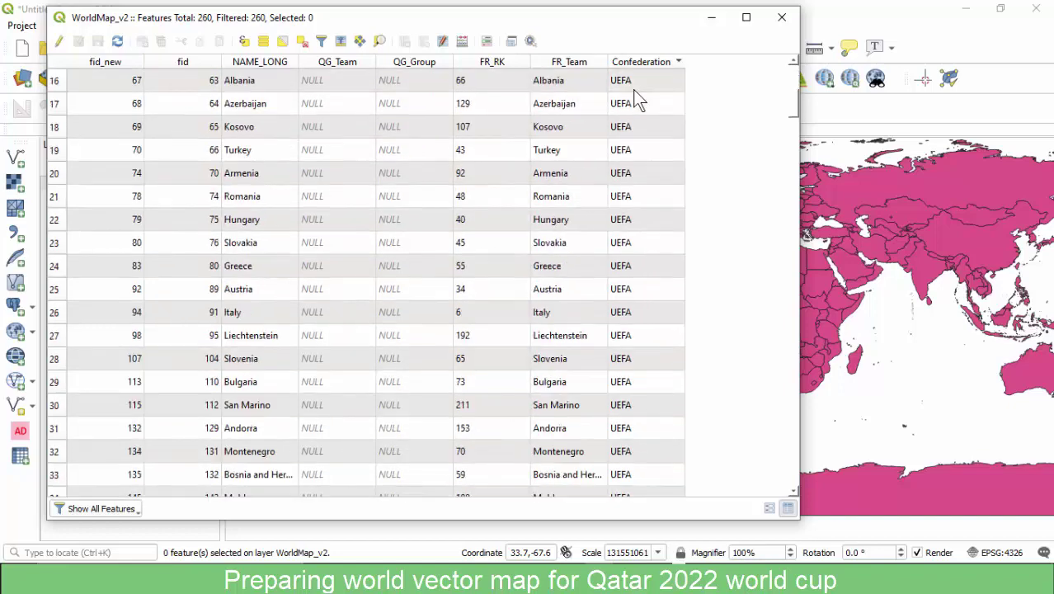
scroll(634, 92, "down", 20)
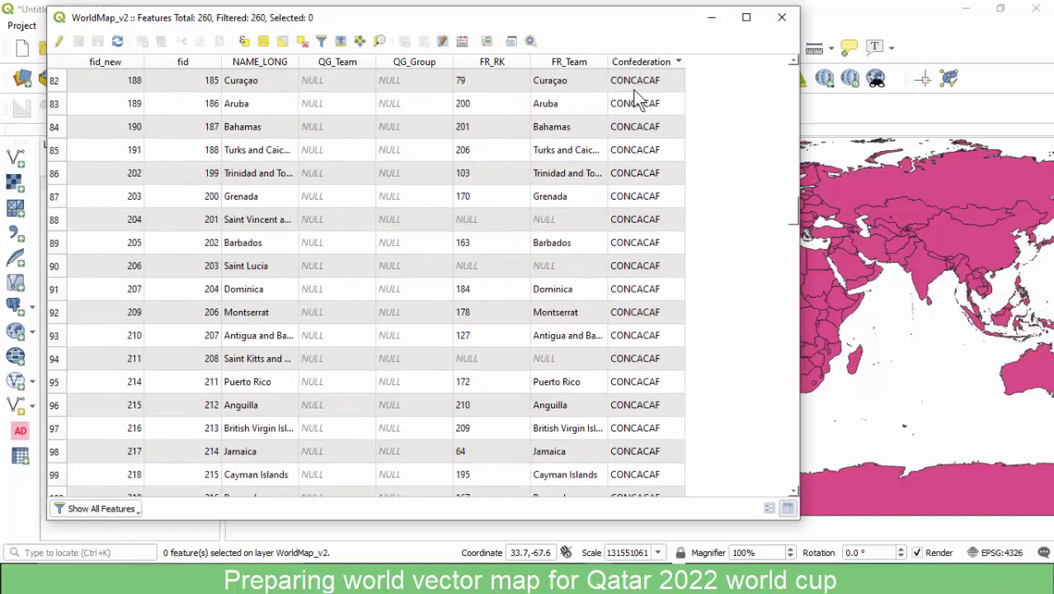
scroll(634, 99, "up", 3)
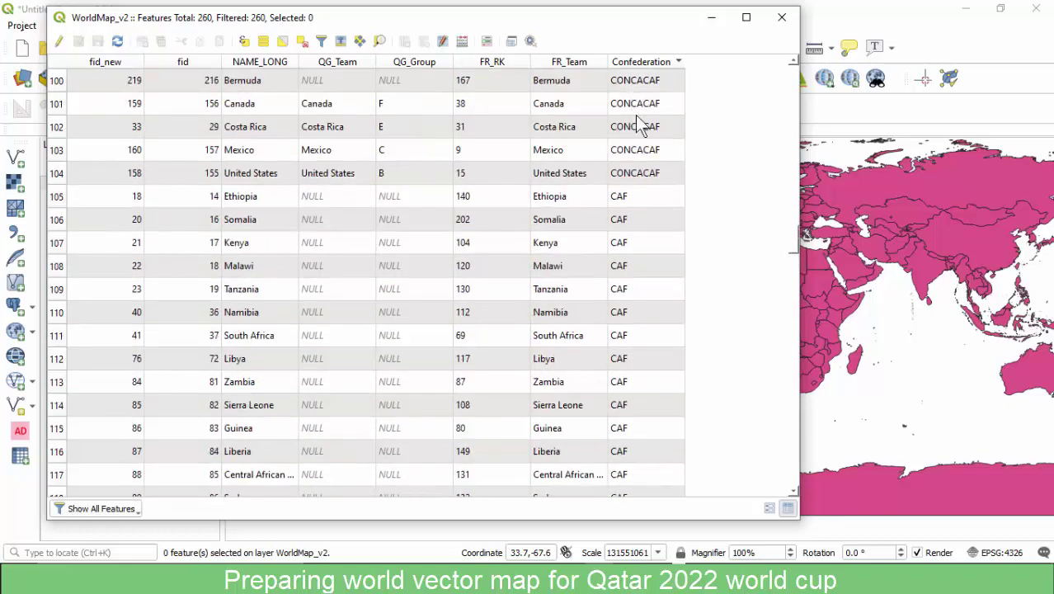
scroll(651, 238, "down", 20)
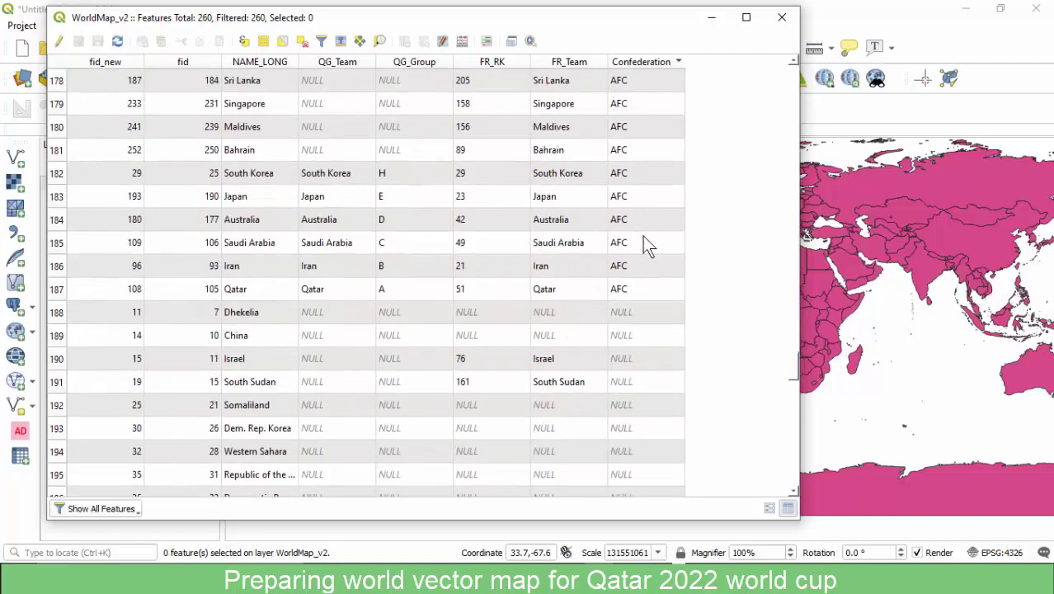
scroll(645, 246, "down", 17)
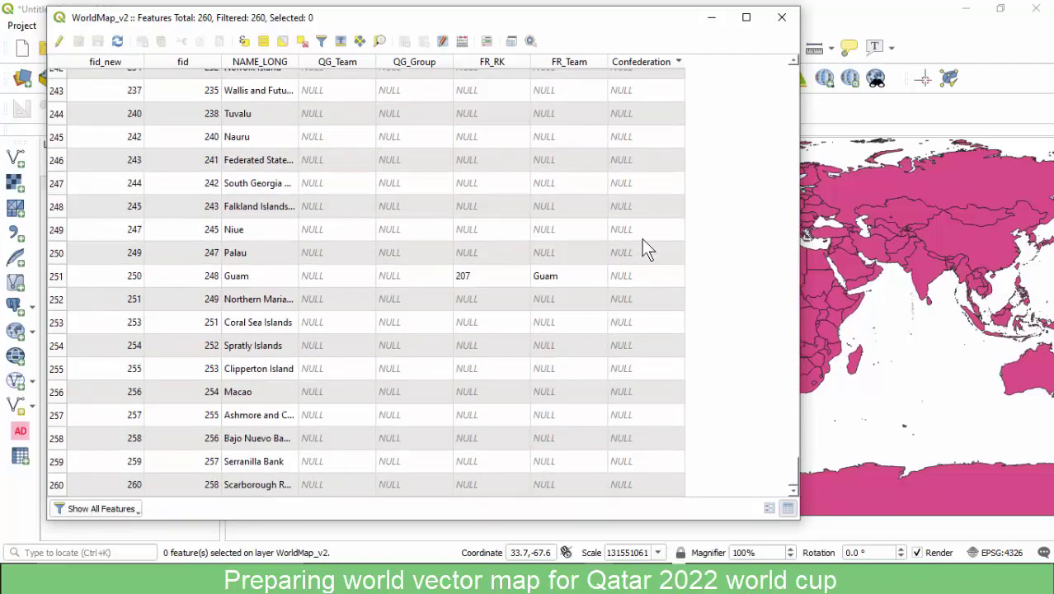
scroll(645, 246, "up", 2)
scroll(643, 240, "up", 20)
scroll(643, 241, "down", 2)
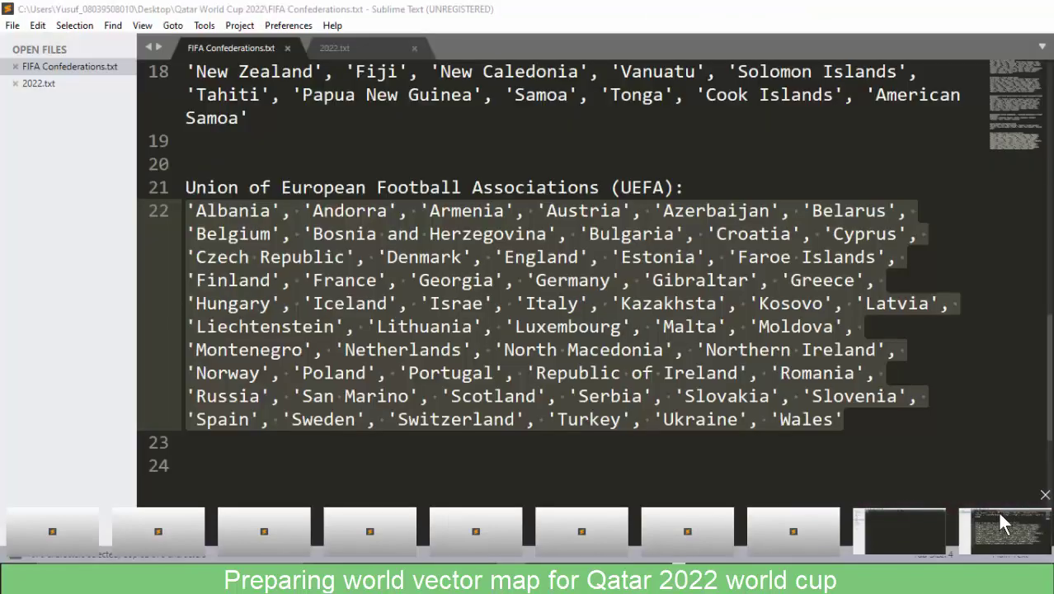
Switch to Sublime Text, review the country lists from AFC to UEFA in FIFA Confederations.txt and return to QGIS.
left_click(998, 510)
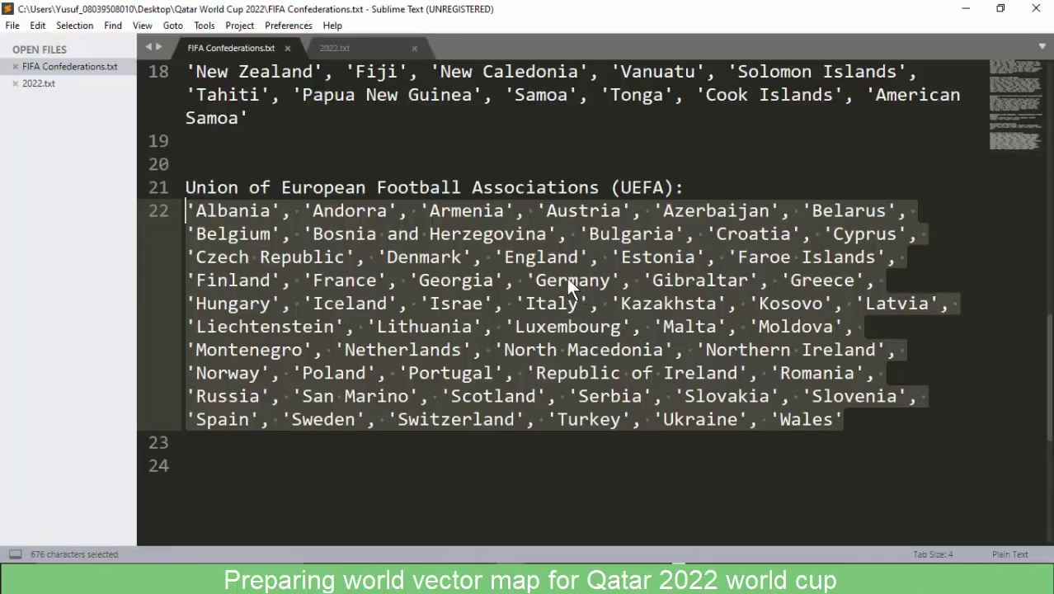
left_click(536, 256)
scroll(536, 255, "up", 5)
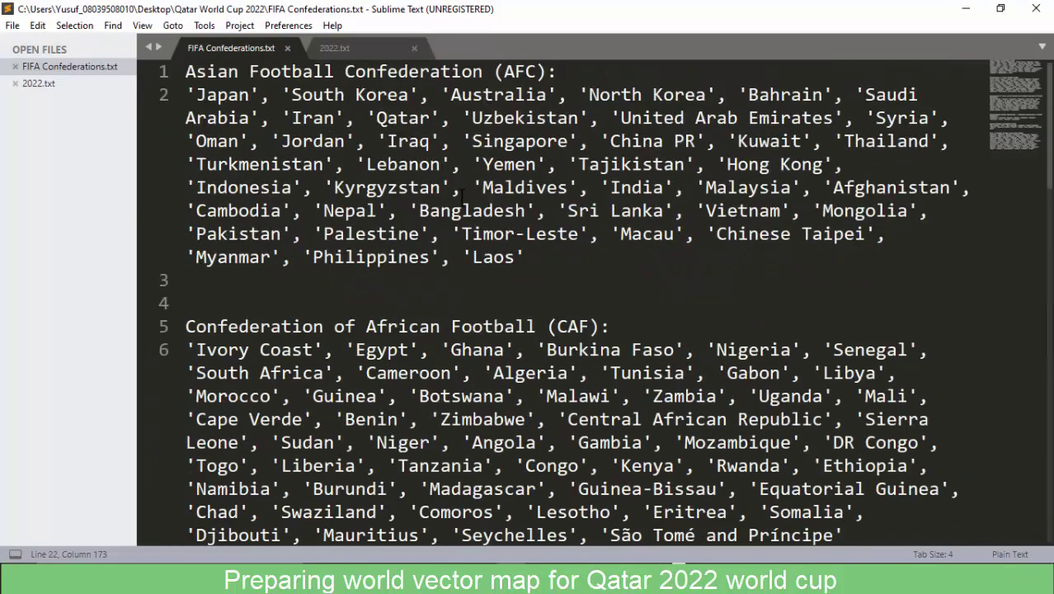
left_click_drag(525, 257, 195, 105)
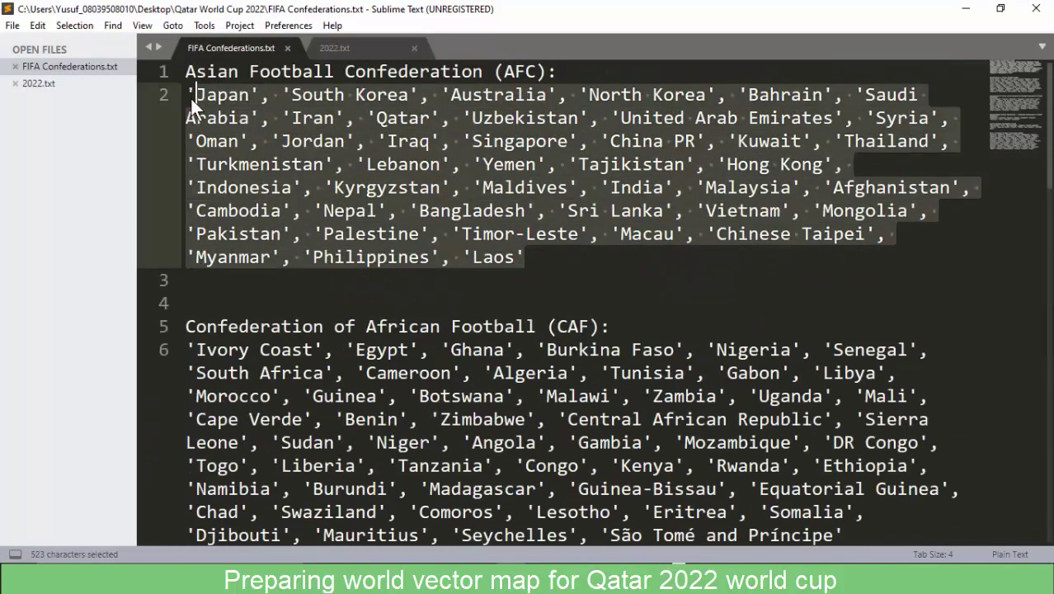
left_click(195, 106)
scroll(340, 157, "down", 10)
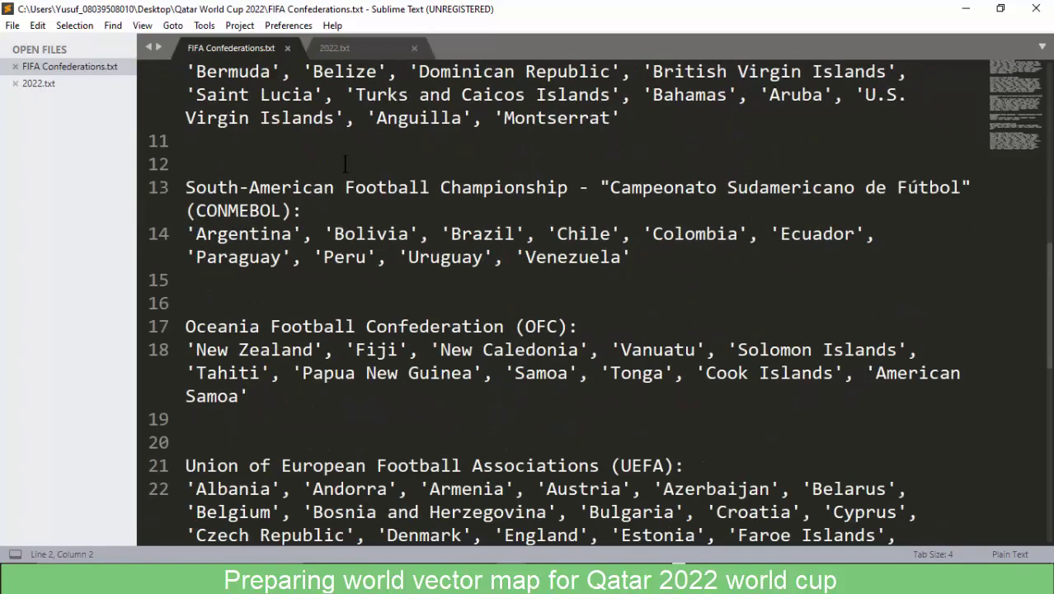
scroll(347, 162, "down", 7)
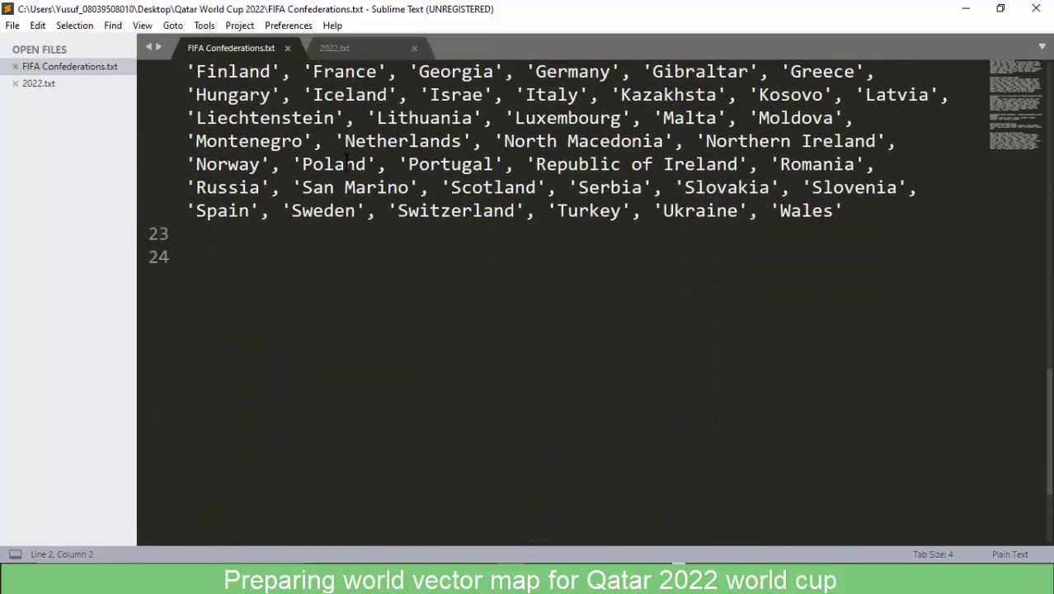
left_click(344, 164)
scroll(514, 168, "up", 3)
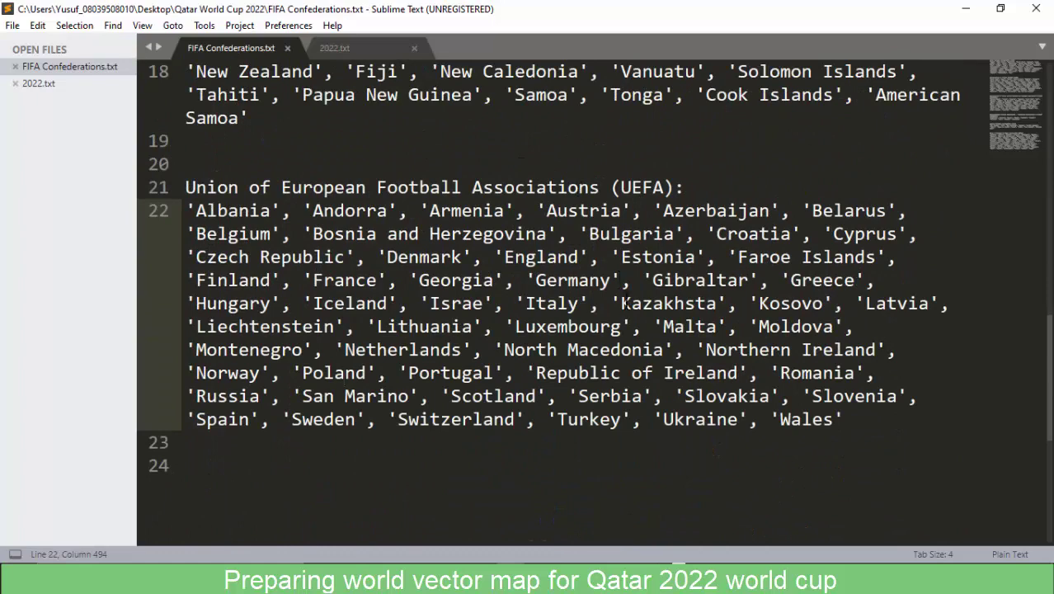
left_click(655, 257)
scroll(706, 292, "up", 2)
scroll(387, 245, "up", 1)
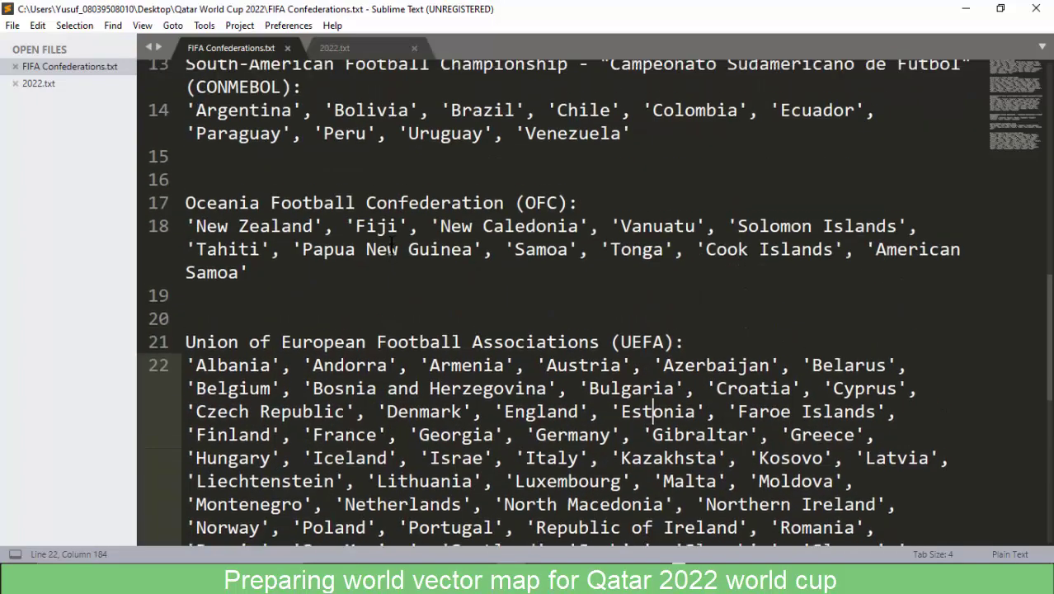
scroll(448, 232, "down", 1)
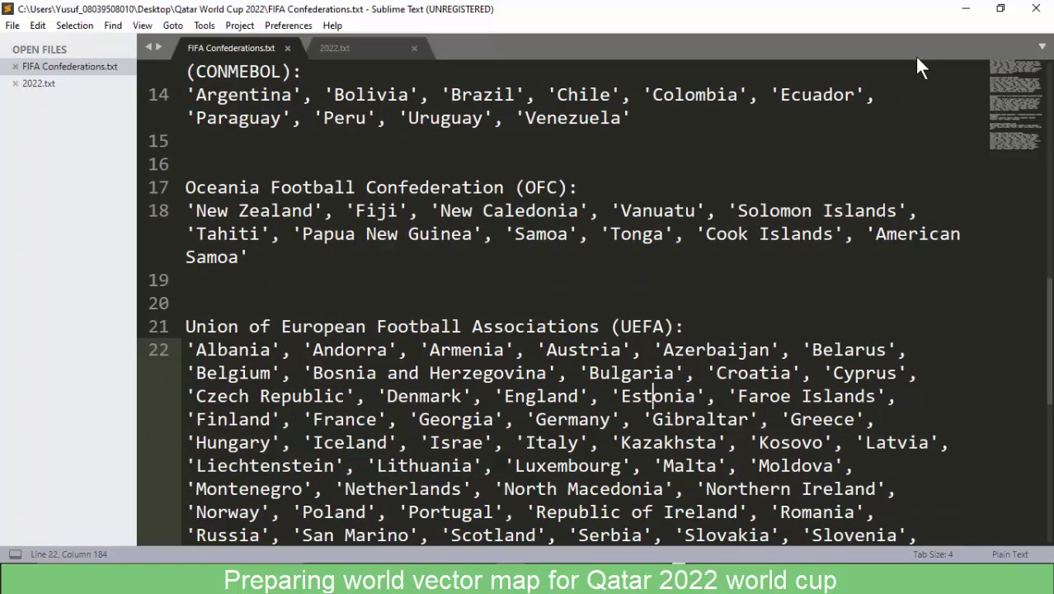
left_click(964, 12)
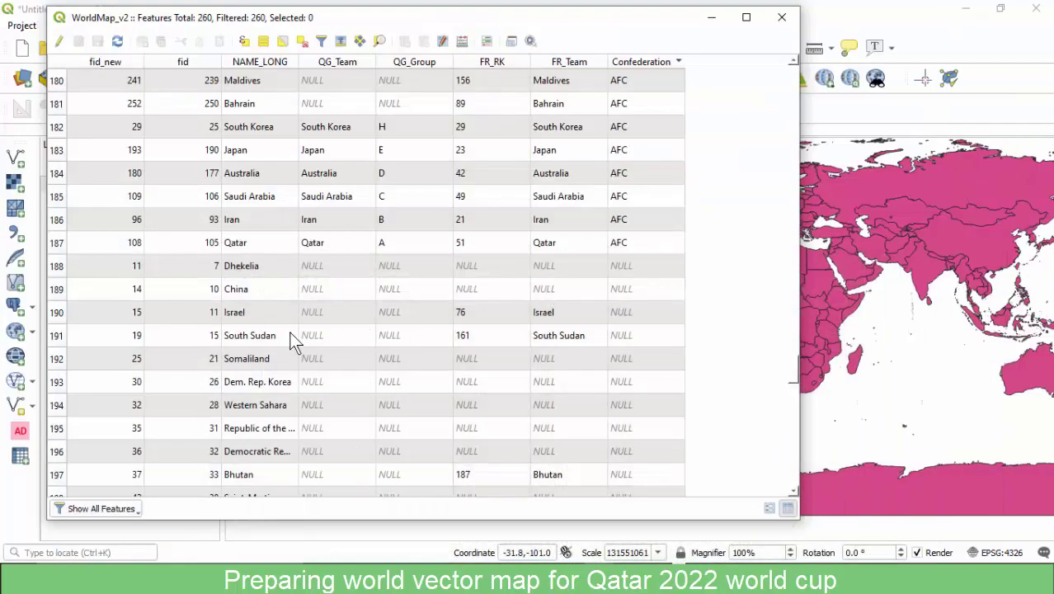
Go back to the first row of the attribute table and sort it by QG_Team in ascending order.
scroll(326, 340, "up", 19)
scroll(334, 177, "up", 20)
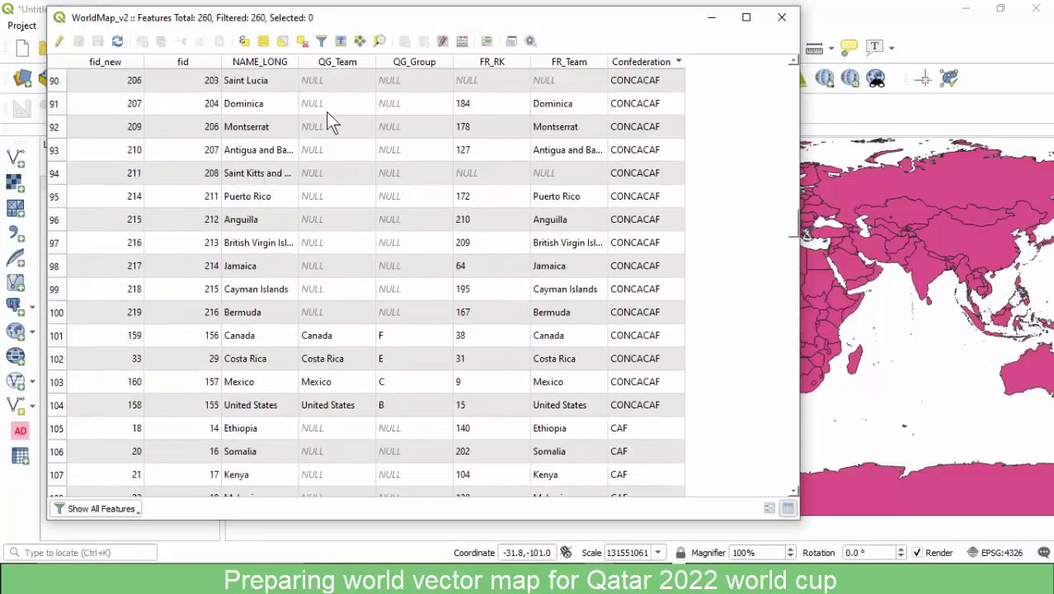
scroll(325, 76, "up", 7)
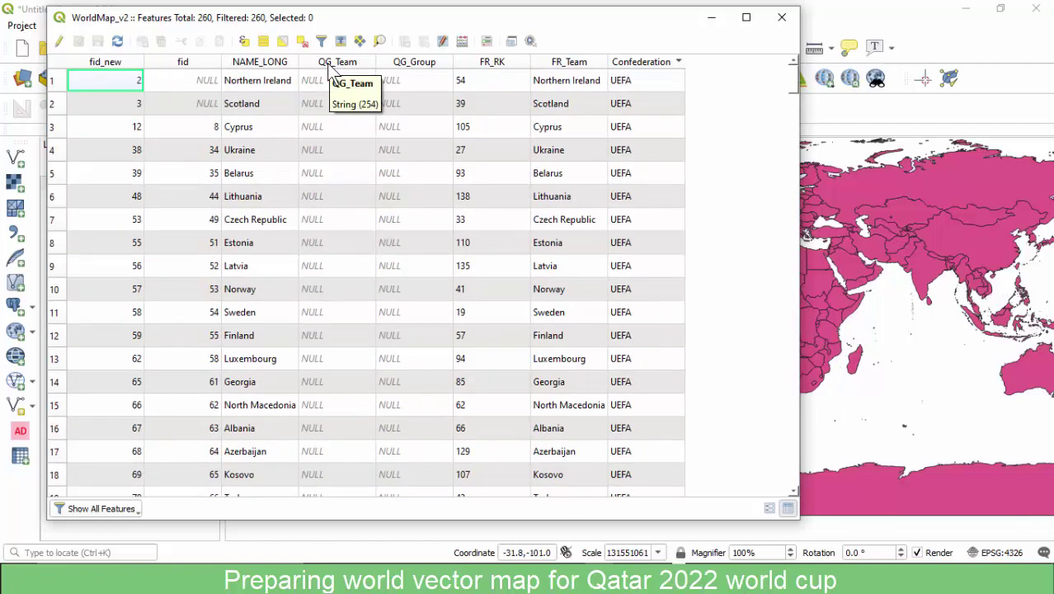
left_click(330, 64)
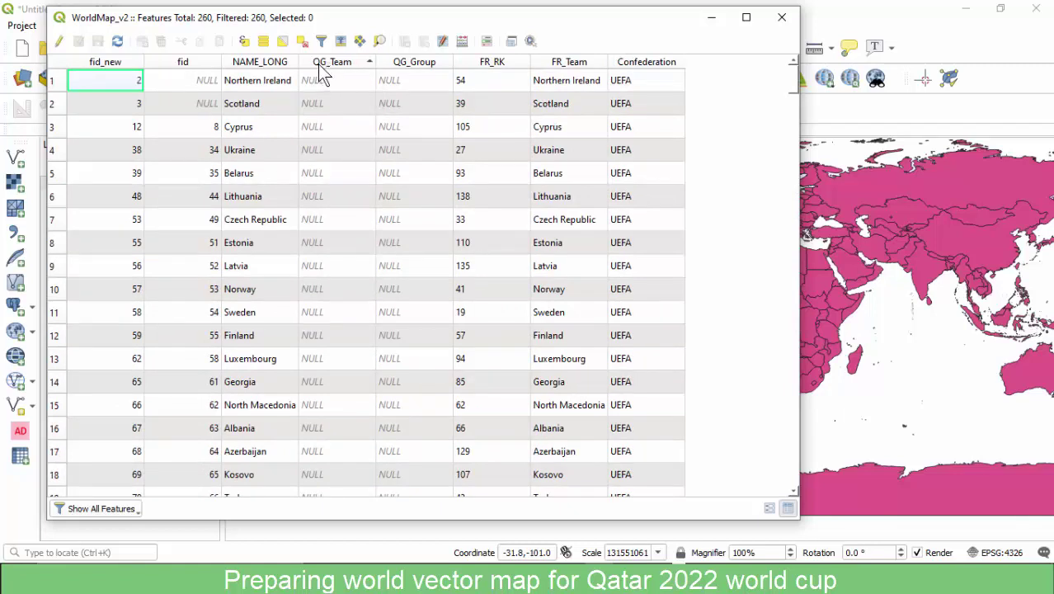
Sort the attribute table in descending order by QG_Team and by QG_Group, and check the rows from group H down to the NULL groups.
left_click(320, 64)
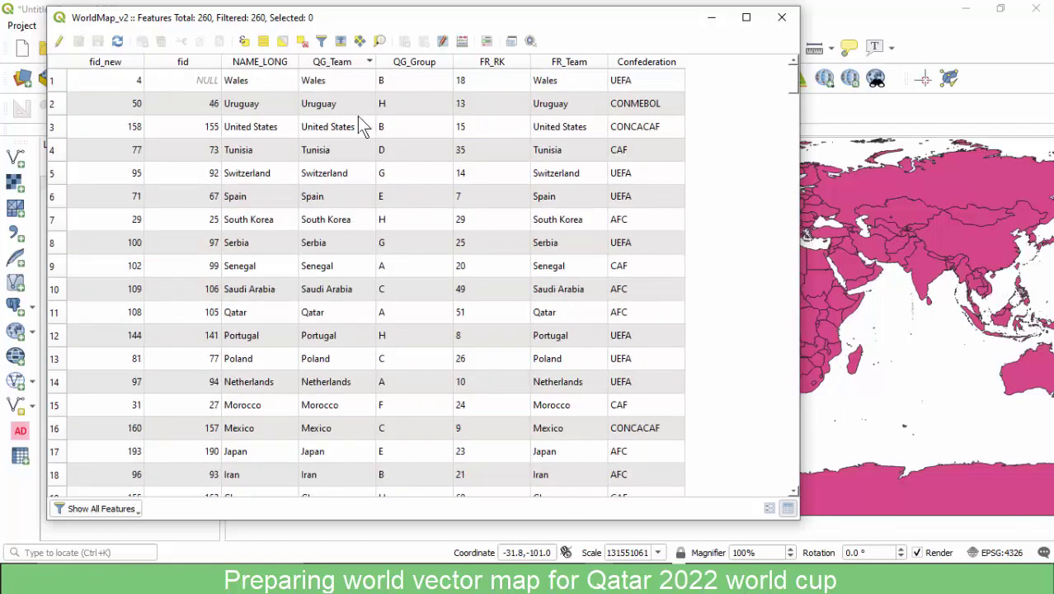
left_click(407, 63)
left_click(408, 64)
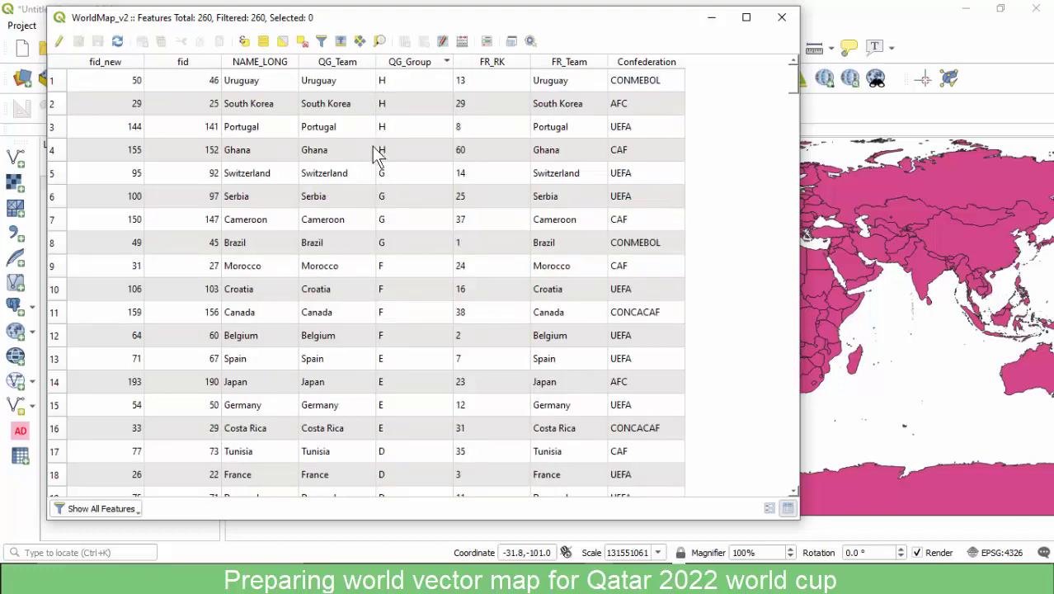
scroll(378, 161, "down", 12)
scroll(382, 173, "up", 3)
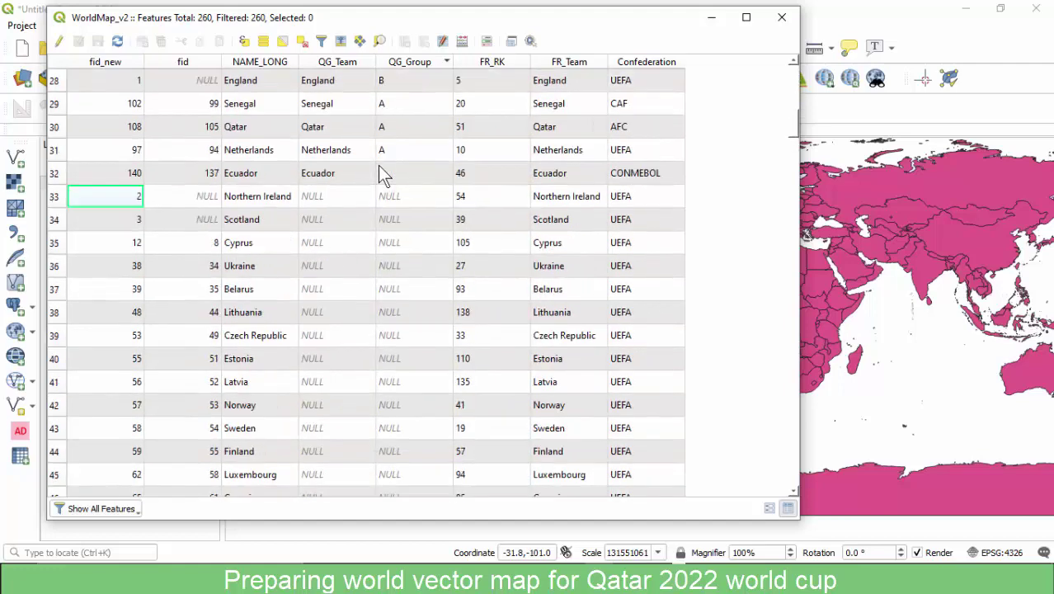
scroll(380, 173, "up", 9)
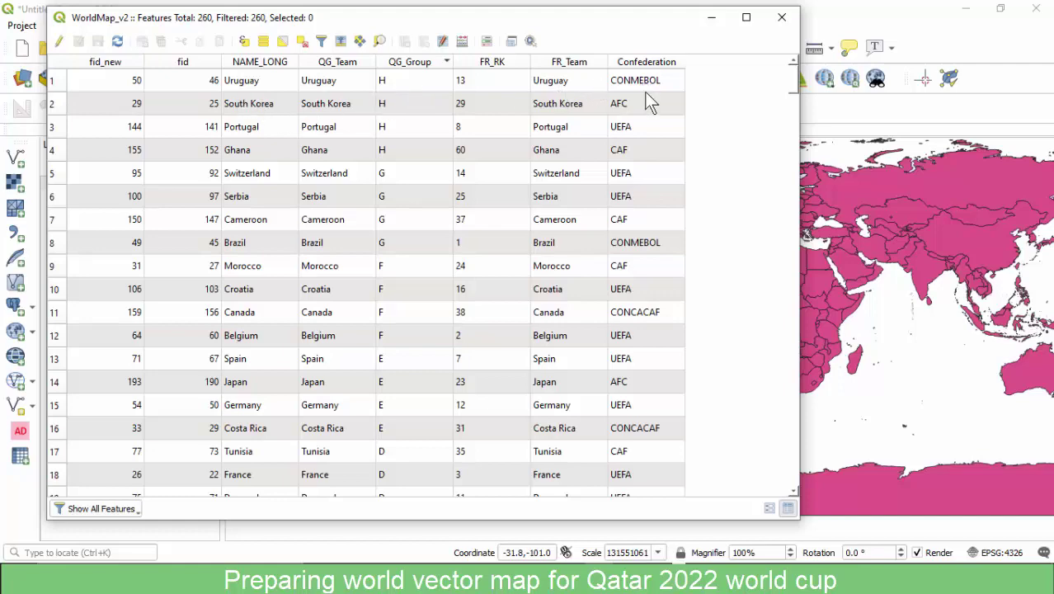
scroll(607, 148, "down", 8)
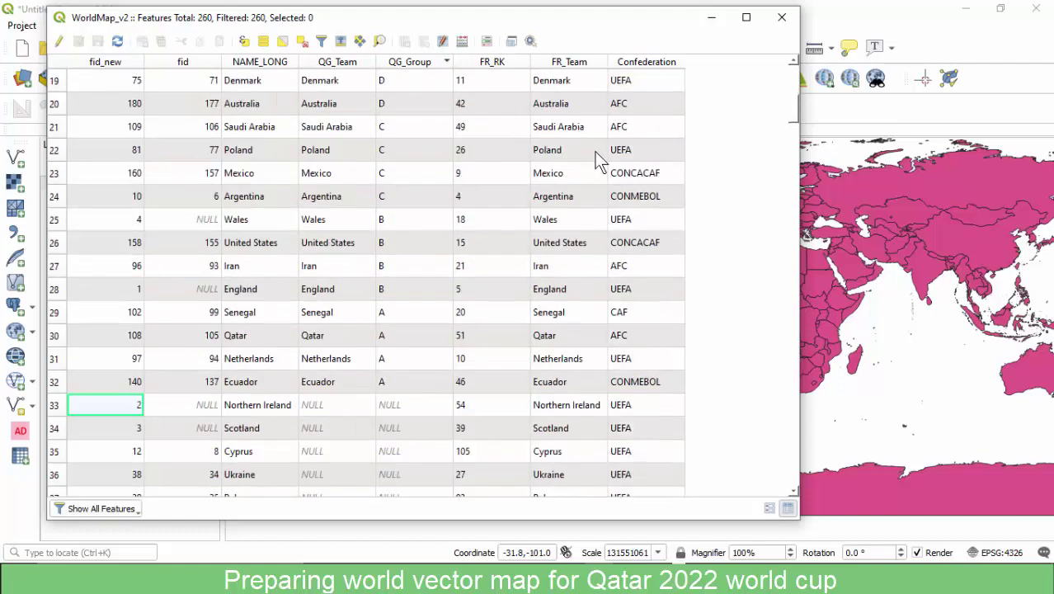
scroll(592, 154, "down", 5)
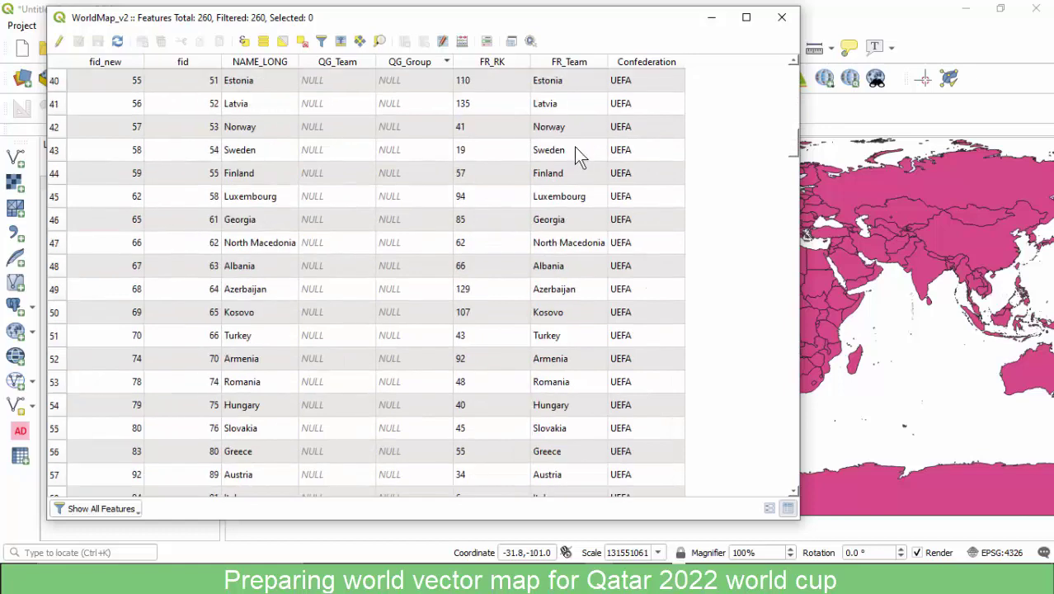
scroll(561, 150, "up", 2)
scroll(553, 153, "up", 2)
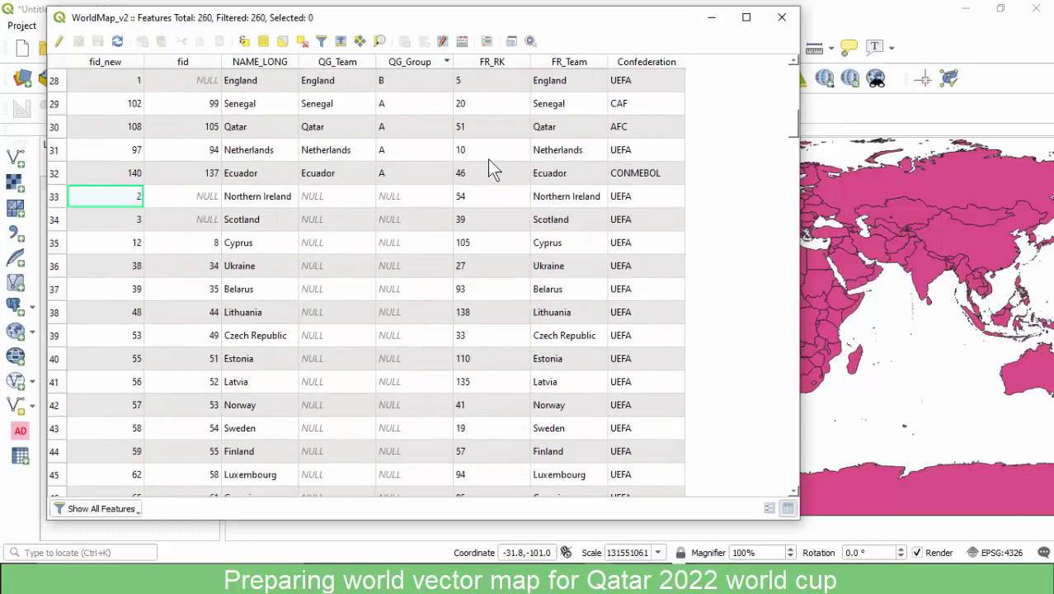
Select all rows of the qualified teams, from Ecuador in group A up to Uruguay in group H.
left_click(54, 173)
scroll(75, 178, "up", 9)
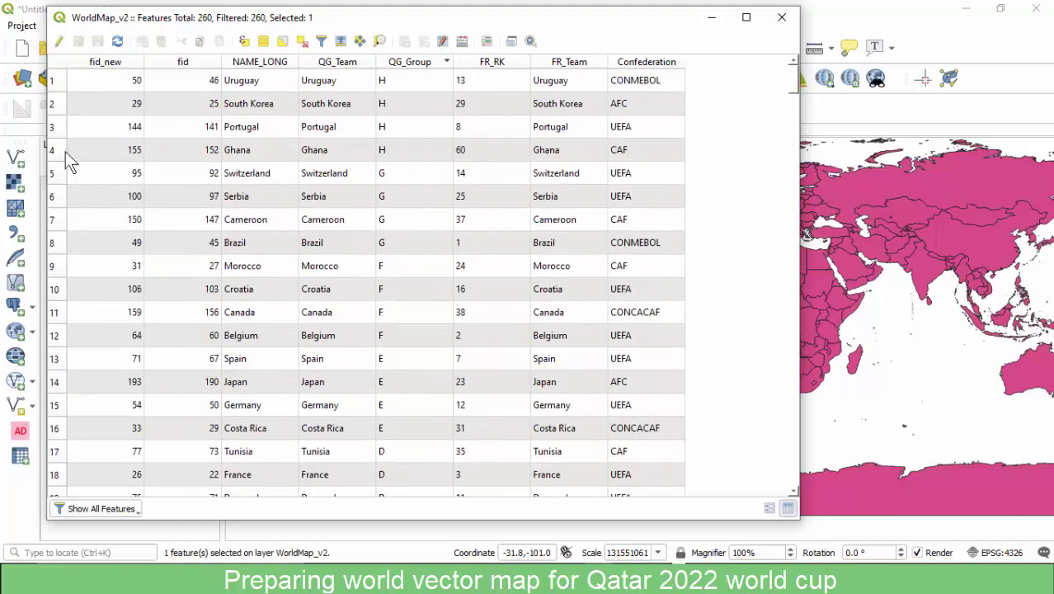
left_click(59, 90, "shift")
Review the team, group, FIFA ranking and Confederation values across the selected rows from Uruguay to Ecuador.
scroll(62, 95, "down", 8)
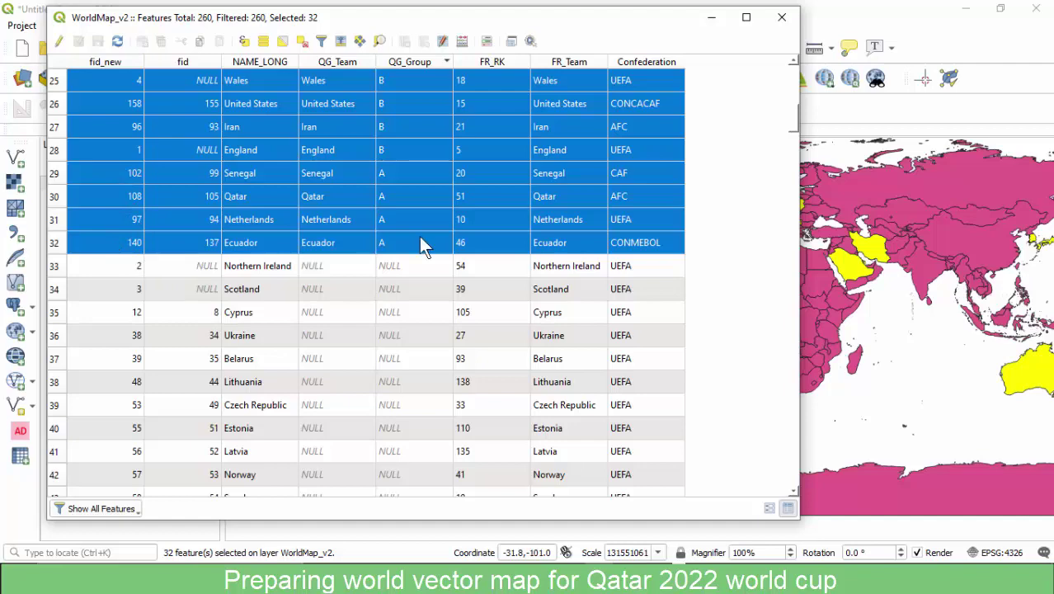
scroll(595, 241, "up", 1)
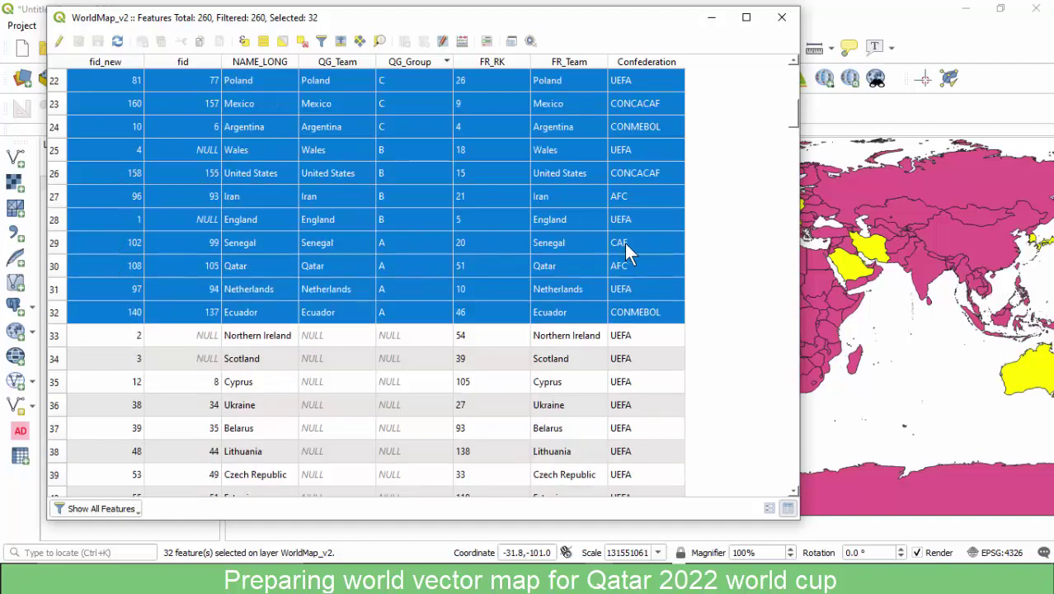
scroll(642, 230, "up", 7)
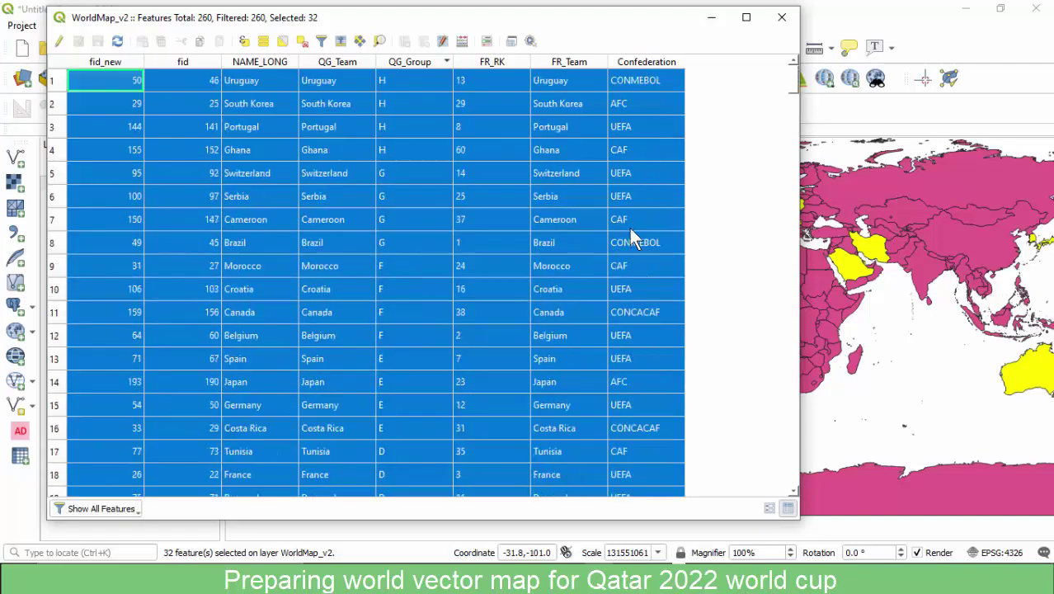
scroll(636, 90, "down", 5)
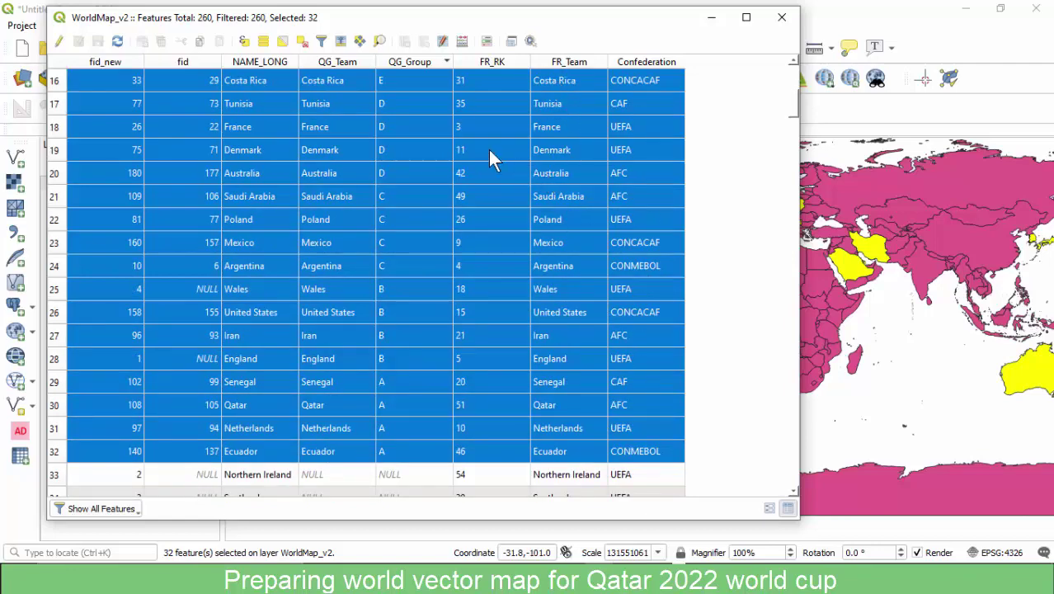
scroll(495, 222, "down", 4)
scroll(489, 248, "up", 9)
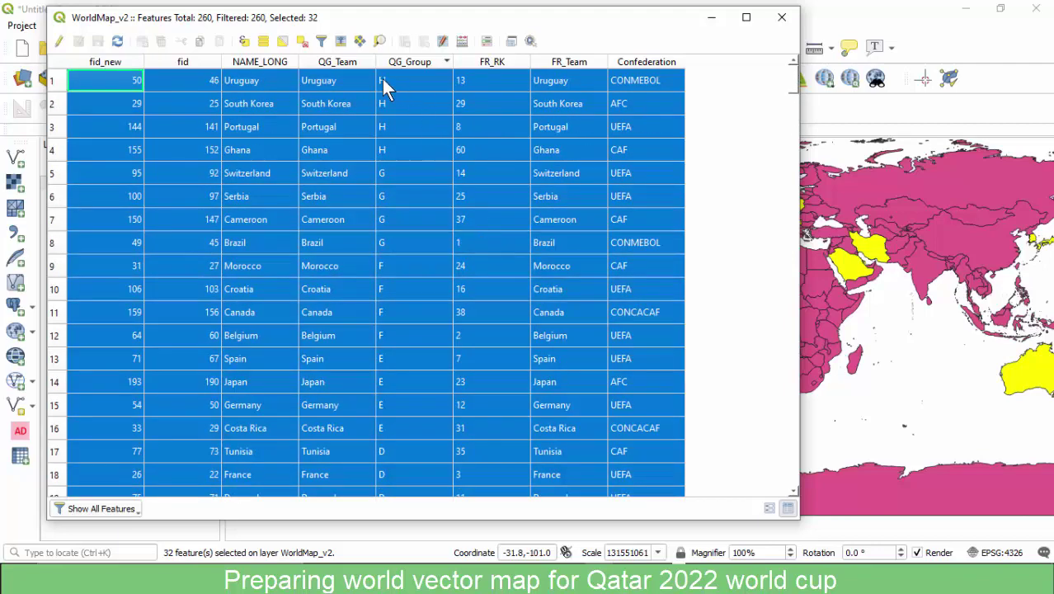
scroll(388, 84, "down", 1)
scroll(372, 83, "up", 1)
scroll(330, 84, "down", 3)
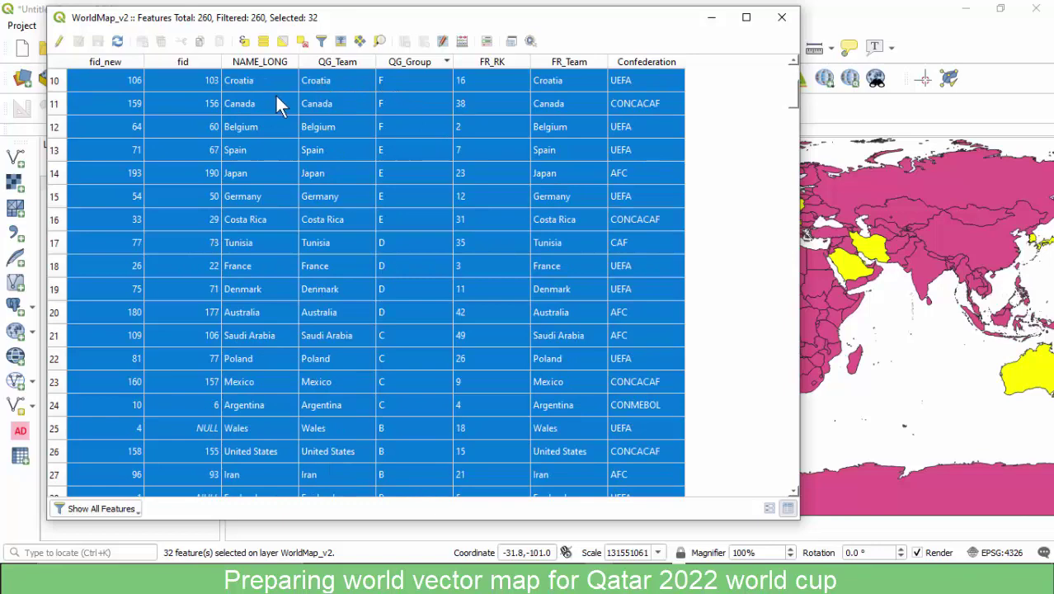
scroll(264, 99, "down", 7)
scroll(252, 107, "up", 6)
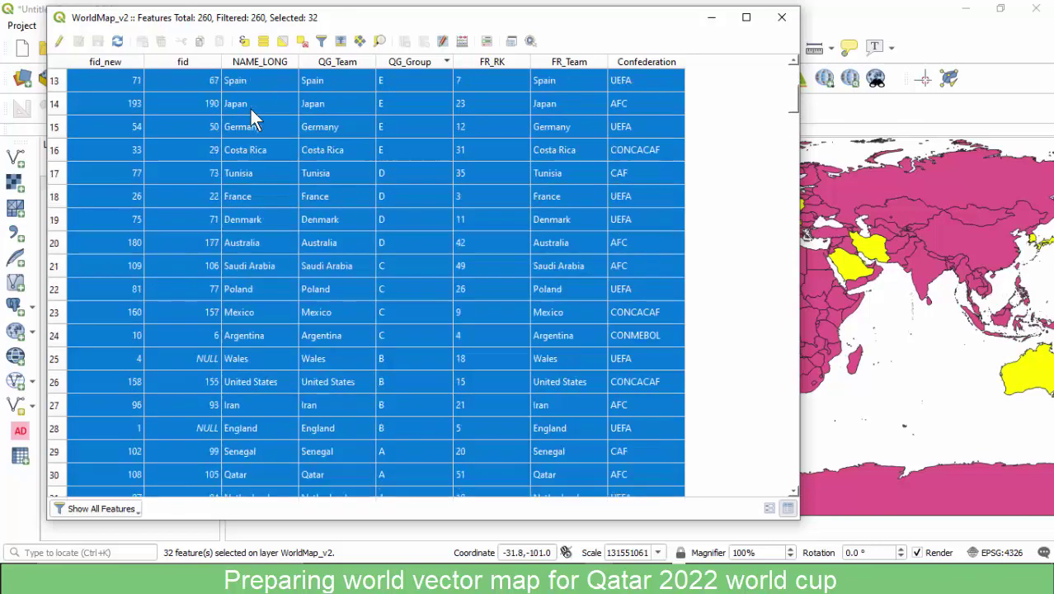
scroll(248, 108, "up", 4)
scroll(206, 105, "down", 9)
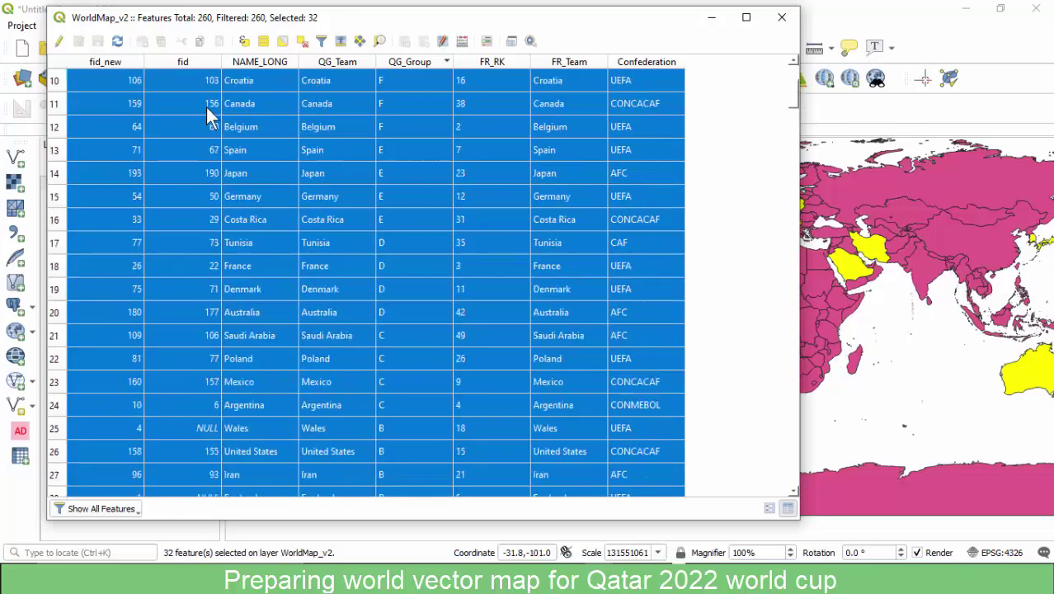
scroll(231, 132, "down", 1)
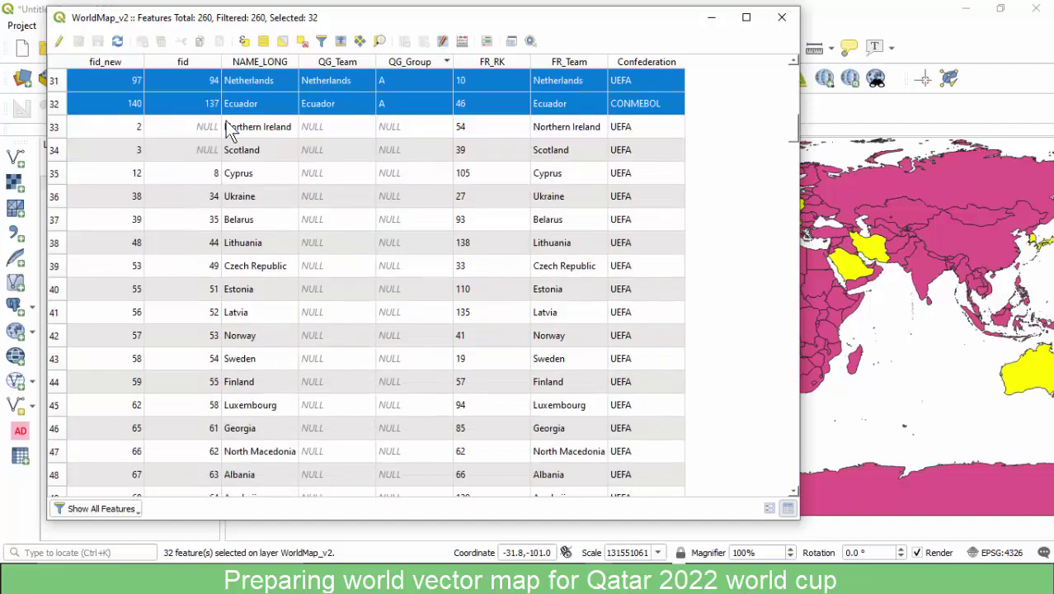
scroll(223, 132, "up", 10)
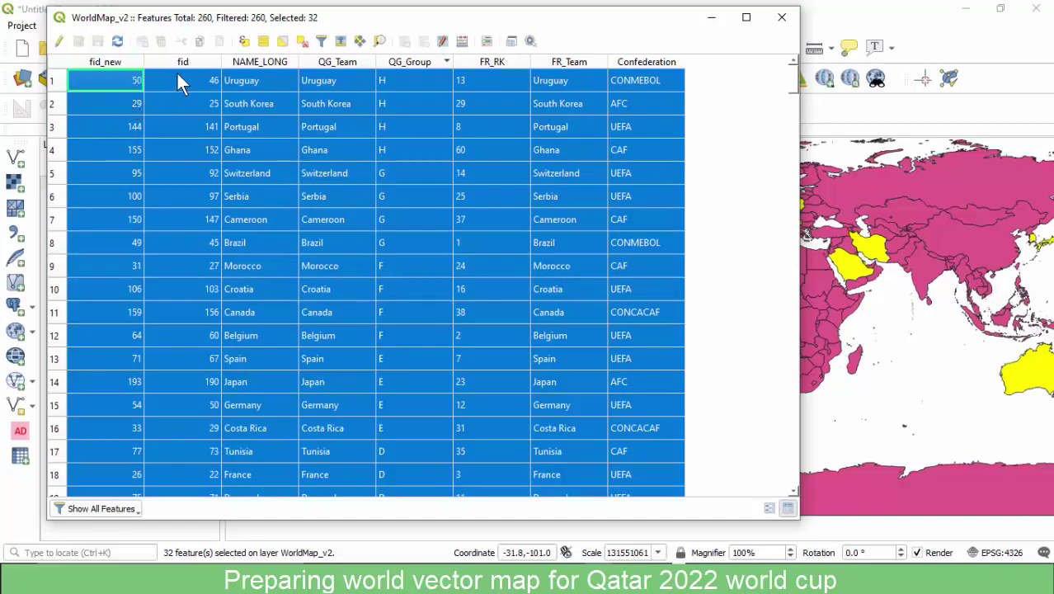
Delete the fid field from WorldMap_v2 in an edit session and end editing.
left_click(58, 44)
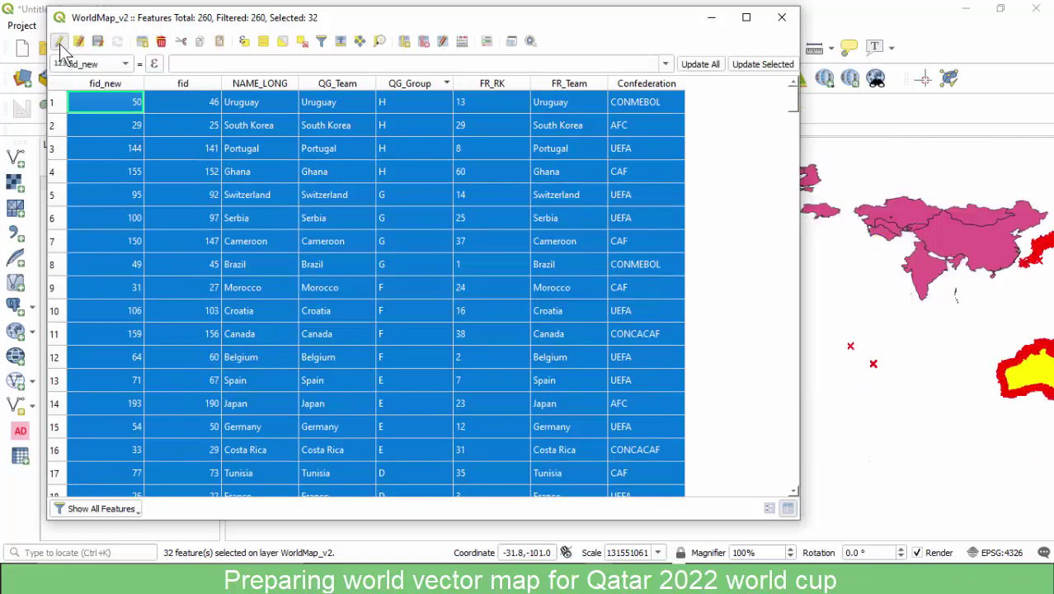
left_click(424, 42)
left_click(526, 246)
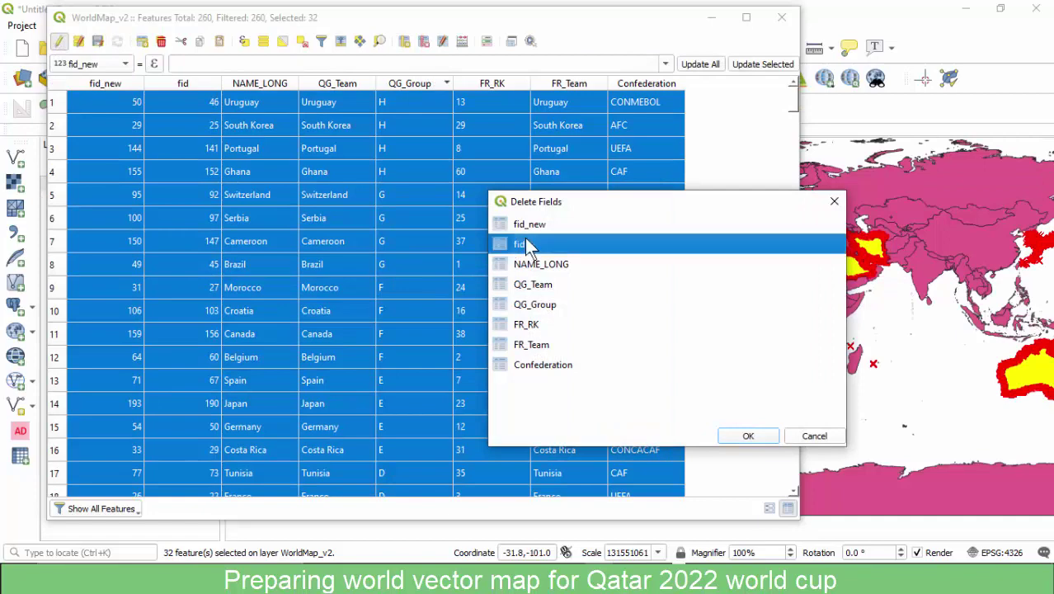
left_click(745, 436)
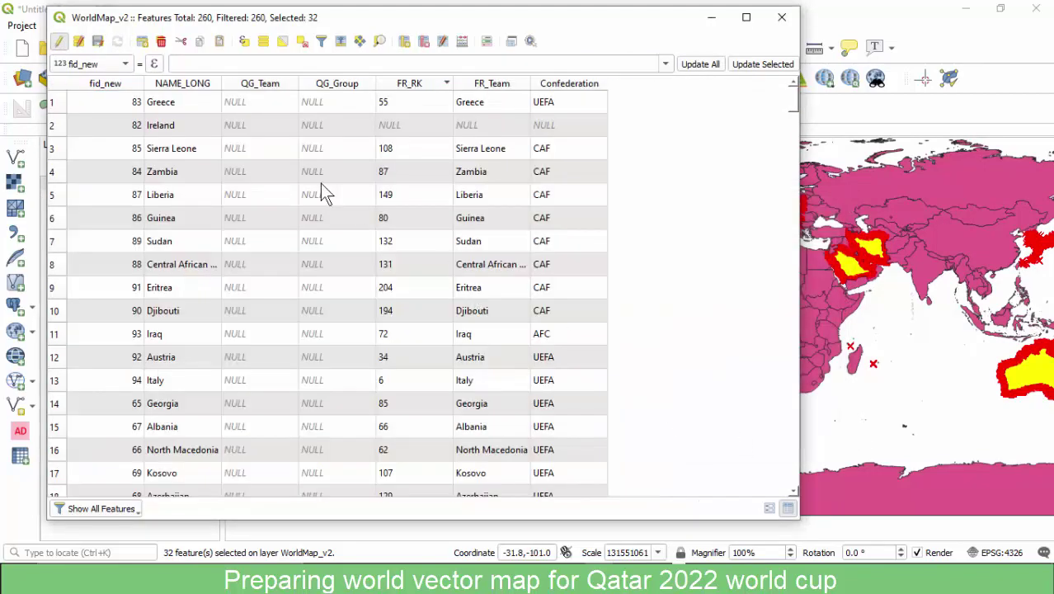
left_click(59, 45)
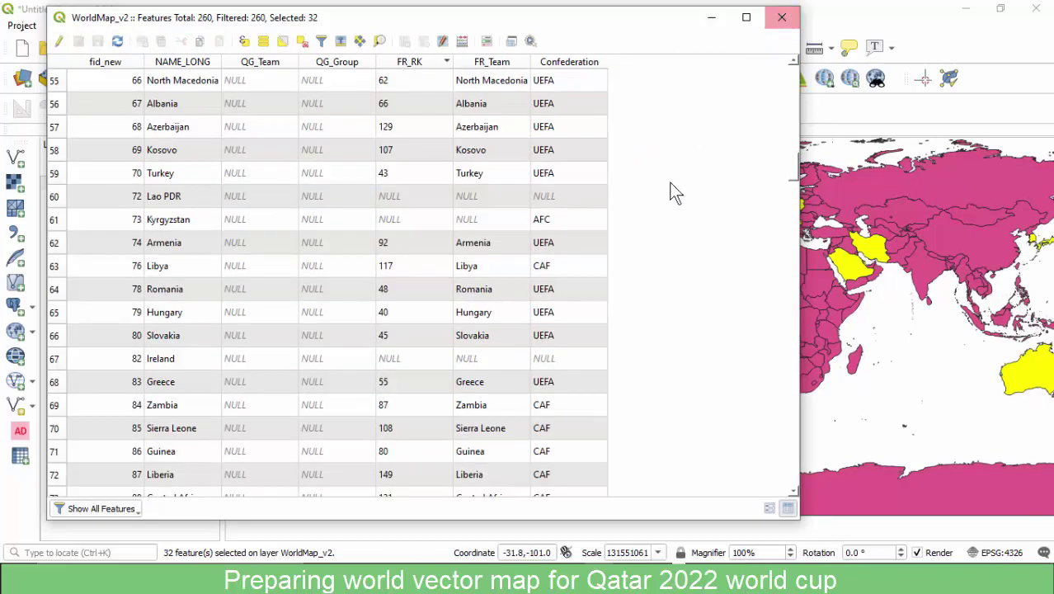
Close the attribute table and zoom the map to the extent of the WorldMap_v2 layer.
scroll(664, 178, "up", 13)
scroll(610, 168, "up", 5)
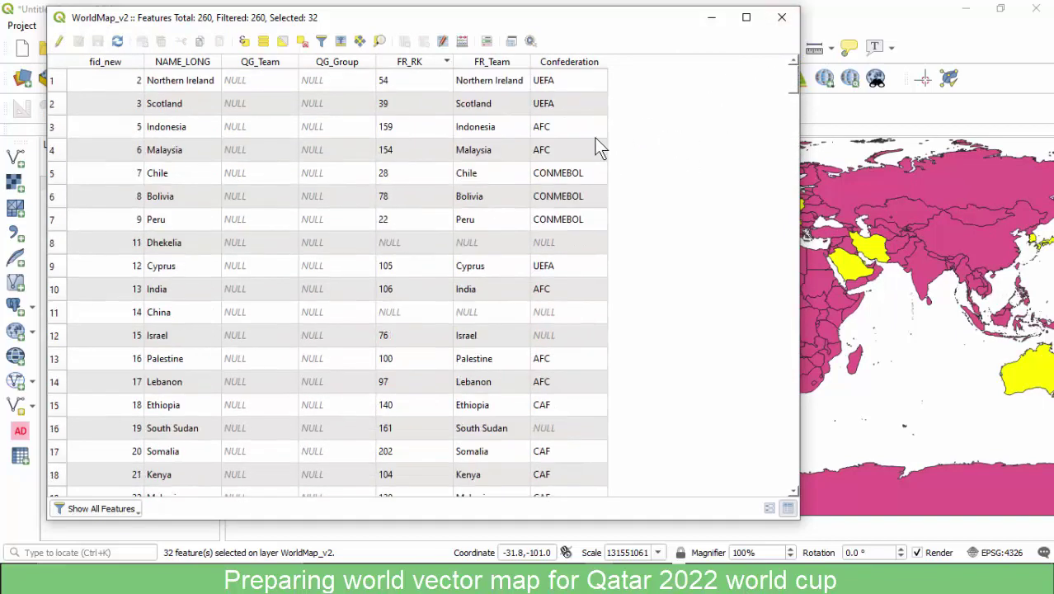
left_click(782, 17)
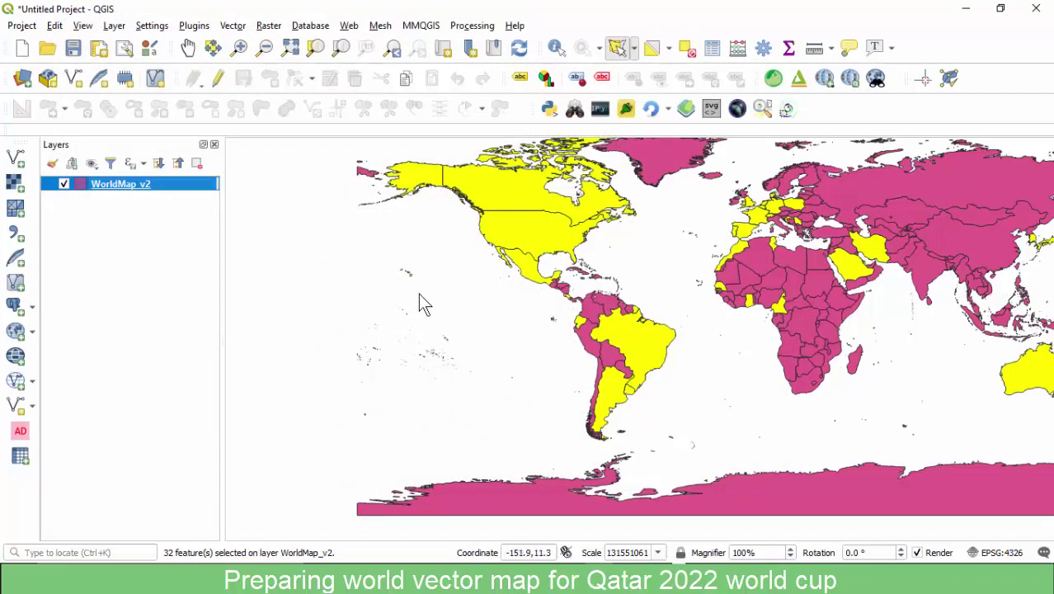
right_click(104, 182)
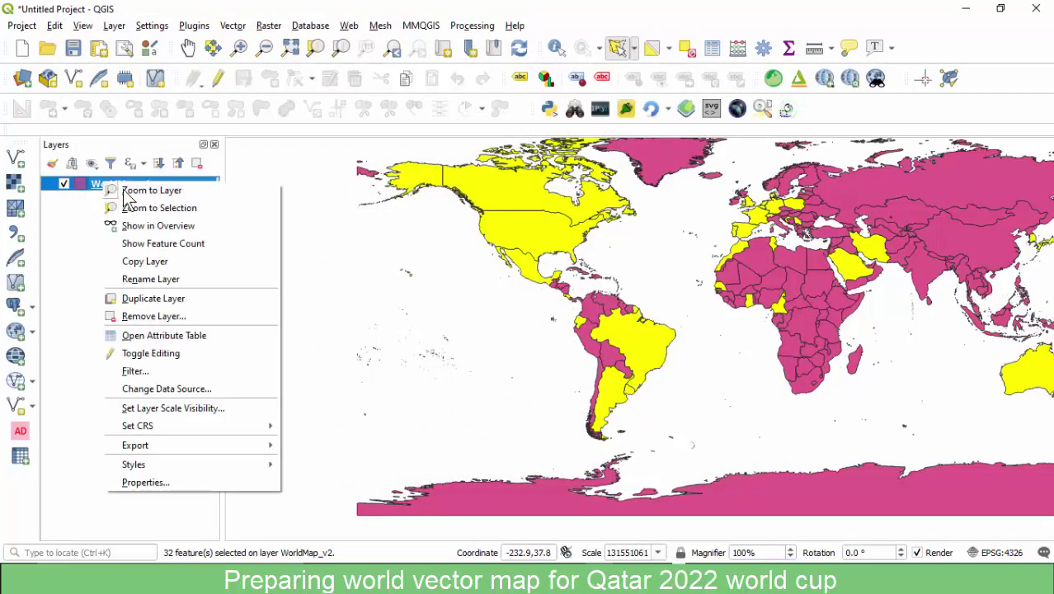
left_click(149, 189)
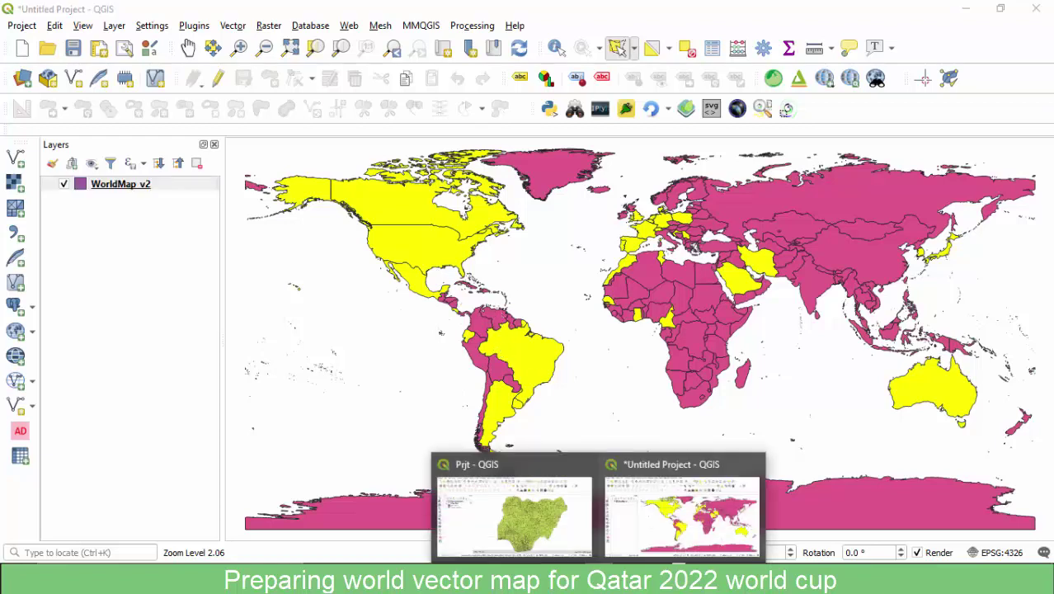
Reopen the WorldMap_v2 attribute table, look through the records down to the selected World Cup teams, and close it.
right_click(115, 183)
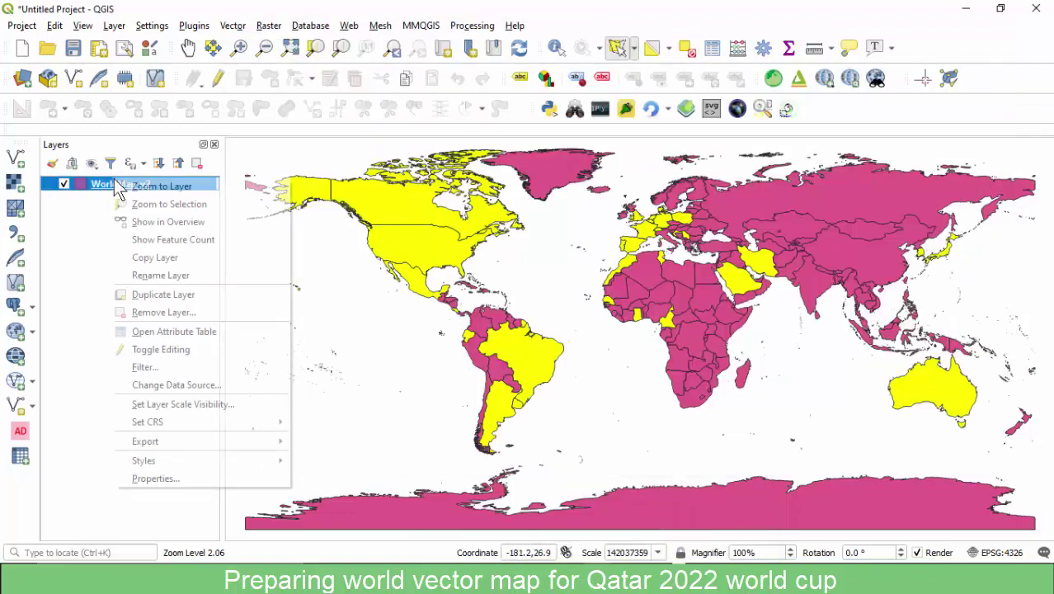
left_click(144, 331)
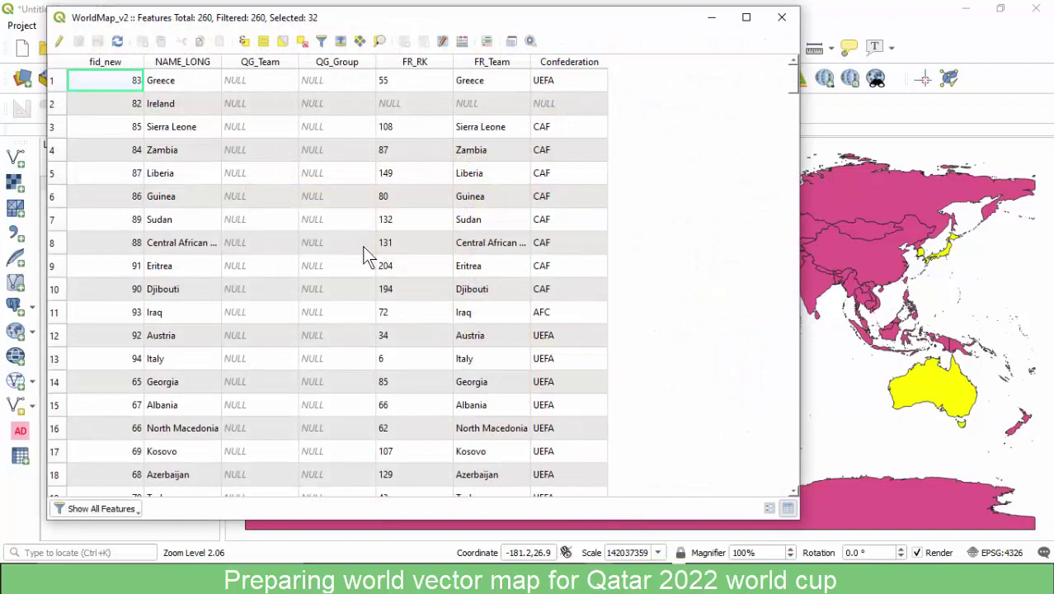
scroll(368, 256, "down", 20)
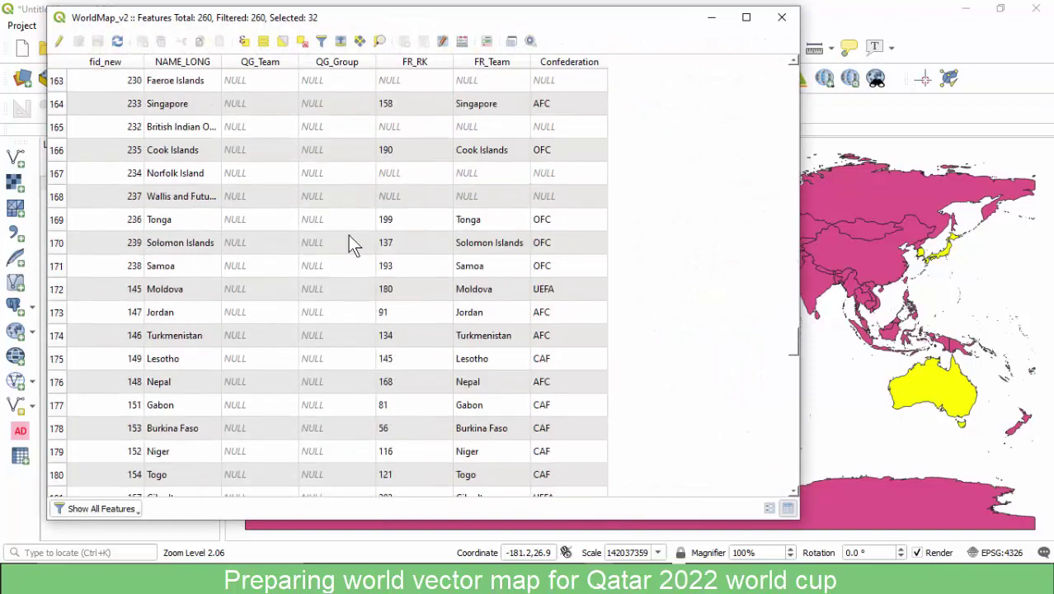
scroll(348, 235, "down", 20)
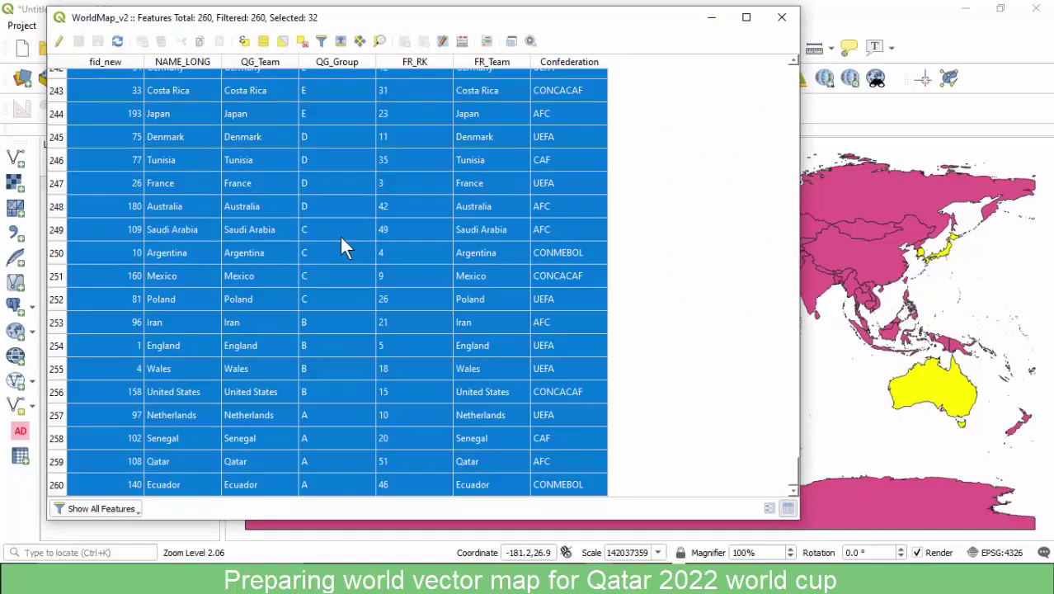
scroll(340, 238, "up", 9)
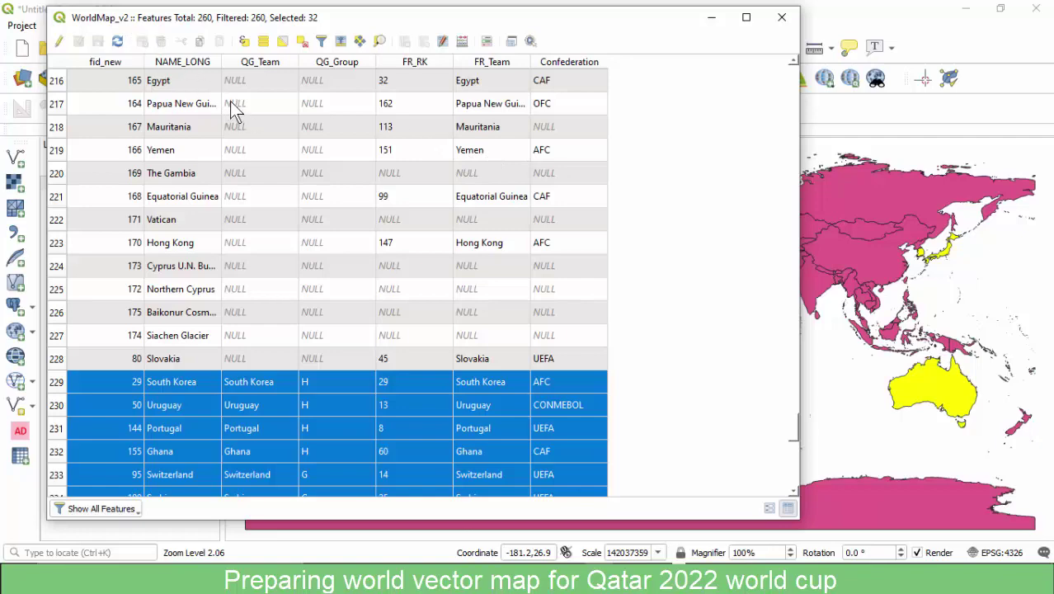
left_click(782, 16)
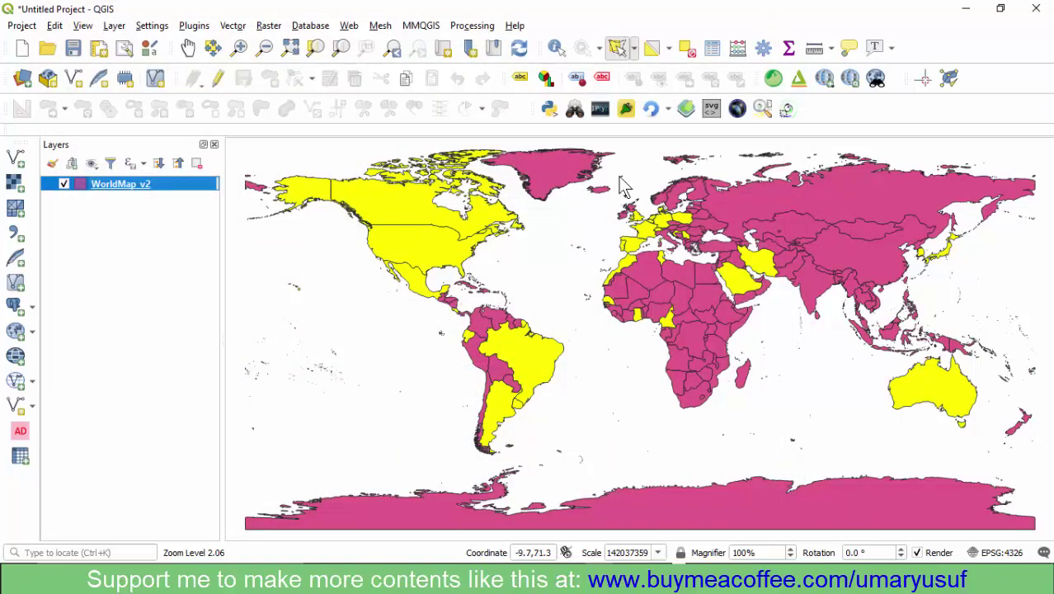